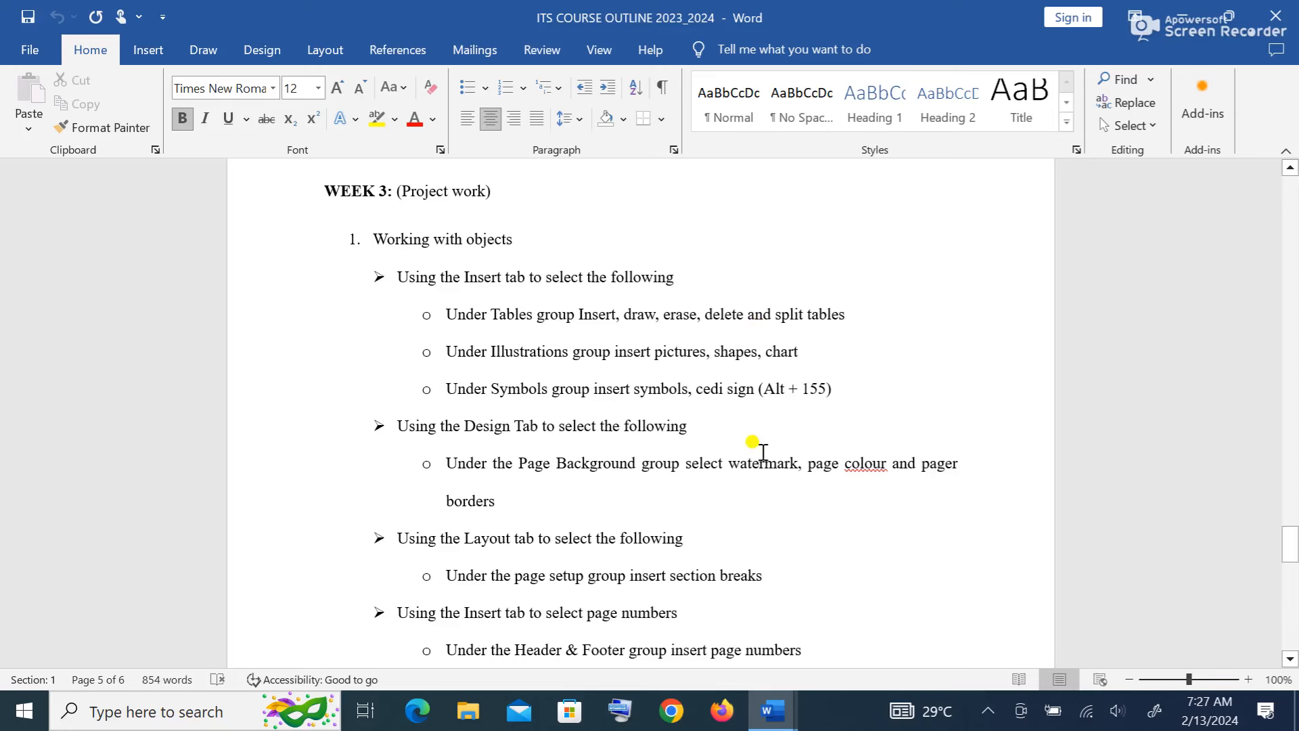
- Switch from the course outline to the blank document Document1
mouse_move(778, 712)
left_click(661, 648)
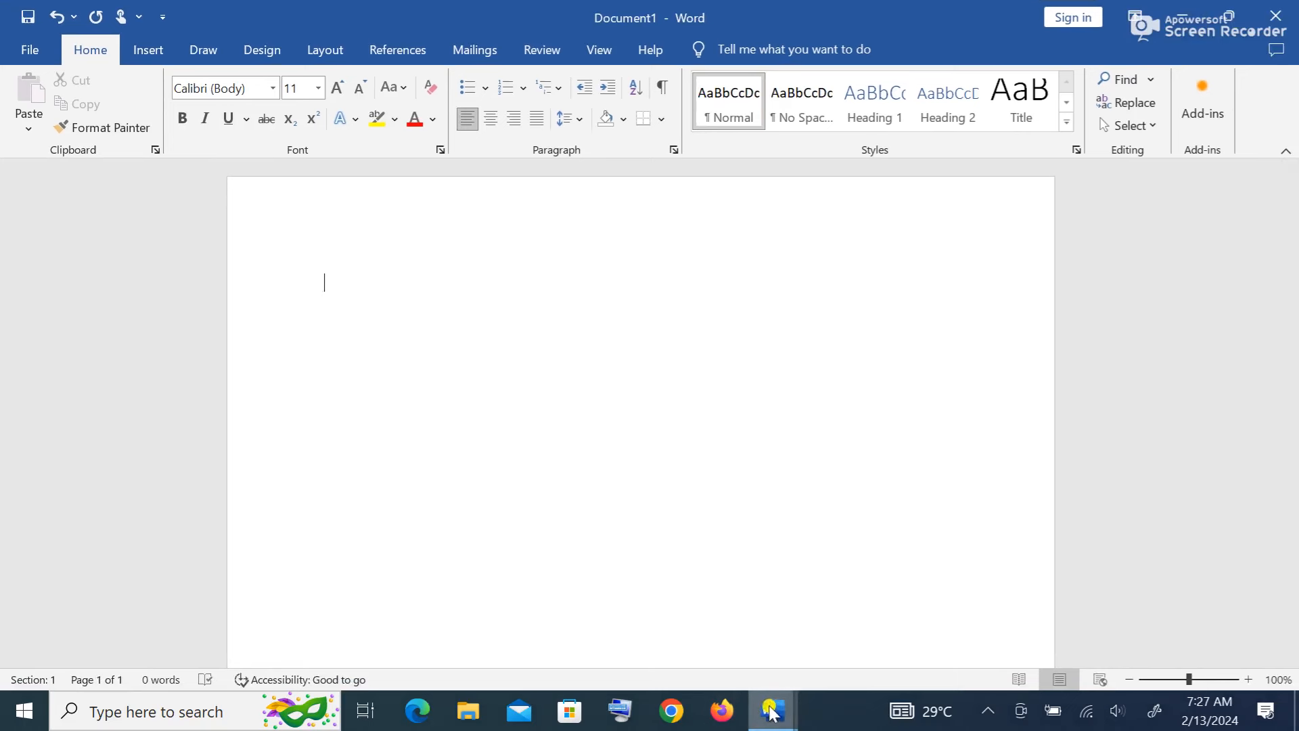
mouse_move(787, 708)
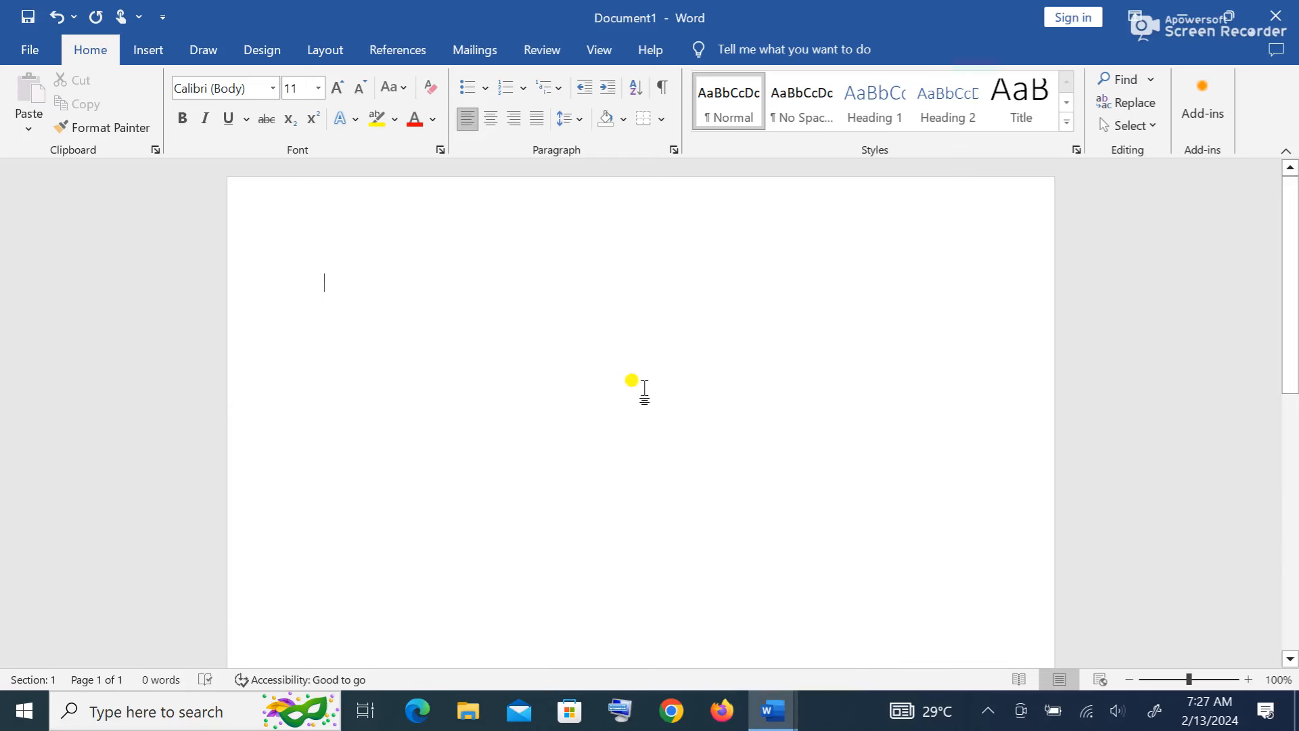
- Insert a table with 6 columns and 8 rows, and enlarge it to cells about 1.05" wide and 0.34" high
left_click(148, 52)
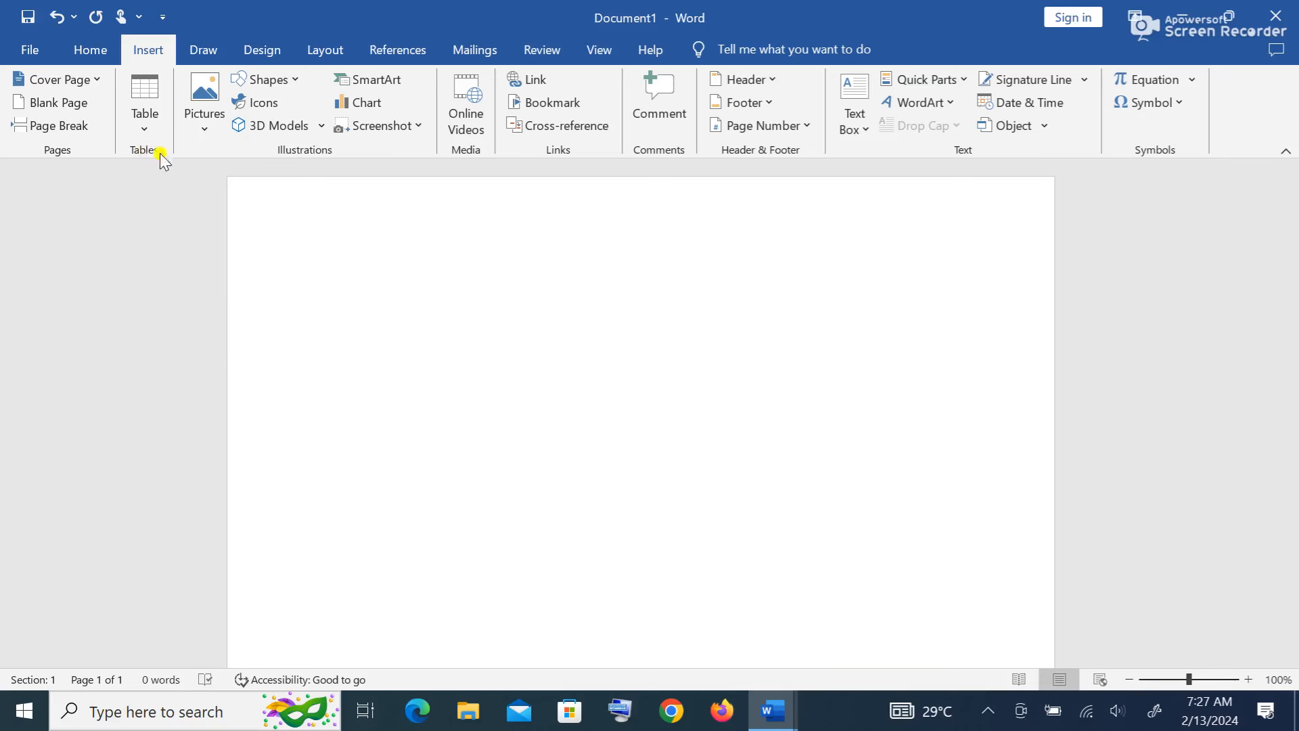
left_click(146, 131)
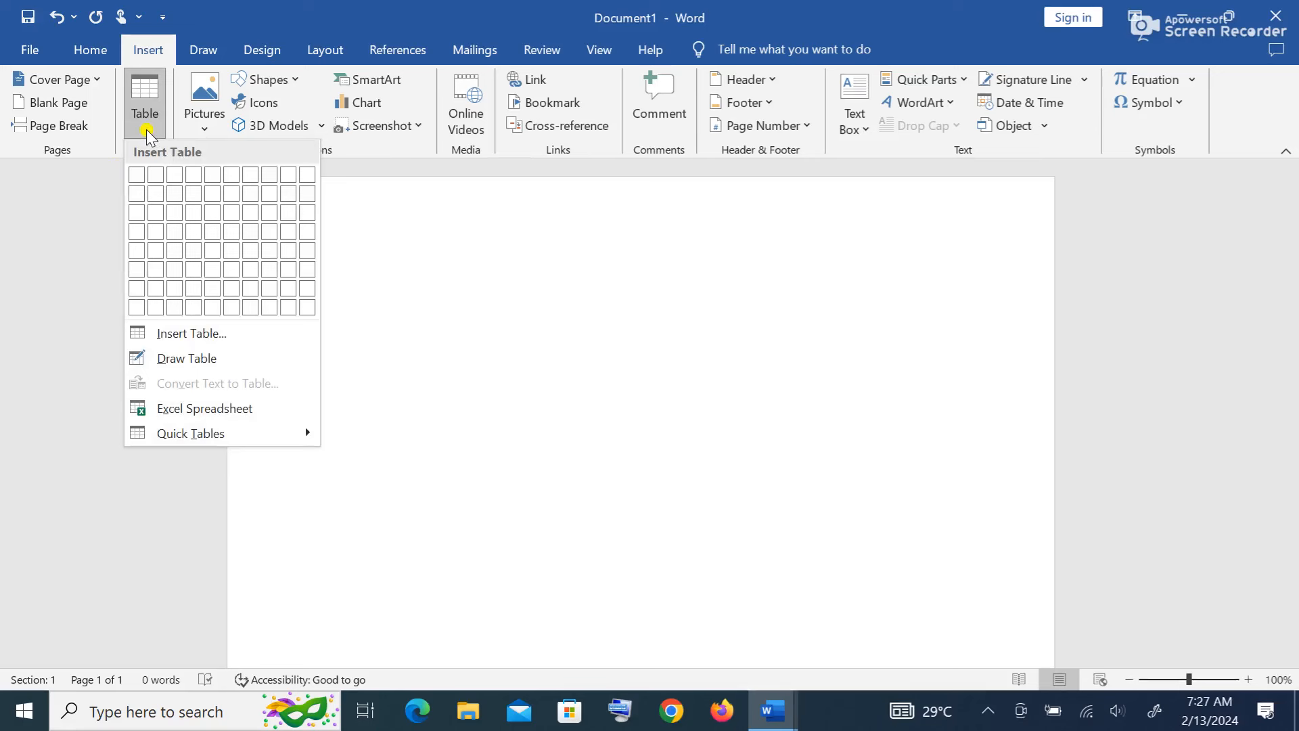
left_click(146, 128)
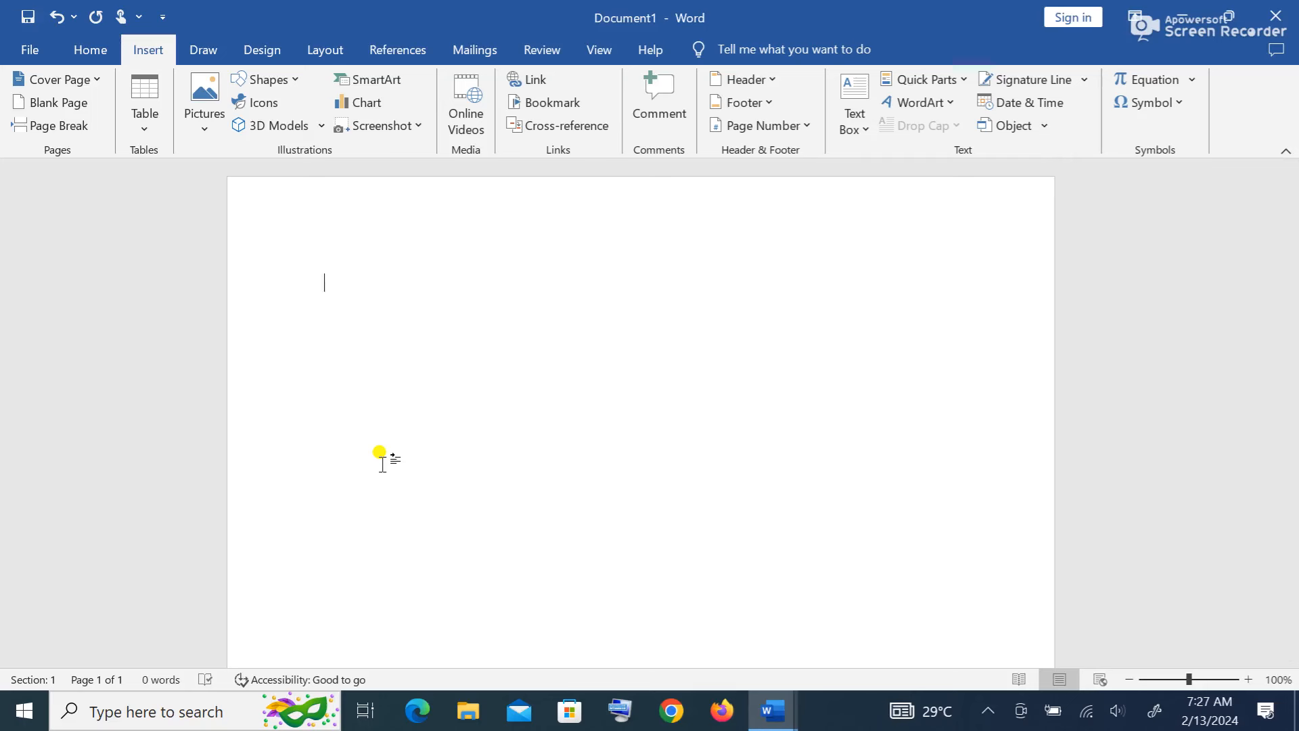
left_click(142, 129)
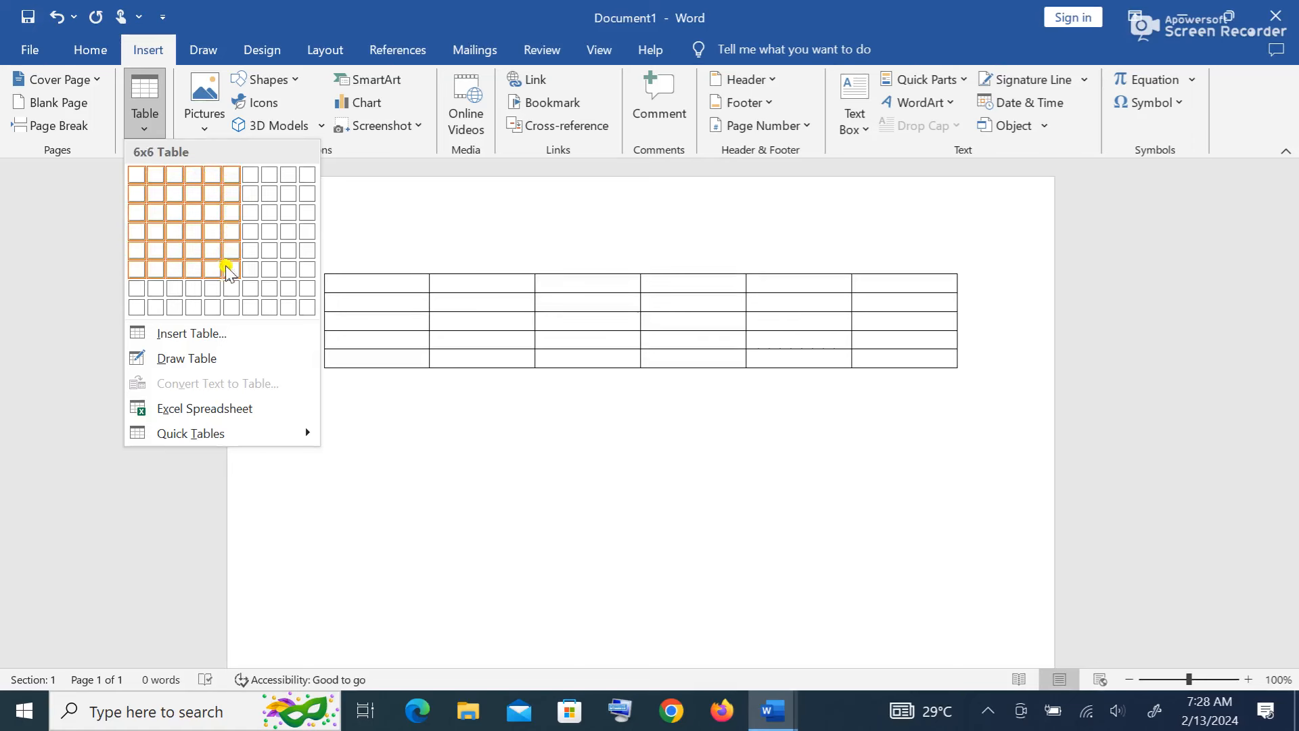
left_click(232, 306)
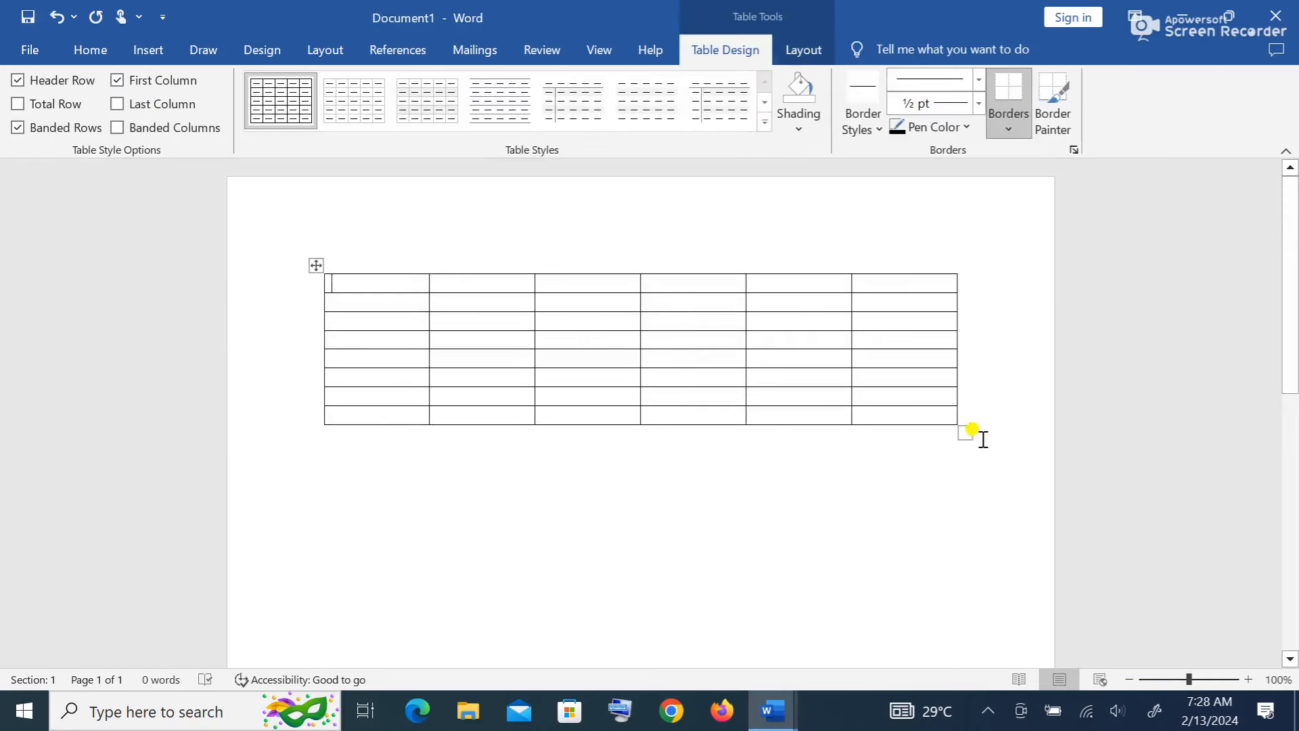
left_click_drag(963, 431, 944, 551)
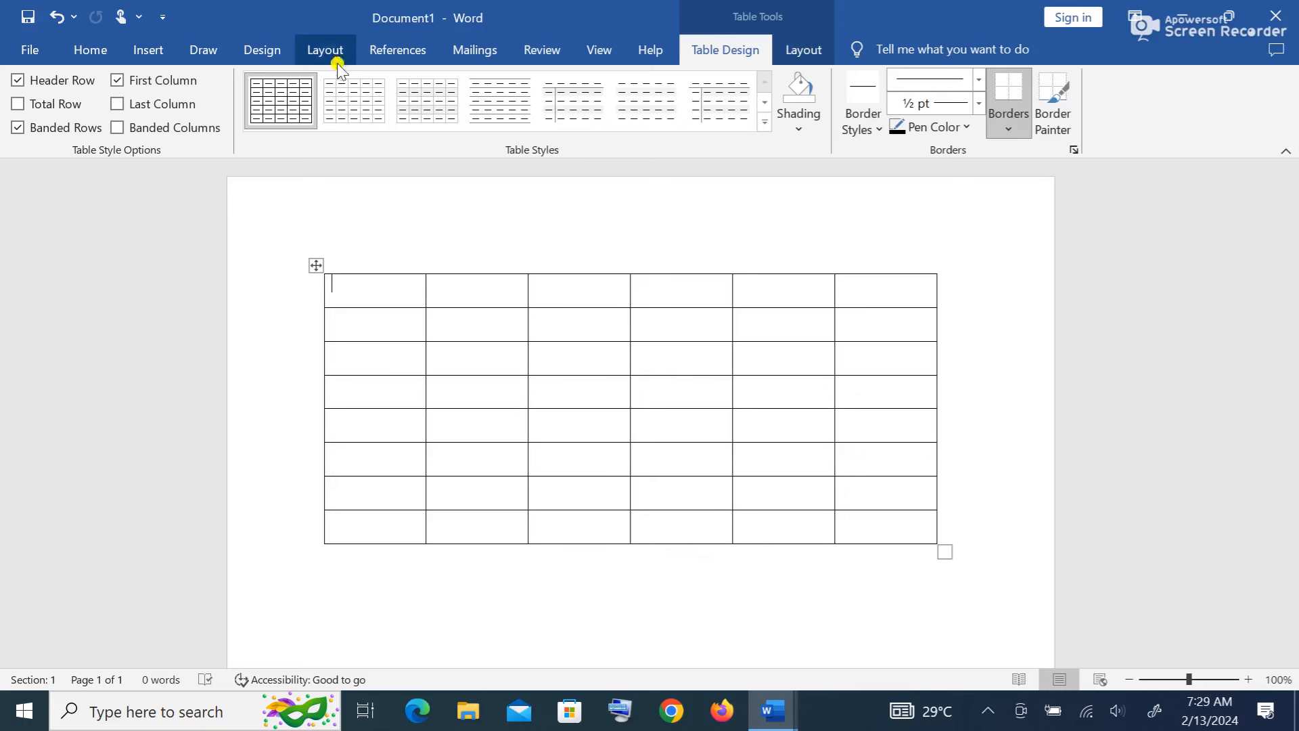
- Erase the border between the top two cells of the table's second column with the Eraser, and undo the erasure
left_click(806, 53)
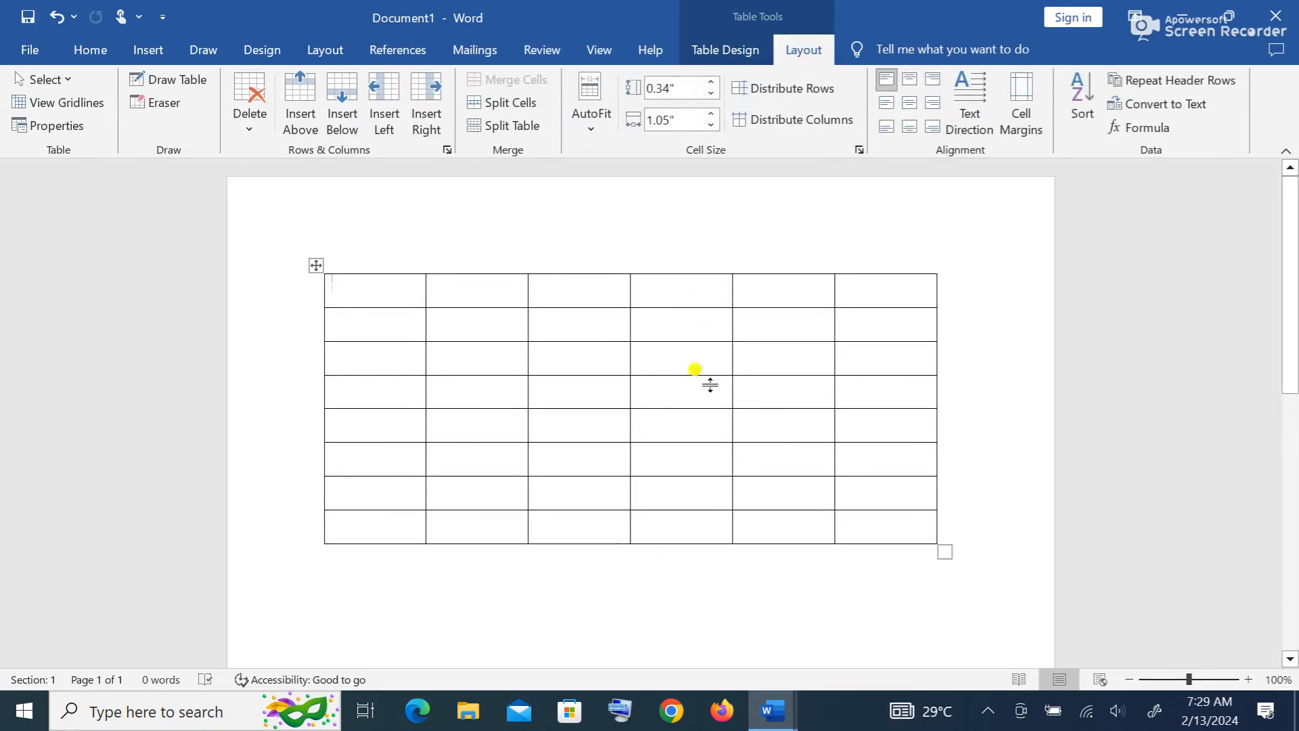
left_click(169, 107)
left_click(497, 308)
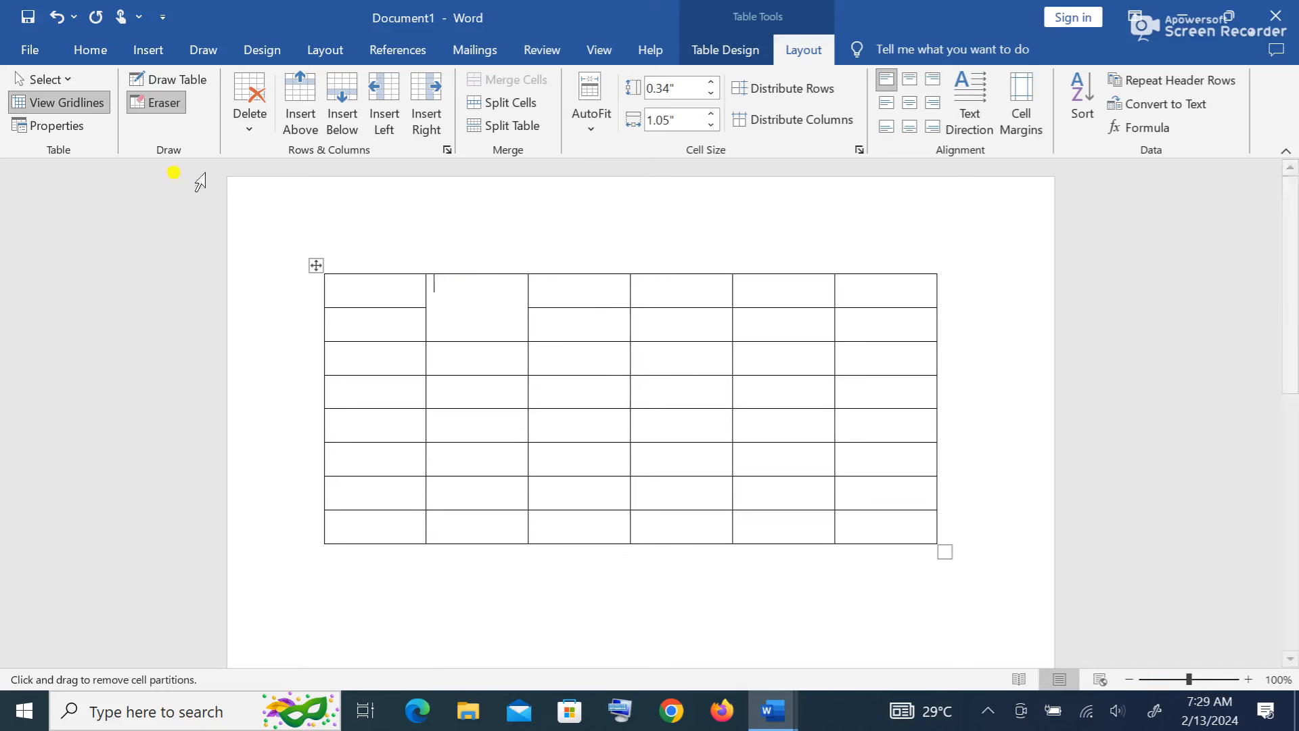
left_click(58, 19)
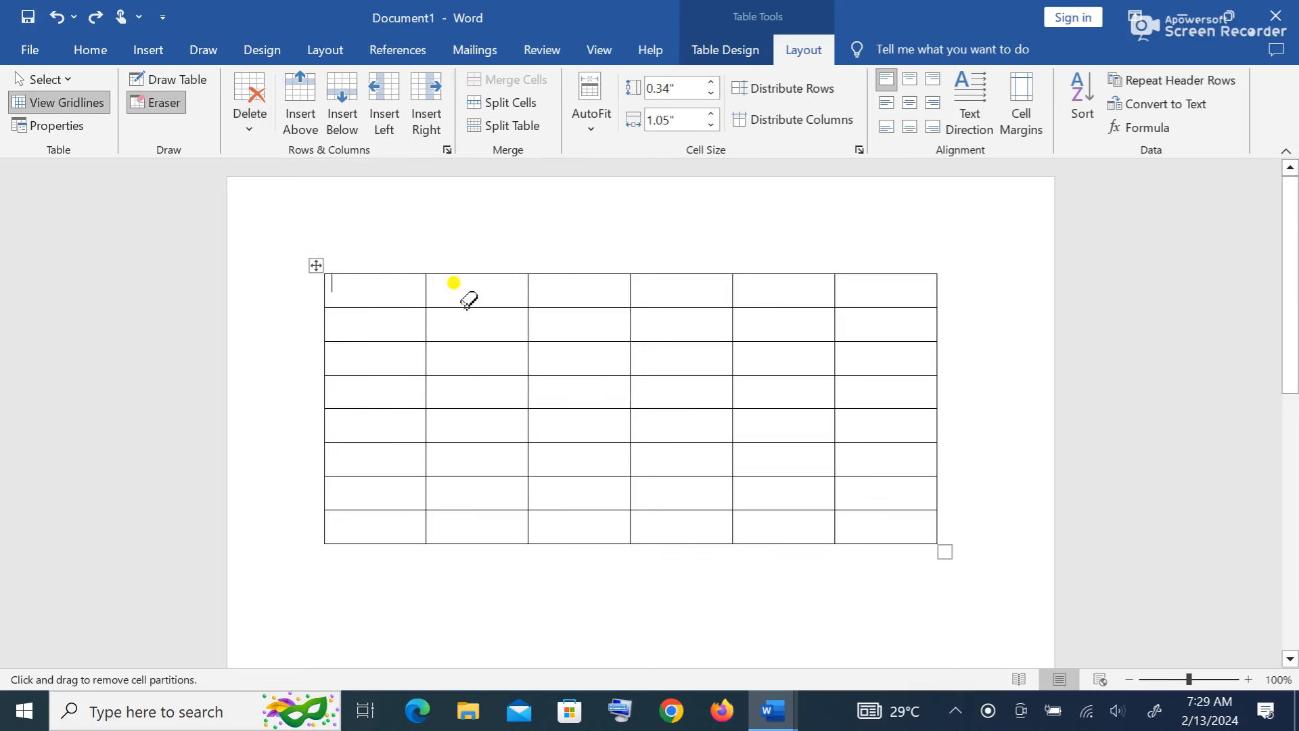
key("Escape")
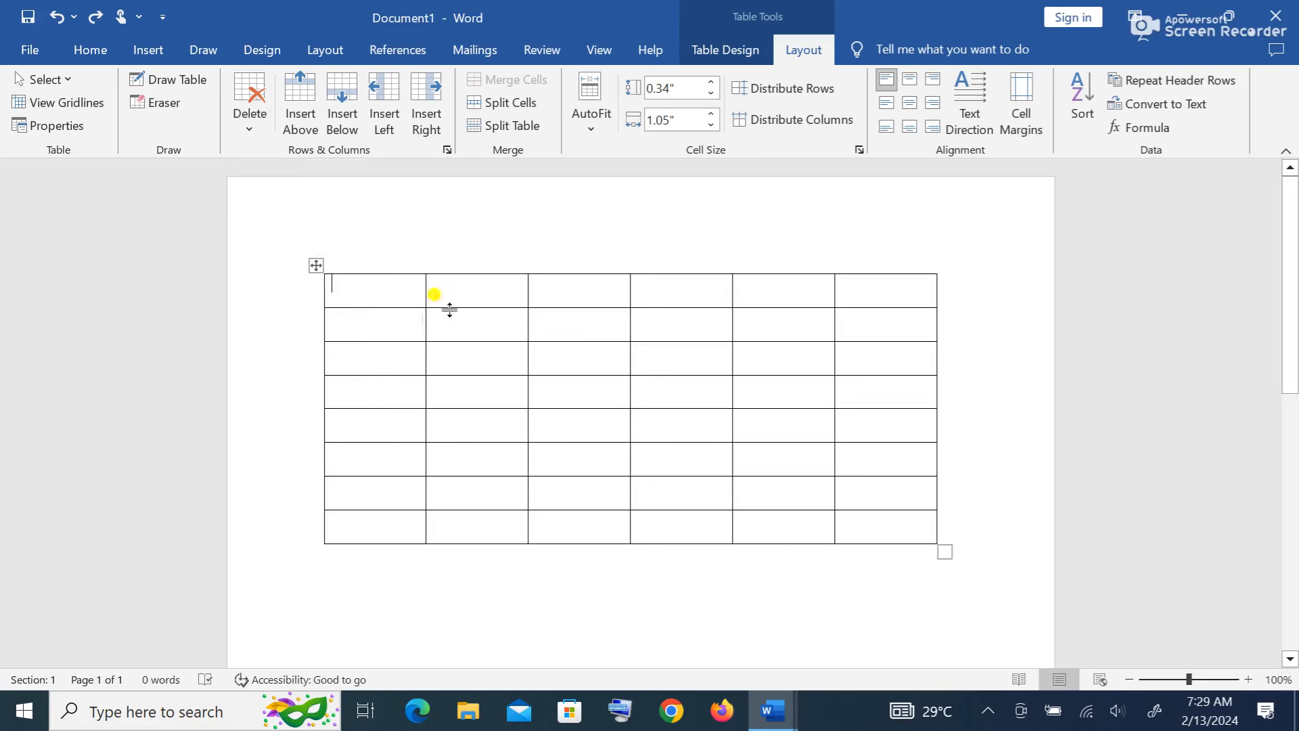
left_click(371, 256)
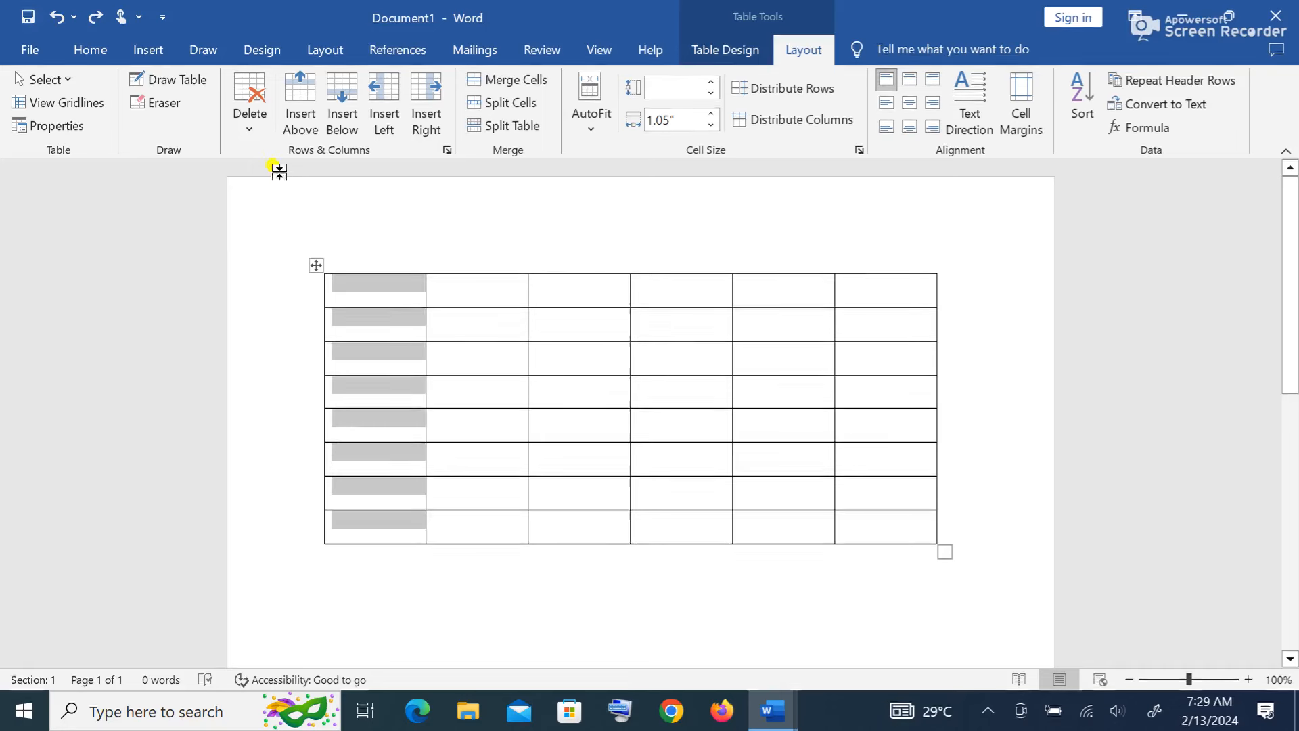
left_click(256, 138)
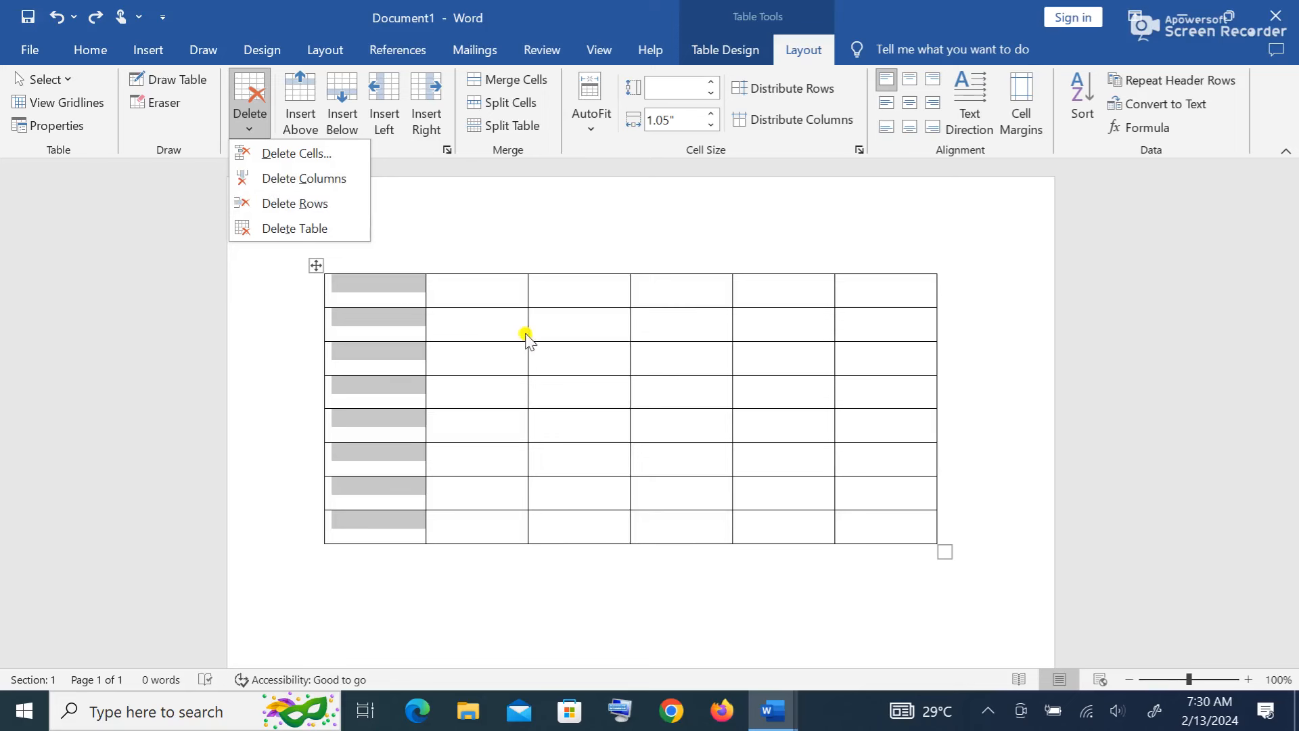
key("Escape")
type(";;;;;;;;;;;;;;;;;;;;;;;;;;;;;;;;;;;;;;;;;;;;;;;;;;;;;;;;;;;;;;;;;;;;;;;;;;;;;;;;;;;;;;;;;")
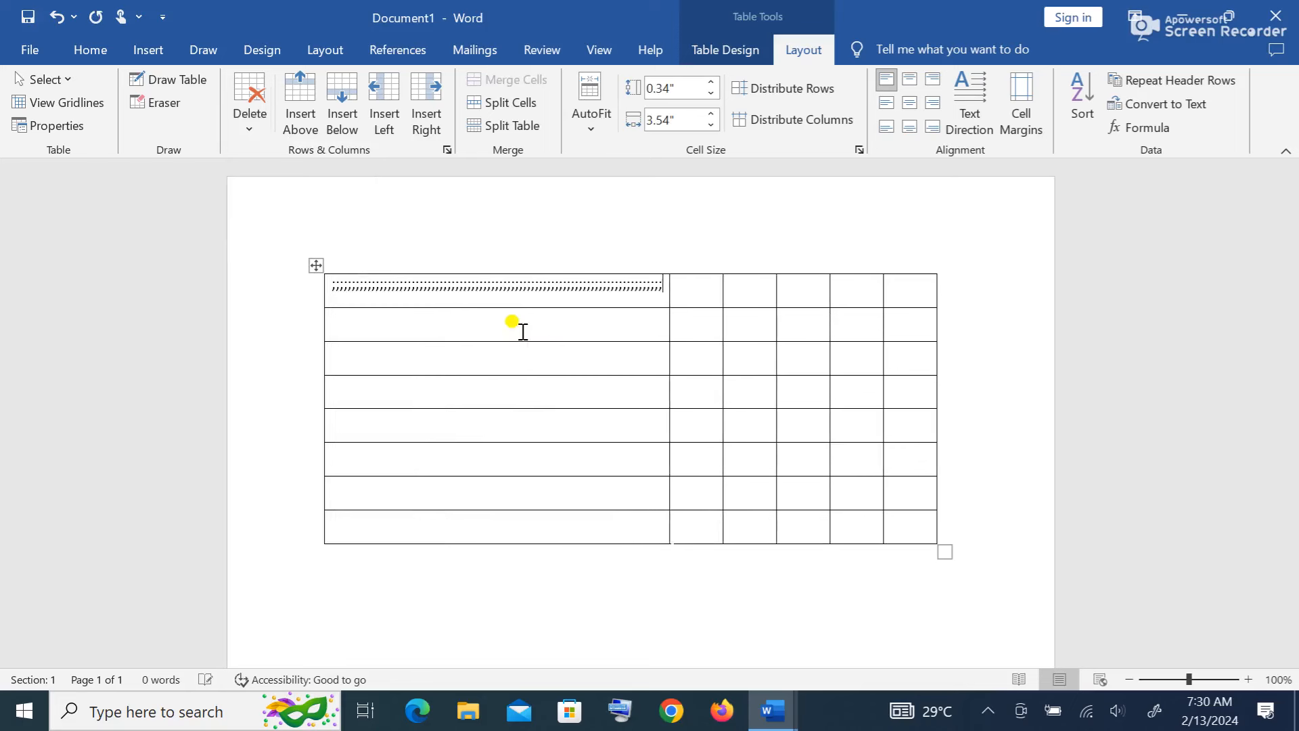
key("ctrl+z")
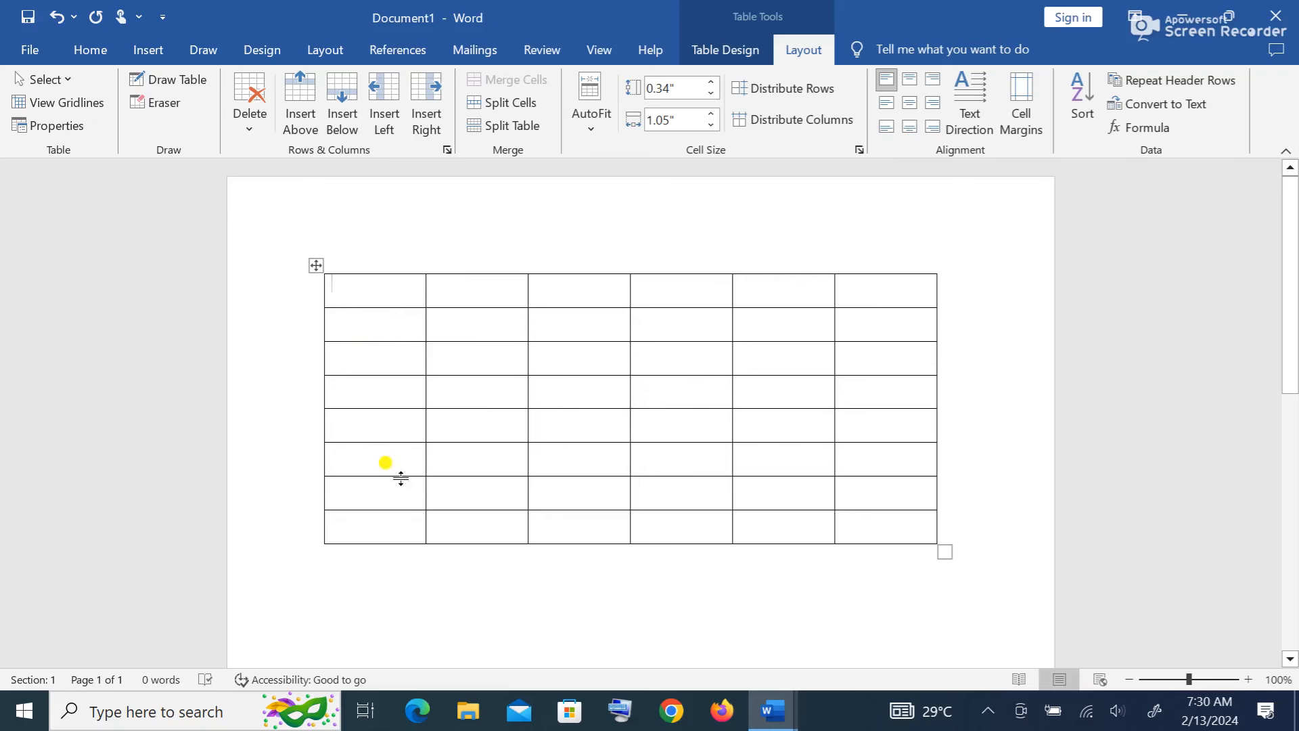
- Delete the table's first column and its first row
left_click(375, 268)
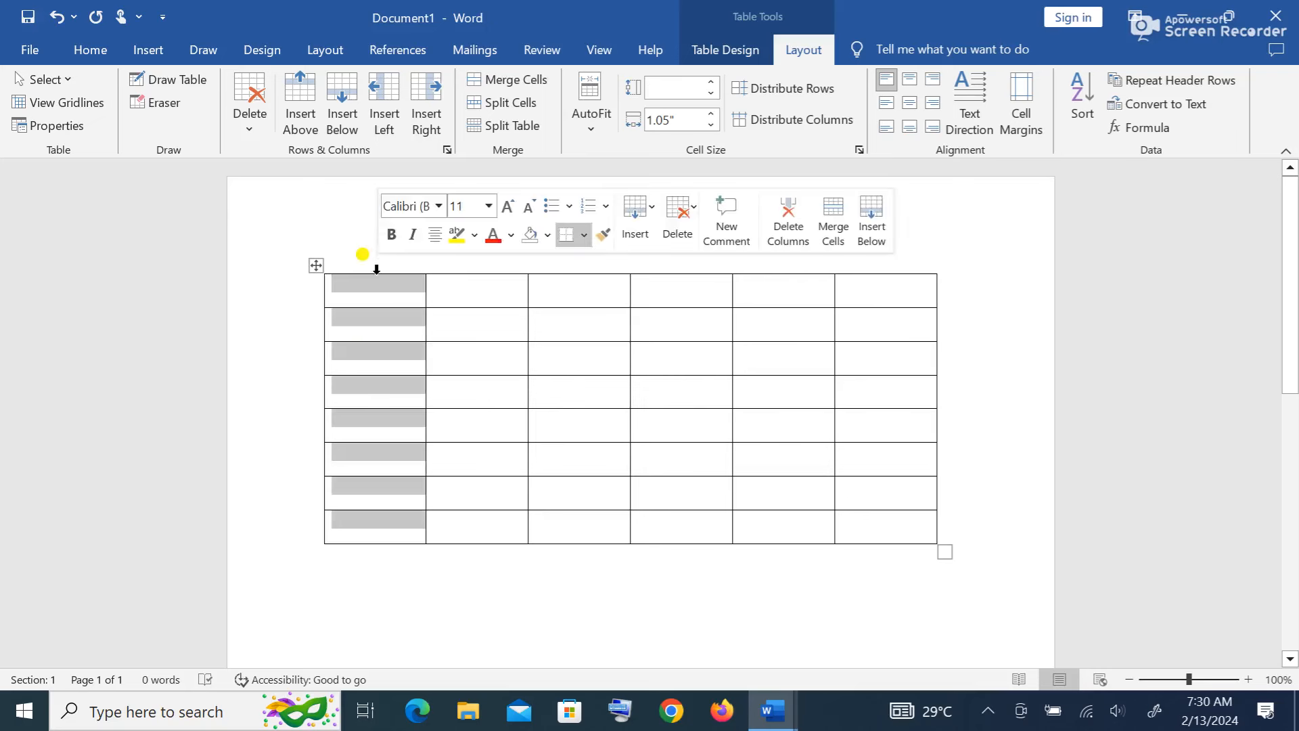
left_click(248, 136)
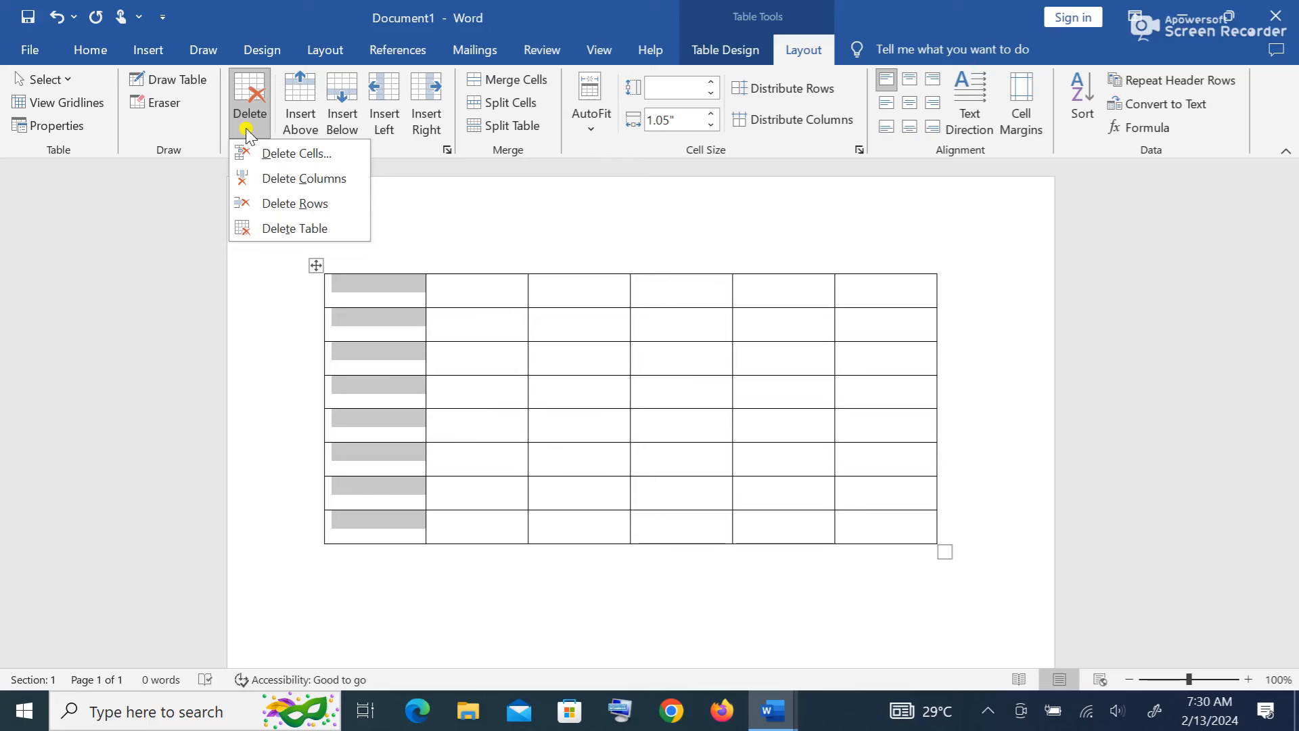
left_click(287, 178)
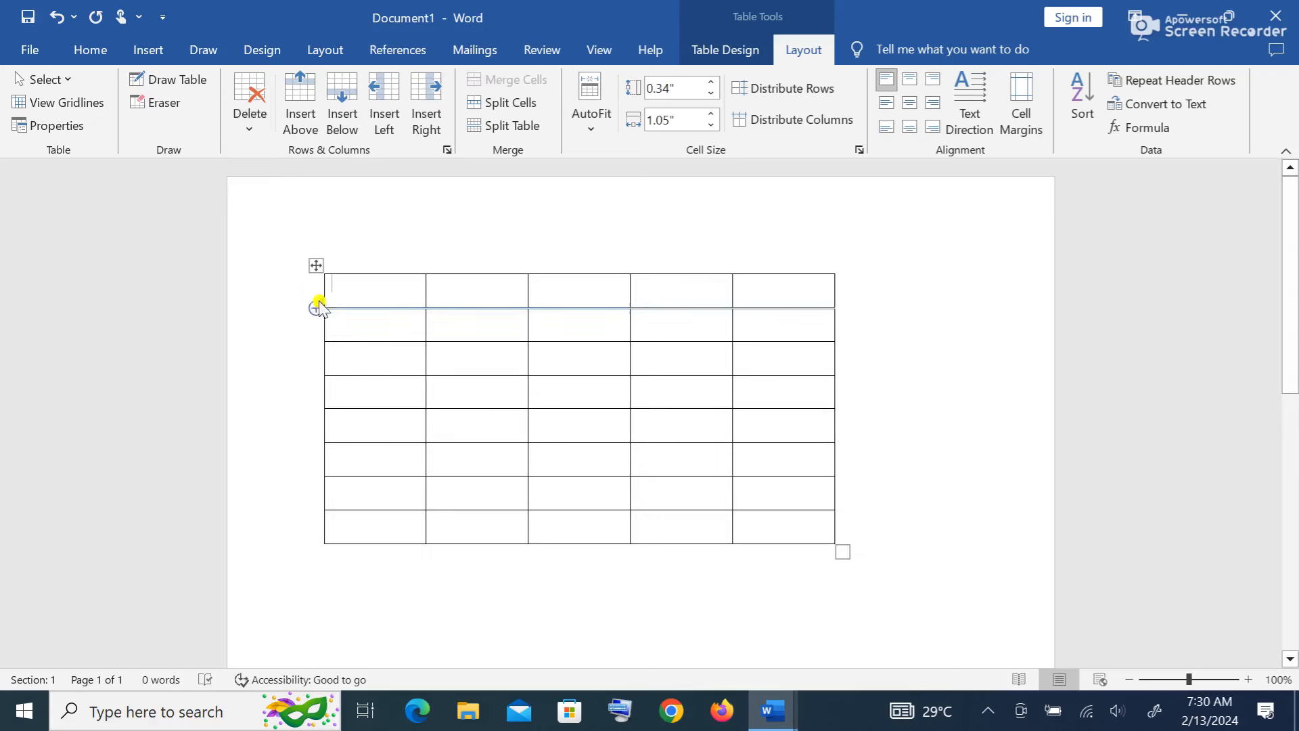
left_click(299, 289)
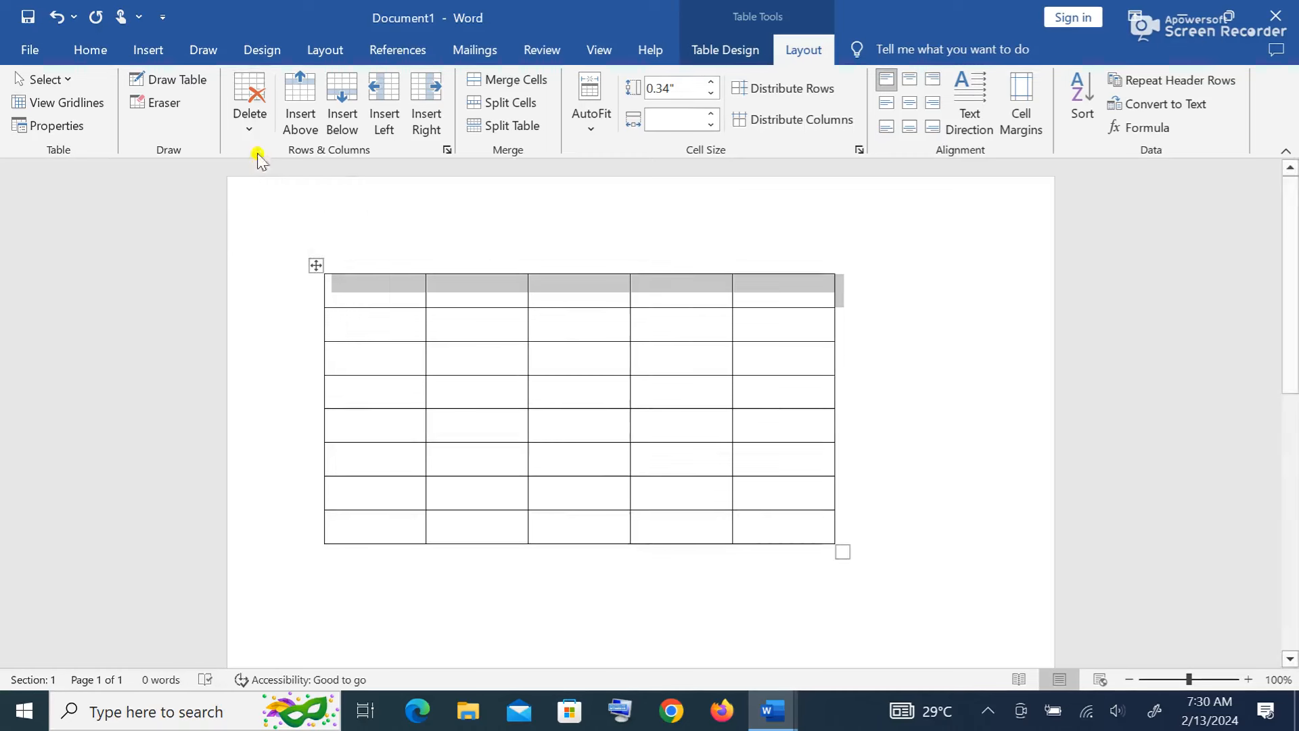
left_click(252, 128)
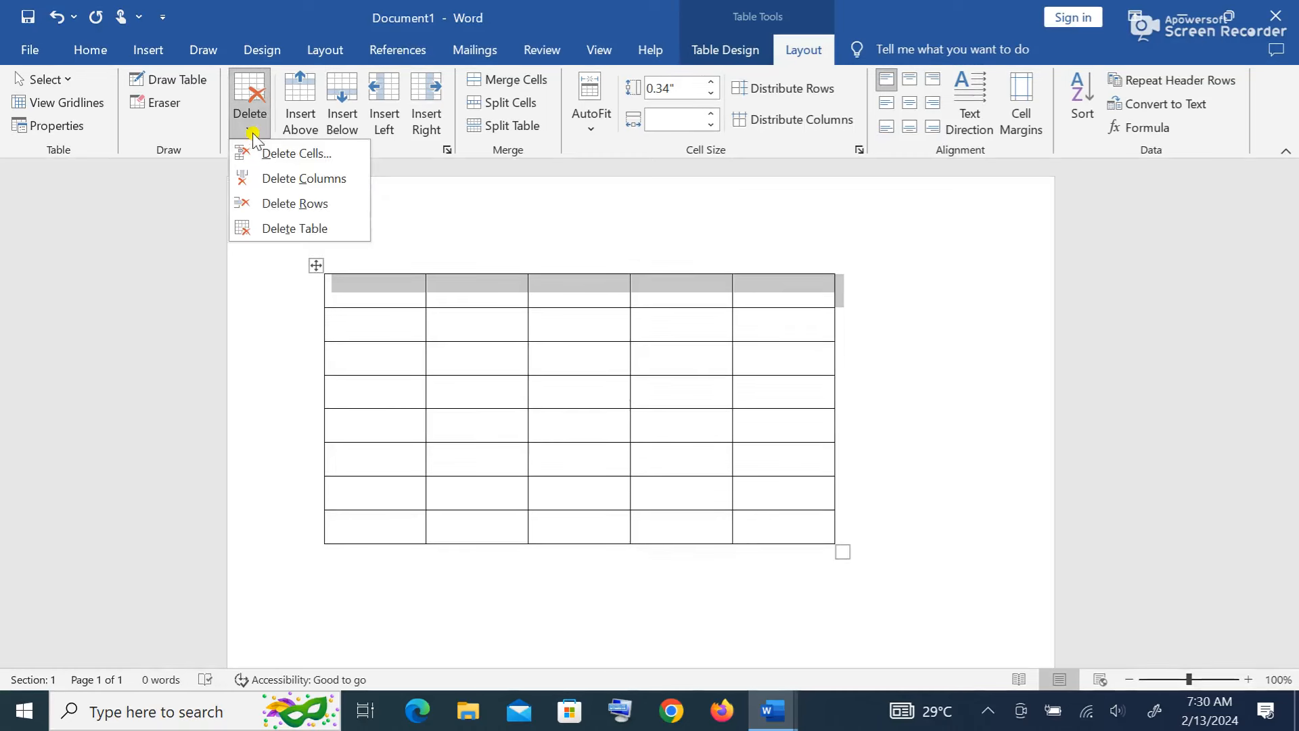
left_click(274, 207)
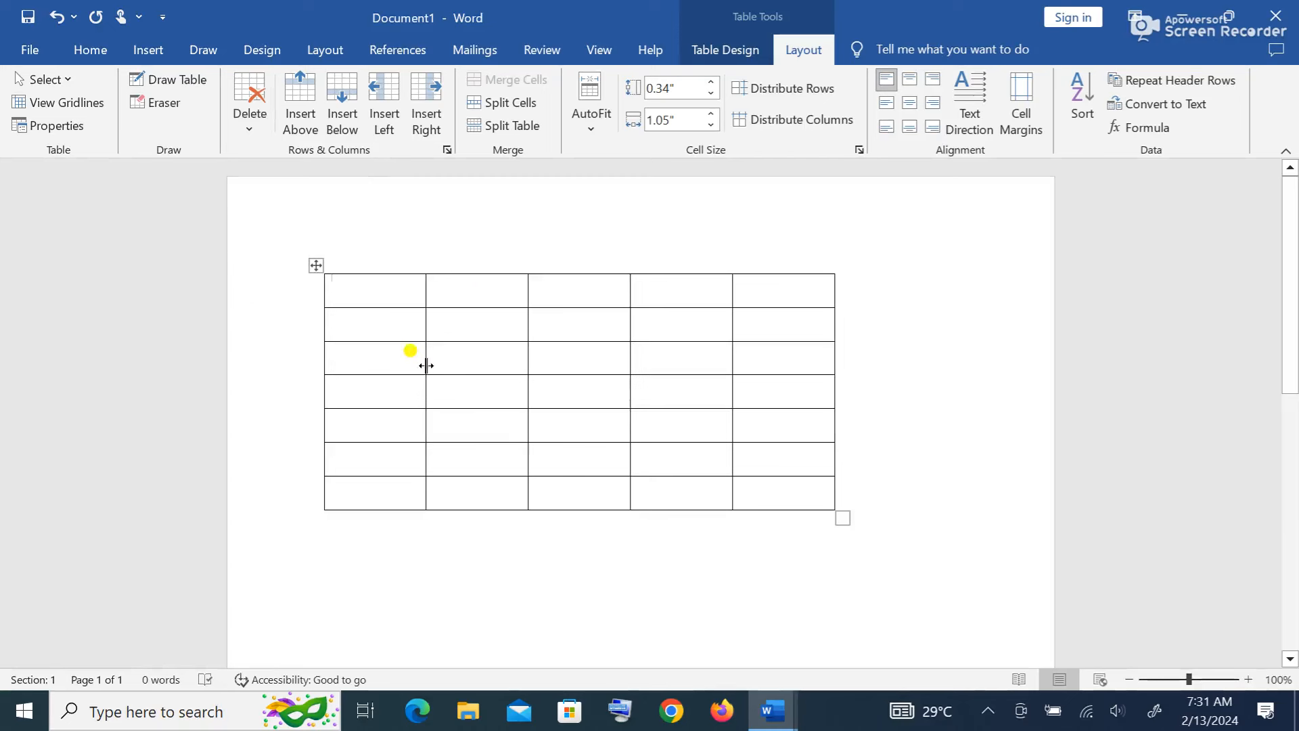
- Add one new row at the end of the table
mouse_move(308, 512)
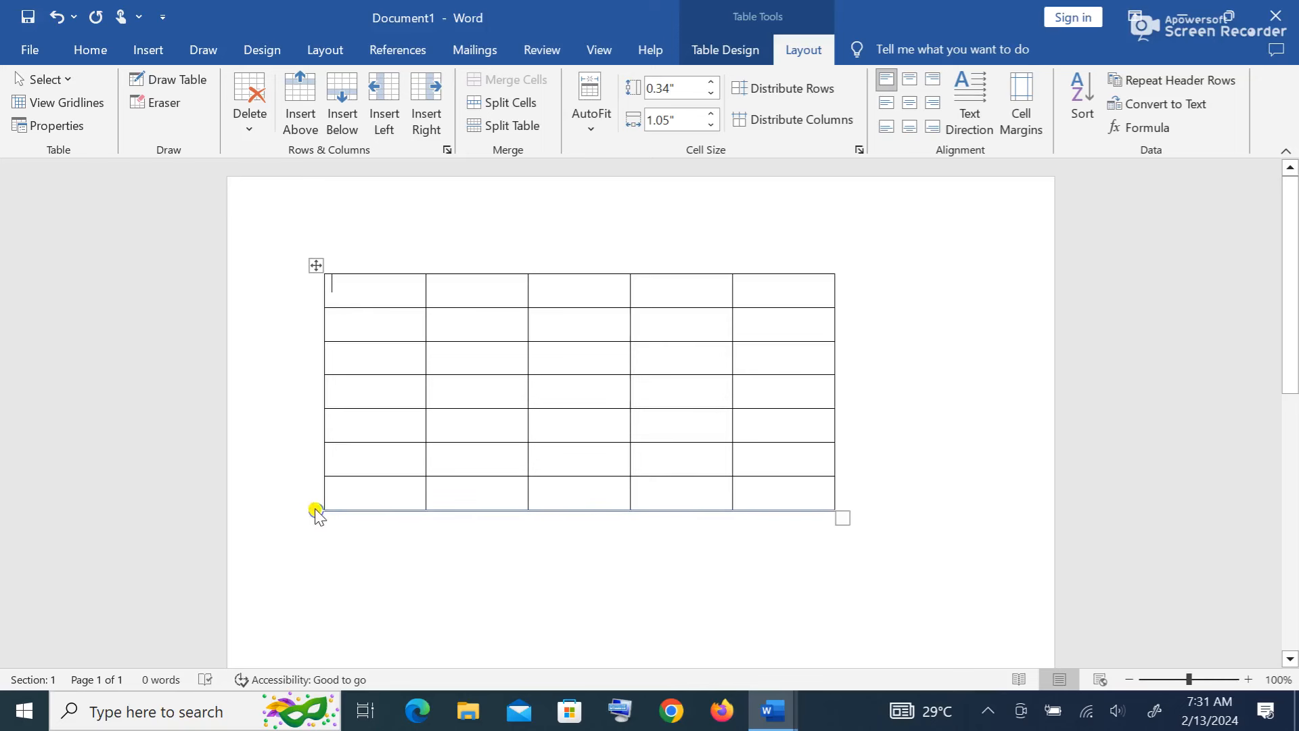
left_click(316, 511)
left_click(566, 594)
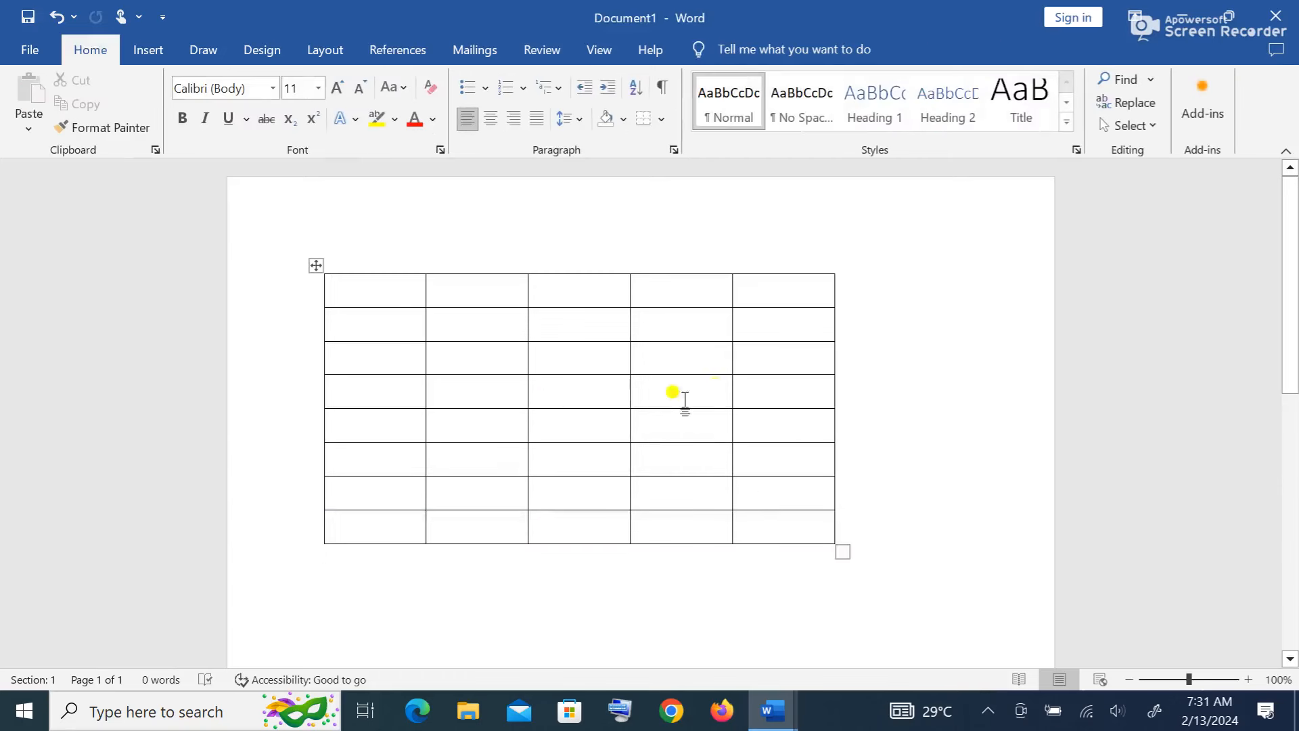
- Enter BOYS and GIRLS in the first two cells of the table's first row
left_click(376, 334)
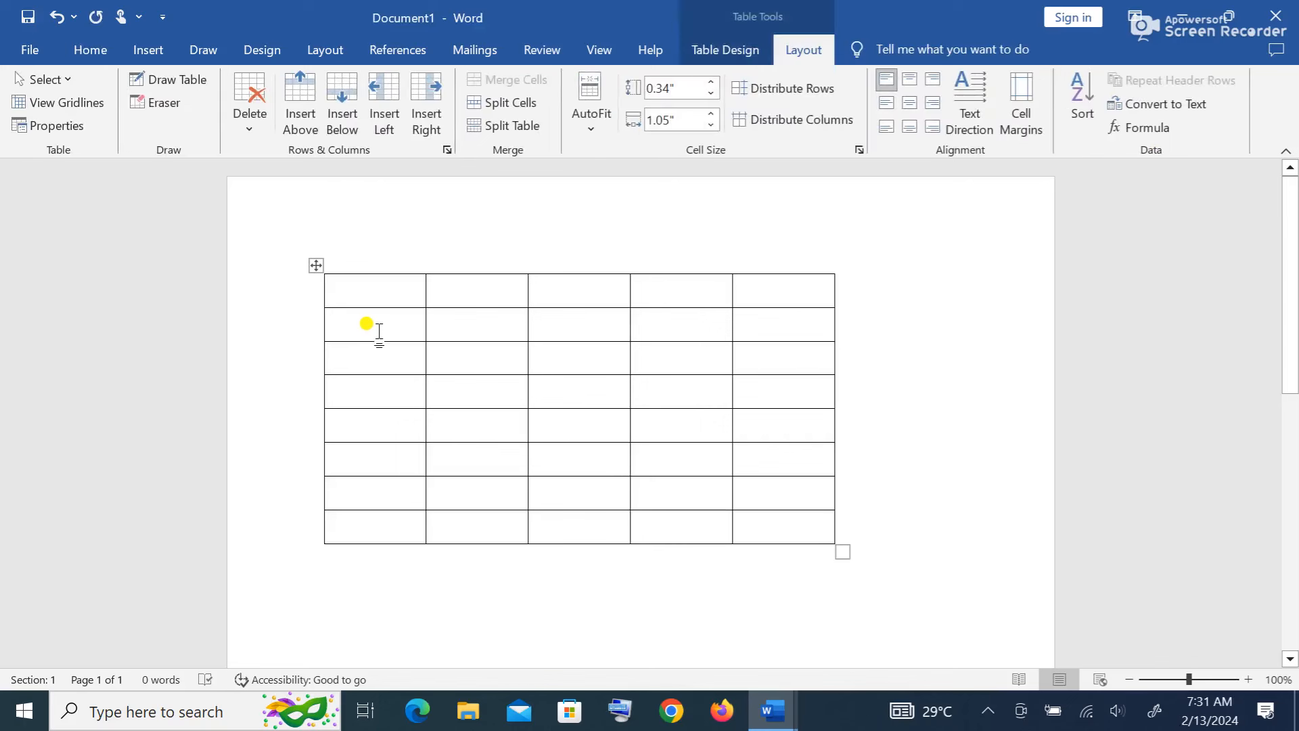
left_click(389, 298)
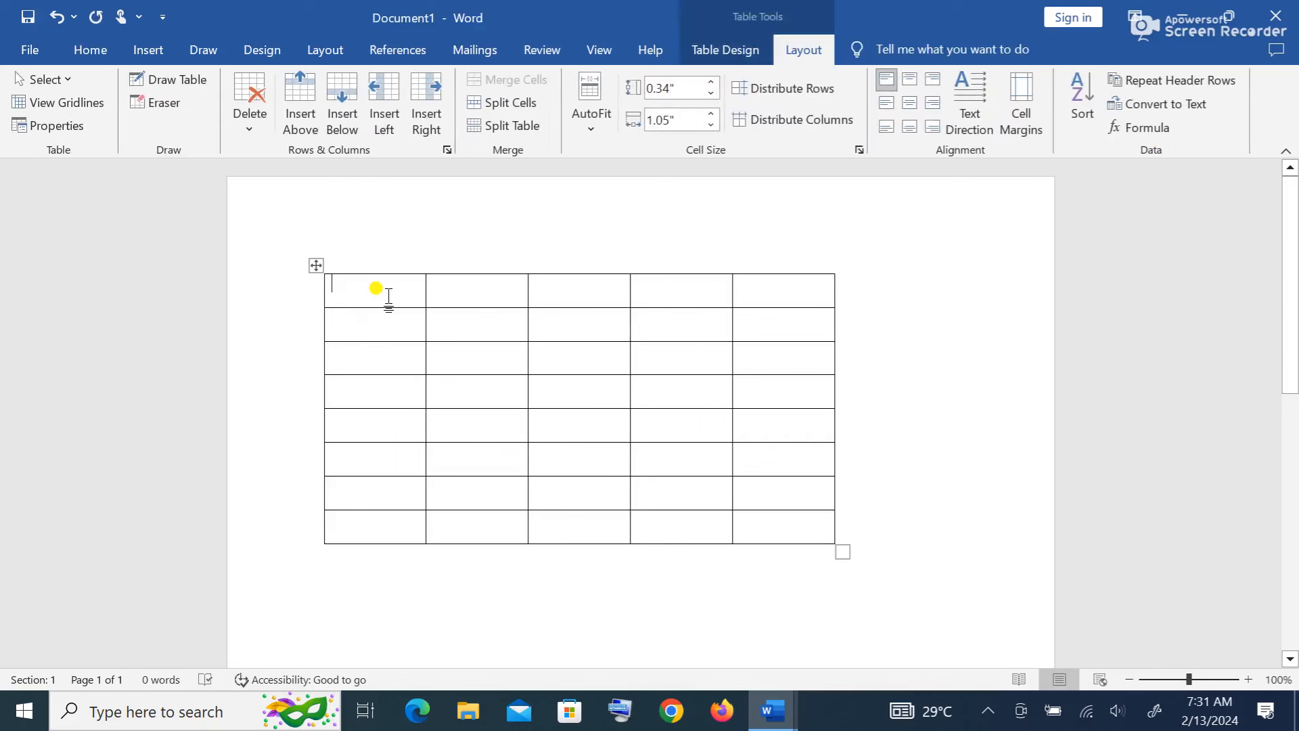
type("BOYS")
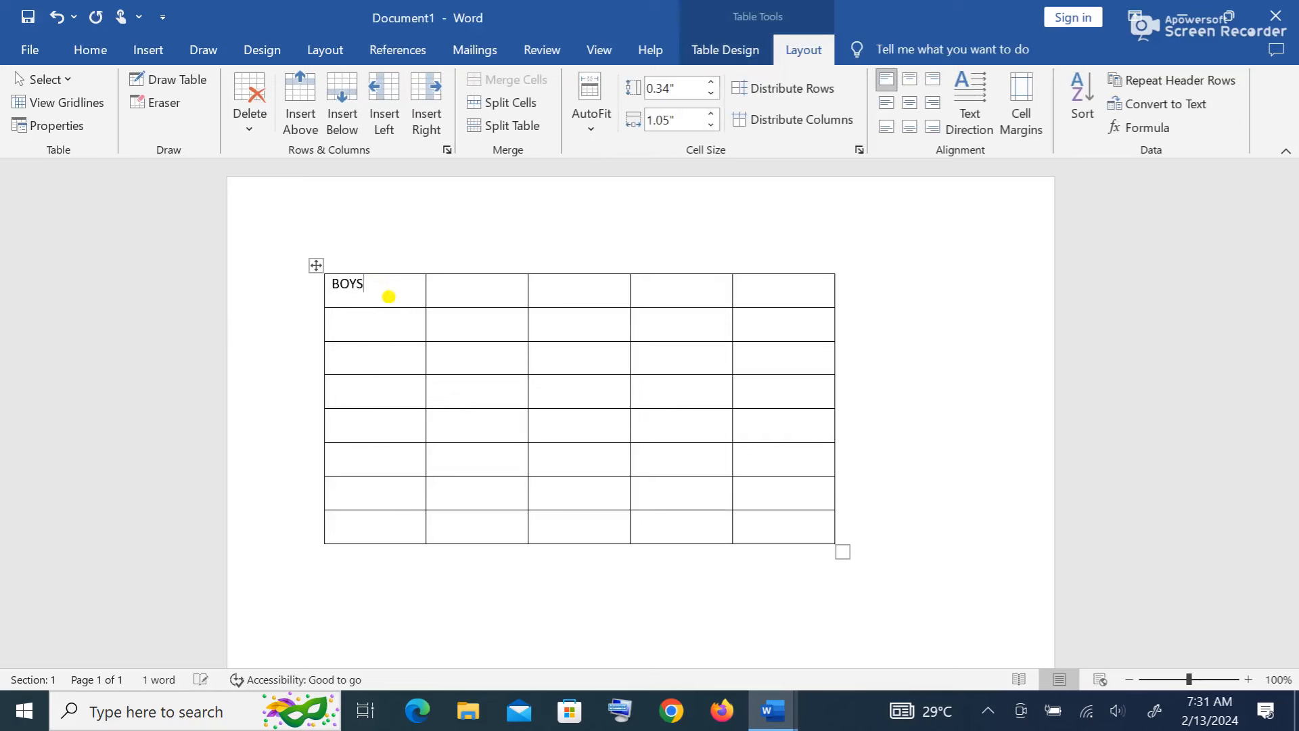
type("GIRLS")
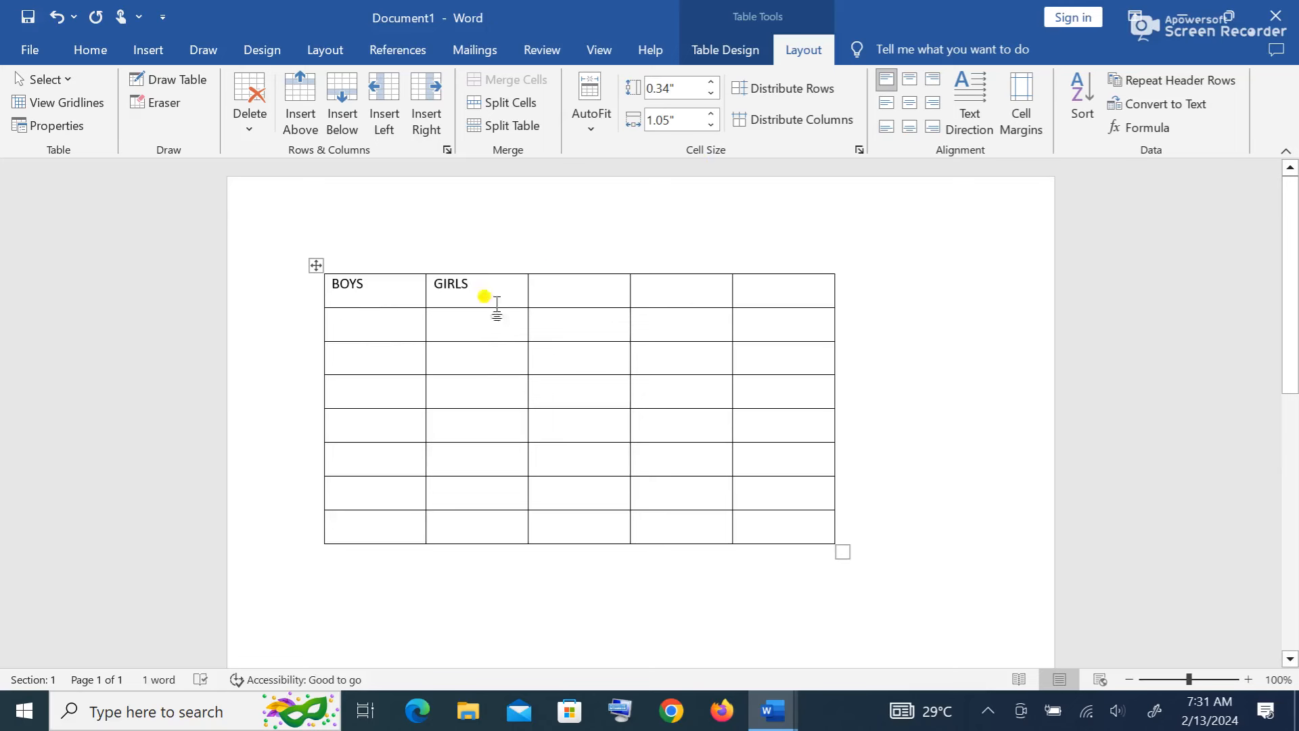
- Split the third cell of the table's first row into 2 columns and 1 row
left_click(577, 291)
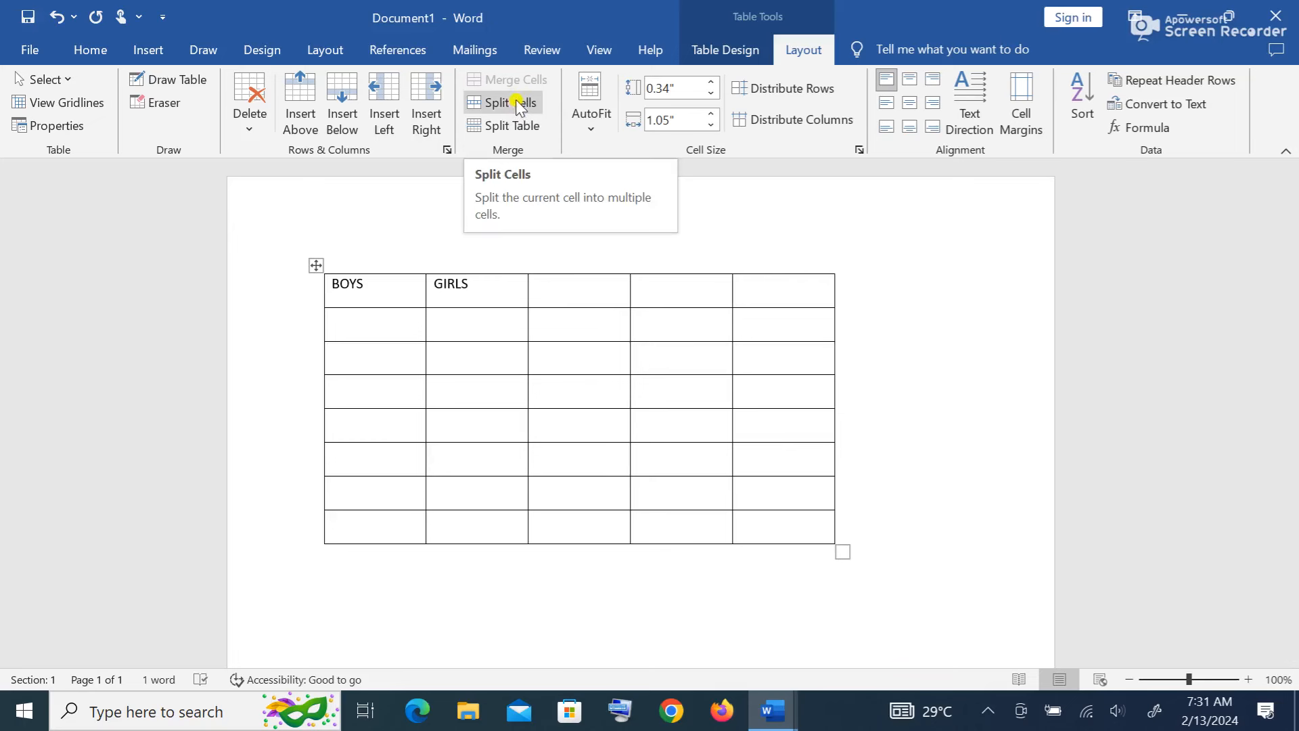
left_click(509, 103)
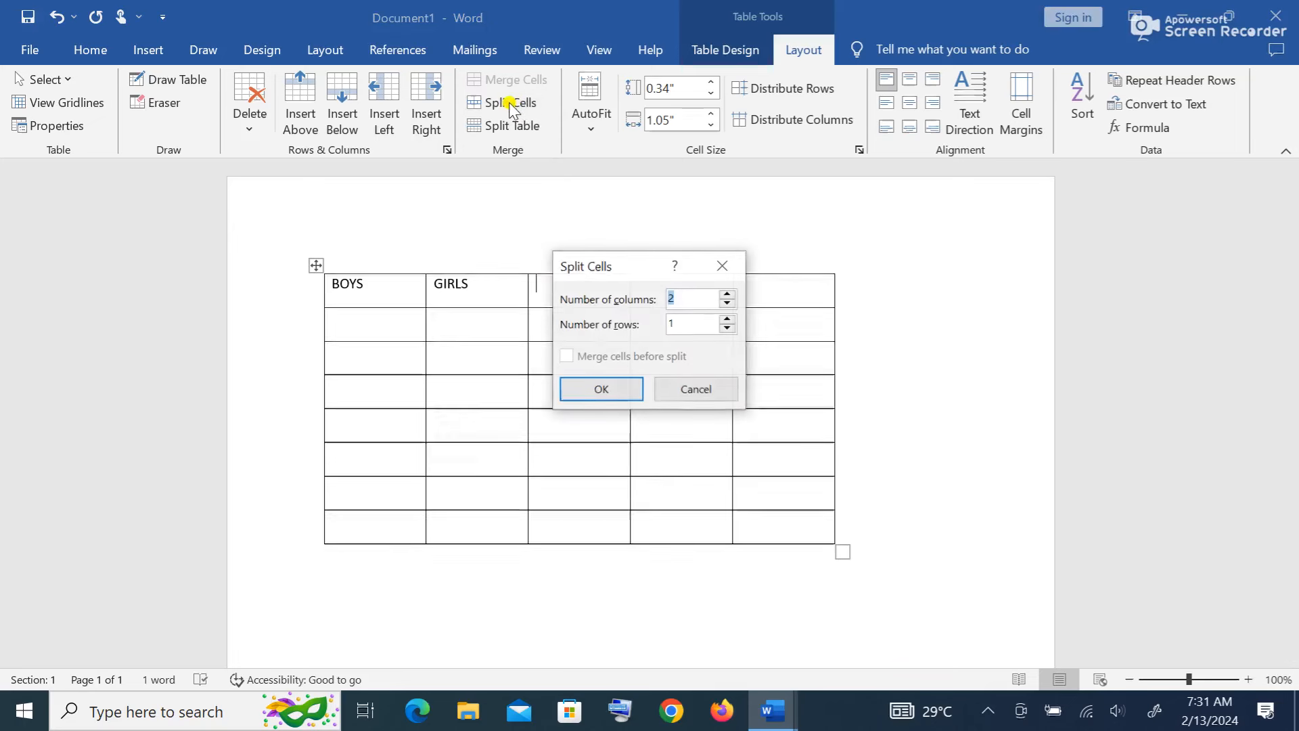
left_click_drag(629, 259, 772, 247)
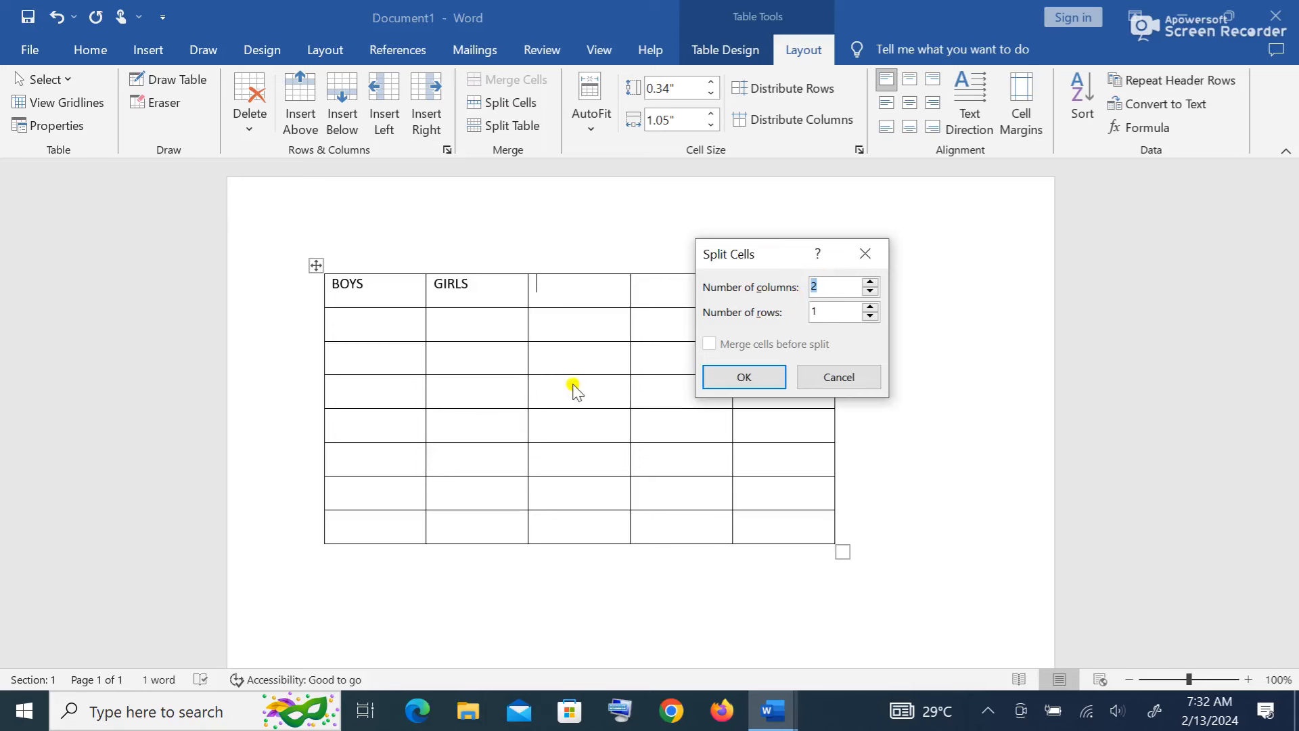
double_click(834, 291)
left_click(742, 376)
left_click(738, 459)
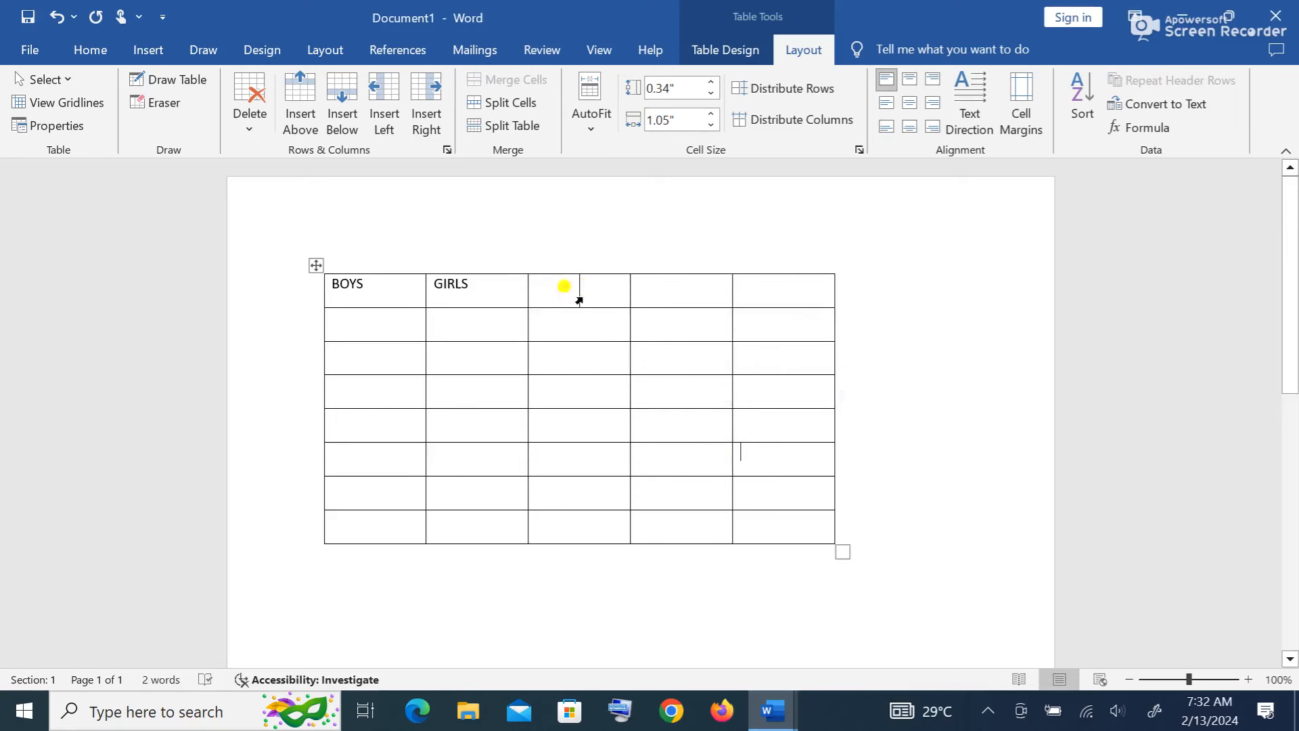
- Split the fourth cell of the table's first row into 1 column and 2 rows
left_click(680, 287)
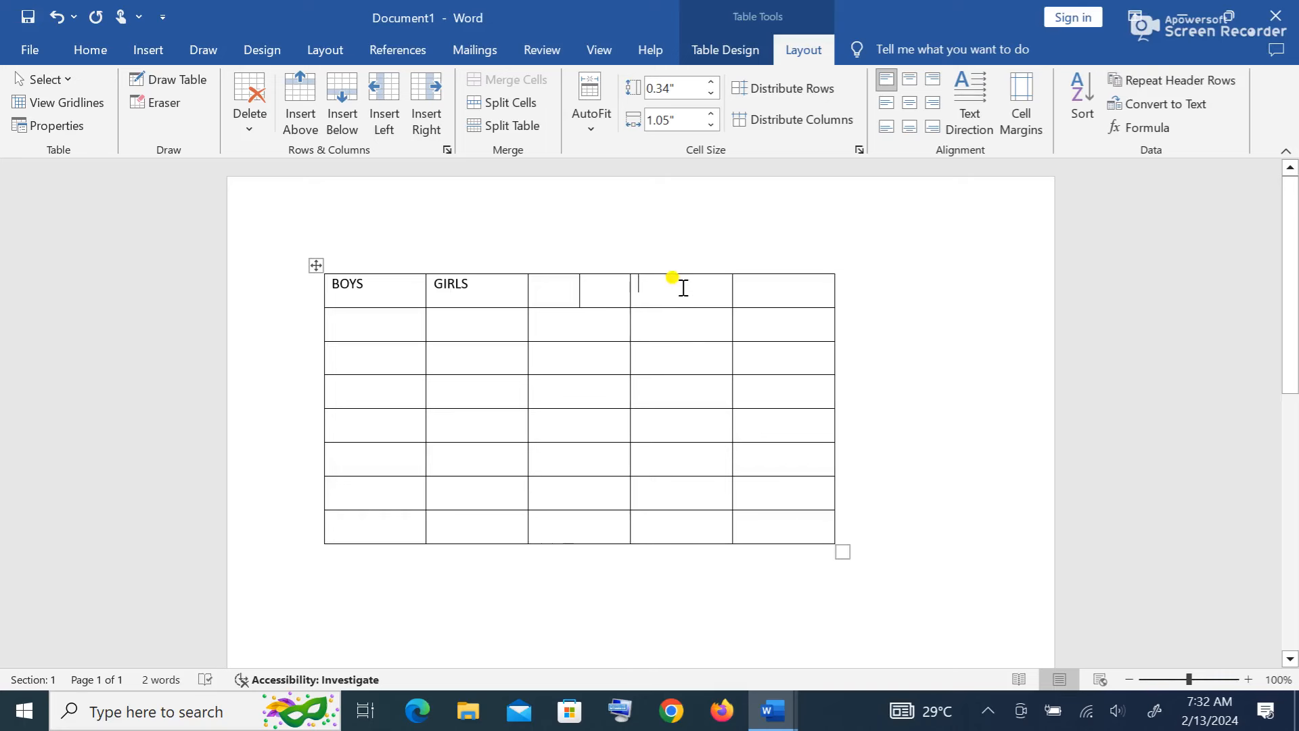
left_click(511, 102)
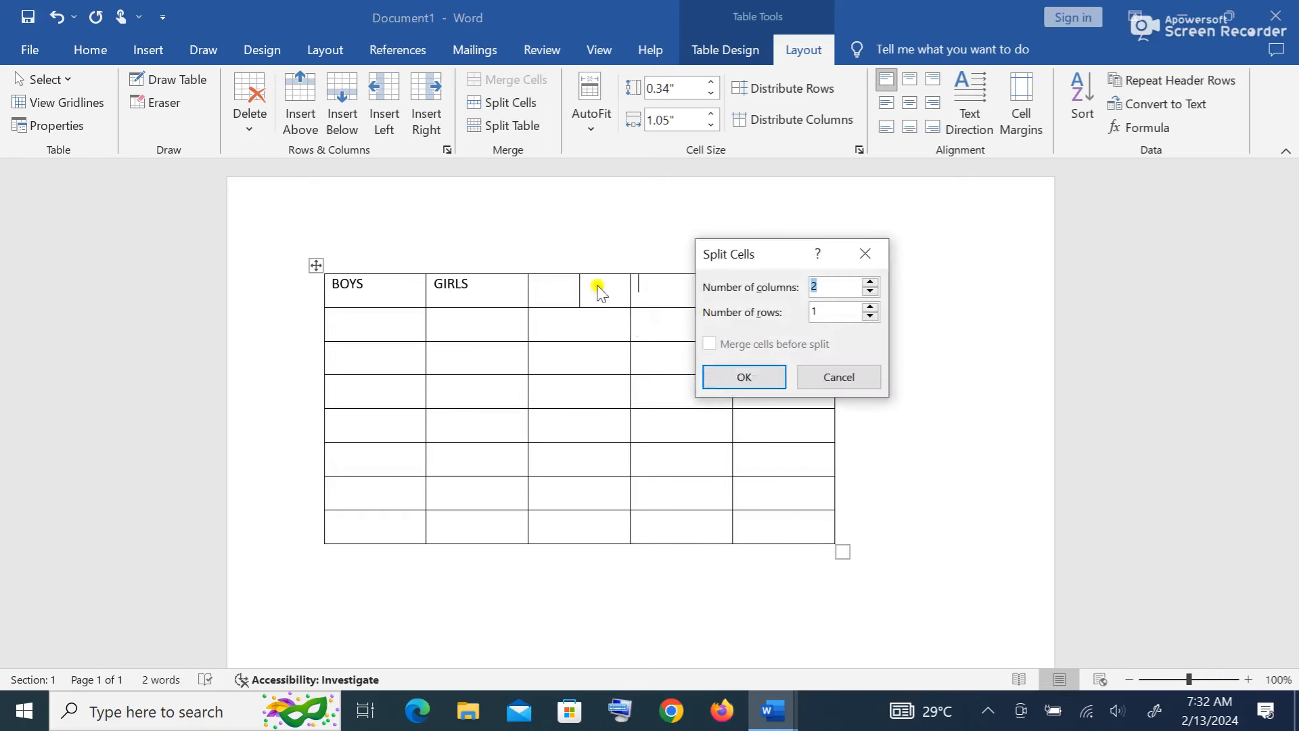
left_click(872, 308)
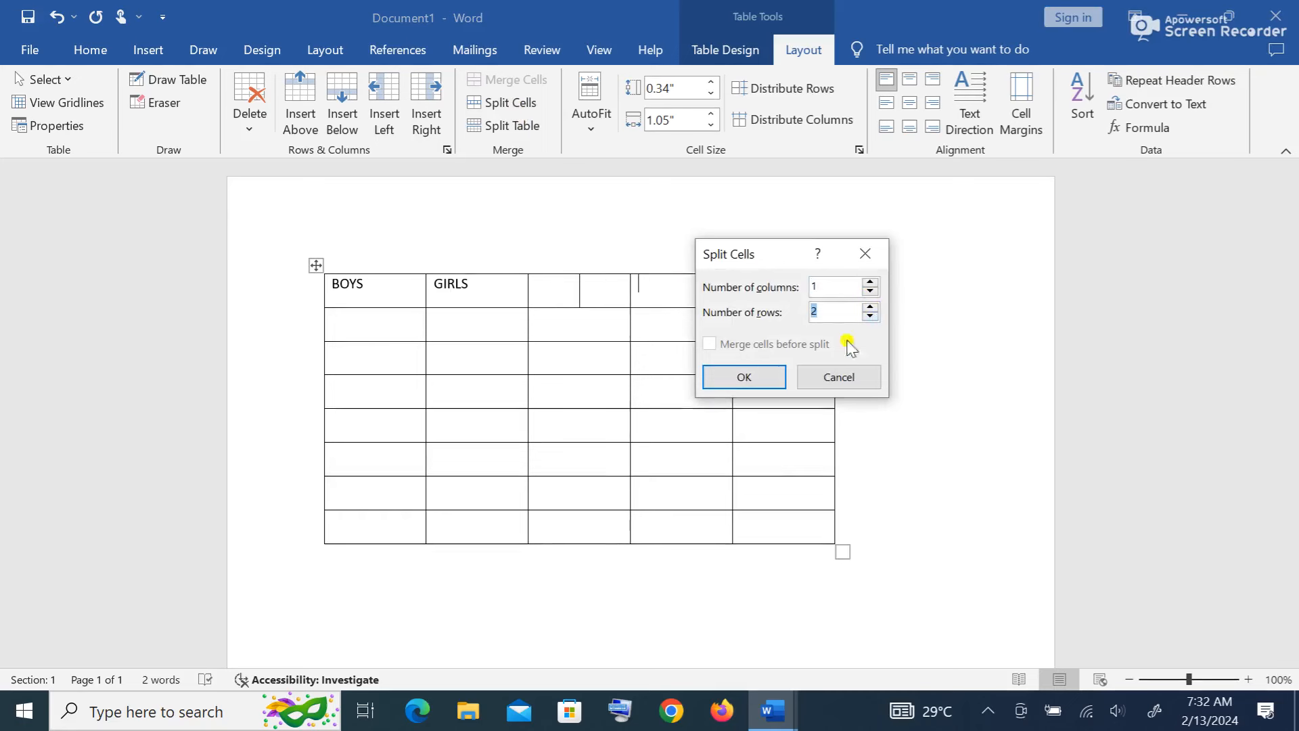
left_click(744, 377)
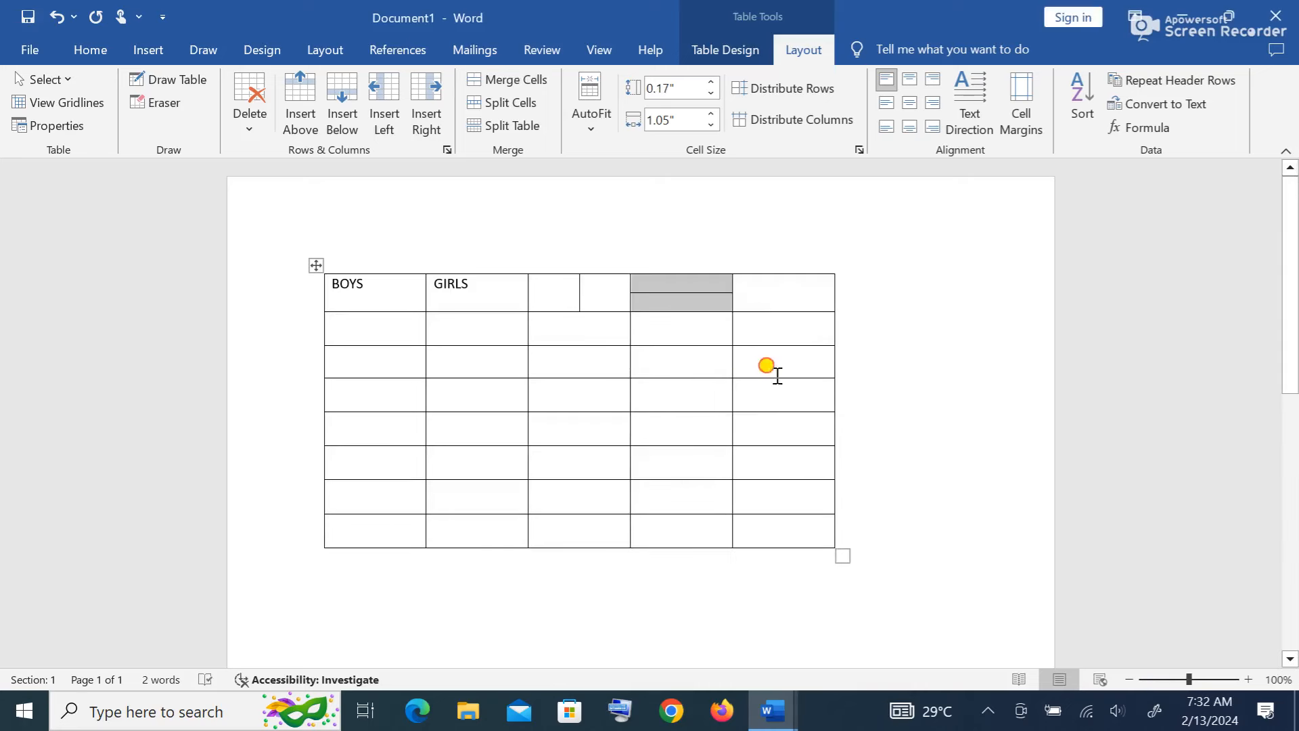
- Draw a vertical line through the third row's second cell and a horizontal line through its third cell
left_click(684, 349)
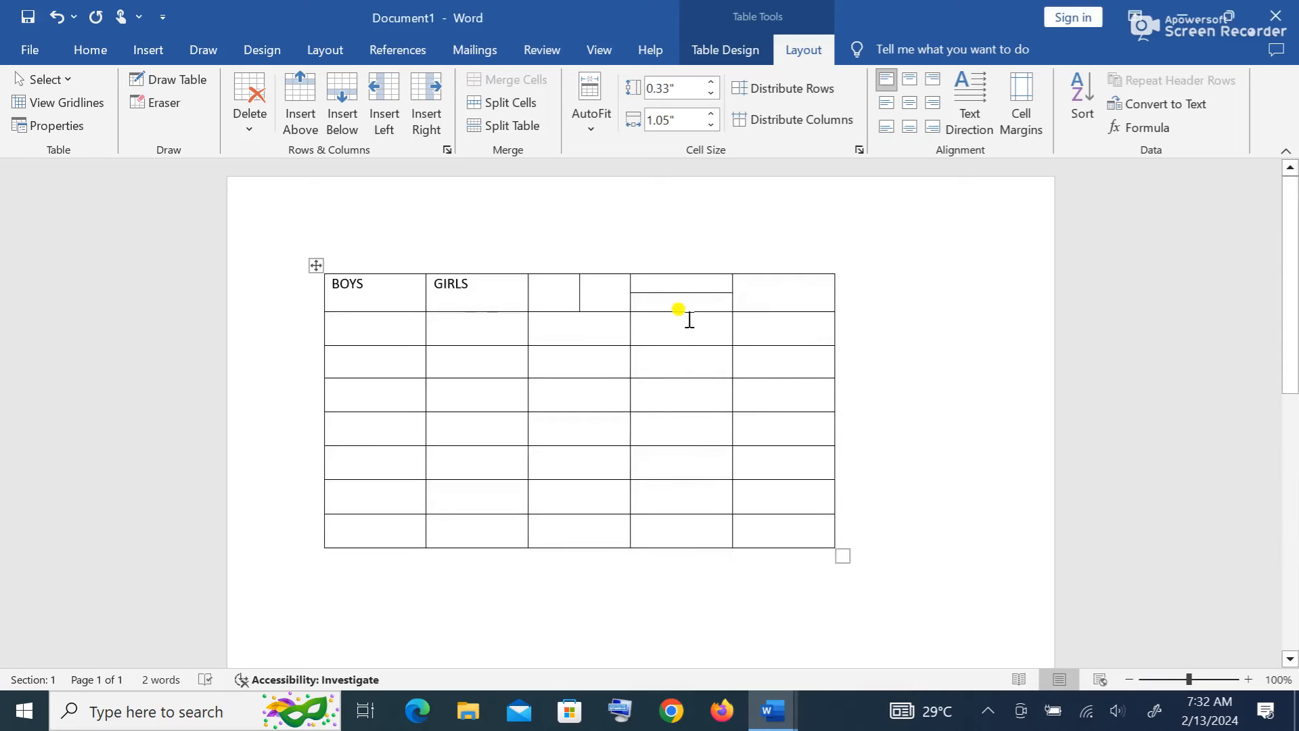
left_click(182, 79)
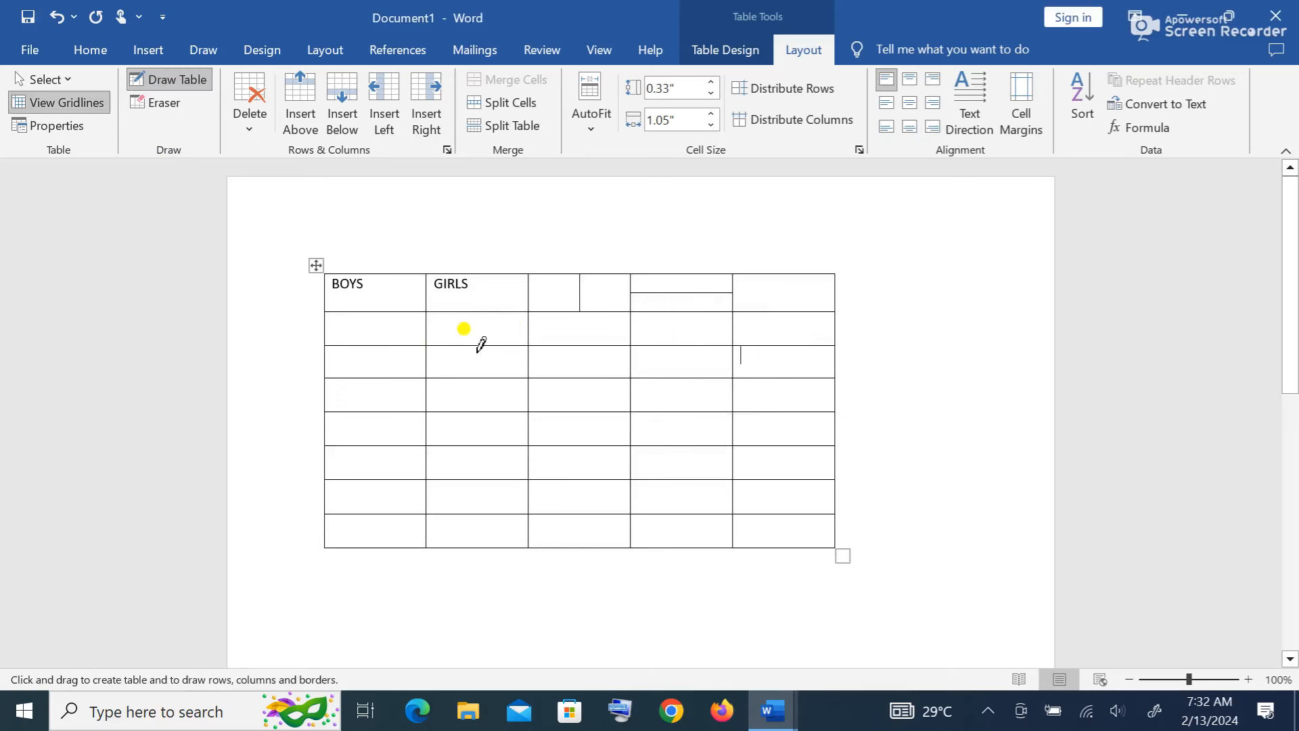
mouse_move(479, 346)
left_mouse_down()
mouse_move(478, 377)
mouse_move(613, 370)
left_mouse_up()
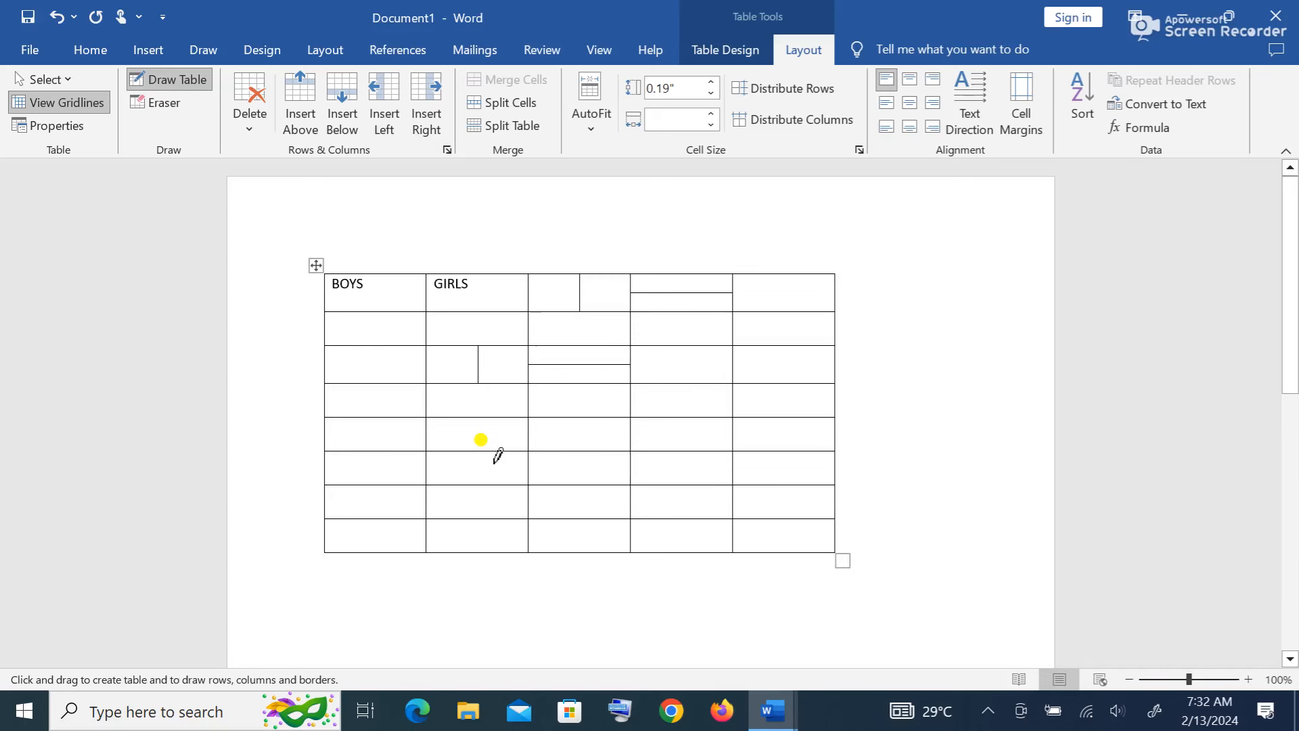
key("Escape")
key("alt")
key("alt")
key("alt")
key("alt")
key("alt")
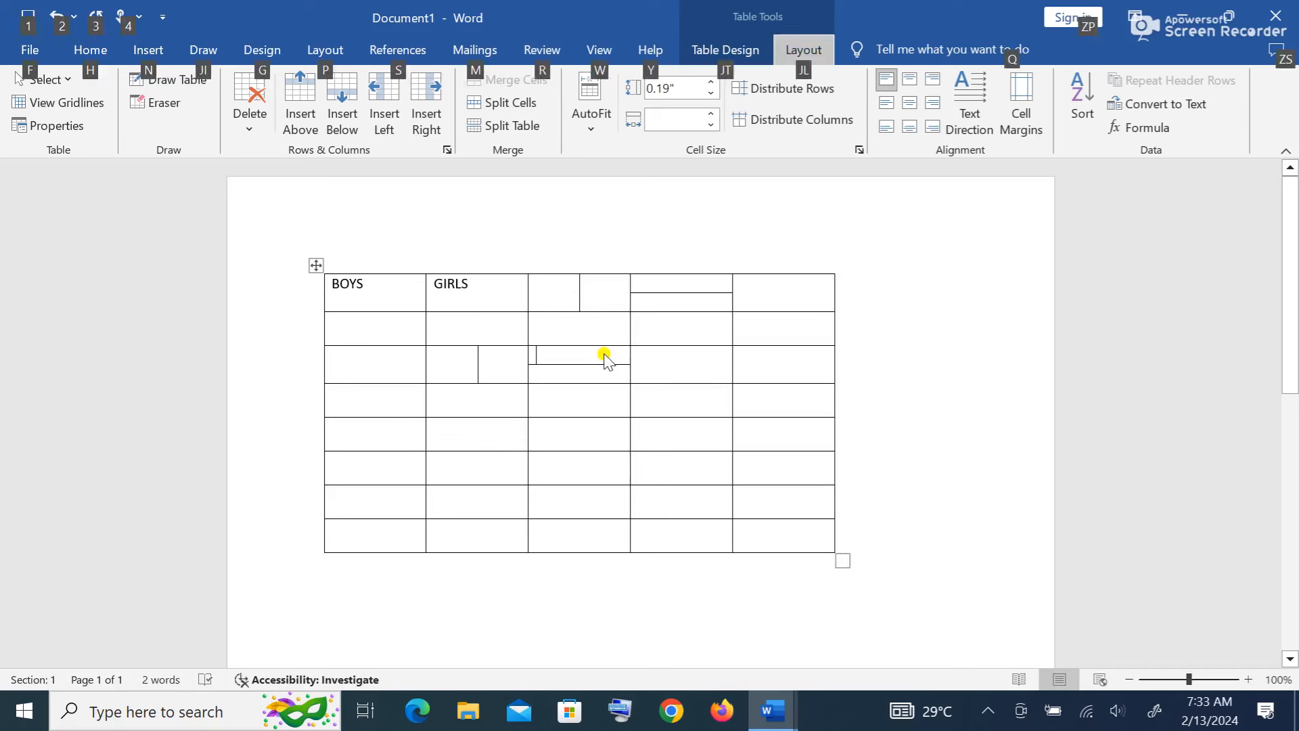
- Try splitting the table above its fifth row, and undo the split
left_click(392, 431)
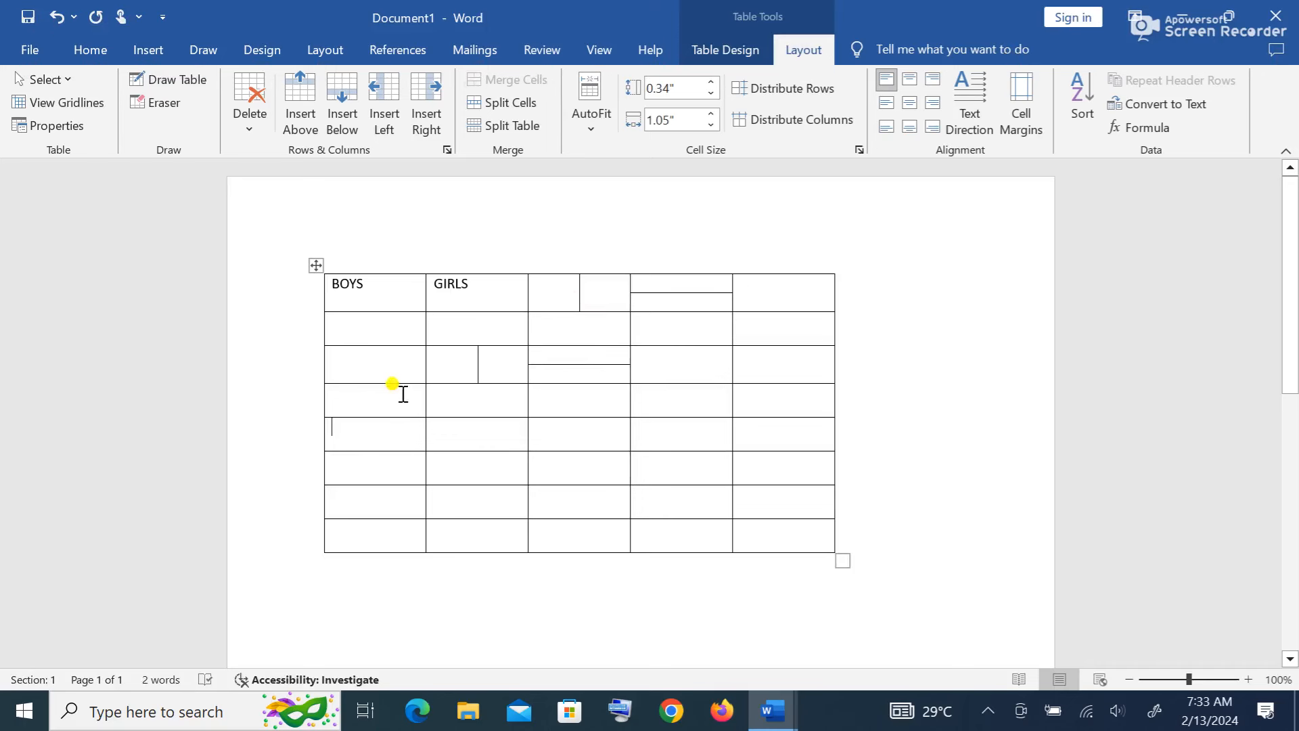
left_click(531, 126)
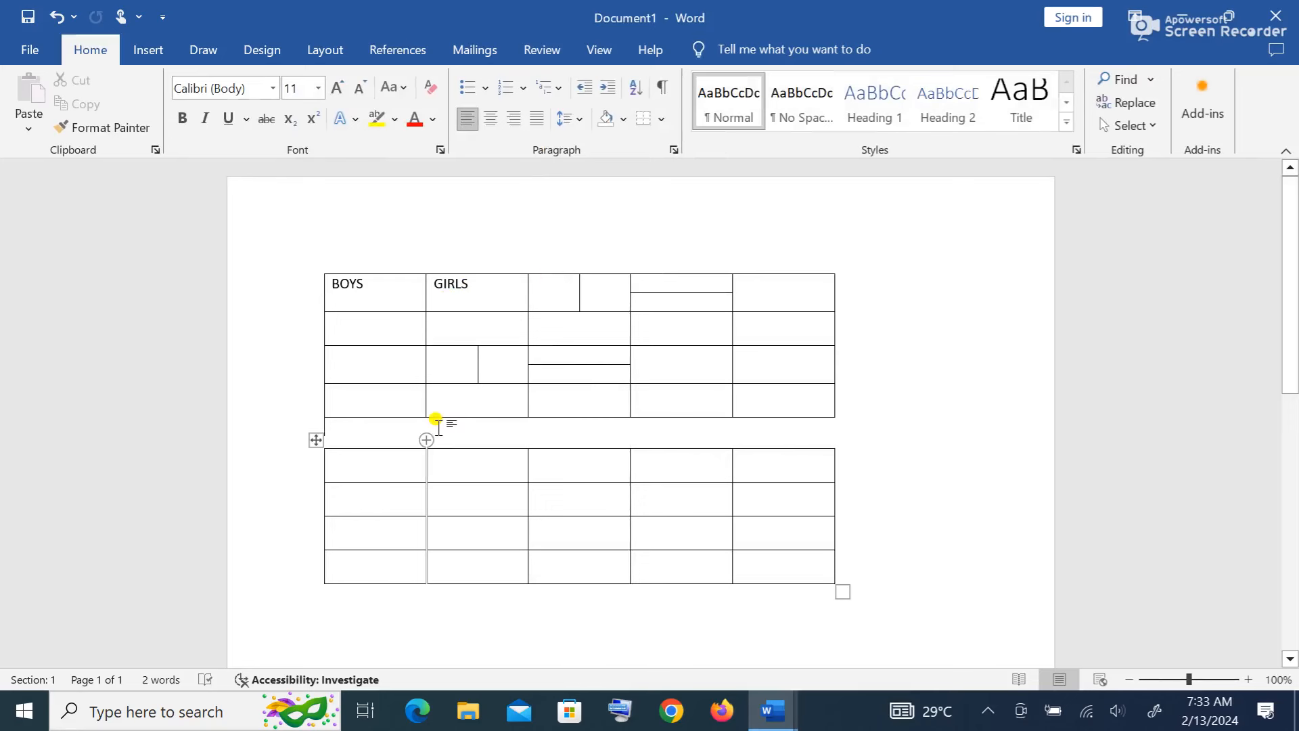
key("ctrl+z")
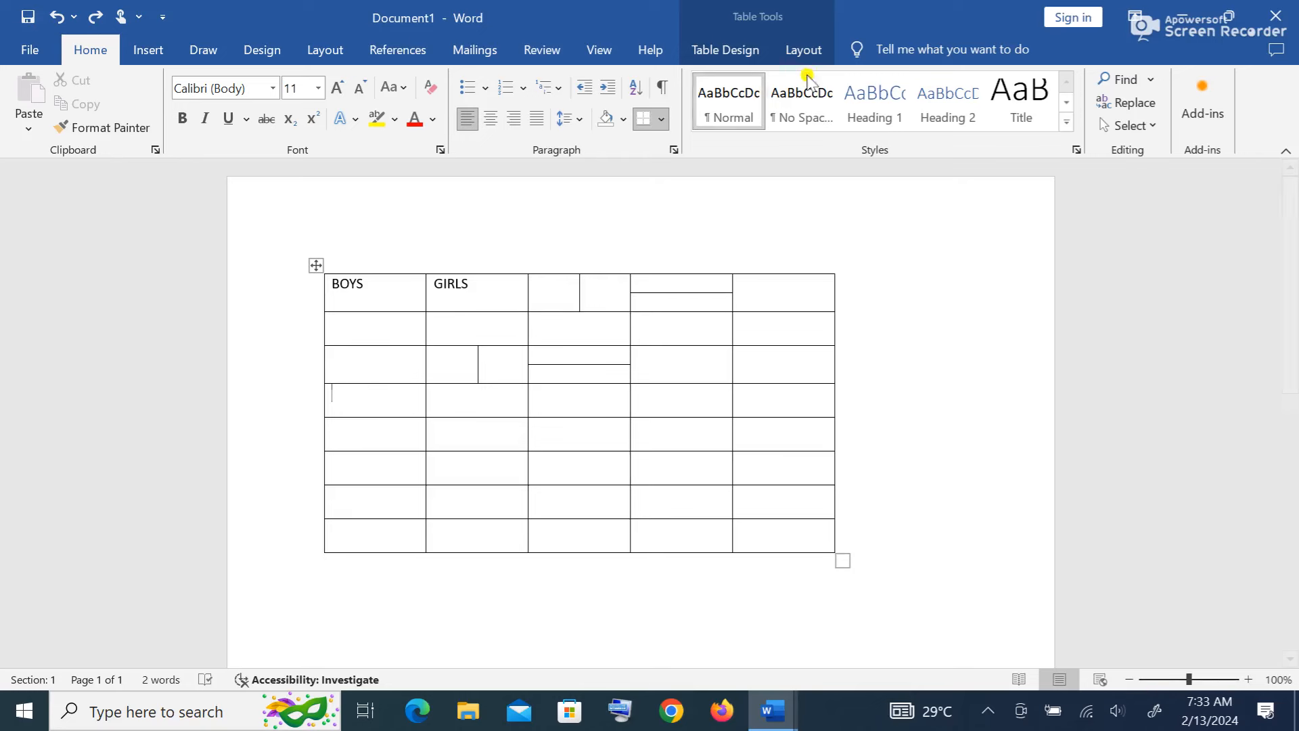
- Split the table into two tables above its fourth row
left_click(815, 48)
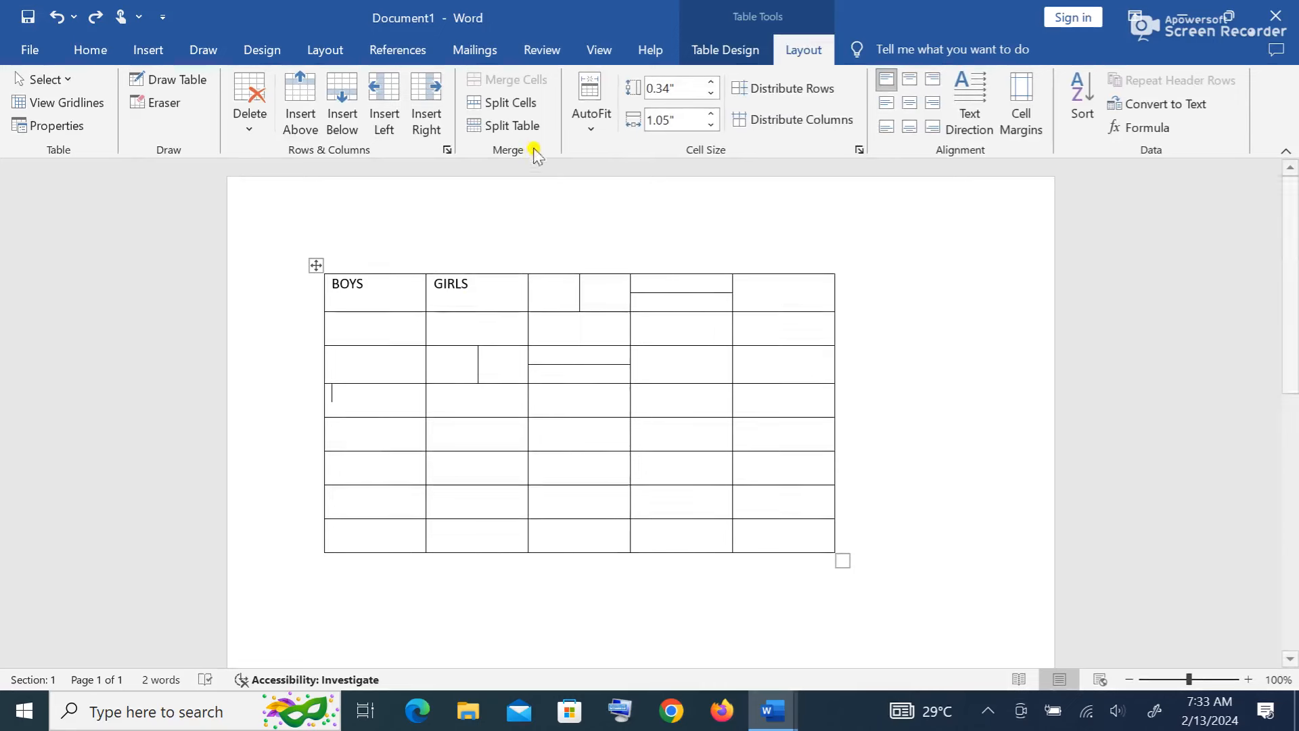
left_click(527, 124)
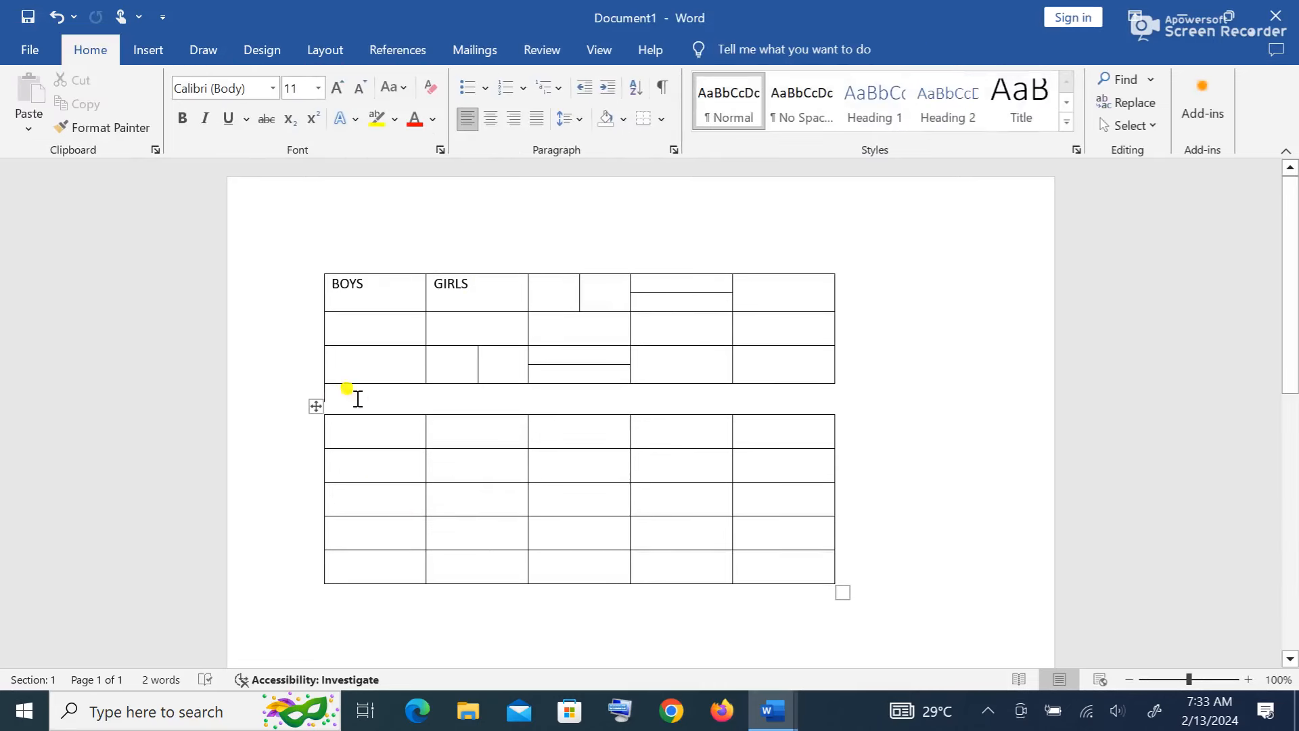
key("alt")
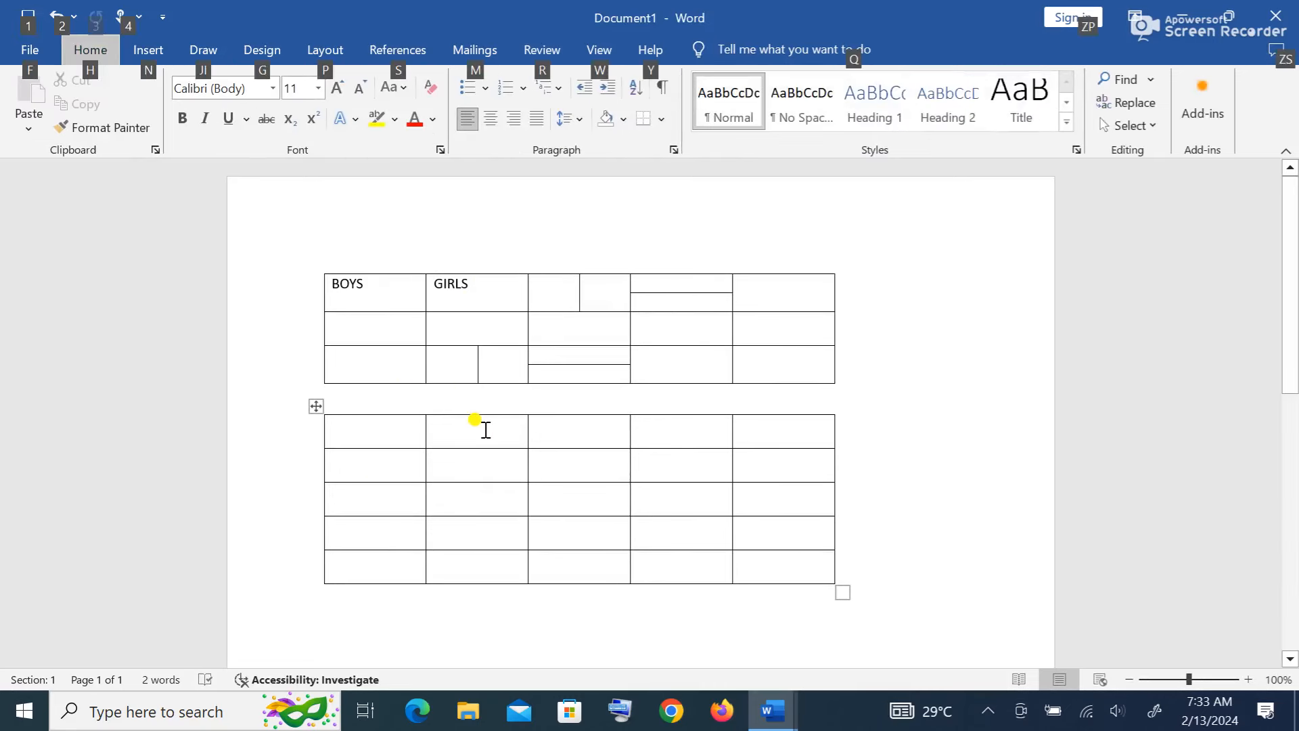
- Enter 15, 42, 10 and 5 in the first four cells of the lower table's last column
left_click(806, 433)
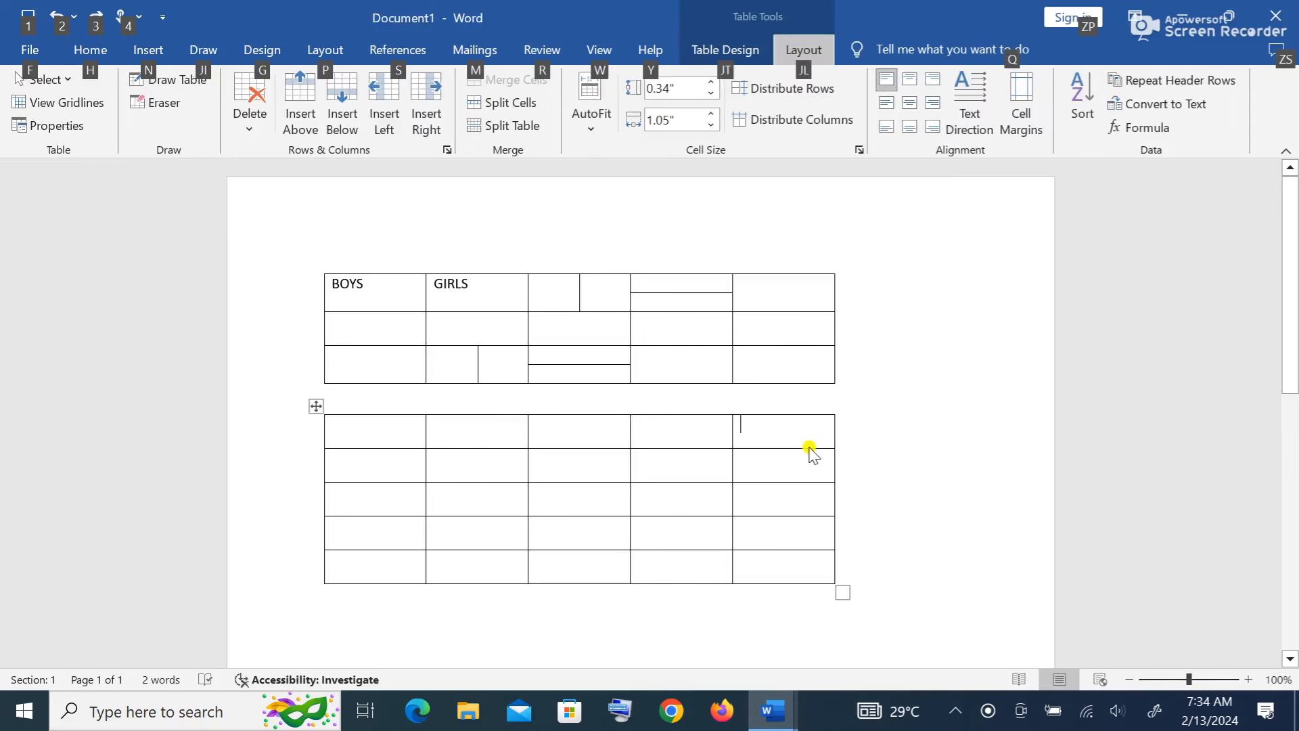
left_click(797, 433)
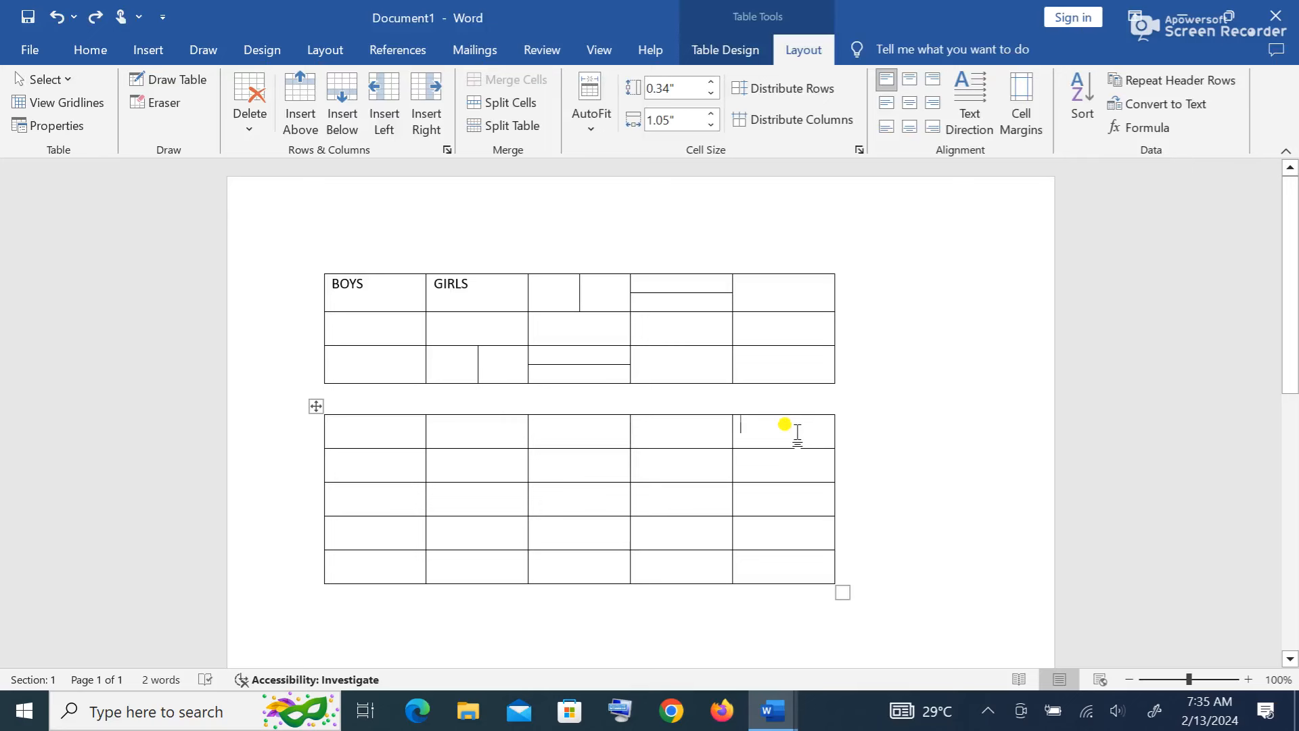
type("15")
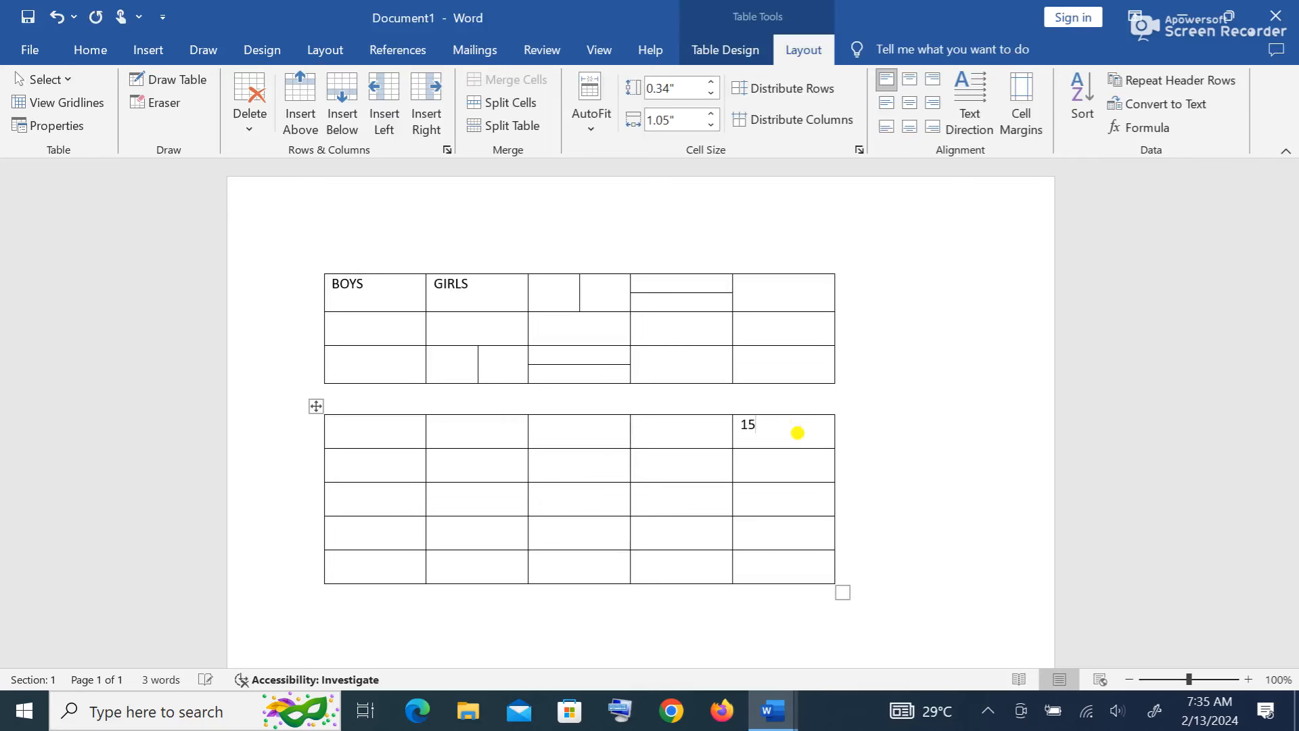
left_click(764, 465)
type("42")
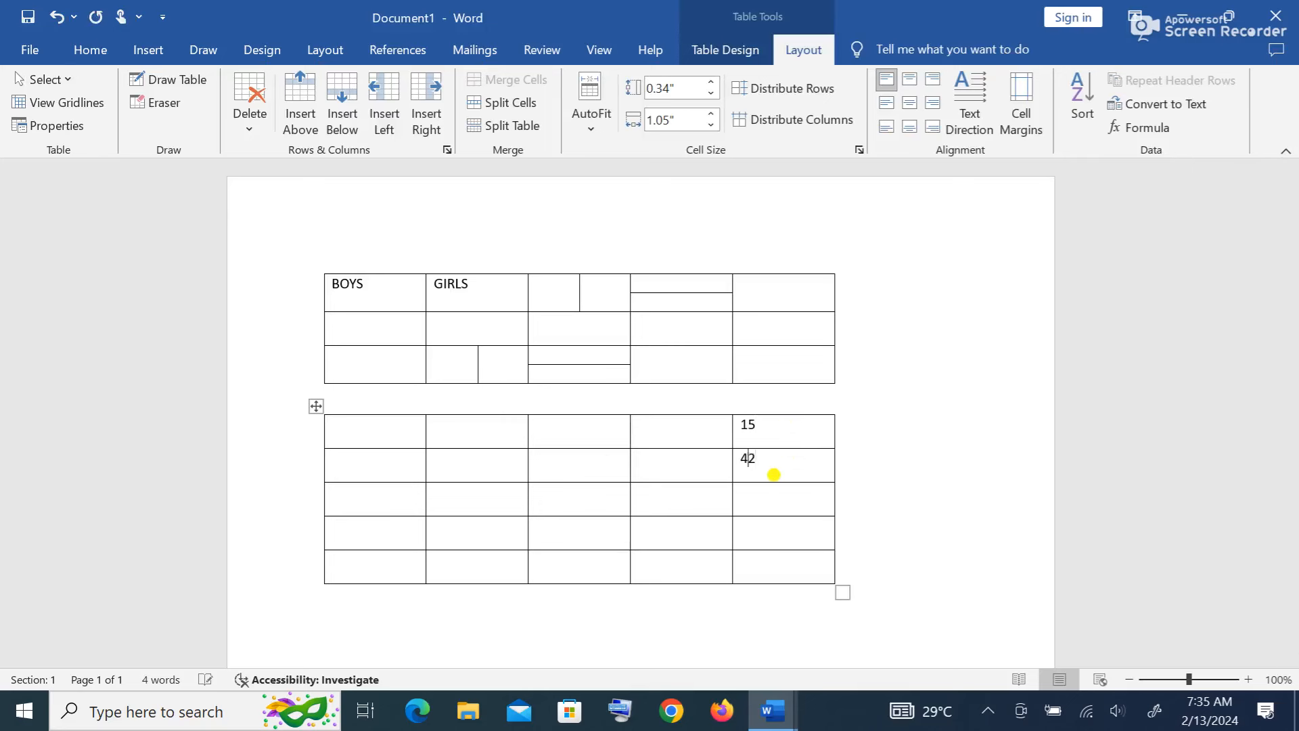
left_click(757, 488)
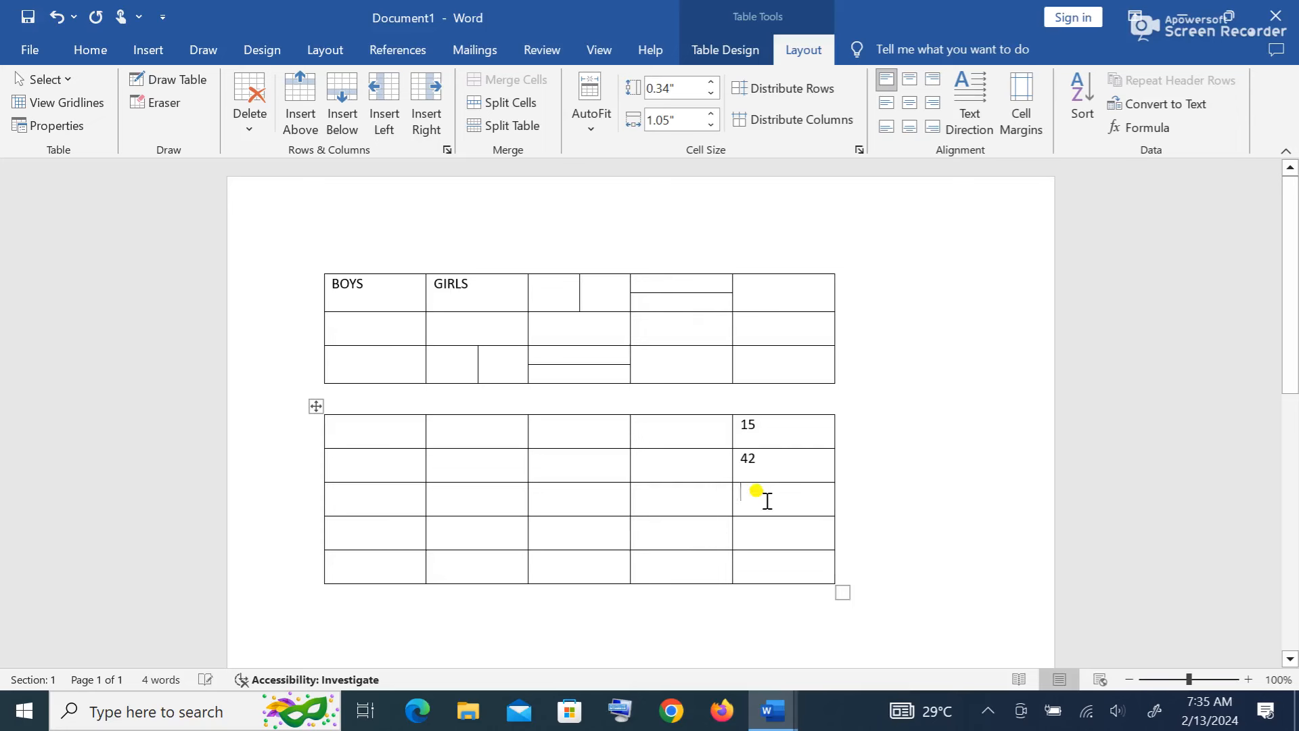
type("1")
type("5")
- Insert the formula =SUM(ABOVE) in the last cell of the lower table's number column
left_click(778, 568)
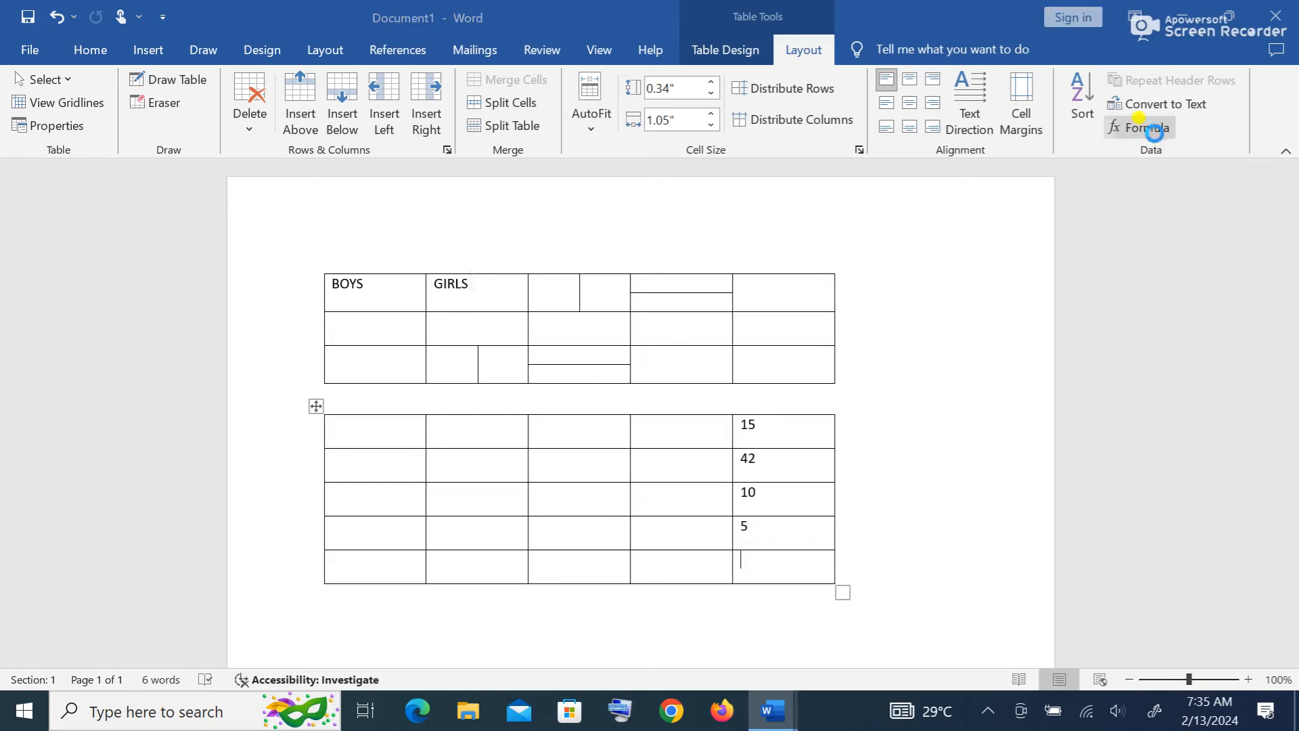
left_click(1150, 129)
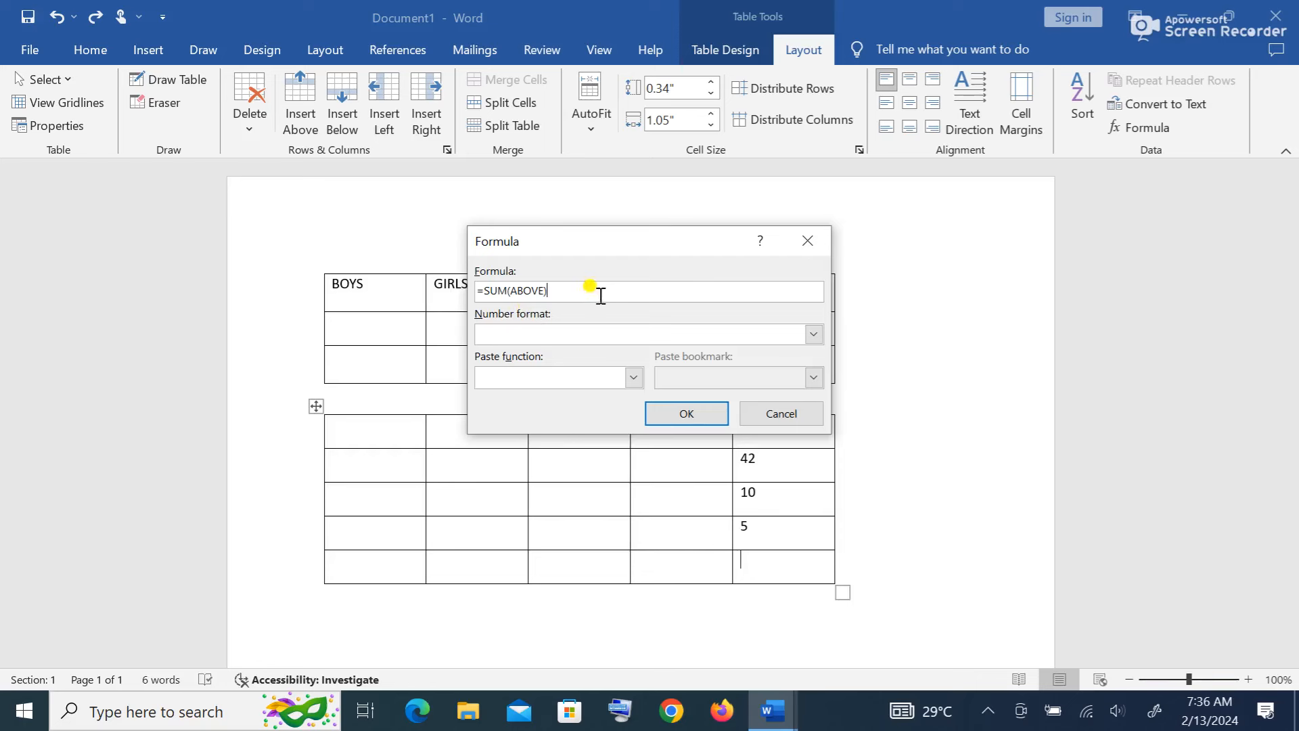
left_click(701, 415)
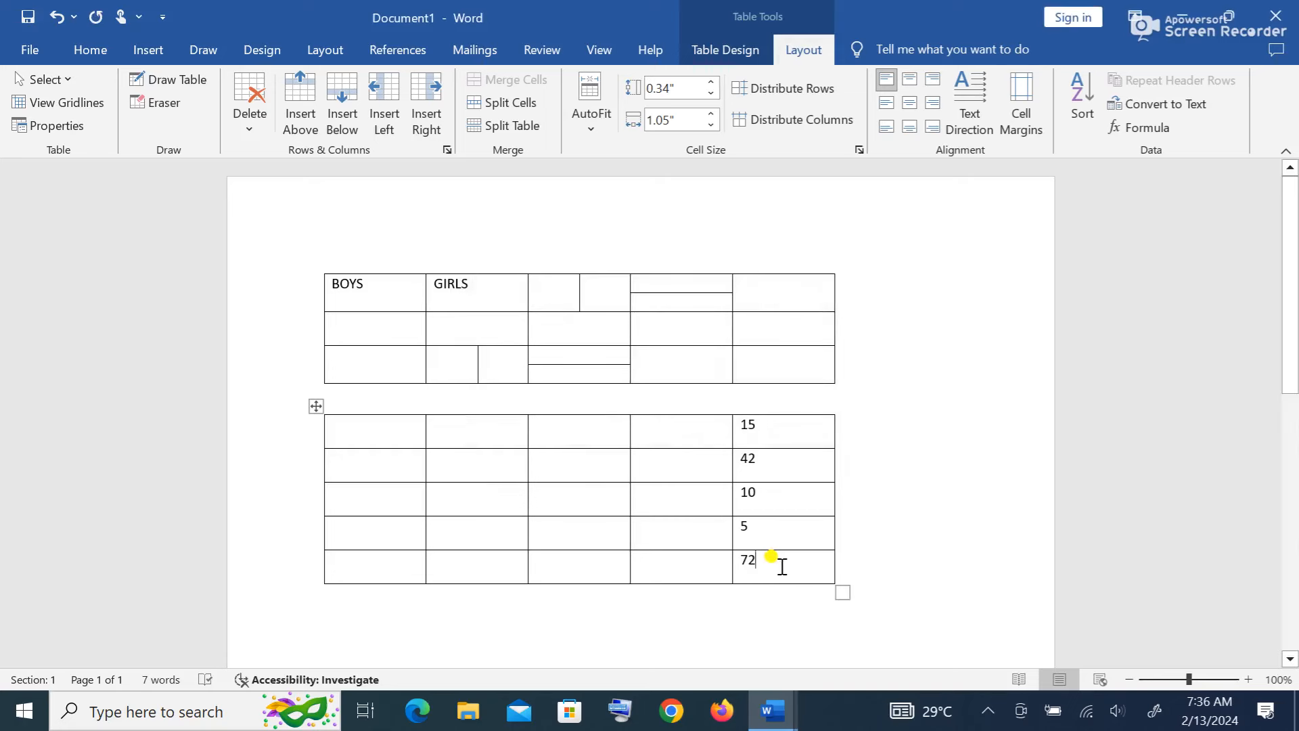
key("alt")
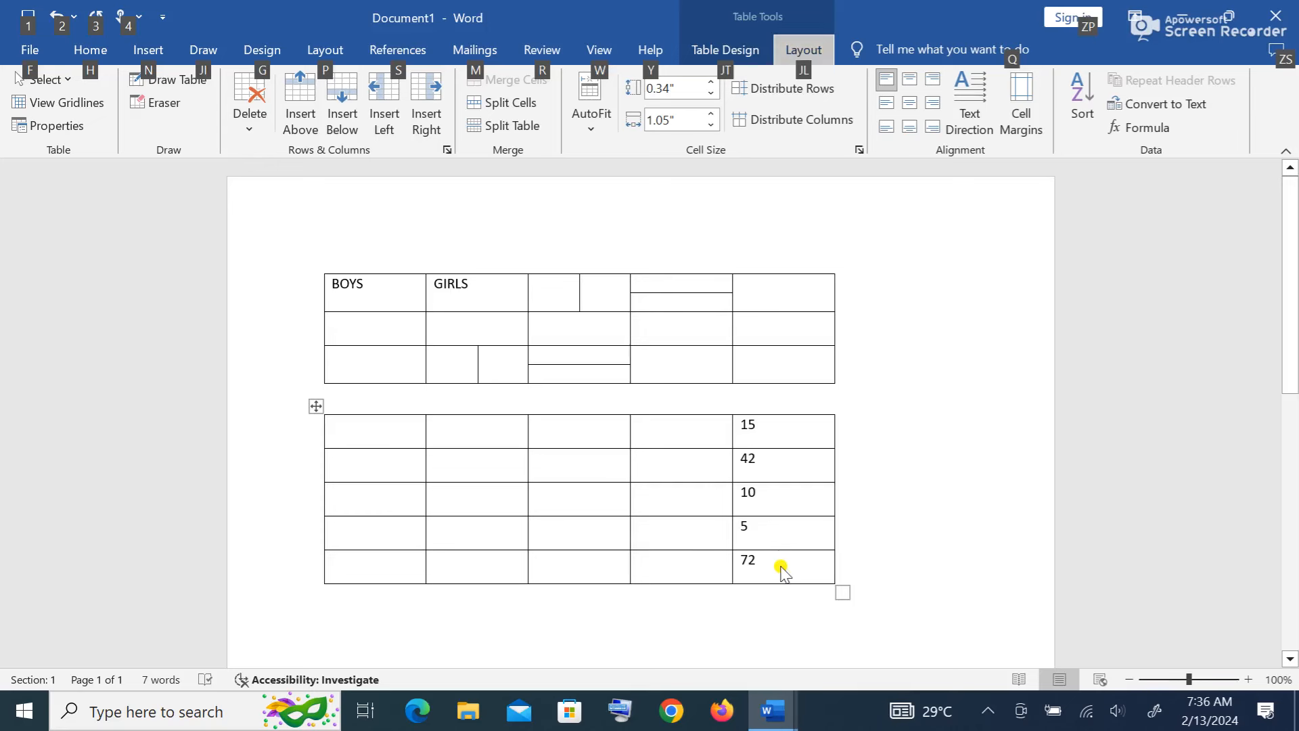
left_click(780, 567)
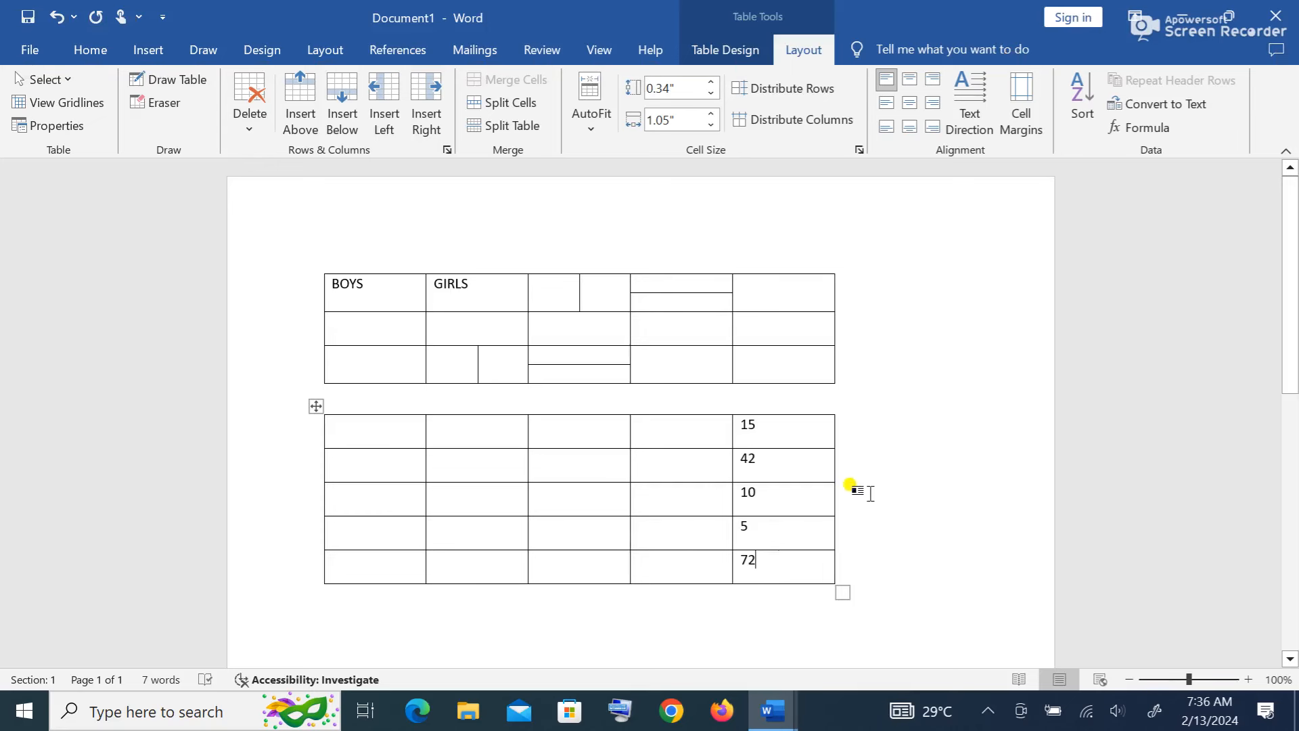
- Add one new column after the lower table's number column
key("alt")
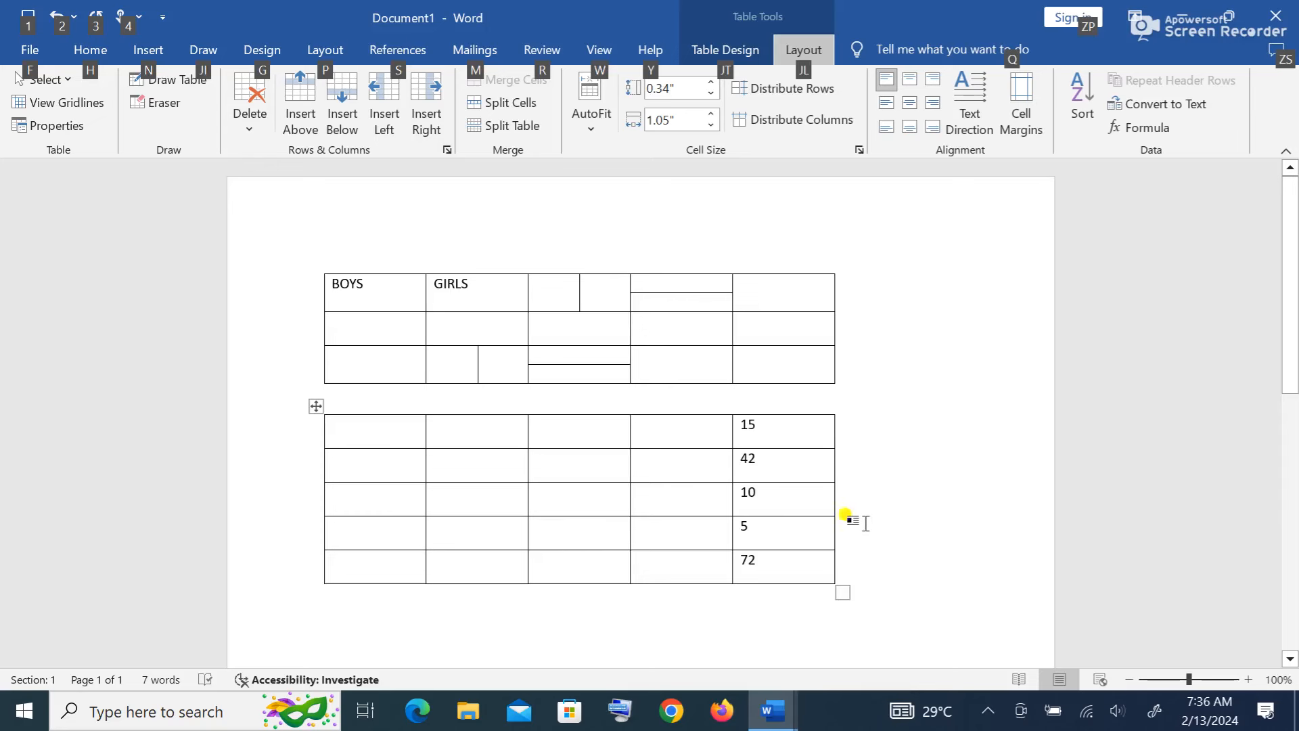
key("h")
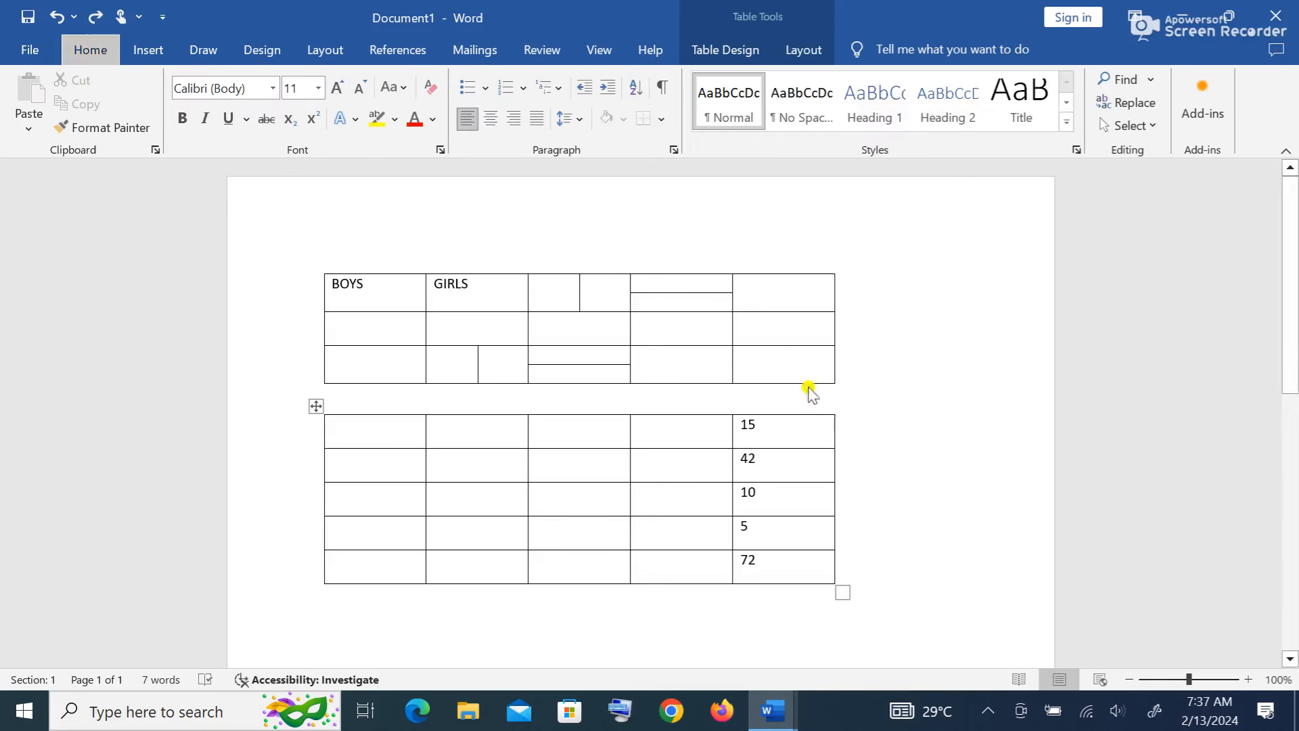
left_click(851, 425)
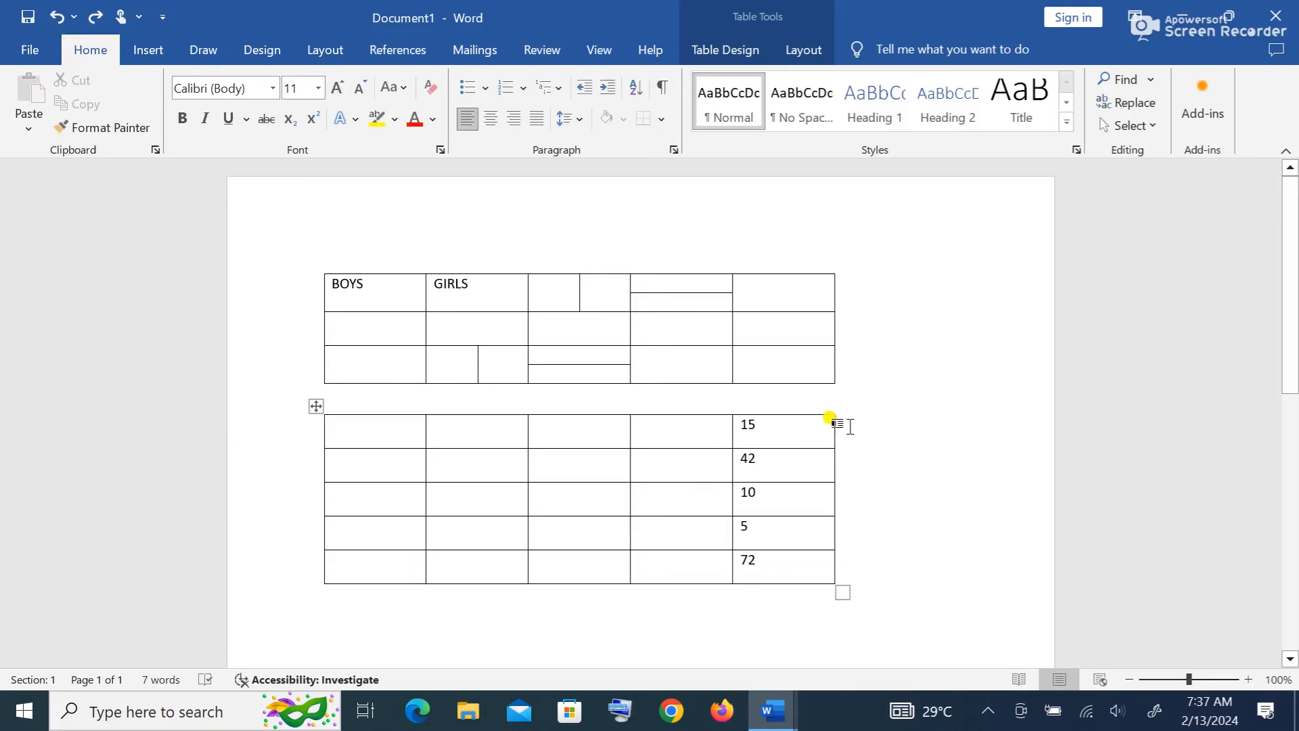
double_click(850, 427)
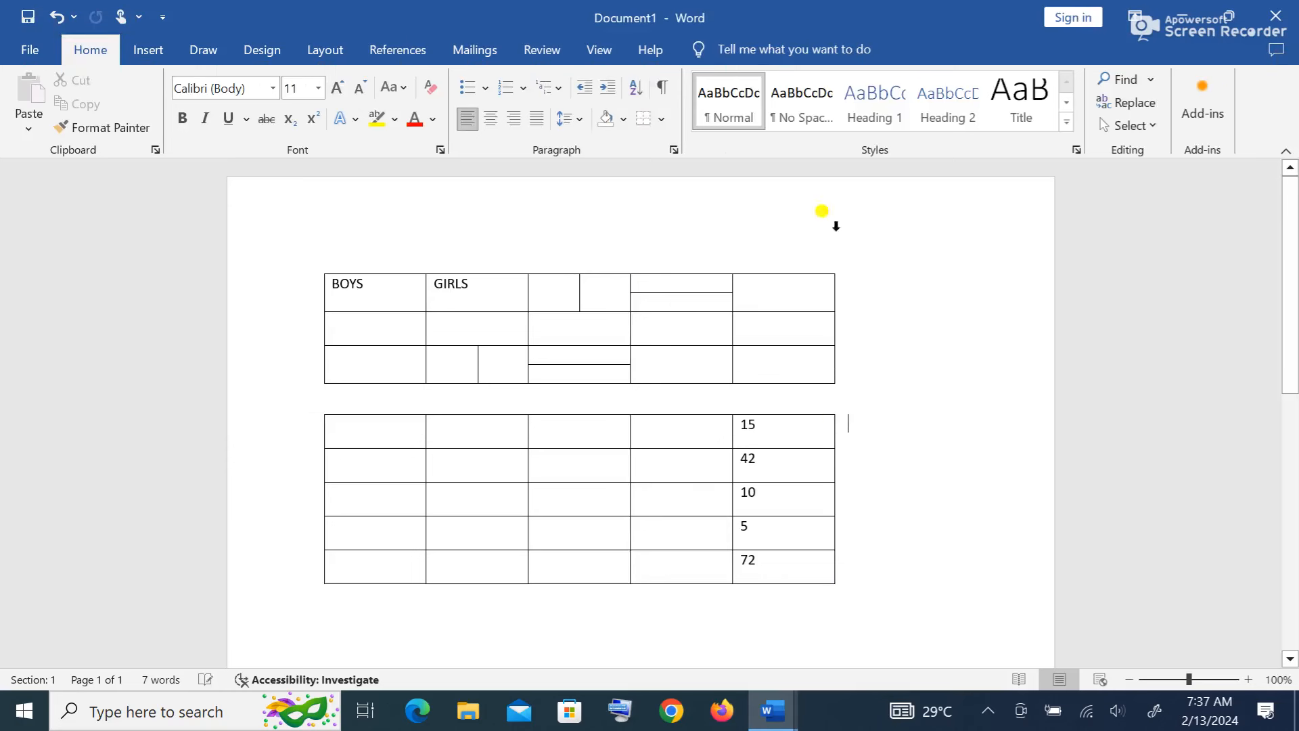
left_click(845, 441)
key("alt")
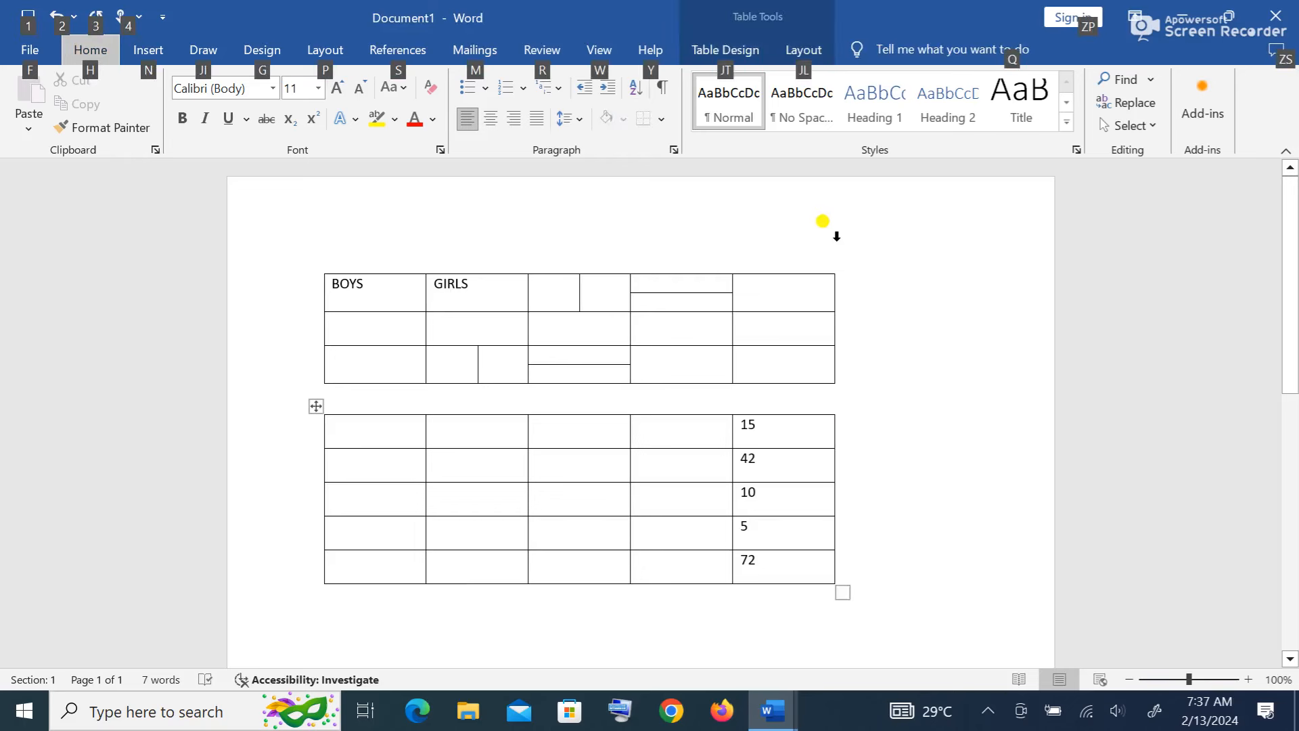
left_click(800, 50)
left_click(842, 428)
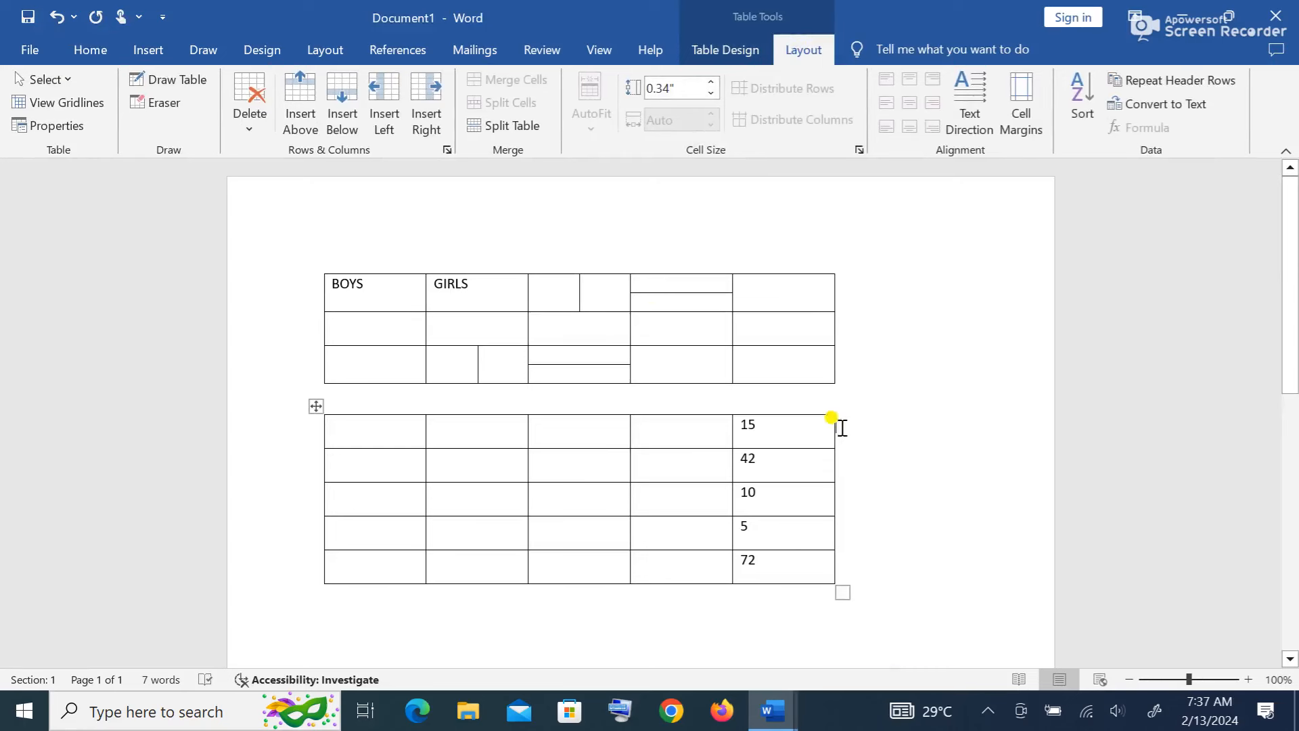
left_click(428, 127)
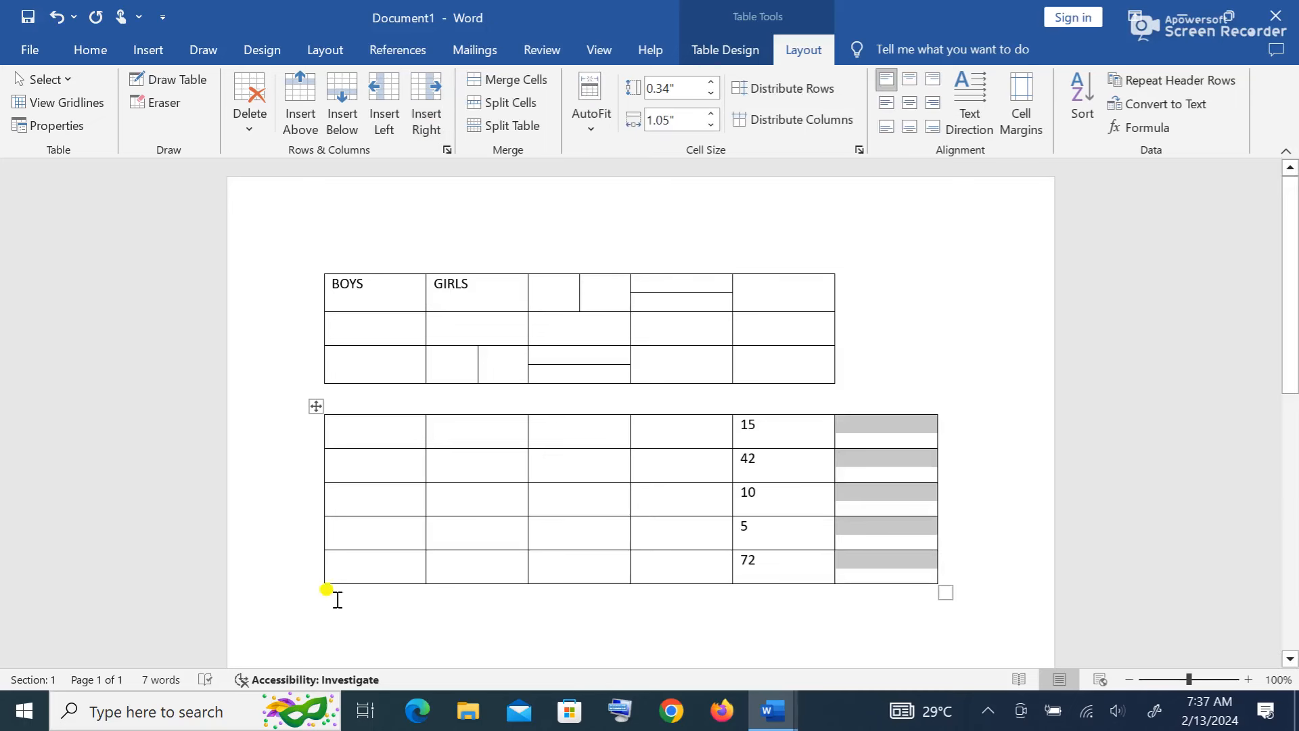
- Add one new row below the last row of the lower table
left_click(317, 579)
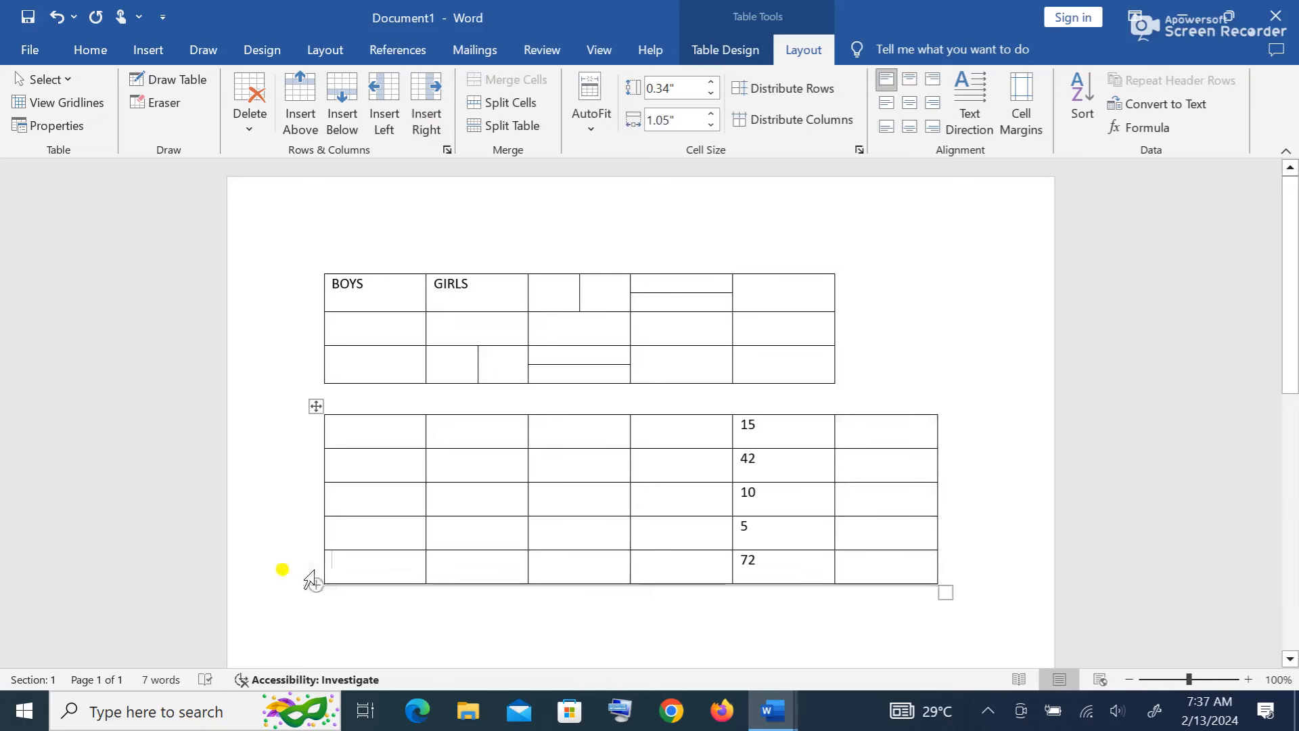
left_click(309, 590)
key("alt")
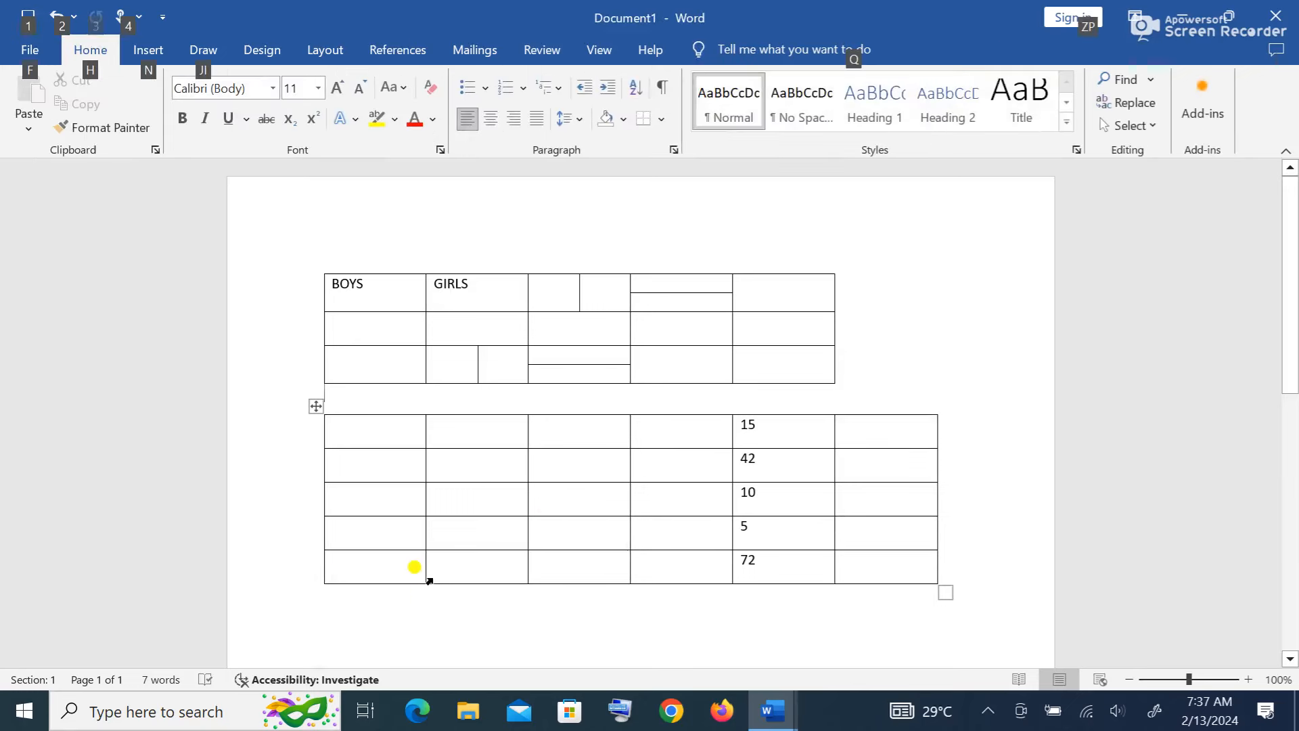
key("alt")
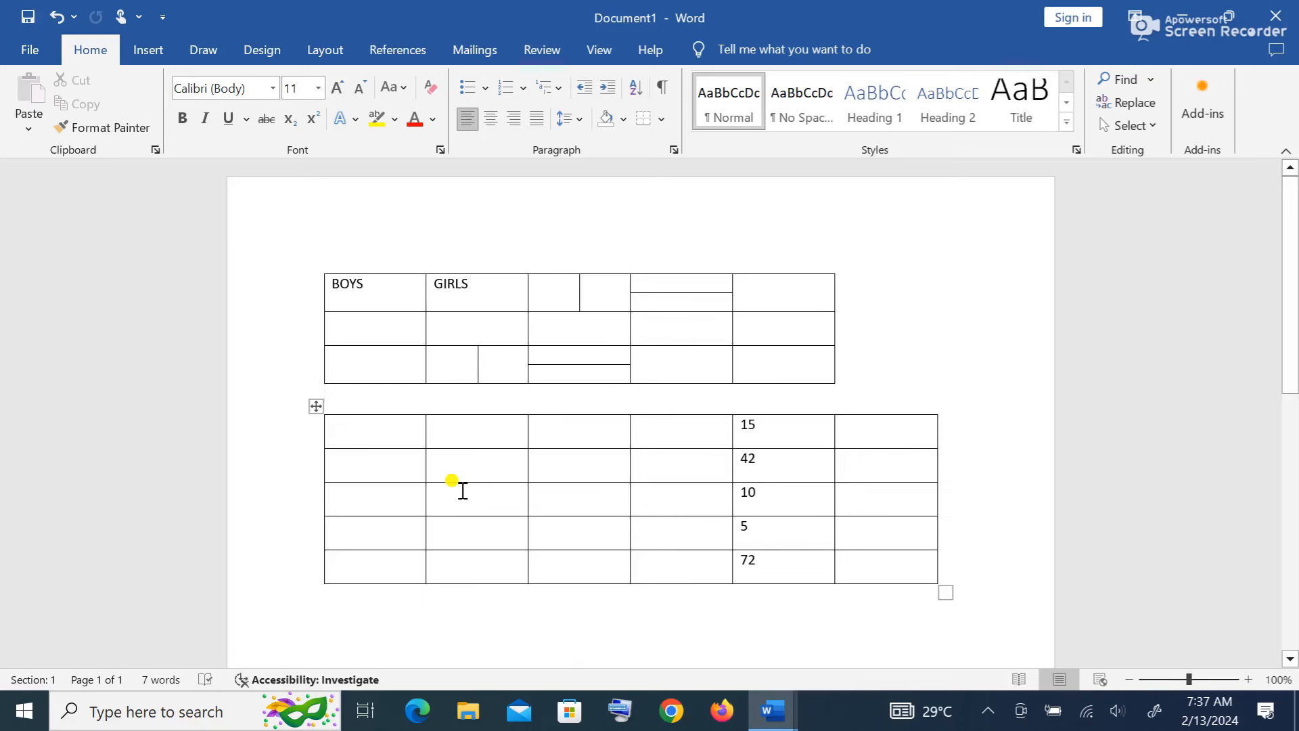
left_click(941, 557)
left_click(803, 49)
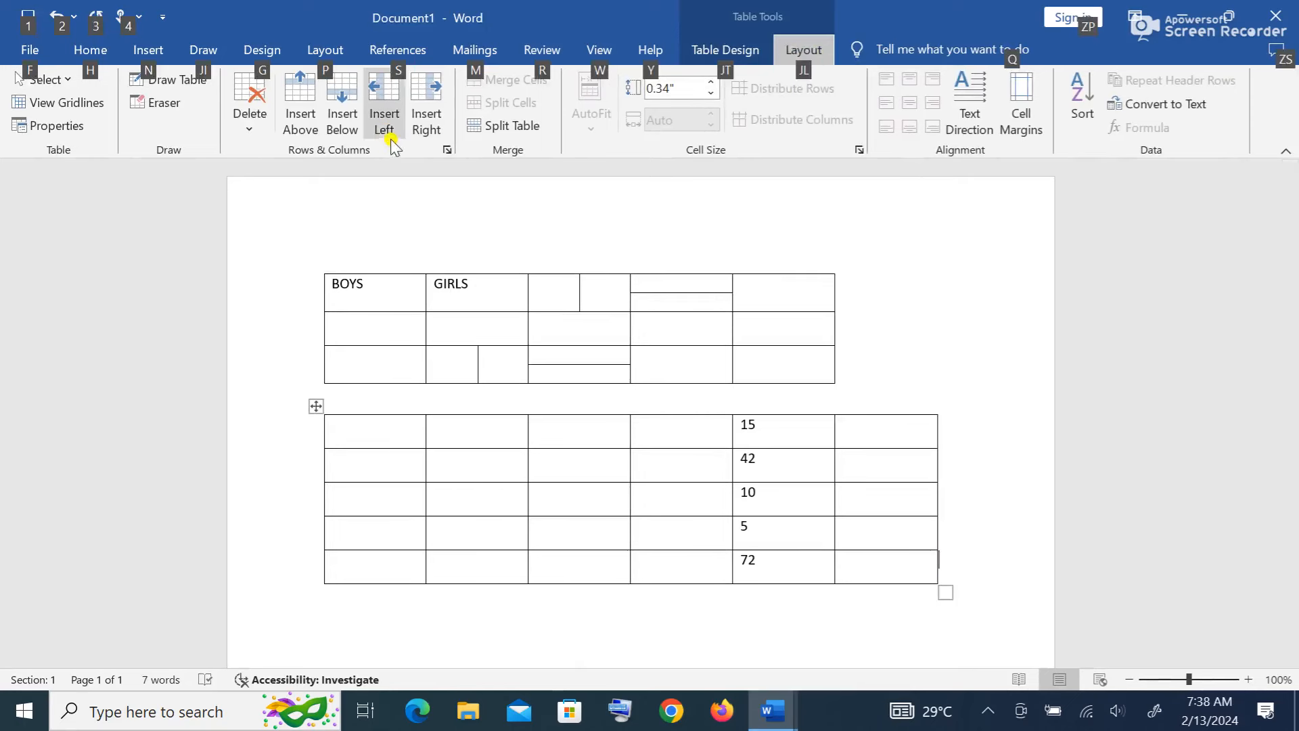
left_click(351, 128)
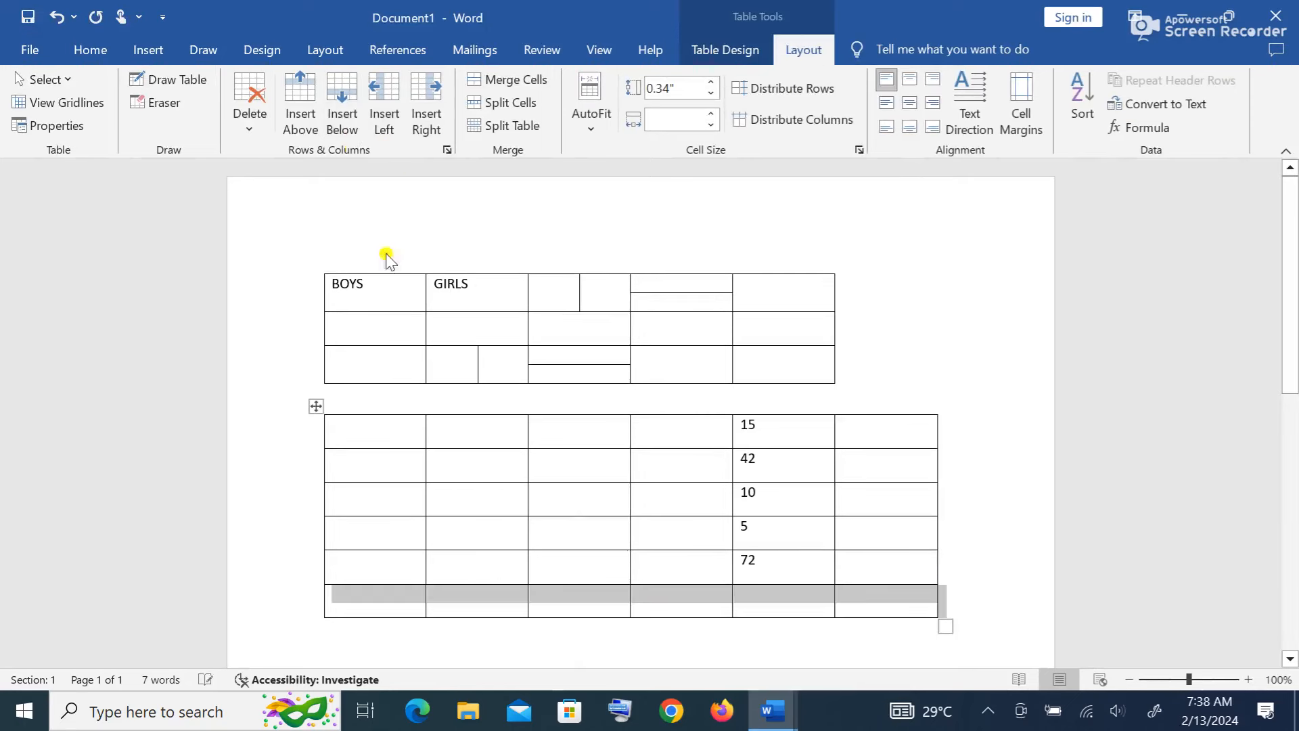
key("alt")
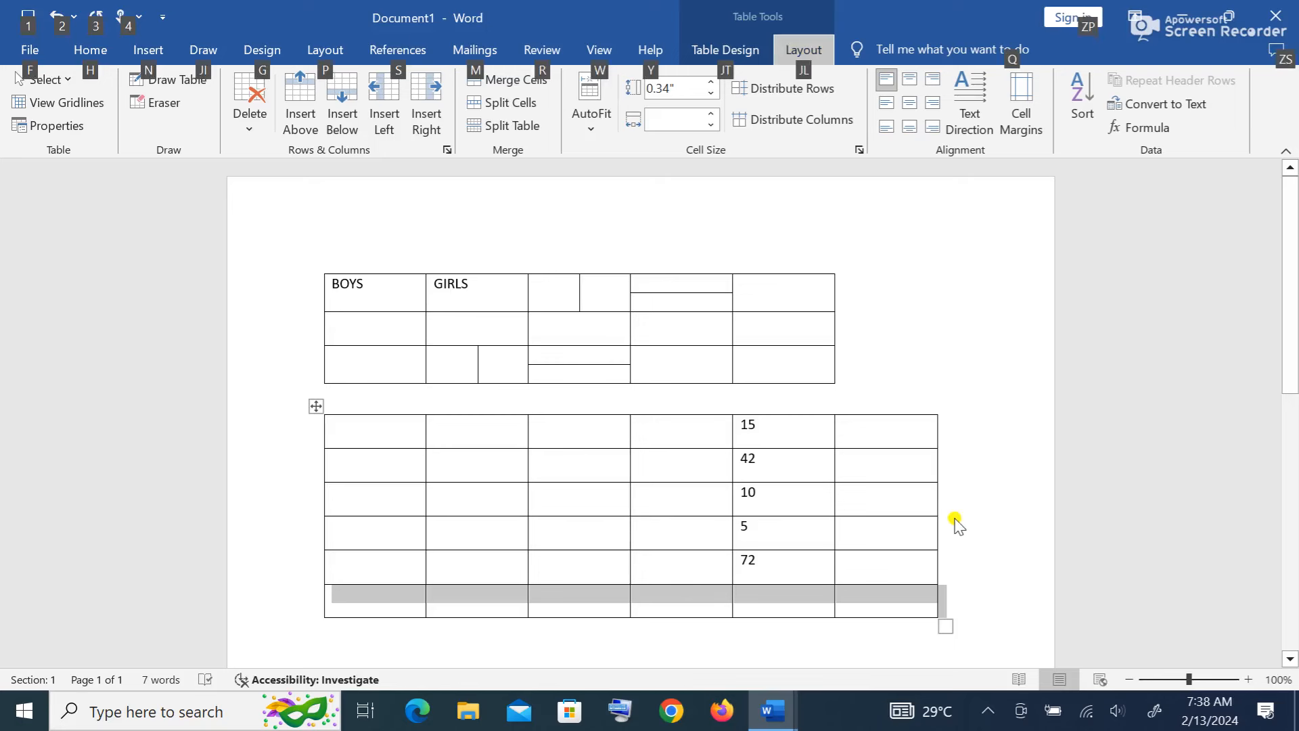
- Insert a new table with 7 columns and 4 rows below the table containing the numbers
scroll(449, 439, "down", 4)
left_click(449, 439)
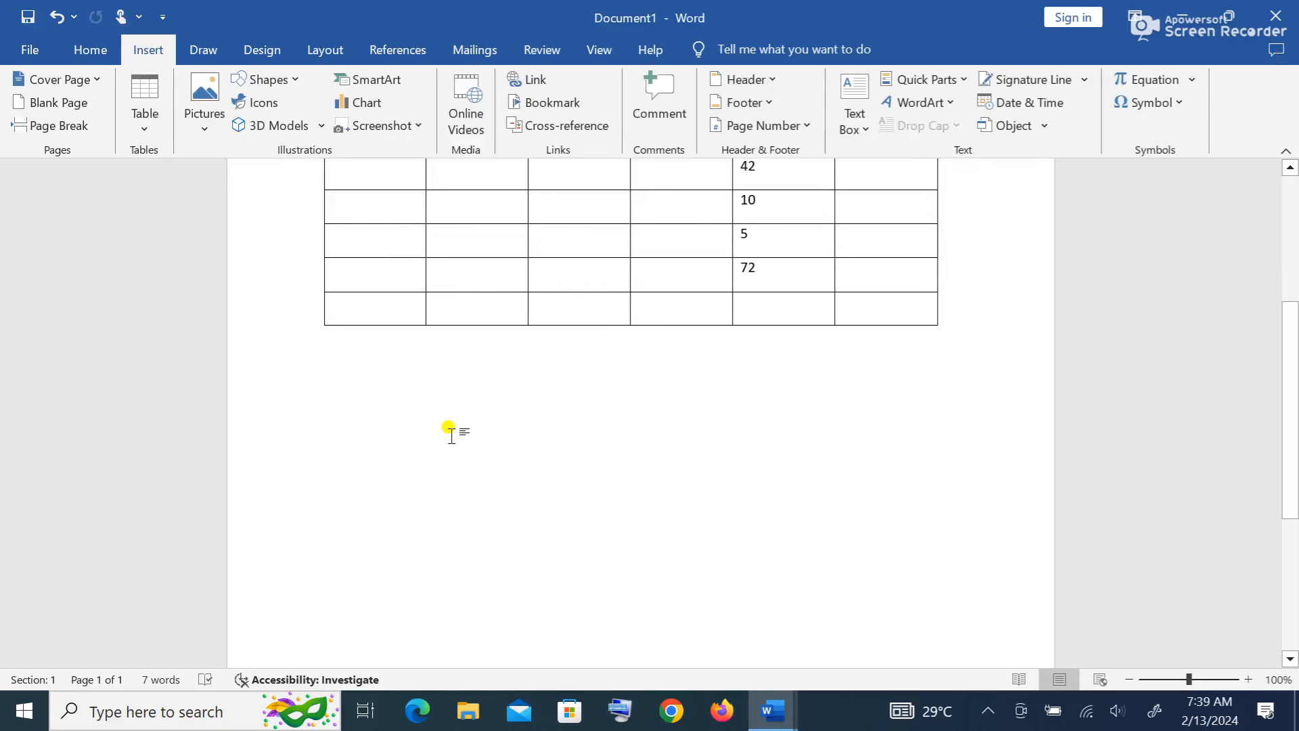
left_click(149, 134)
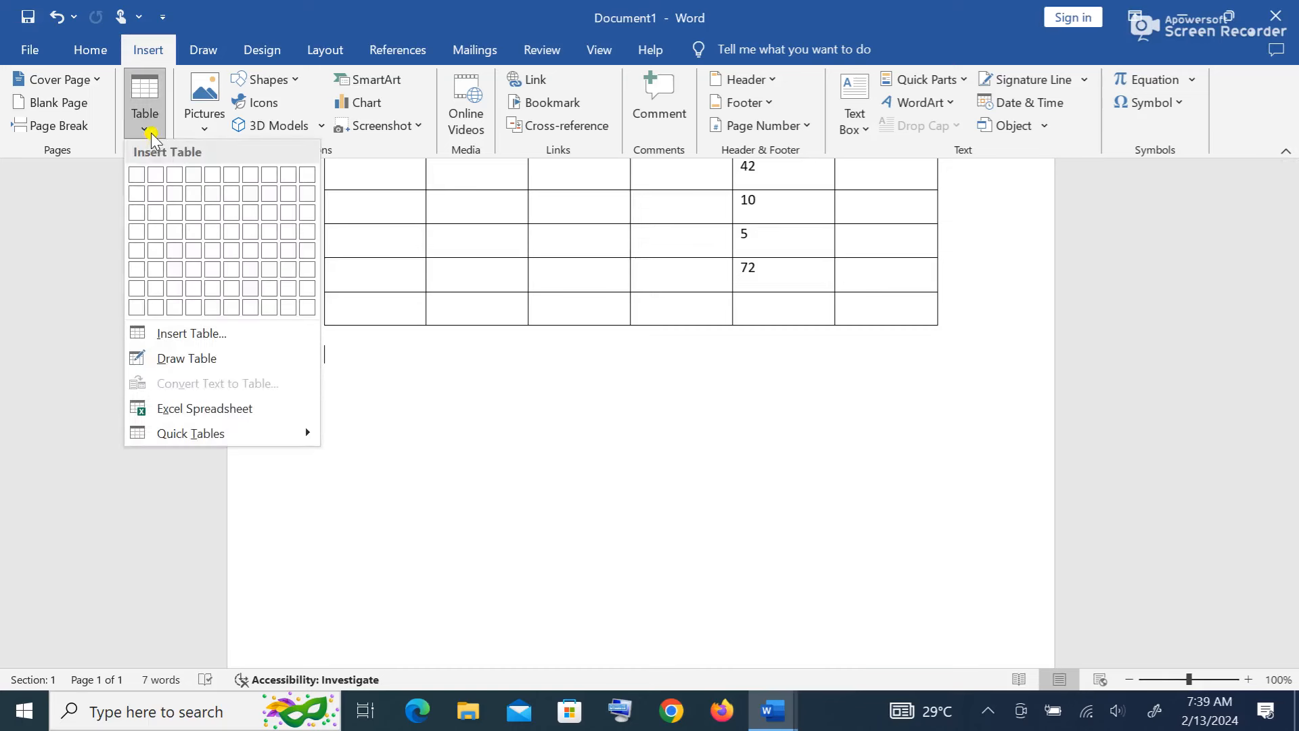
left_click(198, 336)
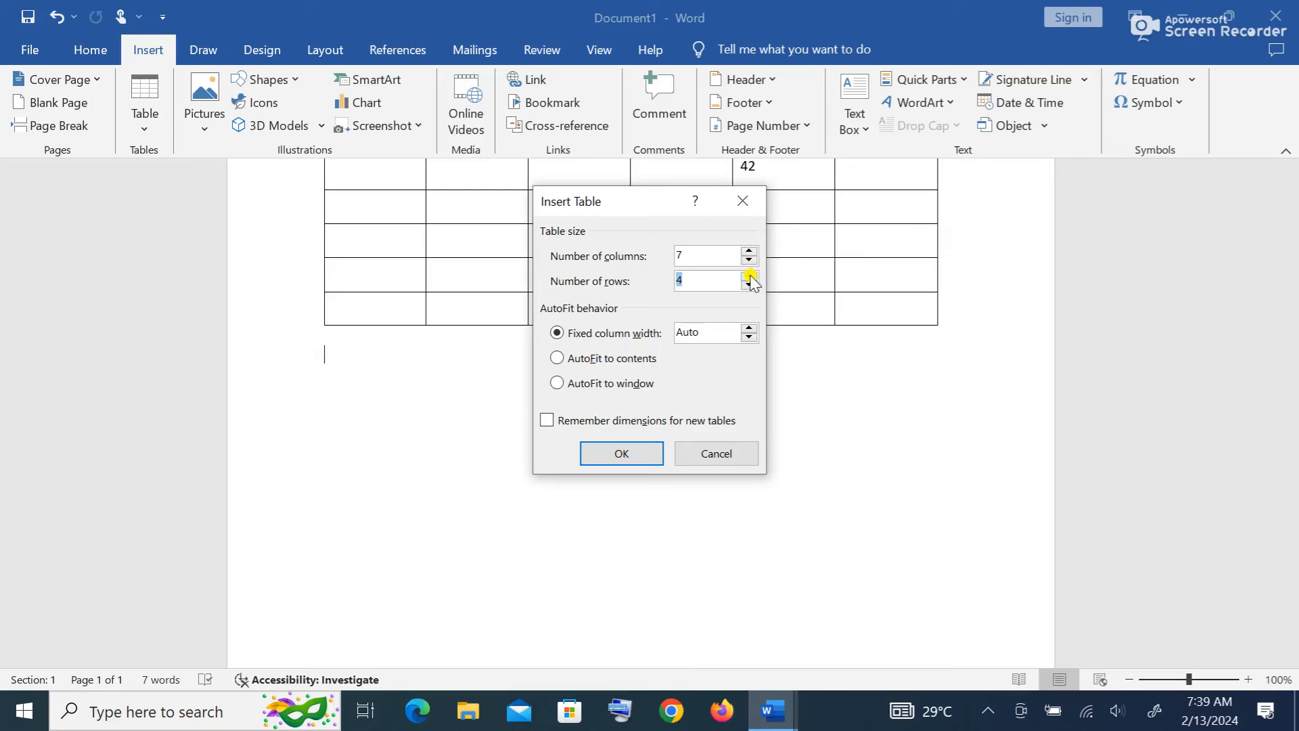
left_click(632, 455)
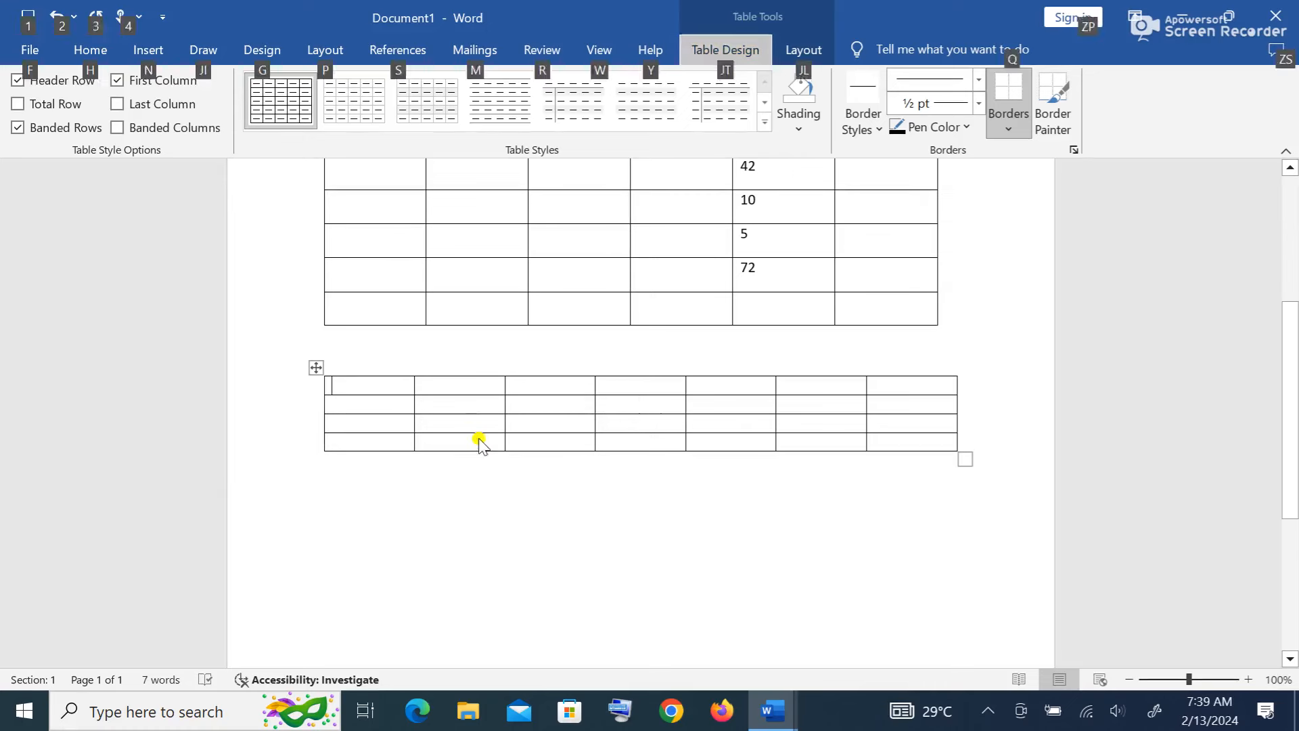
key("alt")
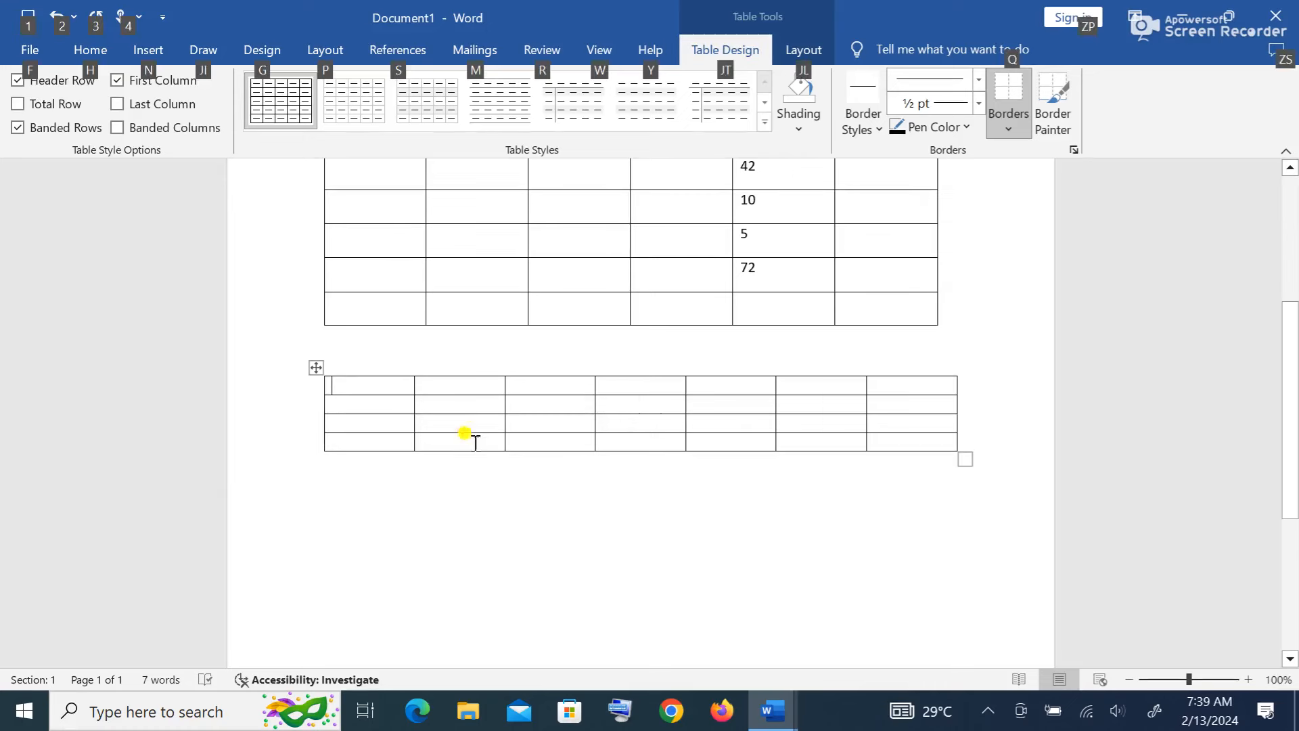
left_click(149, 49)
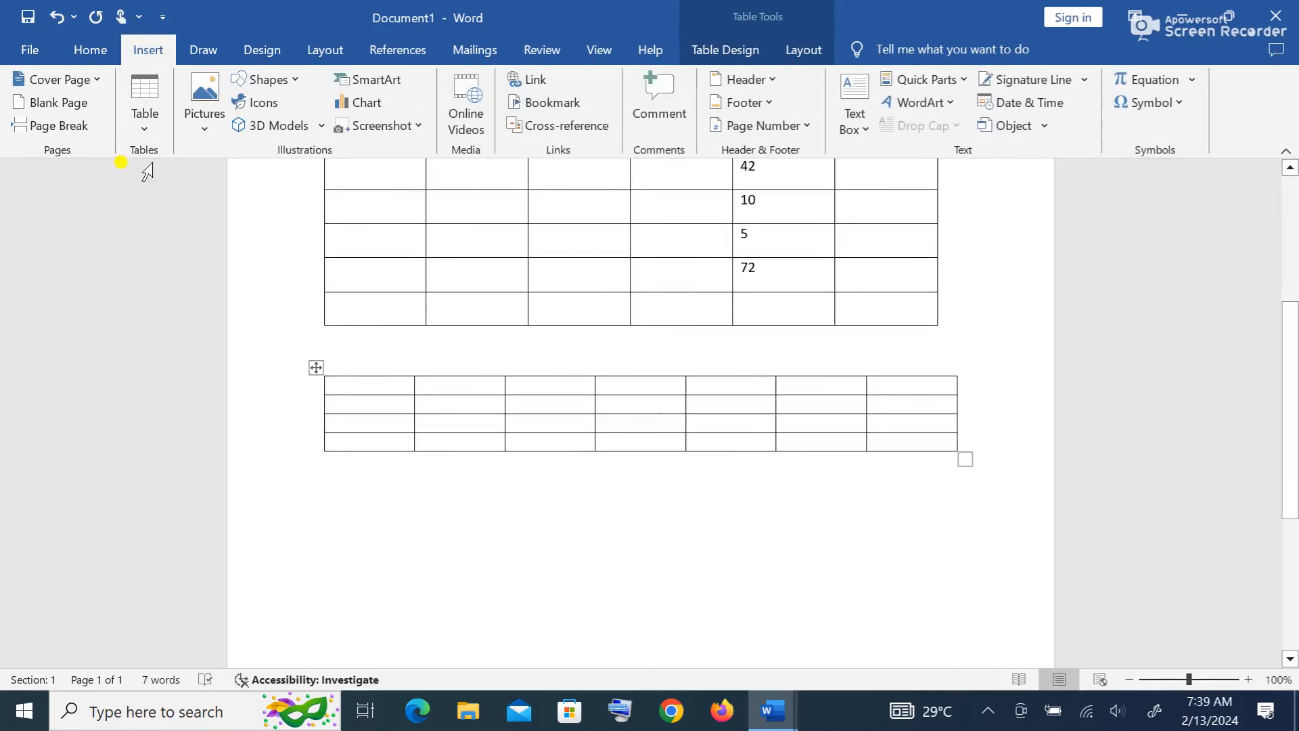
left_click(145, 127)
left_click(145, 128)
scroll(637, 575, "up", 1)
left_click(567, 565)
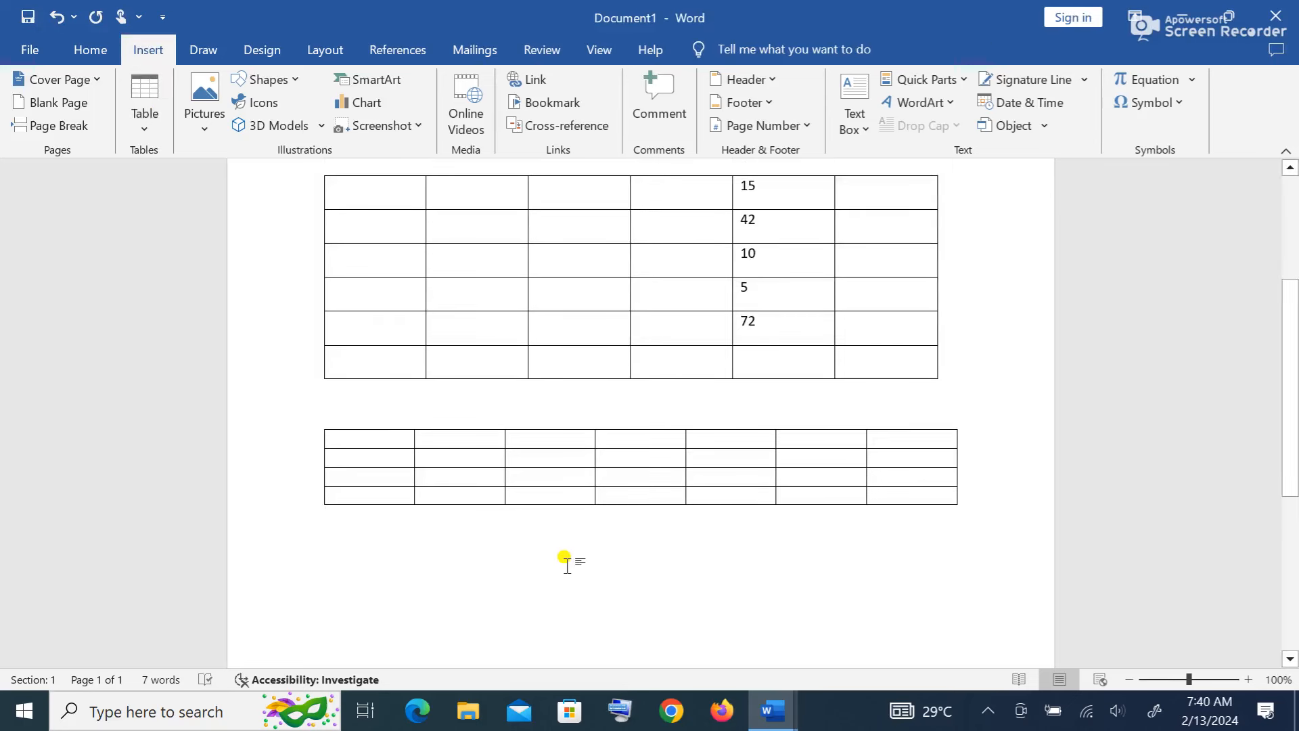
- Apply the dark blue grid table style, with solid blue header row and first column, to the new seven-column table
left_click(317, 422)
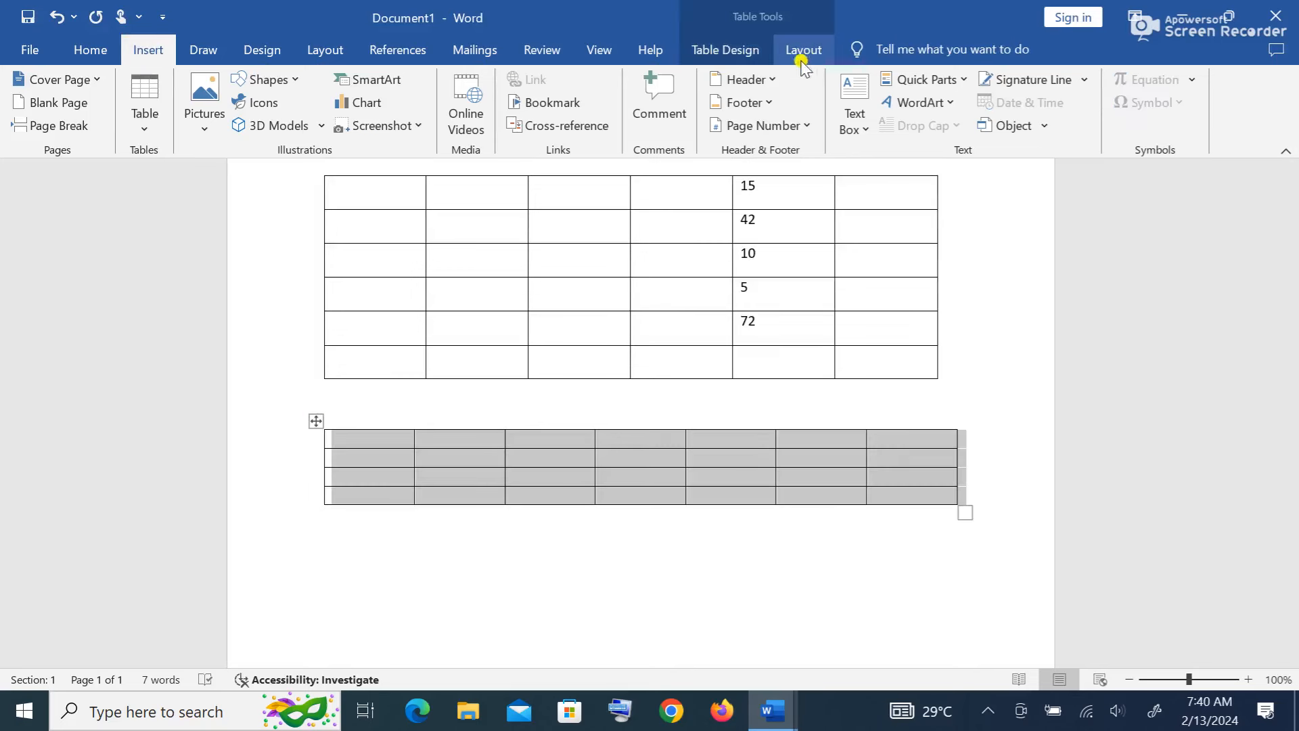
left_click(745, 59)
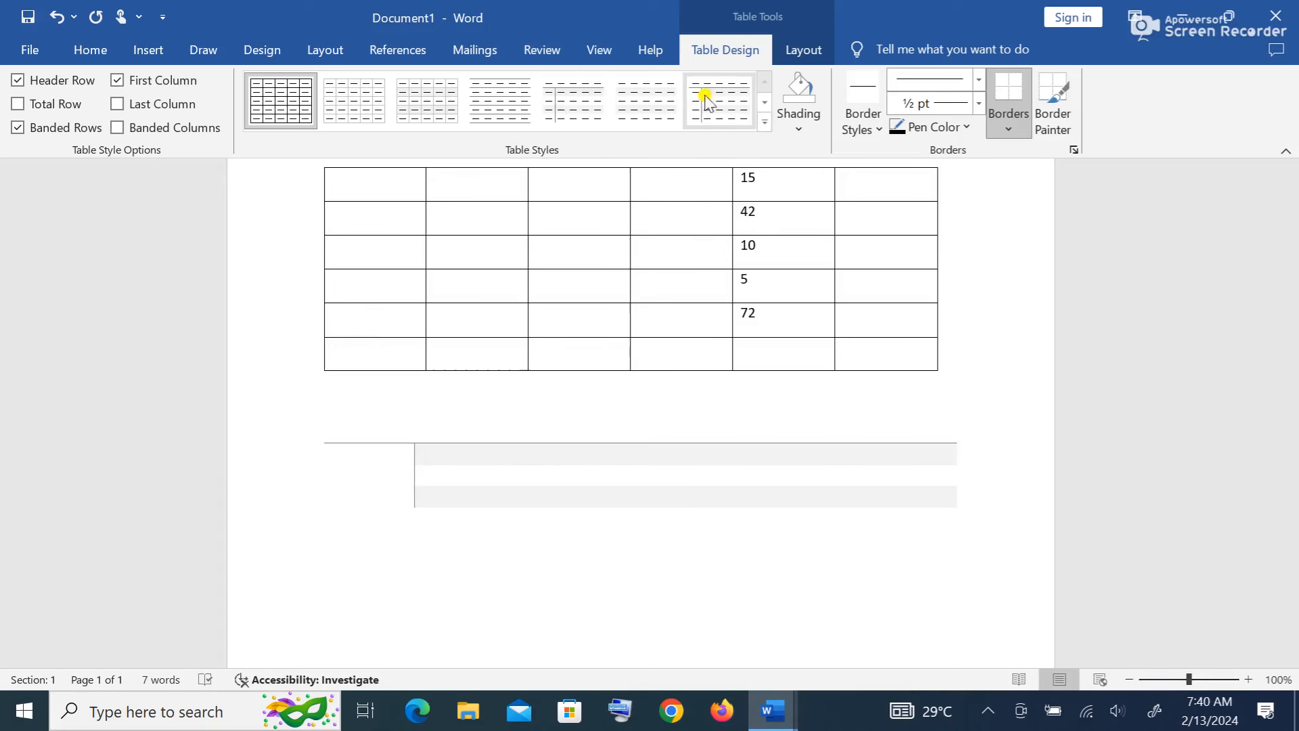
left_click(767, 107)
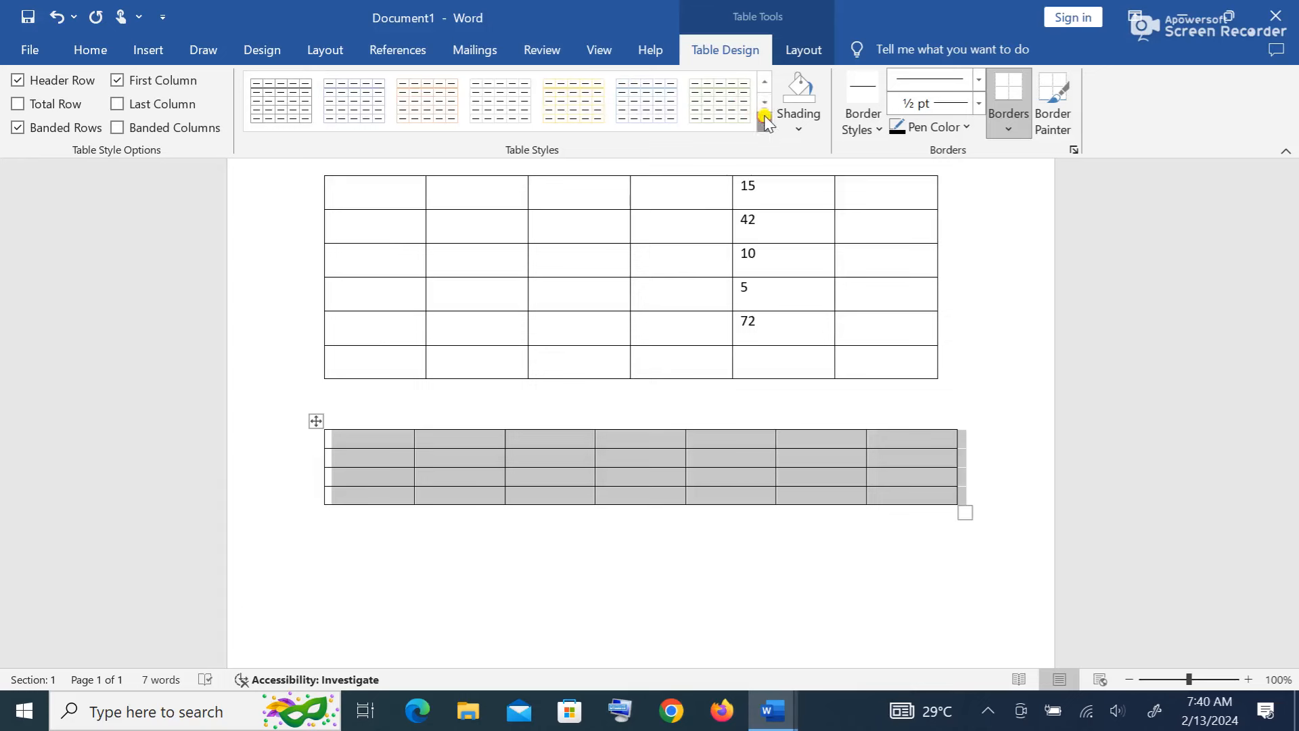
left_click(765, 121)
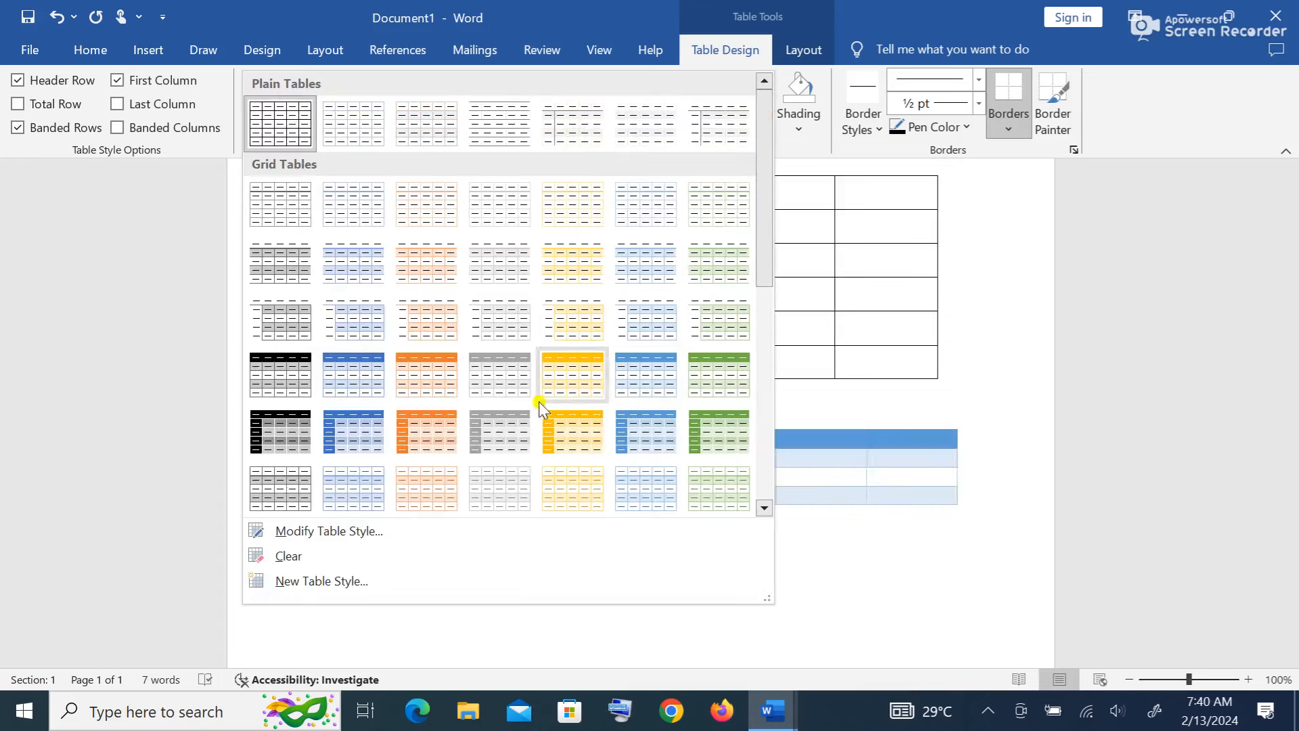
left_click(355, 428)
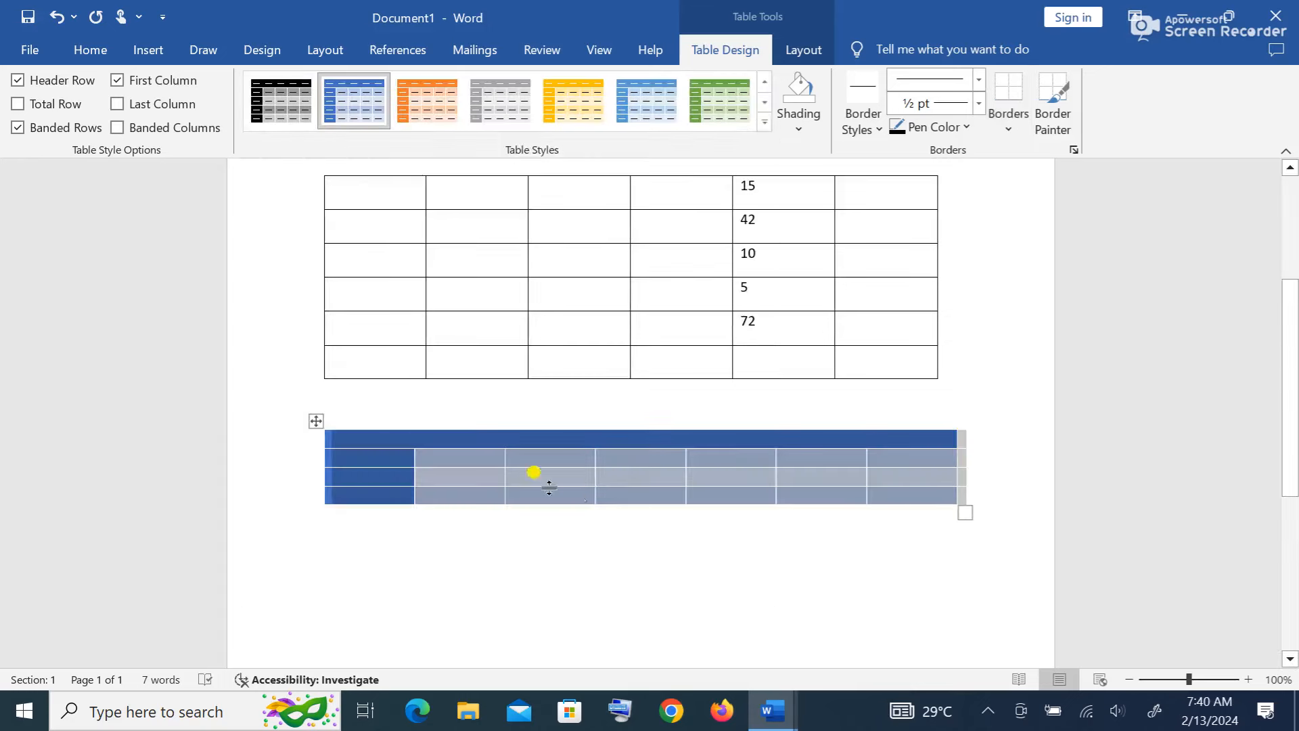
left_click(741, 561)
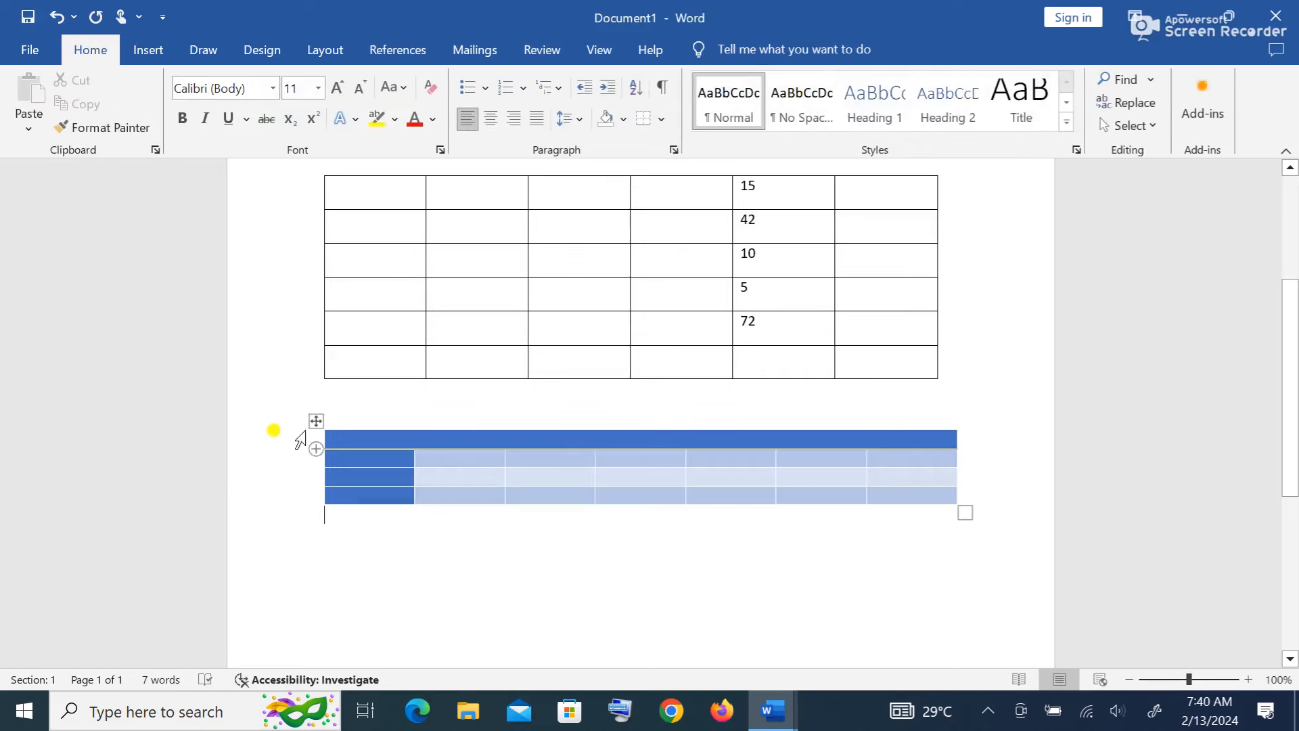
- Switch to the ITS COURSE OUTLINE 2023_2024 document and review the topics under Working with objects
left_click(316, 421)
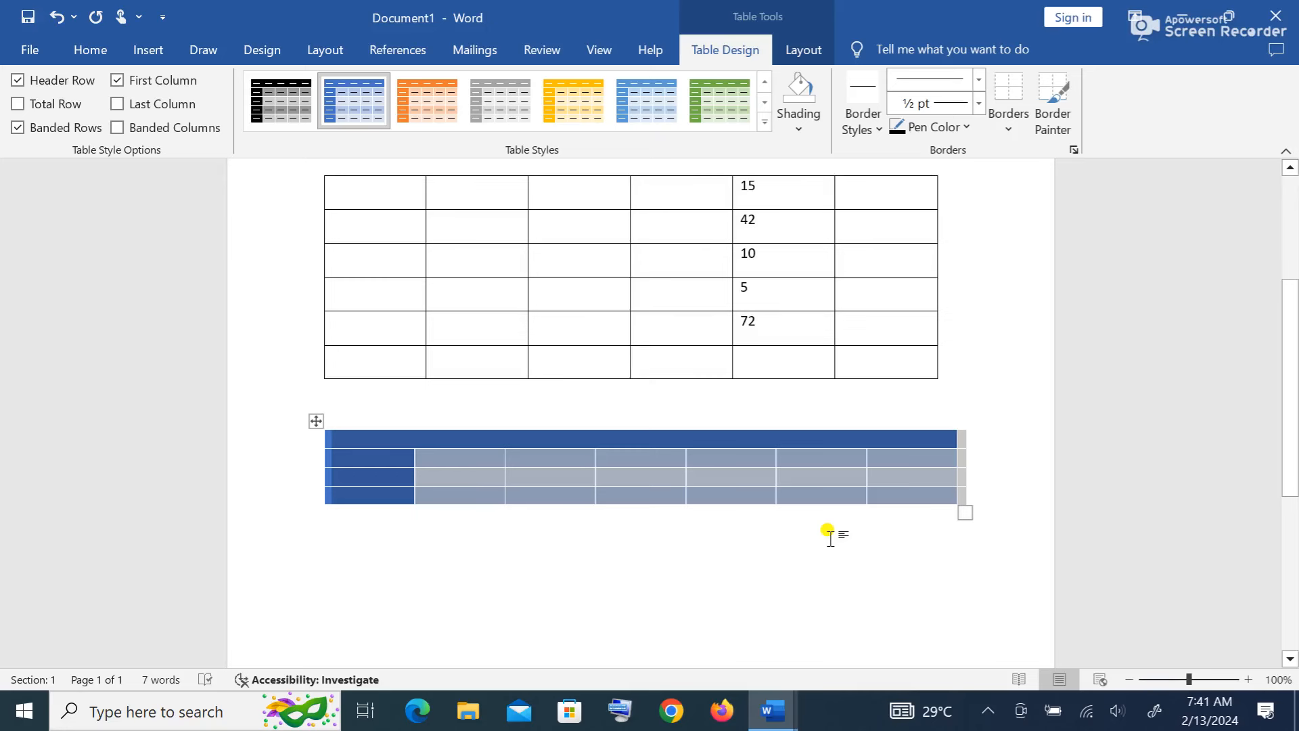
mouse_move(784, 709)
left_click(856, 632)
scroll(788, 366, "down", 1)
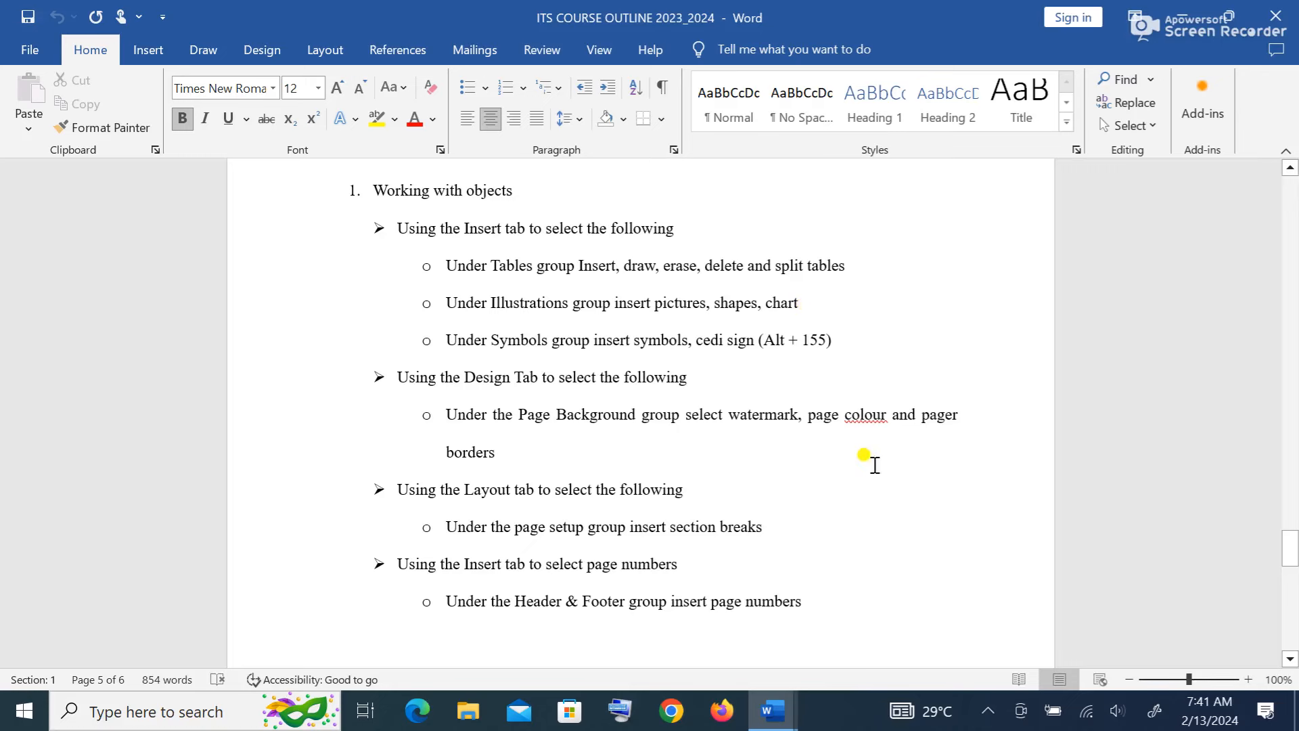
- Return to Document1 and add blank lines below the blue table until the insertion point is on a second page
mouse_move(793, 714)
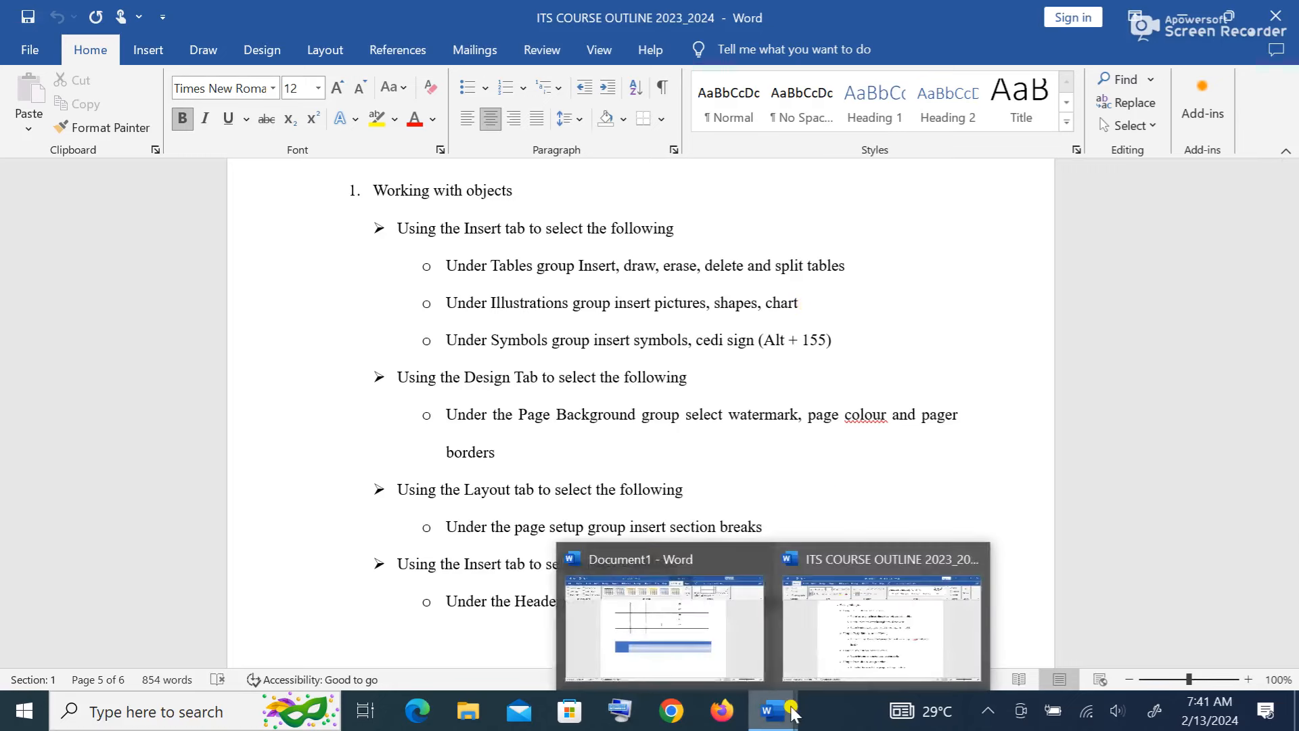
left_click(699, 659)
left_click(634, 592)
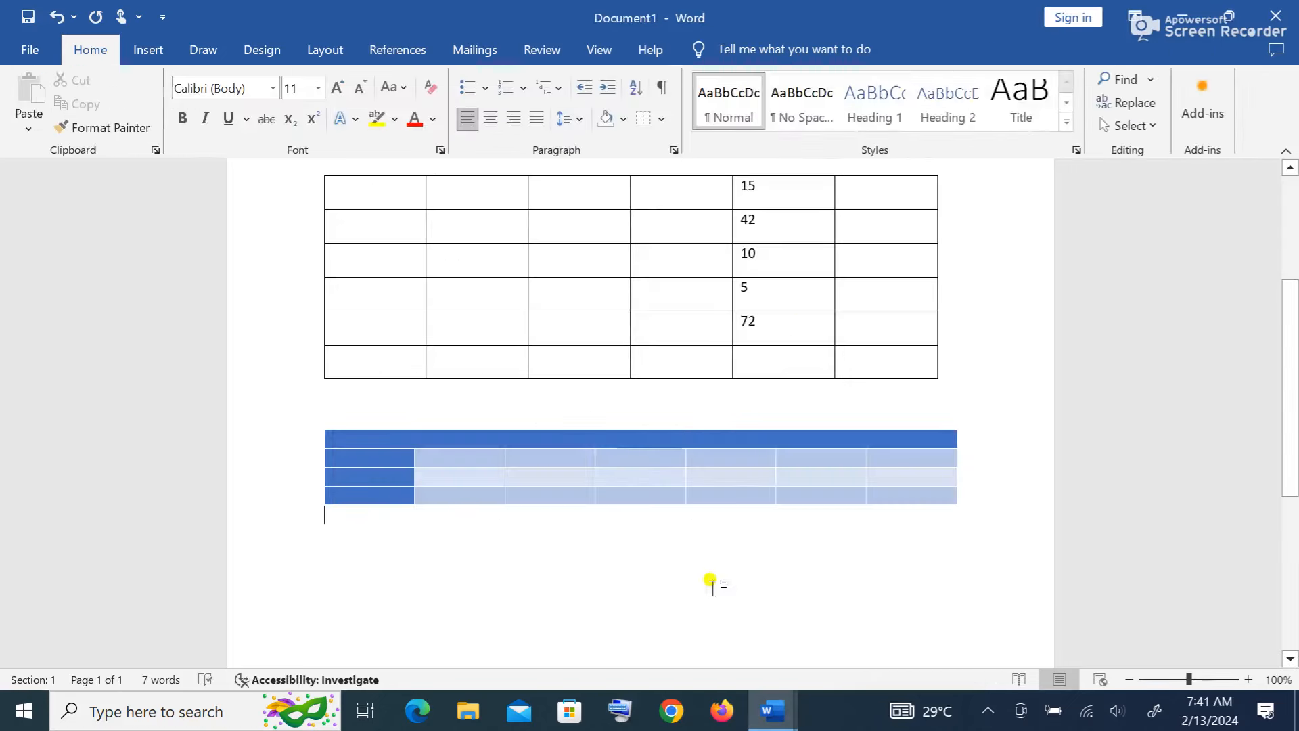
key("Return")
key("Return")
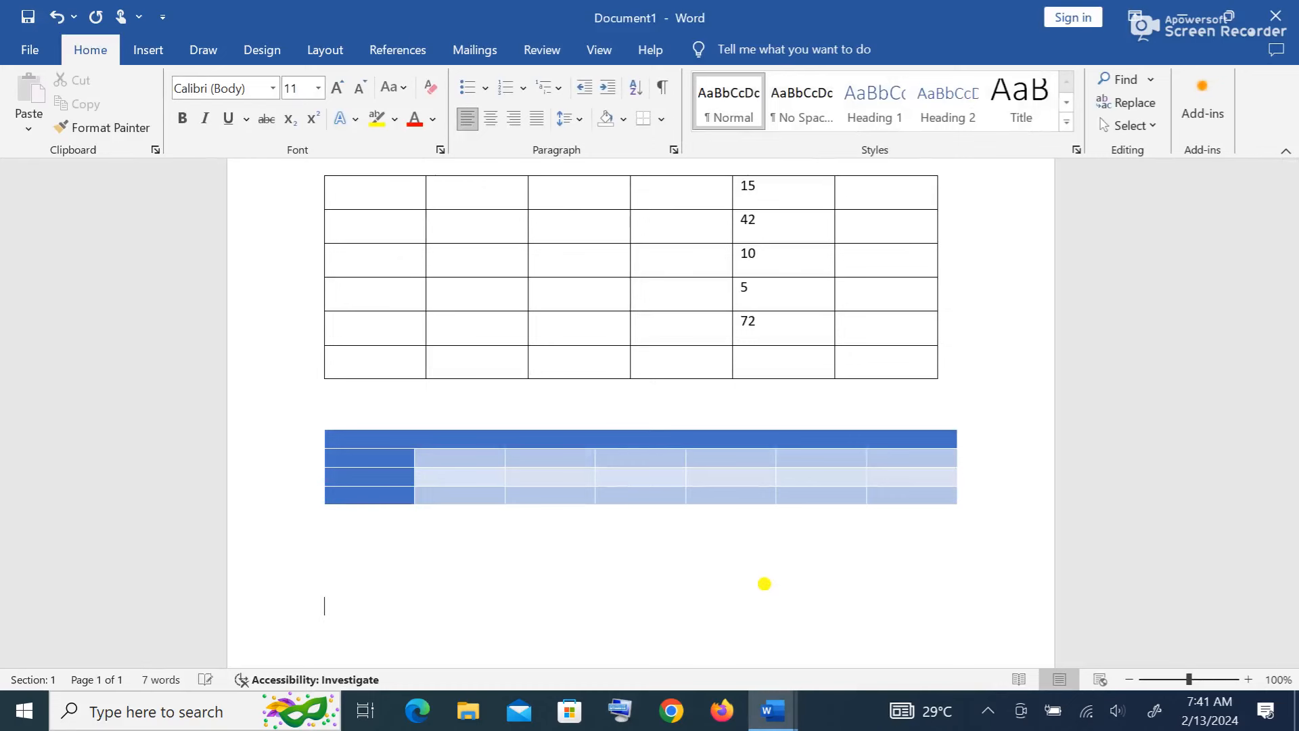
key("Return")
key("Return")
key("Return")
key("Return")
key("Return")
key("Return")
key("Return")
key("Return")
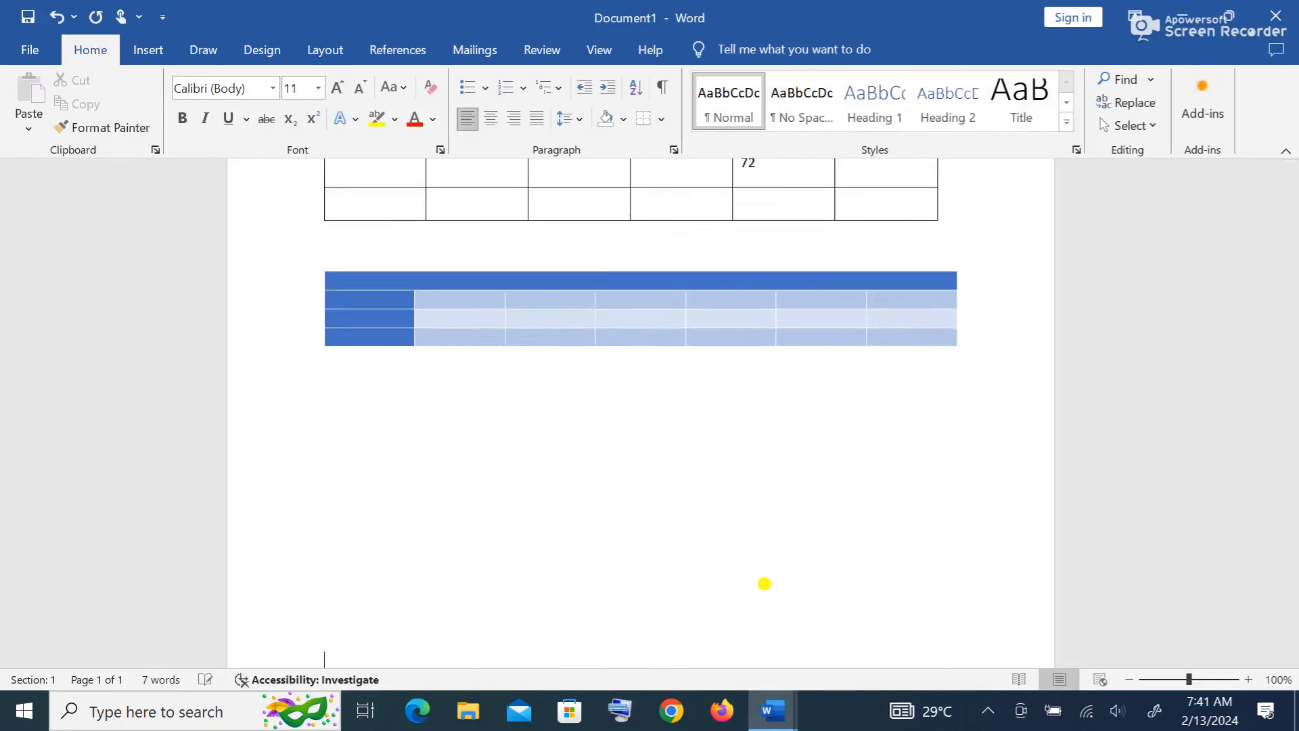
key("Return")
key("Return")
key("Return")
key("Return")
key("Return")
key("Return")
key("Return")
key("Return")
key("Return")
key("Return")
key("Return")
key("Return")
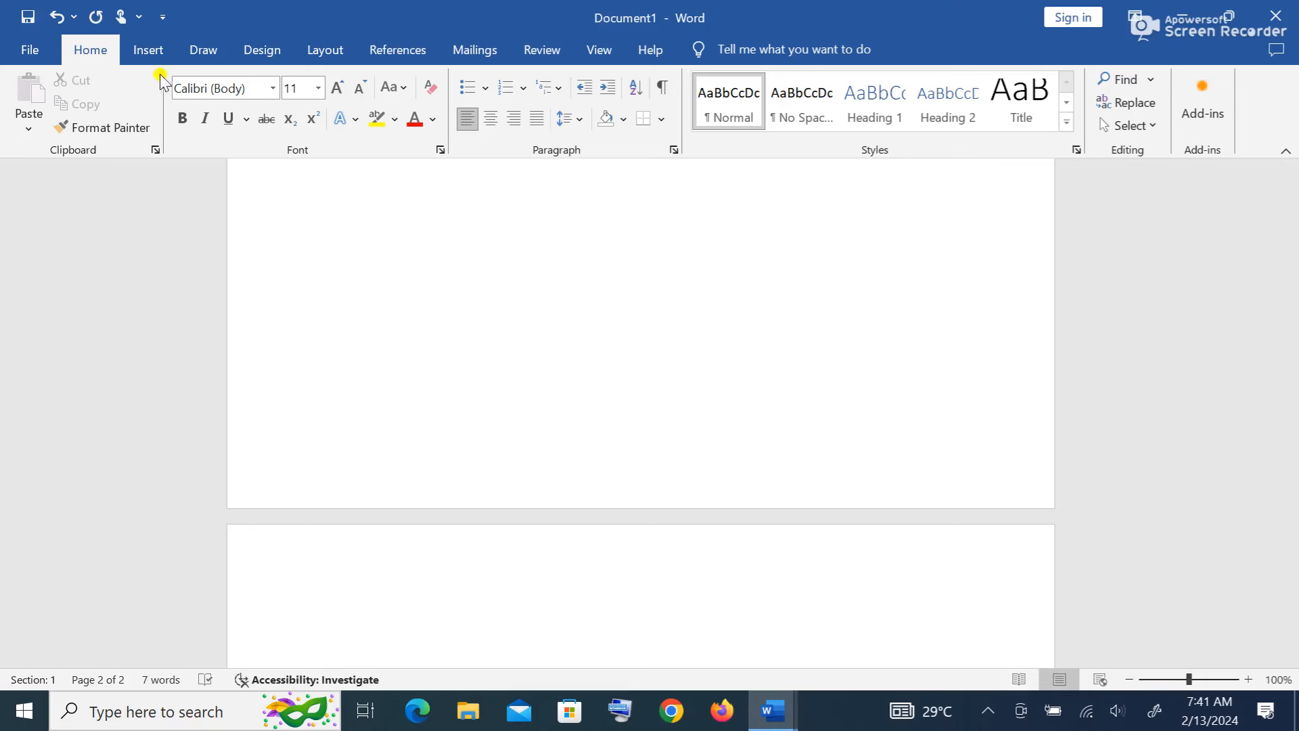
left_click(146, 51)
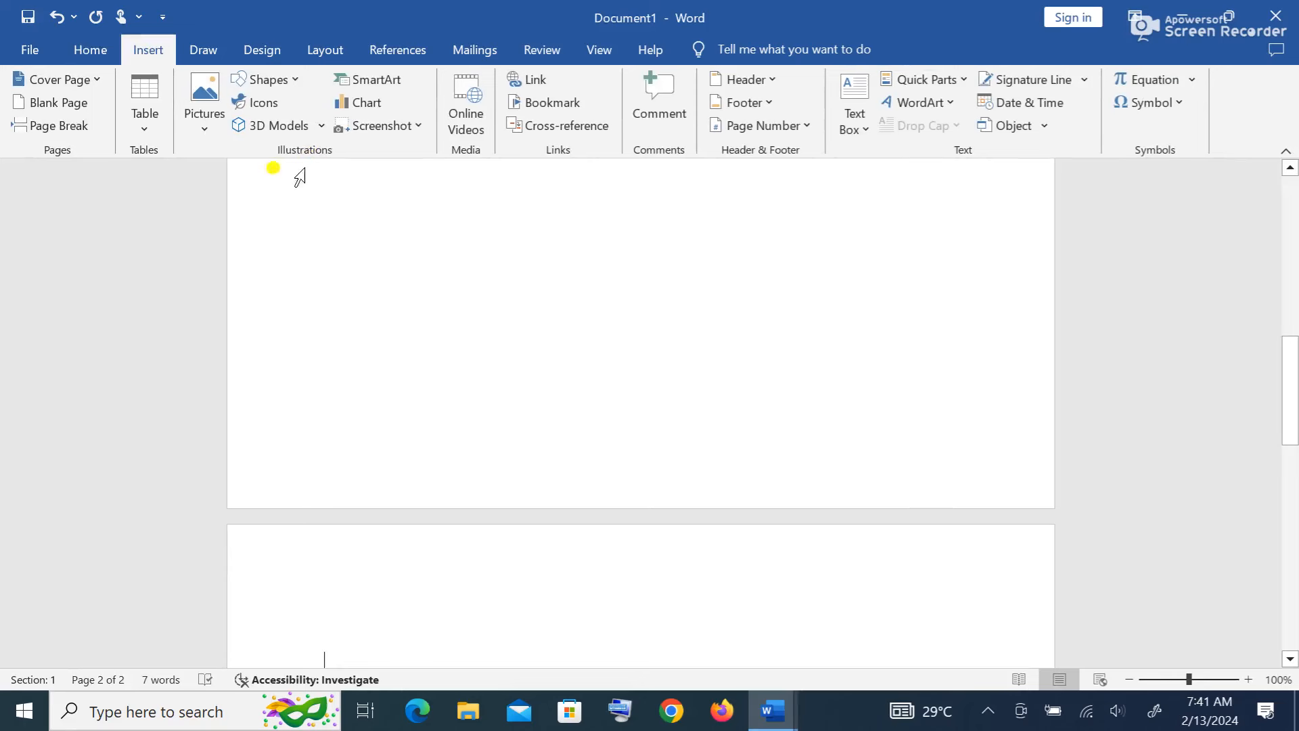
left_click(204, 137)
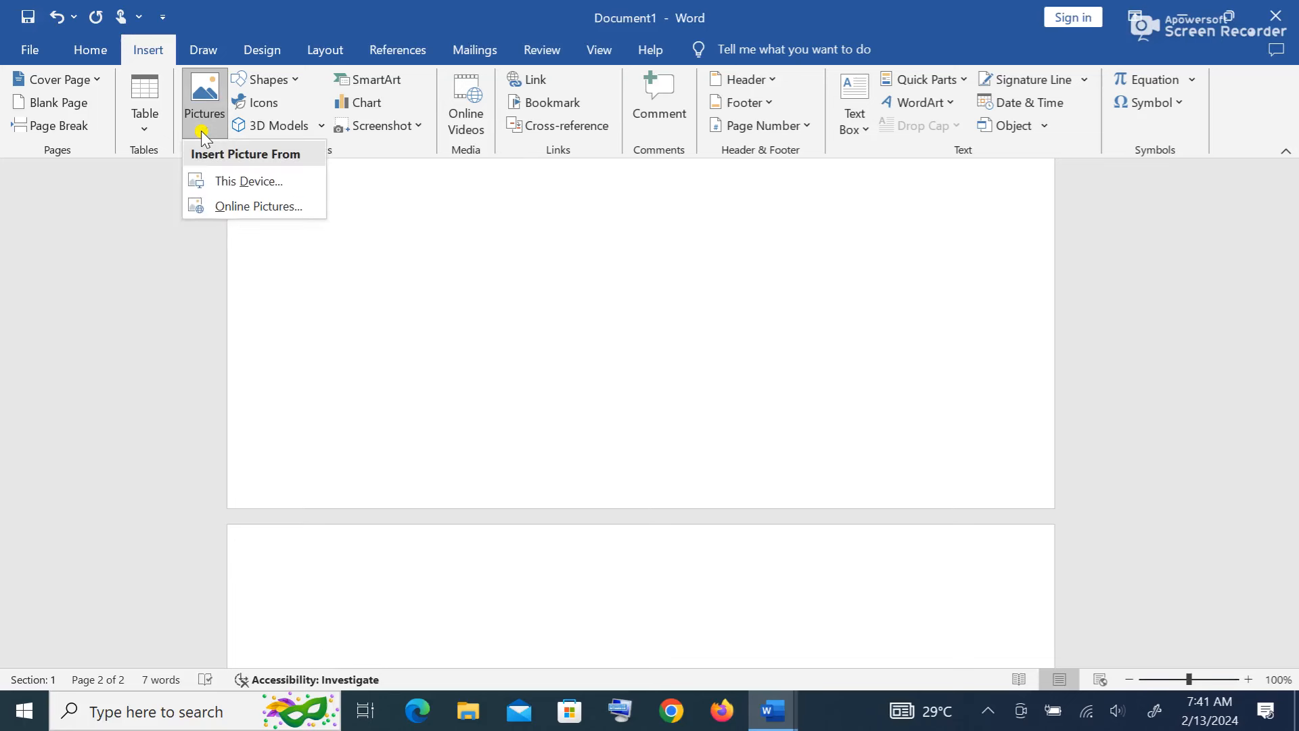
left_click(293, 192)
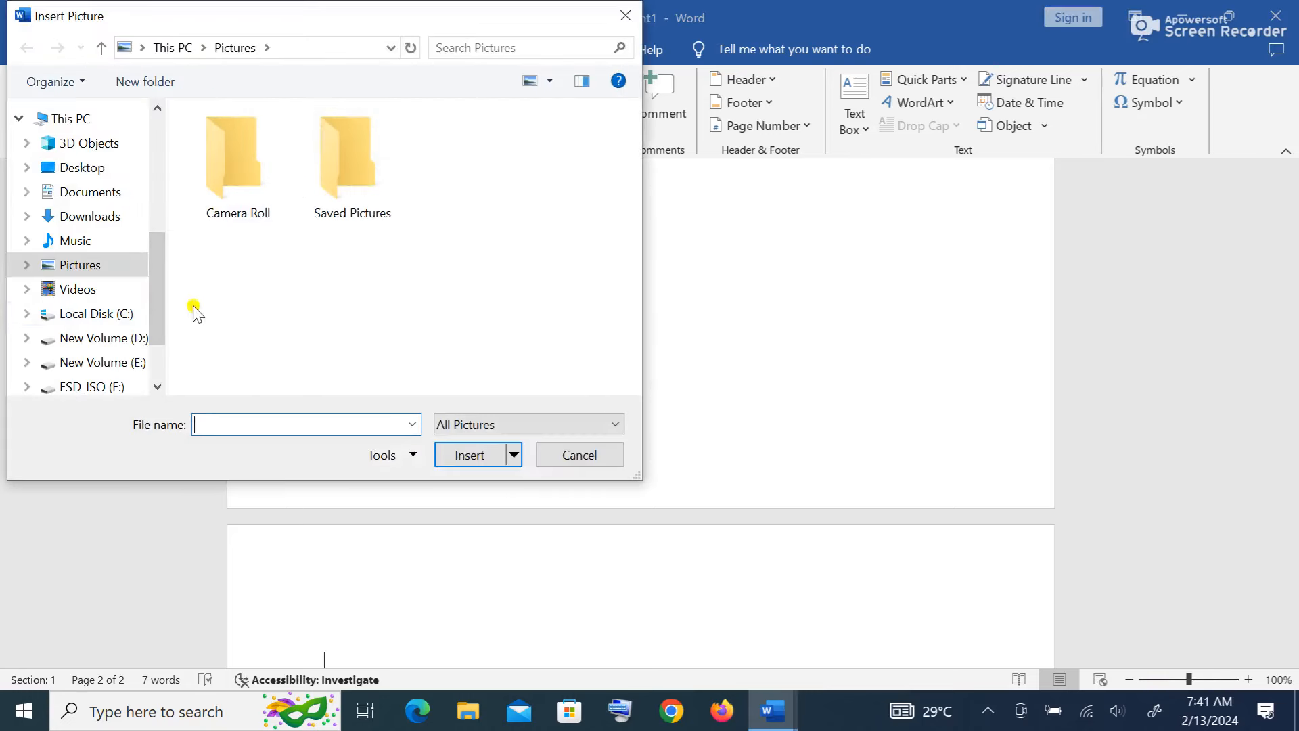
left_click(625, 15)
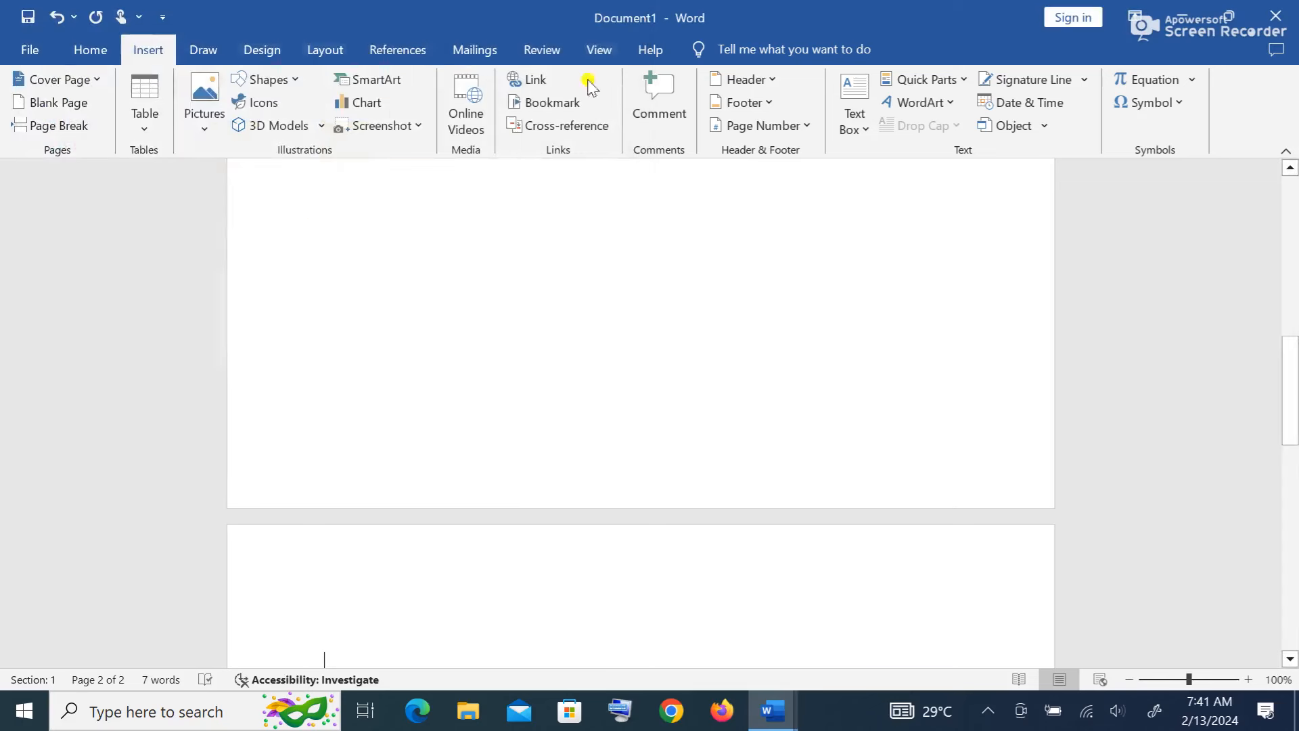
- Try to insert a red apple with a green leaf from the Apple category of online pictures
left_click(206, 129)
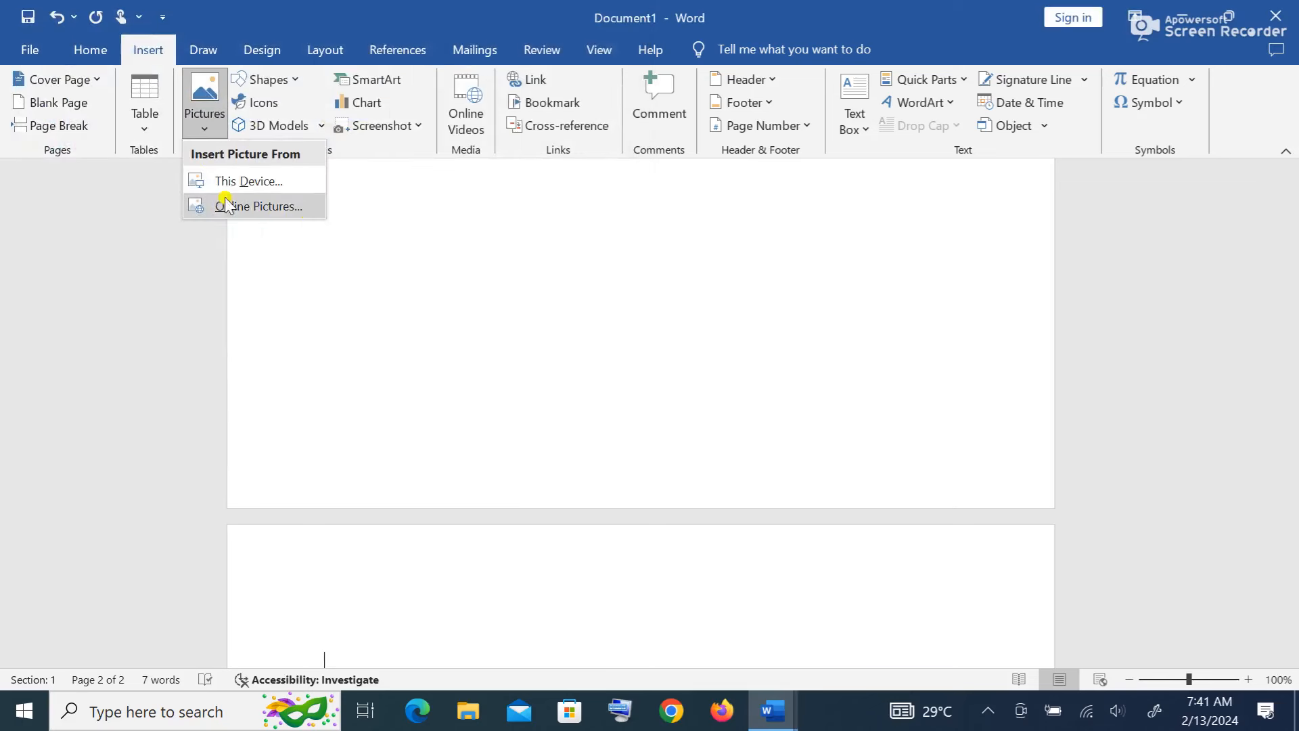
left_click(284, 206)
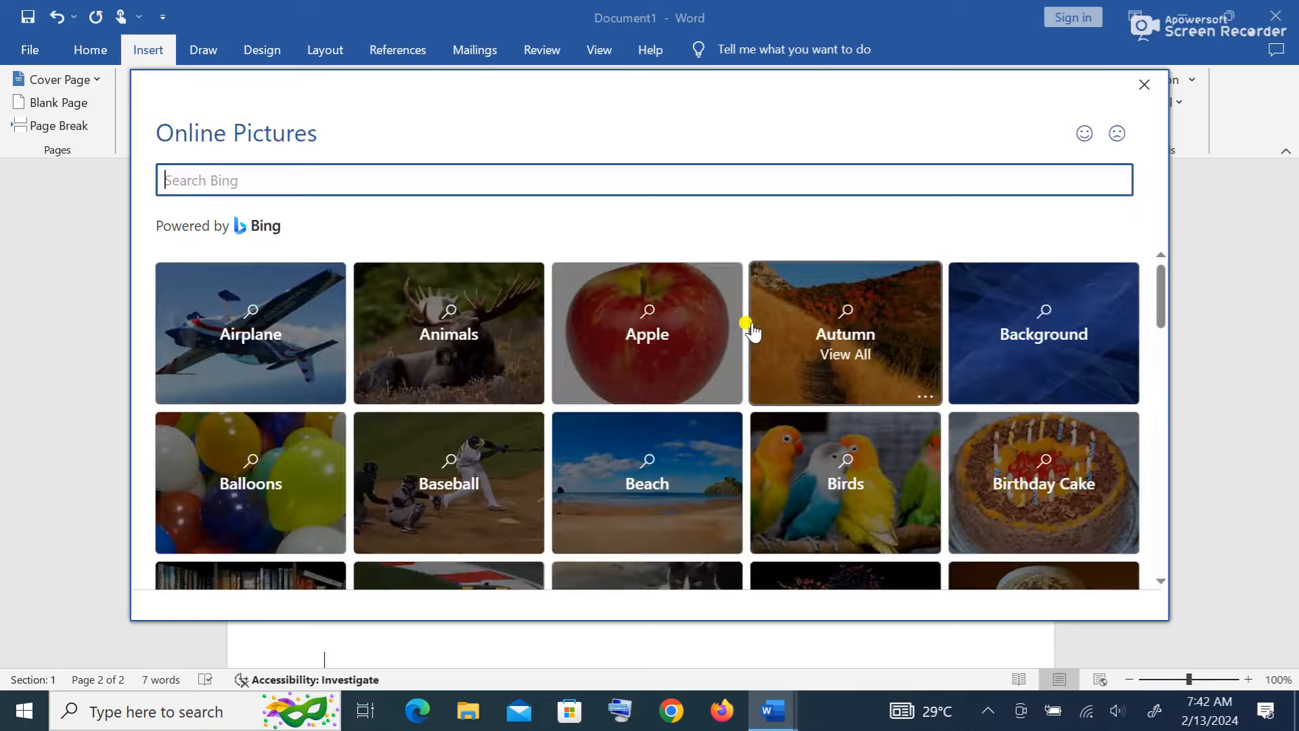
left_click(690, 343)
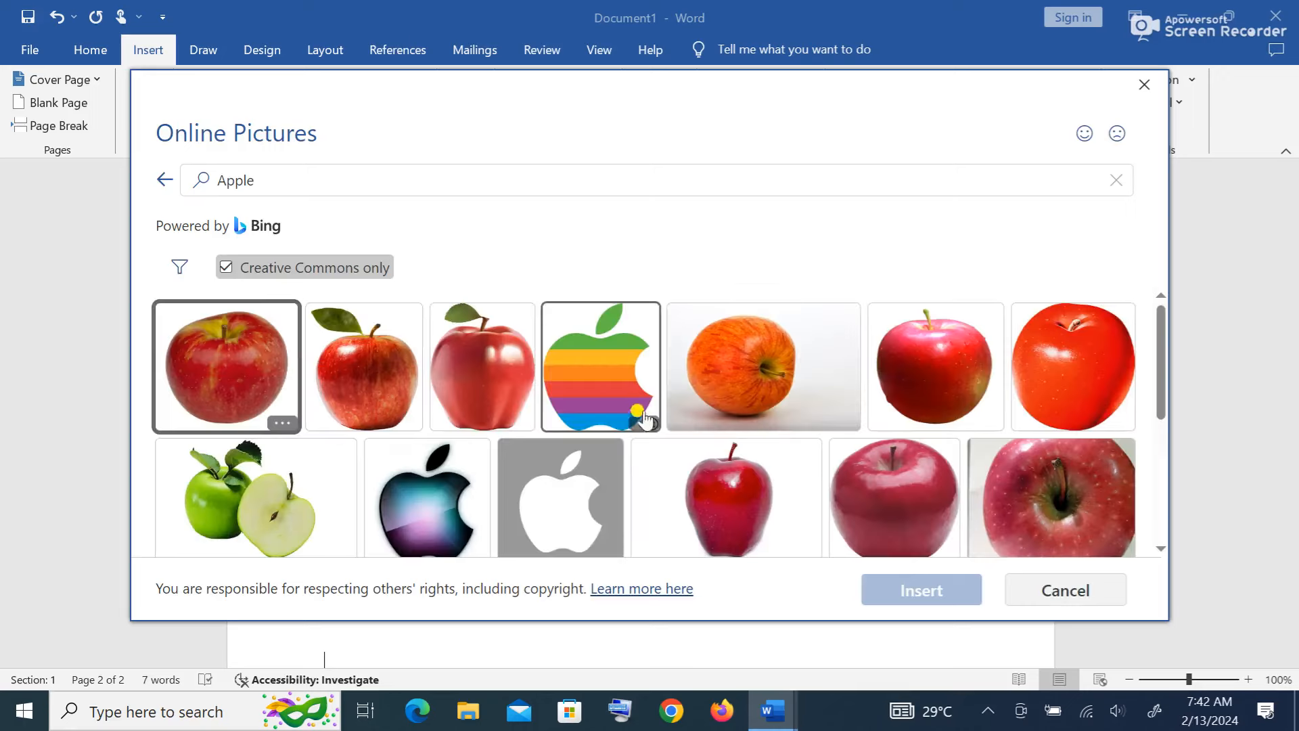
left_click(496, 367)
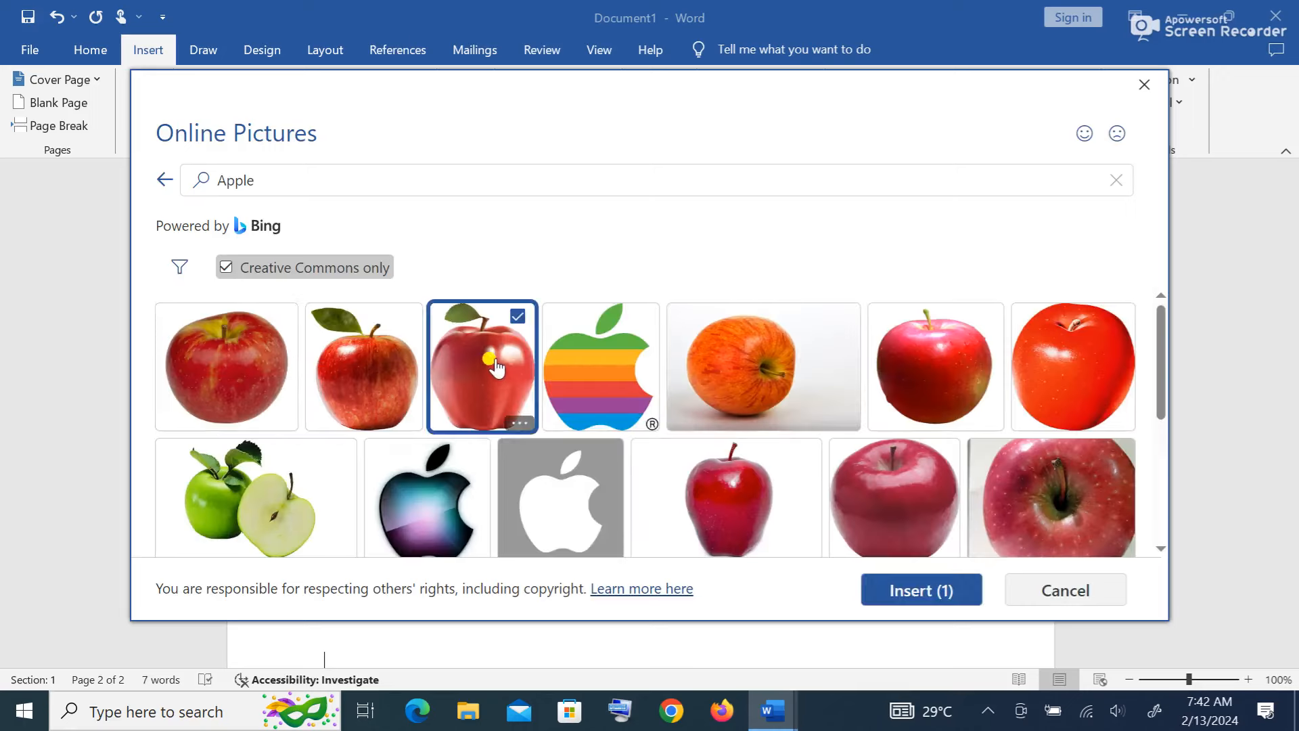
left_click(915, 598)
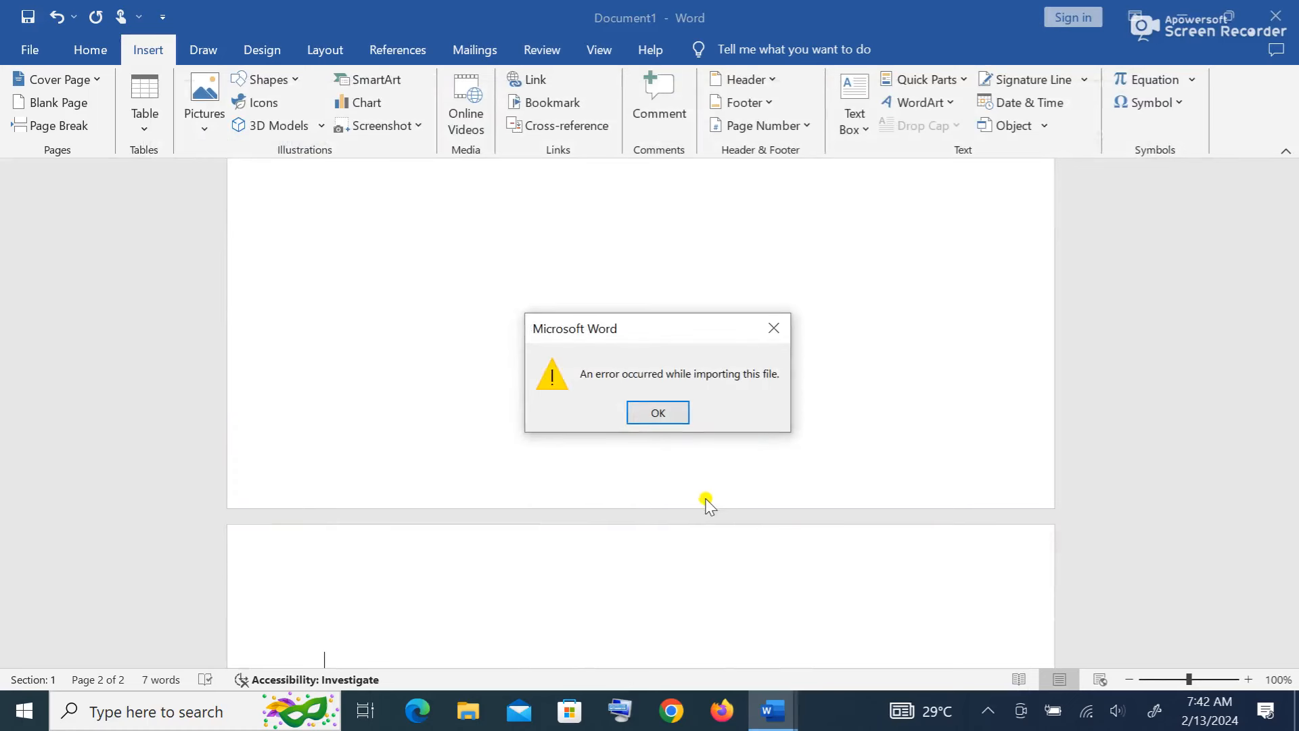
left_click(672, 414)
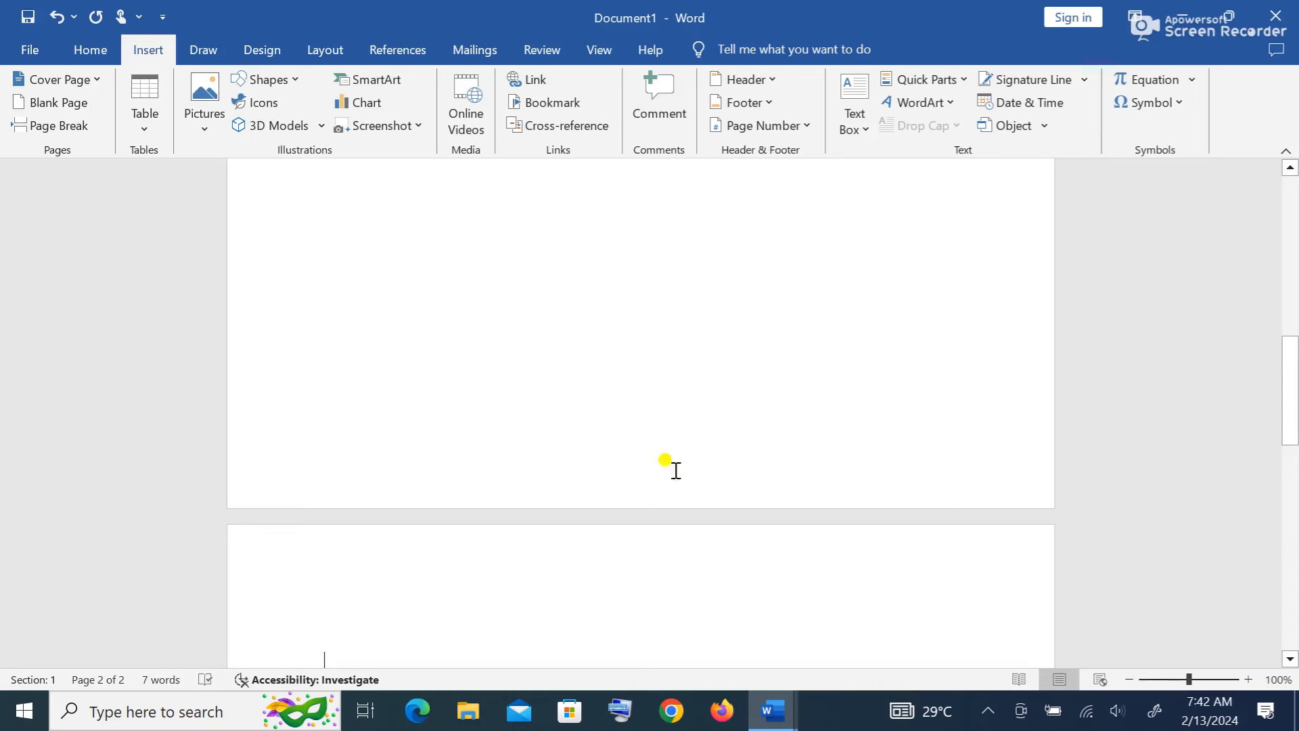
- Insert the second airliner picture with a blue sky from the Airplane category of online pictures on the second page
scroll(676, 471, "down", 3)
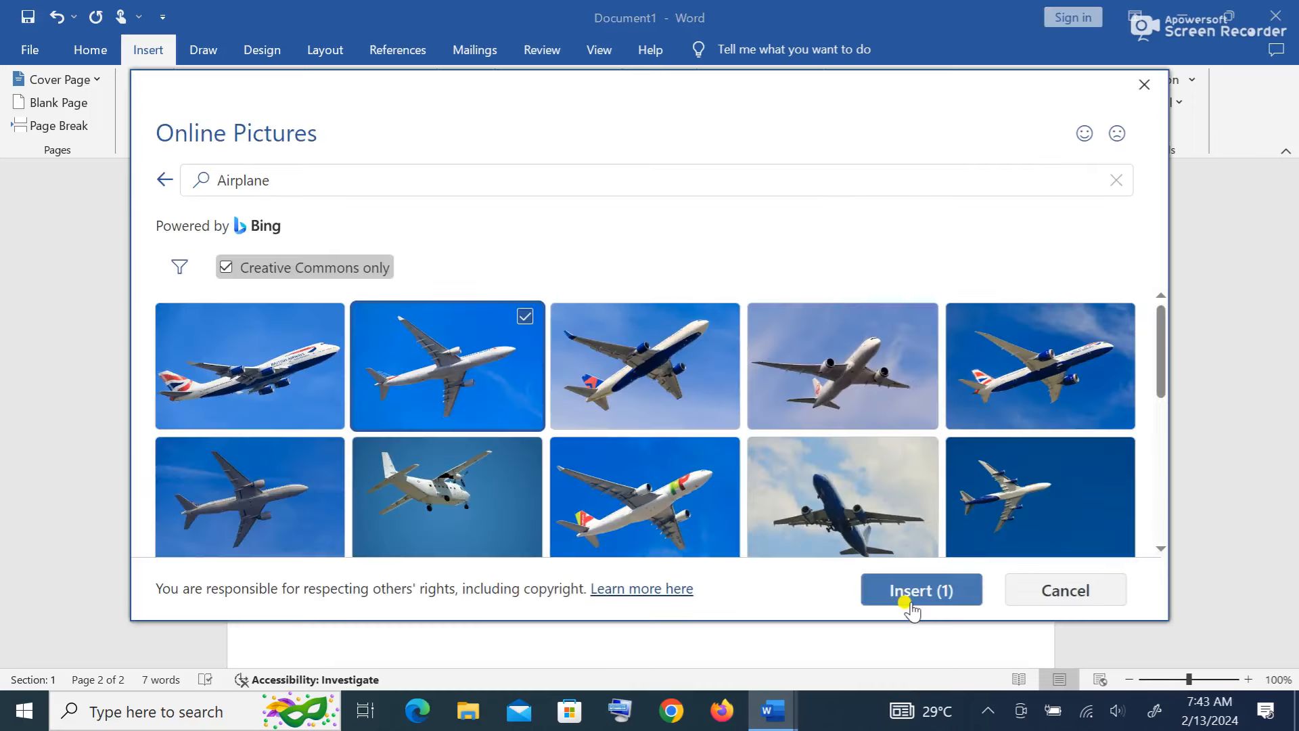
left_click(919, 594)
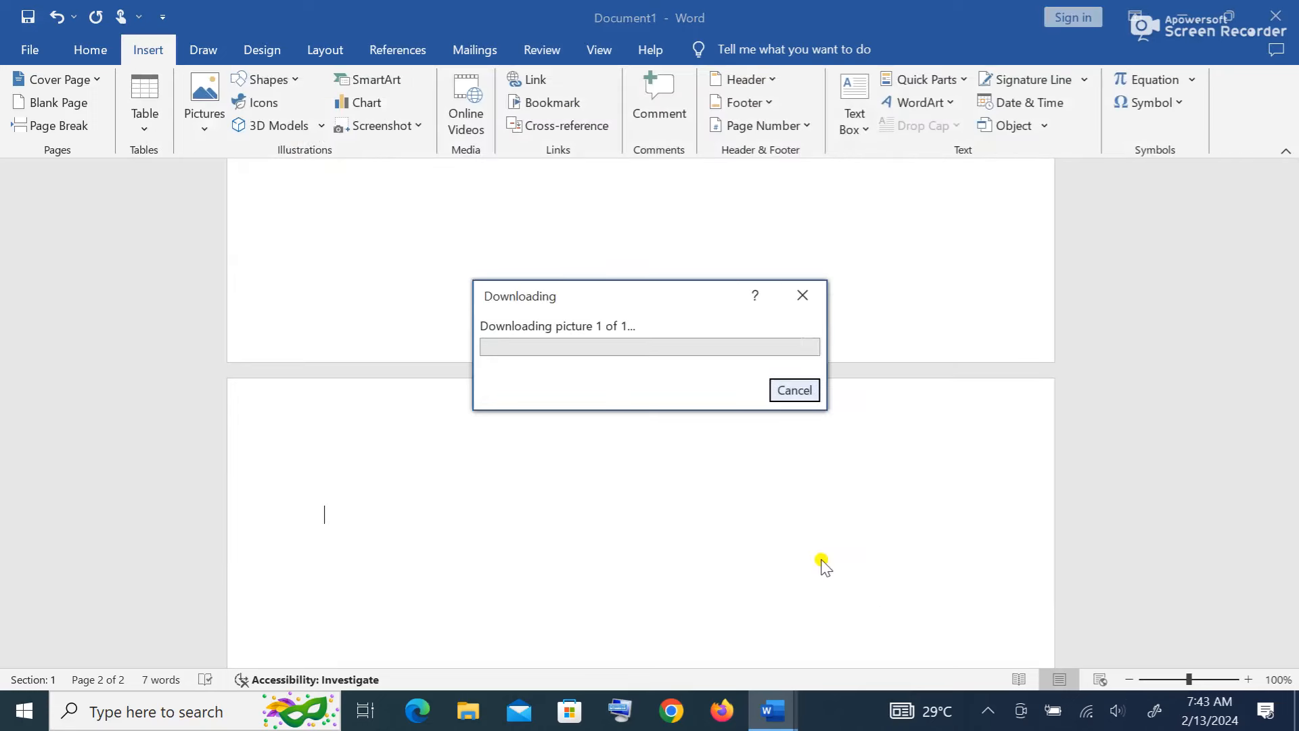
scroll(829, 467, "down", 3)
scroll(828, 467, "up", 2)
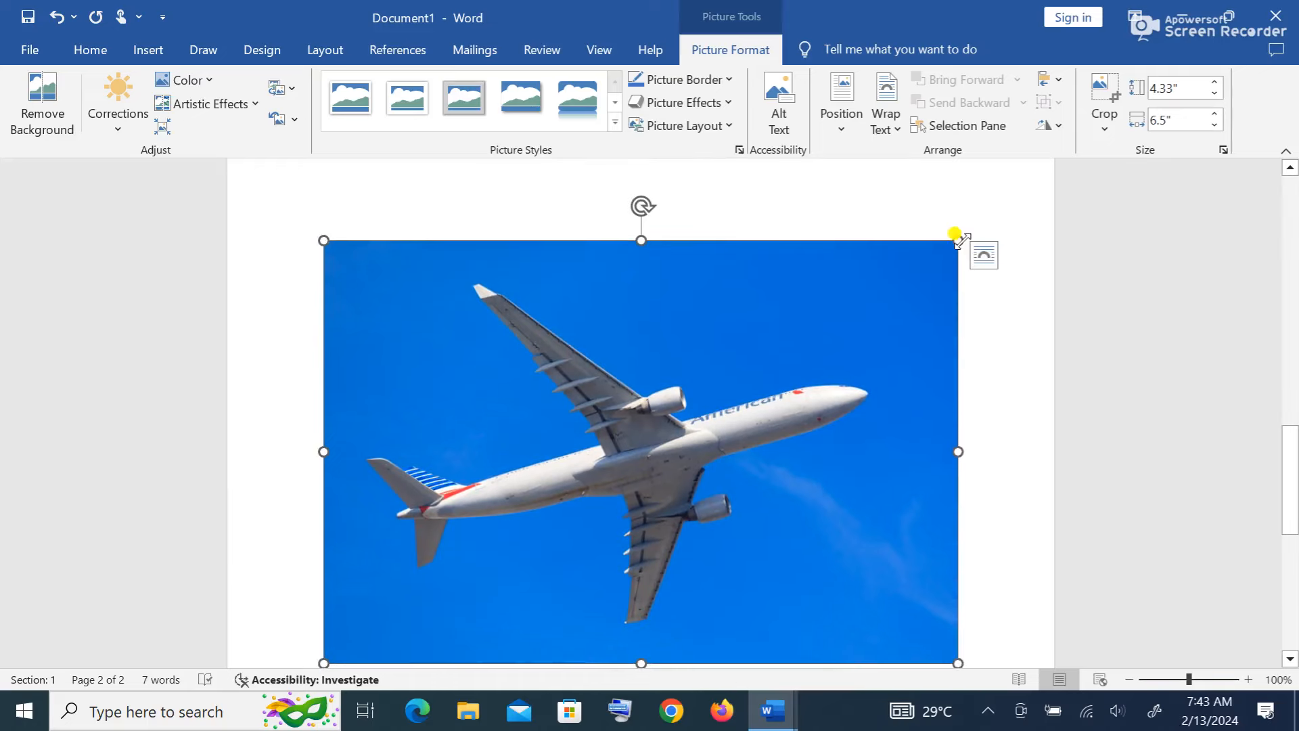
- Shrink the airplane picture proportionally to about two thirds of the text width and place the insertion point below it
left_click_drag(958, 241, 853, 320)
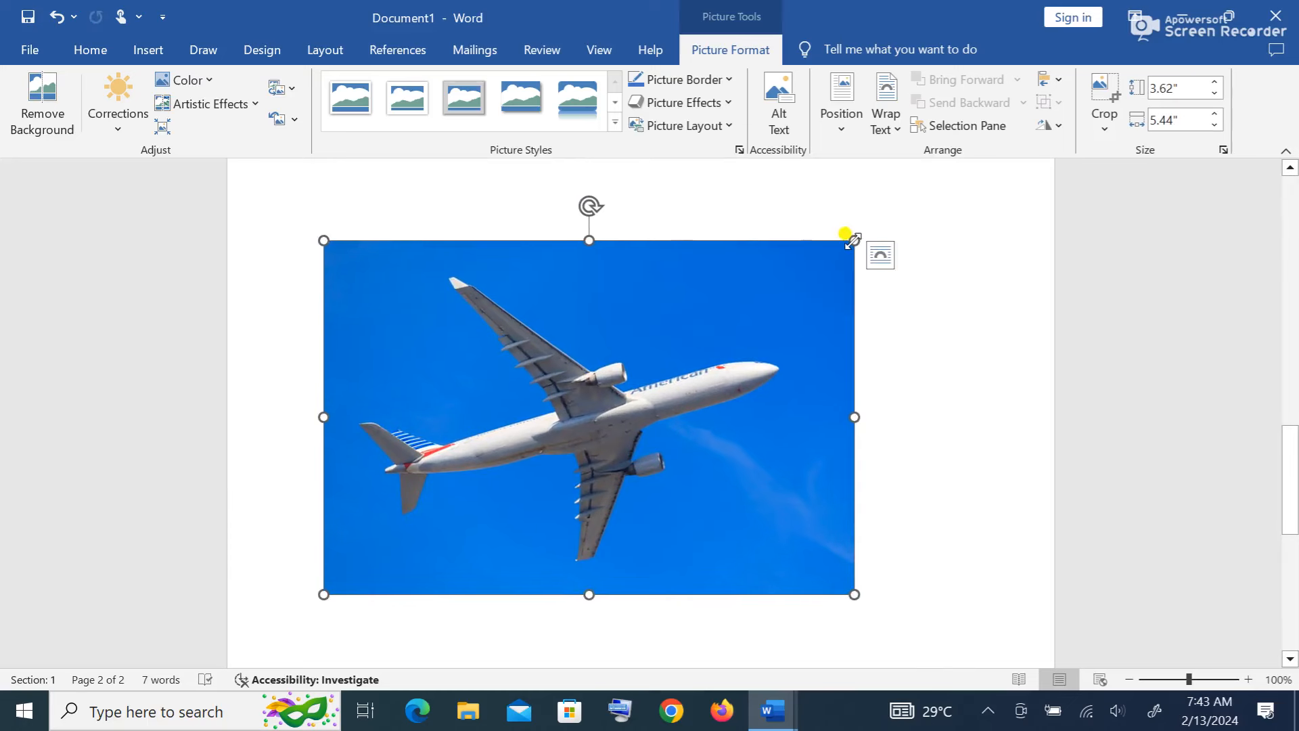
left_click_drag(854, 237, 748, 377)
left_click_drag(538, 207, 539, 295)
left_click(825, 460)
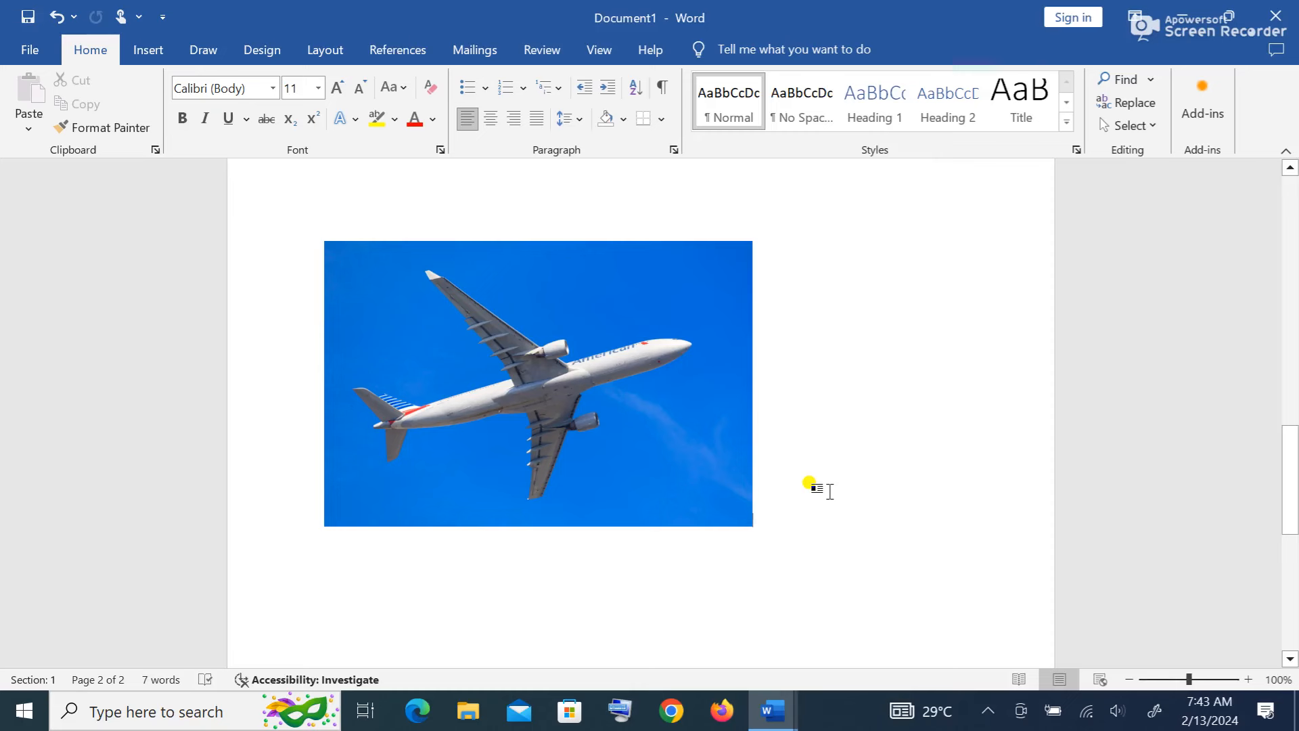
left_click(154, 57)
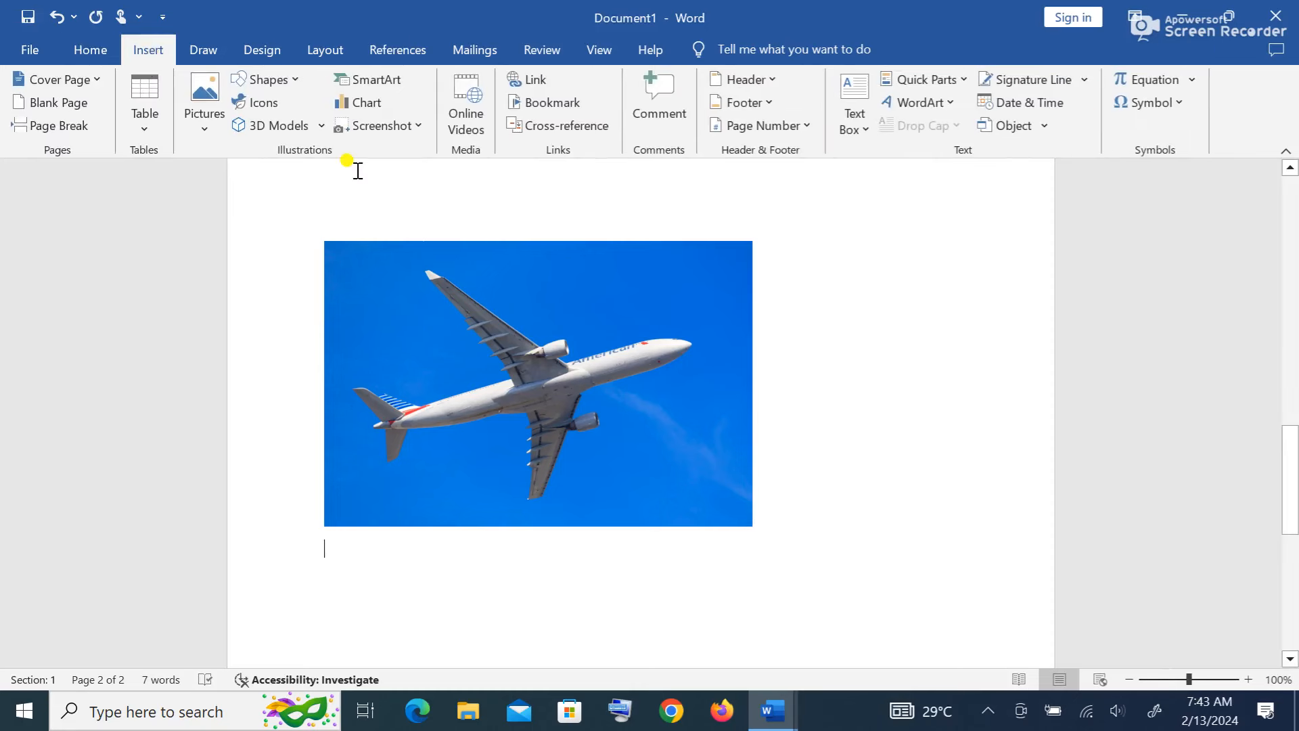
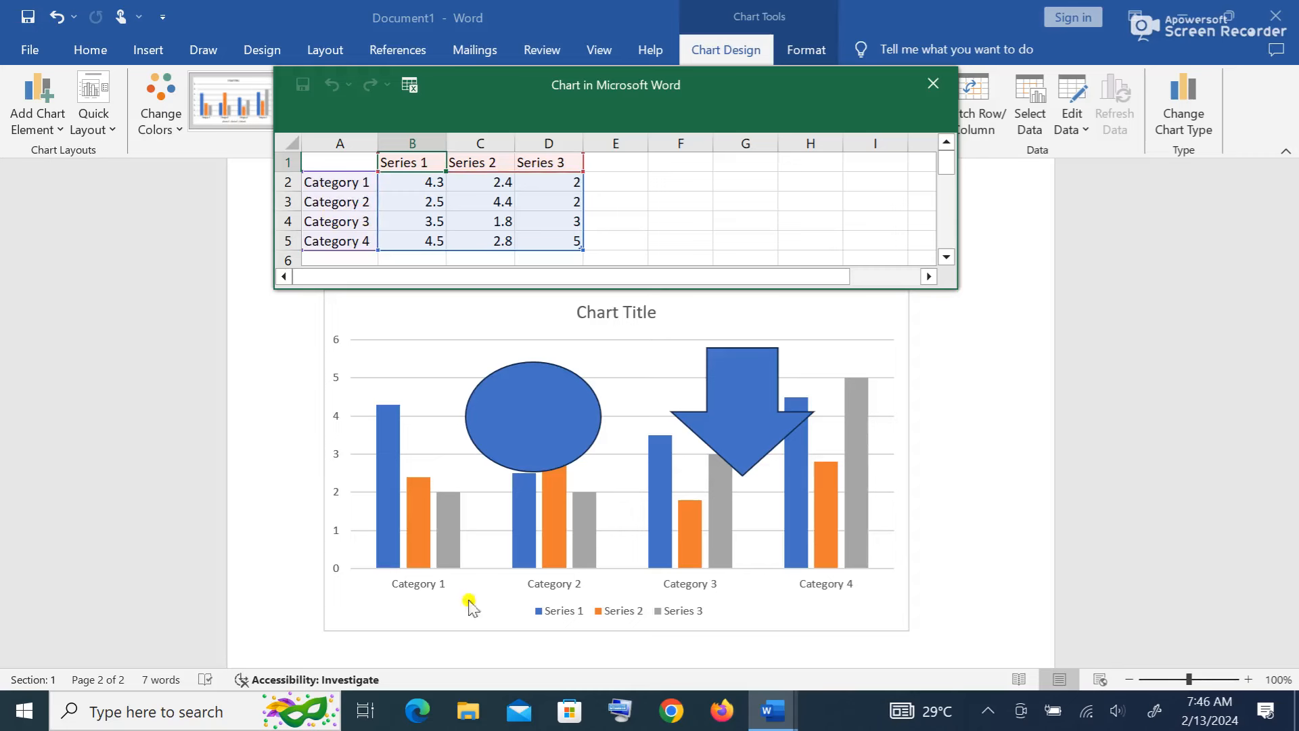
- Leave the chart's data sheet and add blank lines before the column chart to push it onto the next page
left_click(285, 307)
left_click_drag(356, 366, 381, 518)
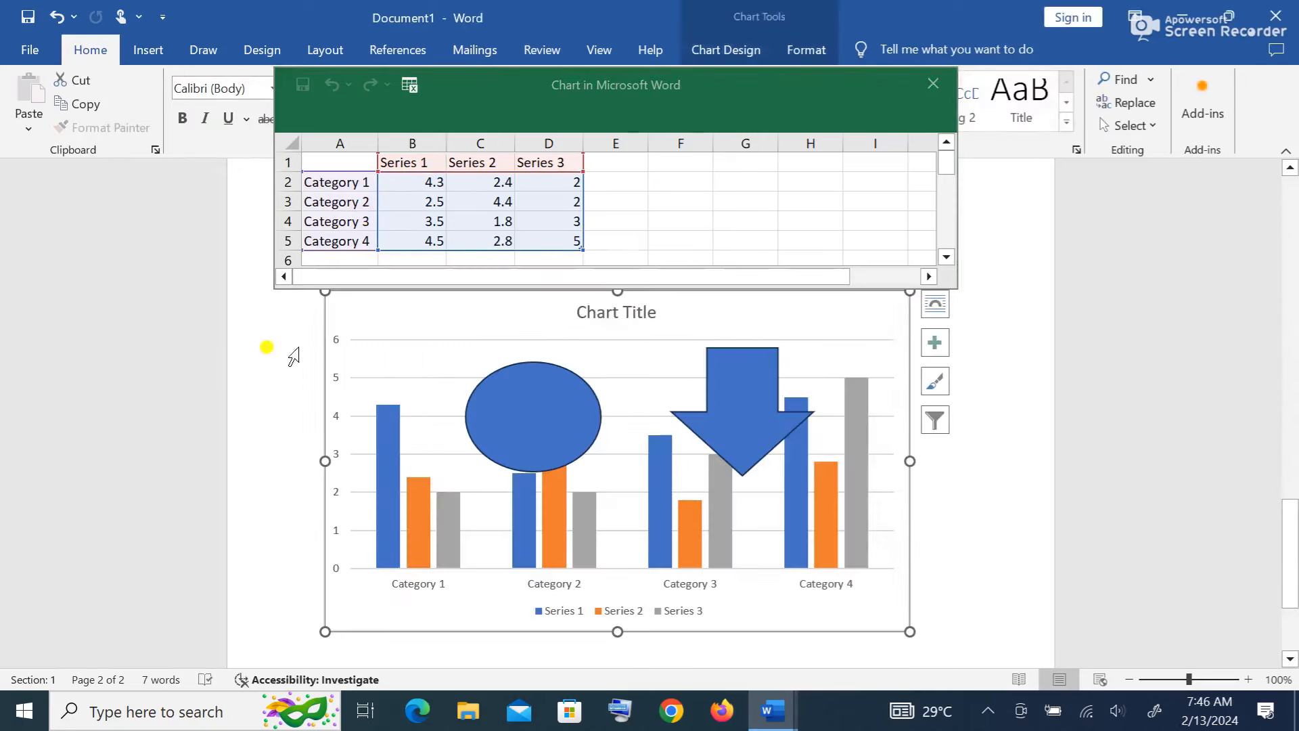
left_click(314, 322)
left_click(318, 319)
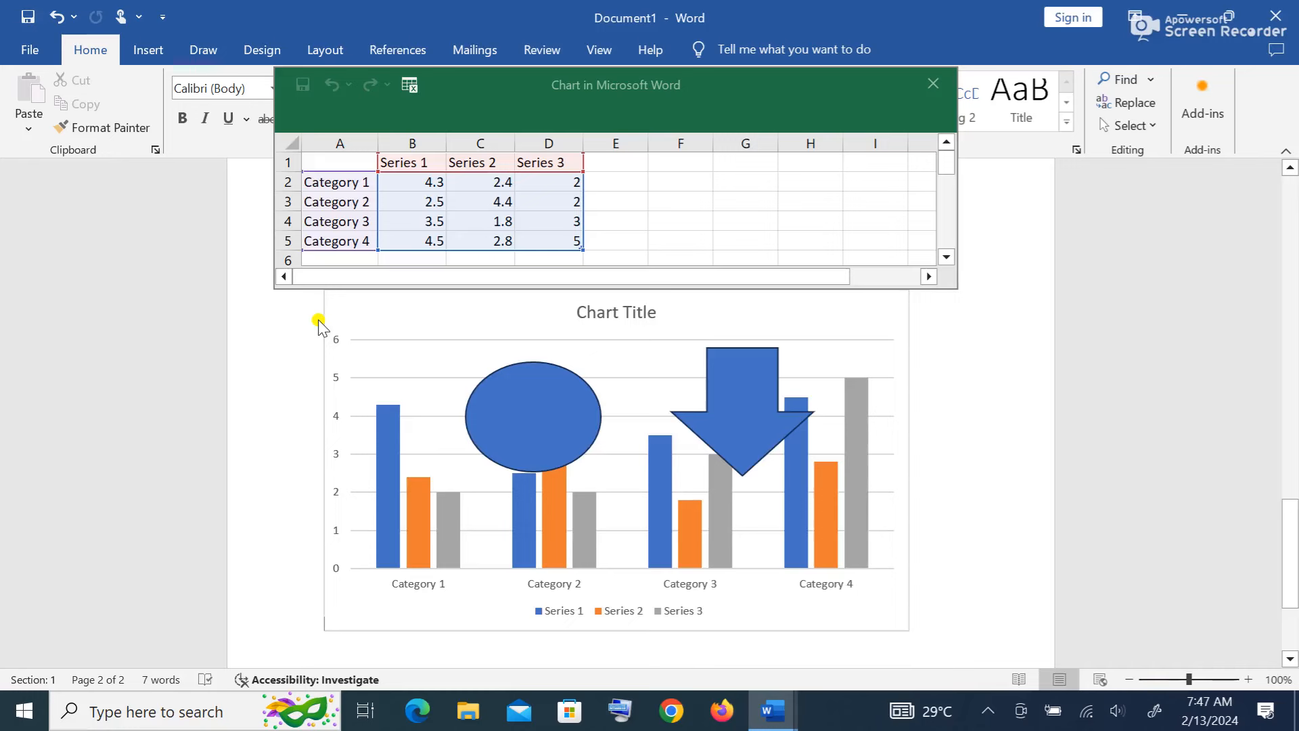
key("Return")
key("Return")
key("Return")
key("Return")
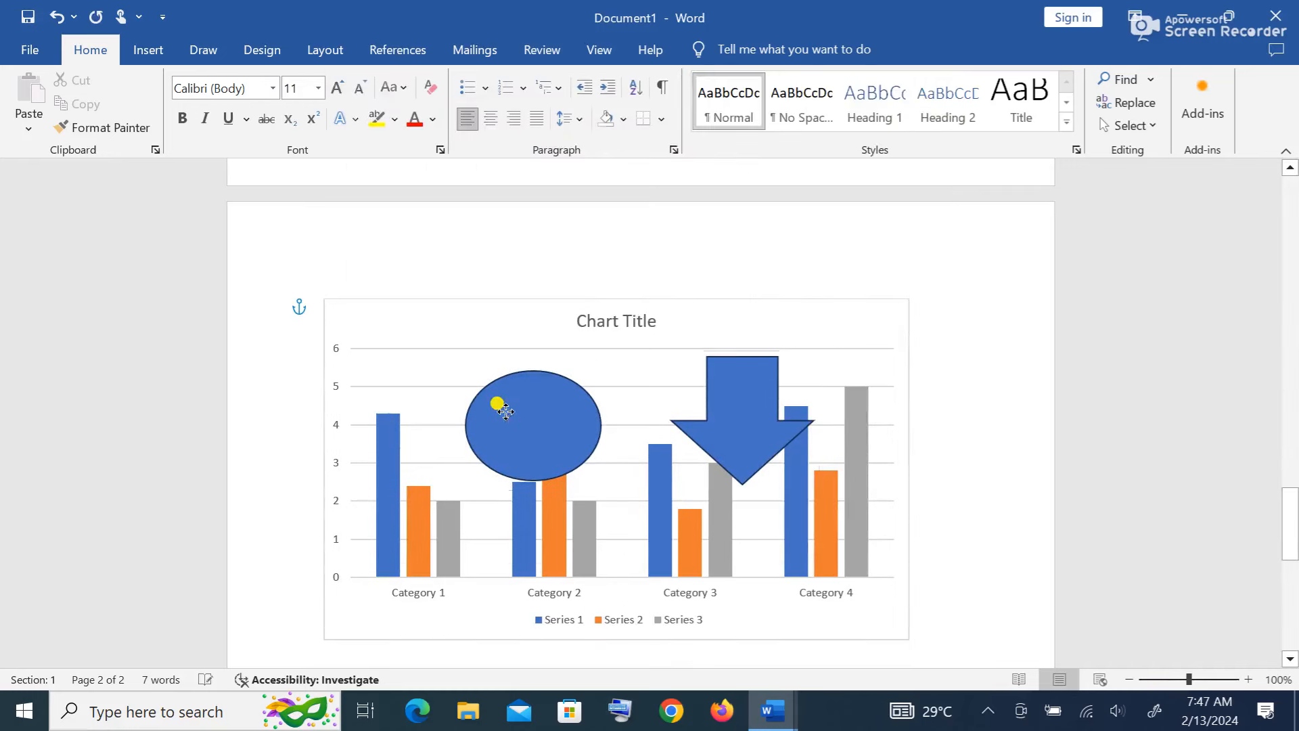
- Delete the grouped oval and down arrow covering the chart, and look over the chart and the pages above
left_click(504, 411)
key("Delete")
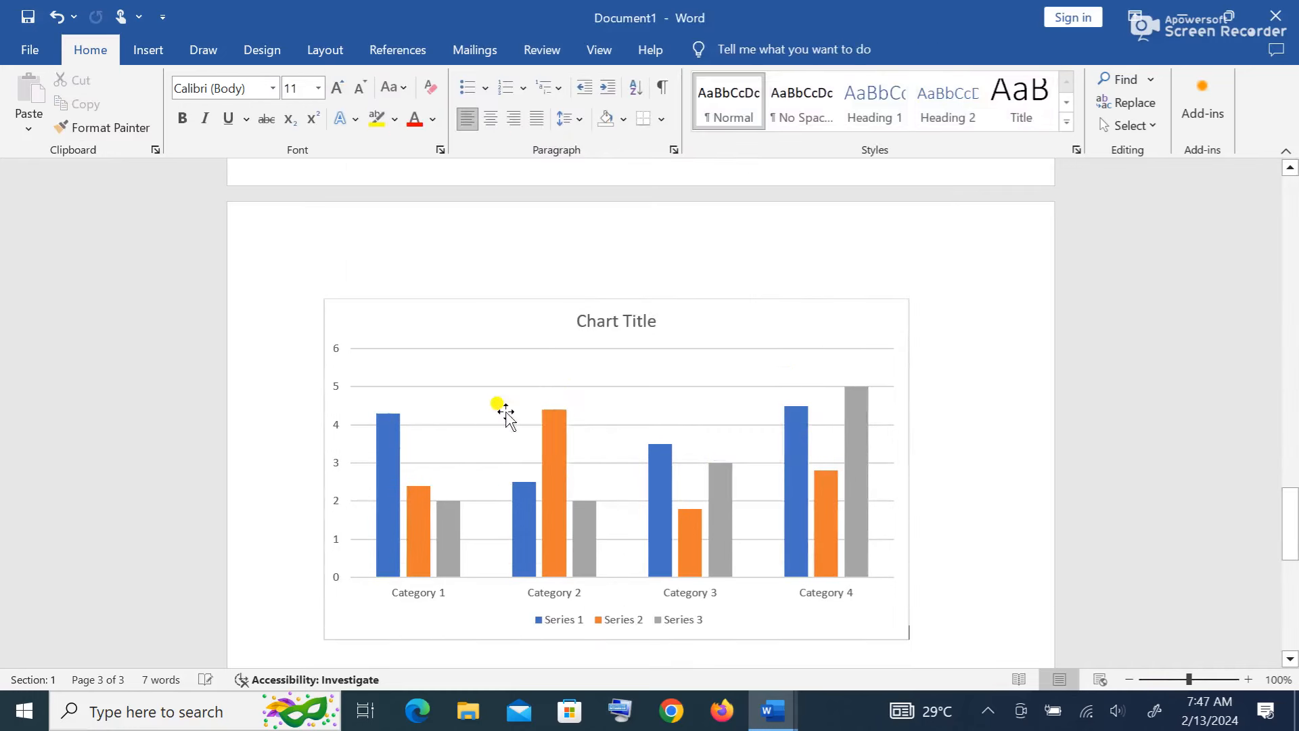
scroll(430, 402, "up", 2)
scroll(436, 407, "up", 1)
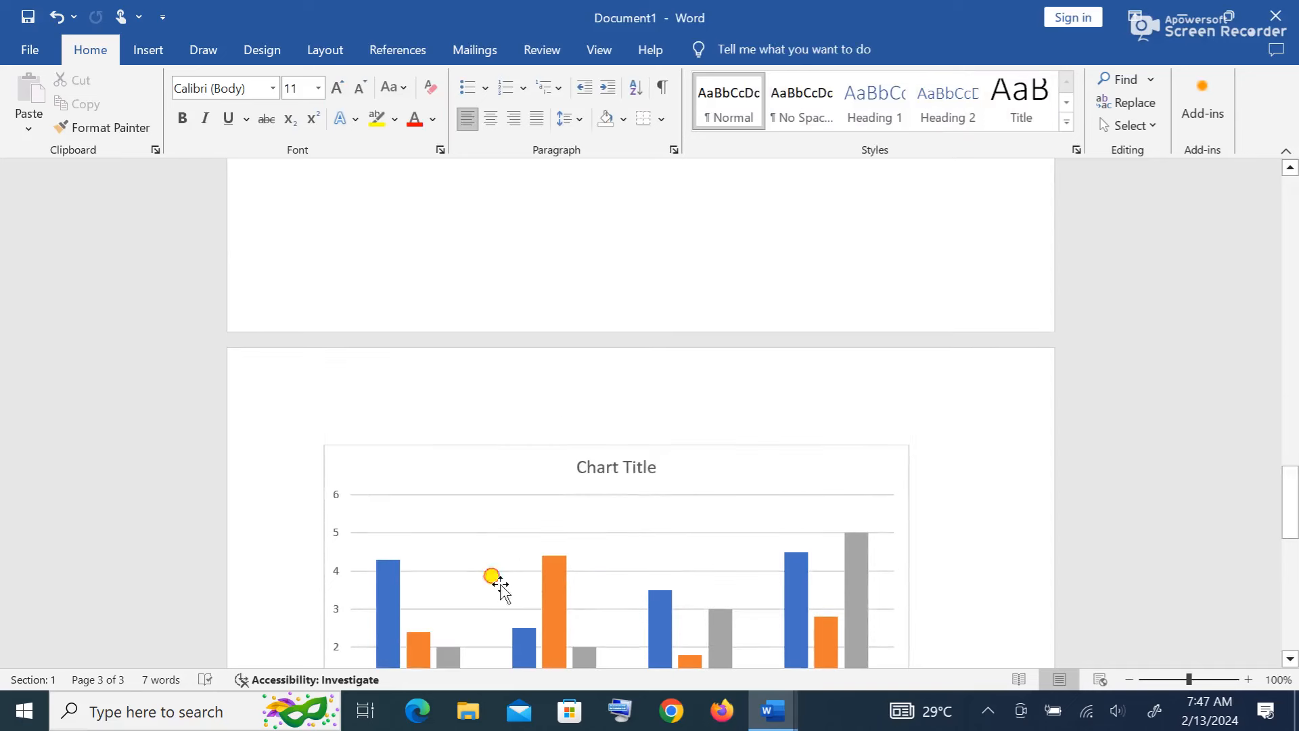
left_click(496, 583)
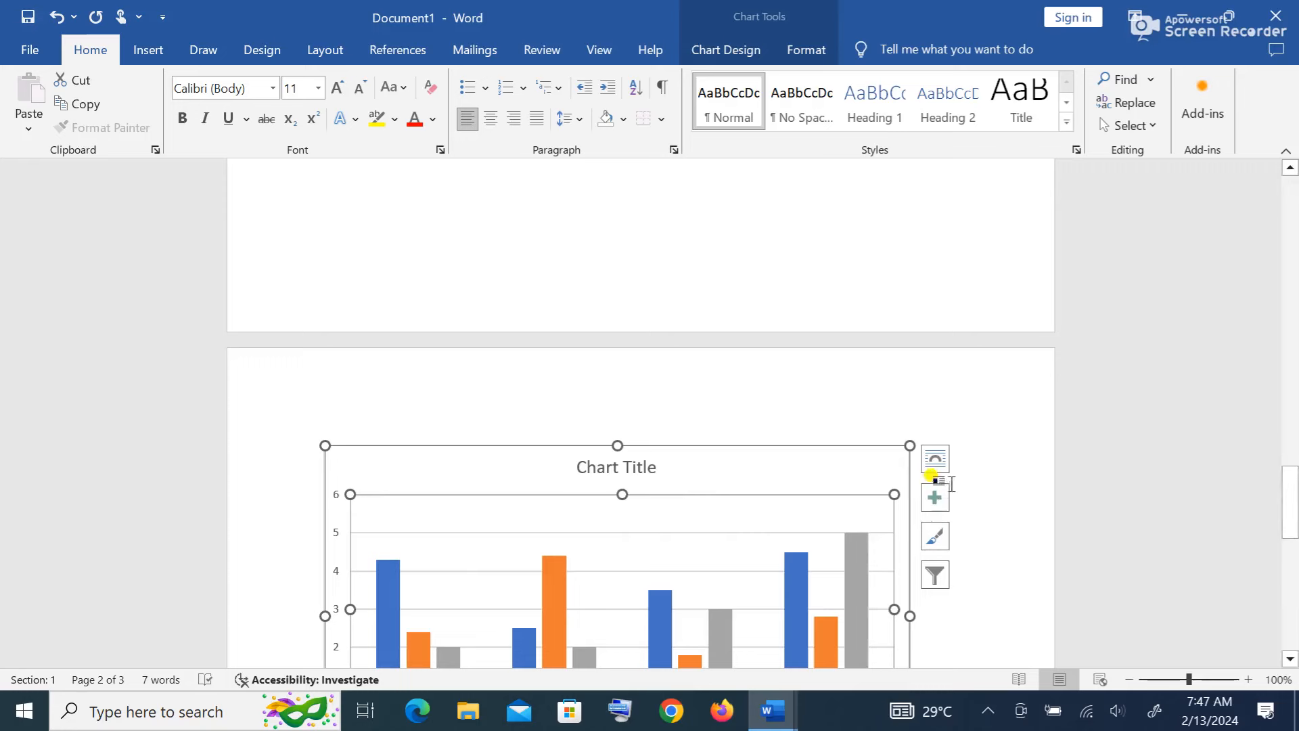
scroll(676, 525, "down", 3)
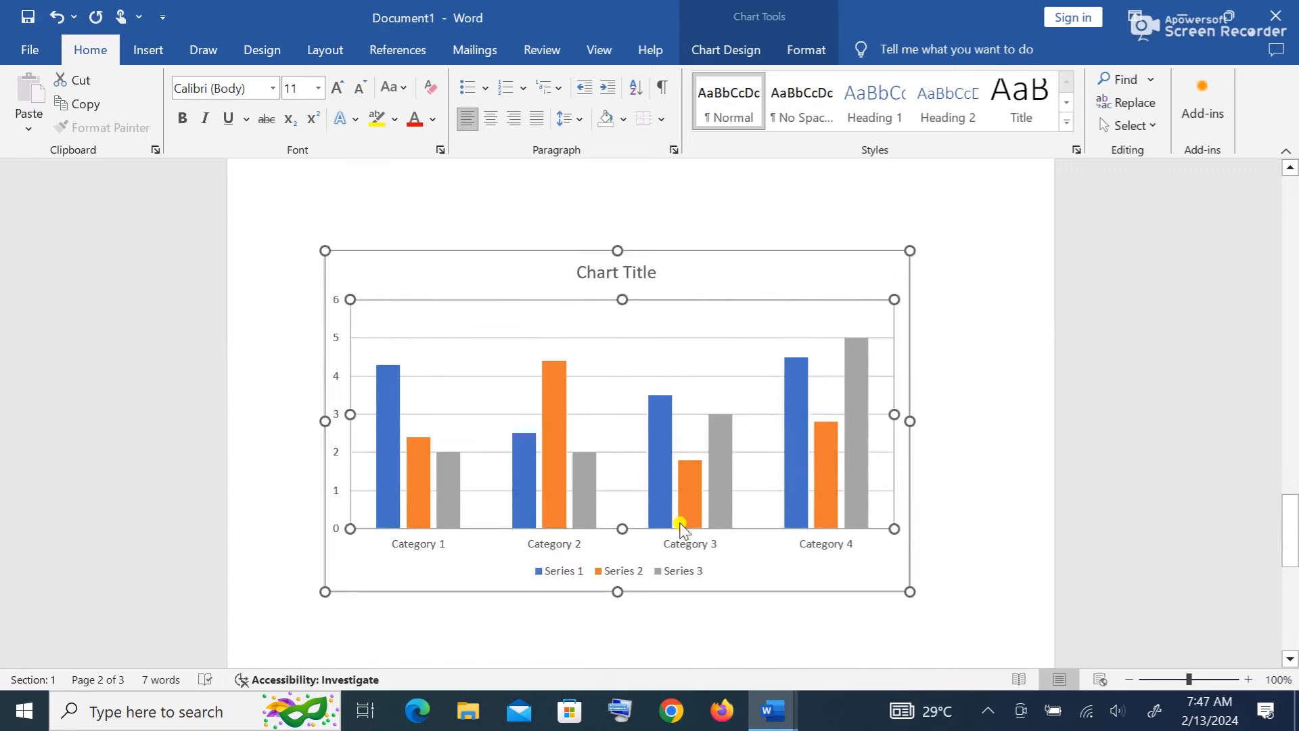
scroll(681, 526, "up", 10)
scroll(680, 521, "down", 8)
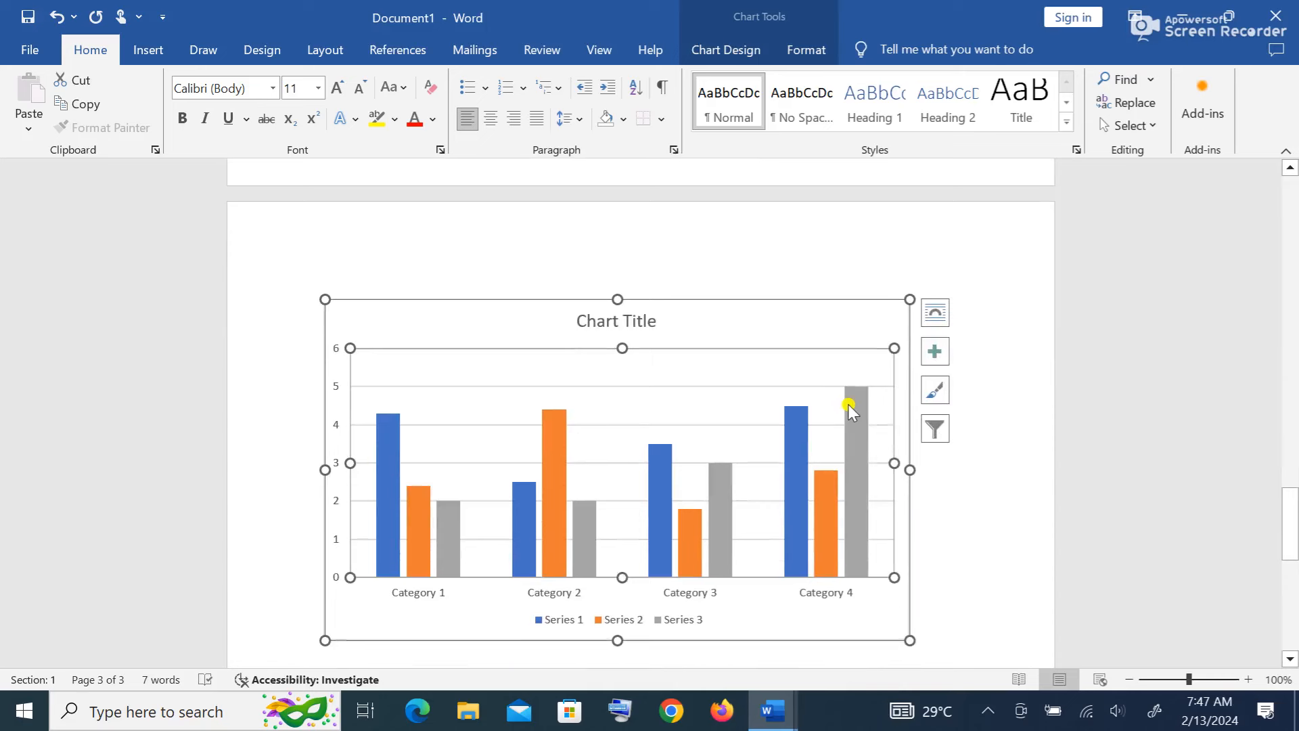
mouse_move(847, 407)
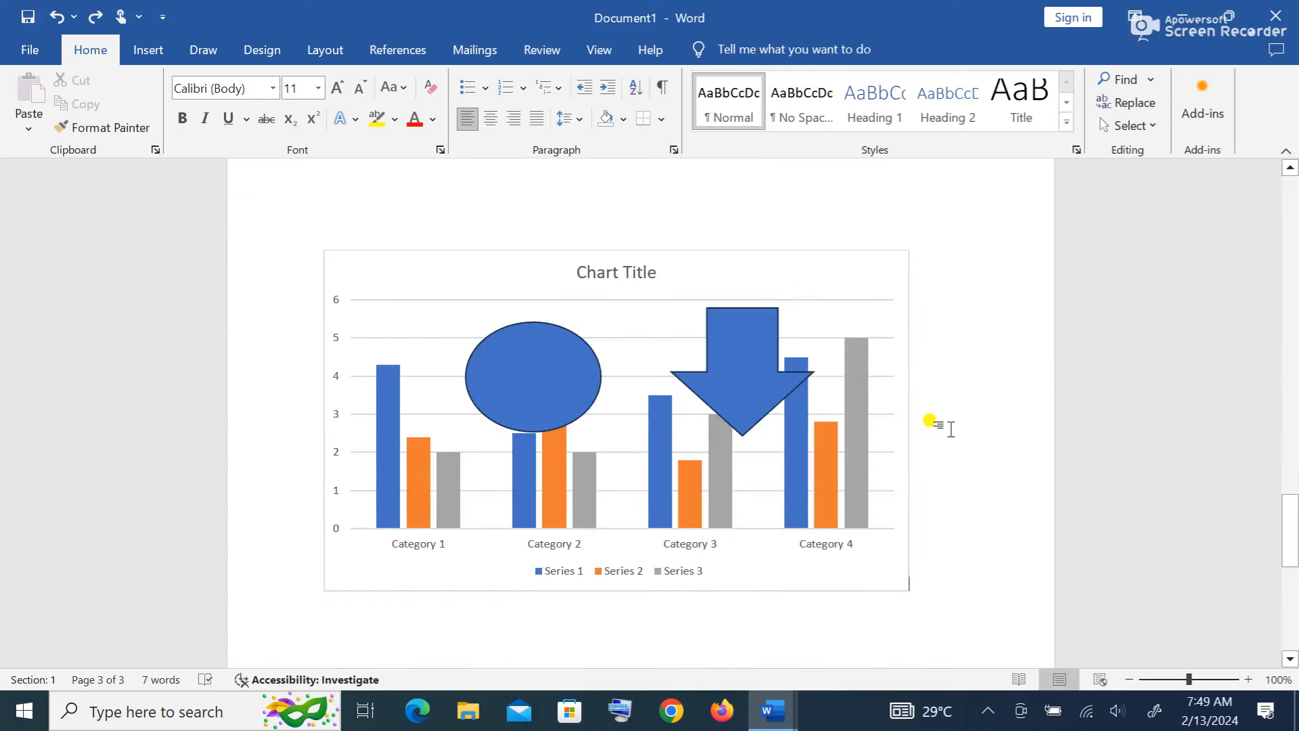
- Remove the group of oval and down arrow shapes that overlaps the column chart
left_click(725, 362)
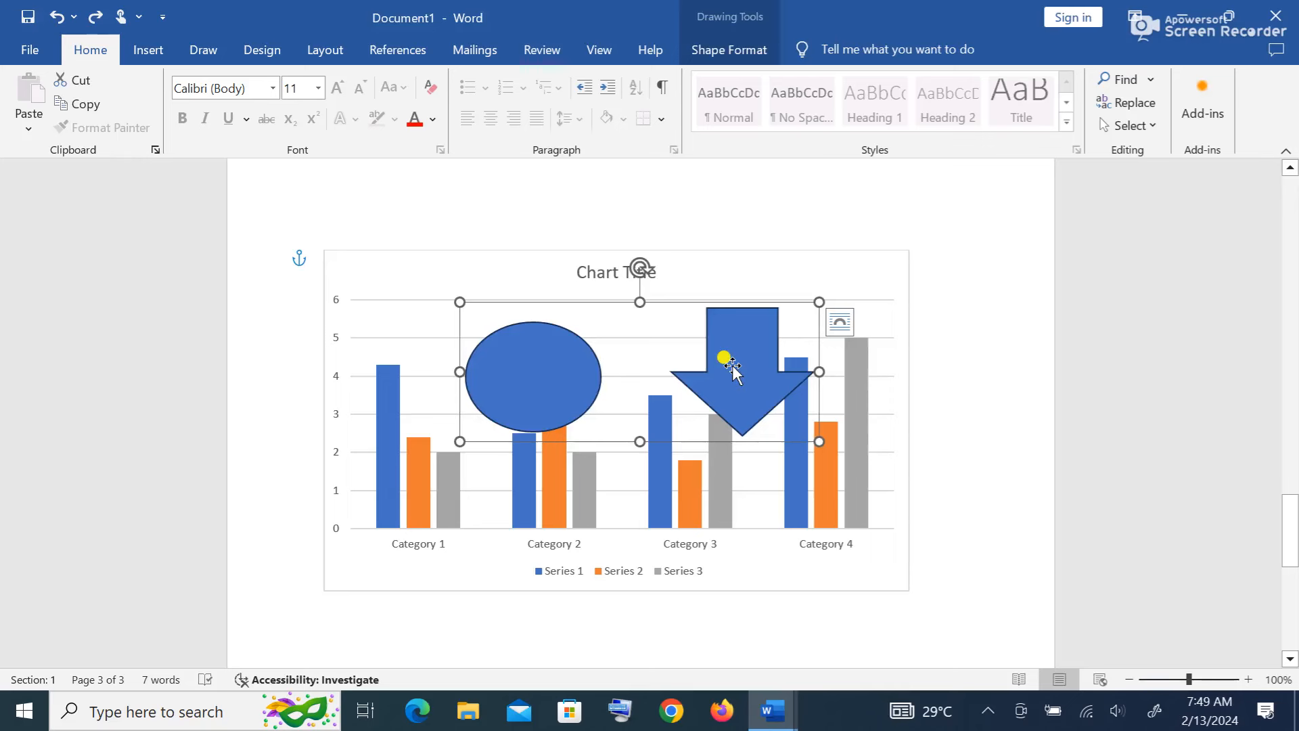
key("Delete")
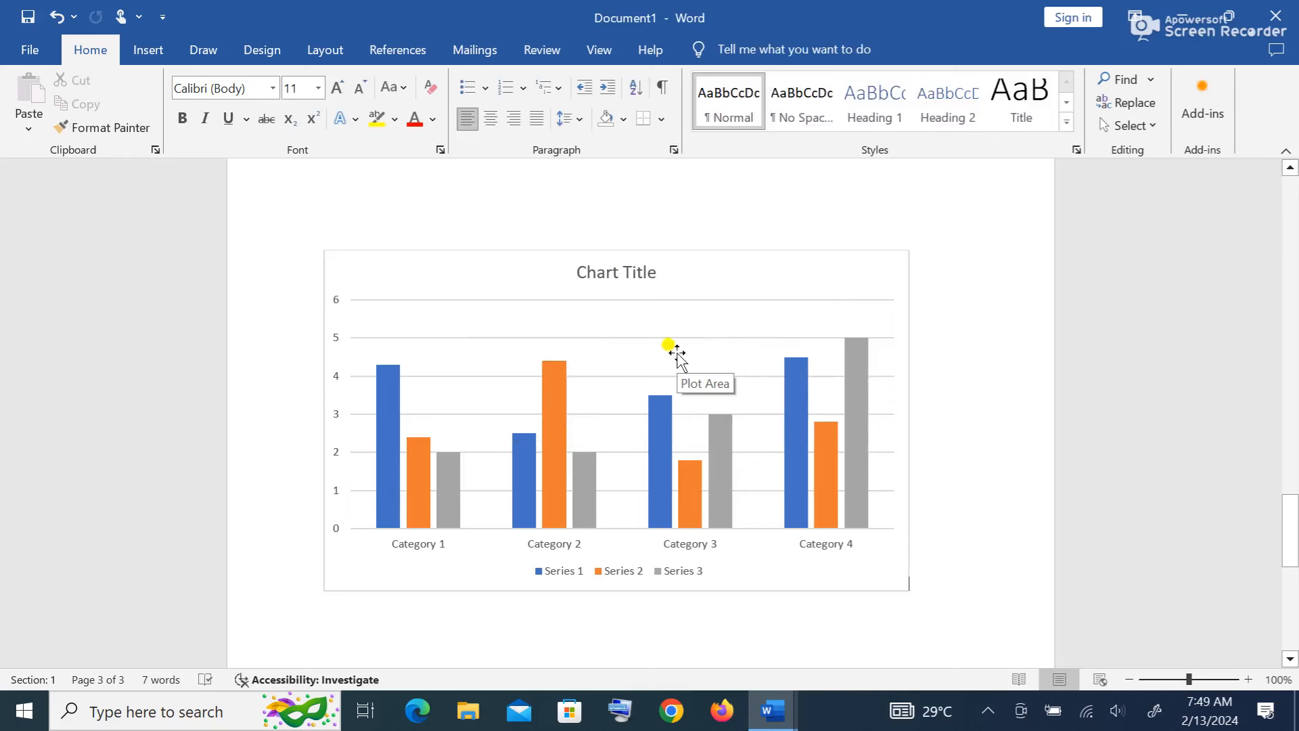
- Open the chart's data for editing and rename the first category BOYS and the second category GIRLS
right_click(662, 336)
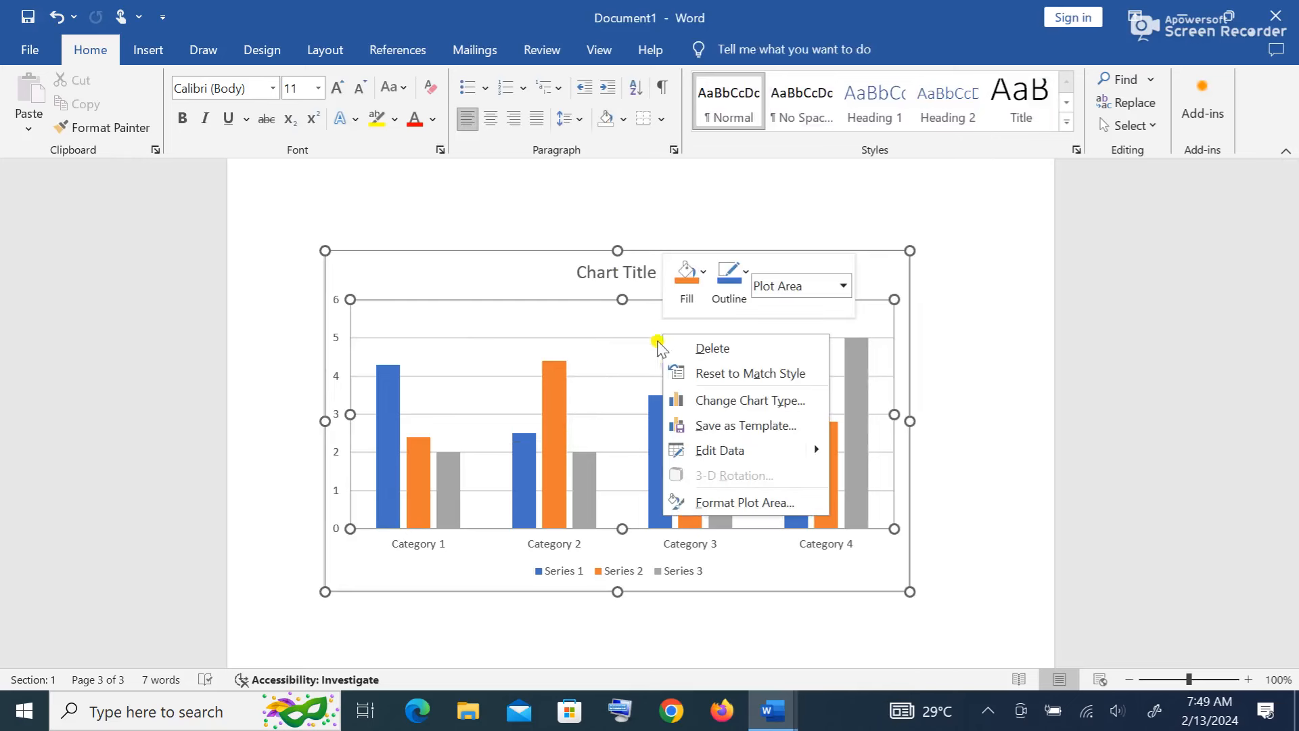
left_click(738, 452)
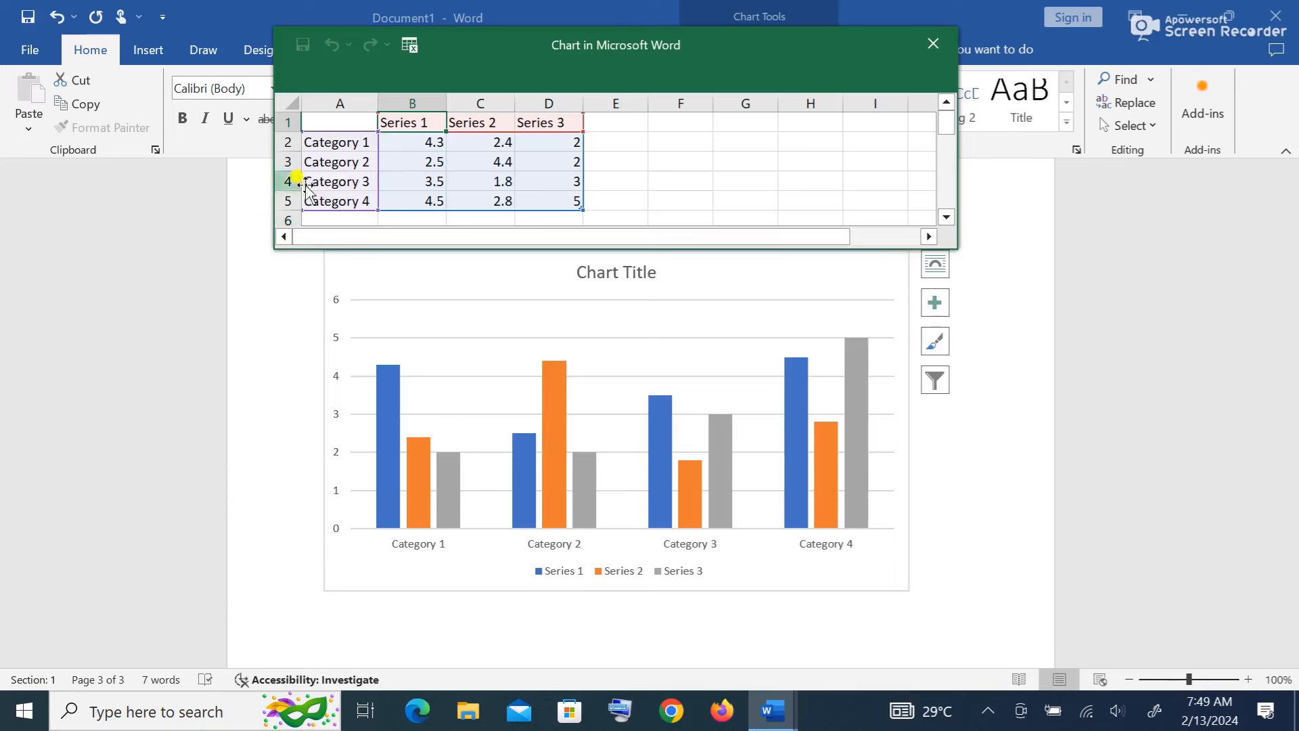
left_click(345, 147)
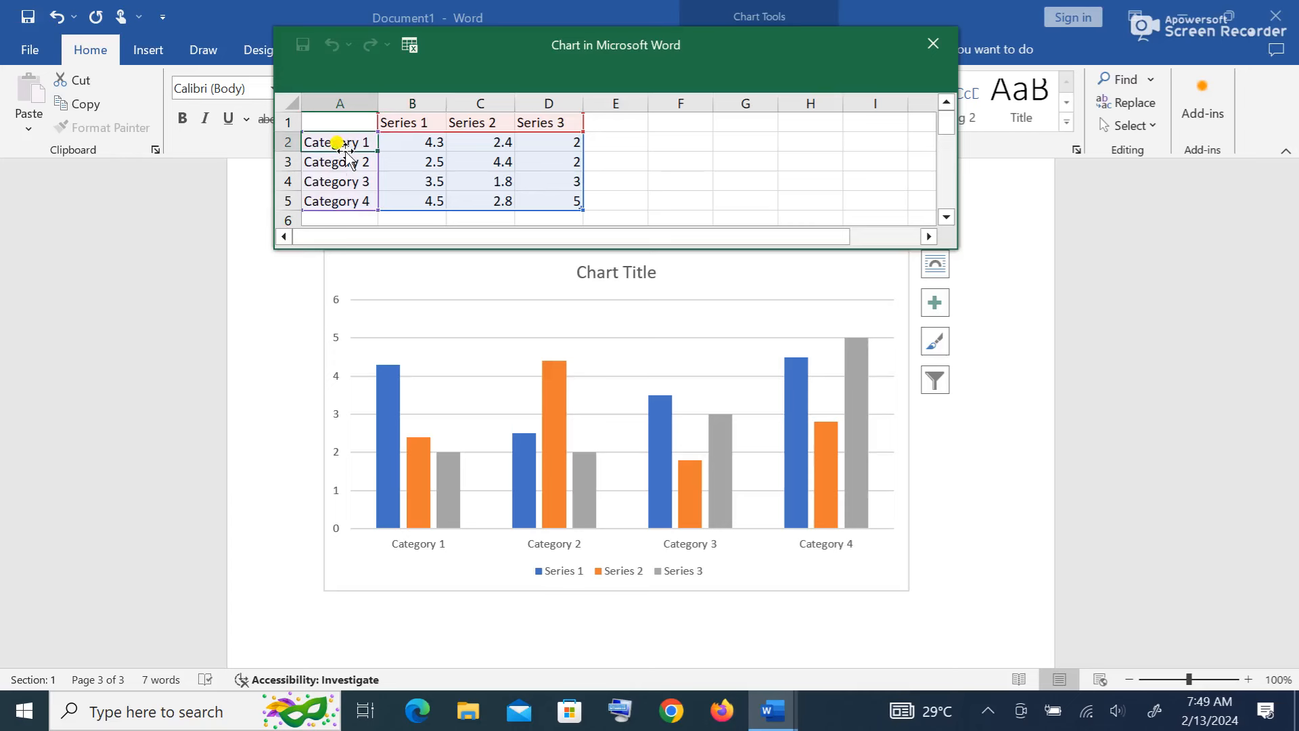
type("CA")
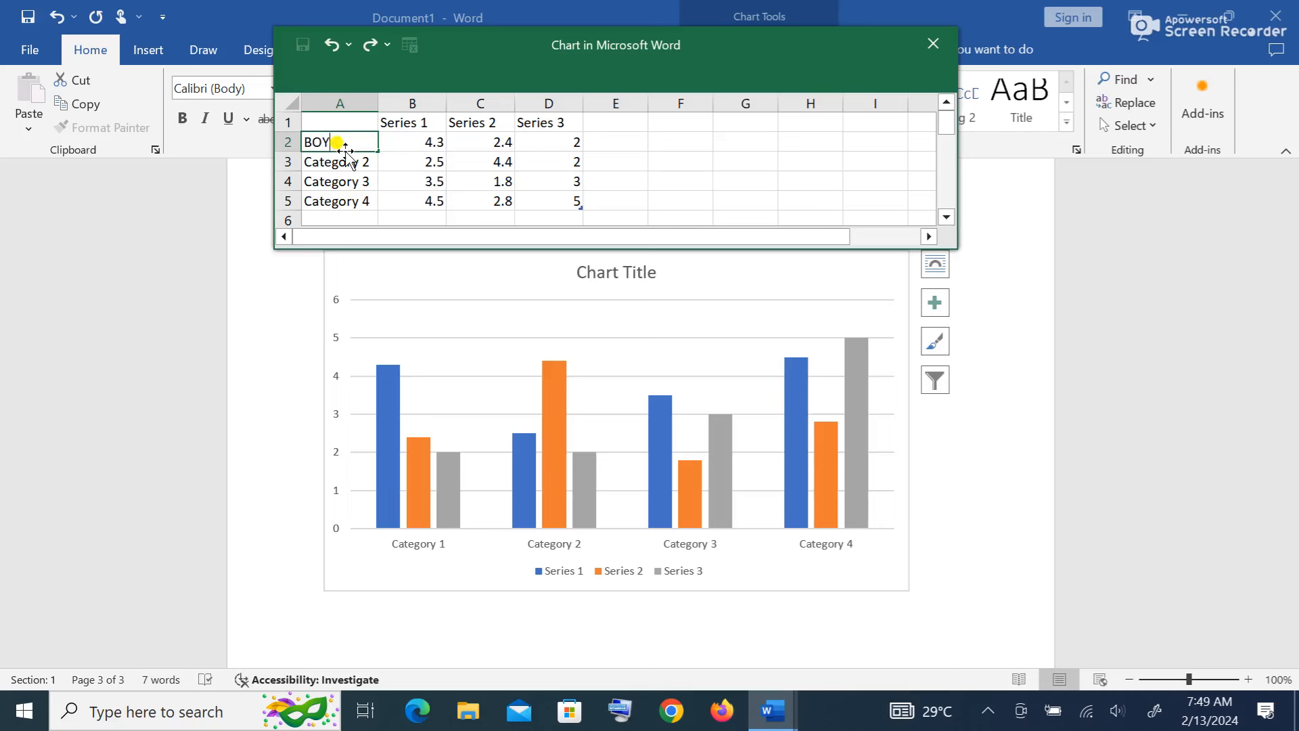
left_click(339, 165)
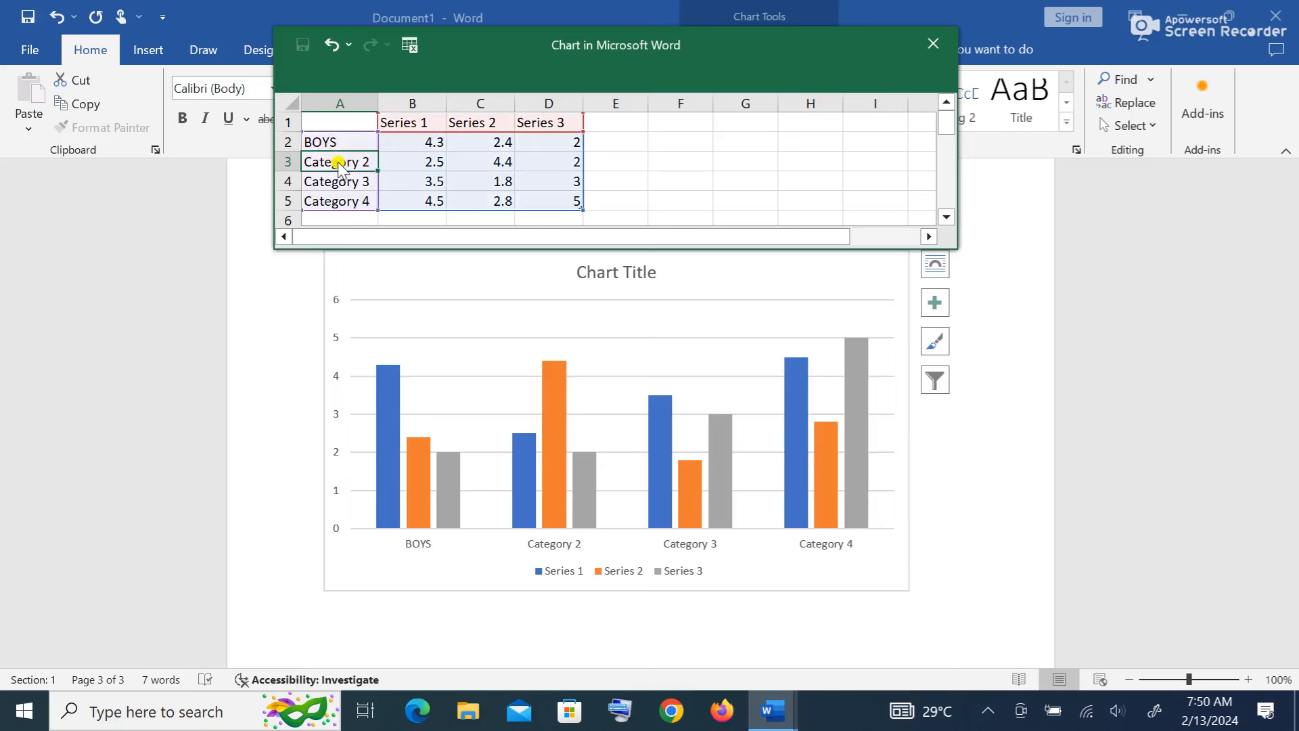
type("G")
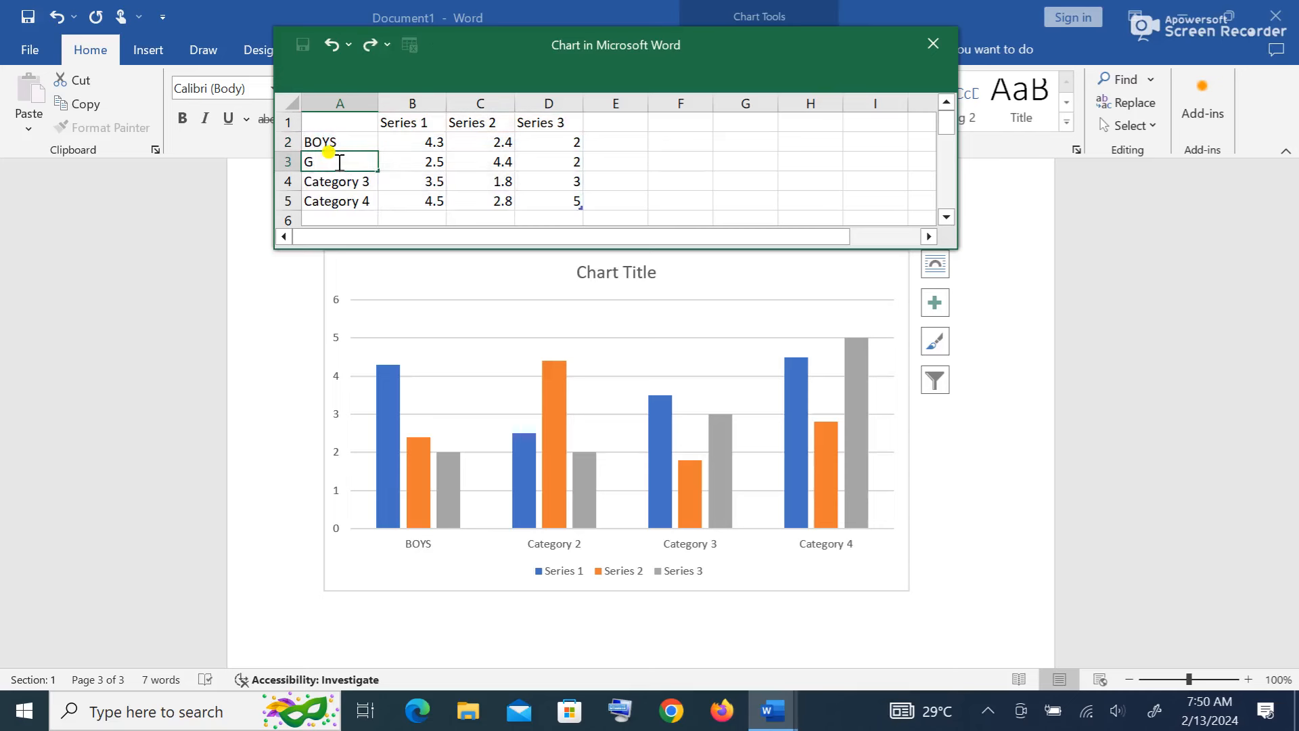
type("IRLS")
left_click(336, 181)
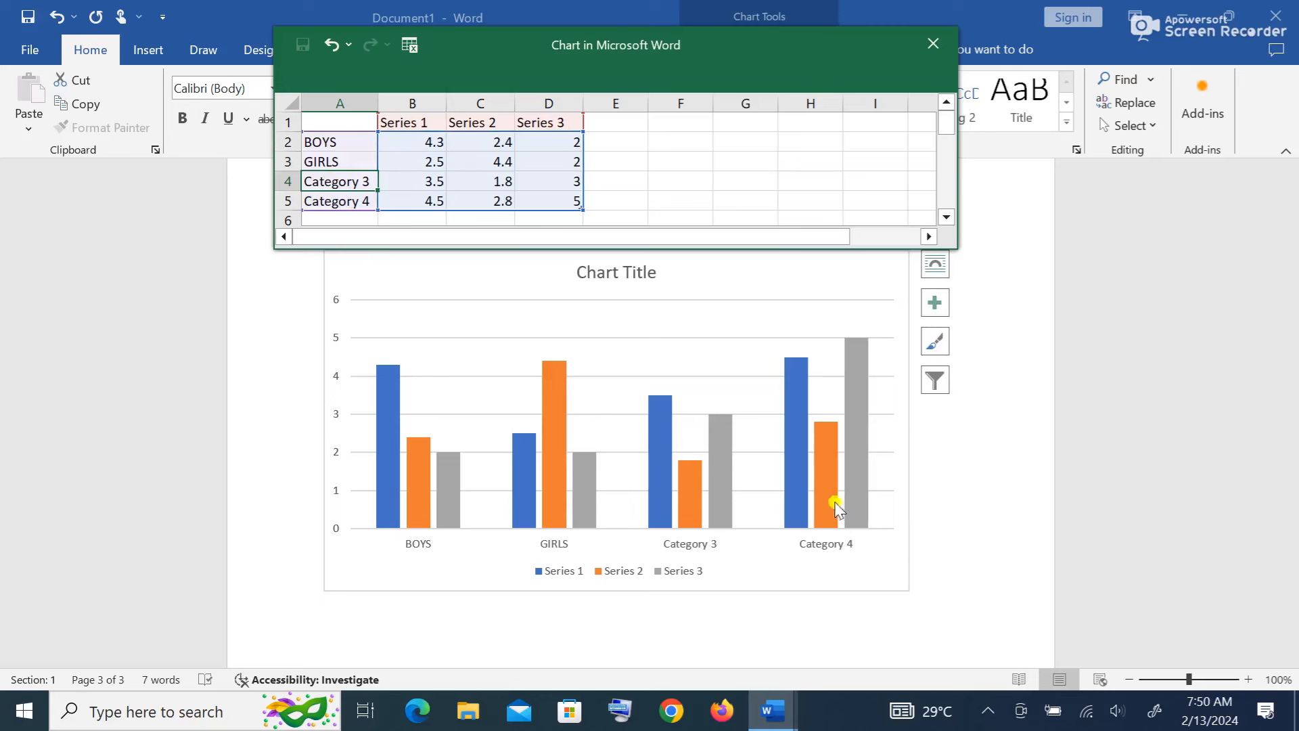
- Clear the whole Series 3 column in the chart's data sheet and select the Series 1 value for BOYS
left_click(556, 100)
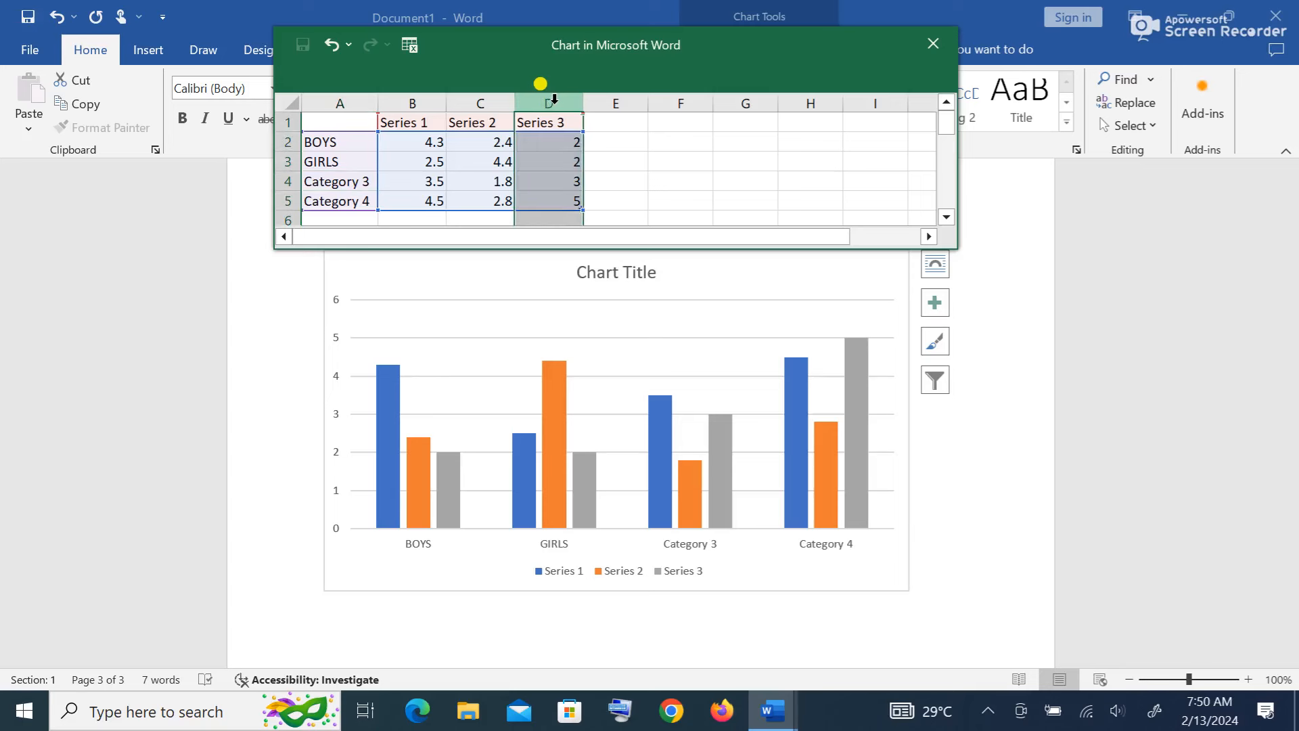
key("Delete")
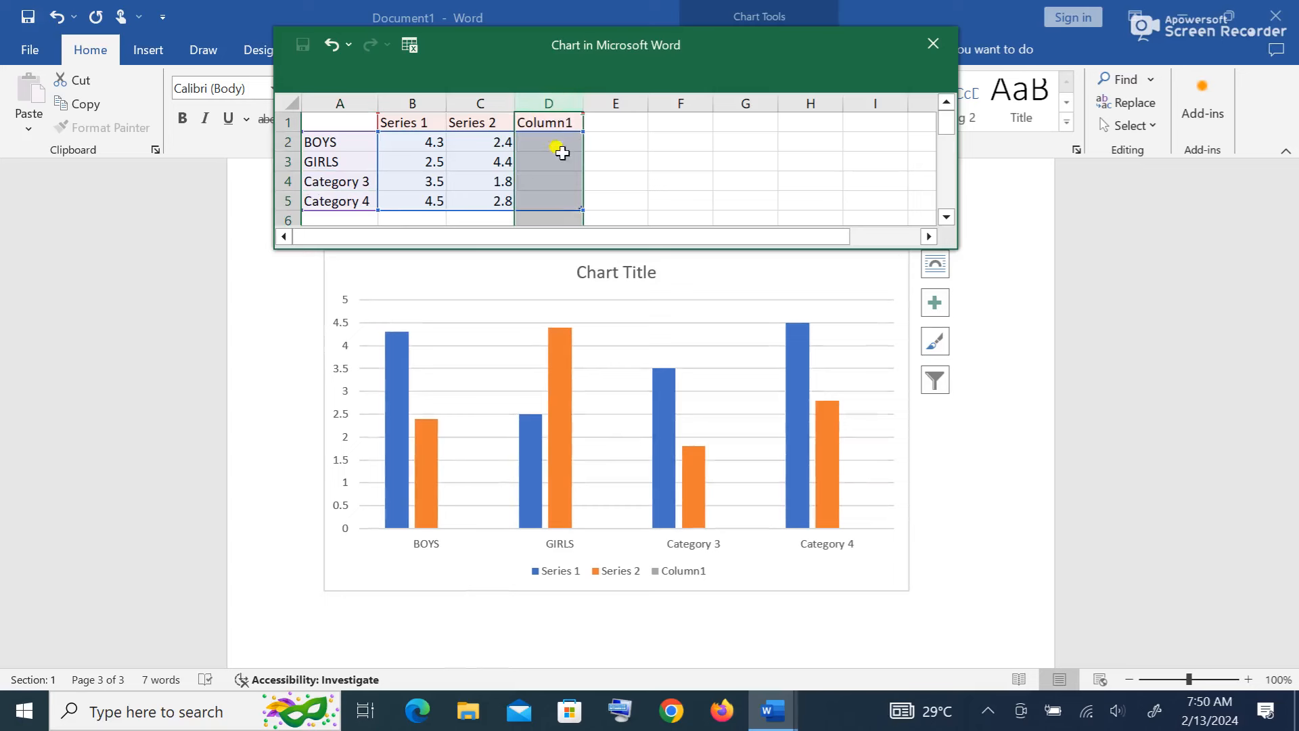
left_click(636, 128)
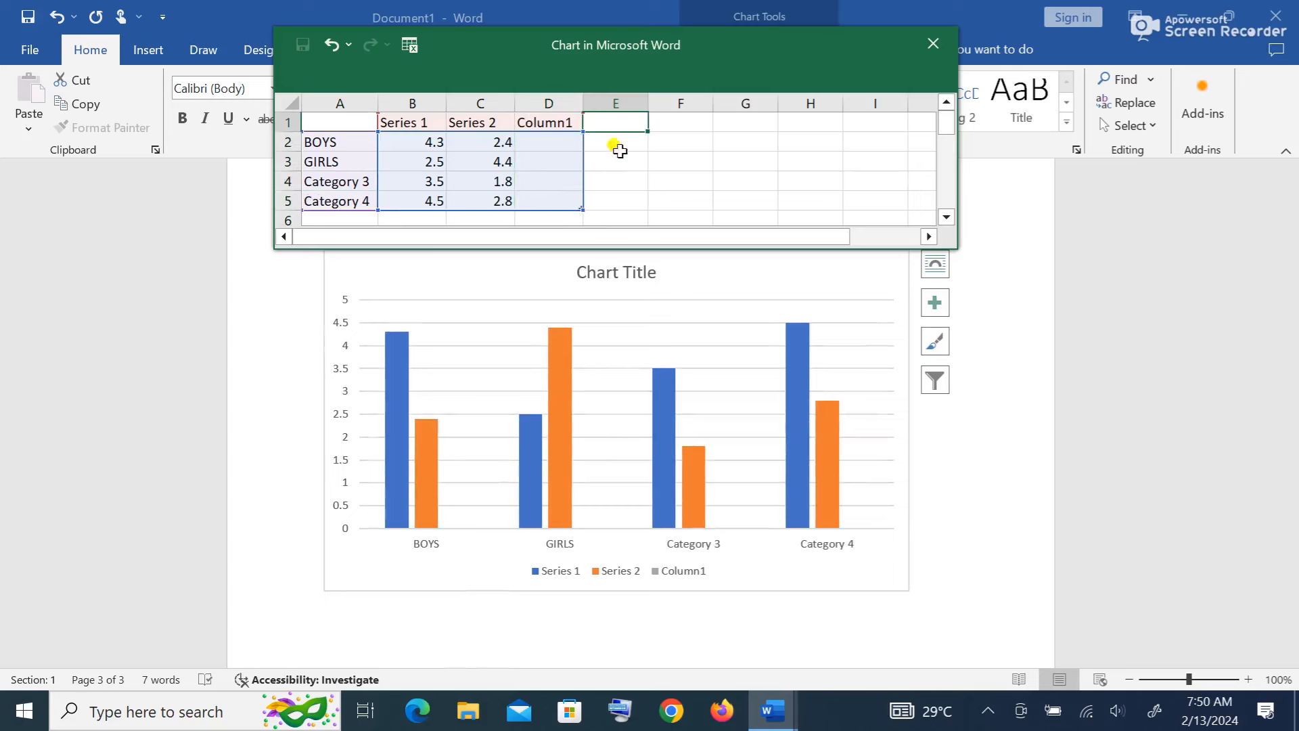
left_click(428, 144)
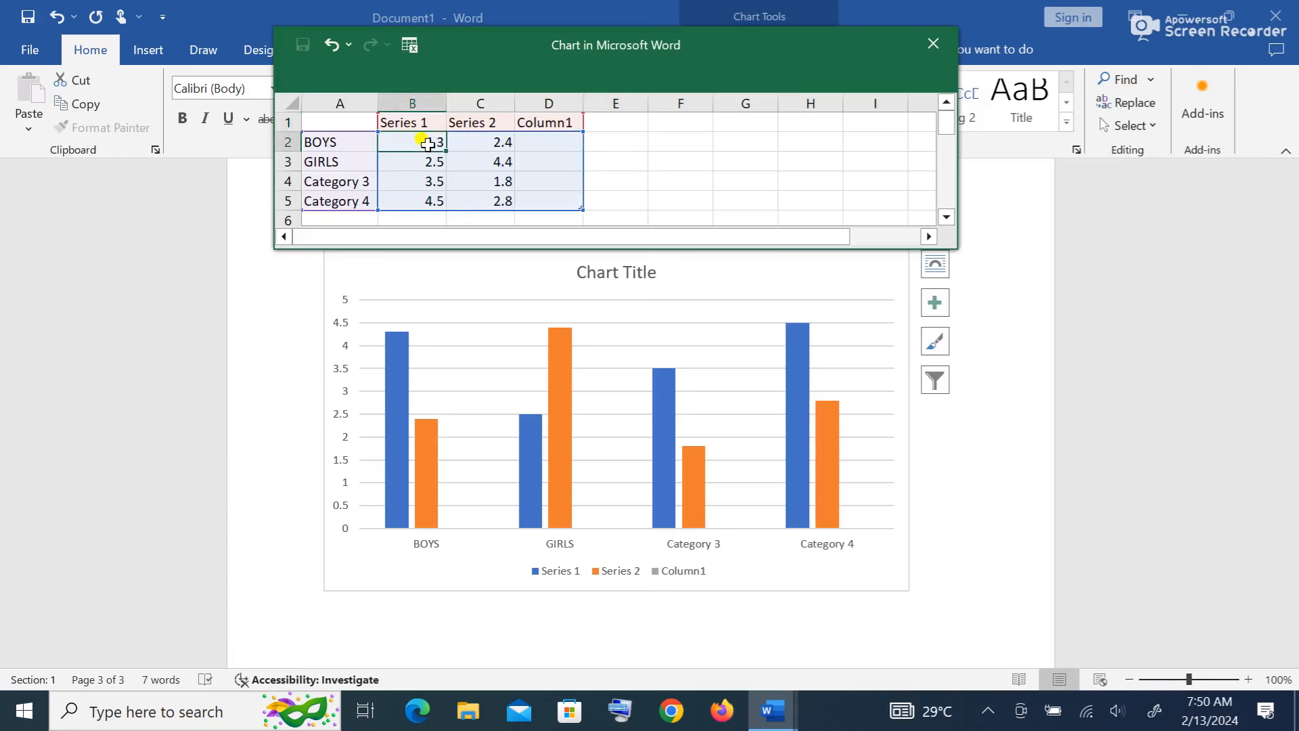
- Set the Series 1 values to 50 for BOYS, 30 for GIRLS, 25 for Category 3 and 40 for Category 4
type("50")
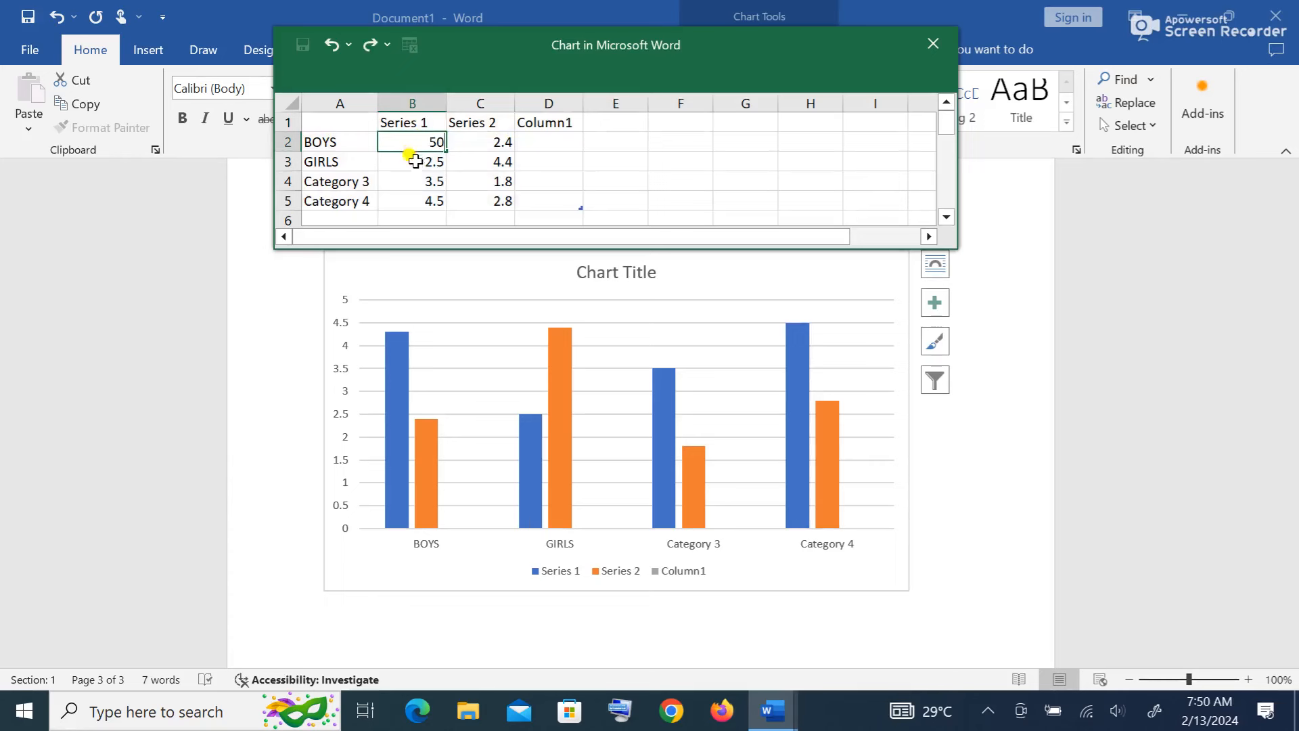
left_click(418, 163)
type("30")
left_click(428, 180)
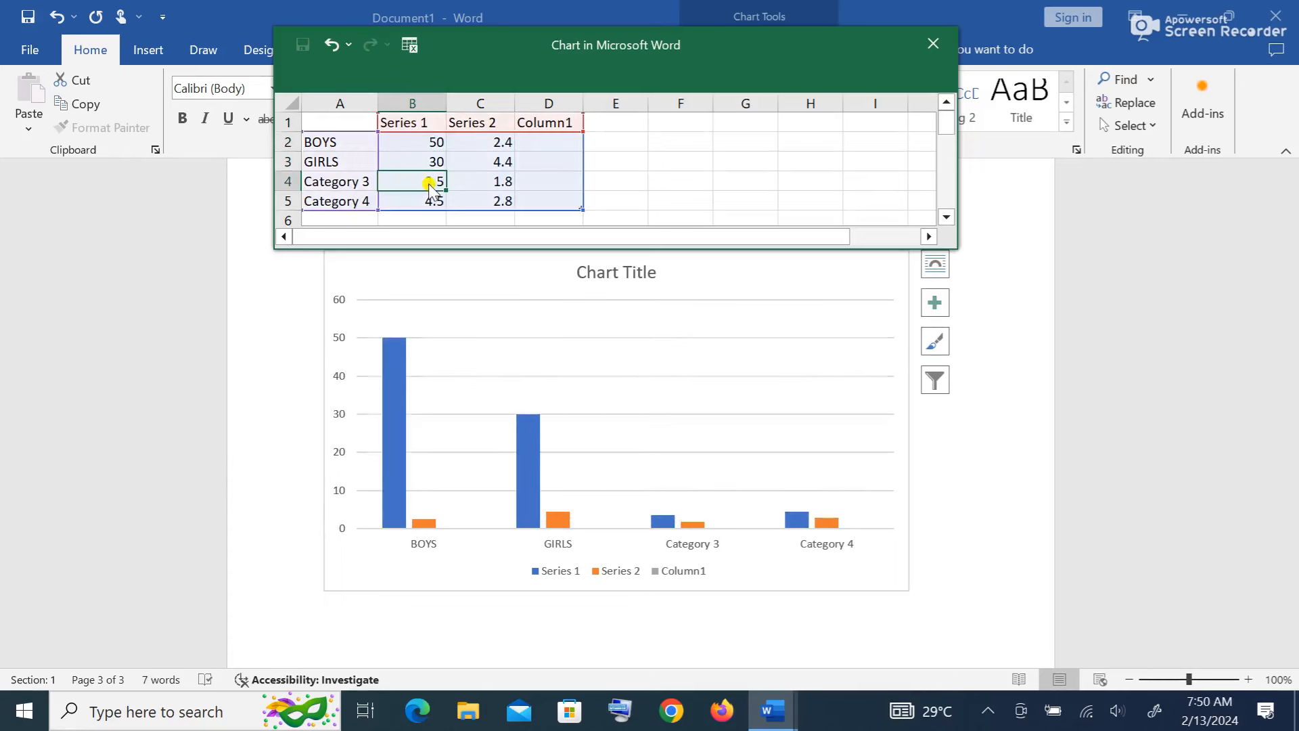
type("25")
left_click(424, 201)
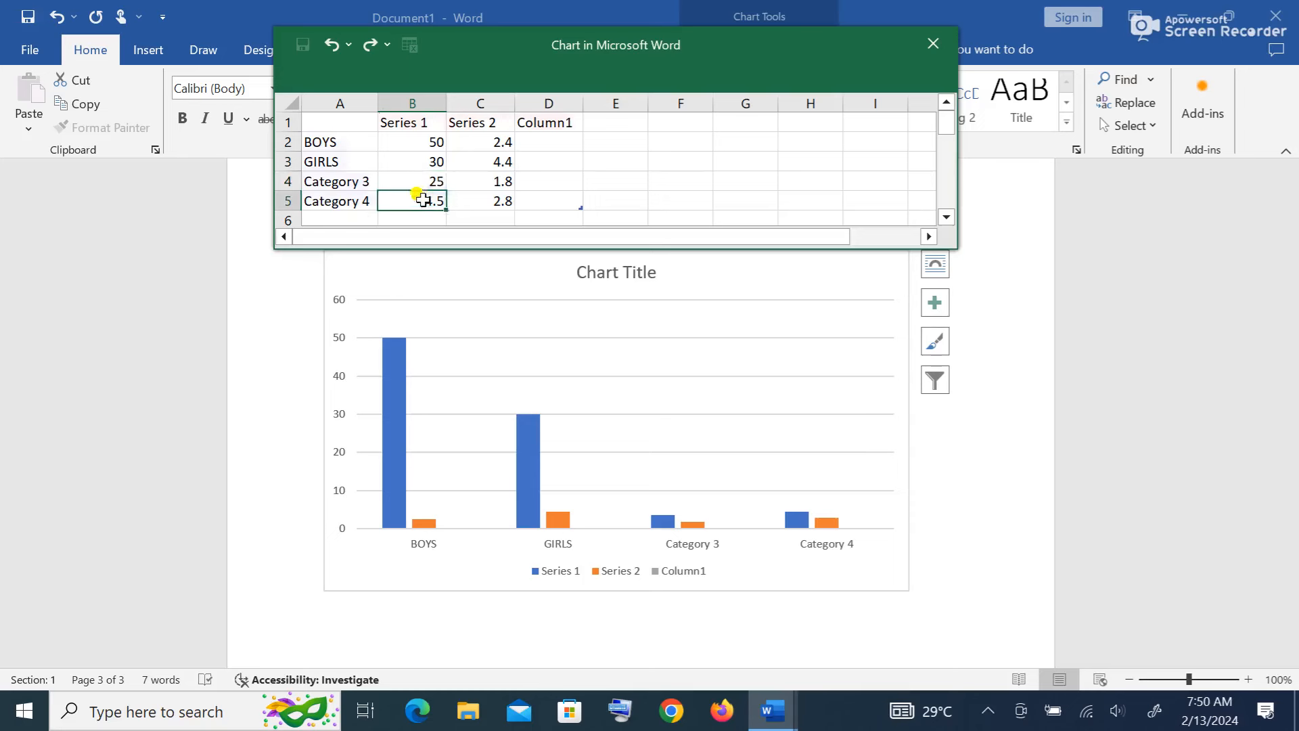
type("40")
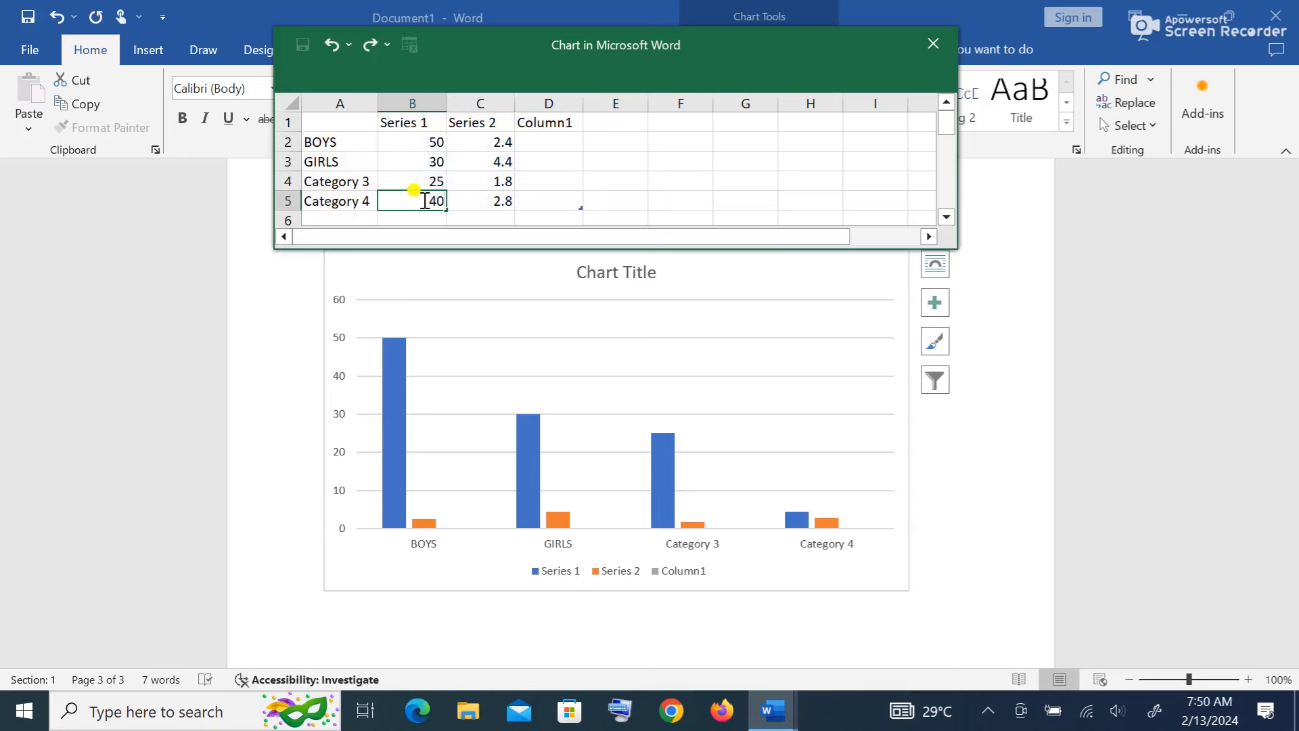
left_click(590, 197)
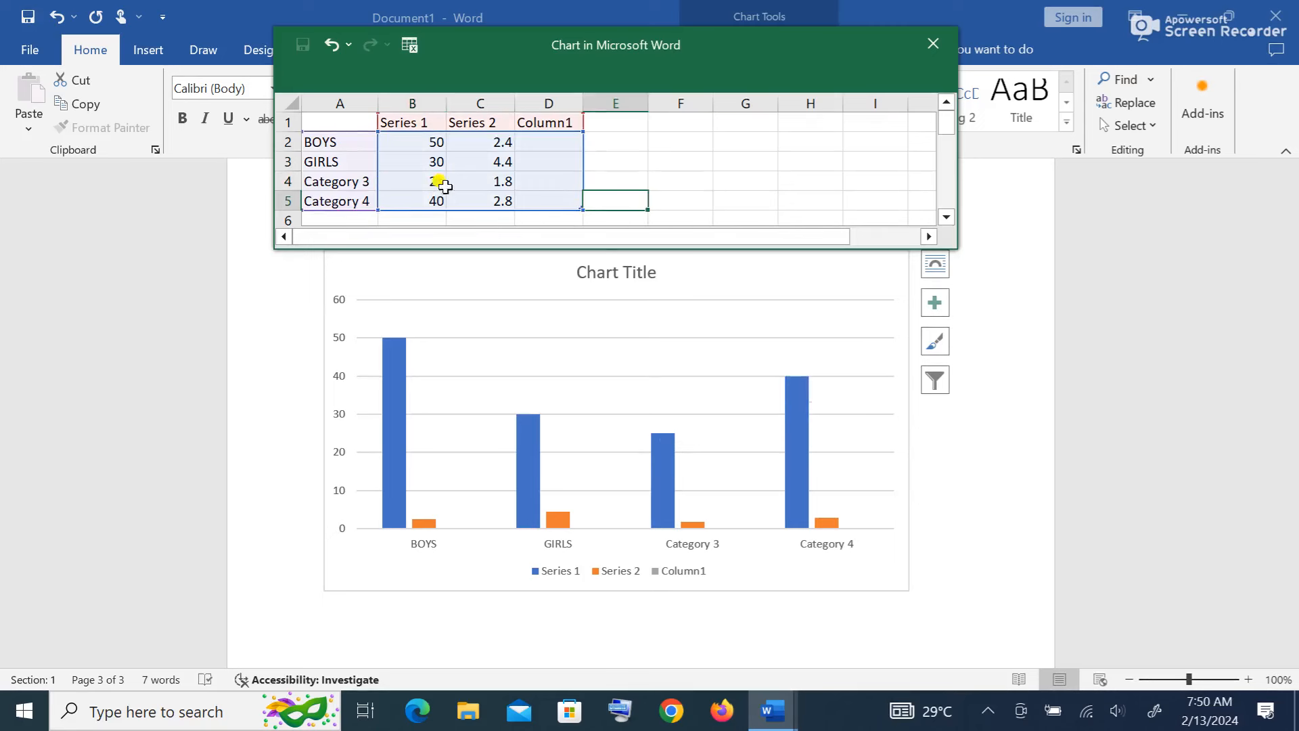
- Set the Series 2 values to 55, 29, 18 and 40 from BOYS down to Category 4, and close the data sheet
left_click(485, 143)
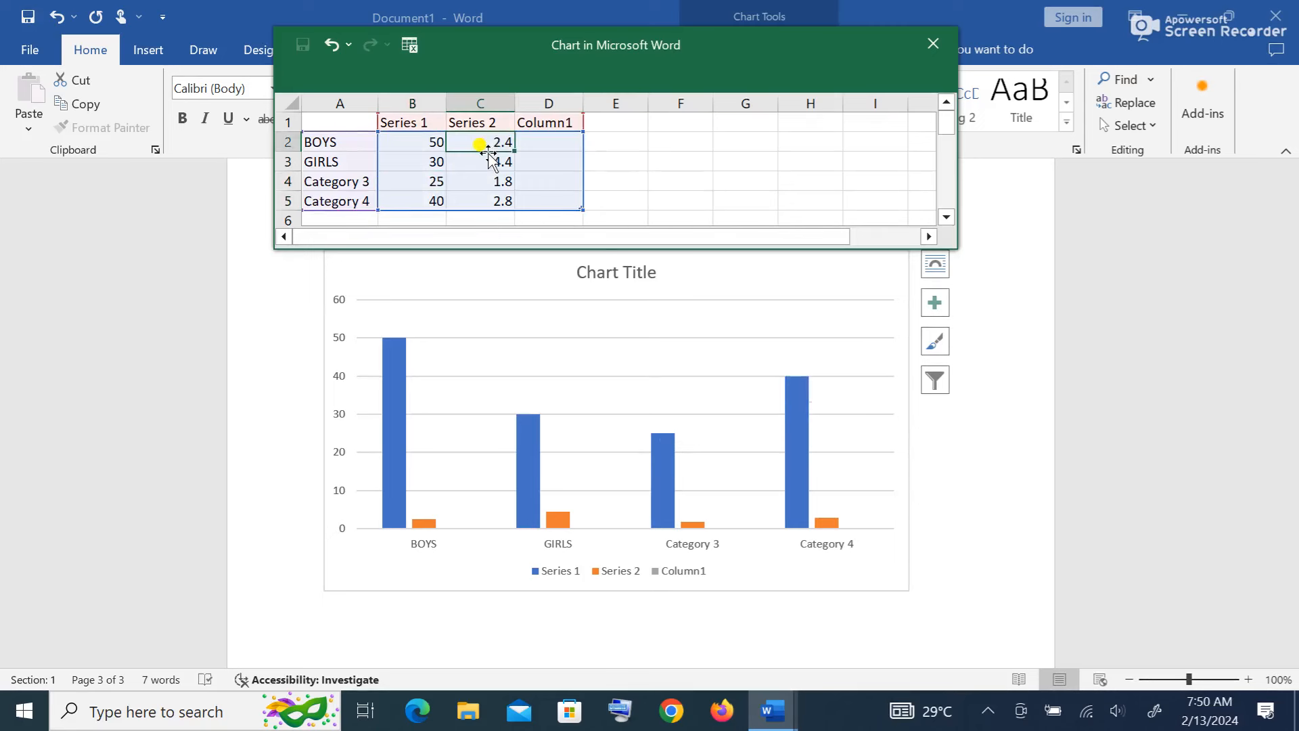
type("55")
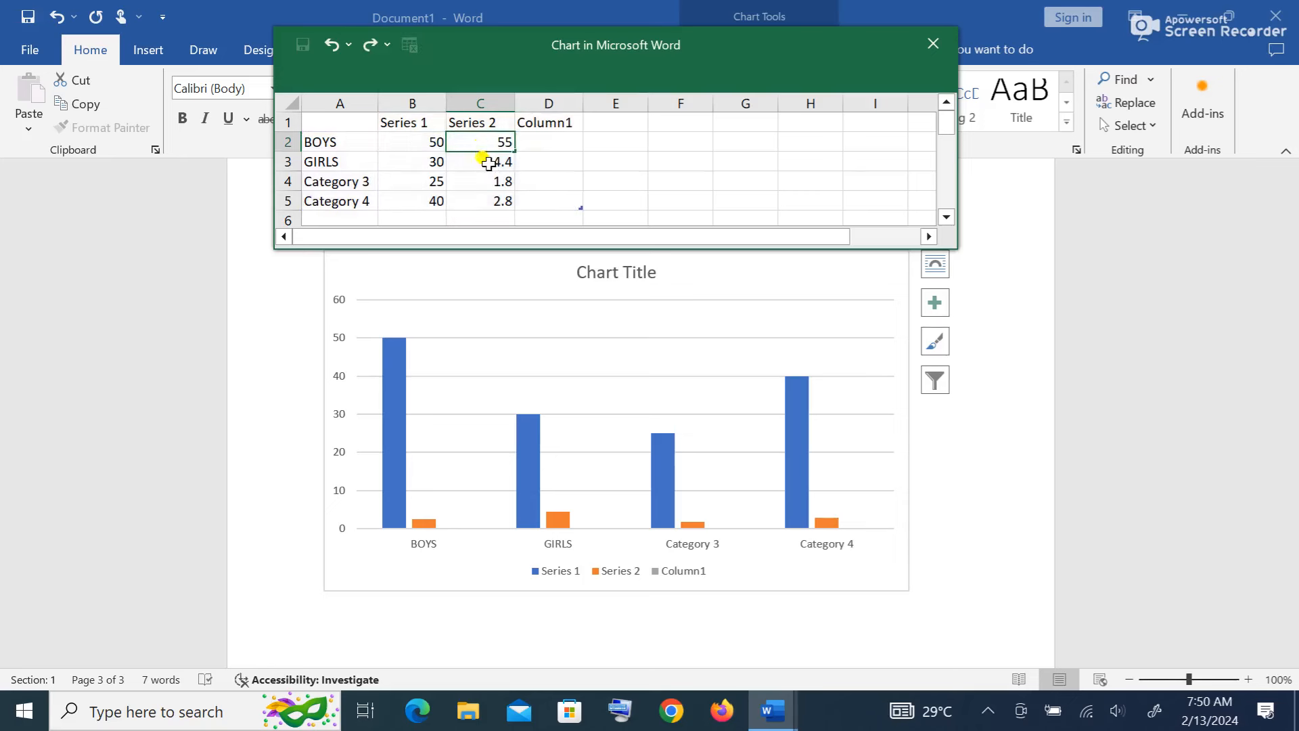
key("Return")
type("29")
key("Return")
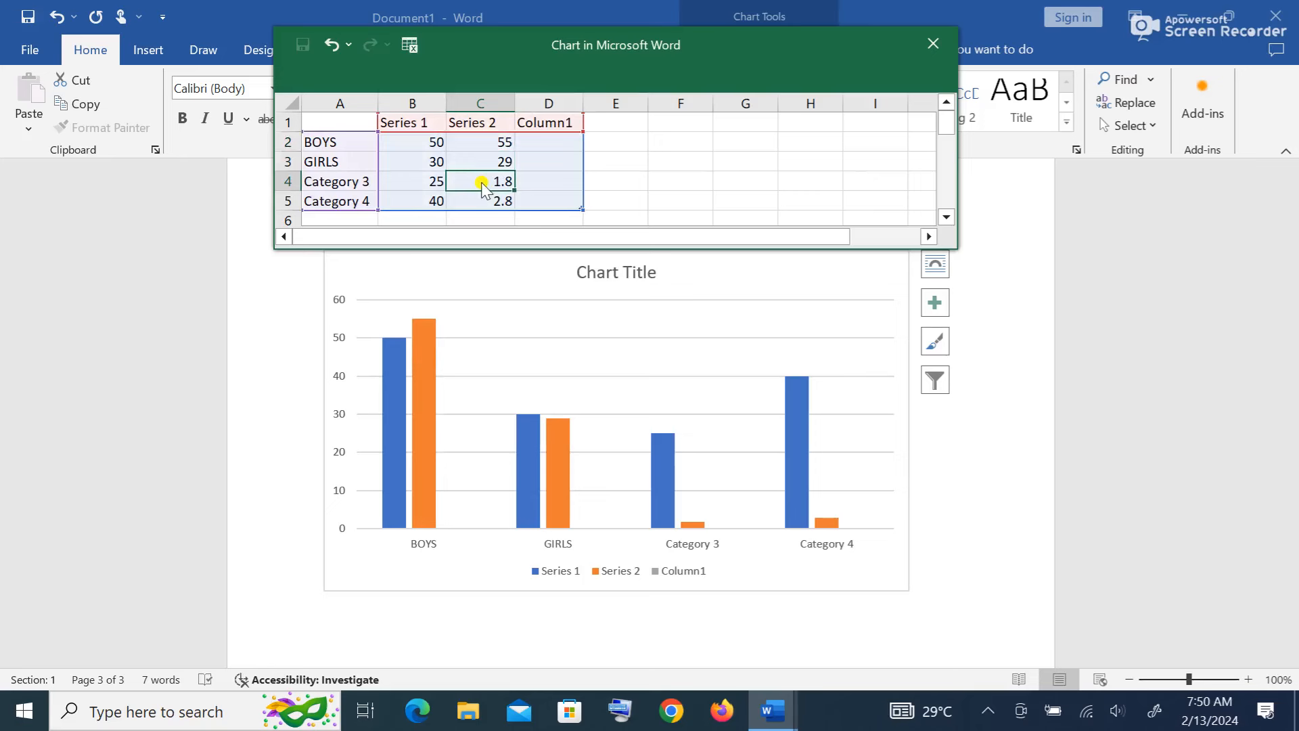
type("18")
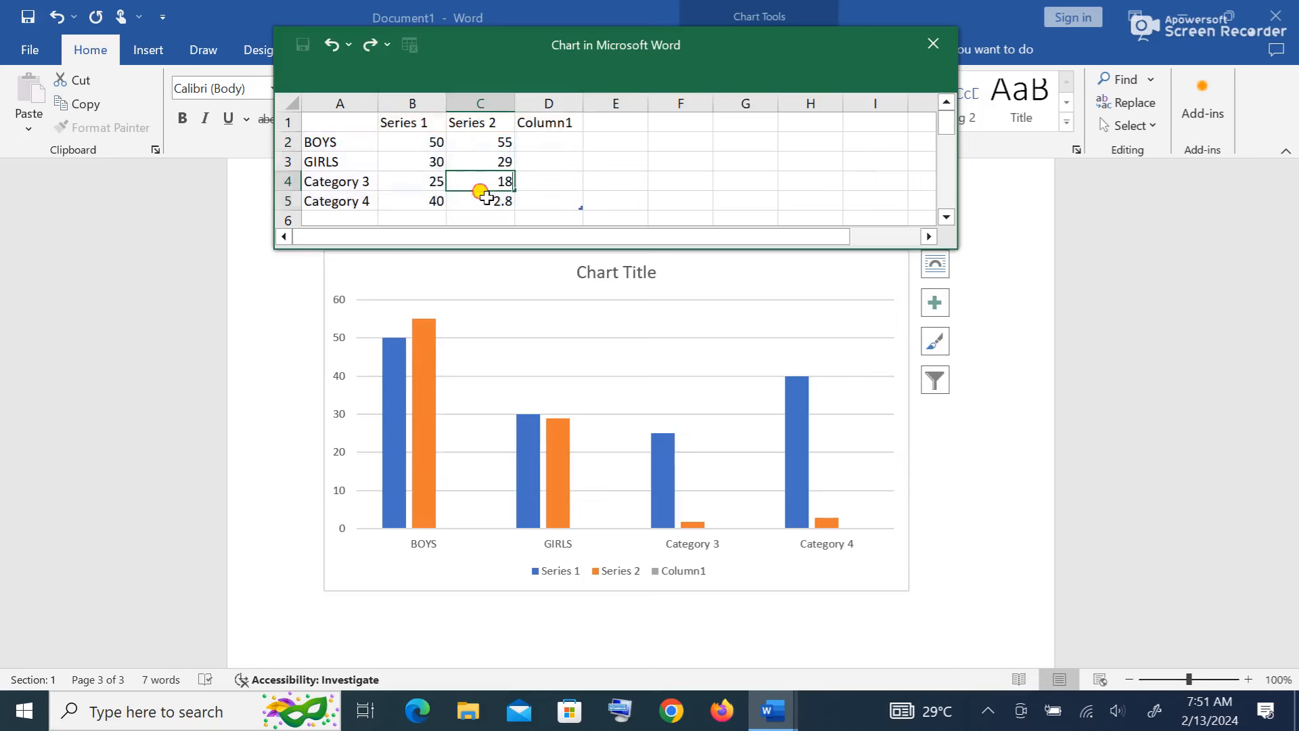
key("Return")
type("40")
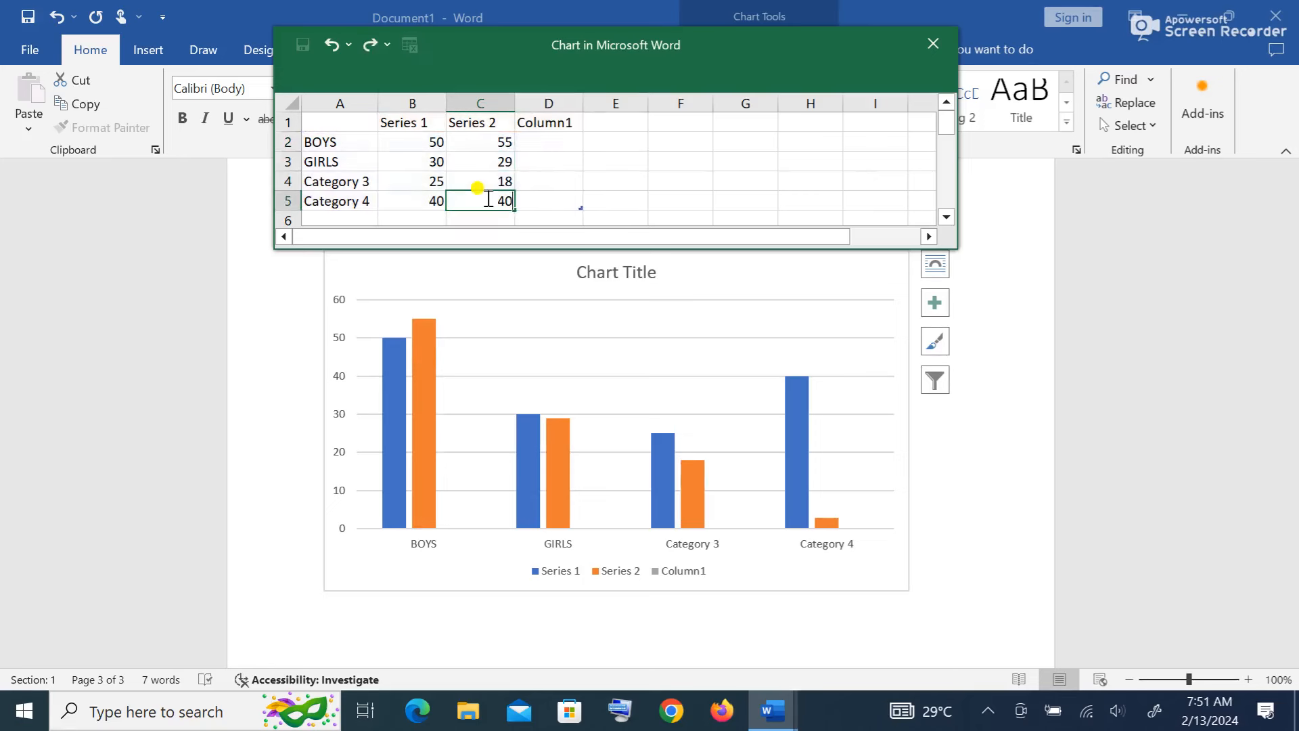
left_click(609, 180)
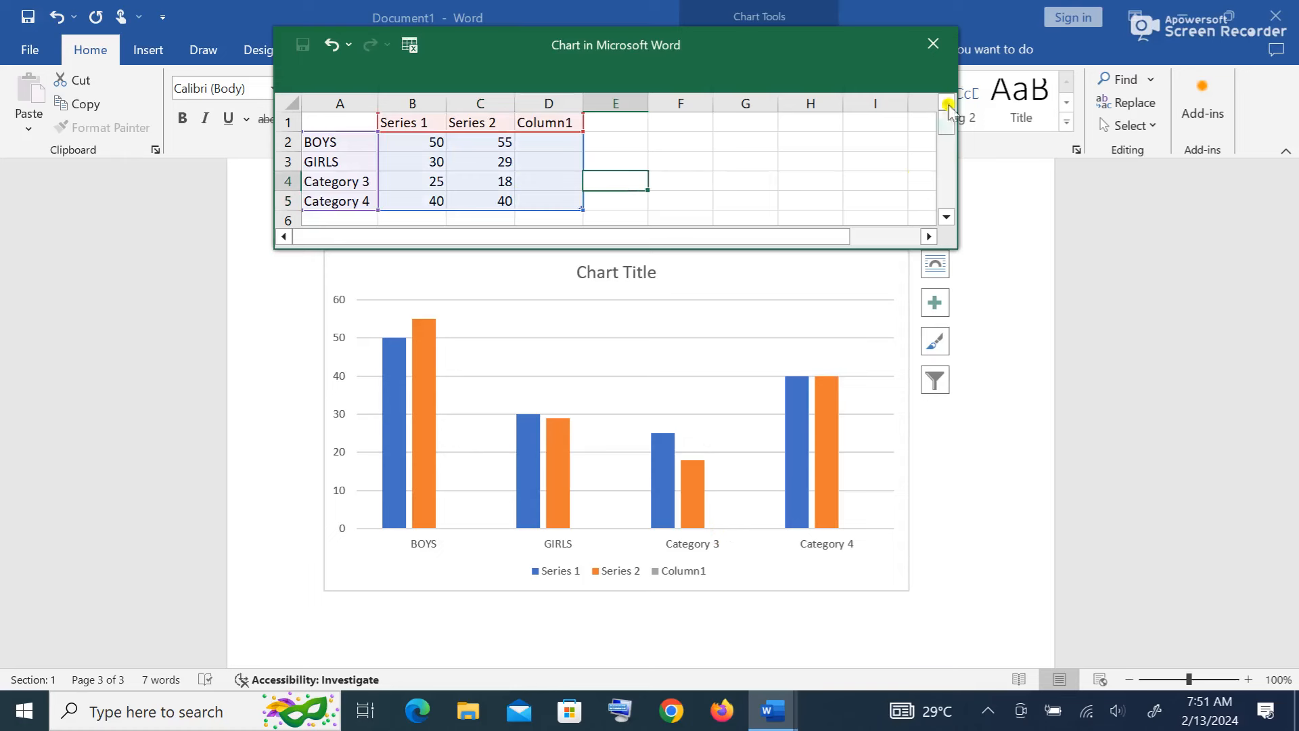
left_click(933, 43)
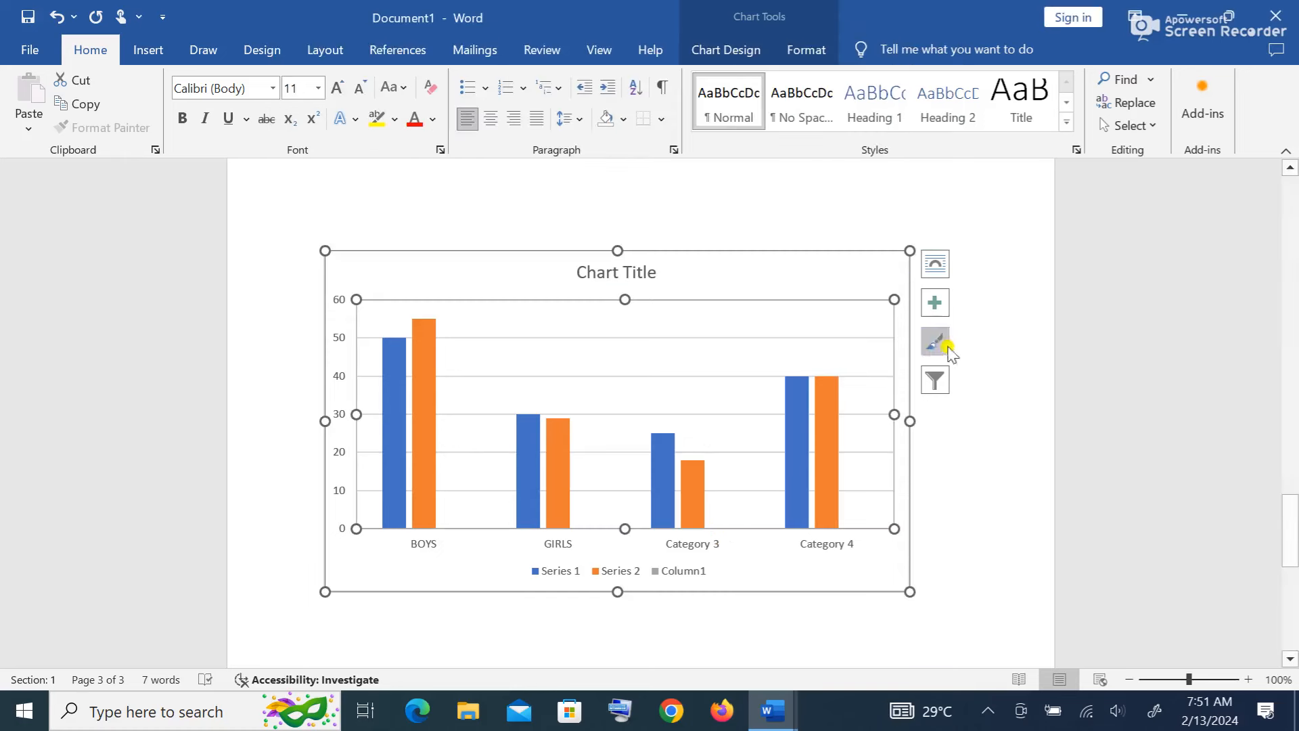
- Apply the third chart style, with horizontally striped columns and the legend under the title, to the column chart
left_click(944, 381)
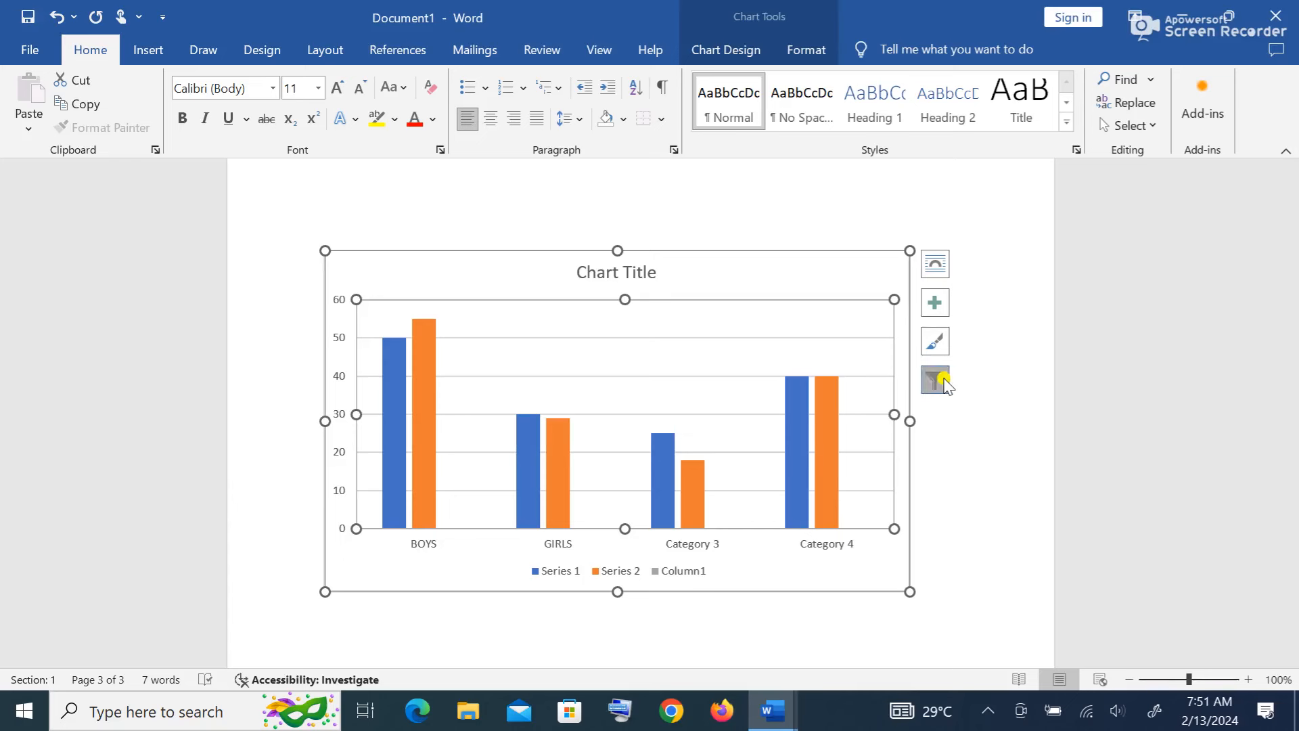
left_click(934, 341)
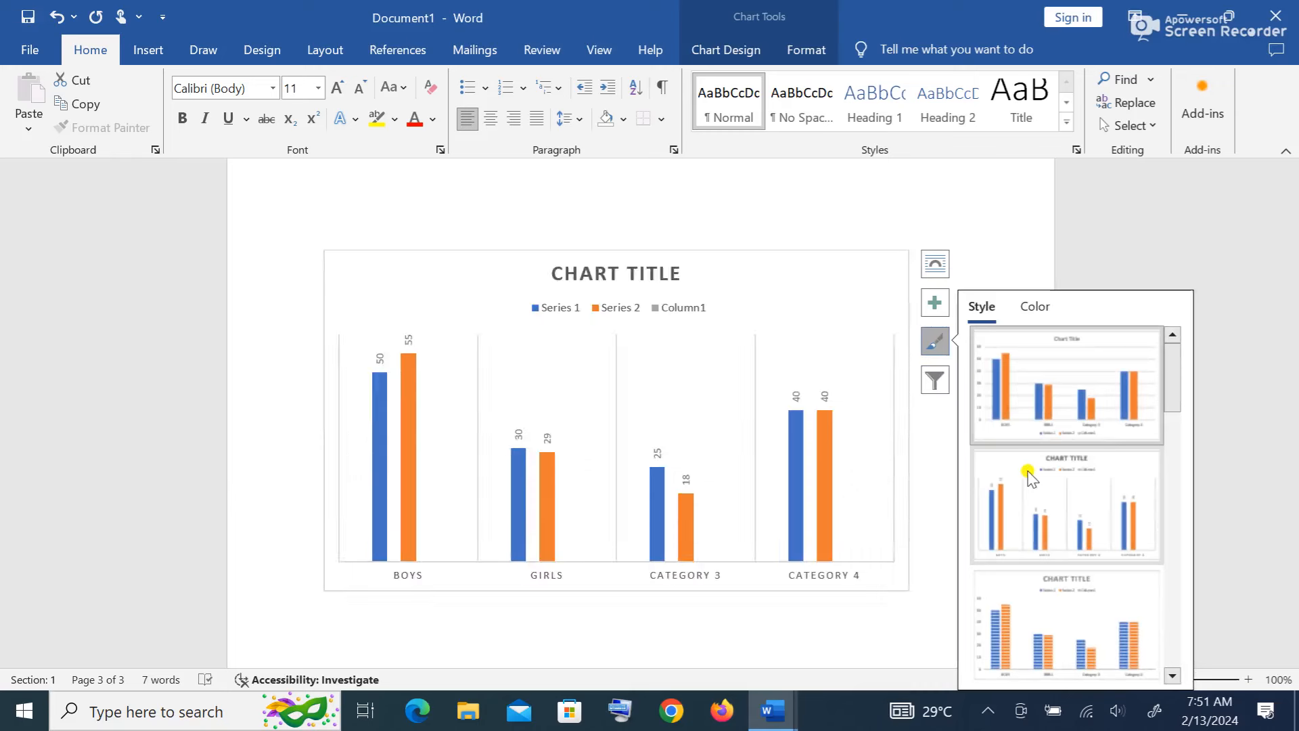
left_click(1051, 625)
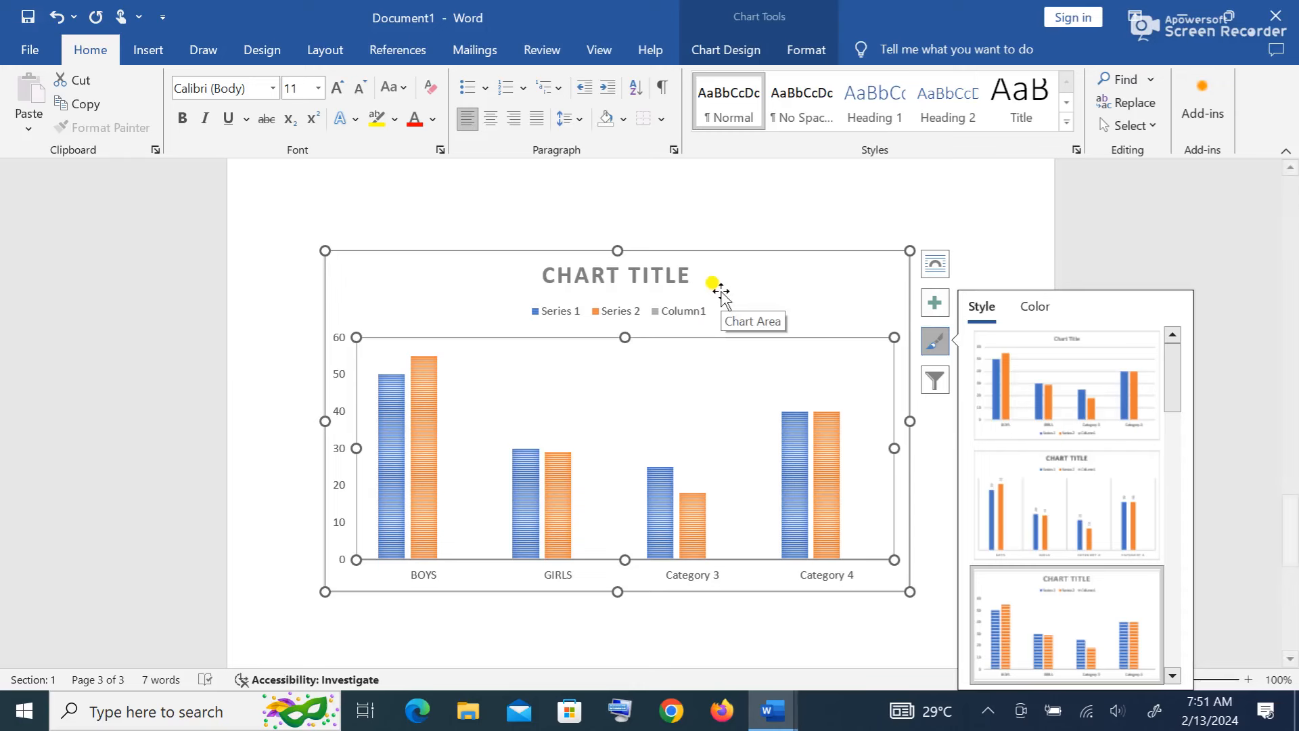
left_click(171, 52)
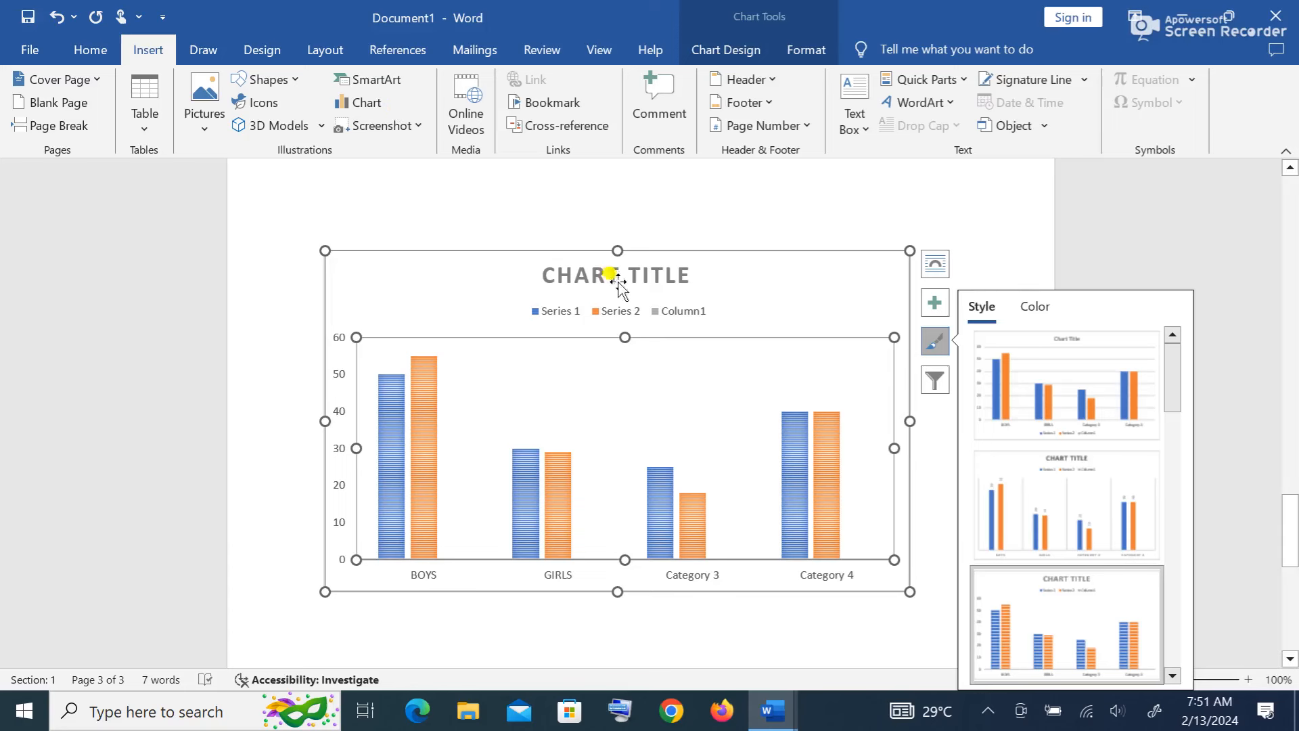
left_click(588, 272)
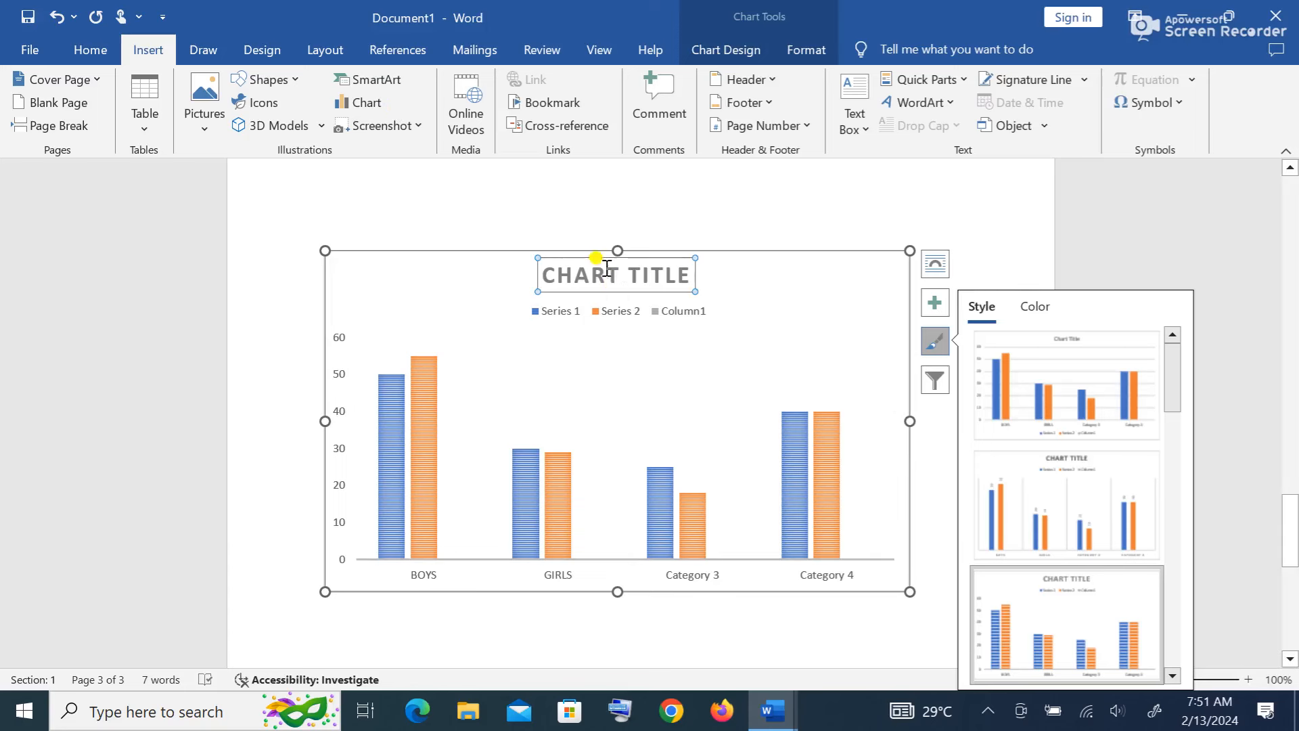
right_click(609, 389)
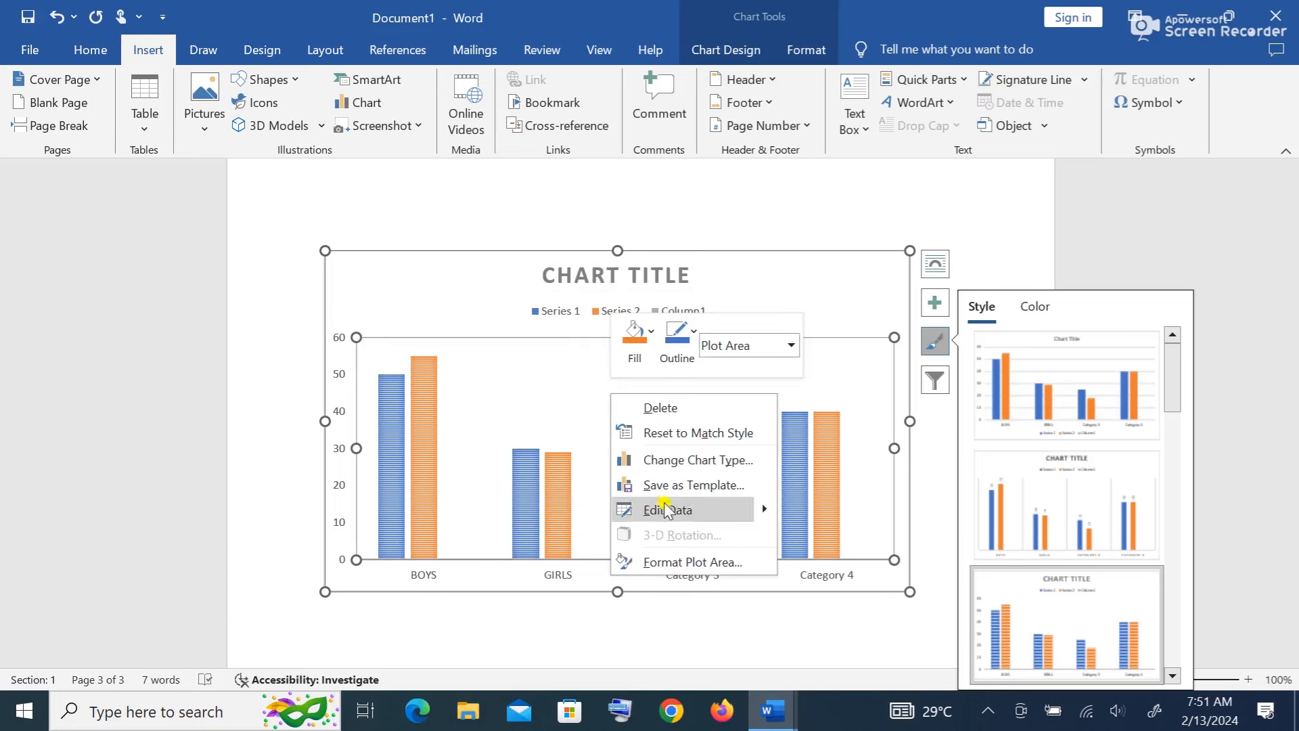
left_click(750, 517)
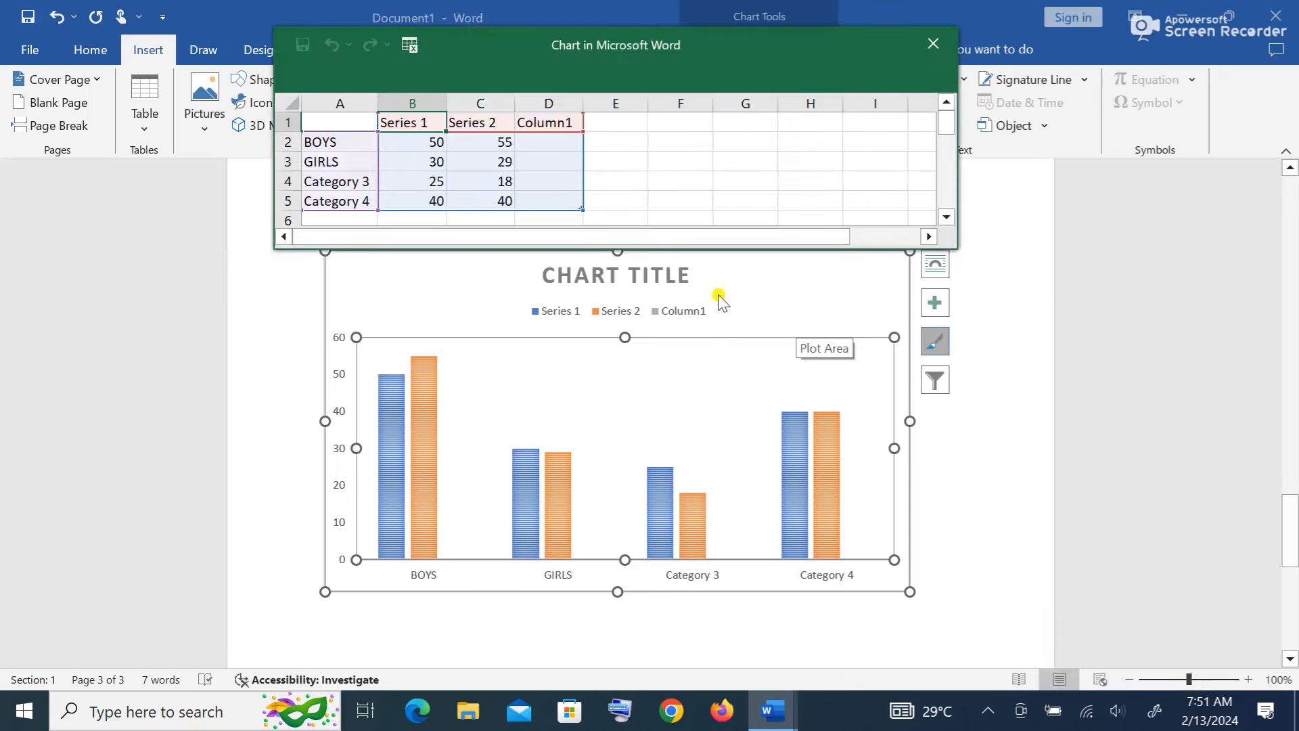
left_click(670, 275)
left_click(933, 46)
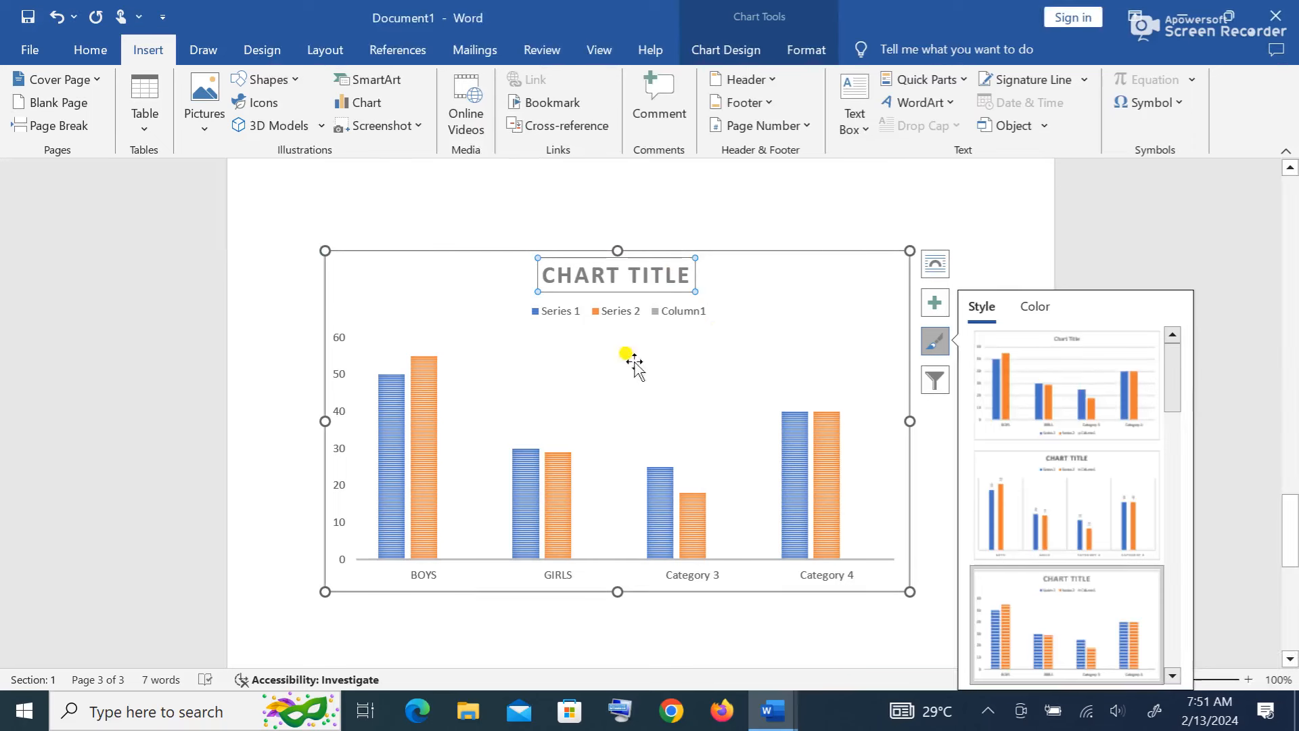
- Erase all of the placeholder text in the chart's title
left_click(662, 276)
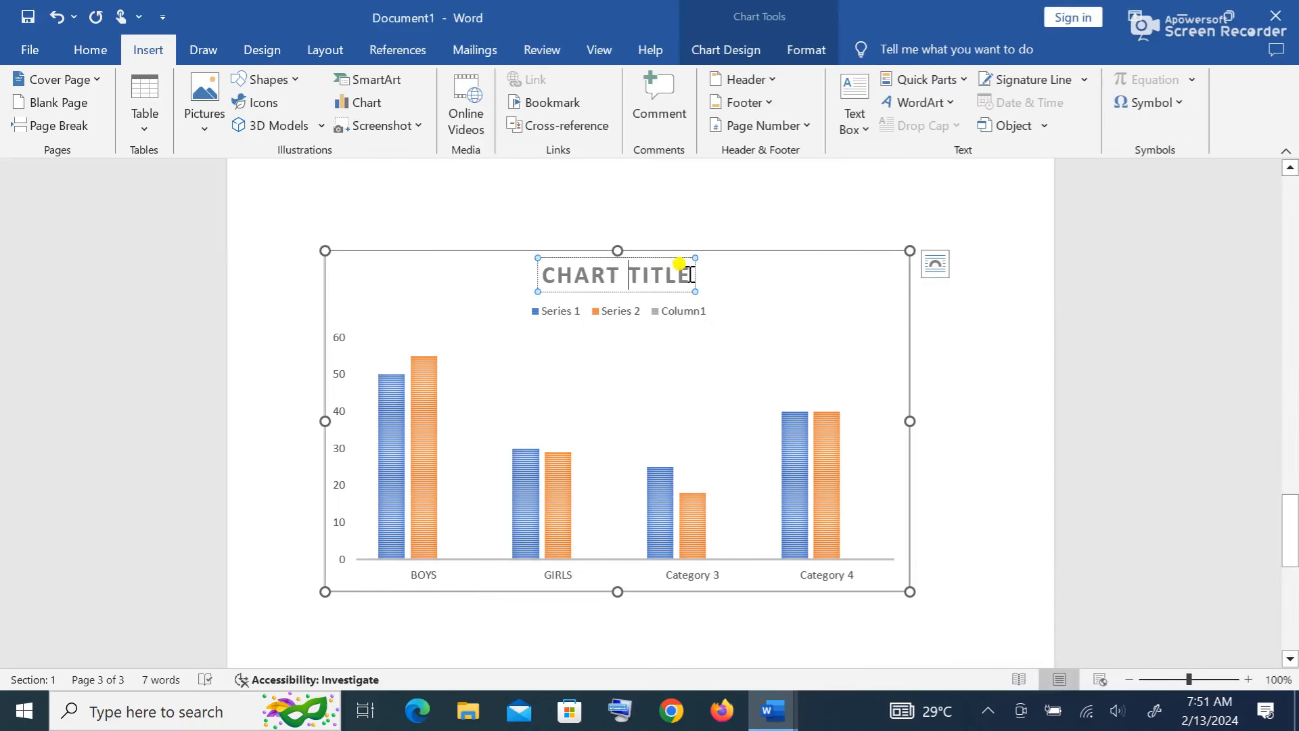
left_click(690, 274)
key("BackSpace")
key("BackSpace")
key("BackSpace")
key("BackSpace")
key("BackSpace")
key("BackSpace")
key("BackSpace")
key("BackSpace")
key("BackSpace")
key("BackSpace")
key("BackSpace")
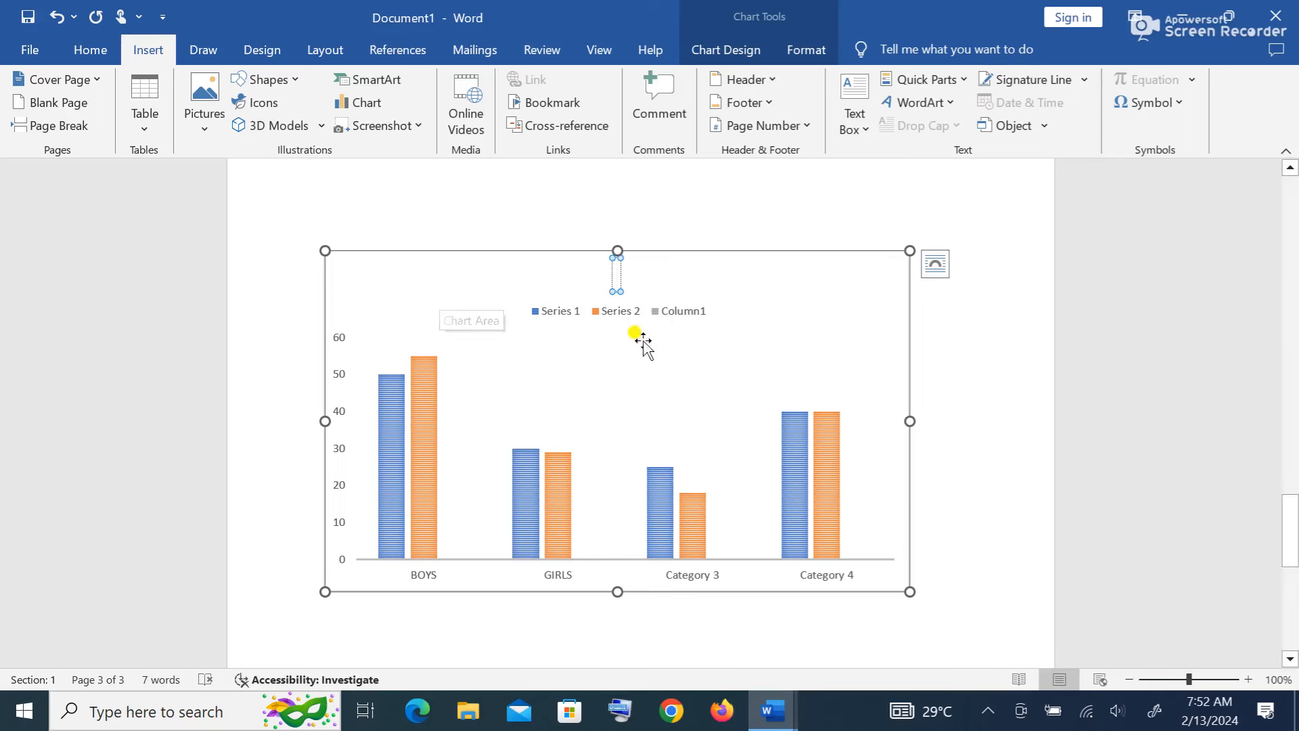
- Leave a blank line below the chart and write the text "ALT + 155"
scroll(641, 343, "down", 2)
left_click(931, 504)
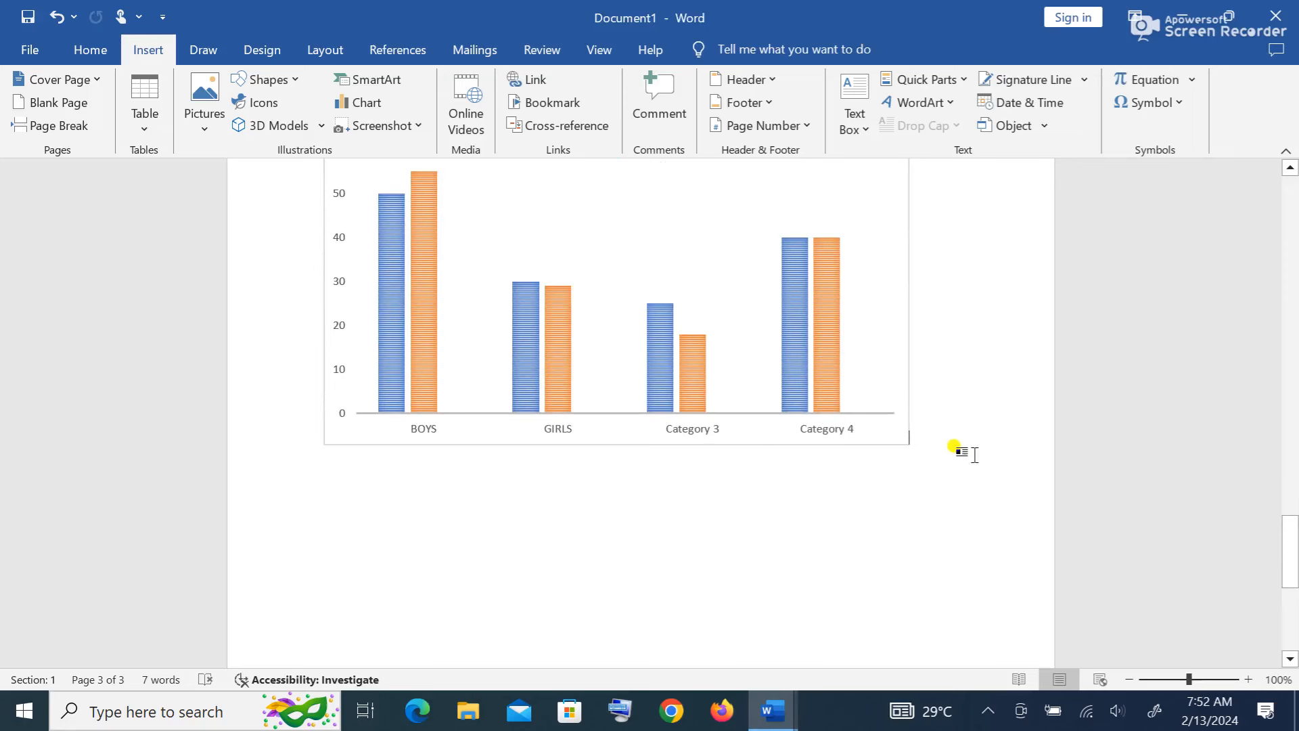
key("Return")
key("Return")
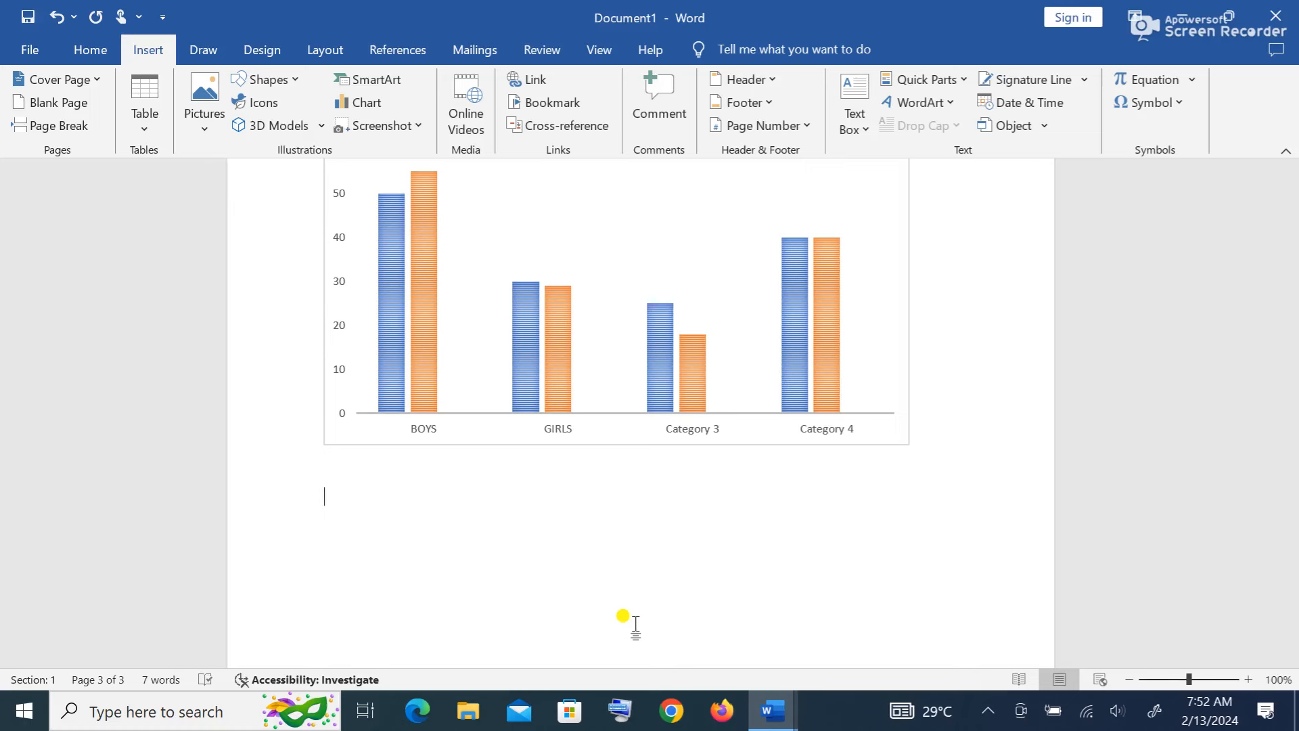
type("ALT +")
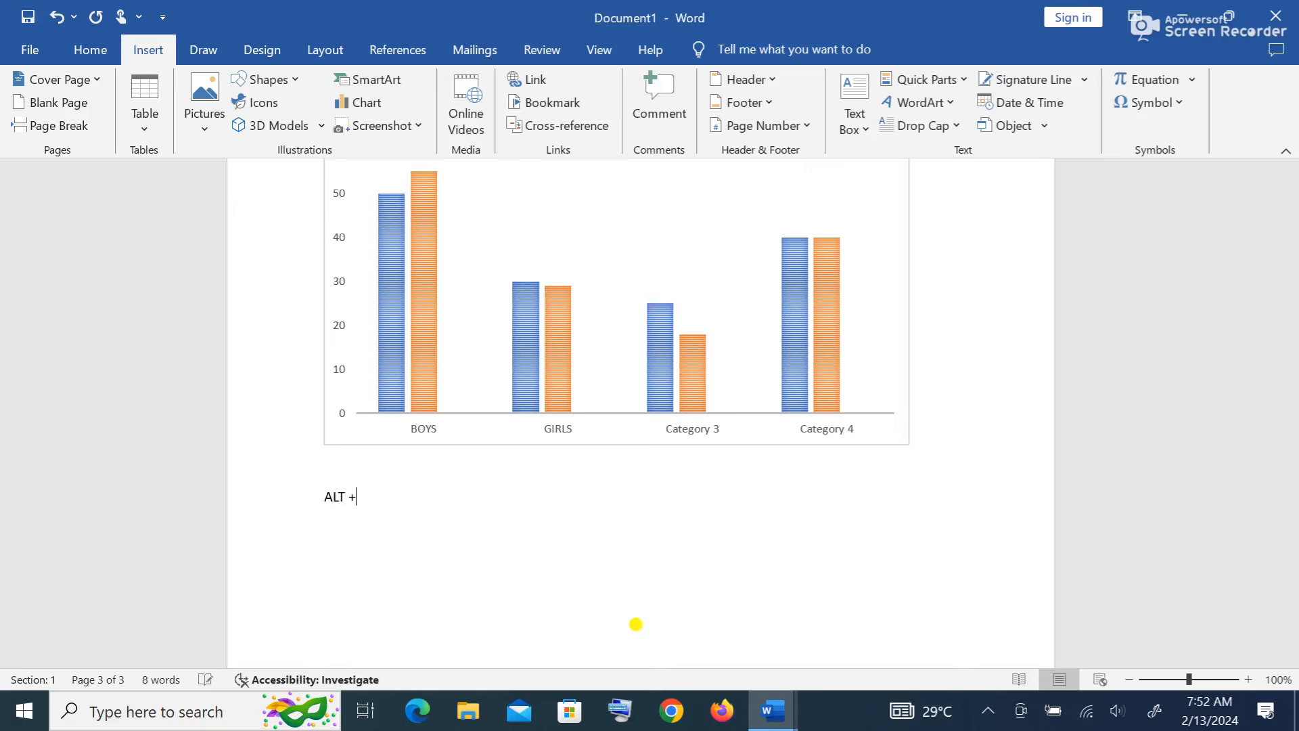
type(" 155")
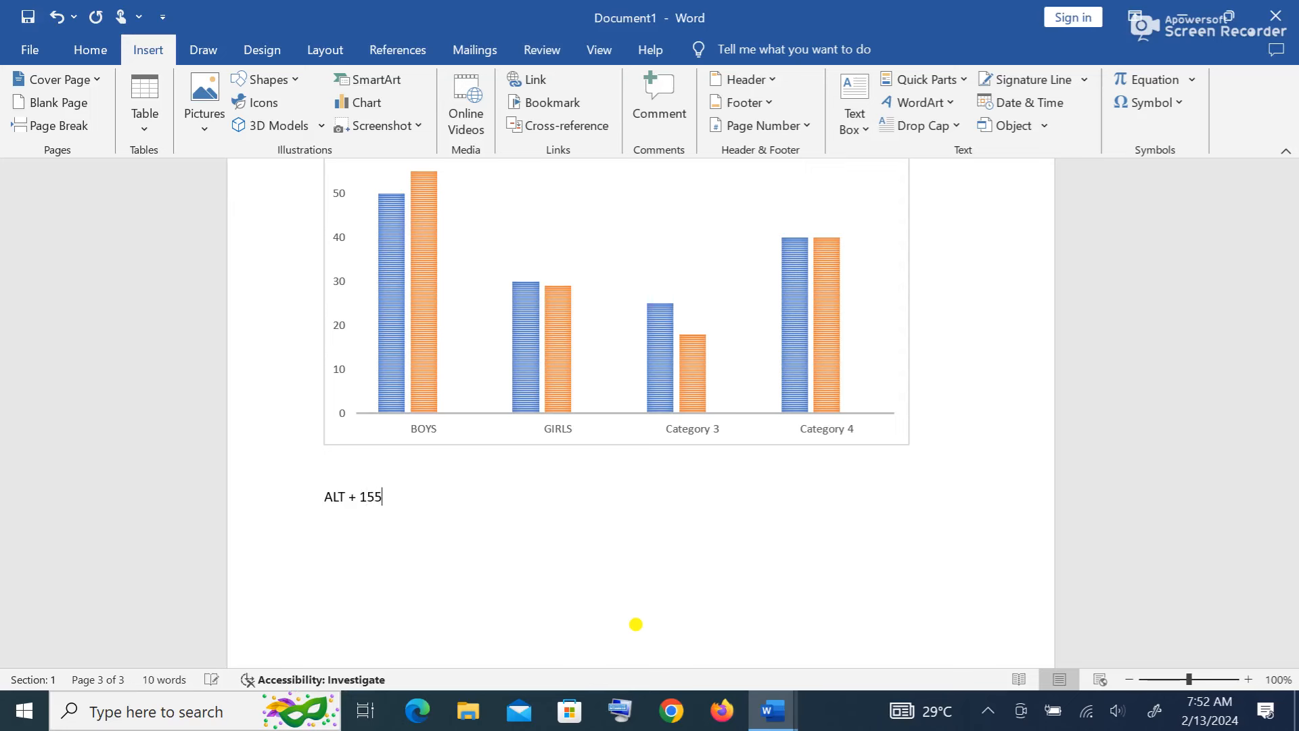
- Insert a new equation on the line below "ALT + 155" and enter the ¢ sign in it
key("Return")
key("alt+equal")
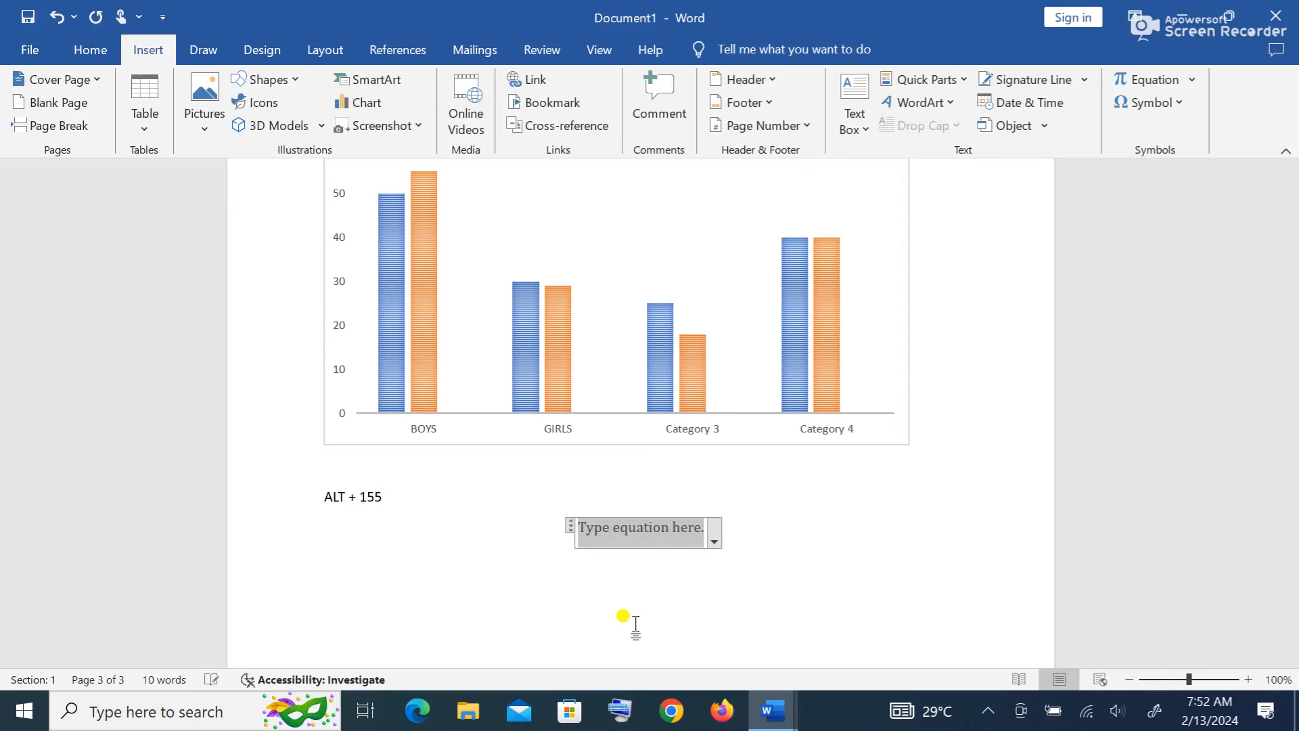
type("¢")
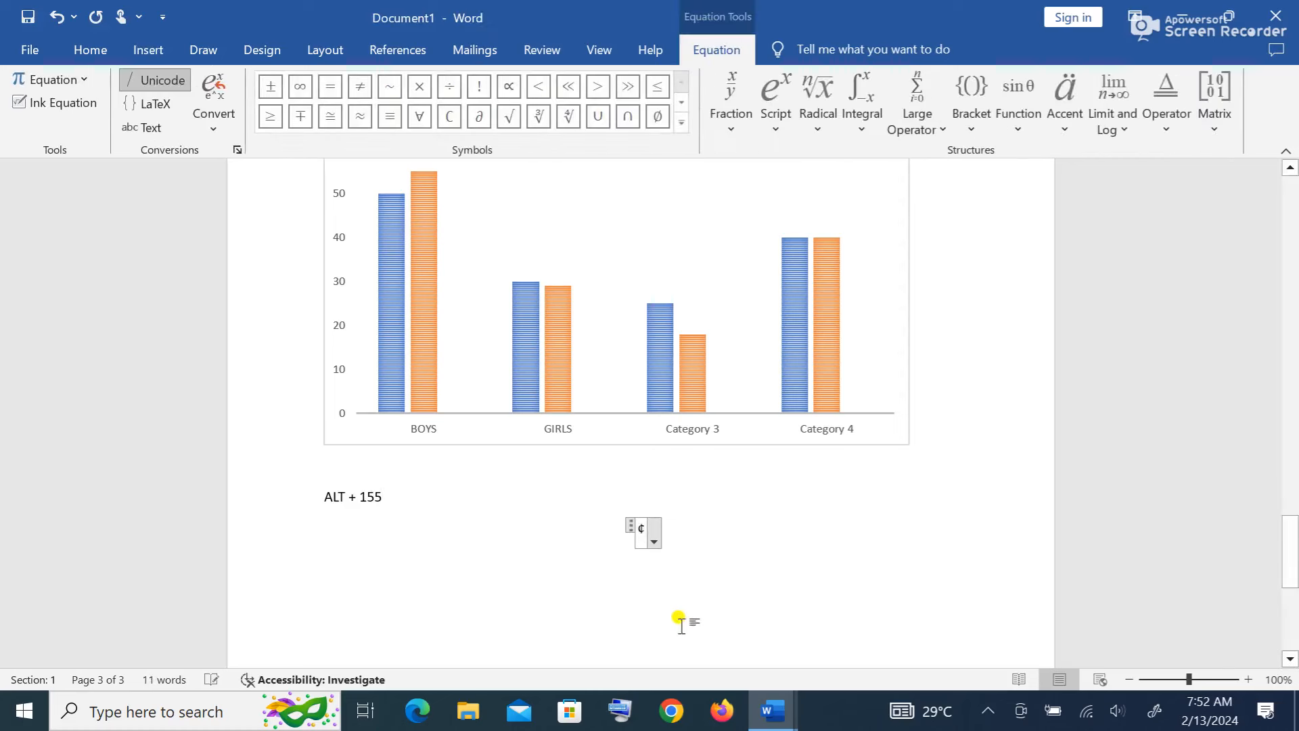
- Select the ¢ sign in the equation and enlarge its font size to 36
left_click(638, 551)
left_click_drag(649, 527, 640, 529)
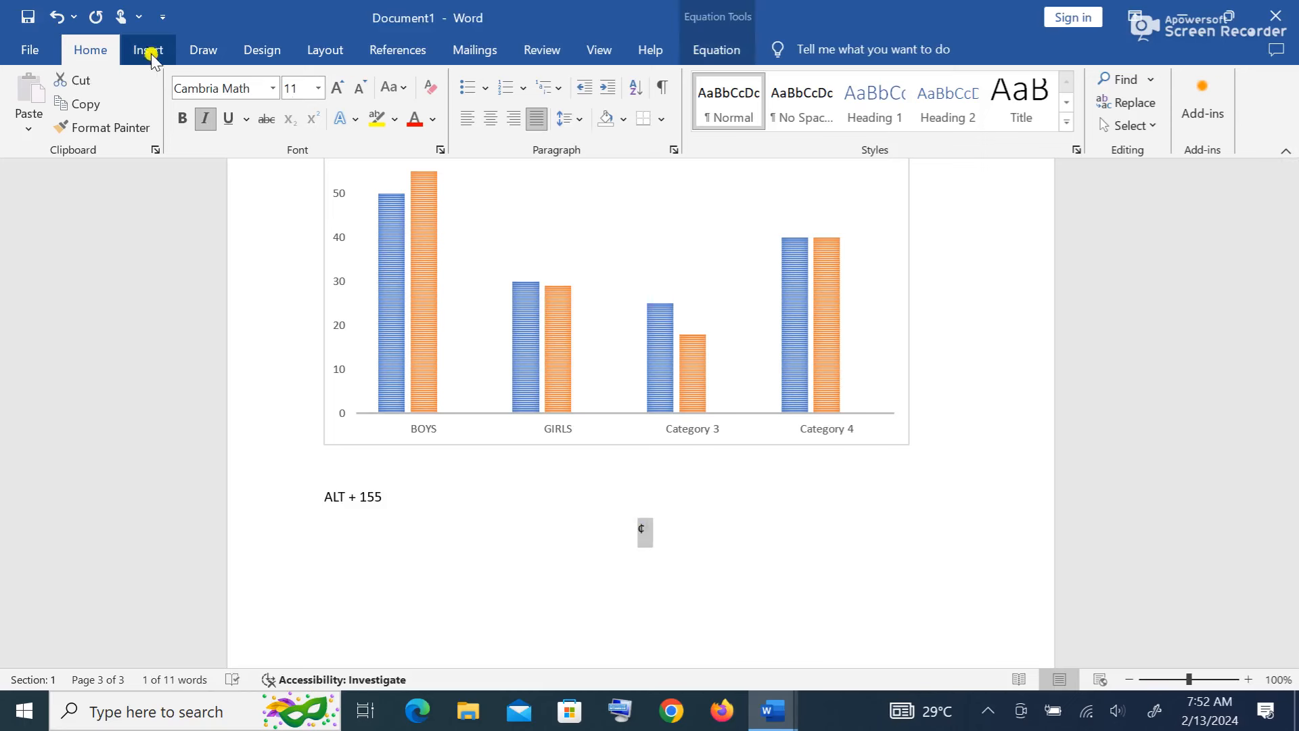
left_click(341, 88)
left_click(340, 89)
left_click(340, 88)
left_click(340, 88)
left_click(341, 91)
left_click(341, 92)
left_click(341, 91)
left_click(342, 91)
left_click(342, 91)
left_click(342, 92)
left_click(742, 561)
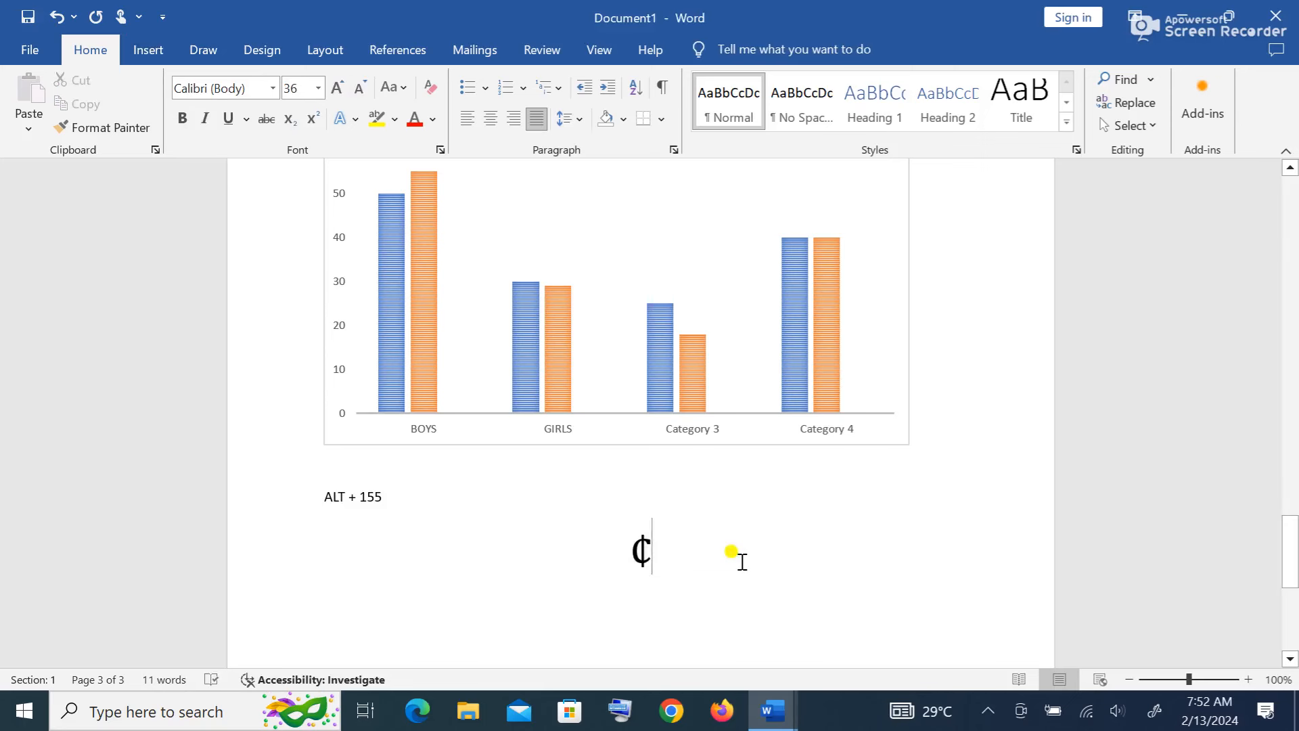
- Add a second ¢ sign after the first in the equation and start a new line below it
key("Left")
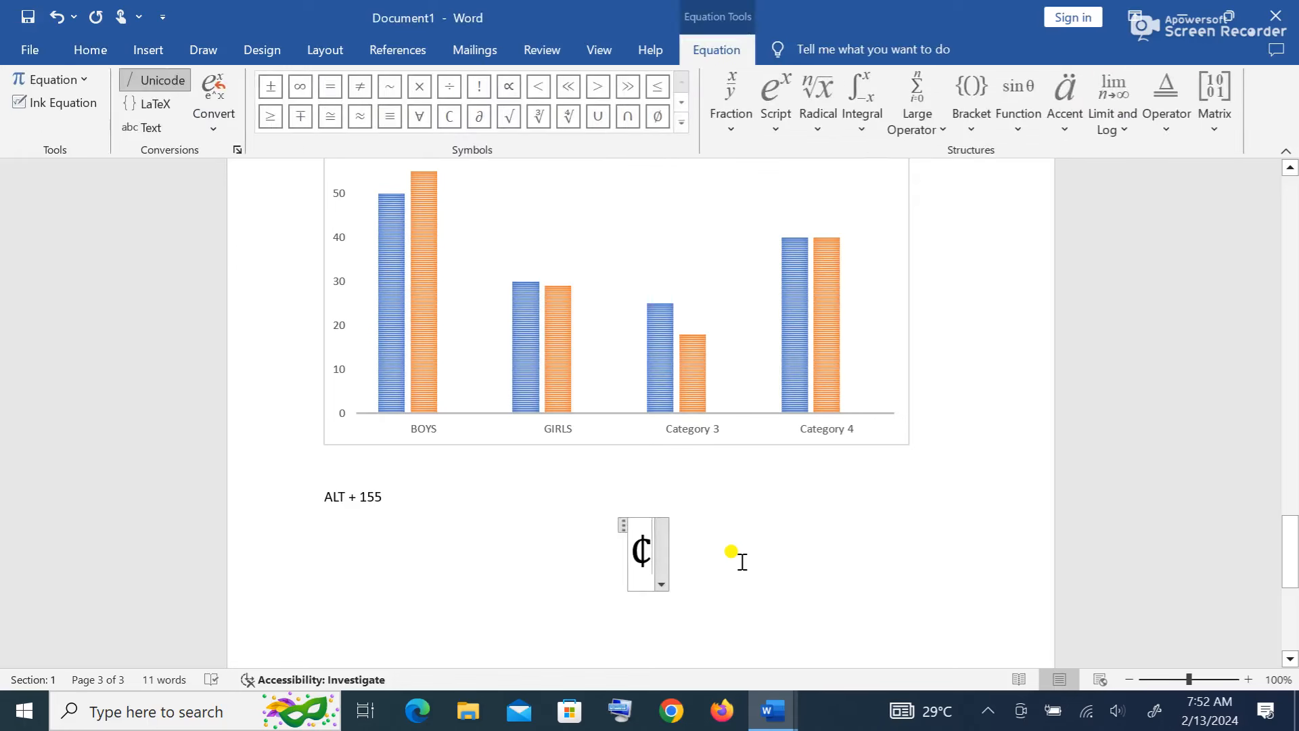
type("¢")
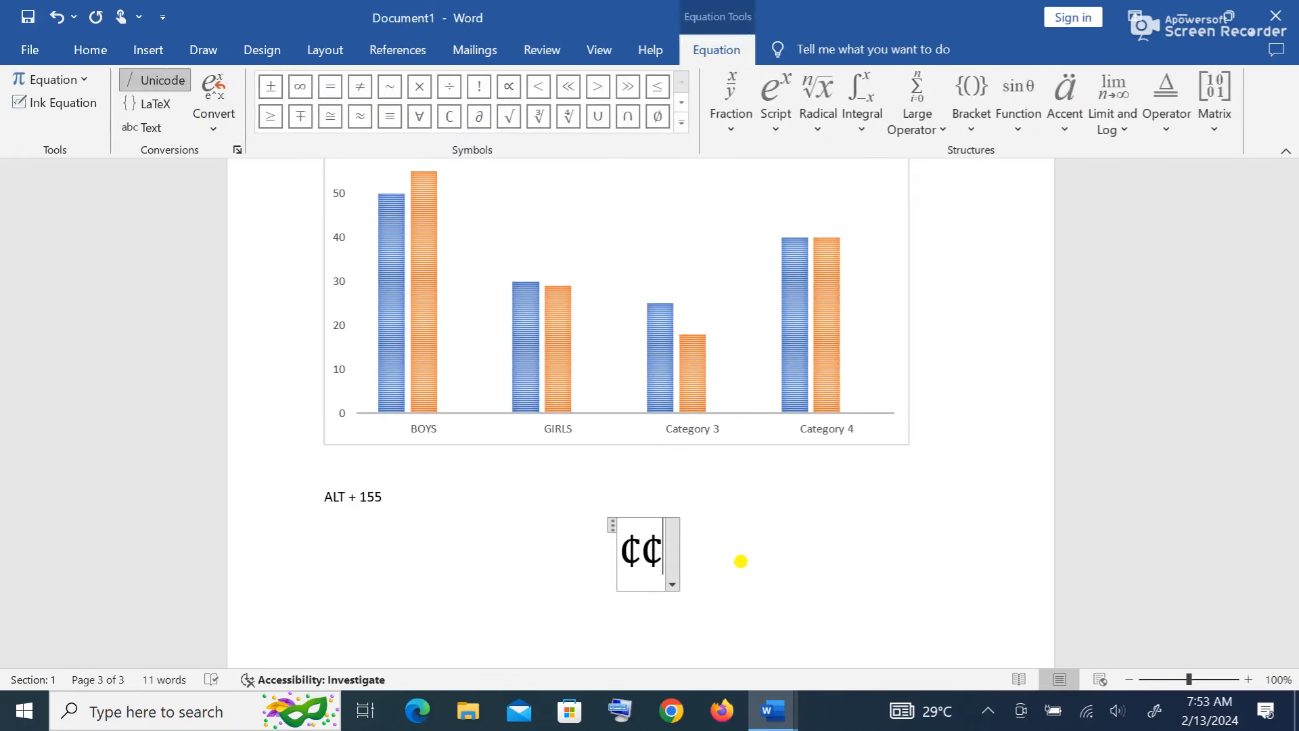
left_click(739, 604)
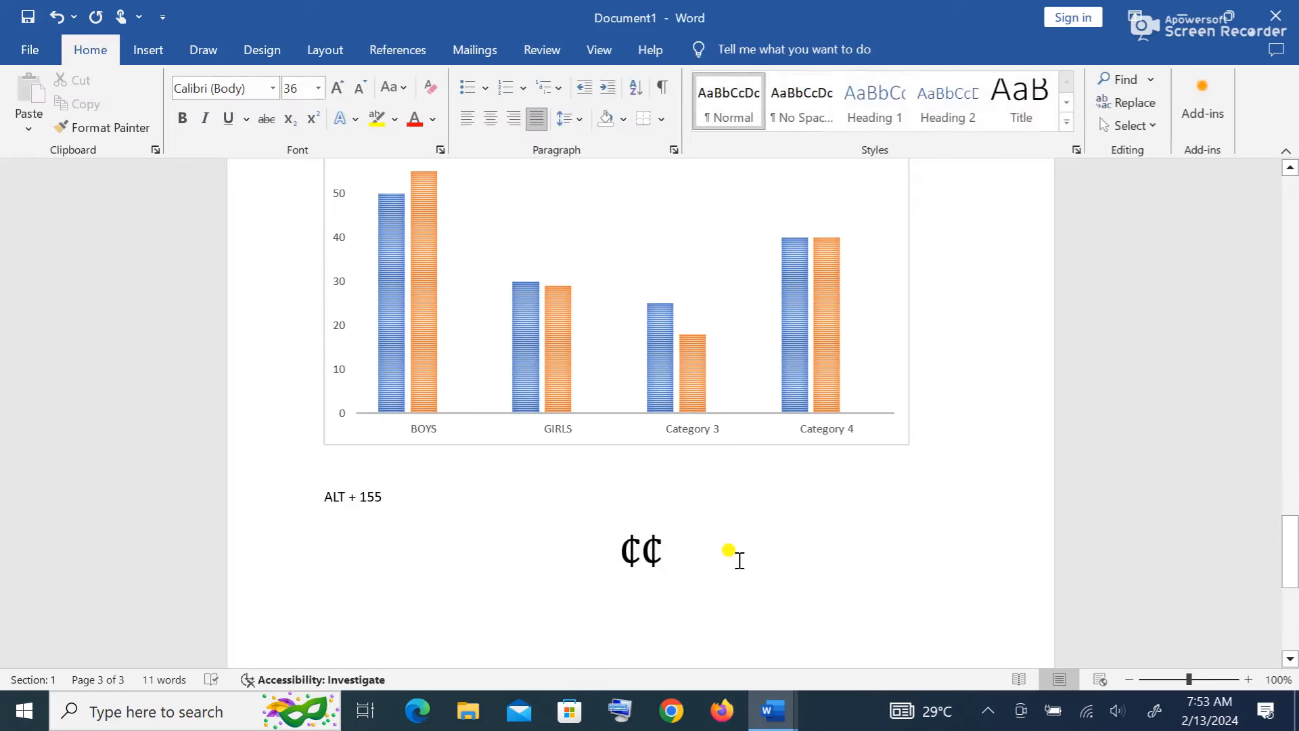
key("Return")
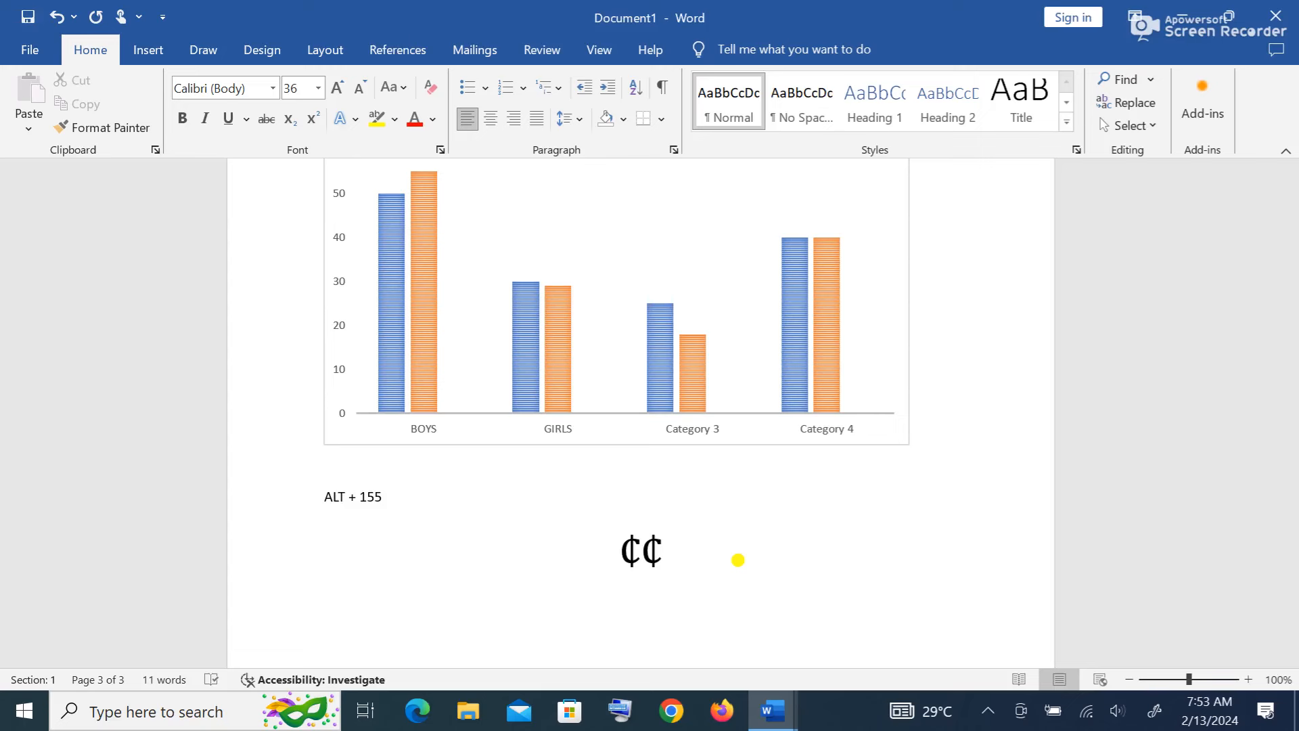
left_click(159, 52)
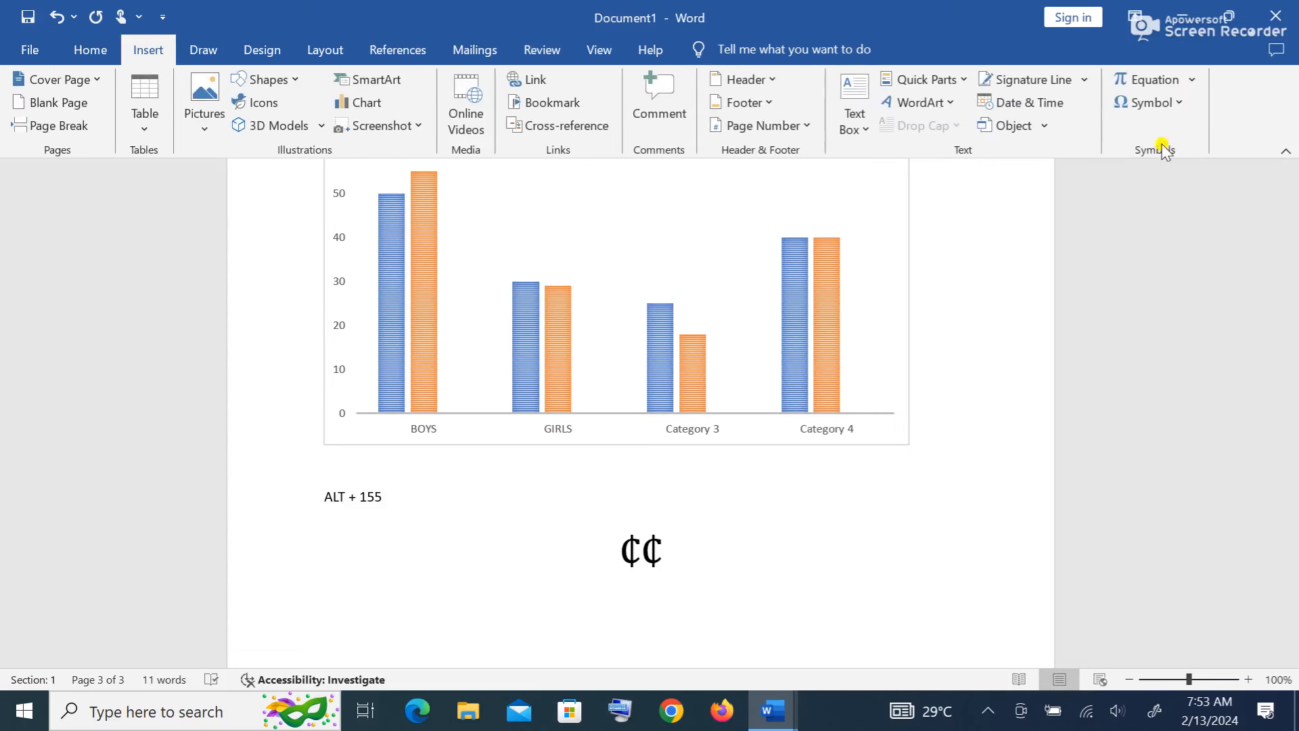
- Browse the full symbol collection for normal text beyond the currency symbols, and close it without inserting anything
left_click(1182, 103)
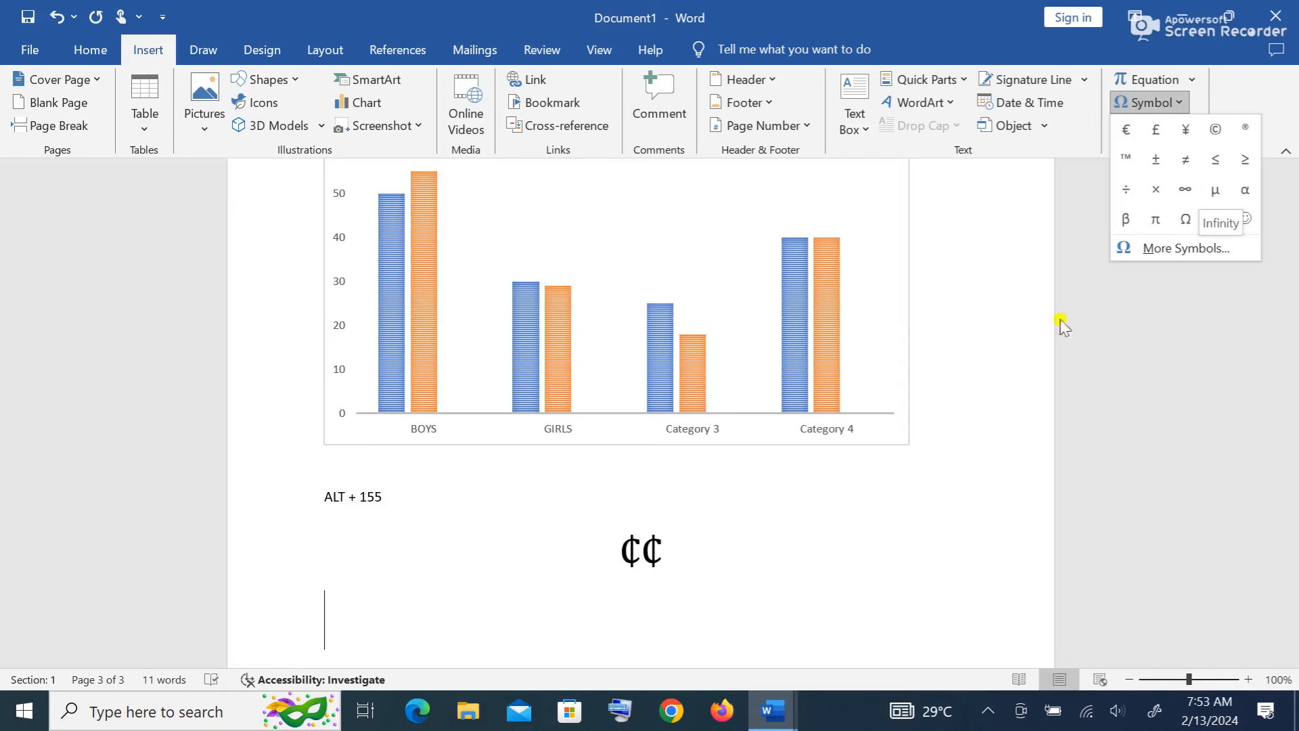
left_click(1168, 252)
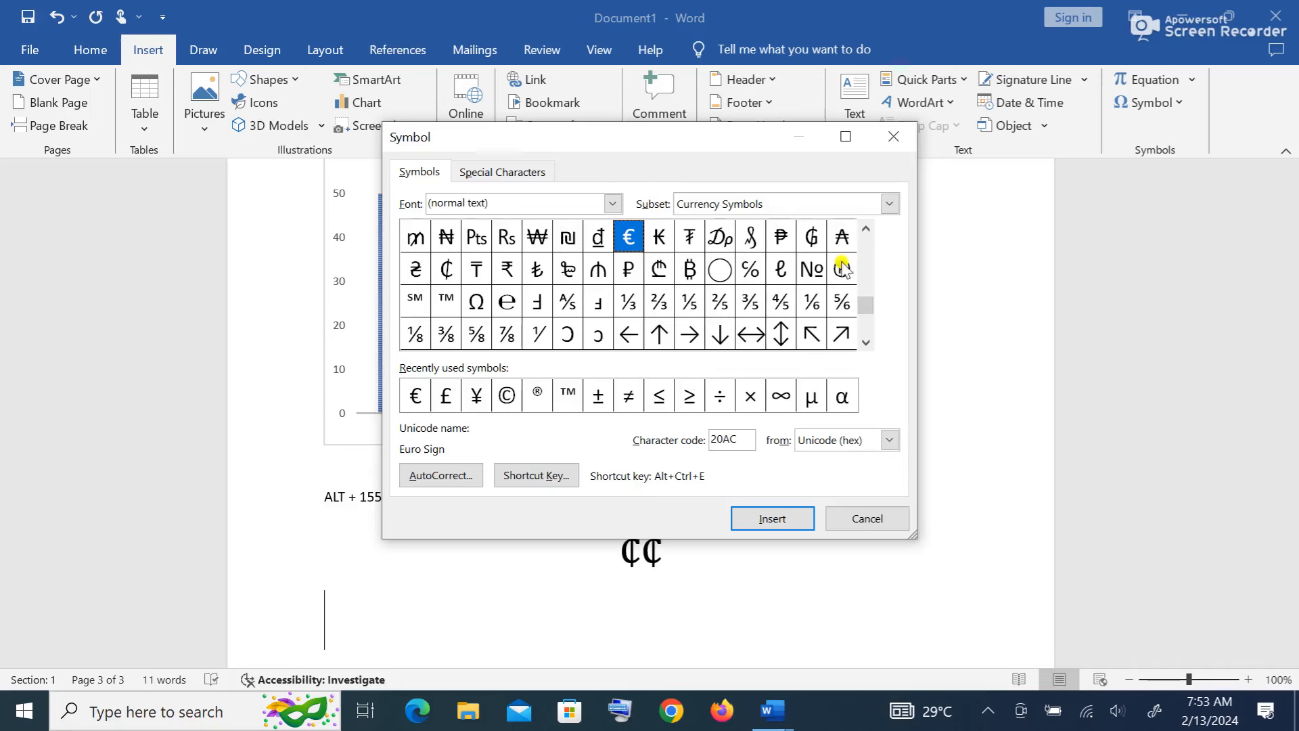
left_click_drag(867, 308, 865, 255)
left_click_drag(867, 342, 867, 342)
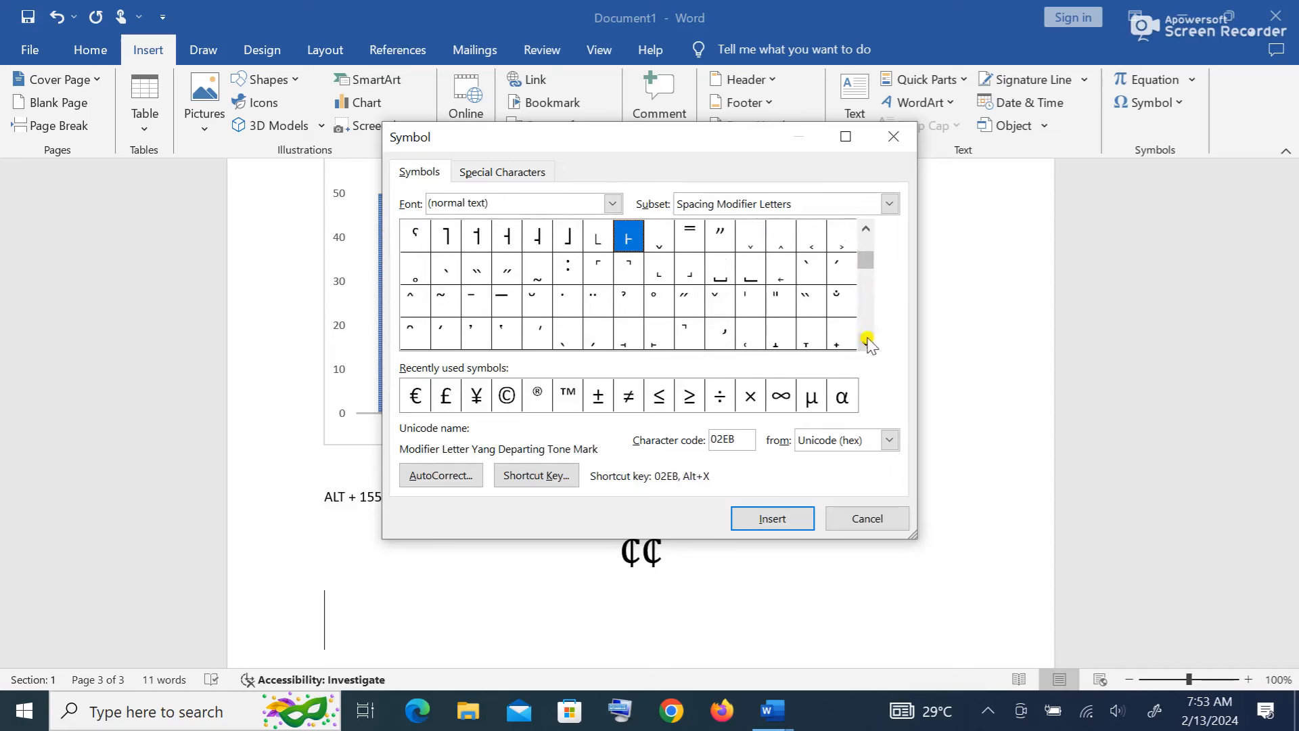
left_click(896, 139)
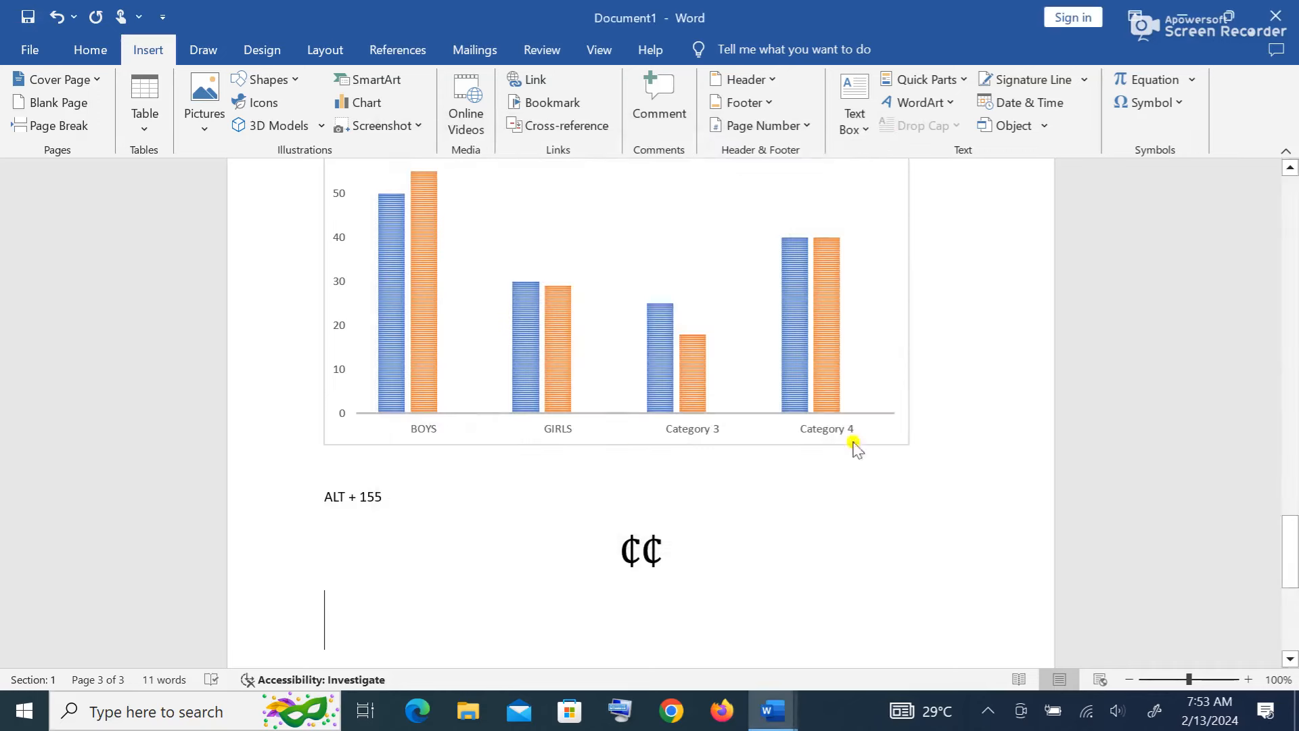
- Switch to the ITS COURSE OUTLINE 2023_2024 document to check the remaining topics, and return to Document1
mouse_move(772, 711)
left_click(857, 650)
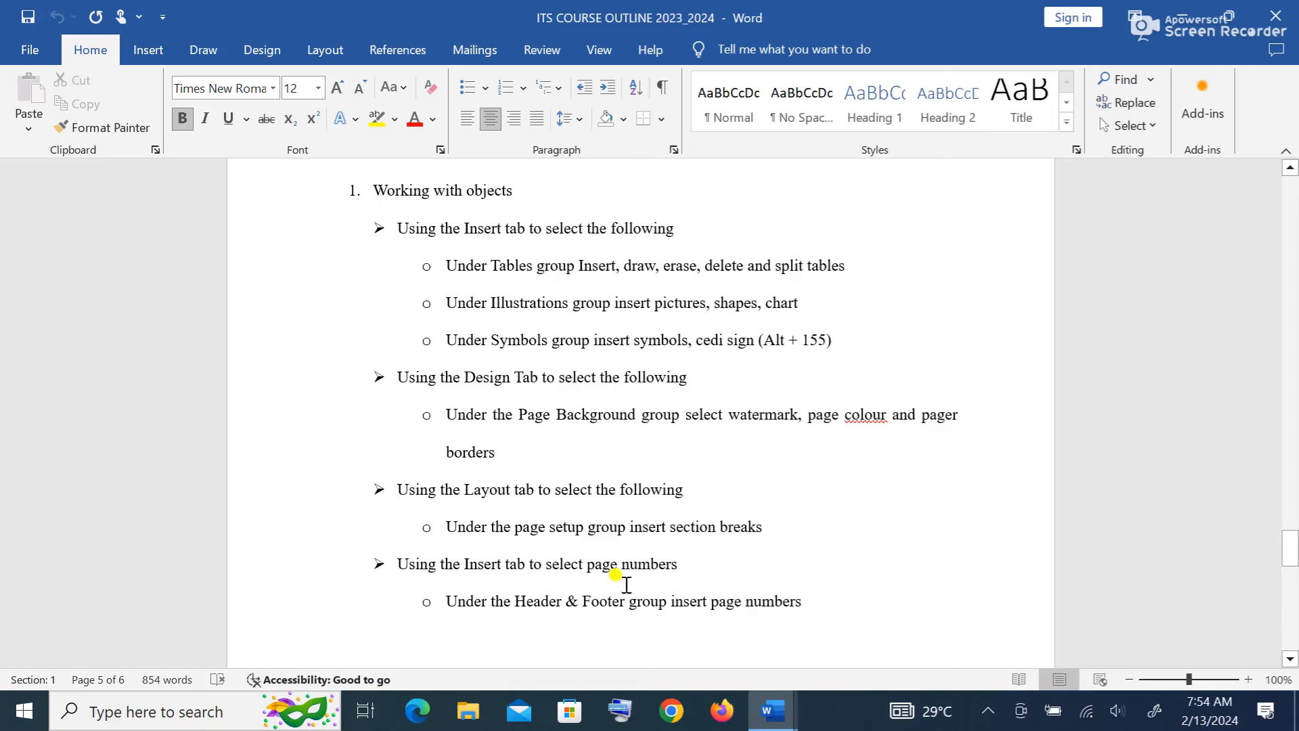
mouse_move(765, 711)
left_click(704, 619)
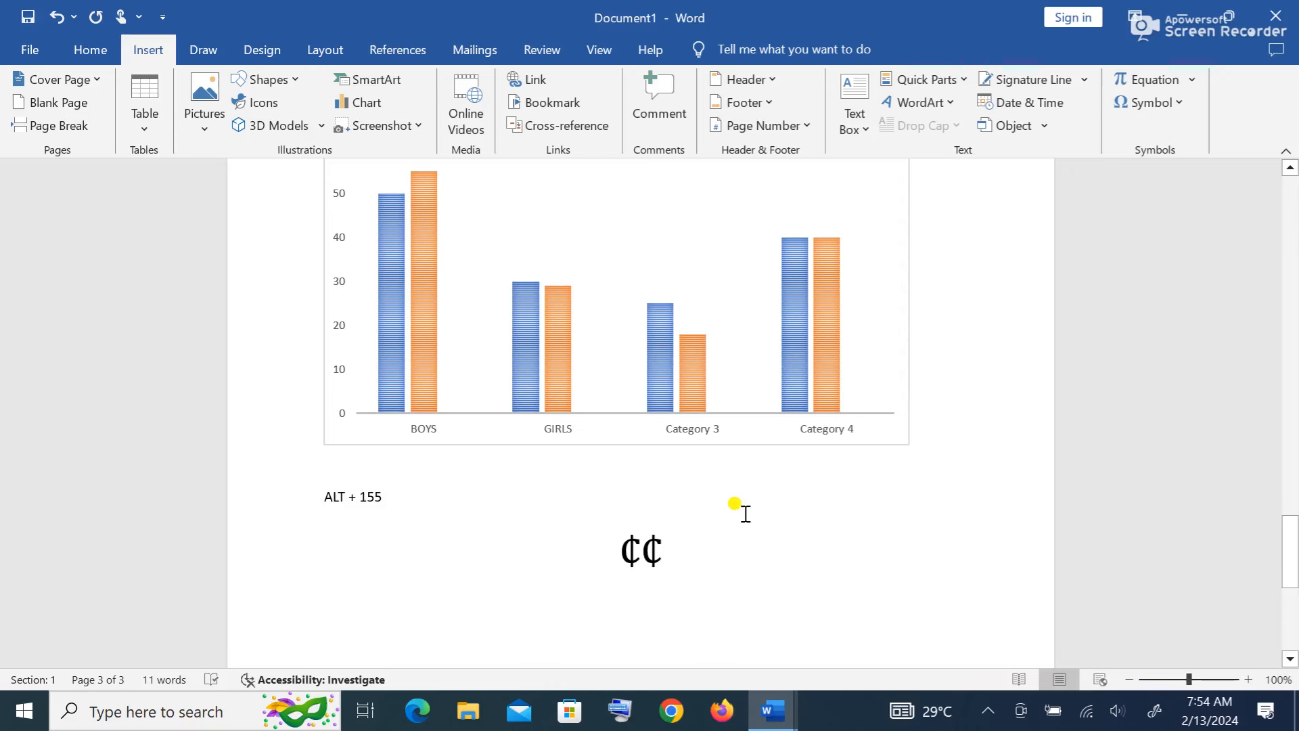
- Open the custom watermark settings and view the image sources offered for a picture watermark, without choosing a picture
left_click(275, 54)
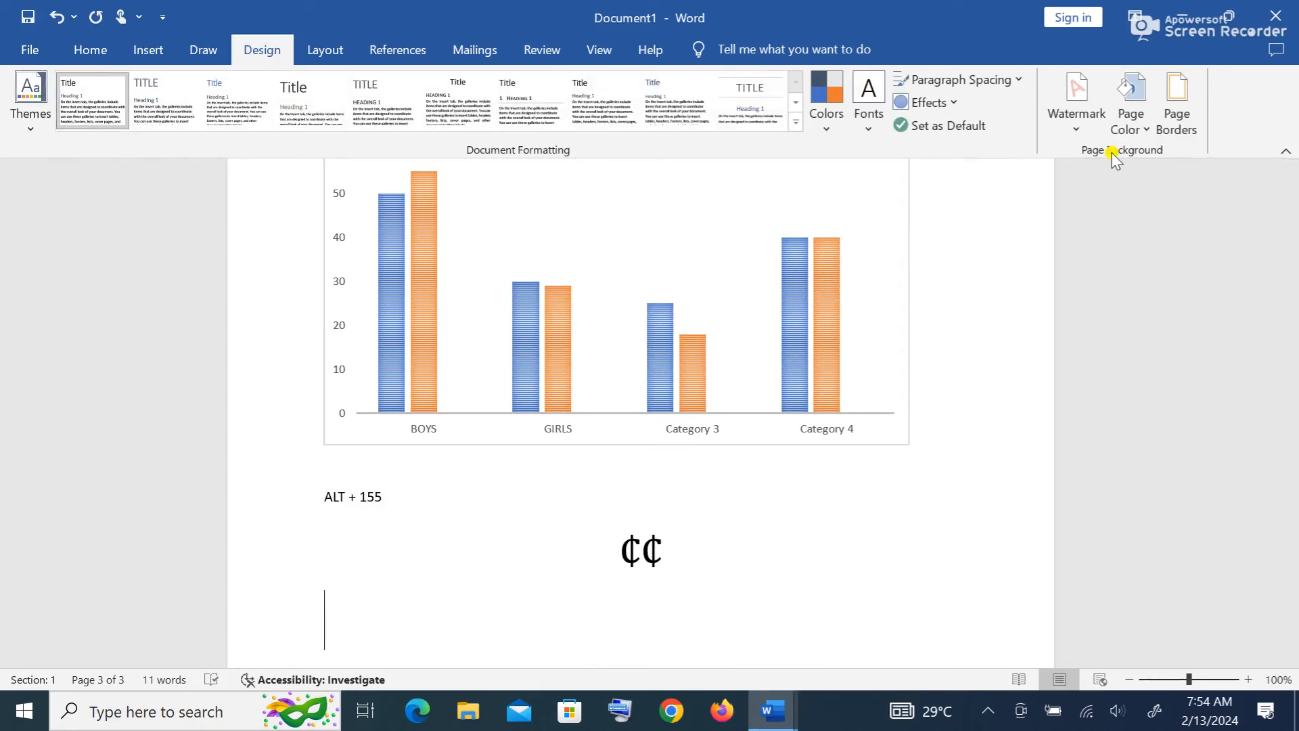
left_click(1082, 135)
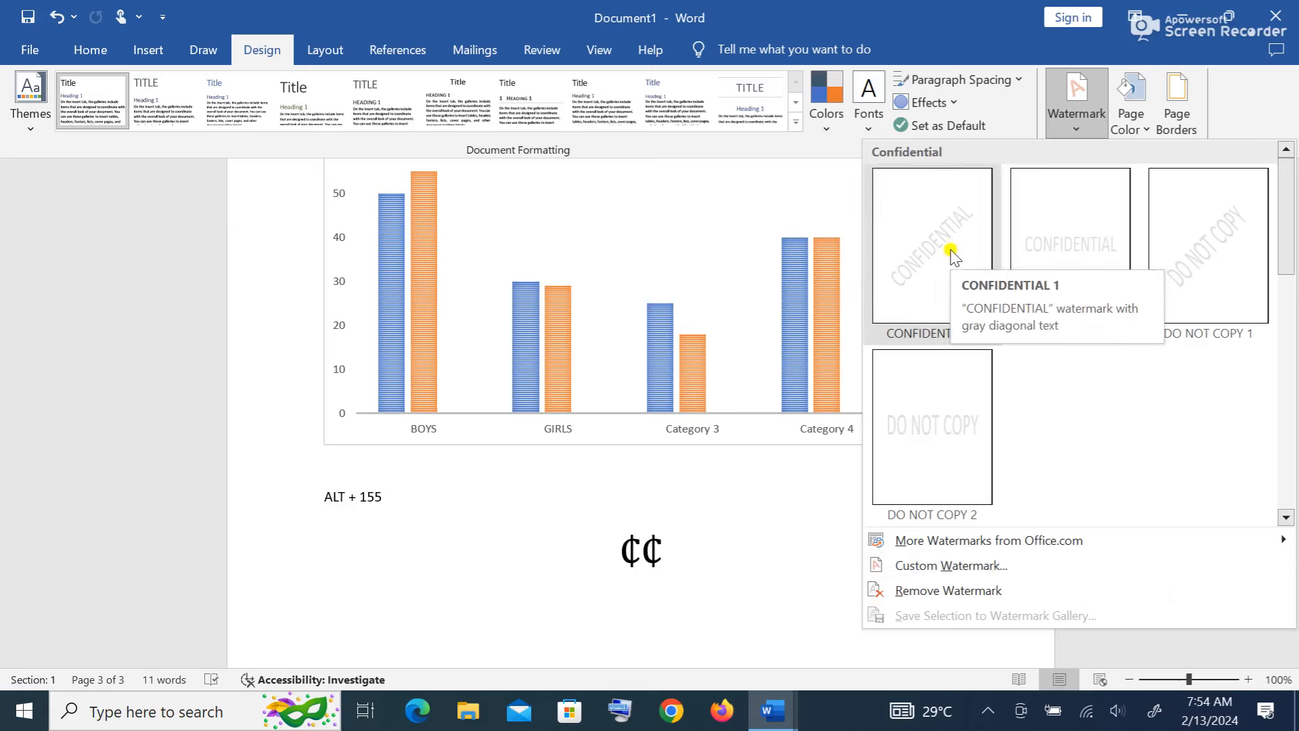
left_click(1000, 567)
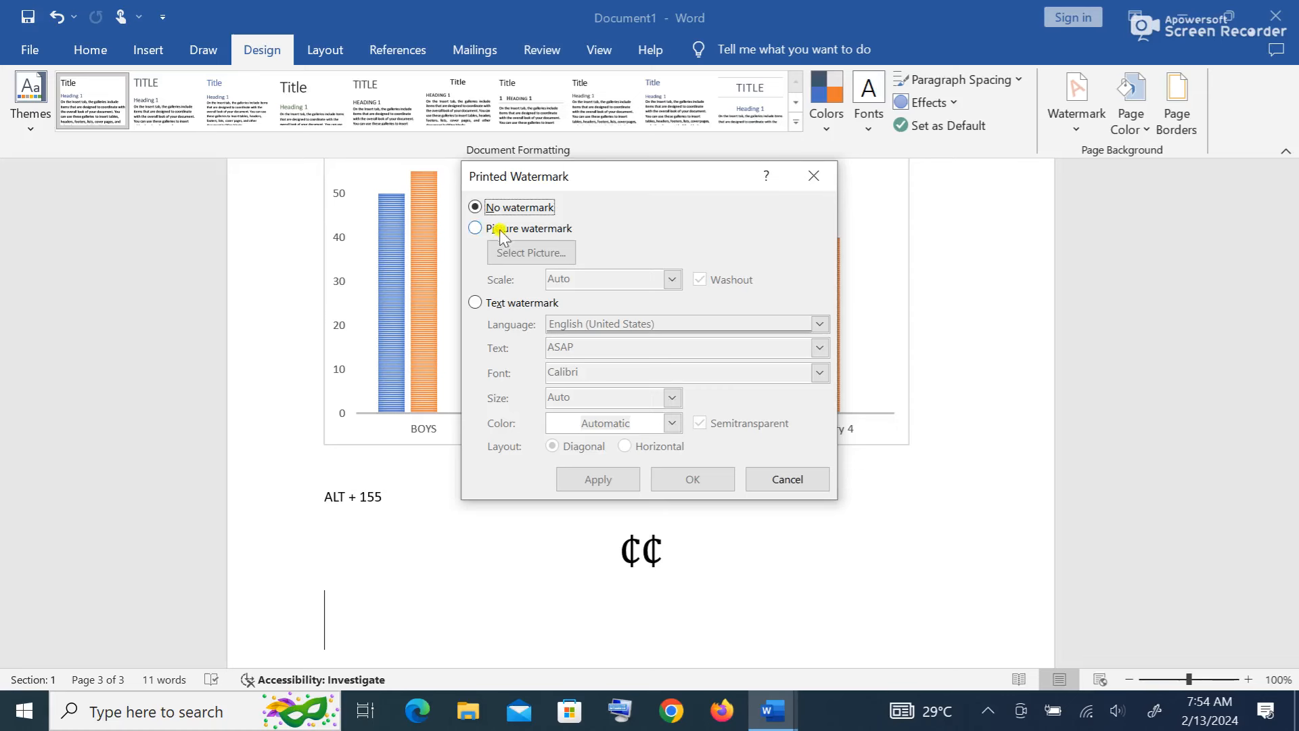
left_click(478, 230)
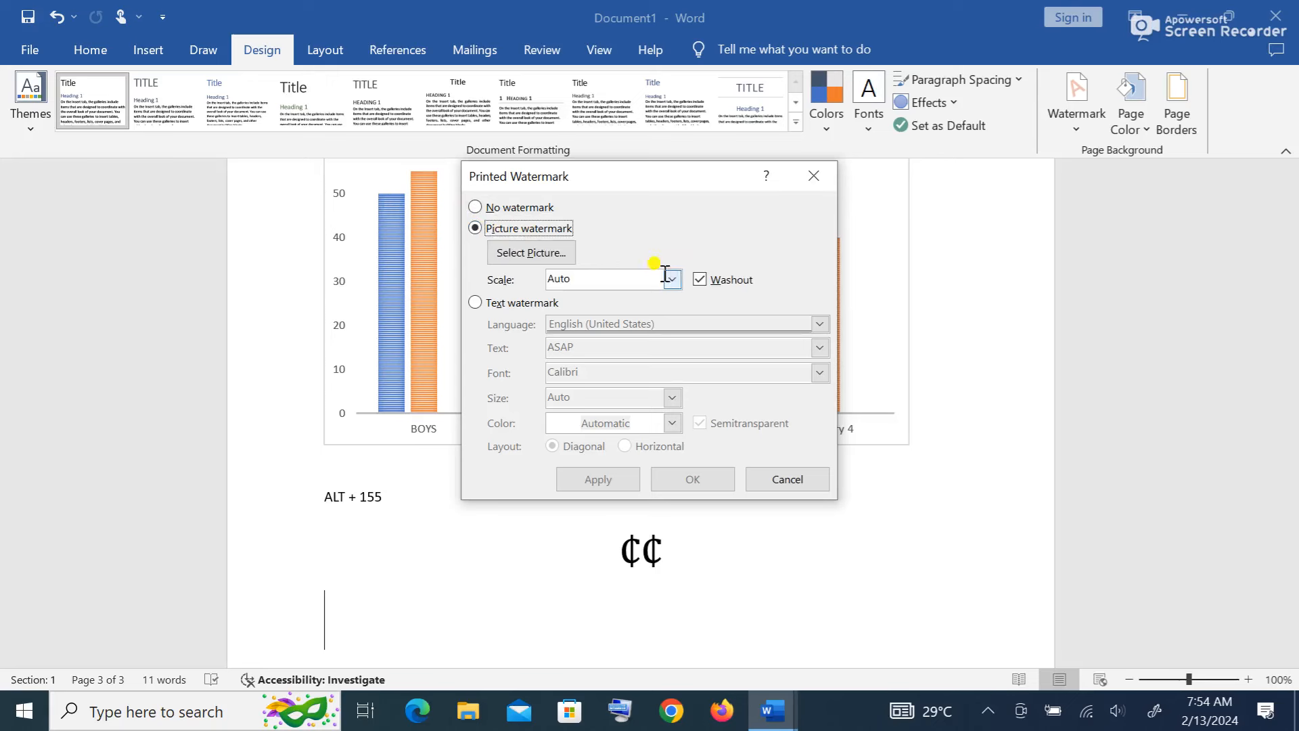
left_click(565, 254)
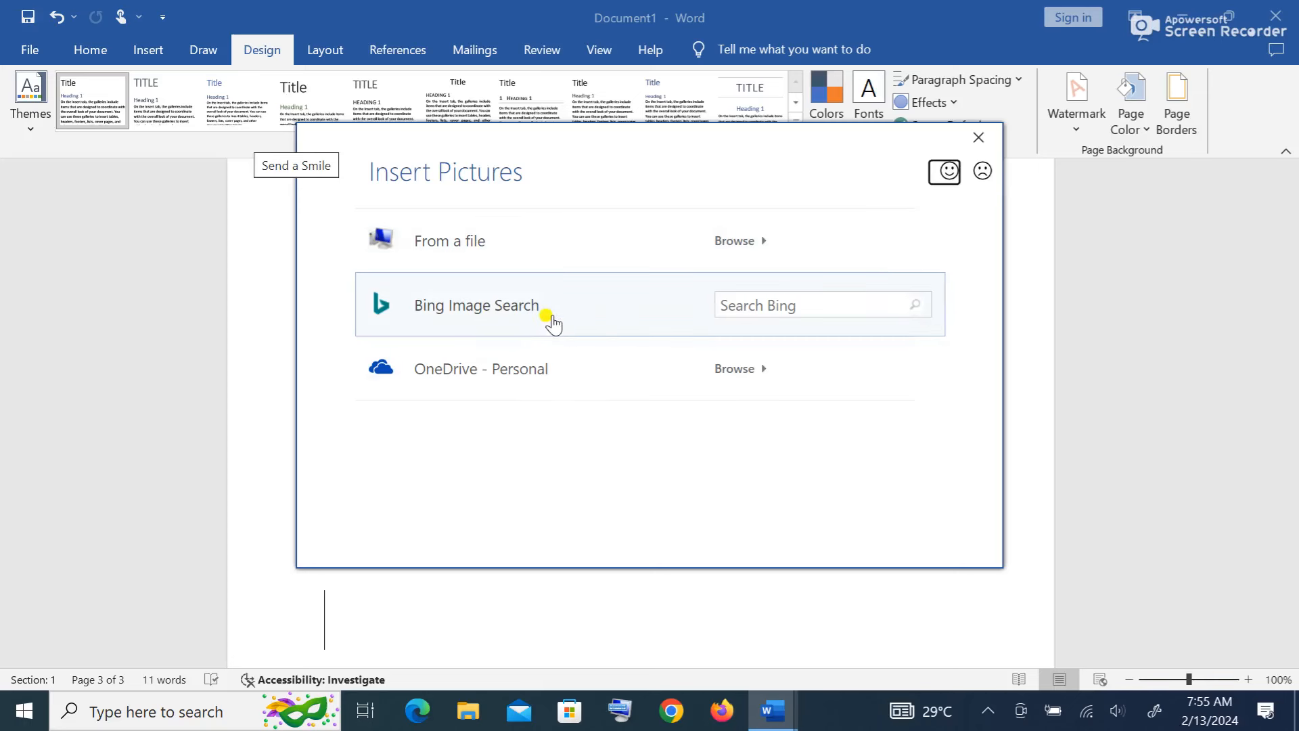
left_click(979, 138)
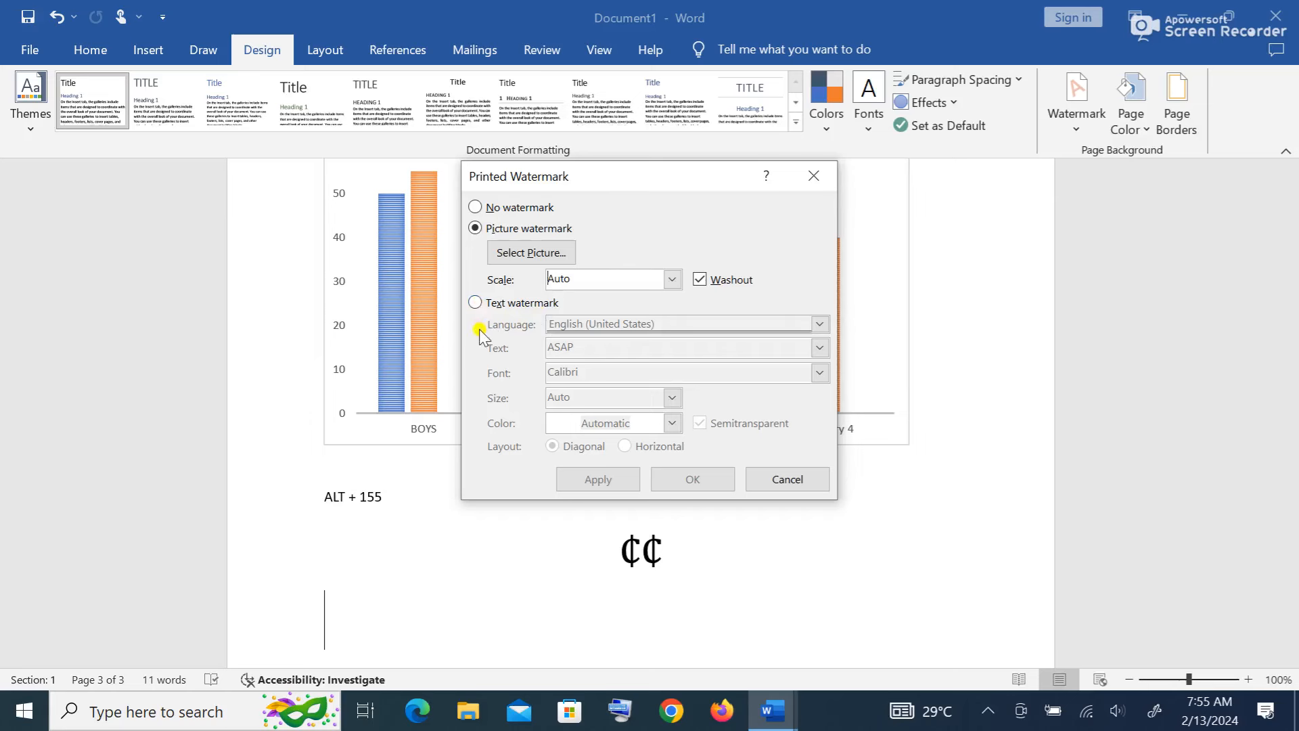
- Choose a text watermark and replace its default text with a person's name in capitals
left_click(475, 303)
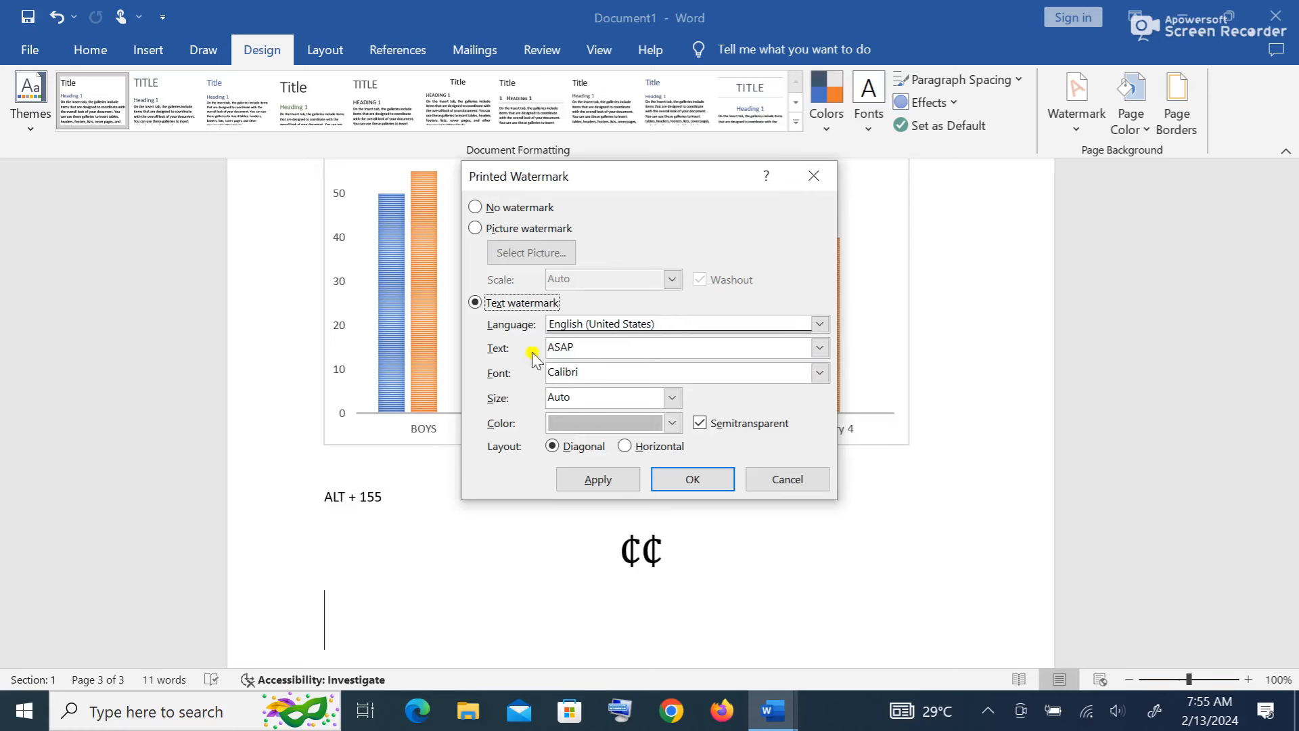
left_click(608, 347)
key("BackSpace")
key("BackSpace")
key("BackSpace")
key("BackSpace")
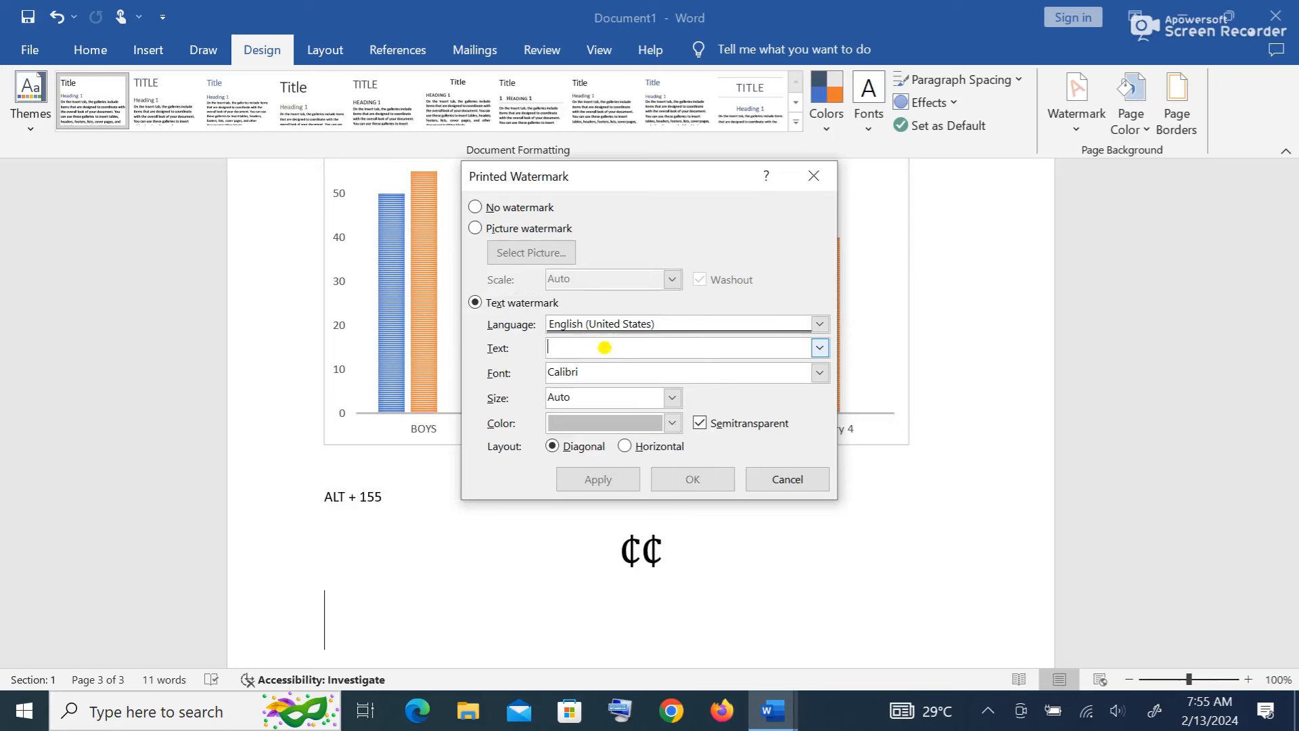
type("NANA")
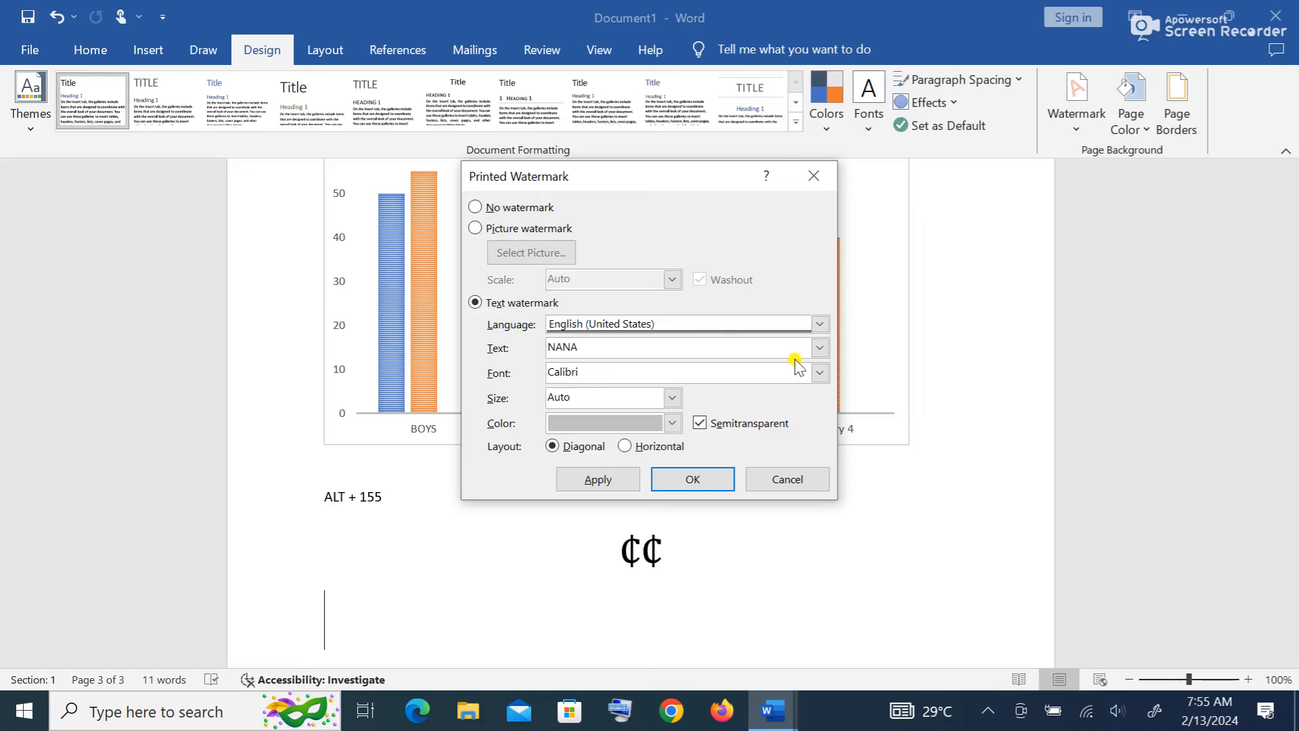
- Set the watermark font to Times New Roman and apply the diagonal text watermark to the document
left_click(820, 373)
scroll(732, 427, "up", 15)
scroll(732, 428, "up", 1)
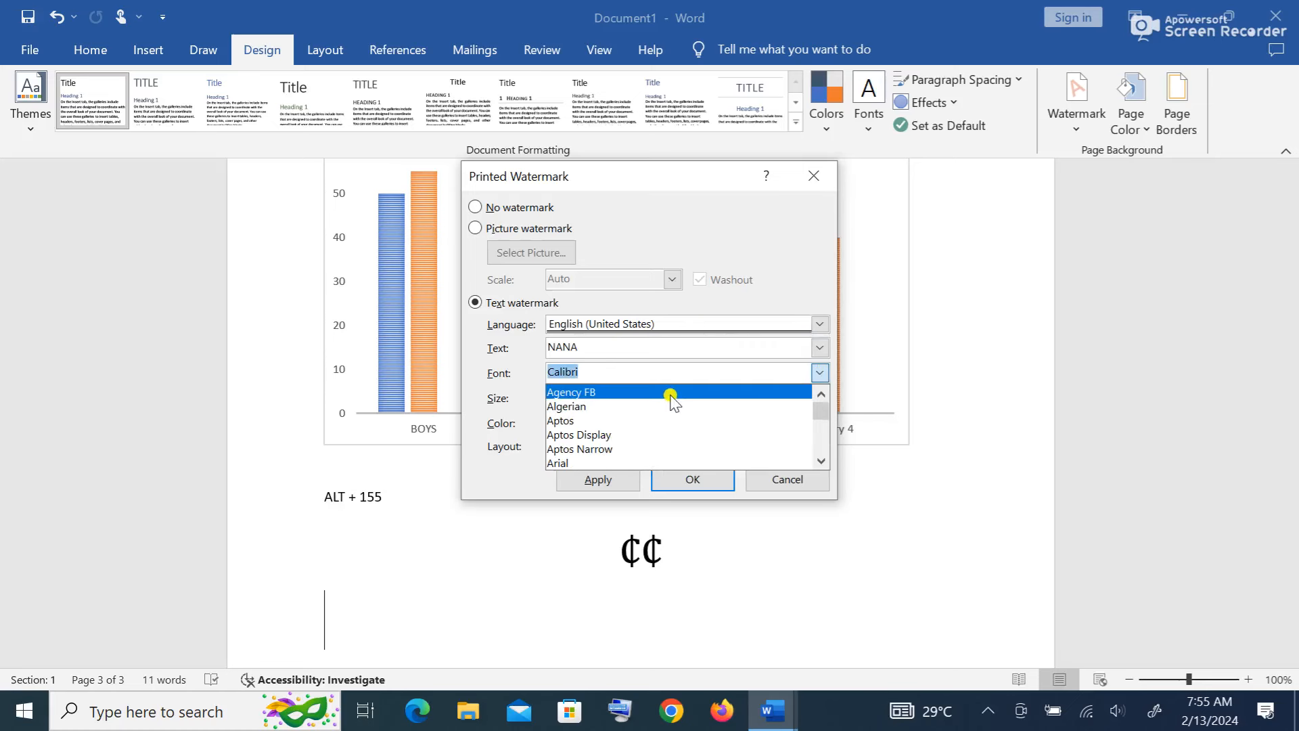
type("TIME")
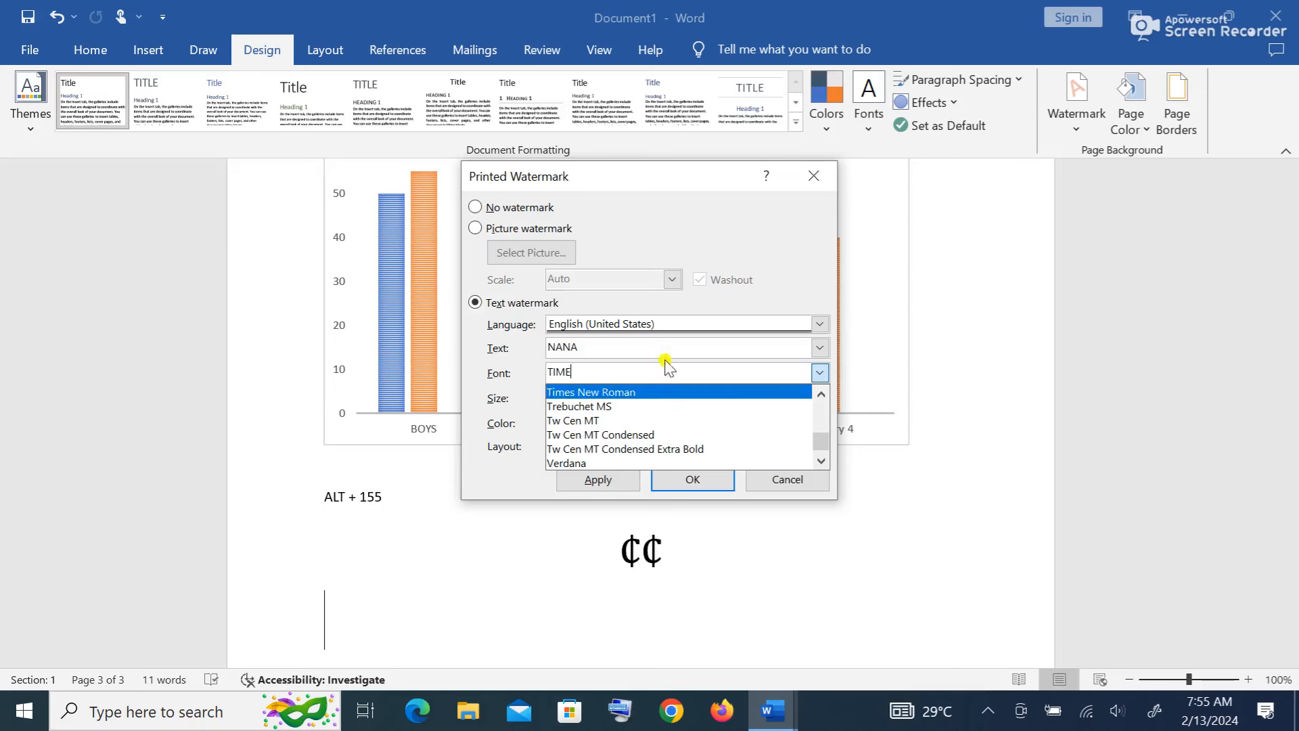
left_click(626, 393)
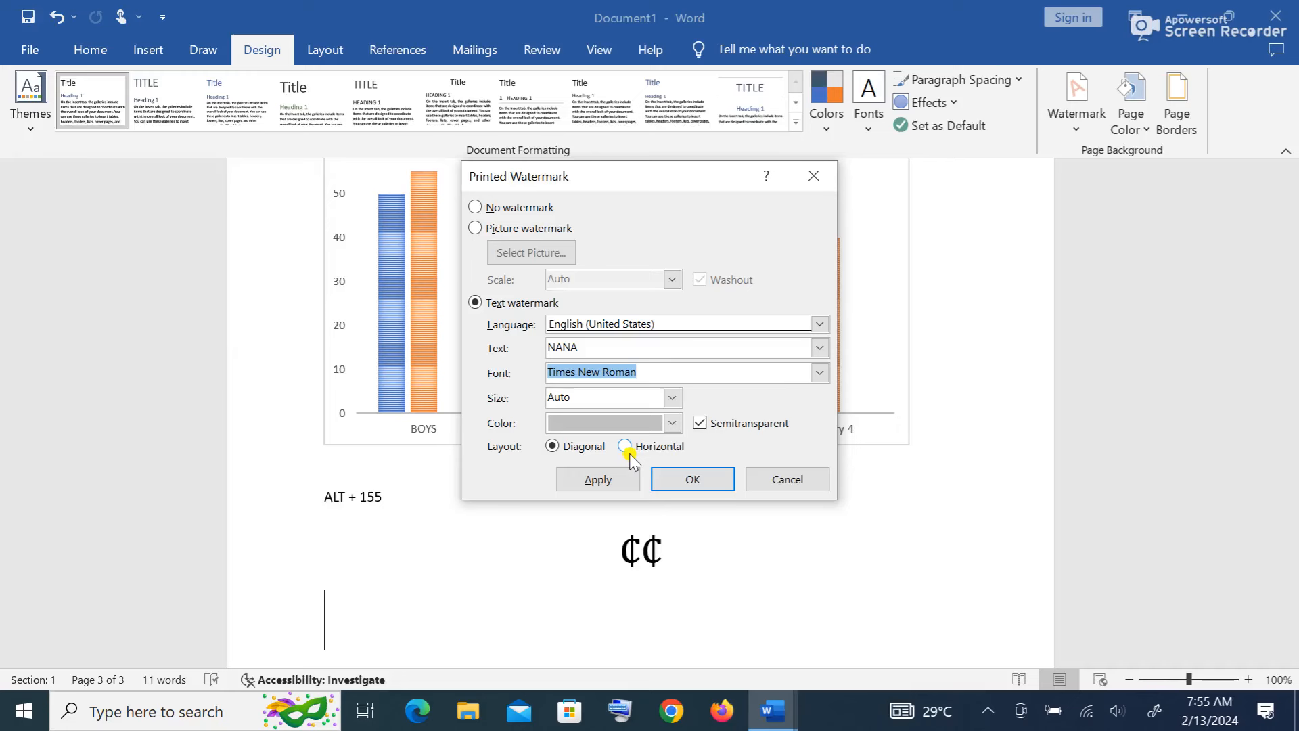
left_click(687, 479)
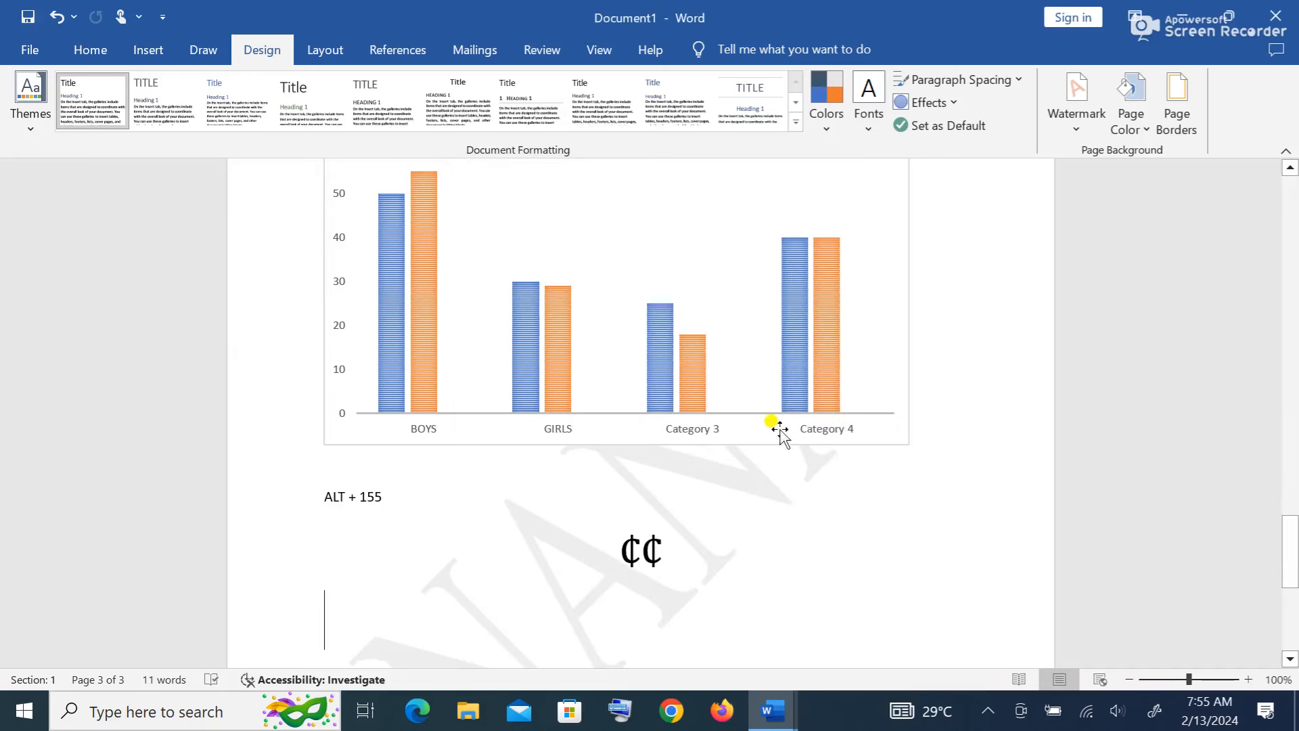
- Examine how the watermark looks across the pages of the document
scroll(778, 433, "down", 4)
scroll(677, 443, "up", 2)
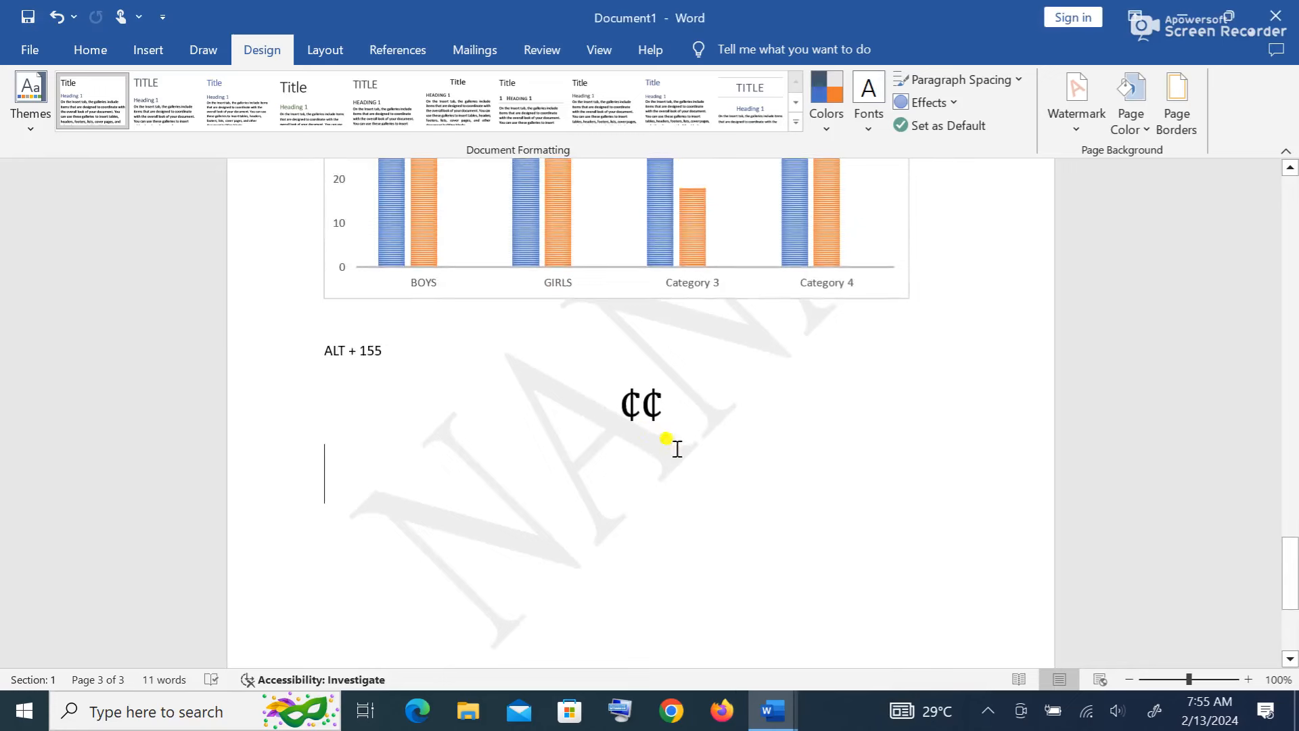
scroll(744, 428, "up", 1)
scroll(744, 427, "down", 3)
scroll(744, 427, "up", 15)
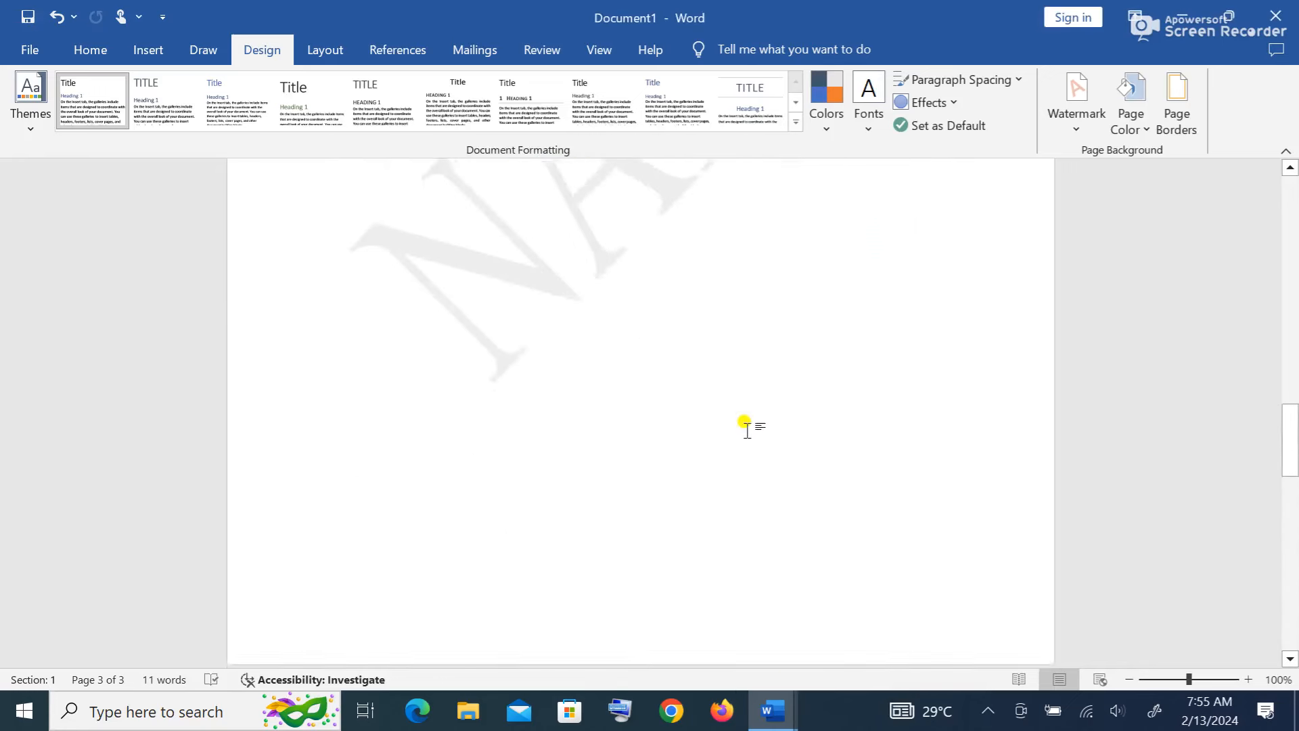
scroll(747, 427, "up", 15)
scroll(746, 428, "down", 6)
scroll(747, 428, "down", 9)
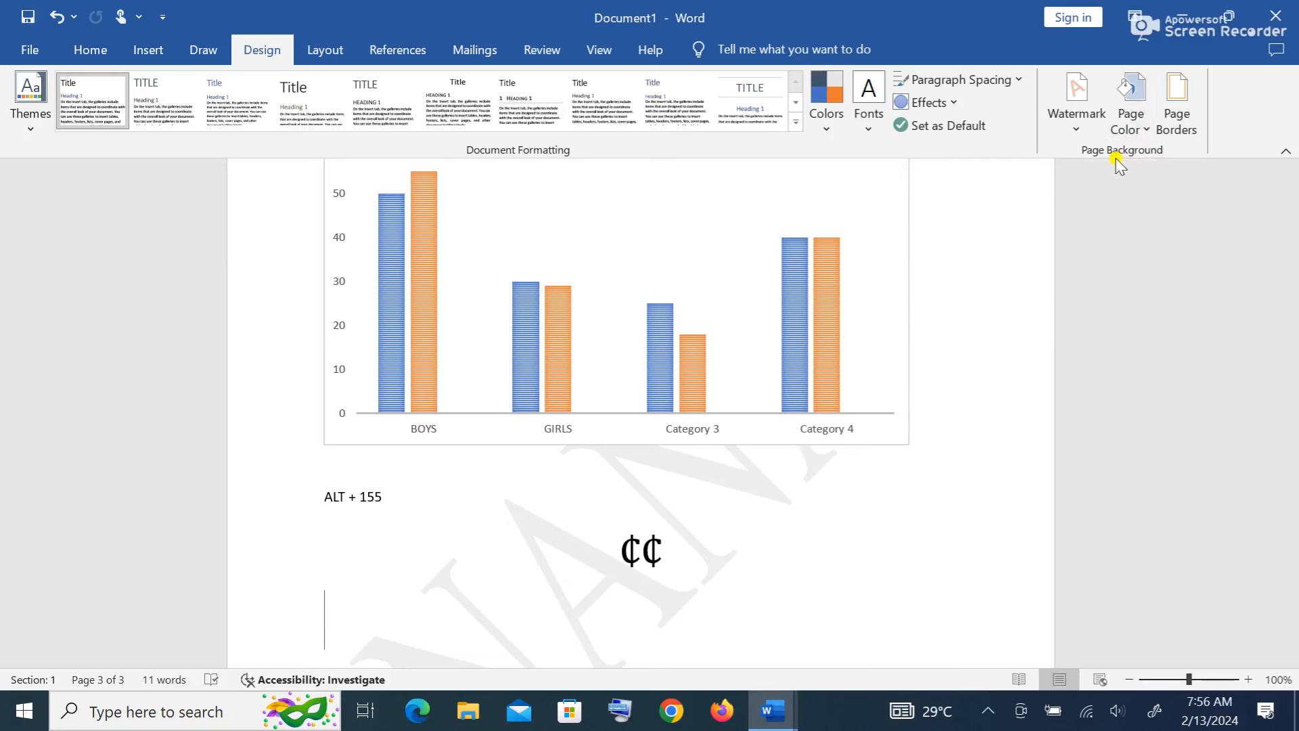
- Try removing the watermark from the document and undo the removal
left_click(1147, 127)
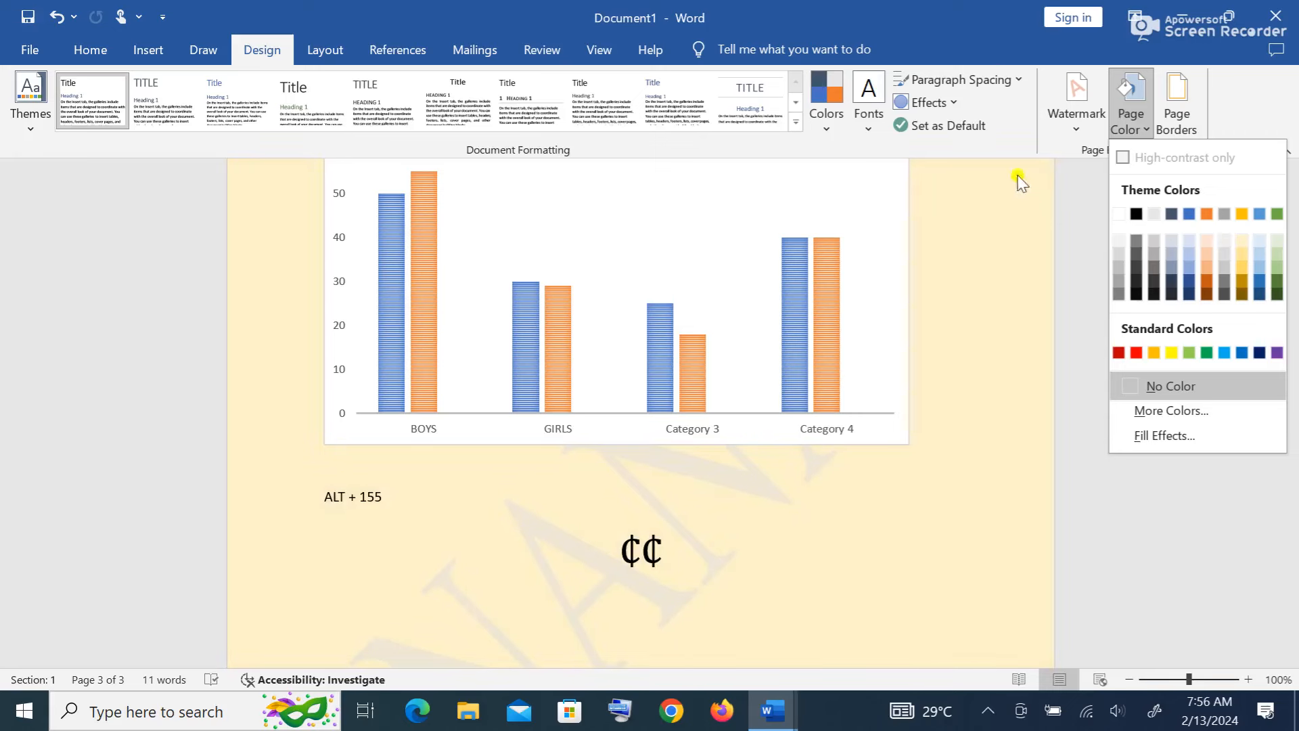
left_click(1077, 135)
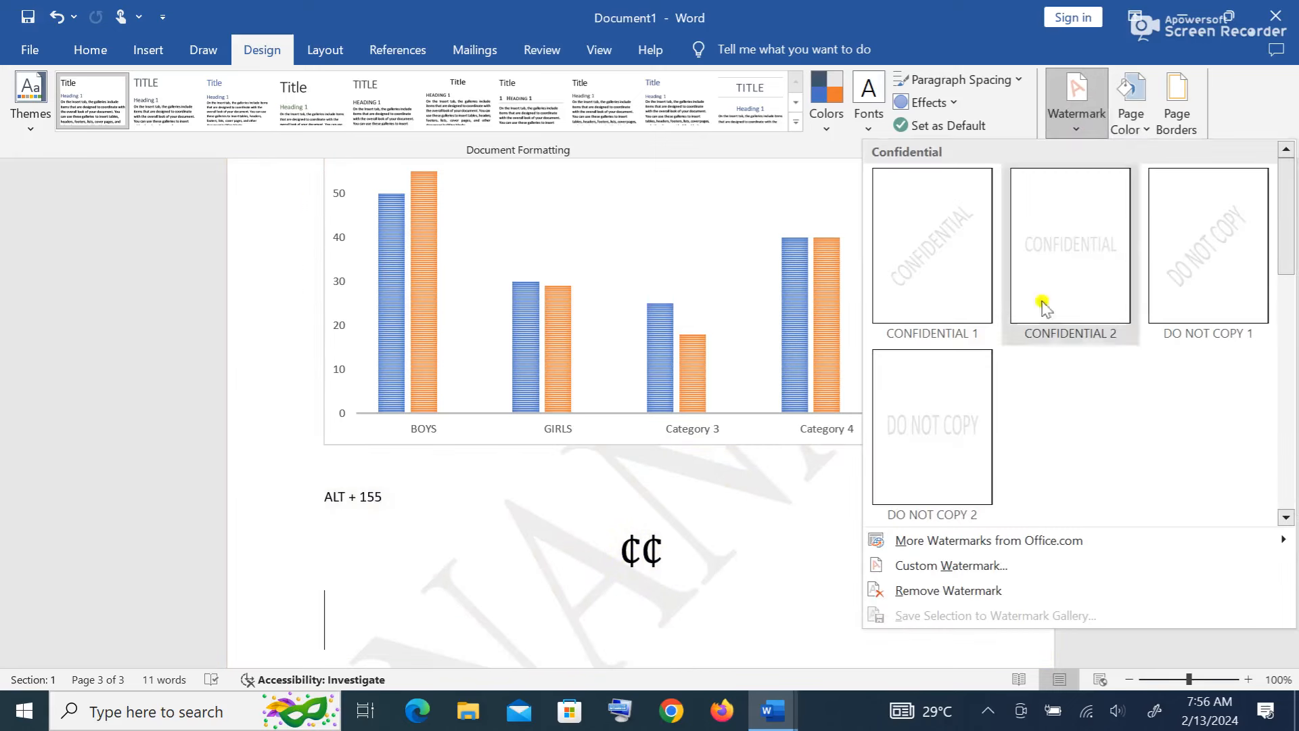
left_click(981, 591)
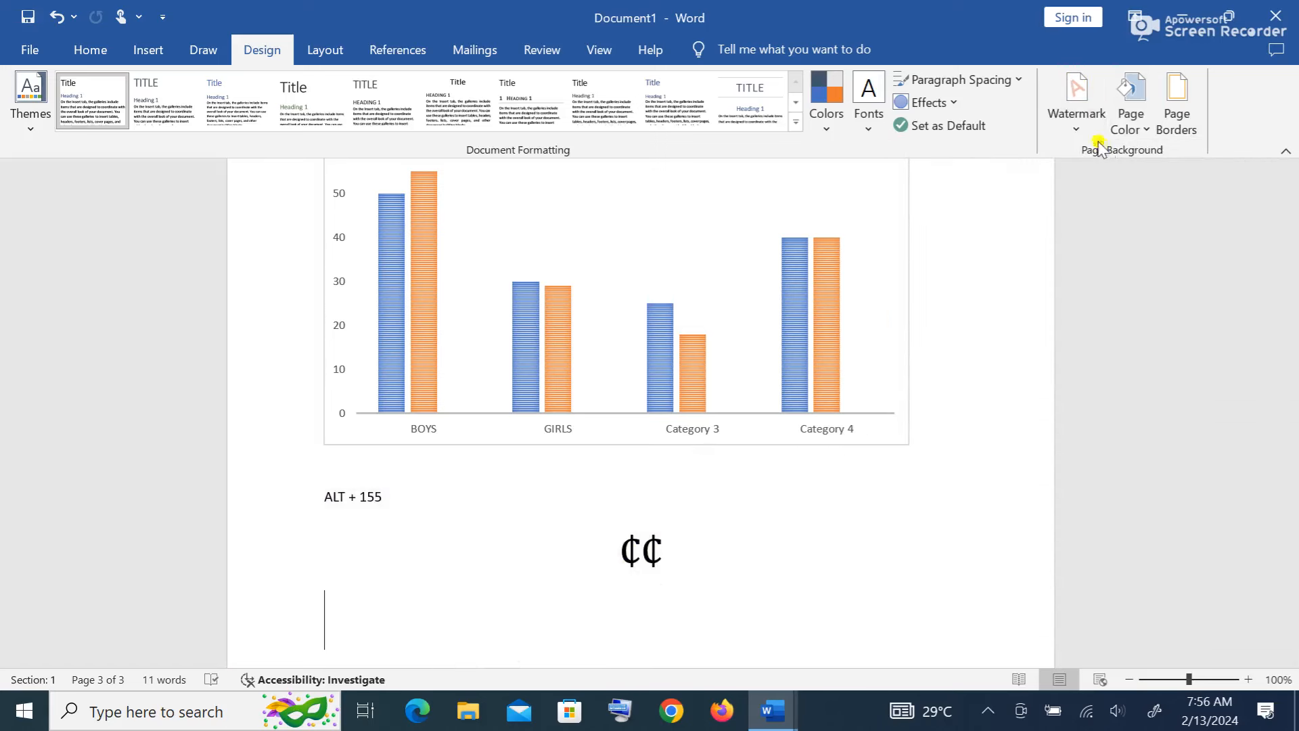
left_click(1078, 119)
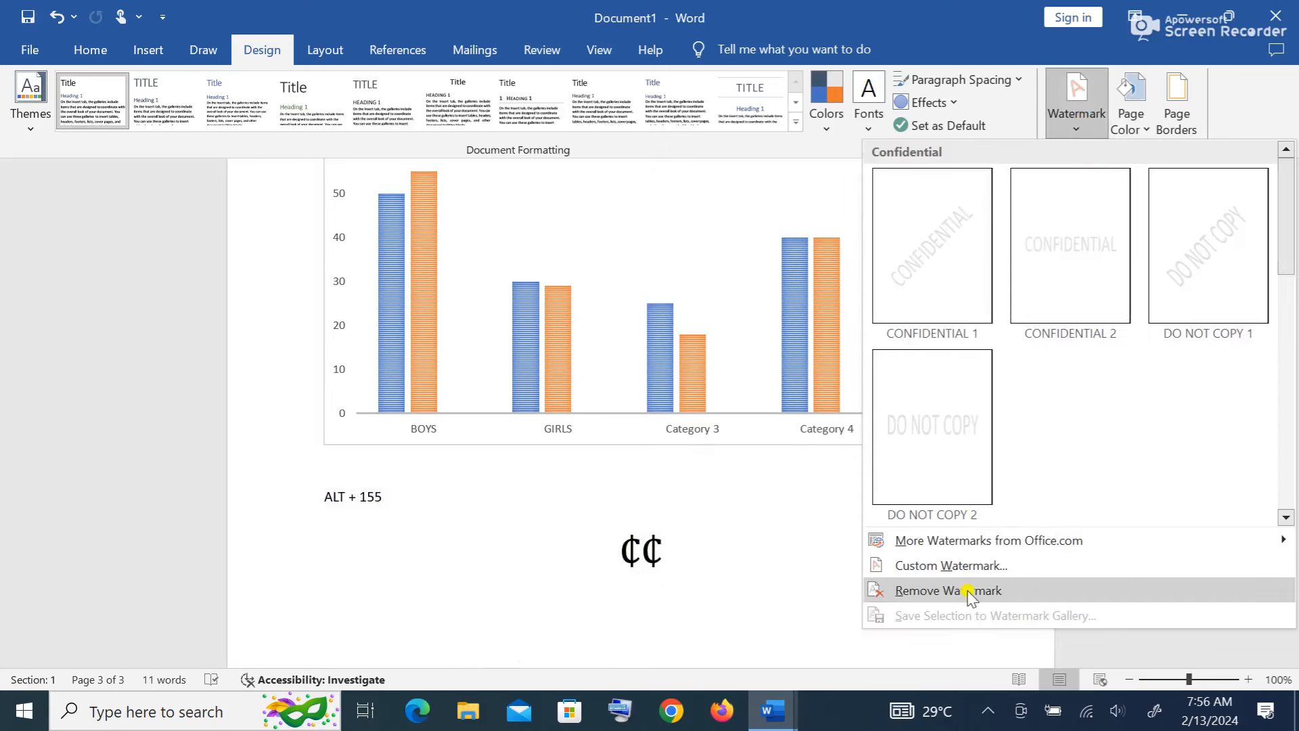
left_click(57, 17)
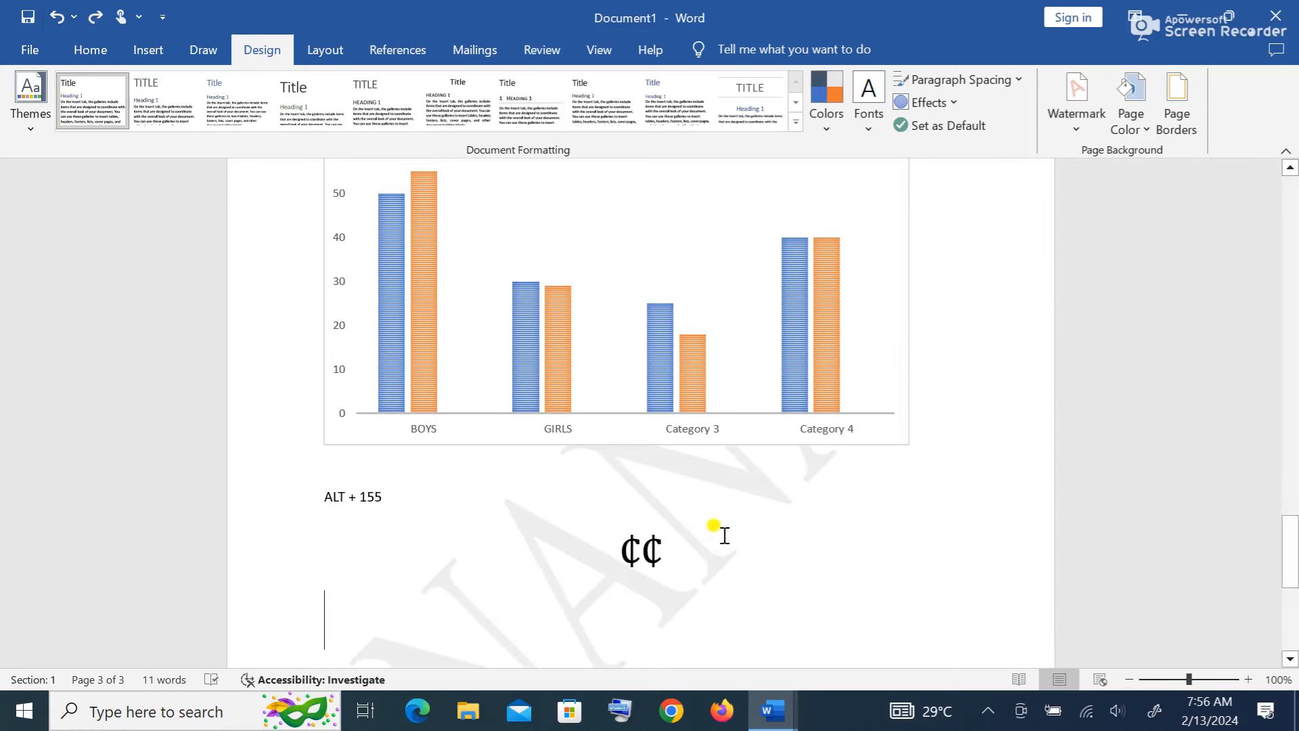
- Set the page color of the whole document to a light tint of the theme's blue
left_click(1146, 140)
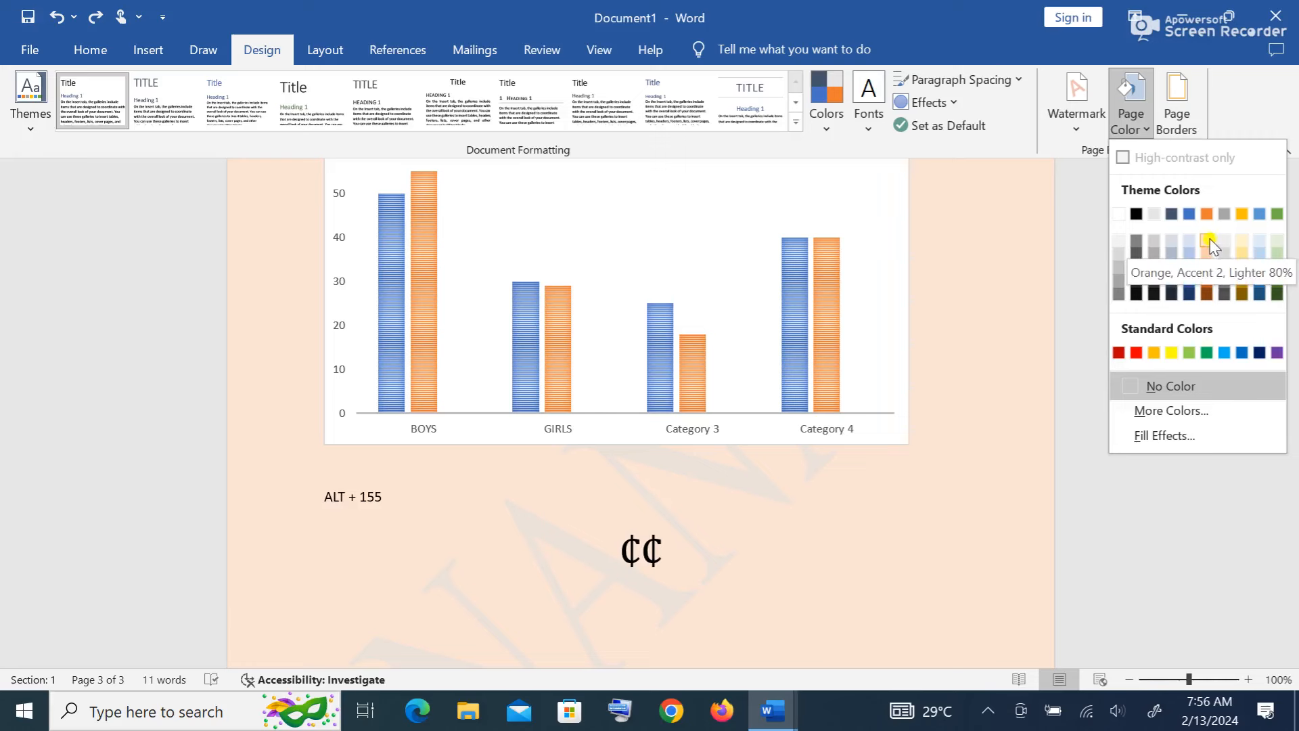
left_click(1260, 249)
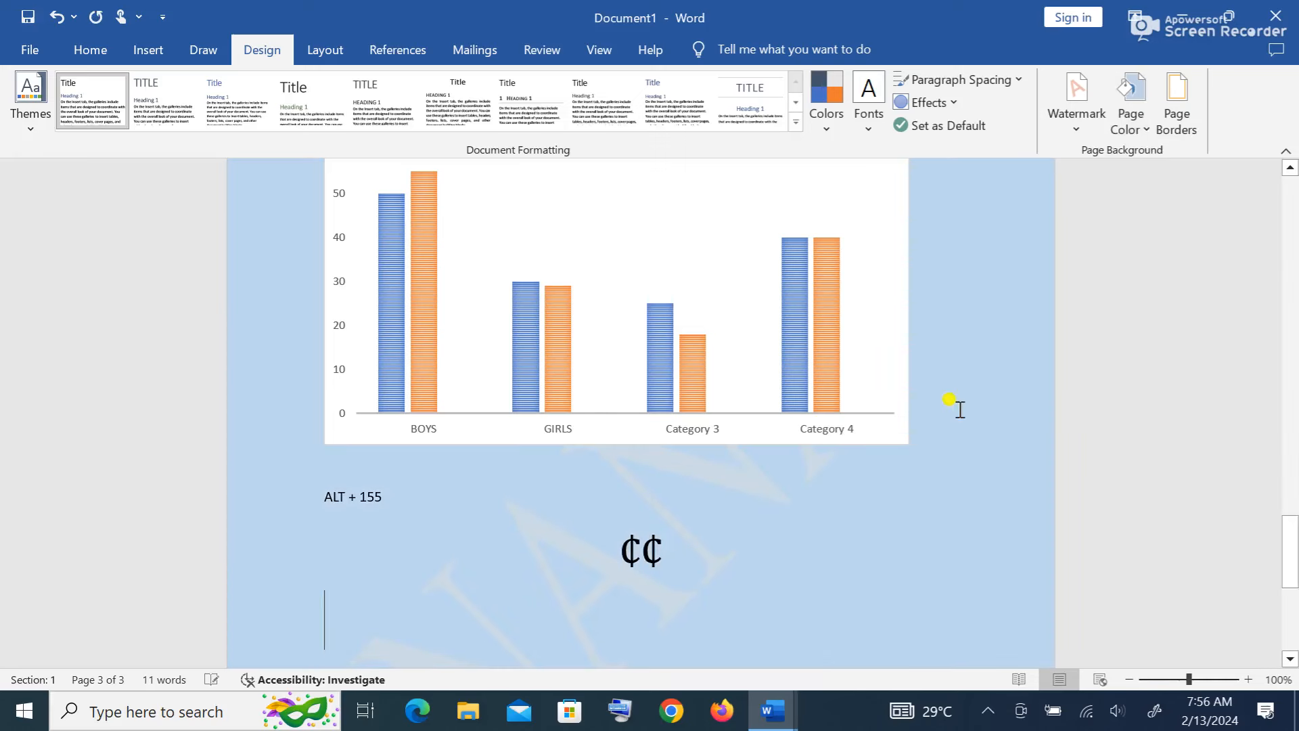
scroll(961, 435, "up", 15)
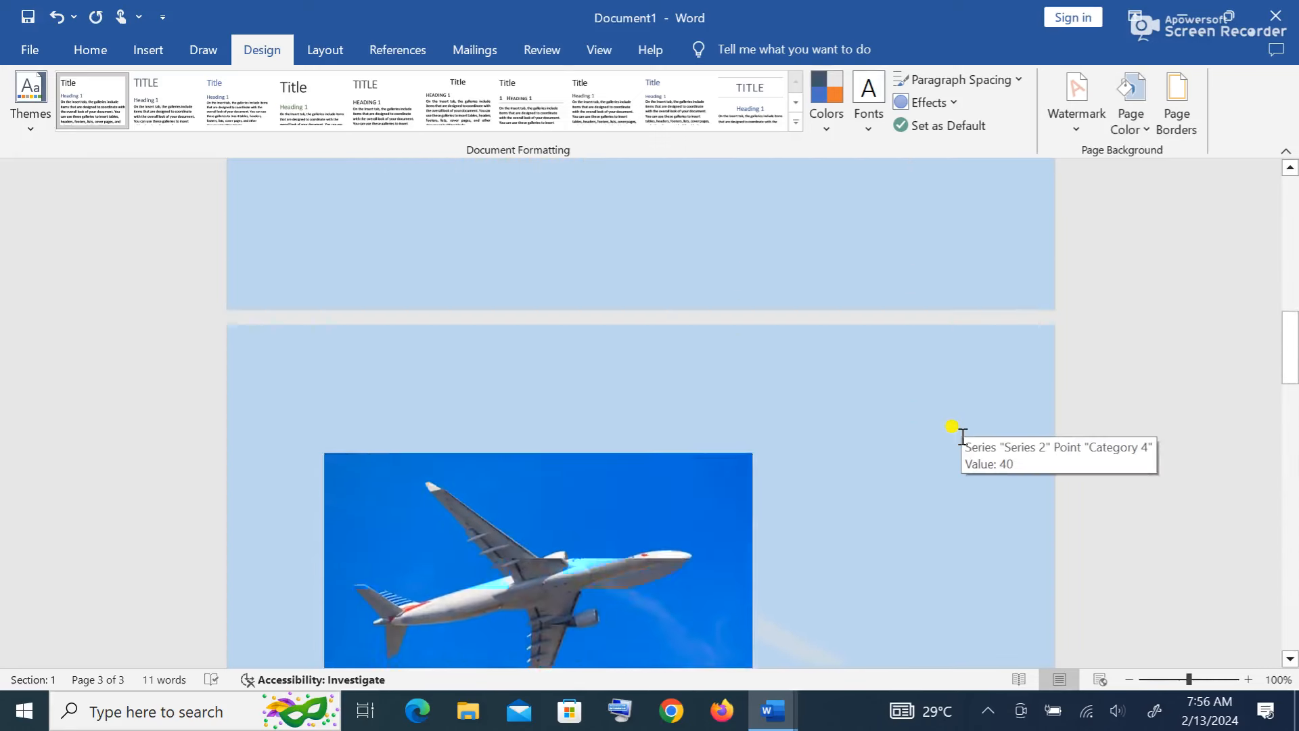
scroll(962, 437, "down", 7)
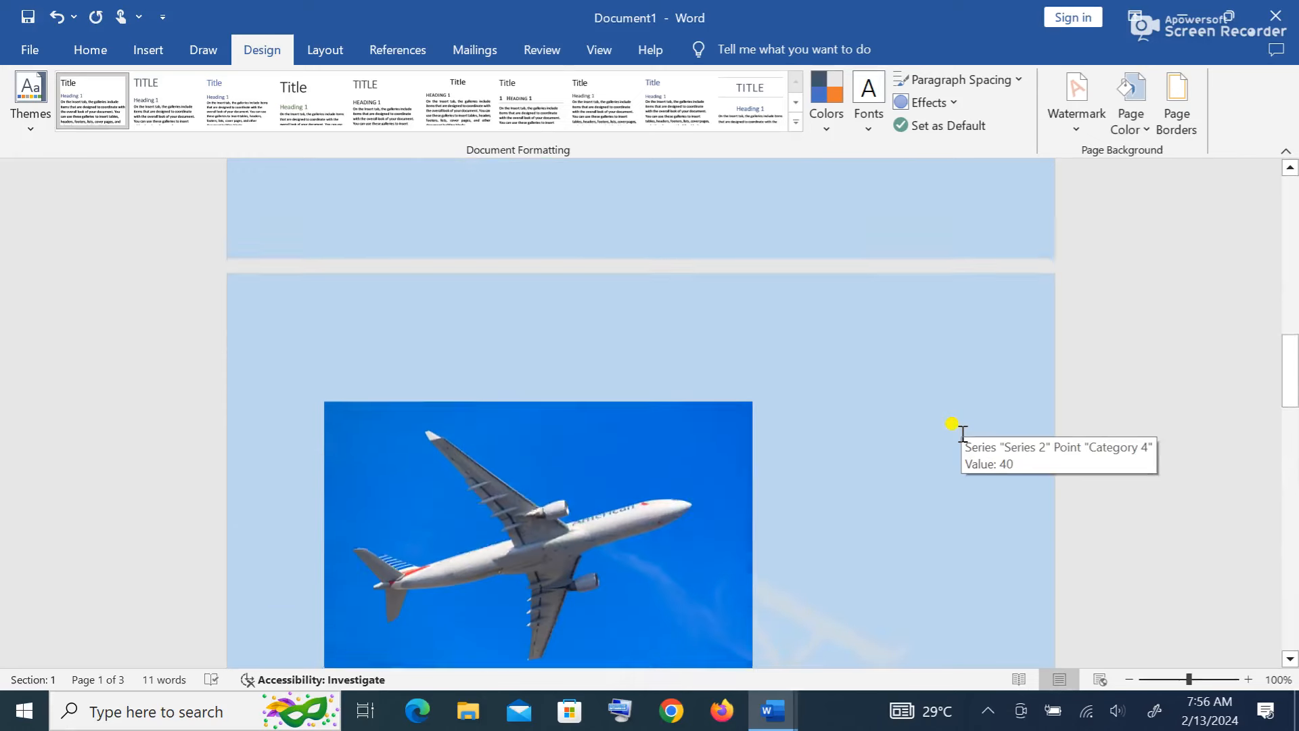
- Examine the page border settings and close them without applying a border
left_click(1186, 136)
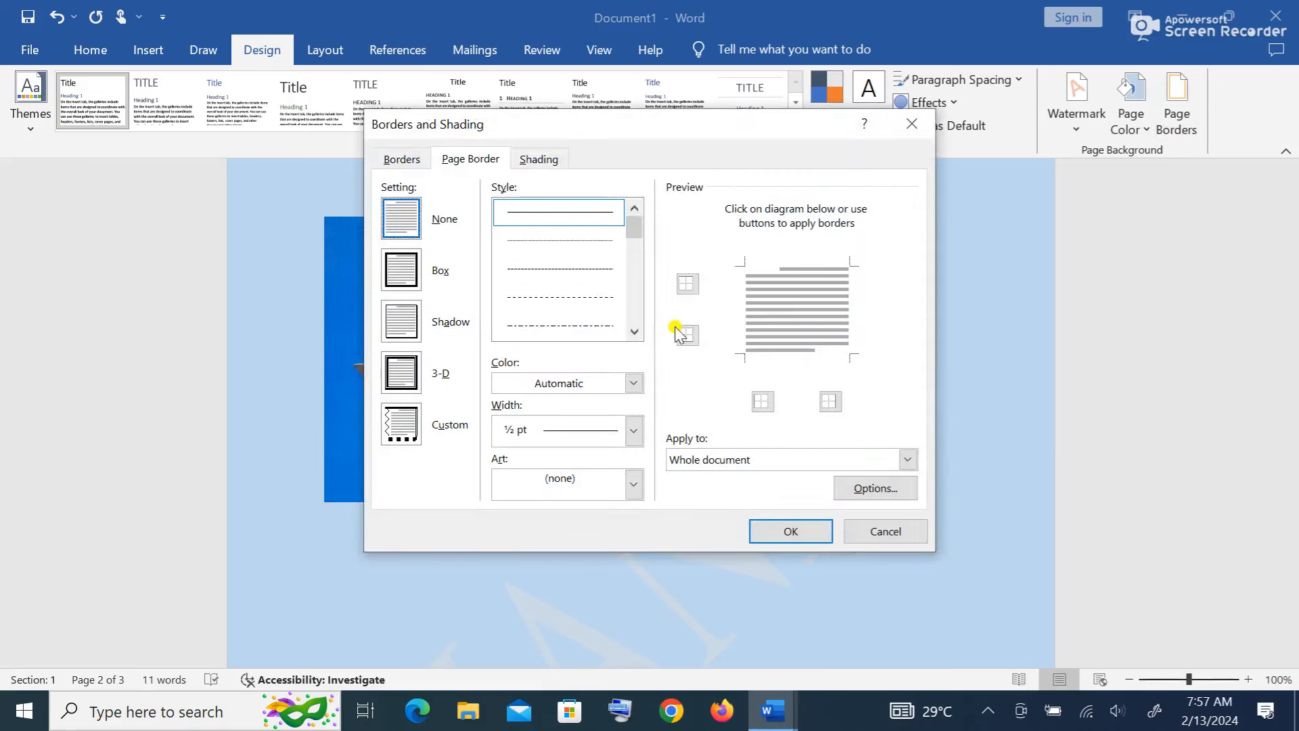
left_click(912, 124)
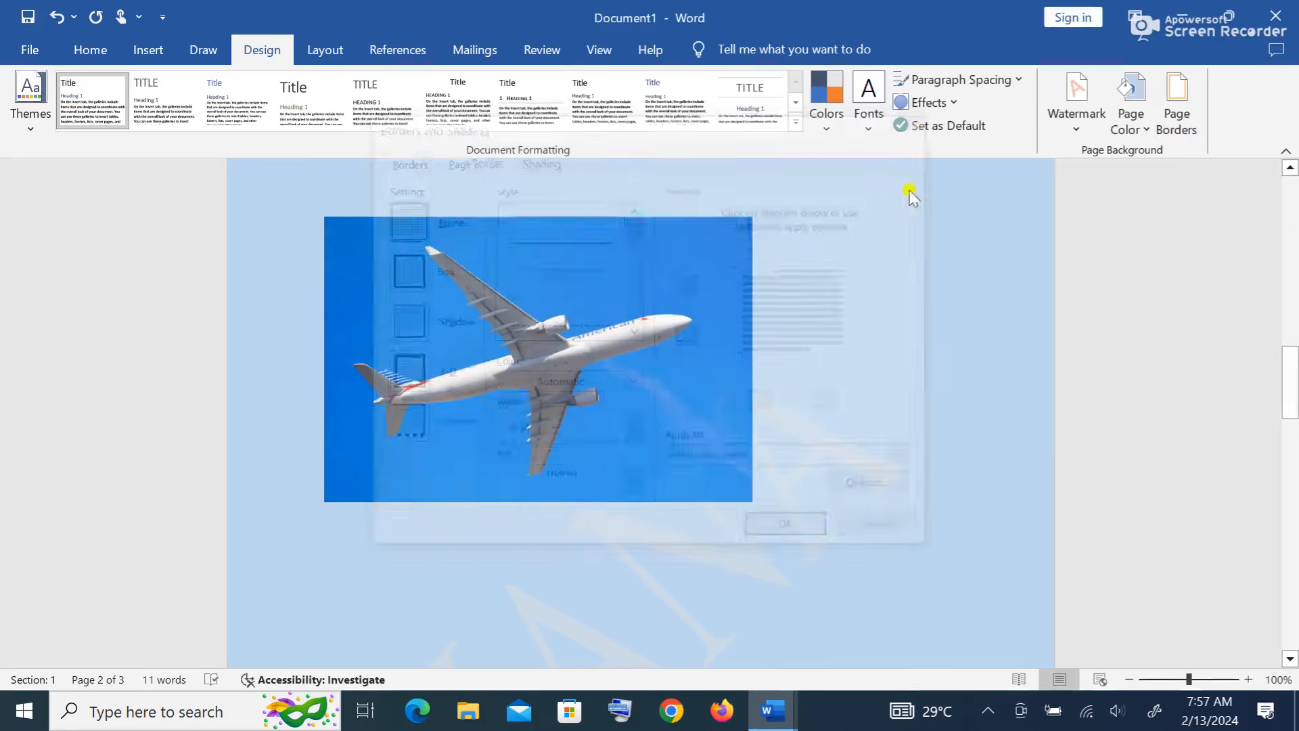
scroll(812, 469, "up", 5)
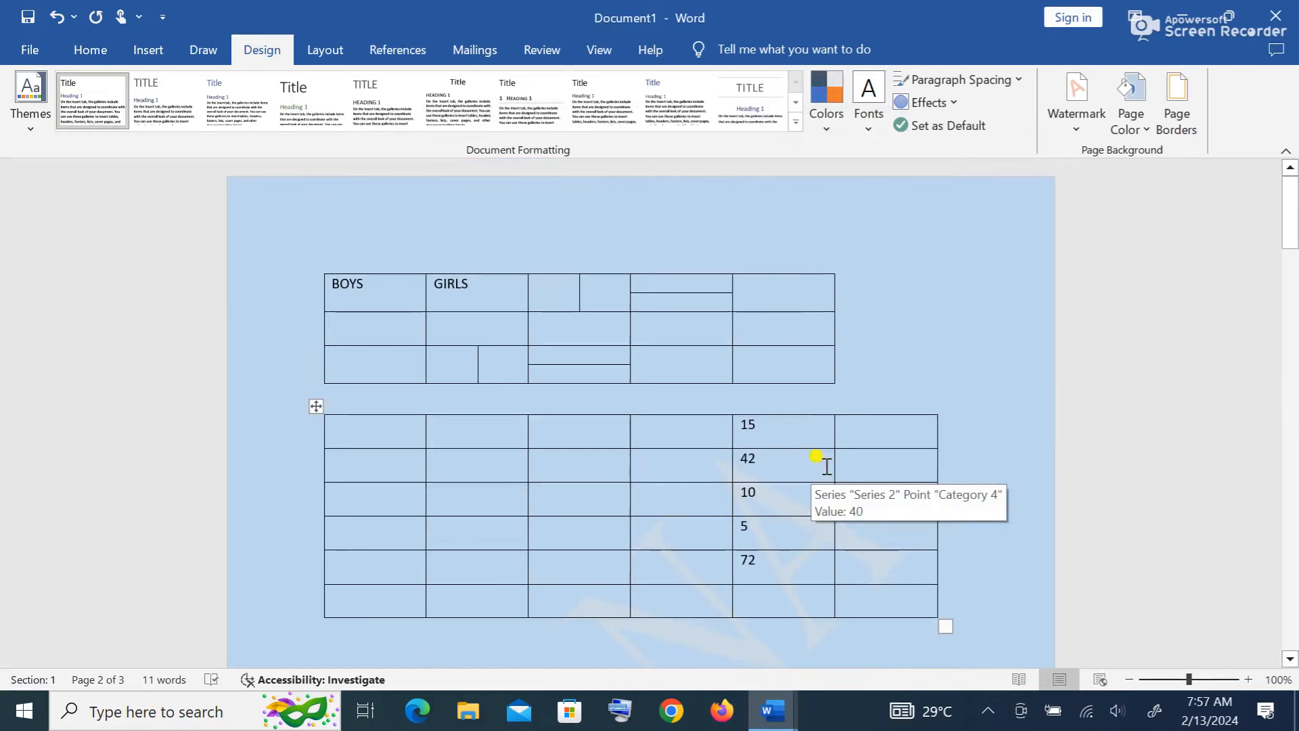
left_click(922, 342)
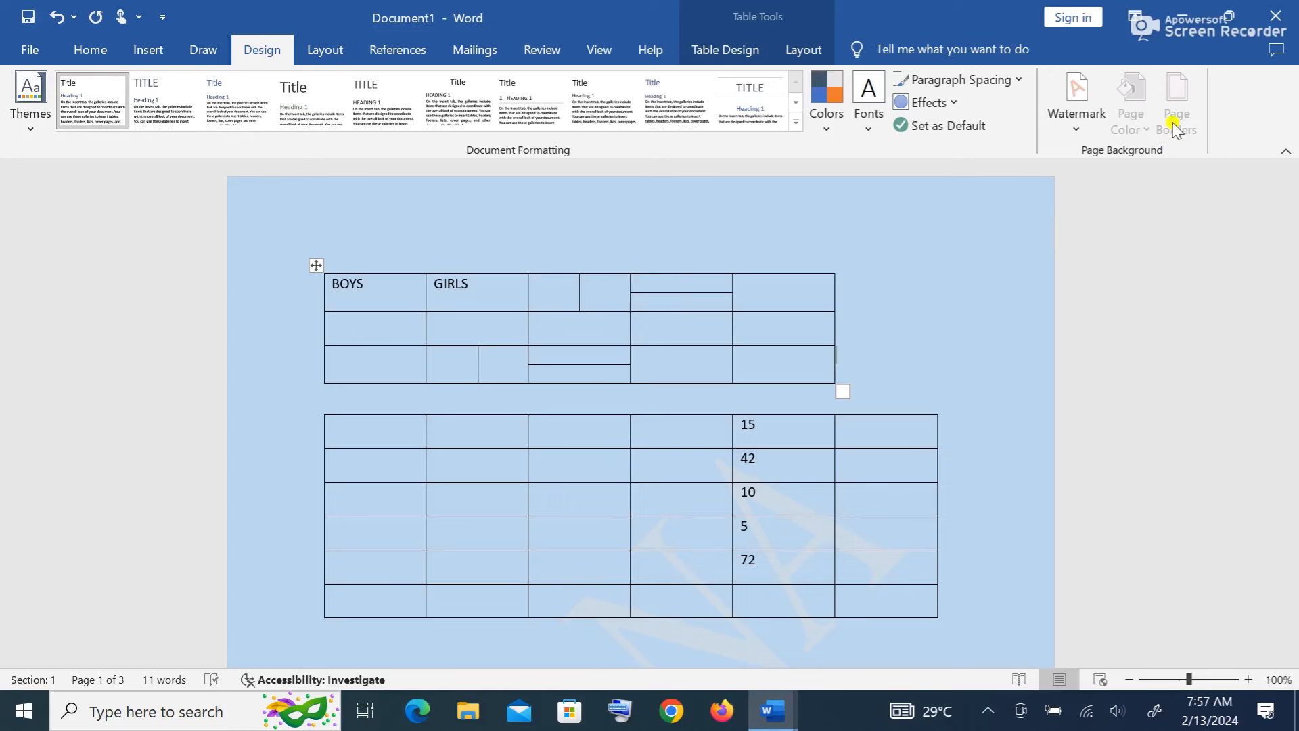
left_click(802, 51)
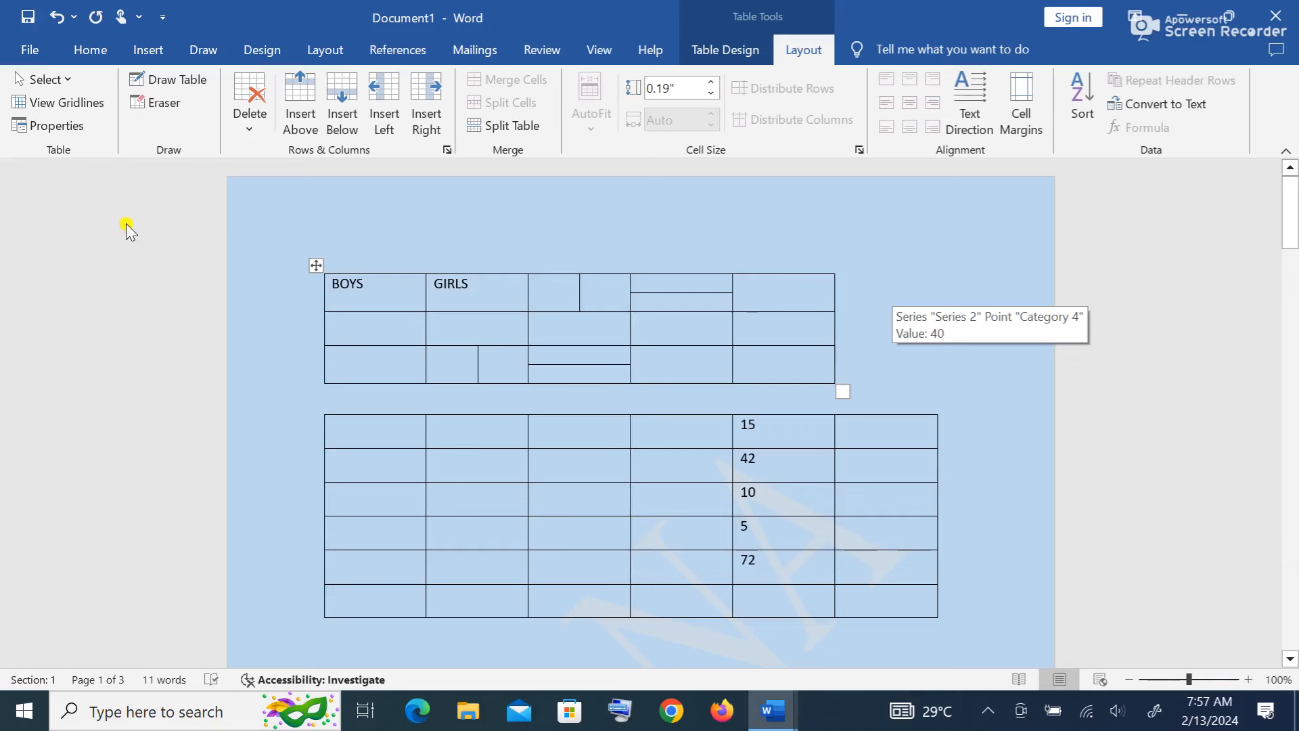
left_click(962, 341)
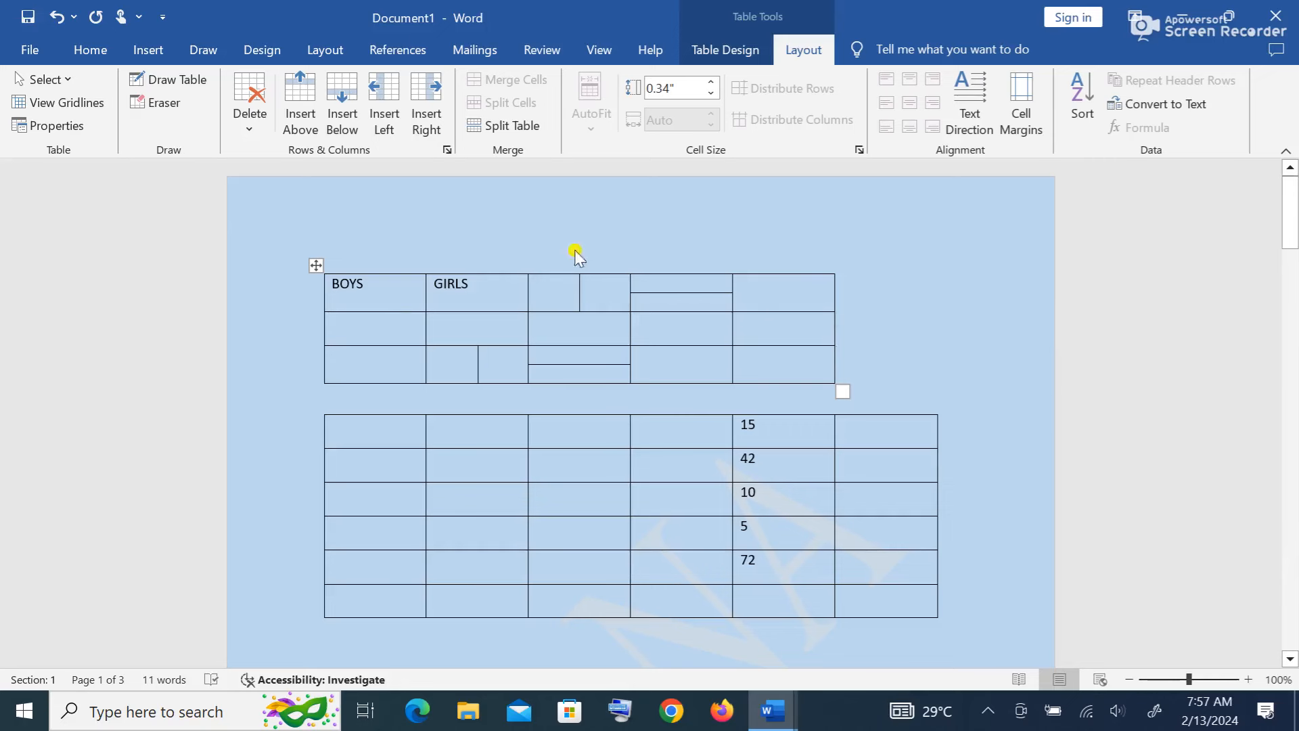
left_click(88, 49)
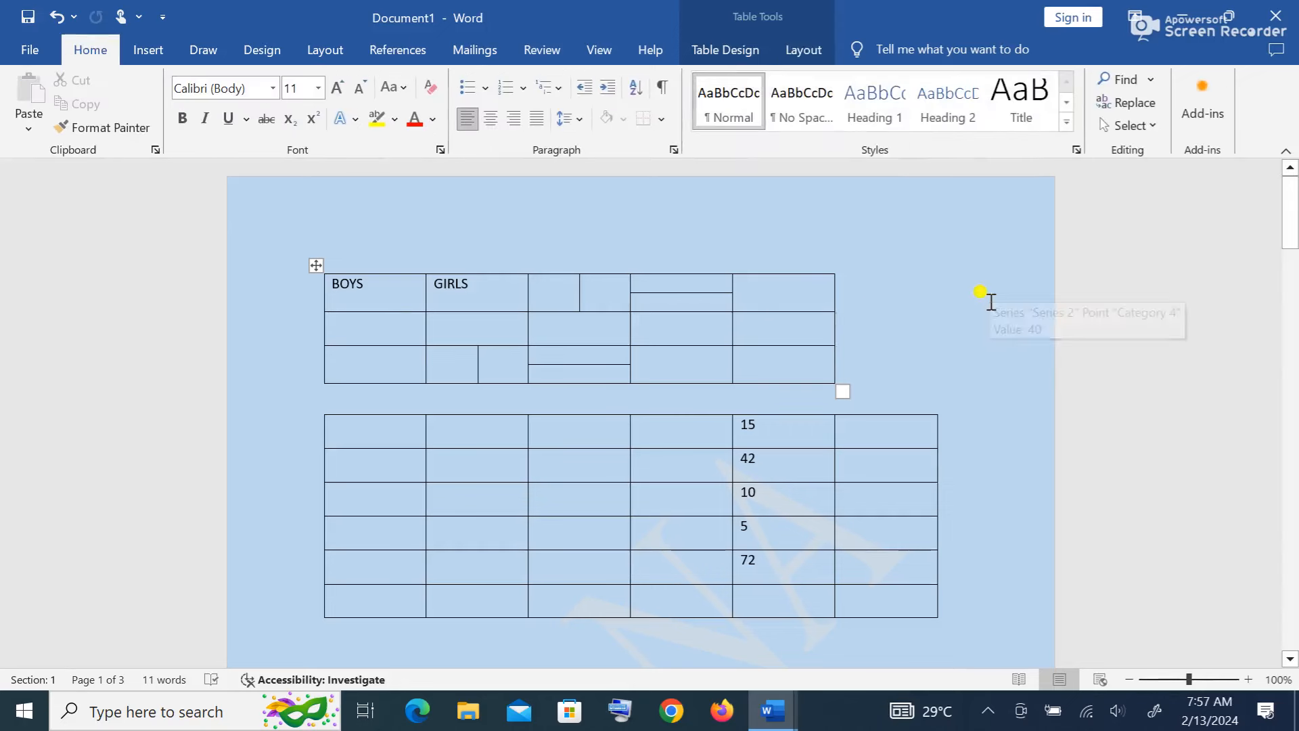
left_click(262, 49)
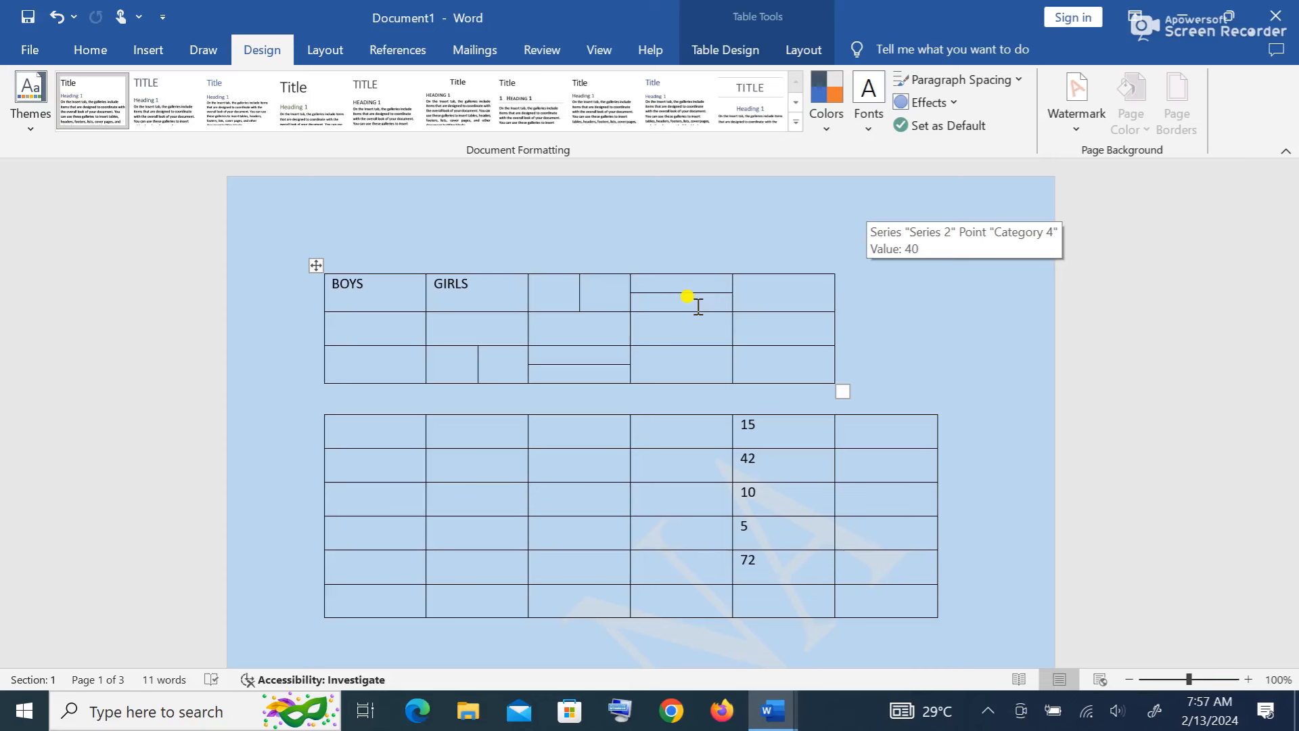
- Undo the light blue page color and check the table and airplane picture pages
key("ctrl+z")
left_click(873, 323)
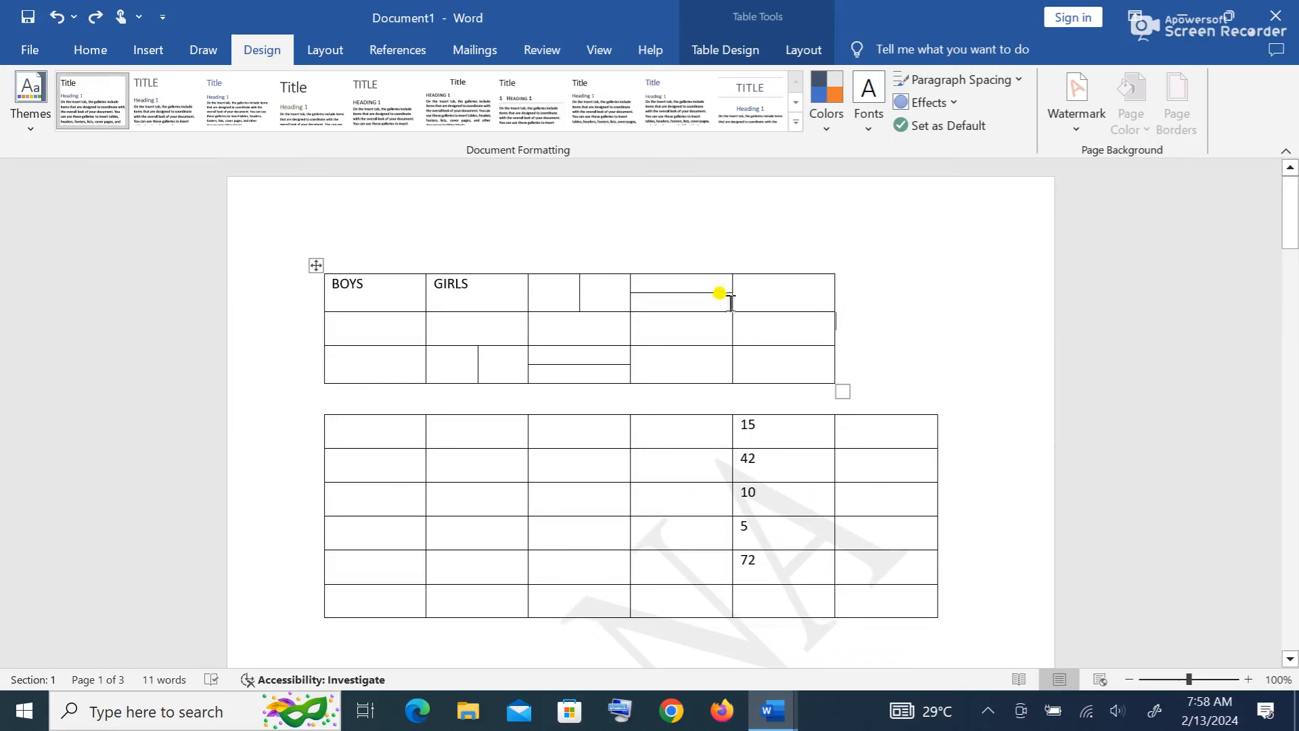
scroll(886, 302, "down", 15)
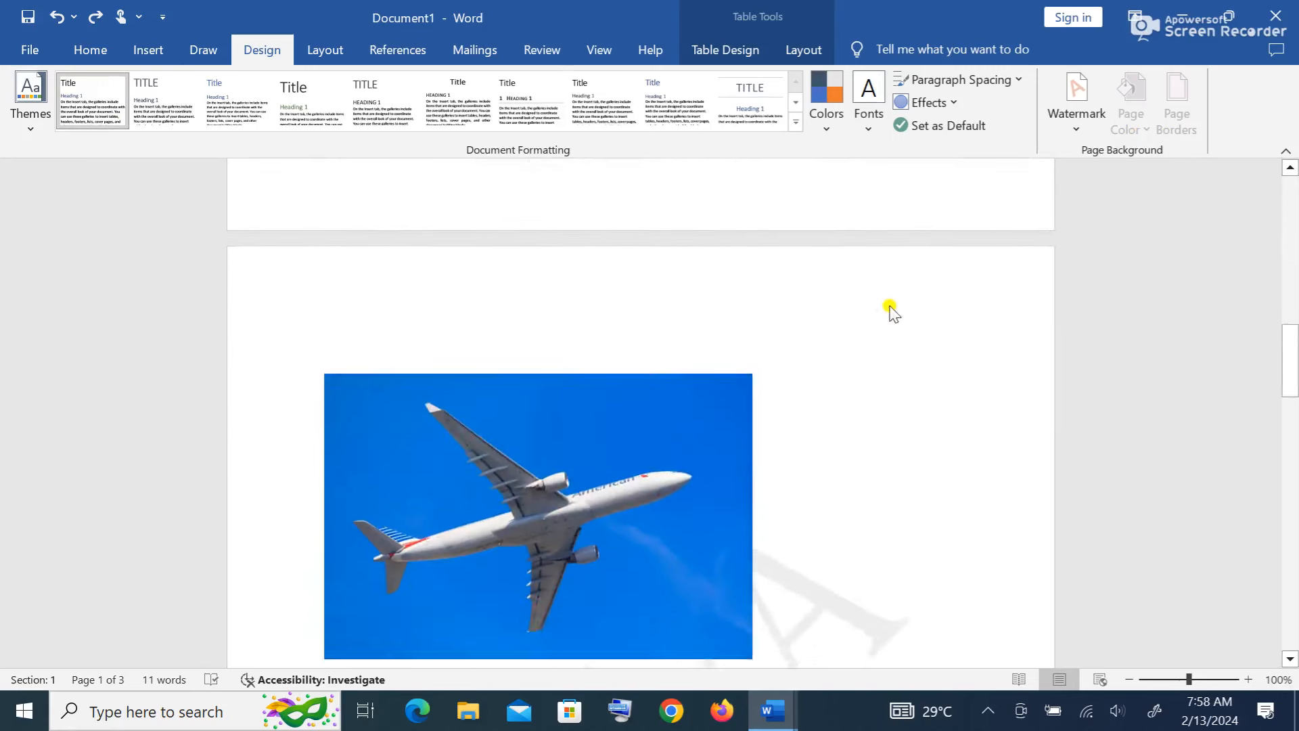
left_click(898, 320)
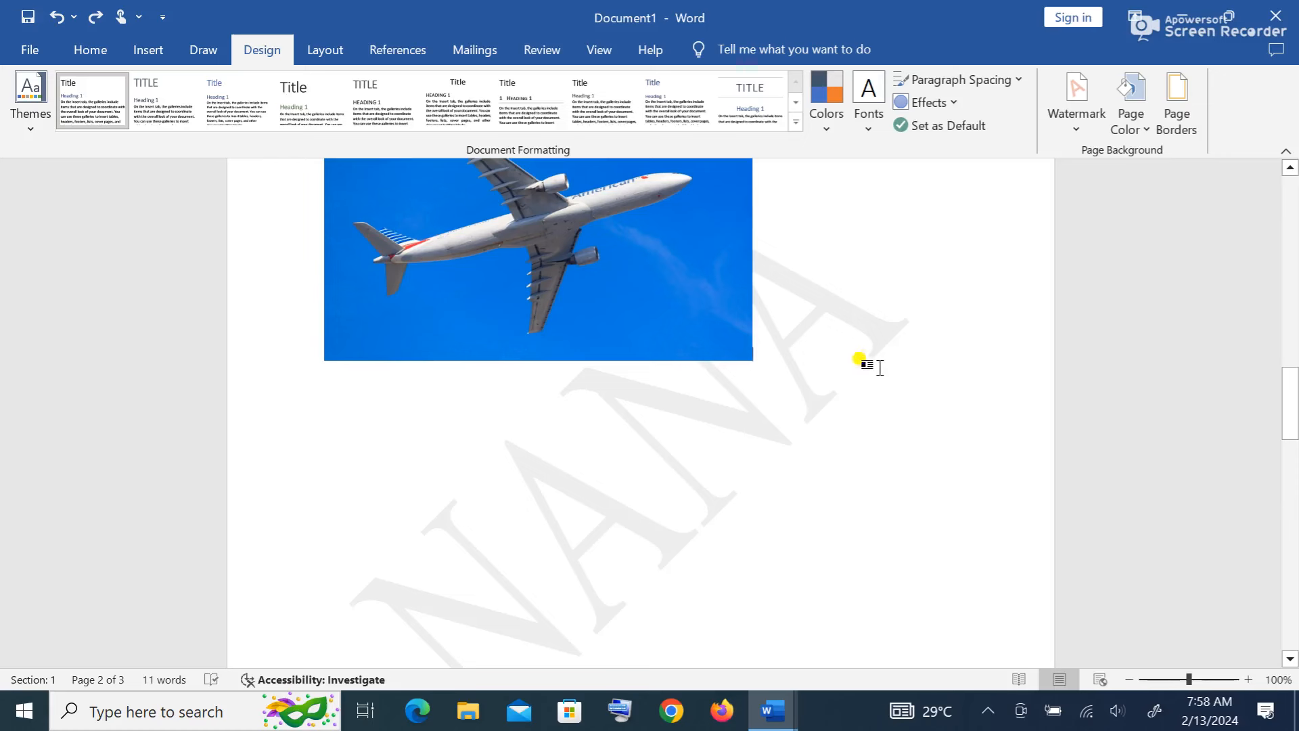
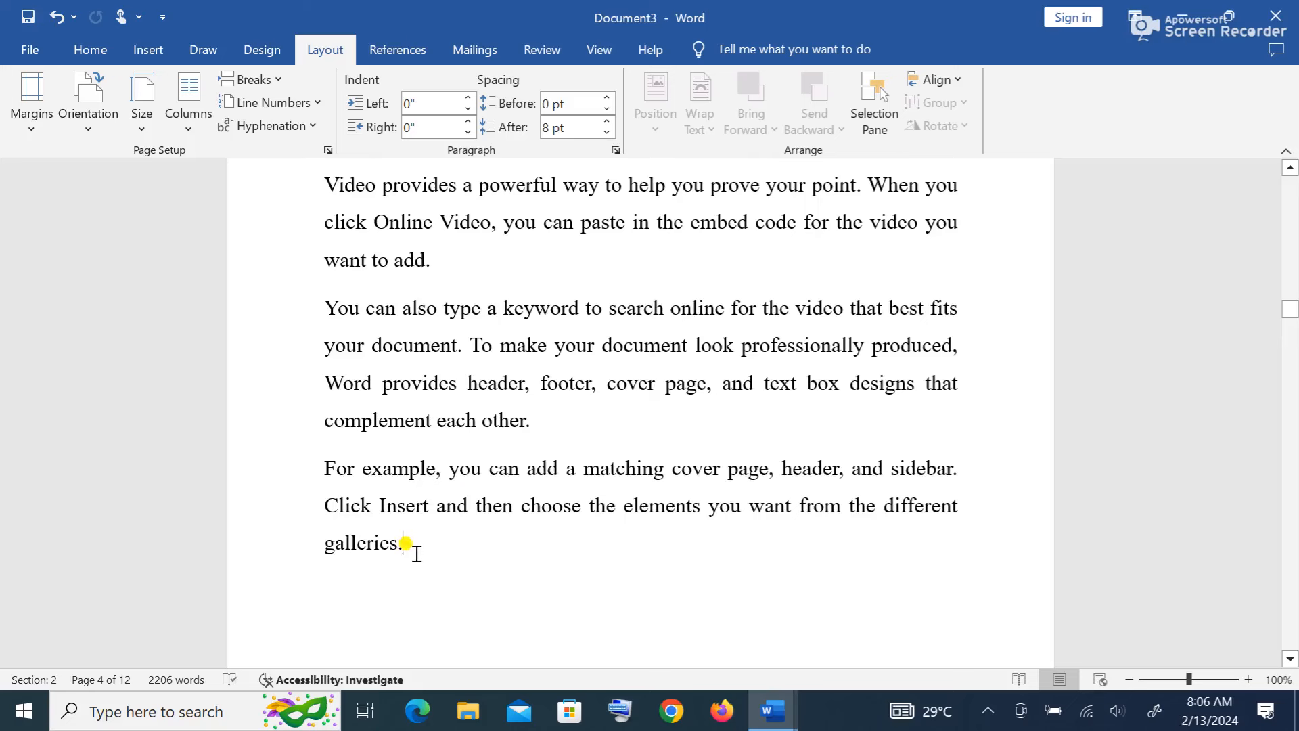
- Insert a Next Page section break after the paragraph ending in "different galleries."
left_click(280, 81)
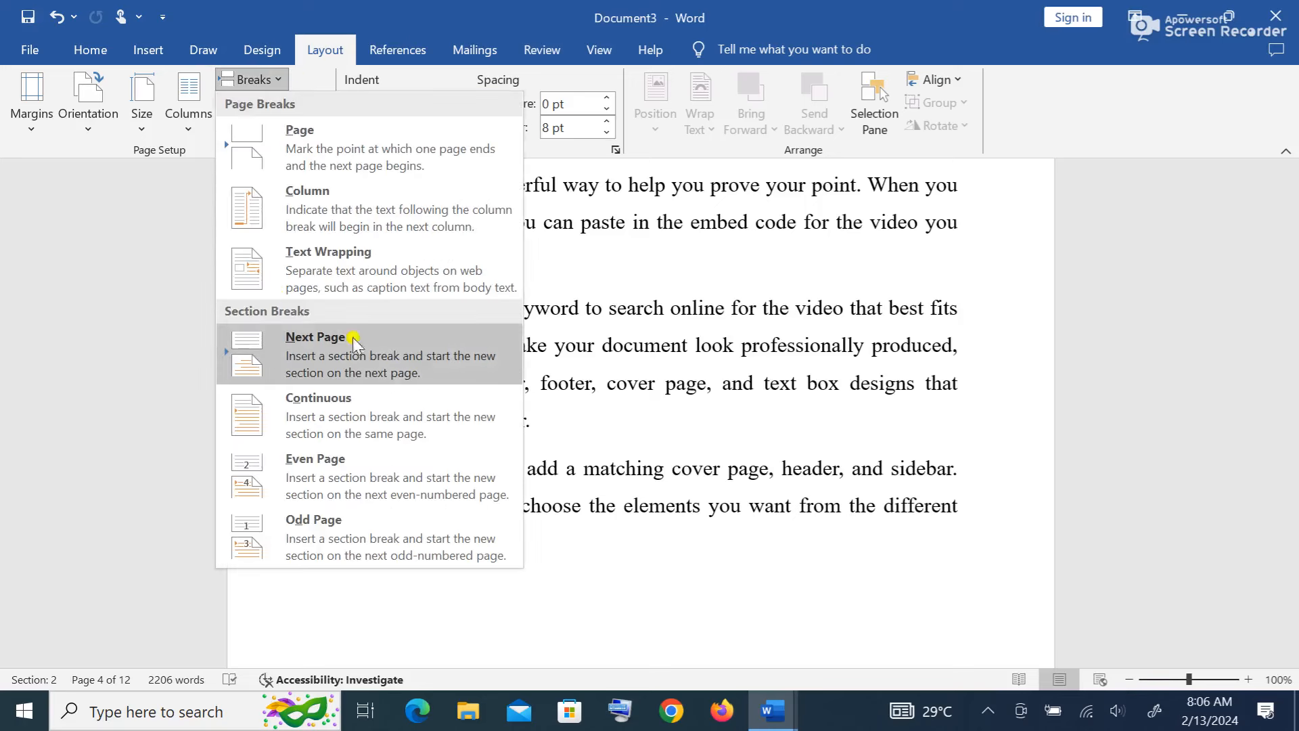
left_click(417, 351)
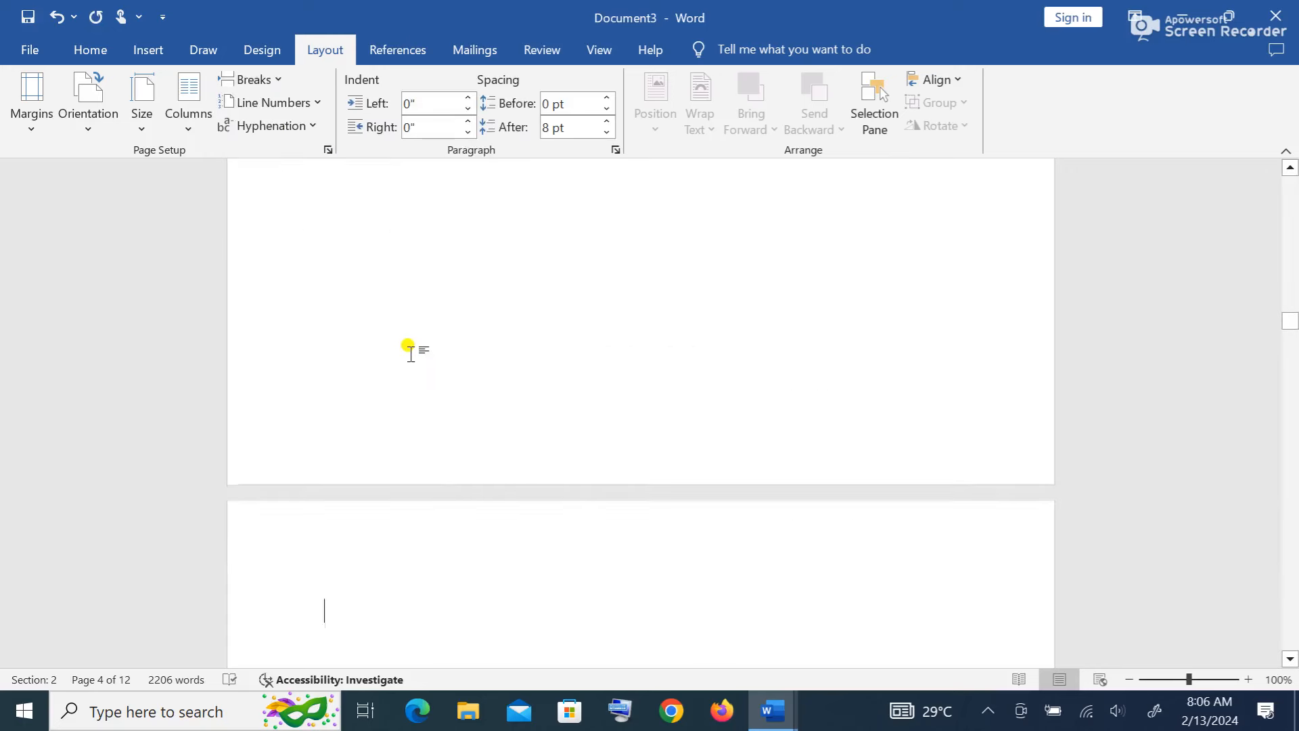
- Remove the extra blank page ahead of the "Chapter one" heading
scroll(412, 355, "down", 11)
scroll(413, 355, "up", 6)
scroll(504, 467, "down", 5)
scroll(485, 544, "down", 3)
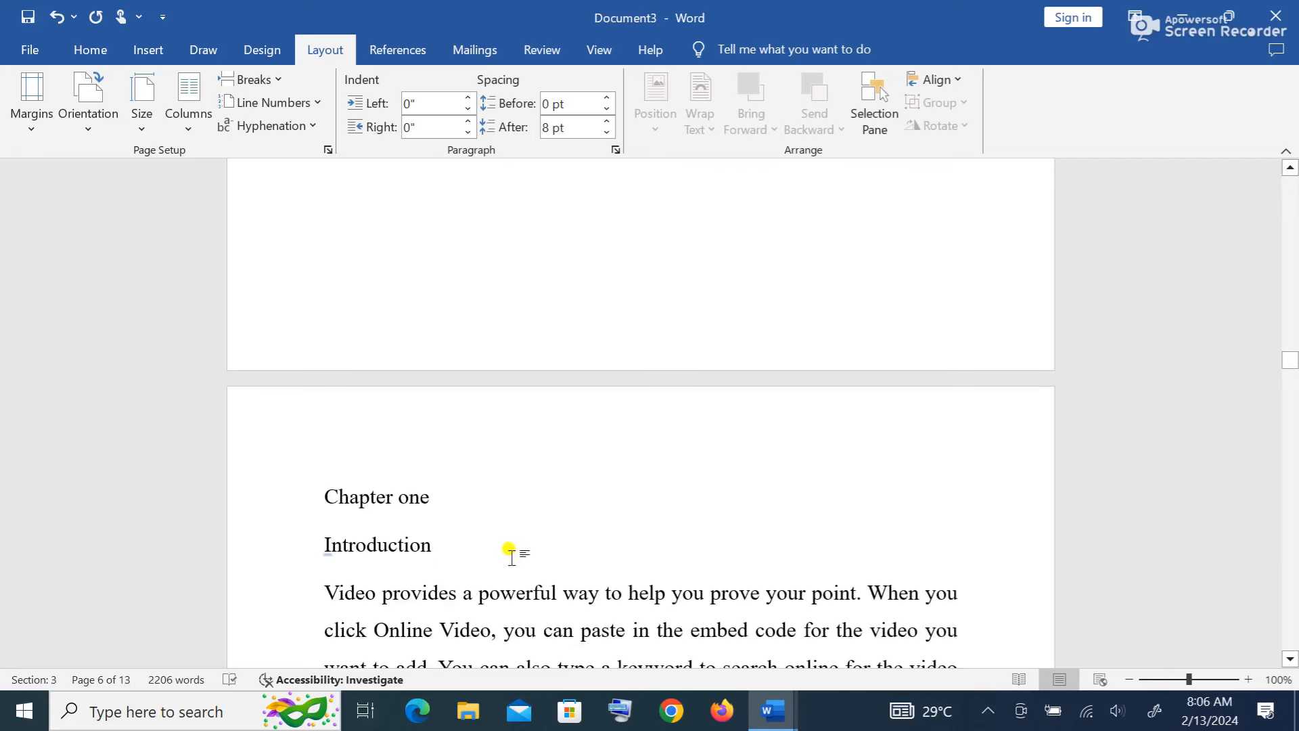
scroll(505, 517, "up", 16)
scroll(502, 509, "up", 10)
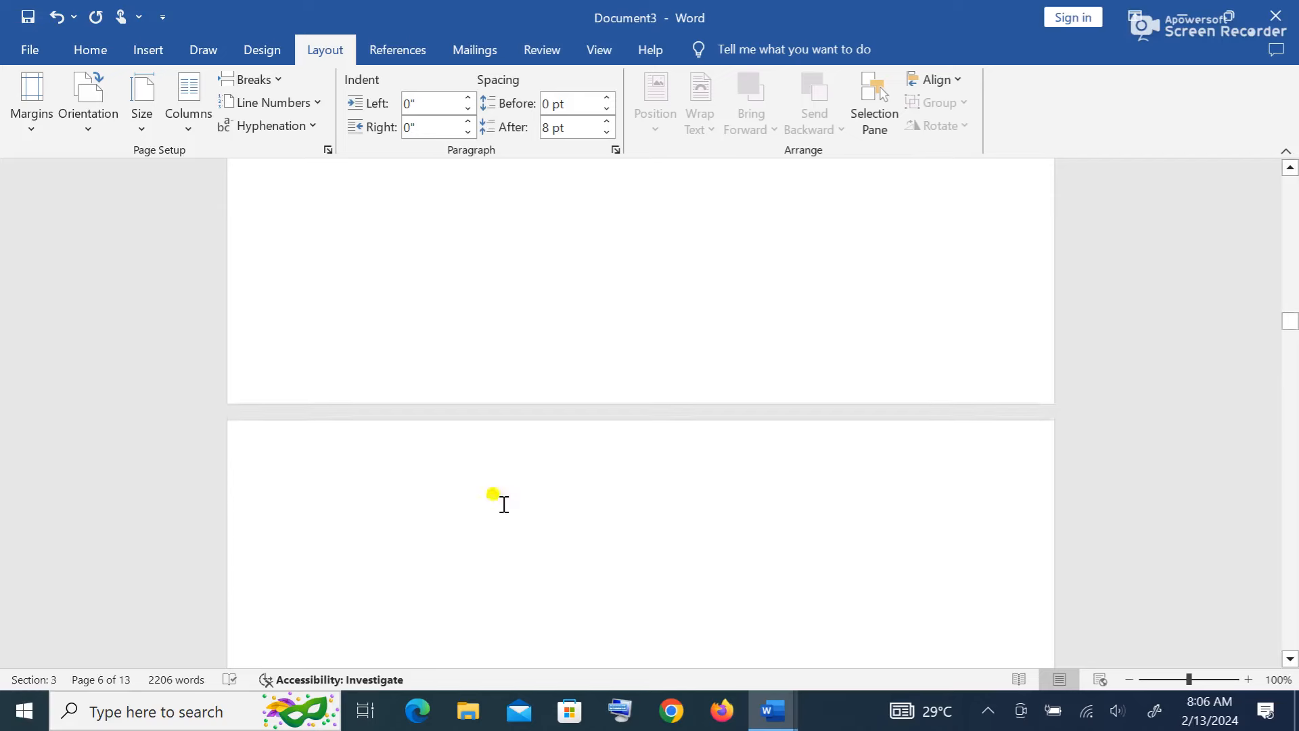
scroll(504, 504, "down", 5)
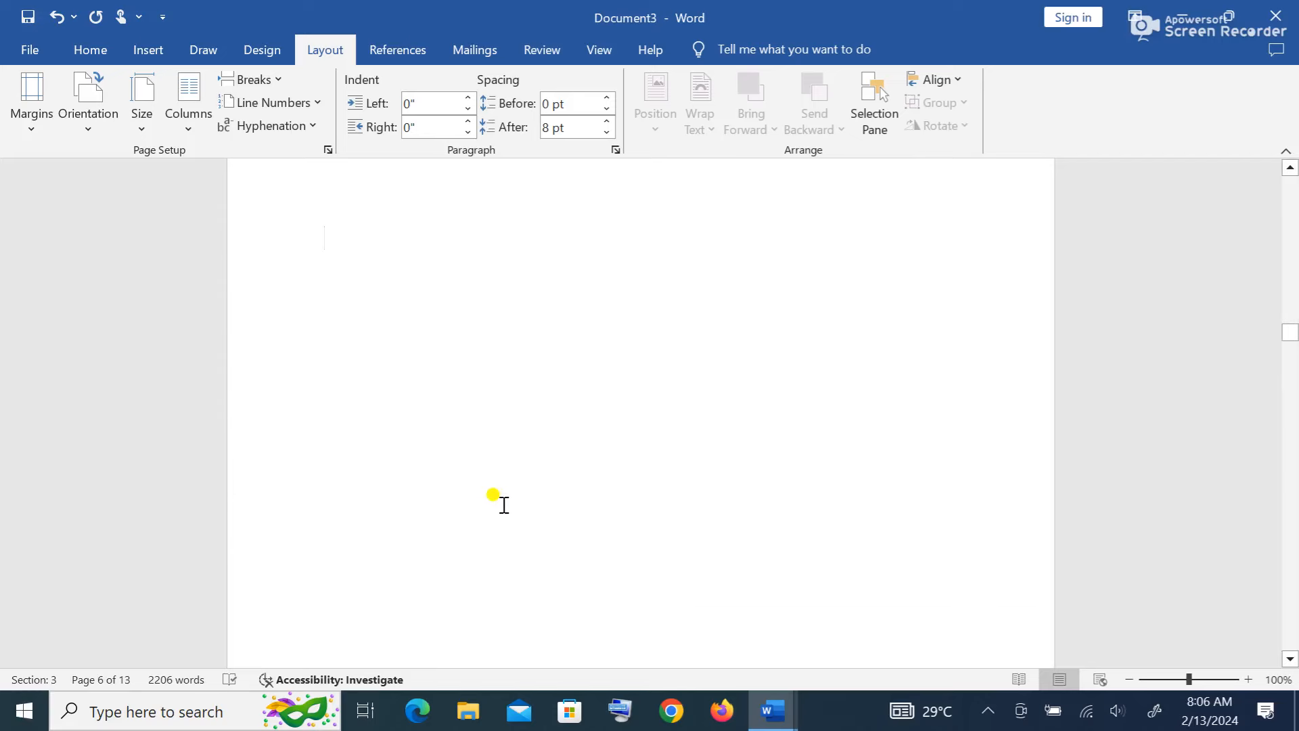
scroll(504, 504, "down", 15)
left_click(320, 355)
key("ctrl+Return")
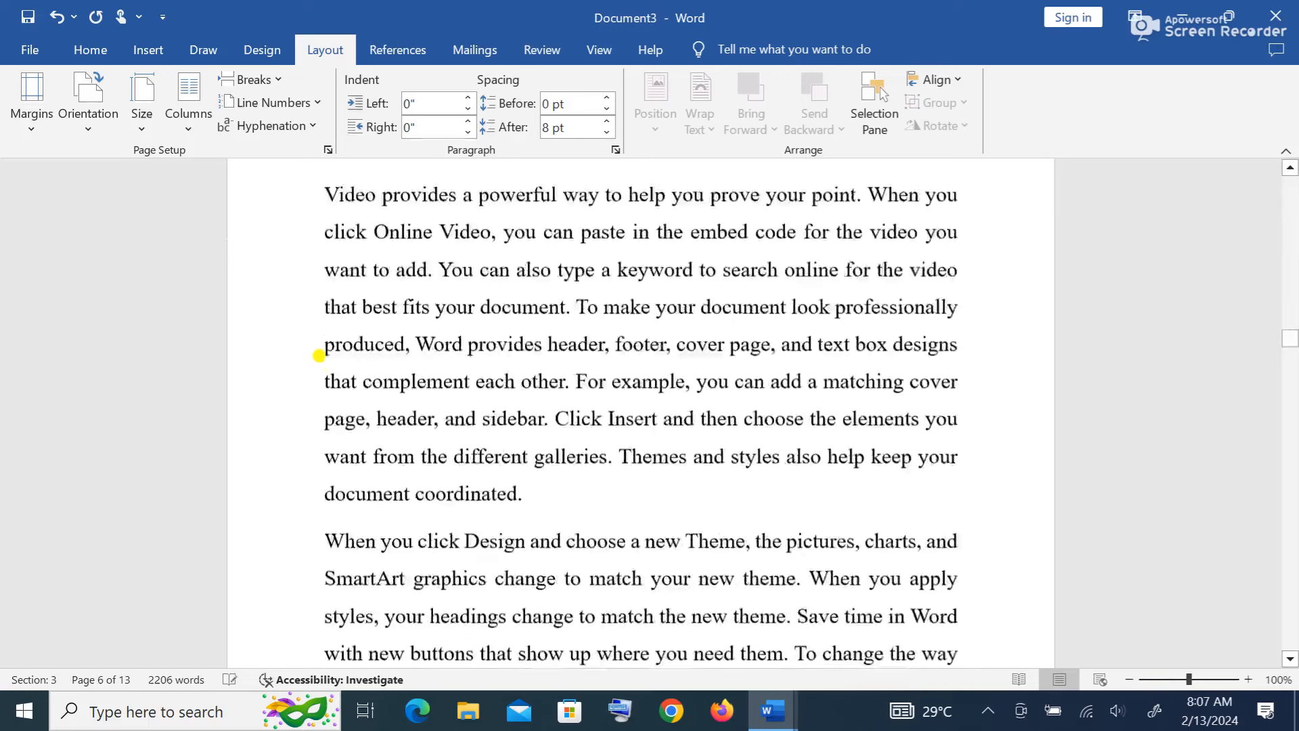
key("BackSpace")
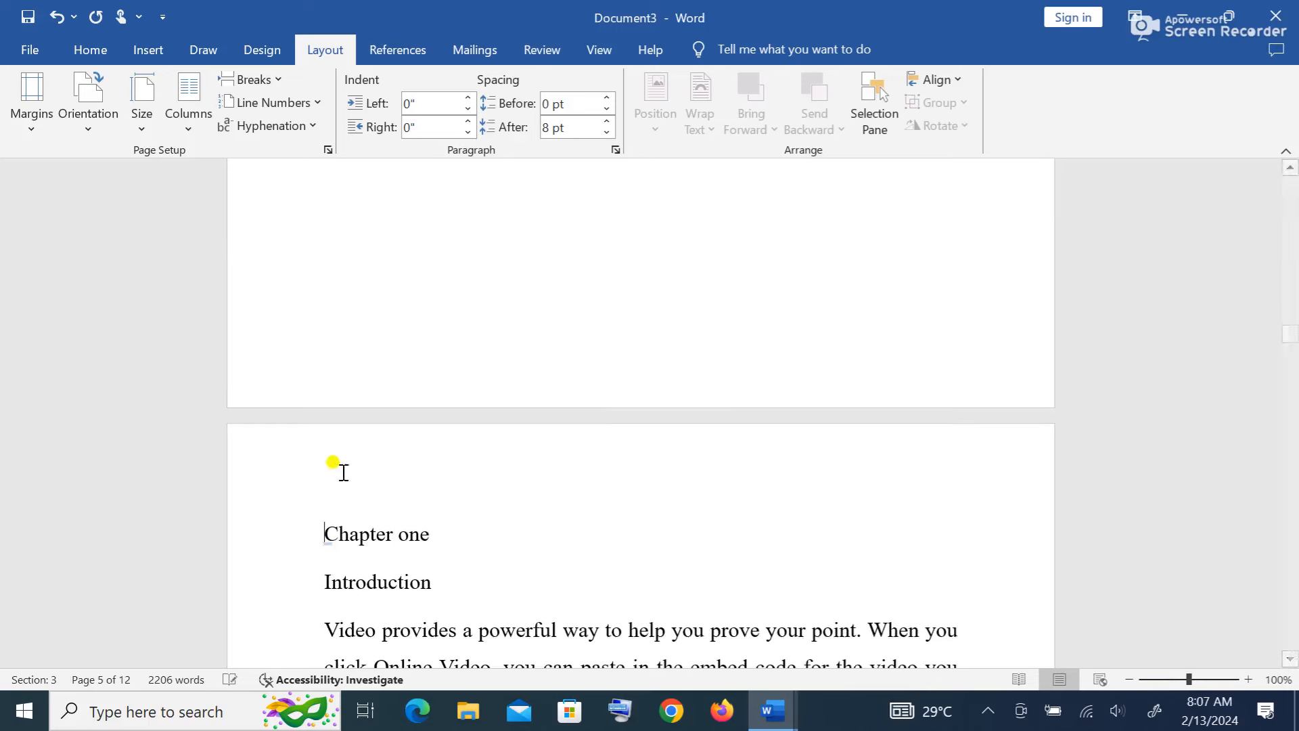
- Check the section numbers of the Chapter one, Acknowledgement and cover pages, and view the status bar's display options
left_click(538, 583)
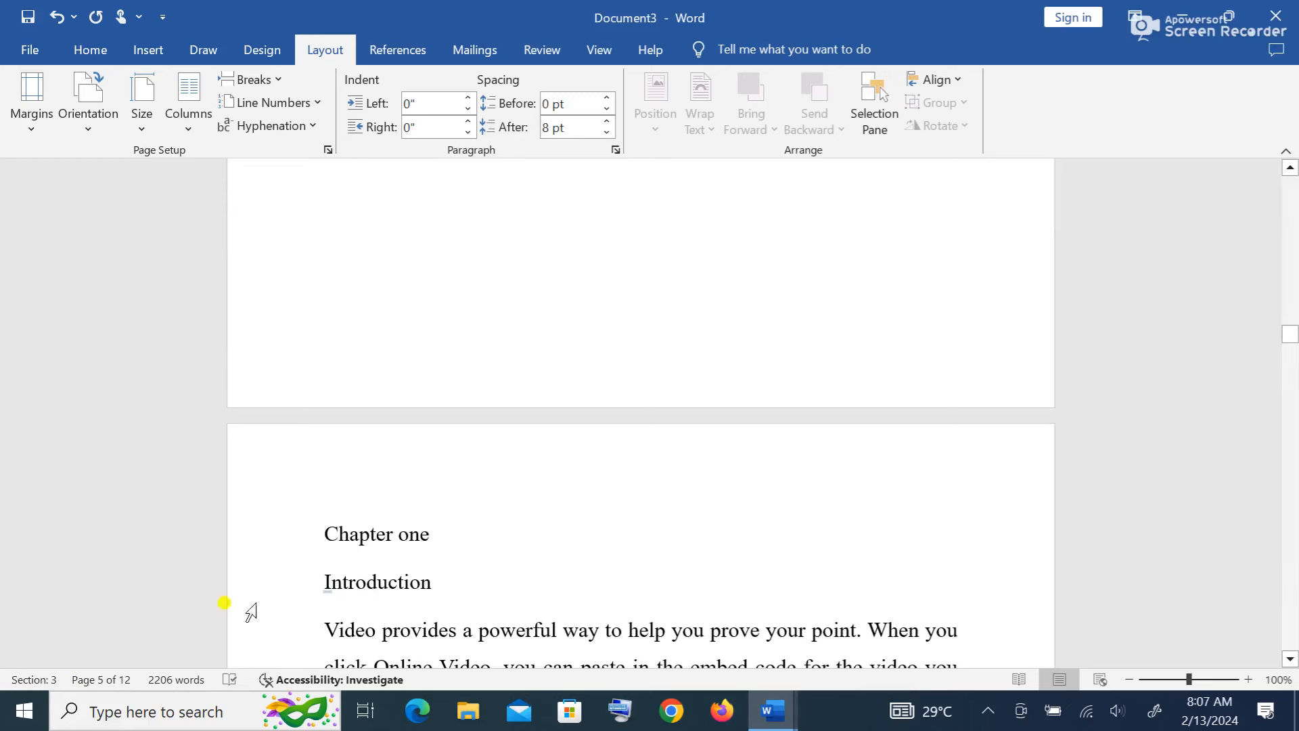
scroll(493, 530, "down", 10)
scroll(543, 504, "up", 3)
scroll(543, 504, "up", 3)
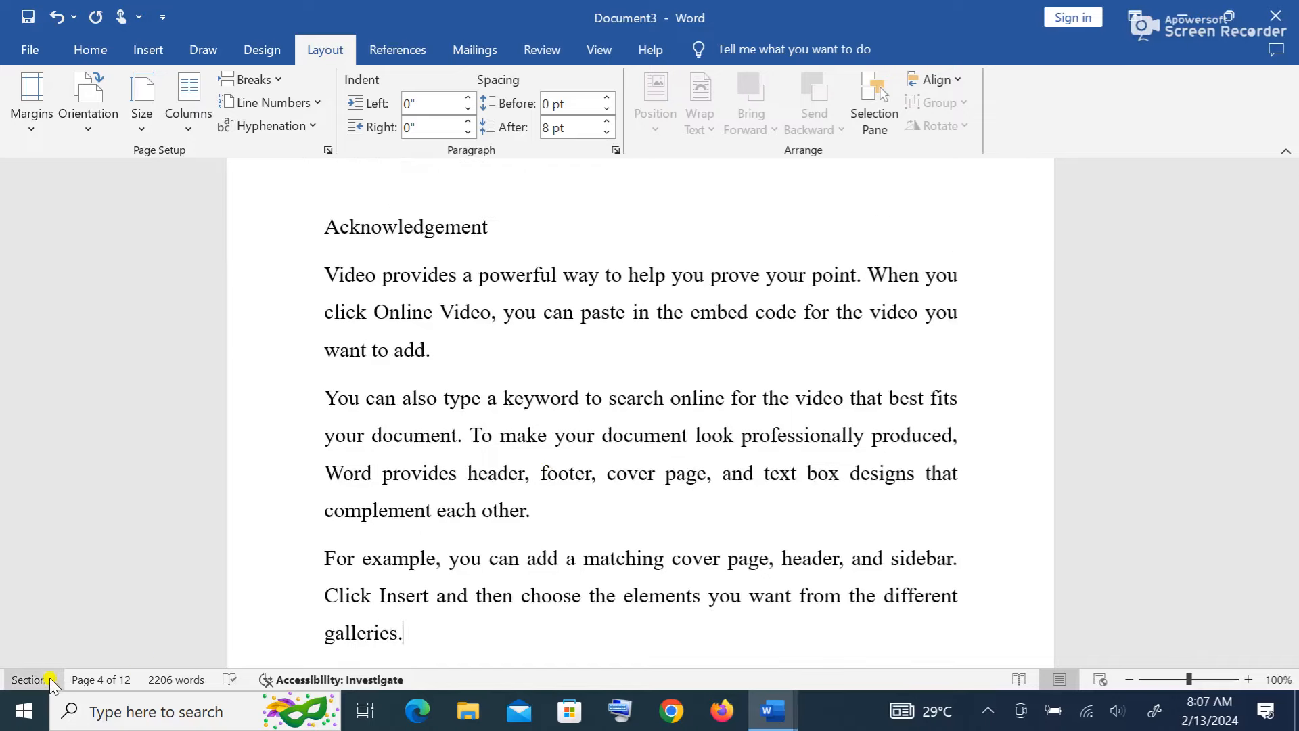
scroll(589, 461, "up", 3)
scroll(618, 455, "down", 4)
scroll(624, 457, "down", 15)
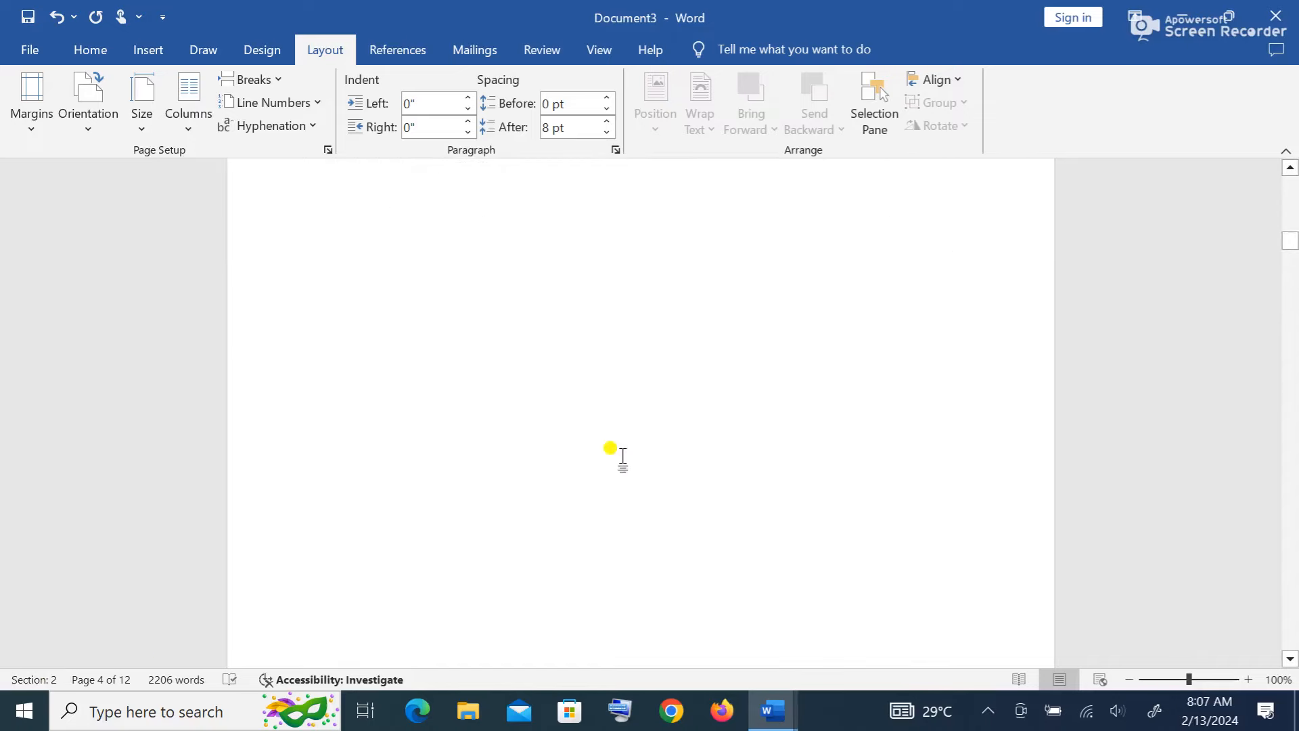
scroll(622, 458, "up", 5)
scroll(616, 454, "up", 20)
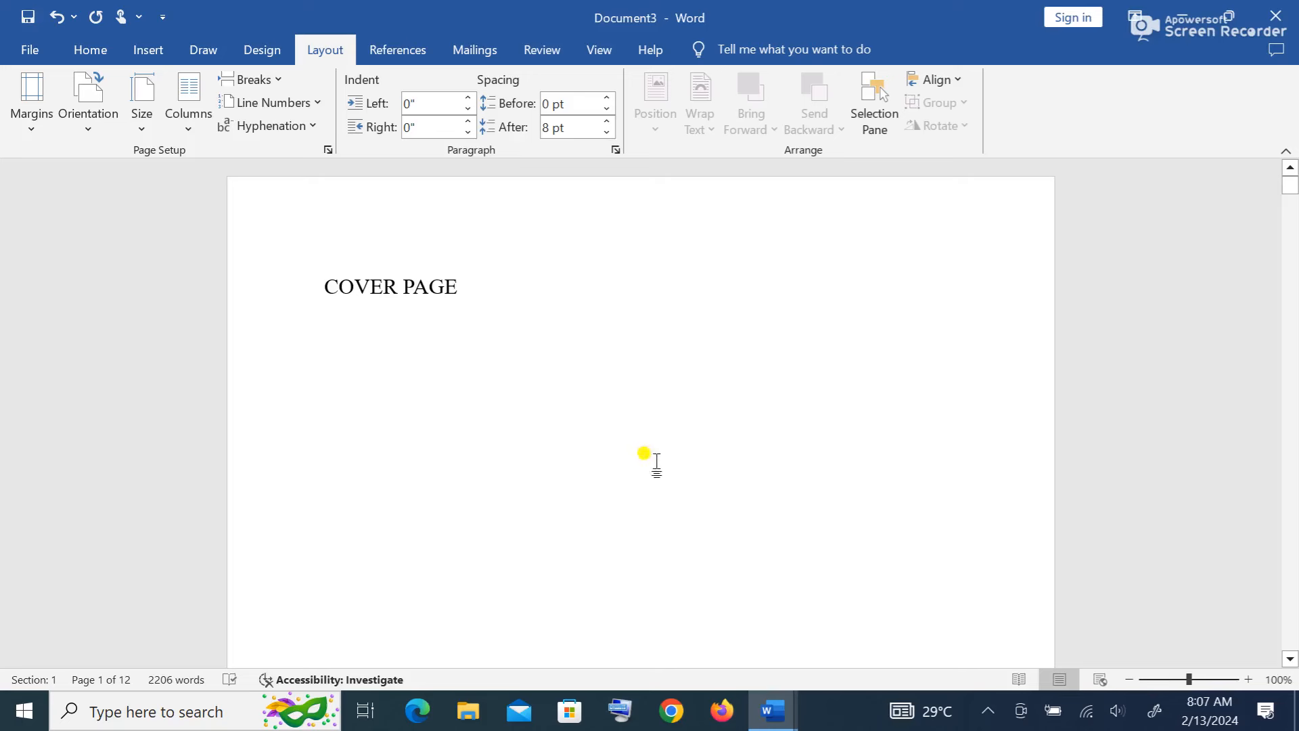
right_click(619, 684)
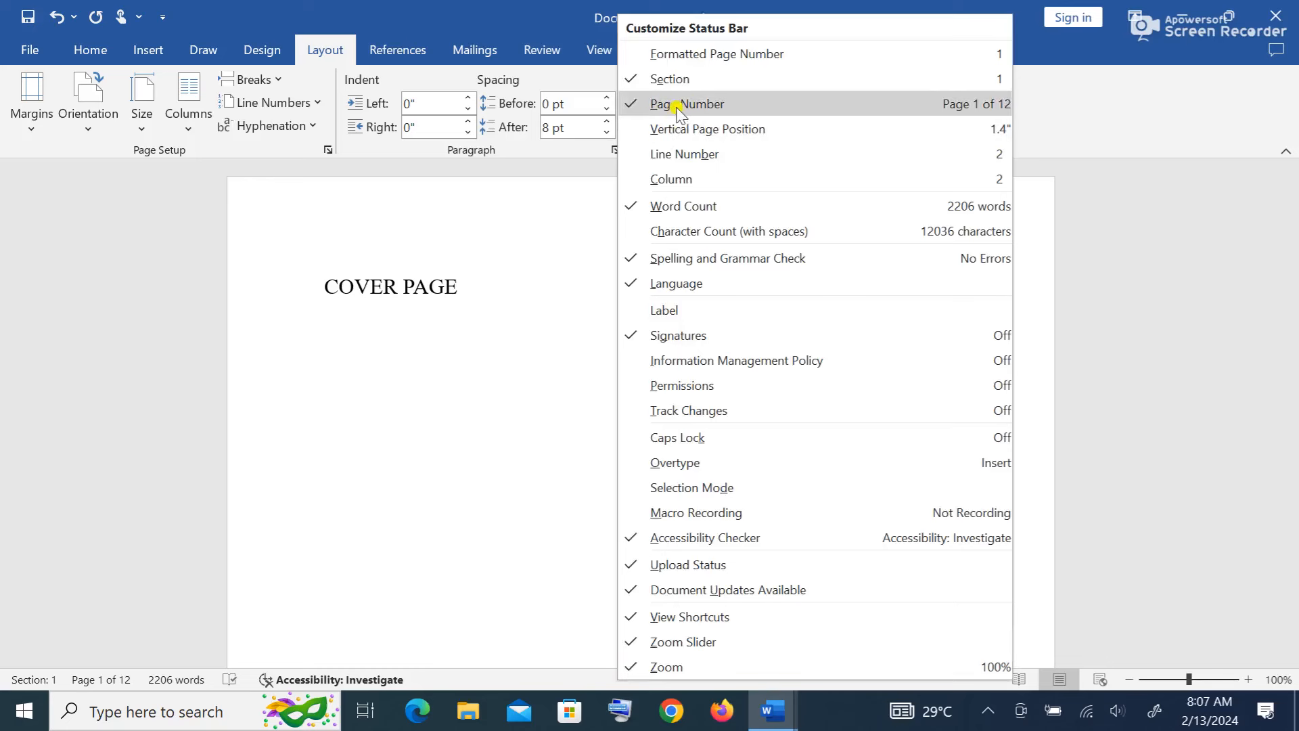
left_click(463, 355)
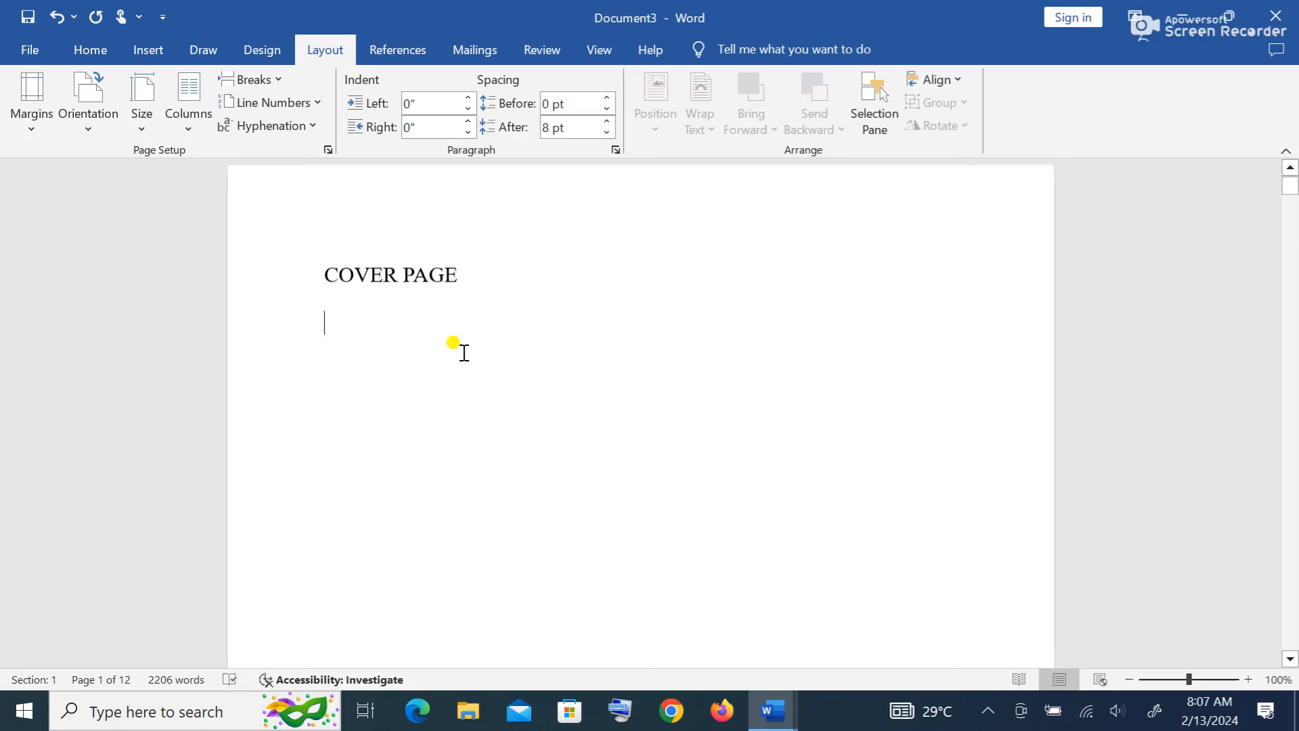
- Inspect the page and section breaks from the cover page to the Acknowledgement page with formatting marks temporarily shown
left_click(94, 52)
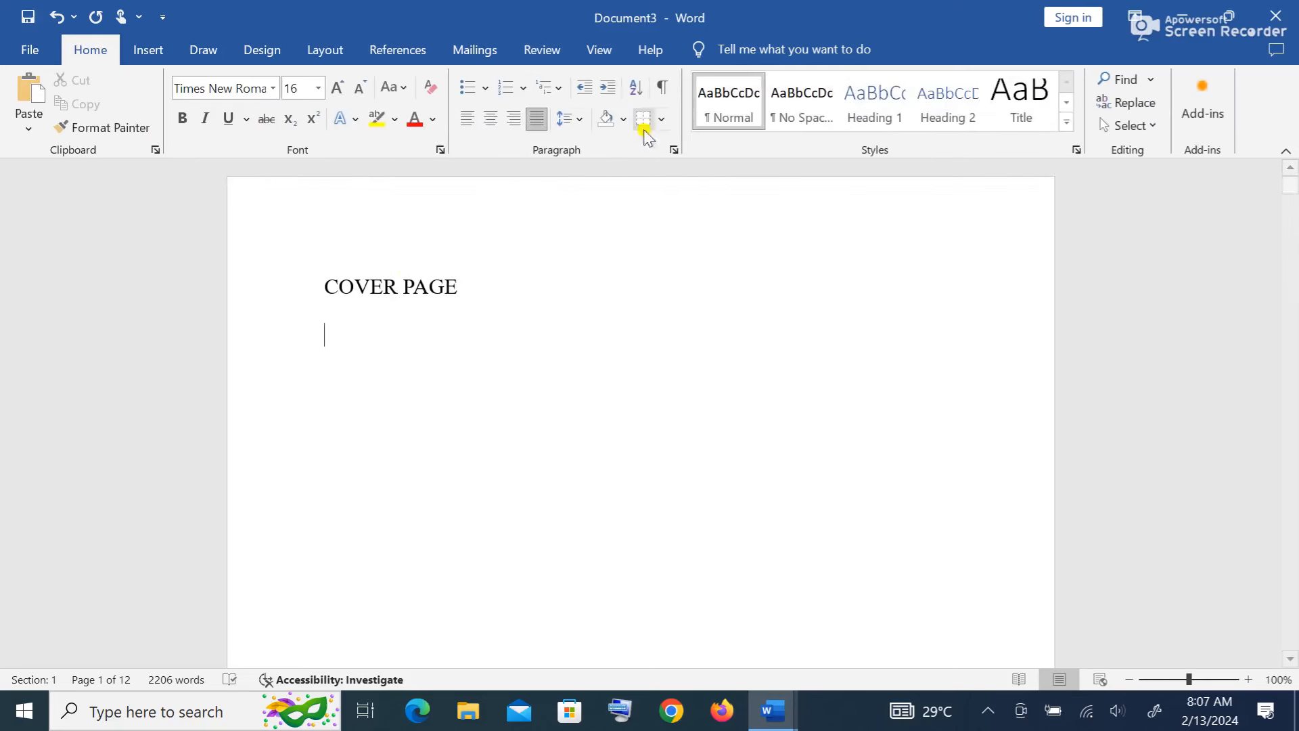
left_click(665, 88)
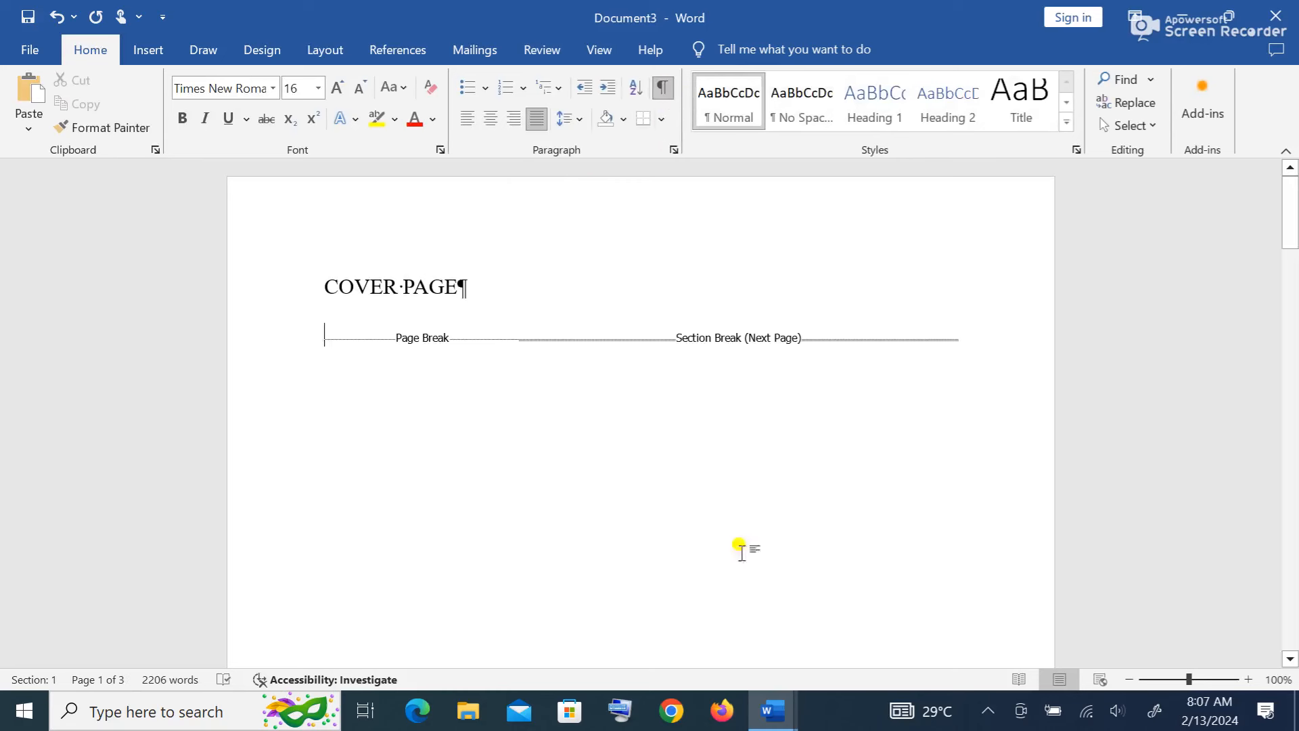
left_click(412, 338)
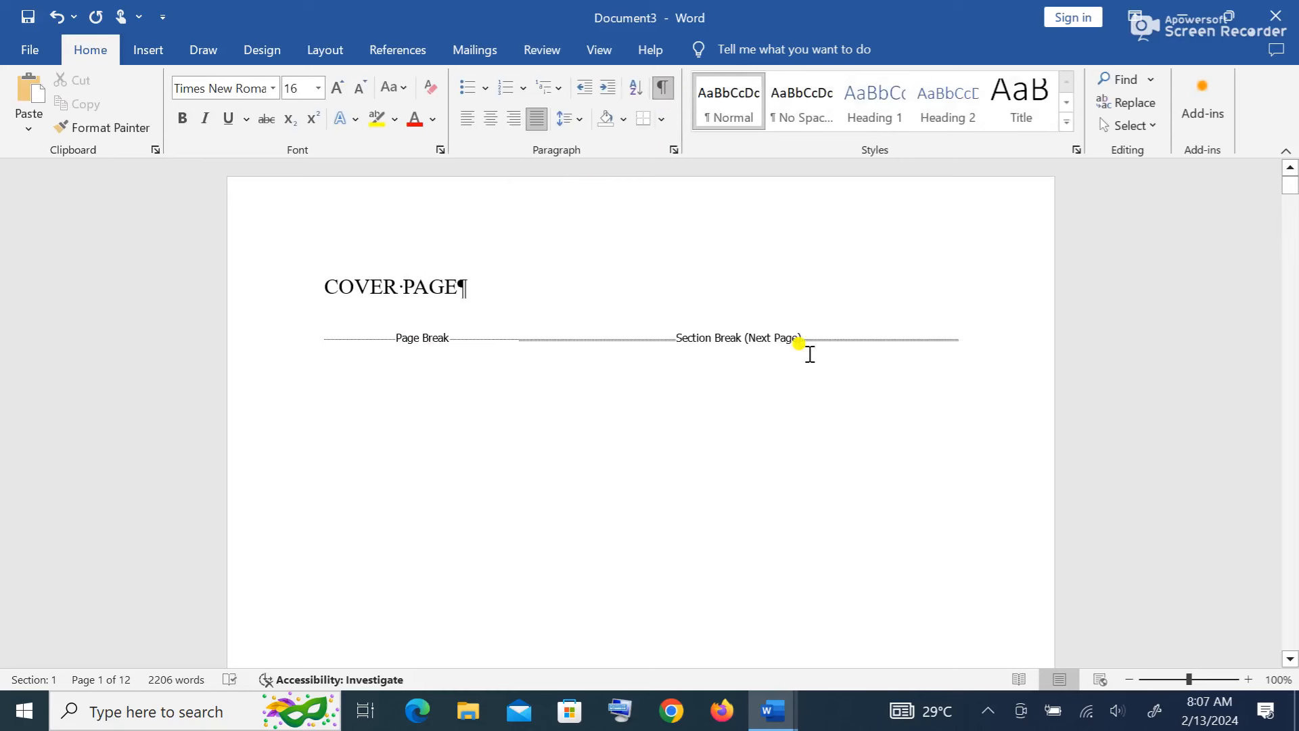
scroll(810, 354, "down", 20)
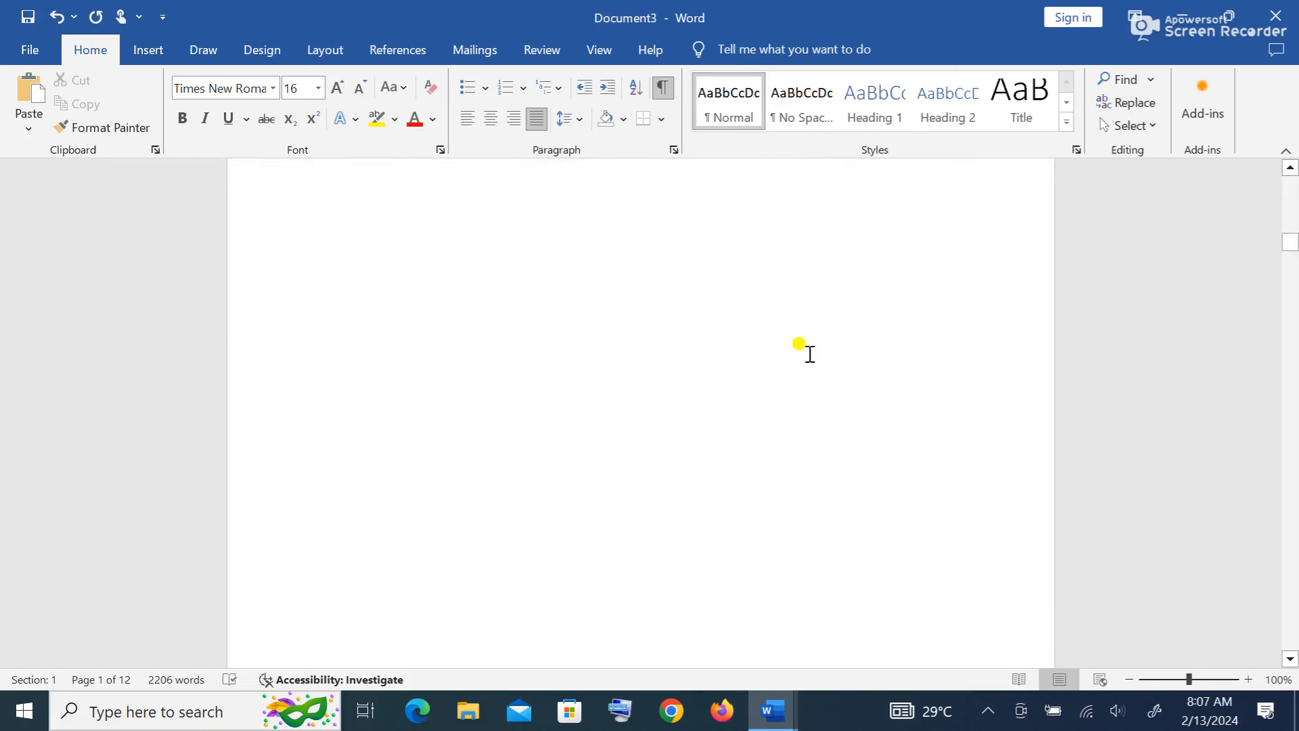
scroll(810, 354, "up", 3)
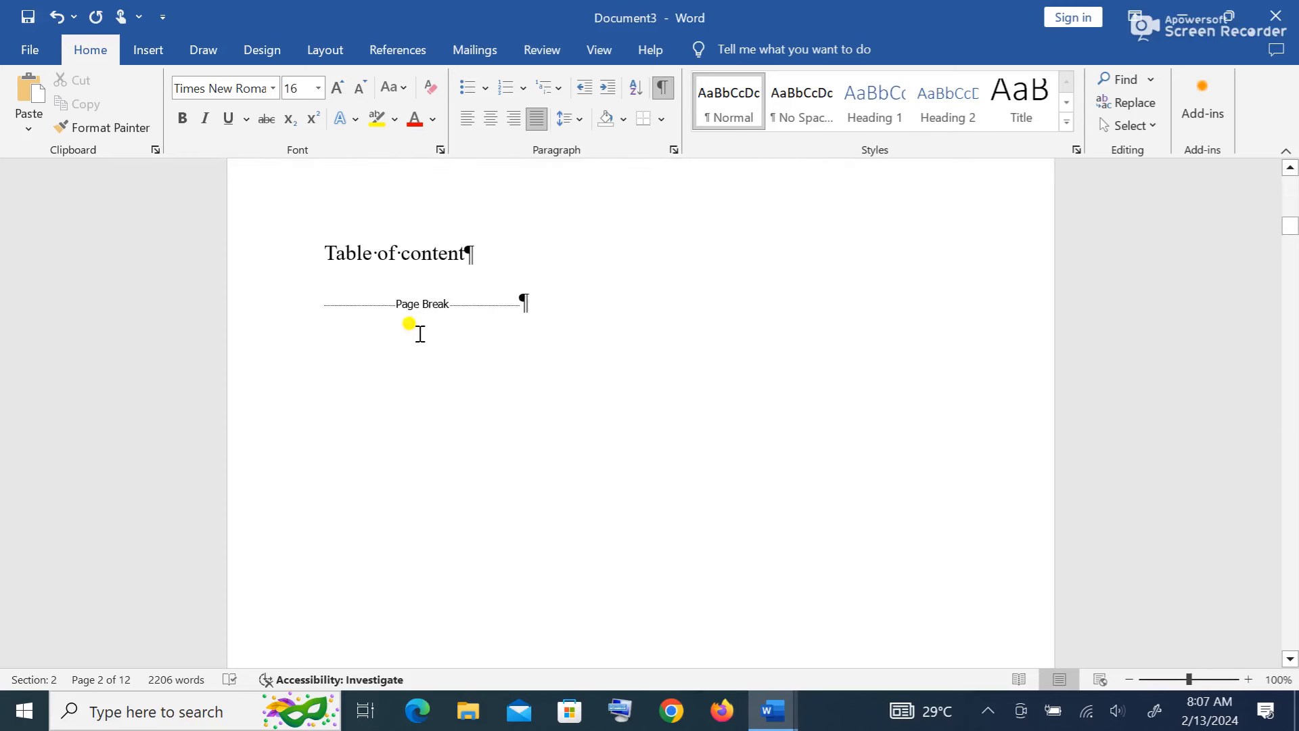
scroll(531, 322, "down", 10)
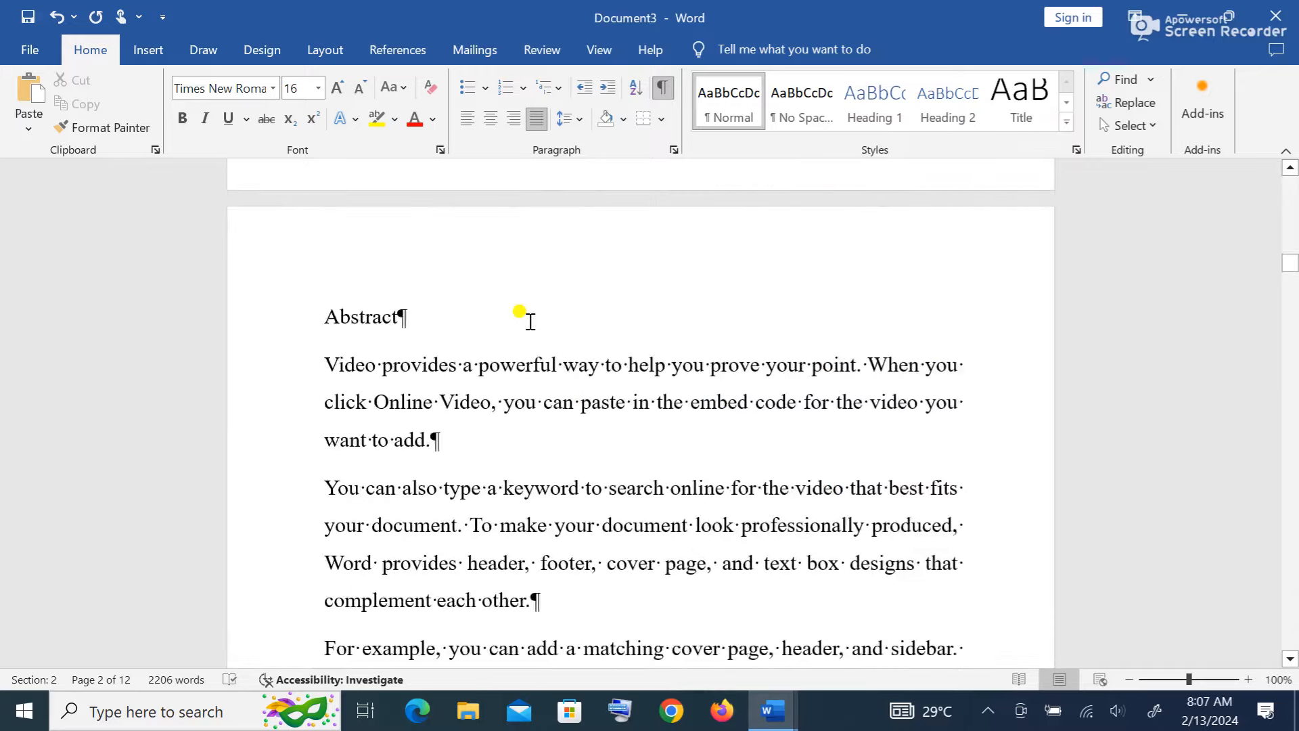
scroll(530, 322, "down", 10)
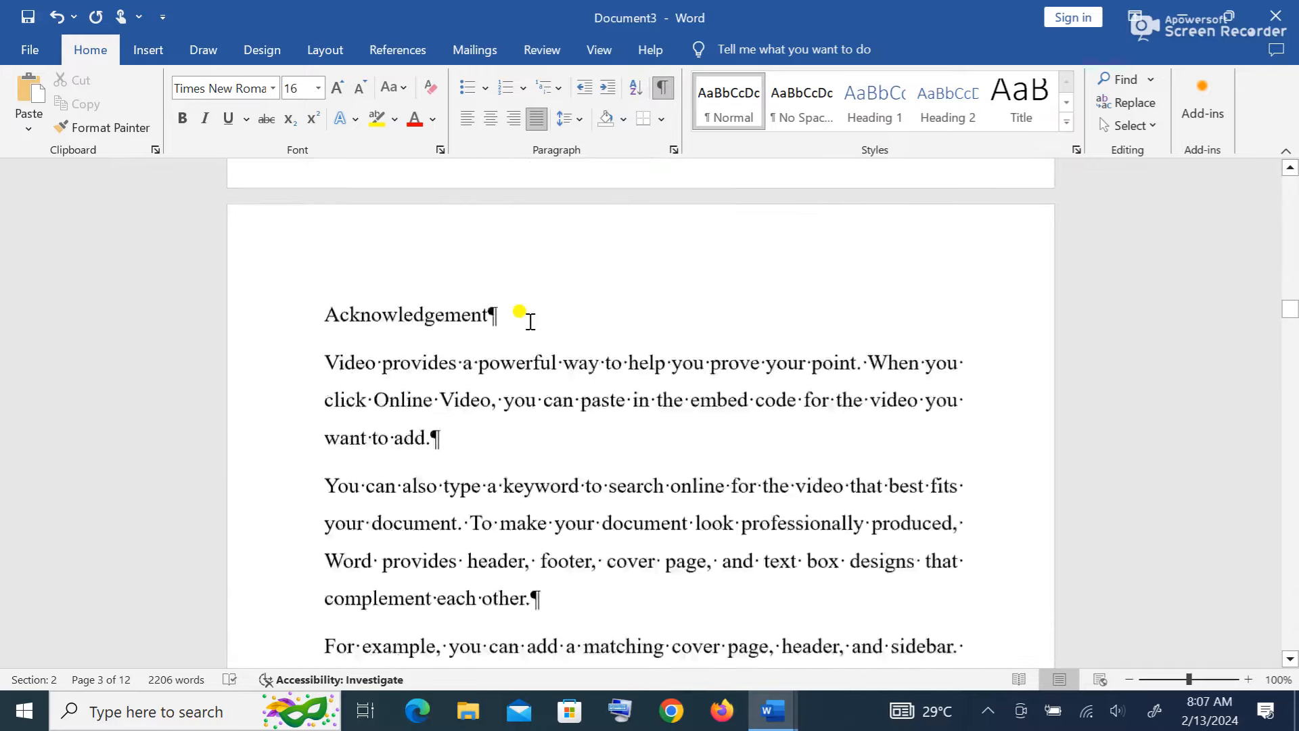
scroll(530, 322, "up", 1)
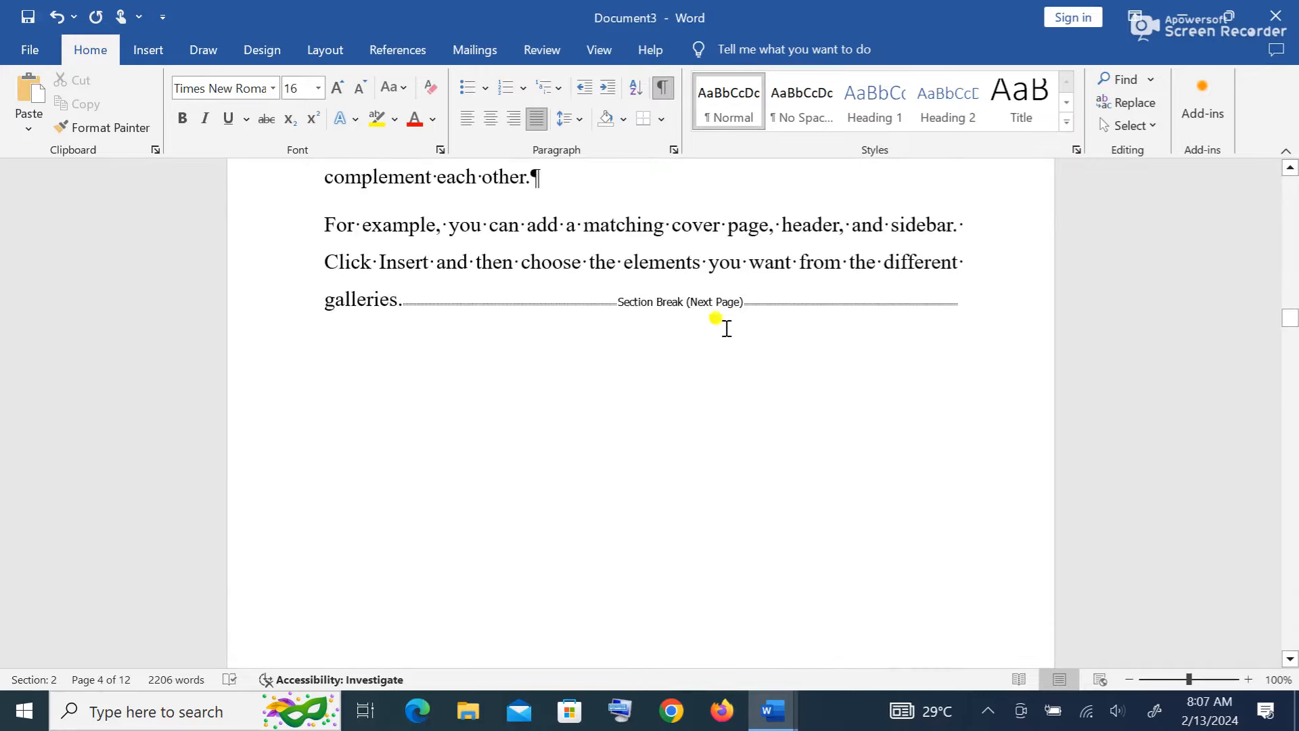
left_click(663, 87)
- Place the insertion point in the empty area below the "Table of content" heading
scroll(708, 379, "up", 10)
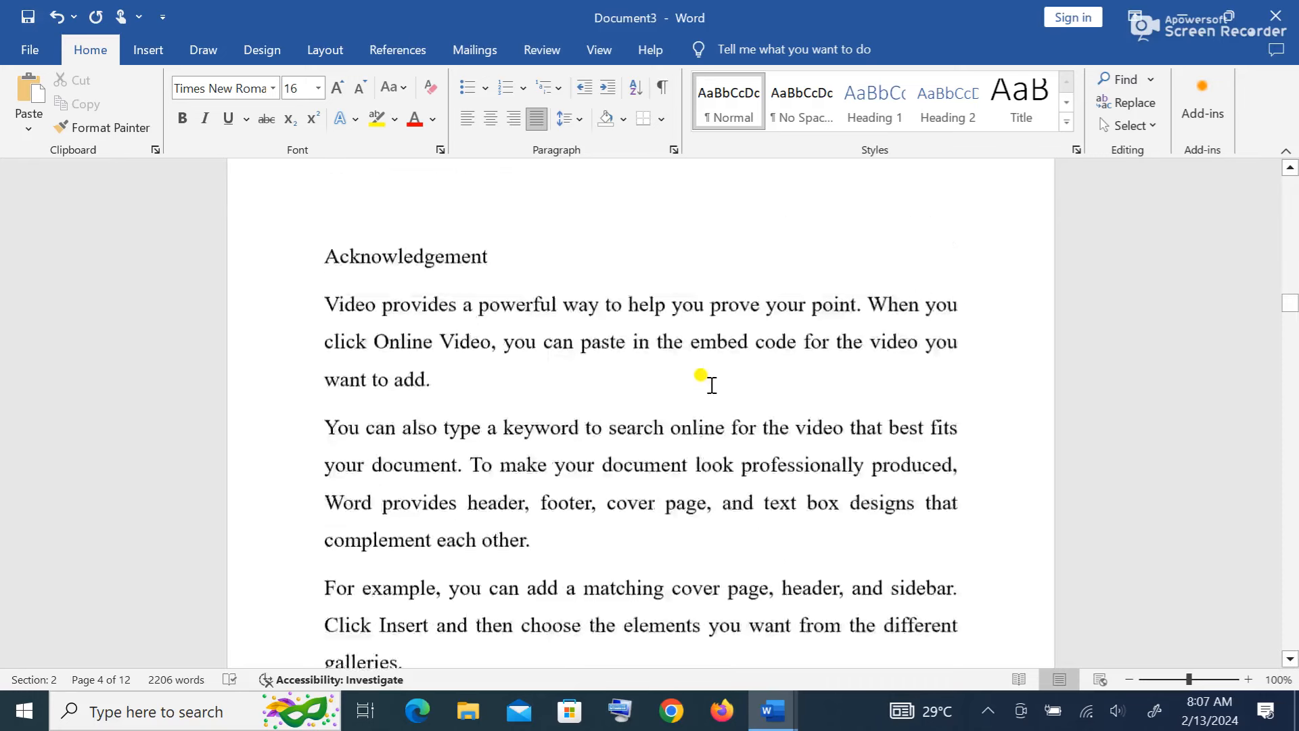
scroll(711, 382, "down", 8)
scroll(706, 388, "up", 2)
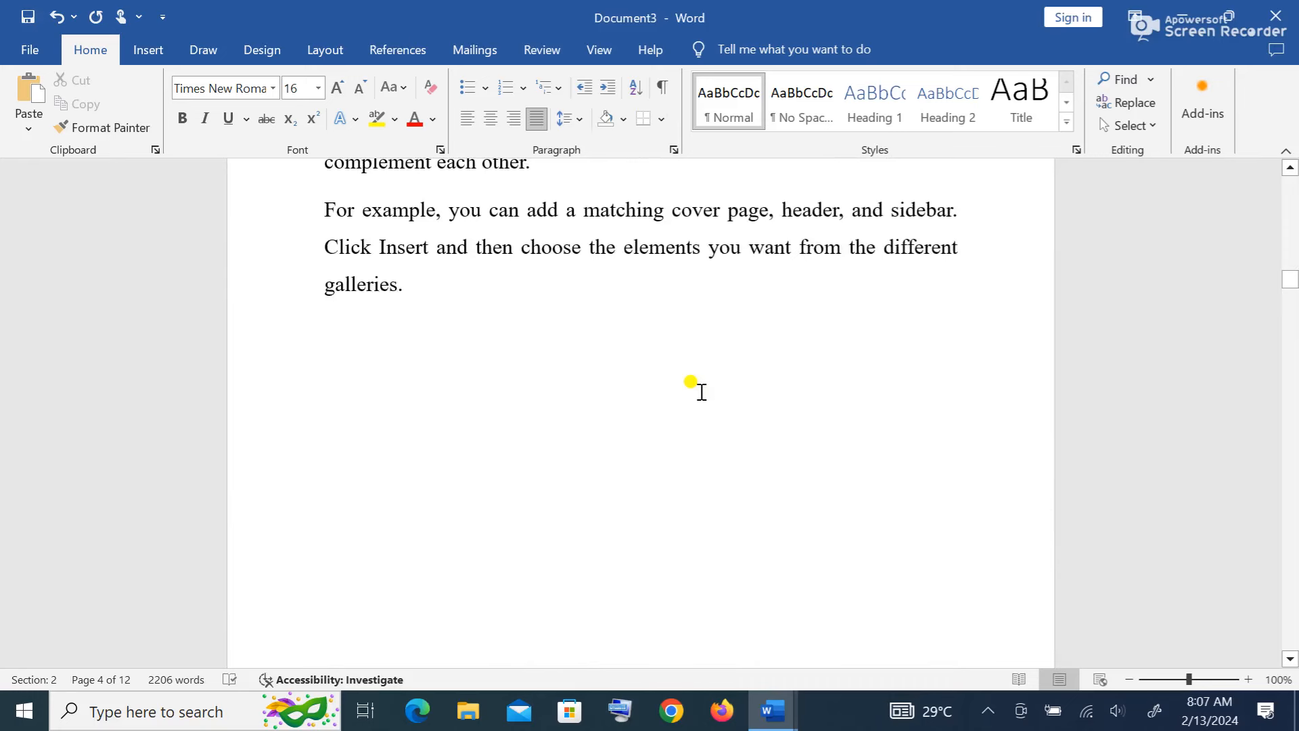
scroll(704, 396, "up", 15)
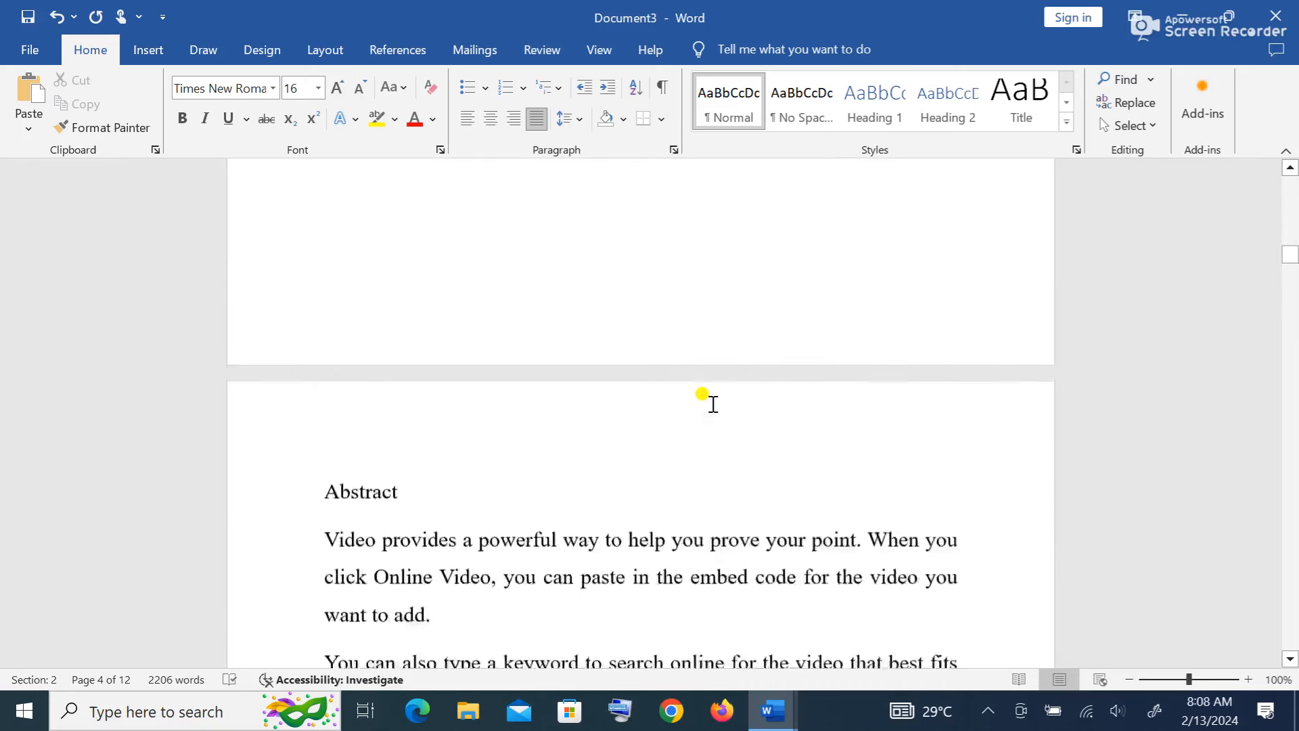
scroll(713, 404, "up", 20)
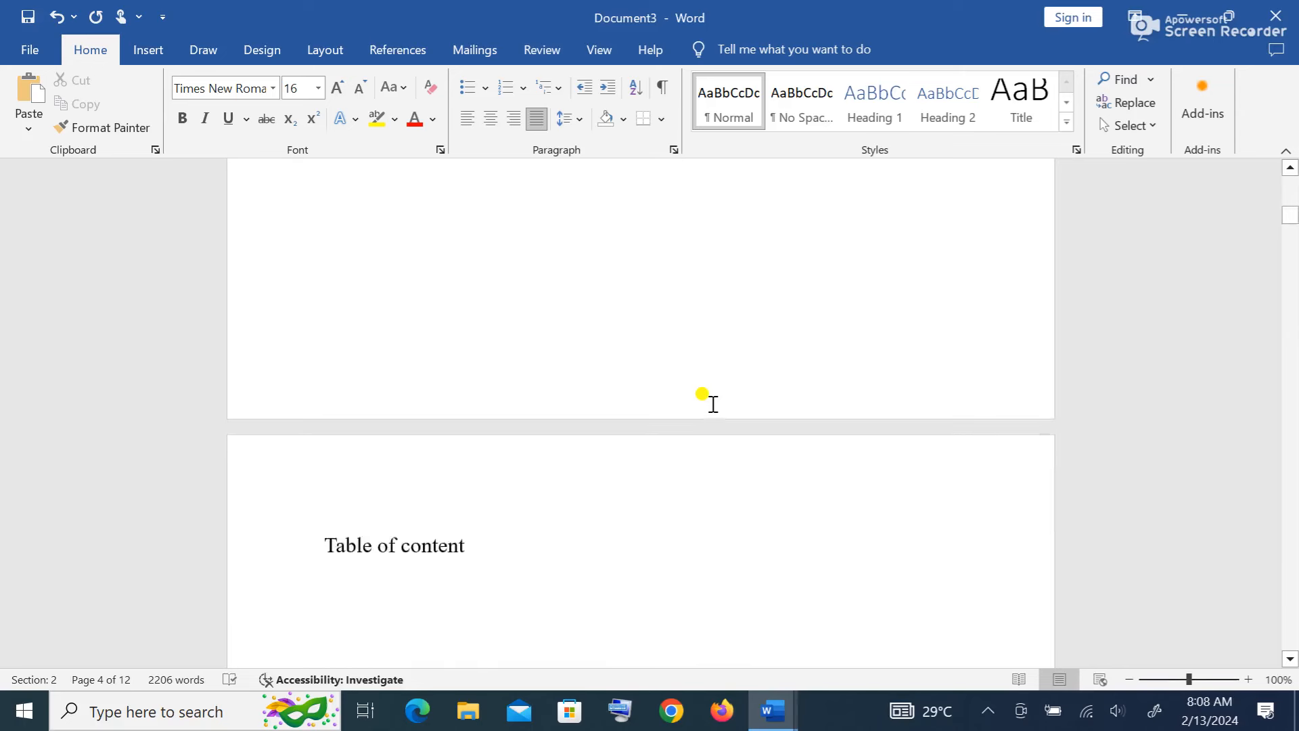
scroll(710, 403, "down", 12)
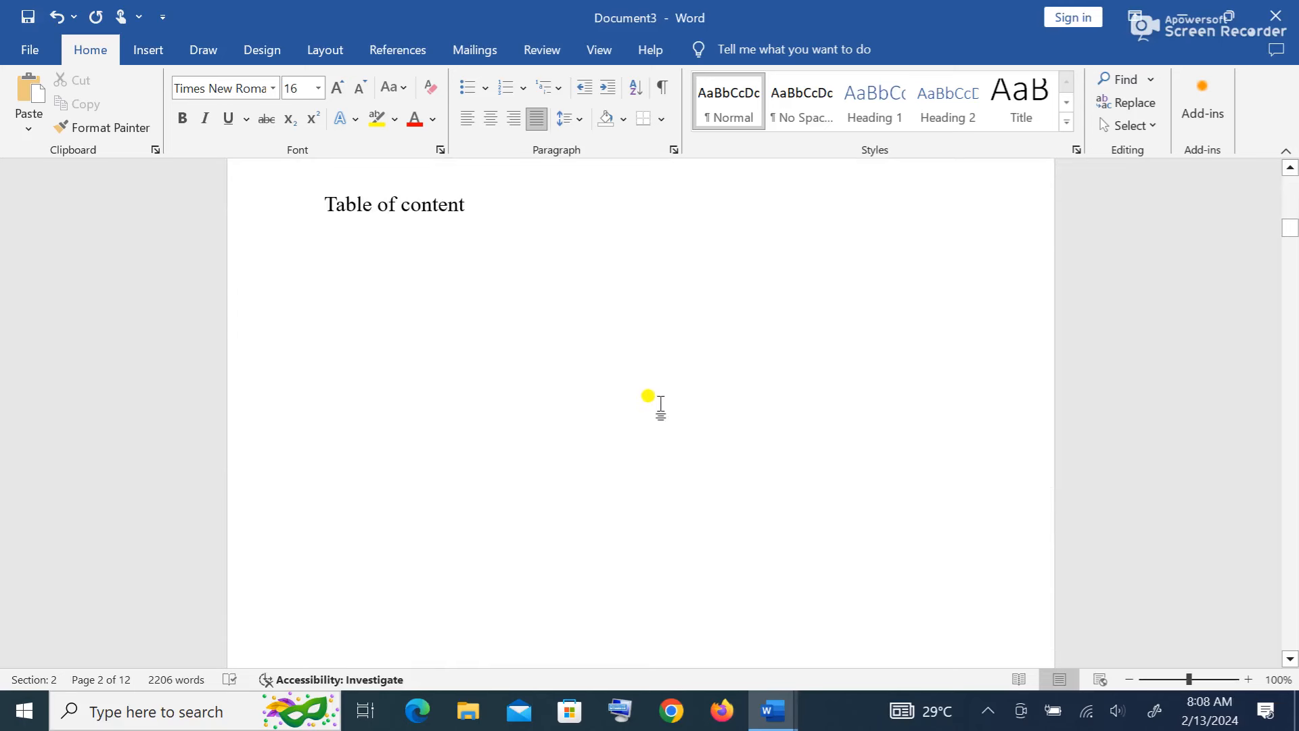
left_click(630, 384)
- Format the page numbers of the Table of content section as i, ii, iii, starting at i
left_click(142, 58)
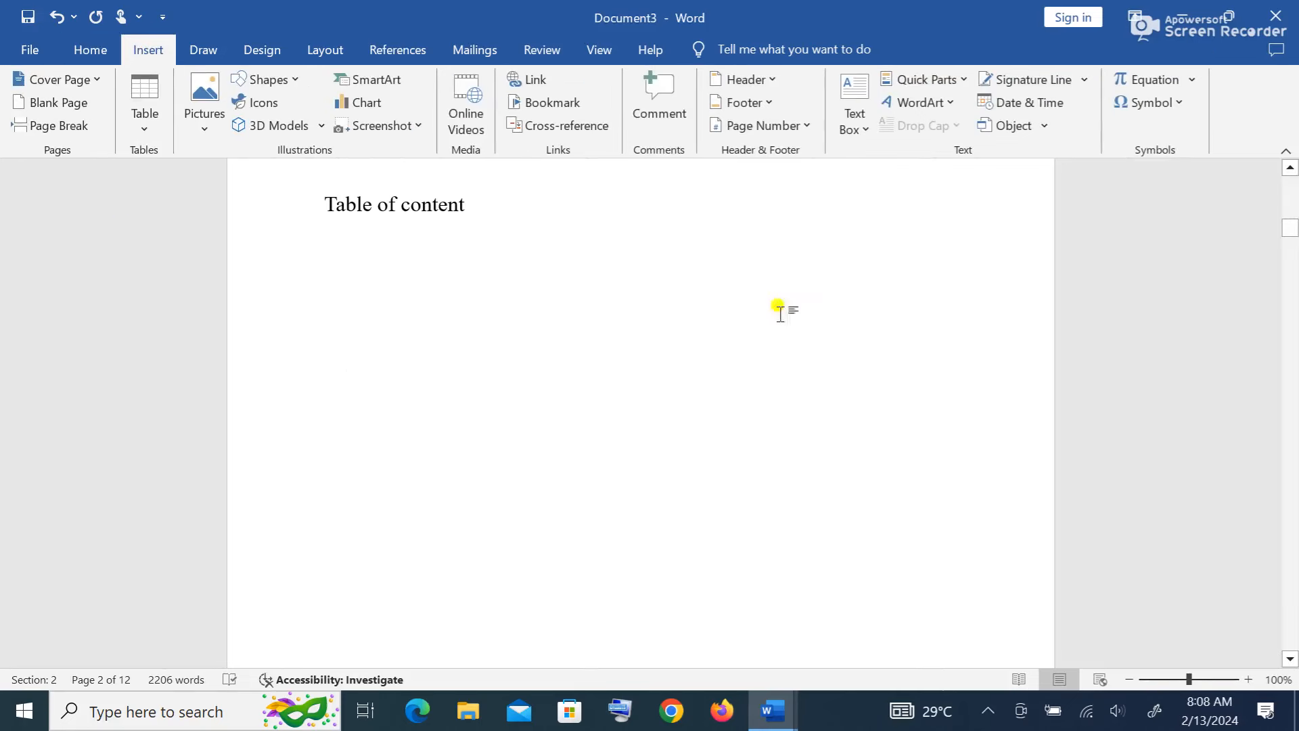
left_click(815, 130)
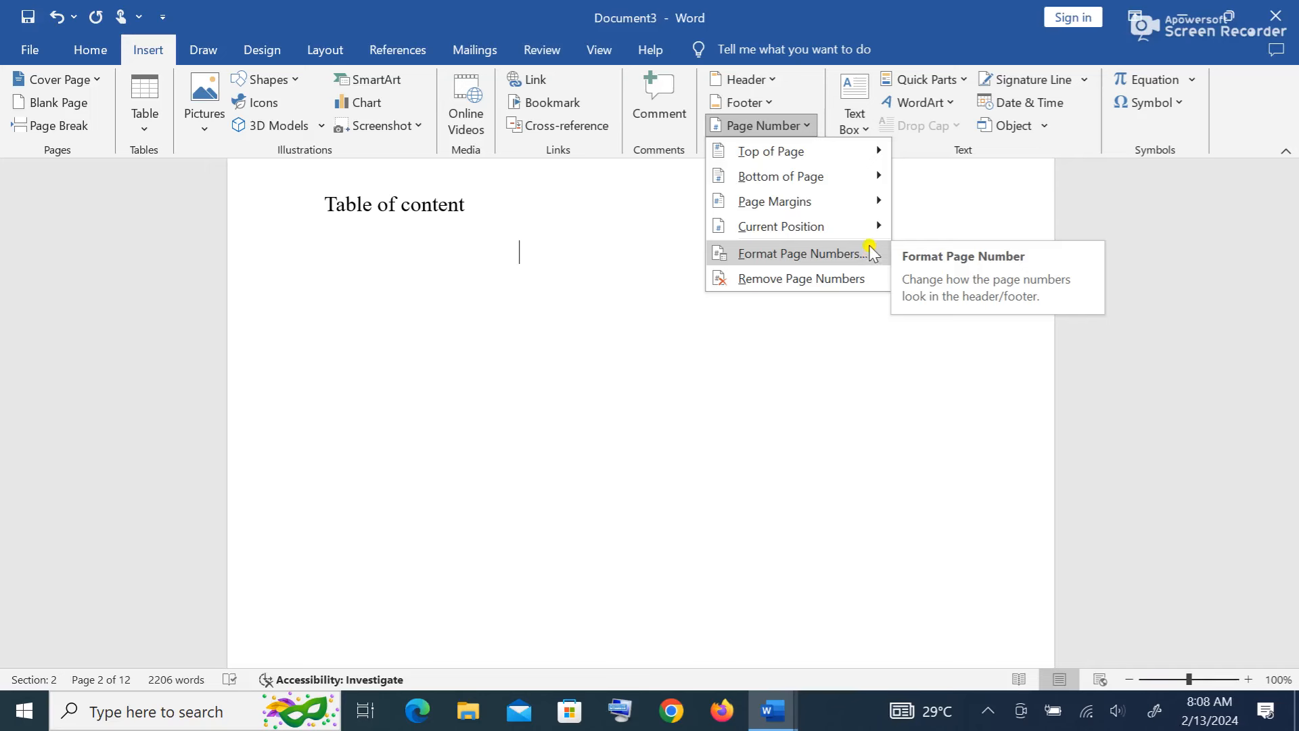
left_click(802, 253)
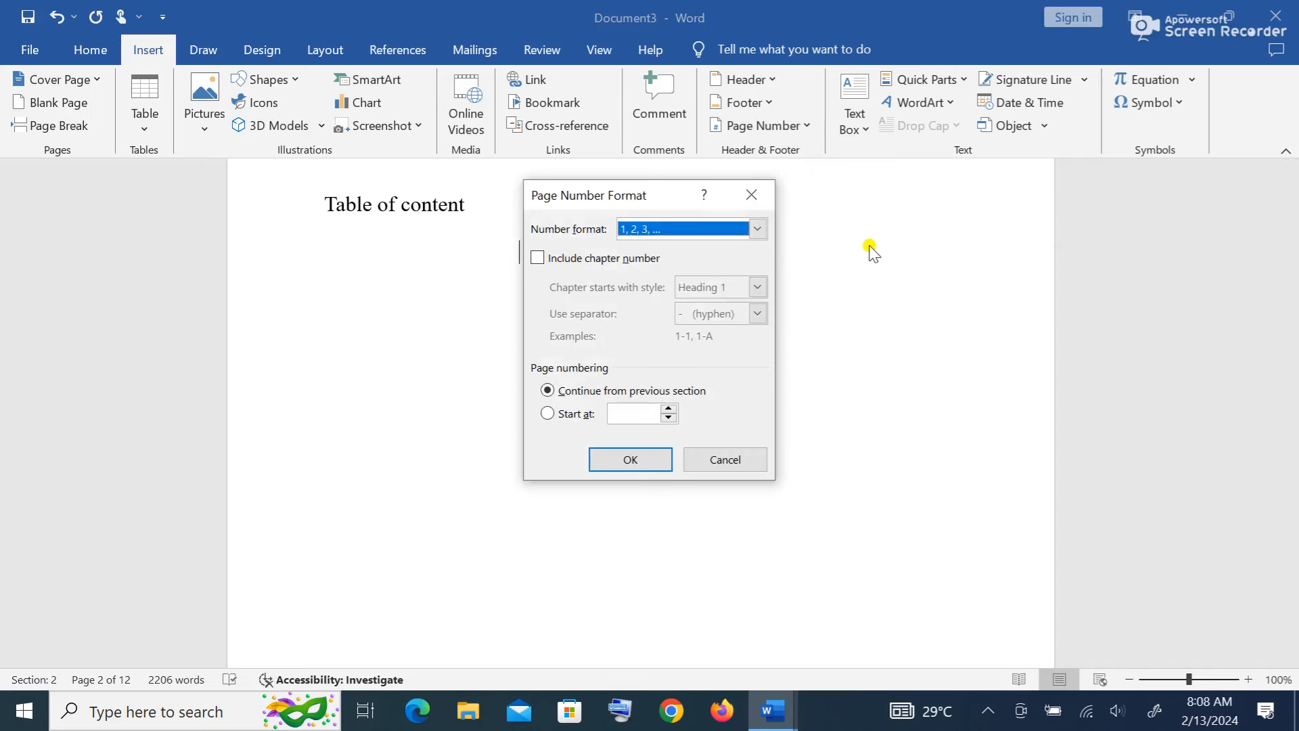
left_click(759, 231)
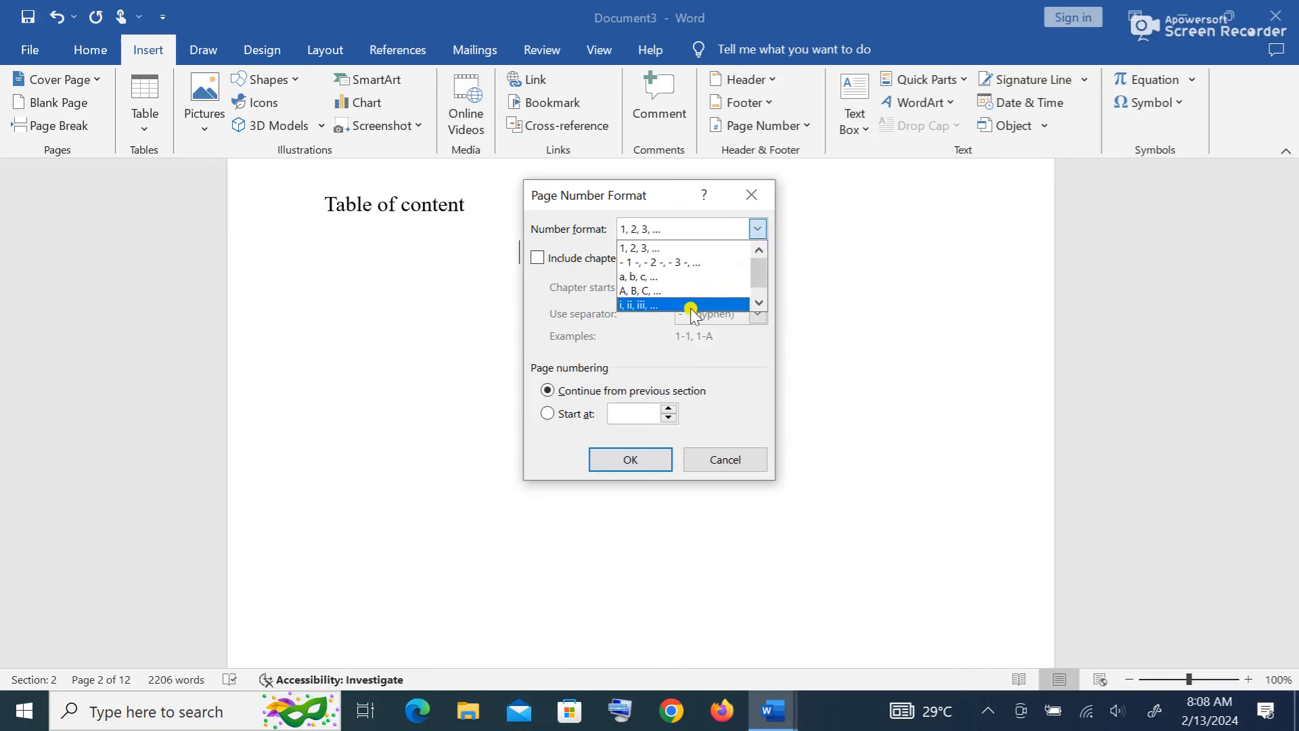
left_click(757, 229)
left_click(757, 229)
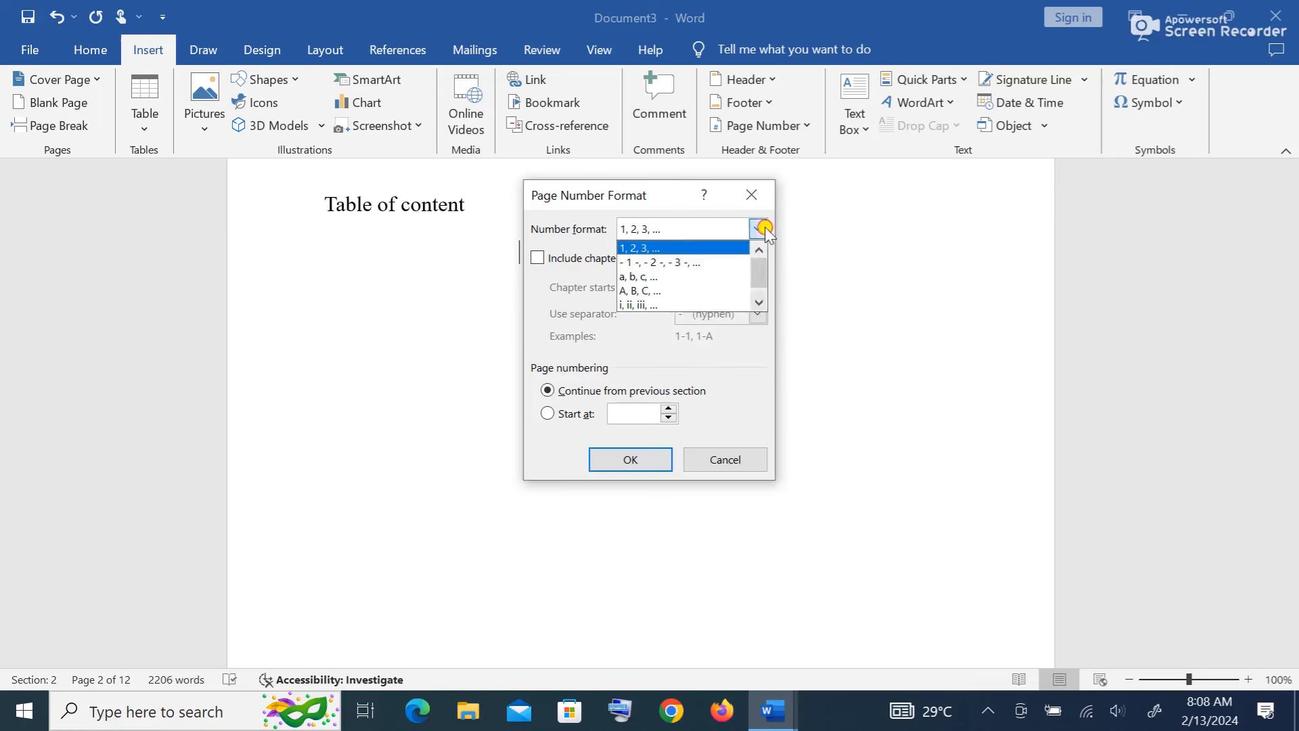
left_click(684, 304)
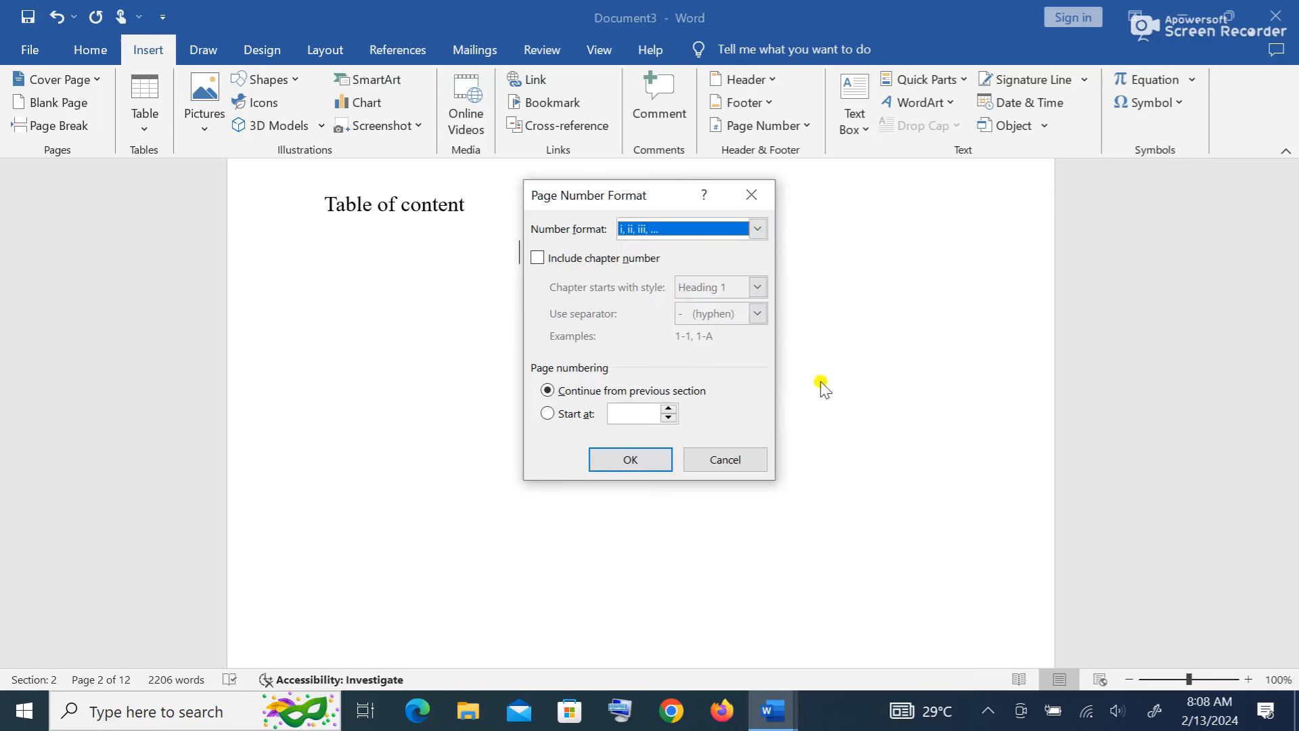
left_click(548, 416)
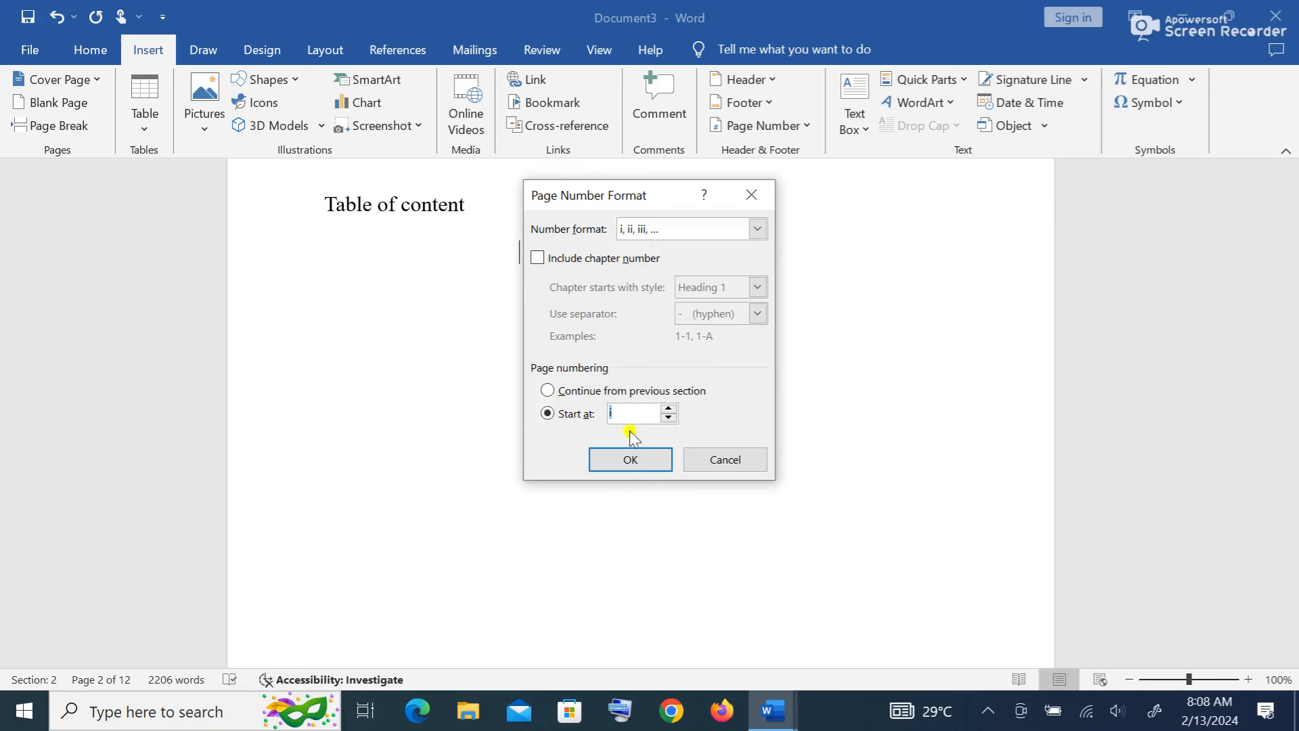
left_click(632, 459)
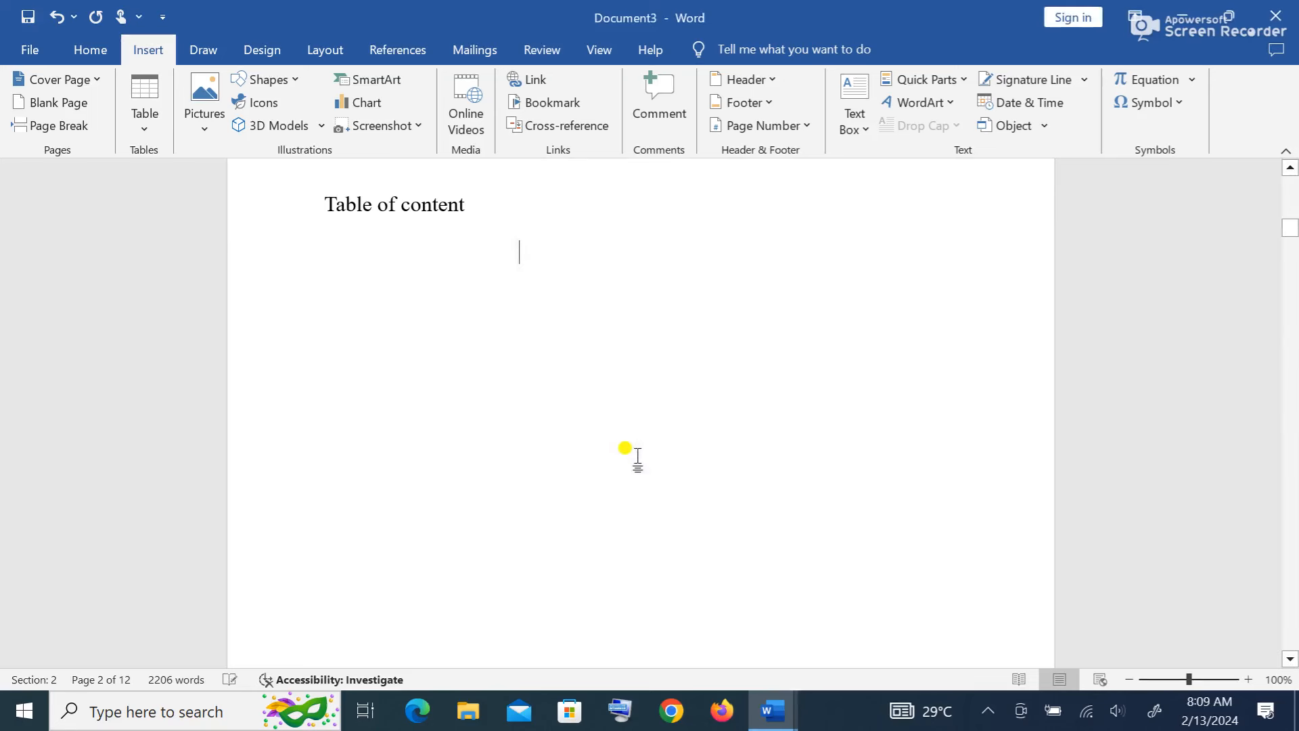
- Check the Table of content and Abstract pages for page numbers
scroll(641, 452, "down", 8)
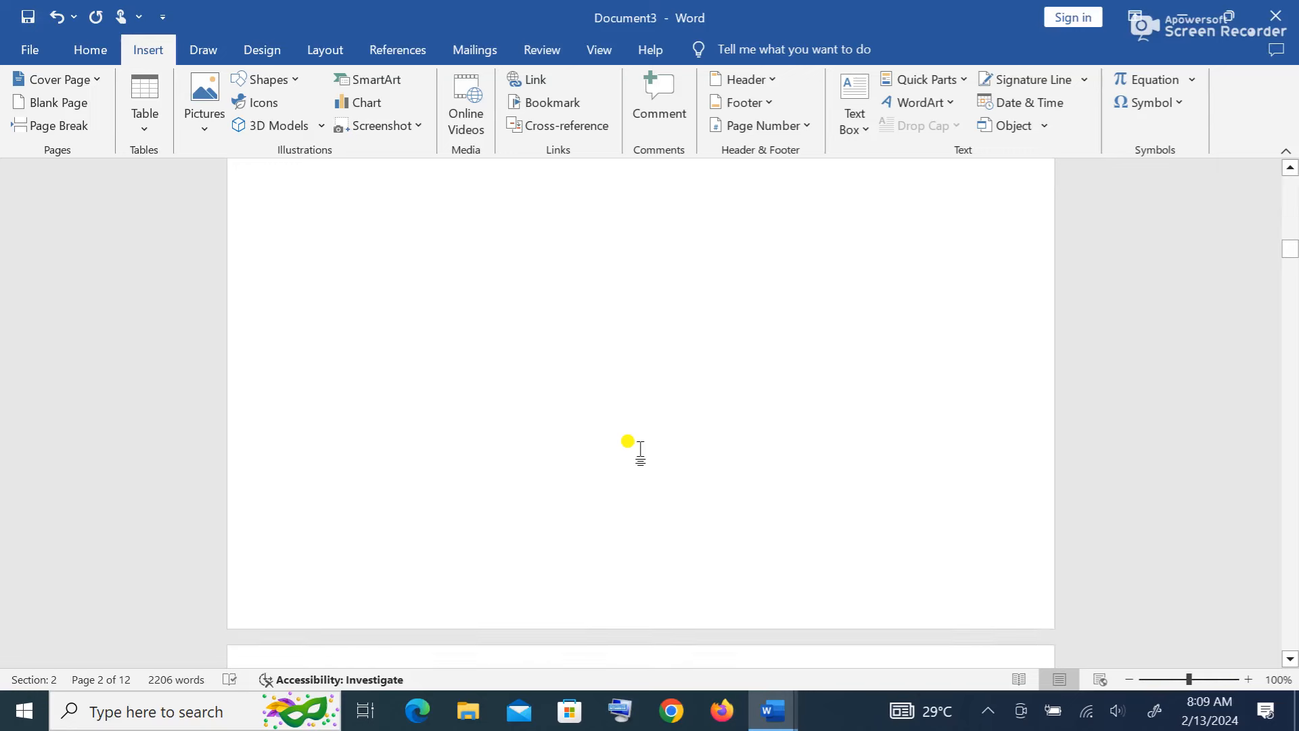
scroll(641, 450, "down", 12)
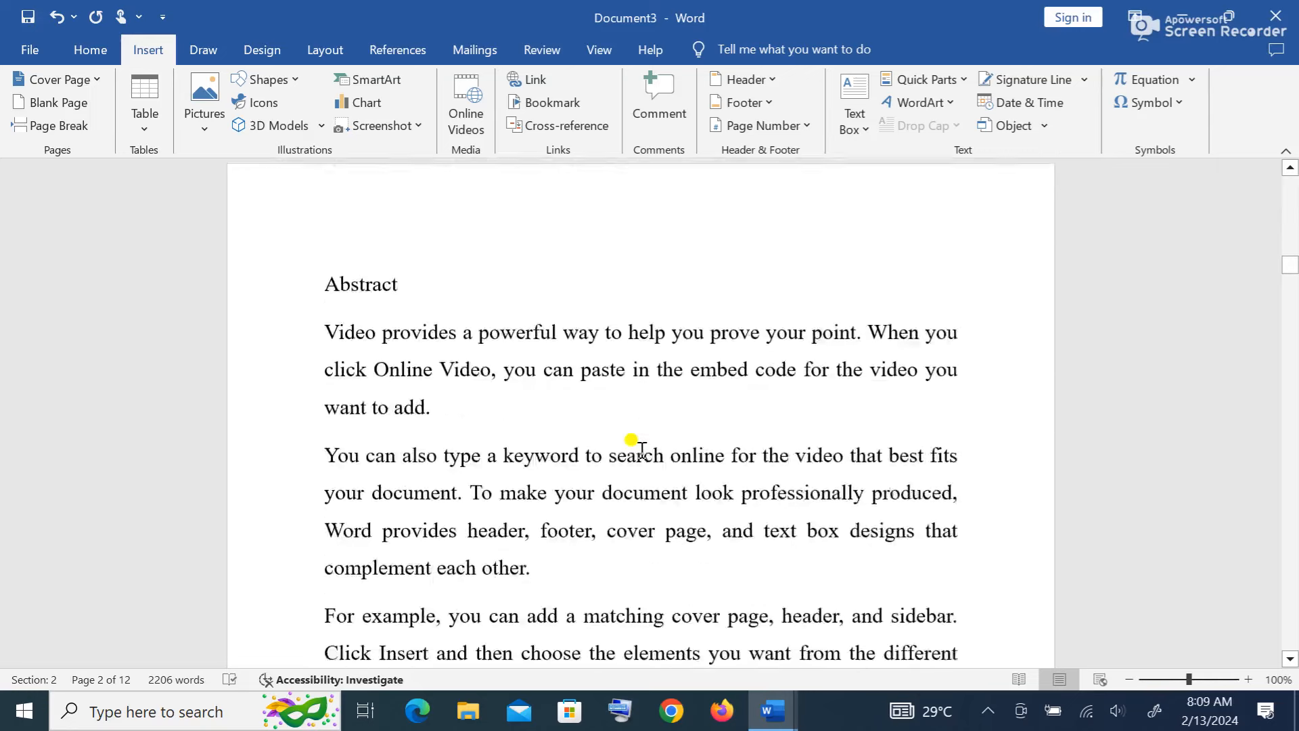
scroll(641, 450, "up", 5)
scroll(642, 450, "up", 10)
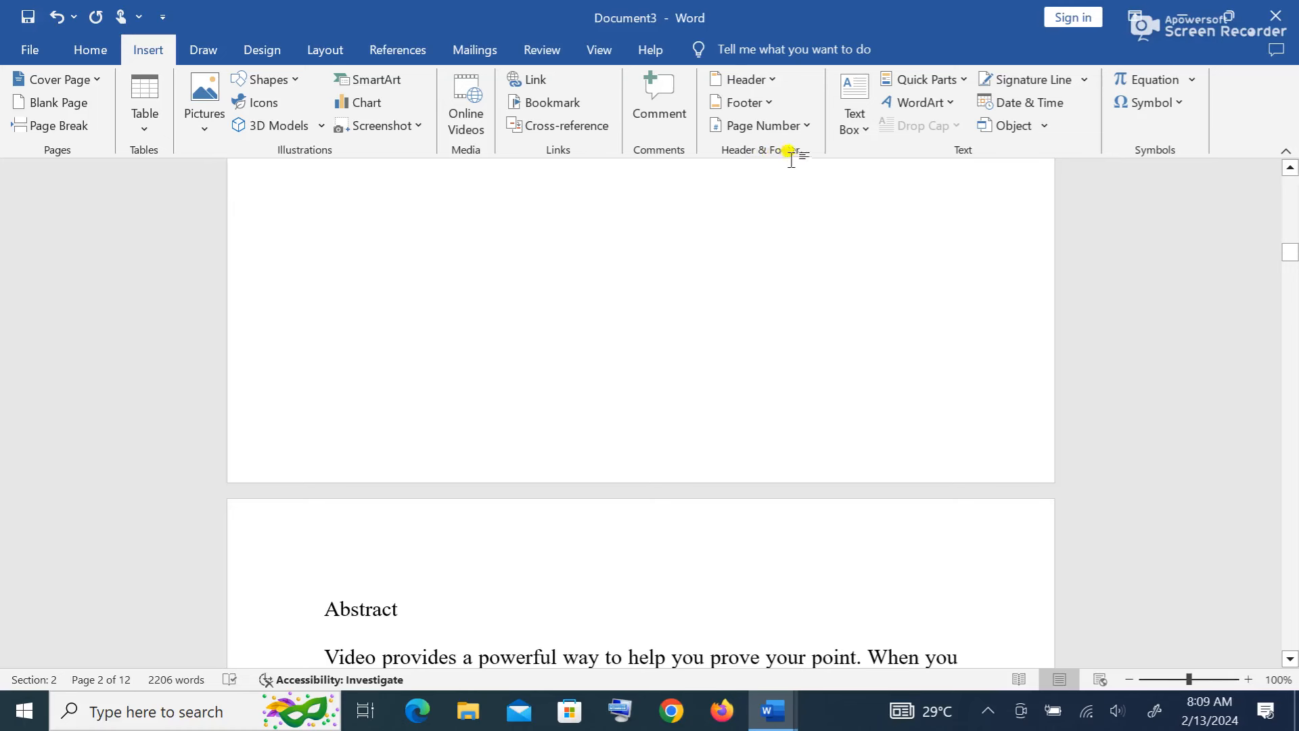
- Insert a Plain Number 2 page number at the bottom of the Table of content section's pages and close the footer
left_click(807, 126)
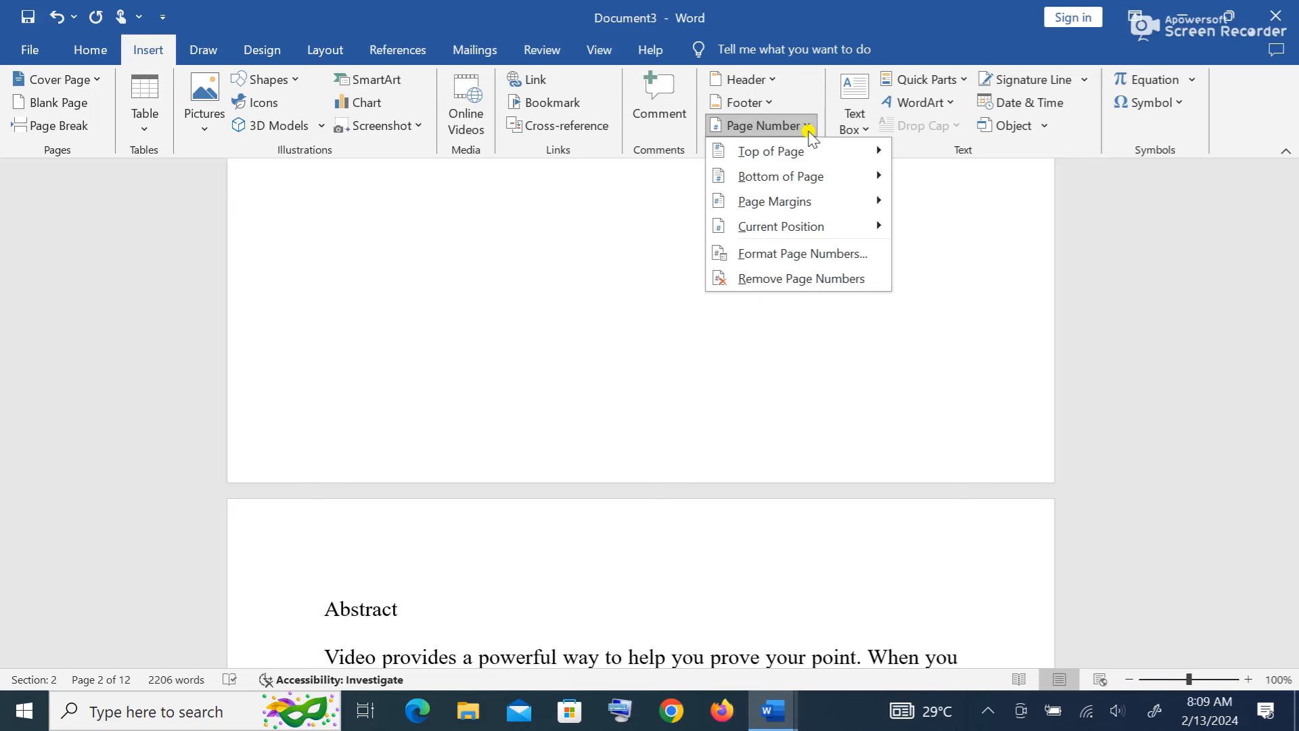
mouse_move(821, 176)
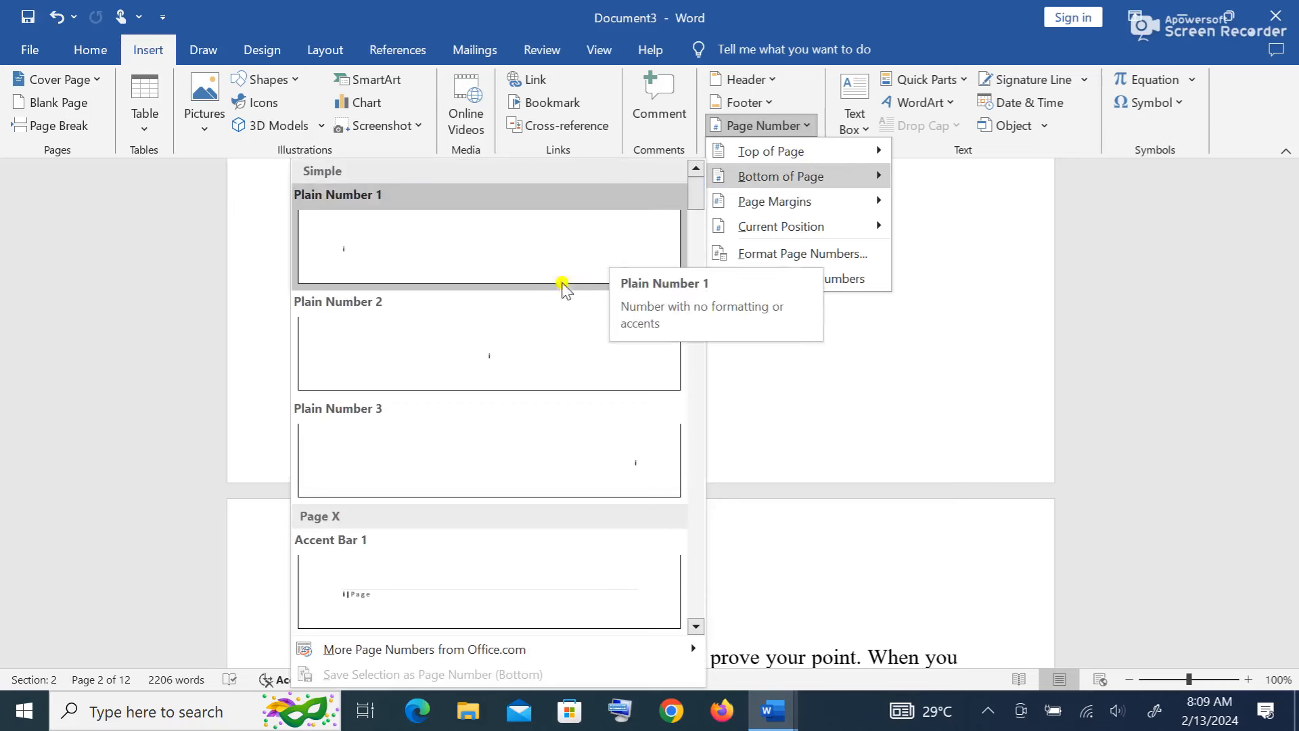
left_click(539, 352)
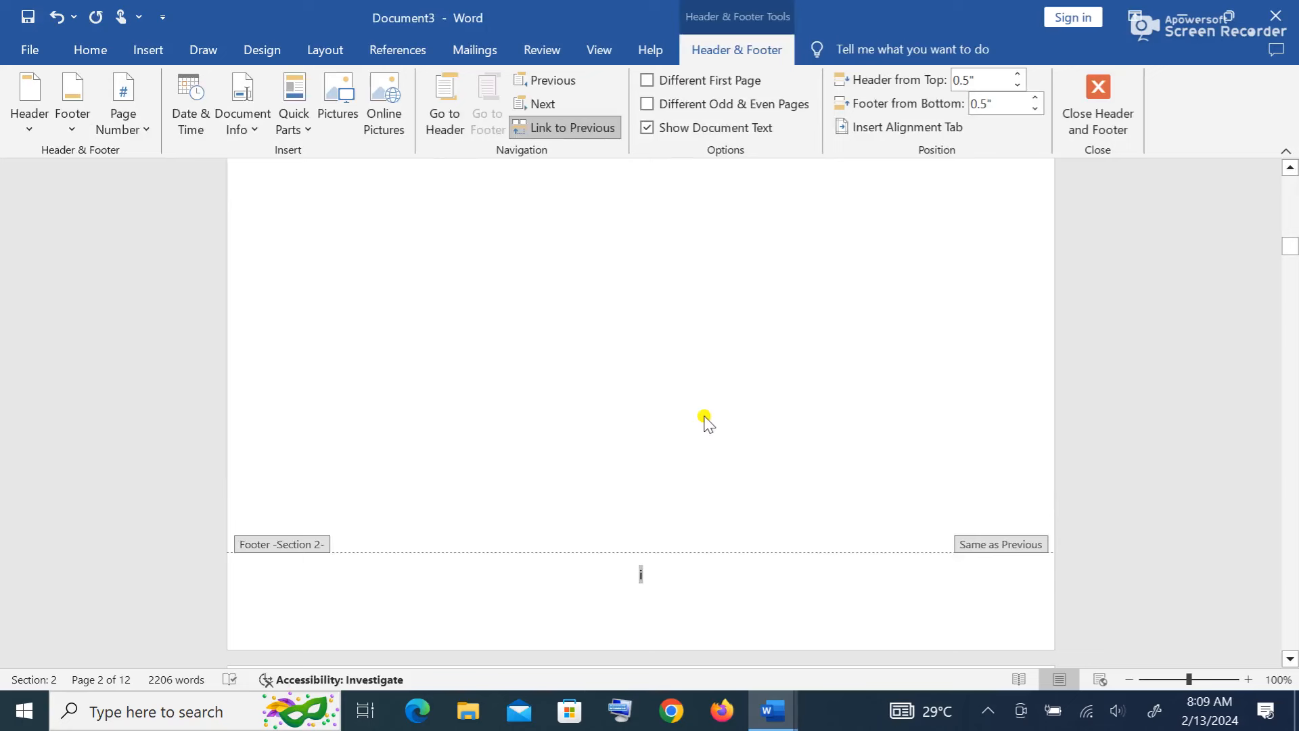
scroll(705, 420, "down", 3)
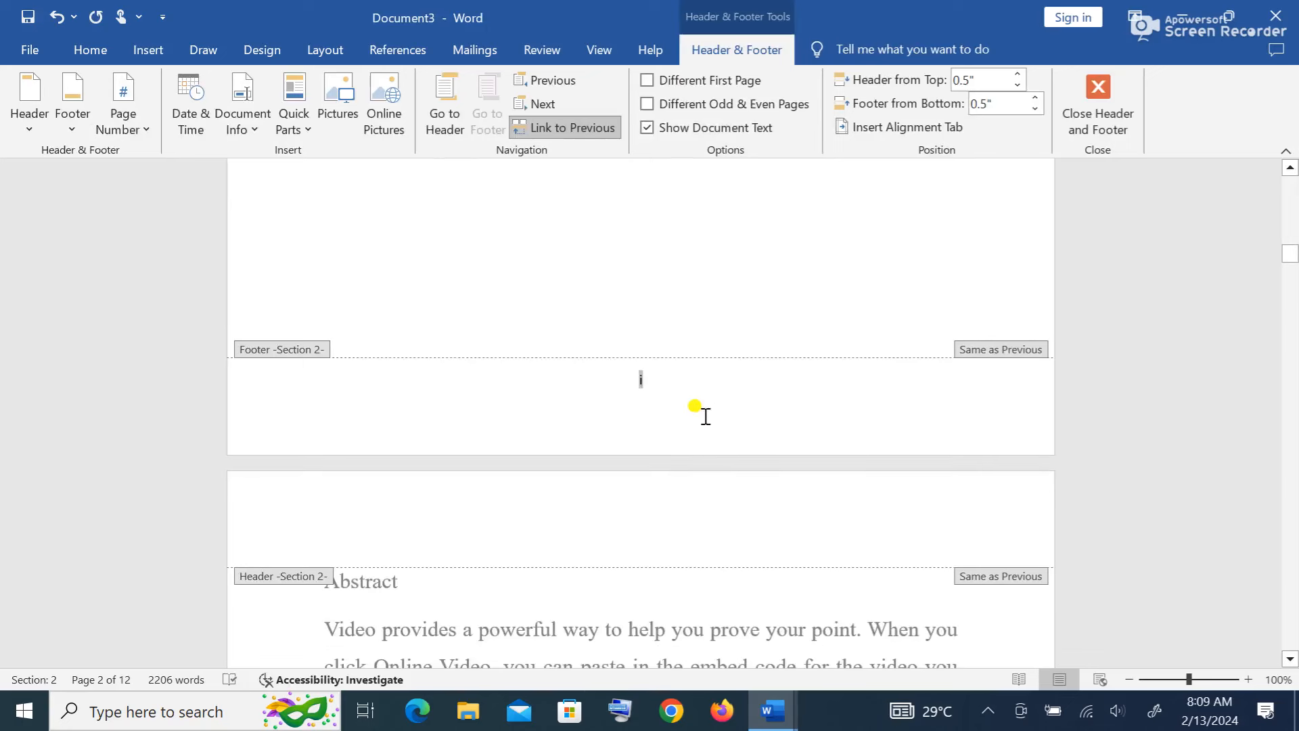
scroll(713, 403, "up", 4)
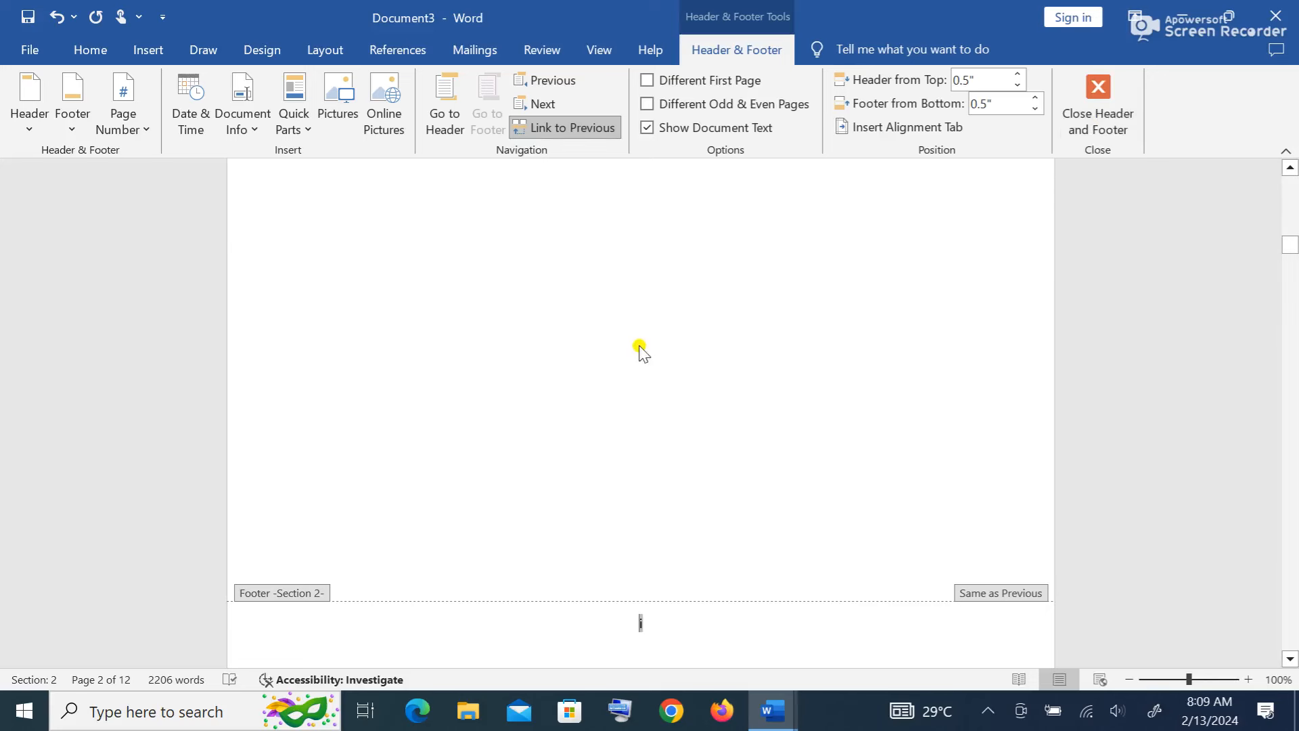
left_click(1108, 124)
- Check the footer page numbers from the Table of content page through the first page of Chapter one
scroll(808, 271, "down", 5)
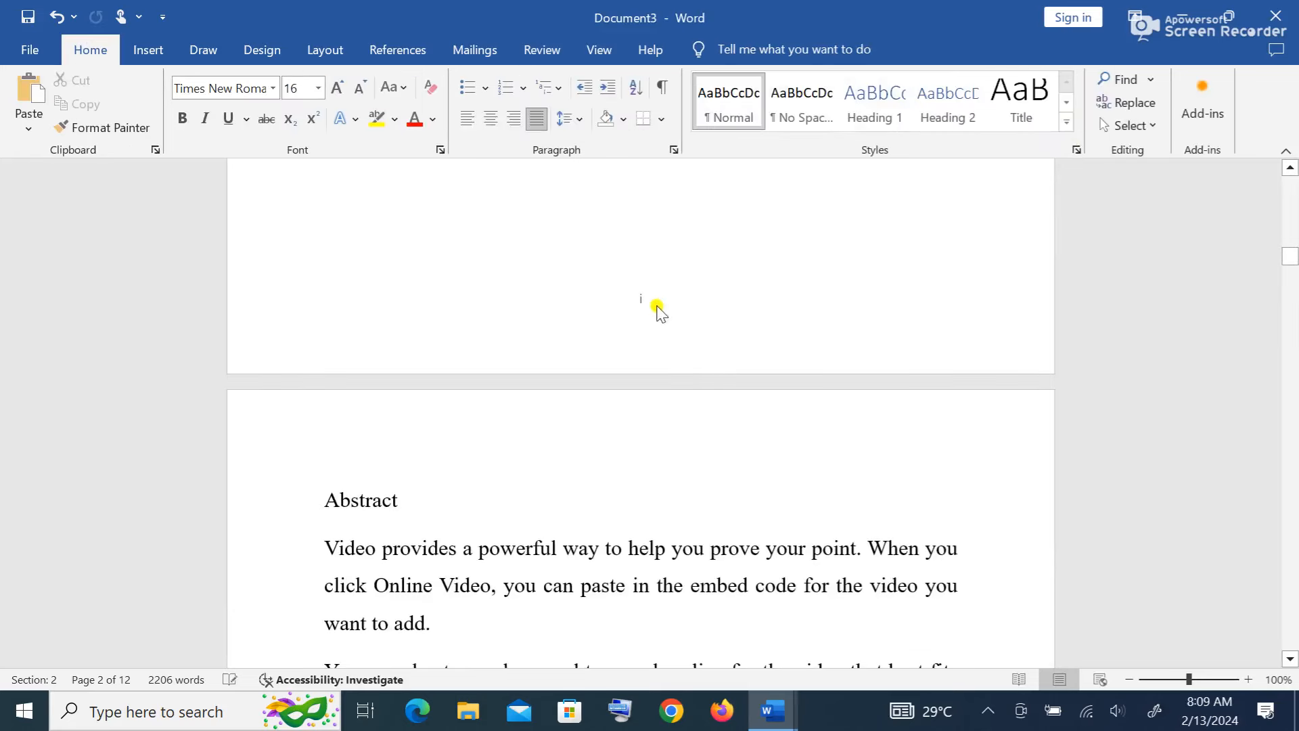
scroll(657, 308, "up", 5)
scroll(657, 308, "down", 8)
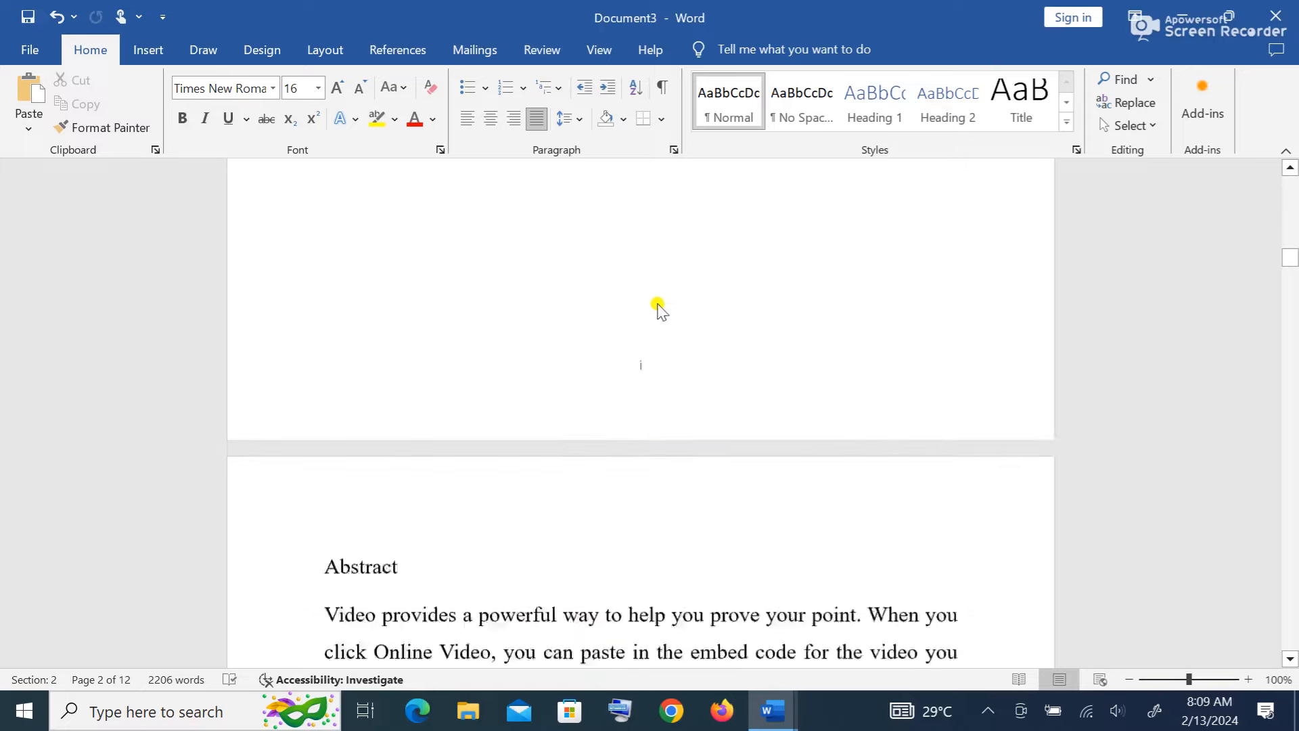
scroll(659, 304, "up", 7)
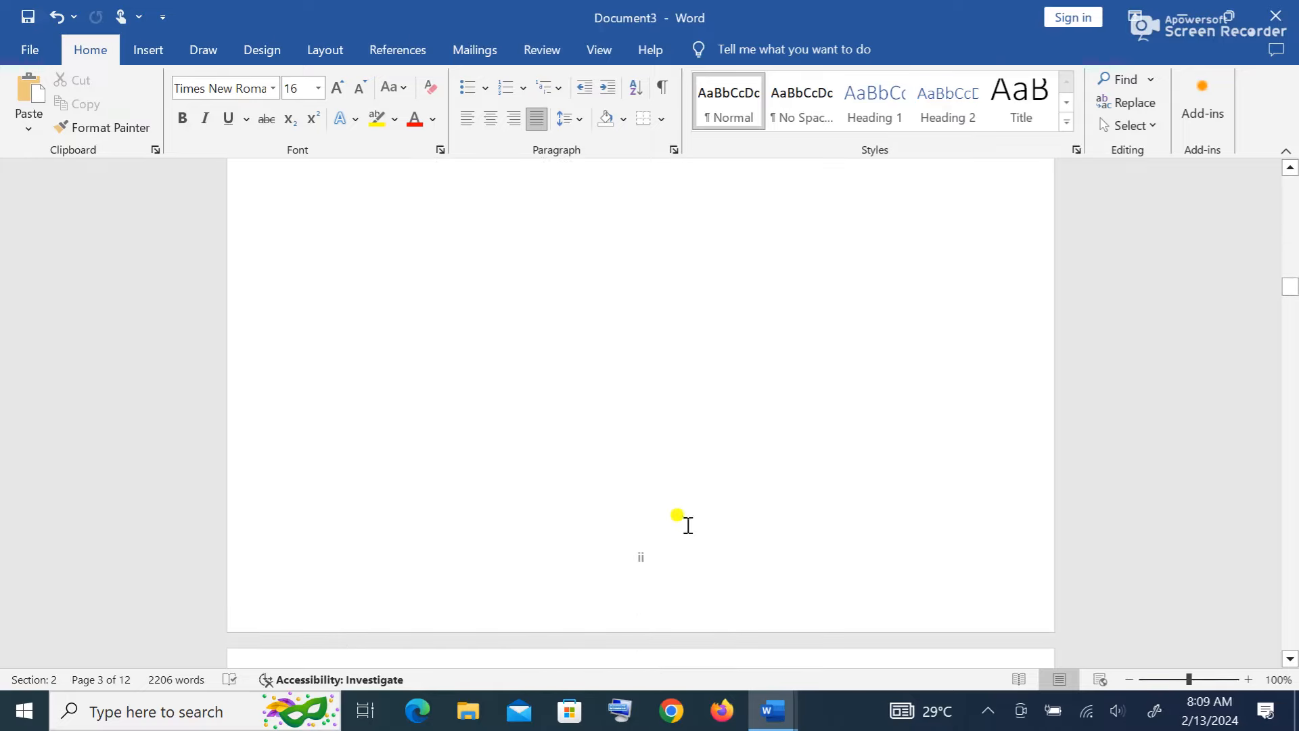
scroll(688, 525, "down", 2)
scroll(688, 525, "down", 4)
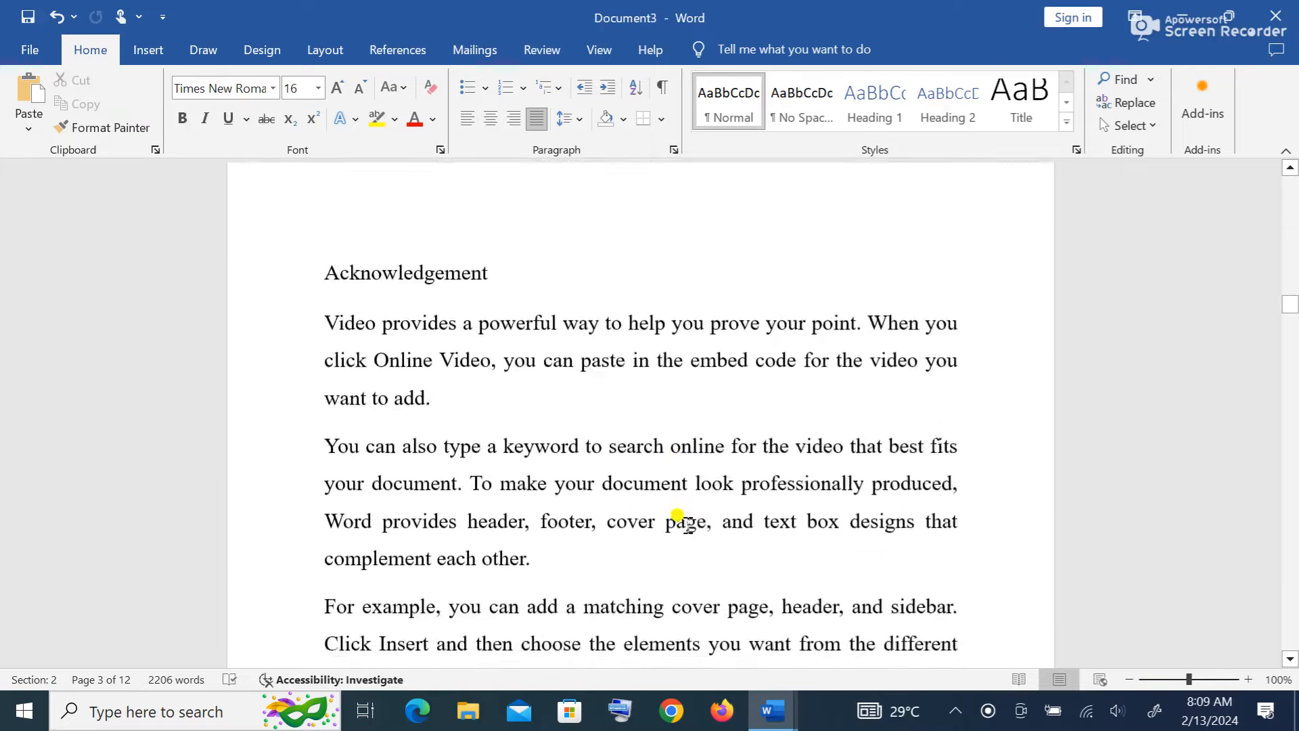
scroll(688, 525, "up", 2)
scroll(688, 522, "down", 5)
scroll(688, 523, "up", 15)
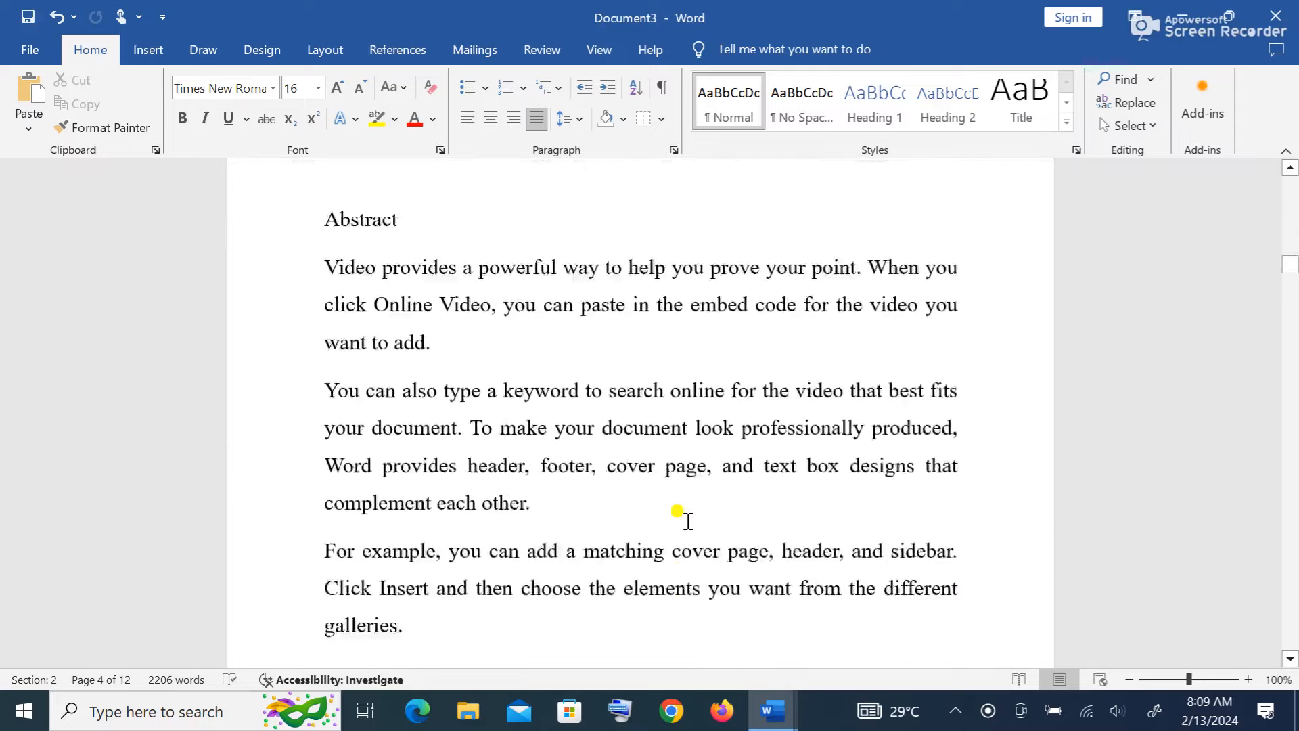
scroll(688, 521, "down", 15)
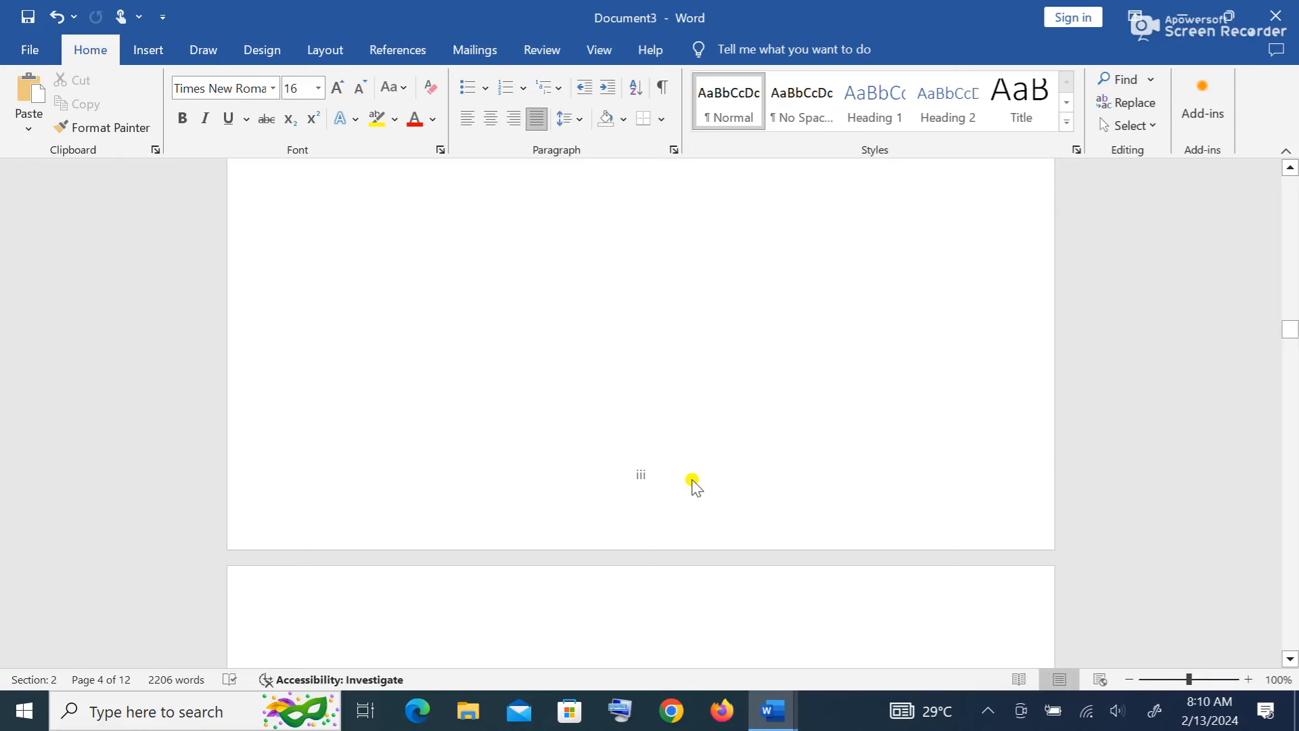
scroll(693, 482, "down", 12)
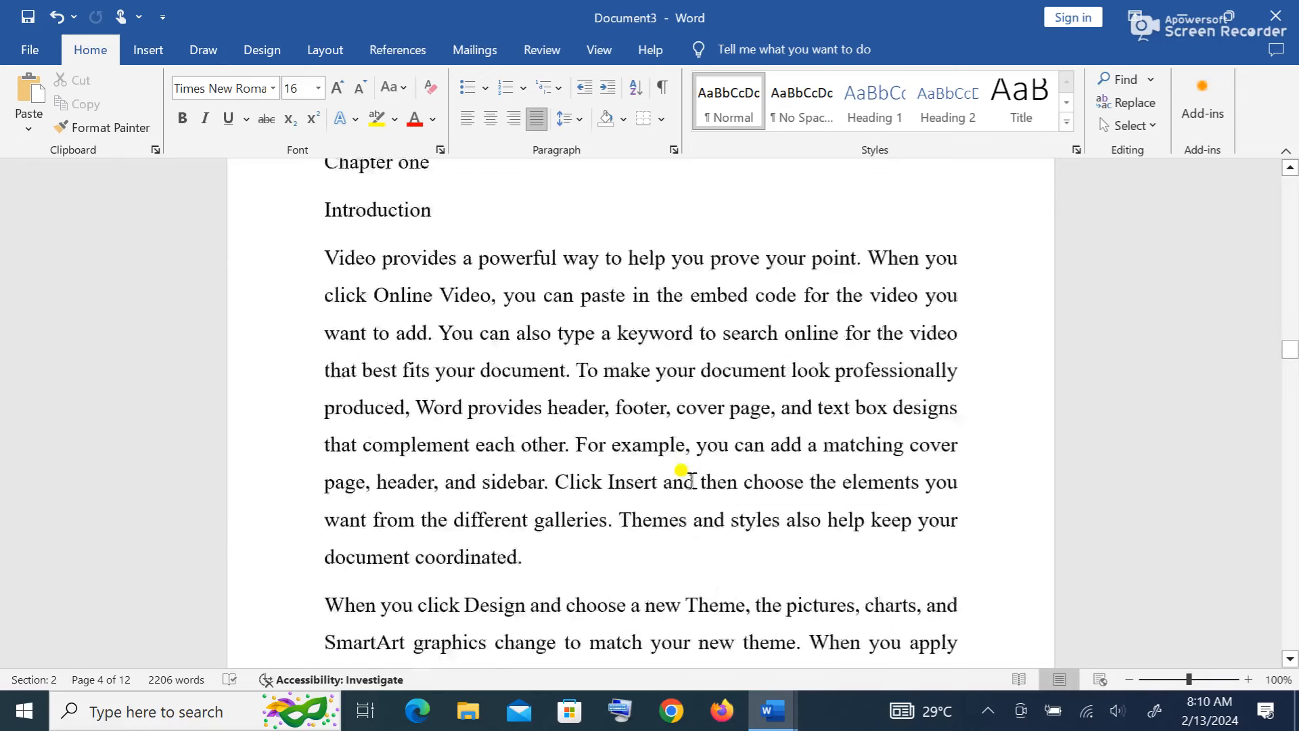
scroll(692, 480, "down", 10)
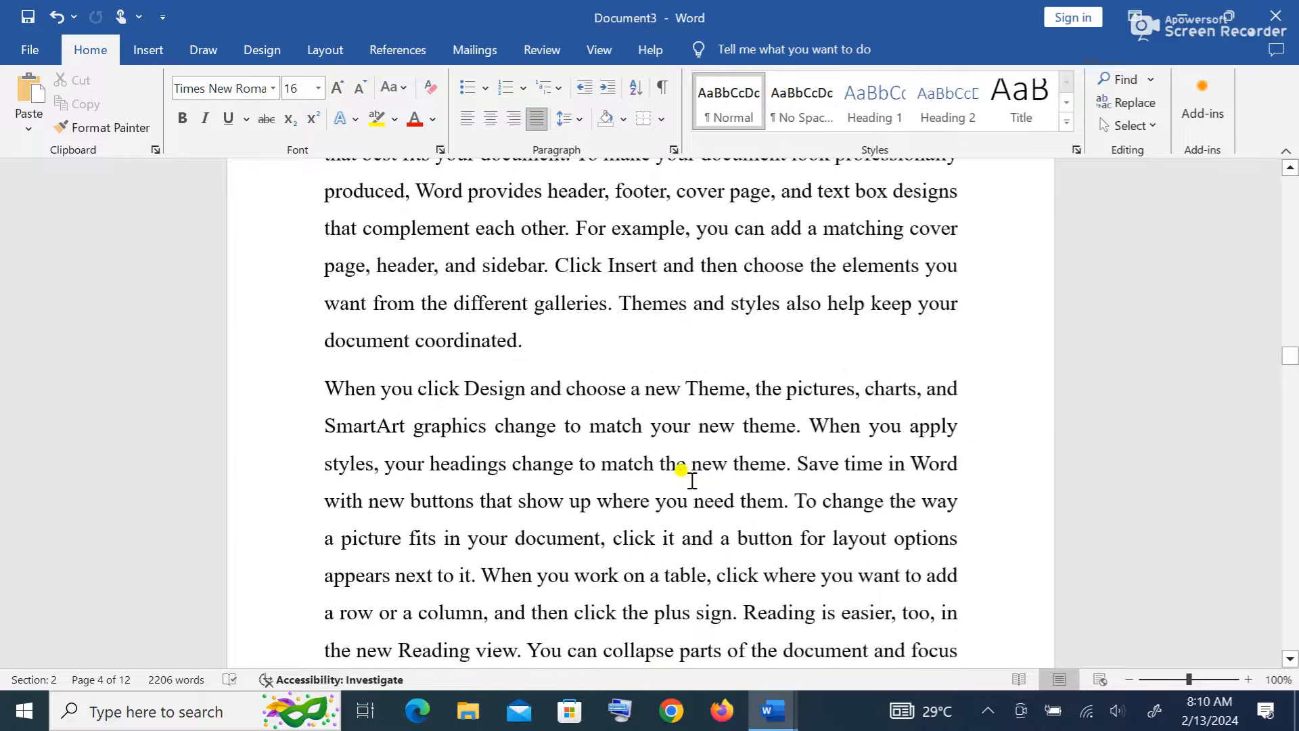
scroll(692, 480, "down", 4)
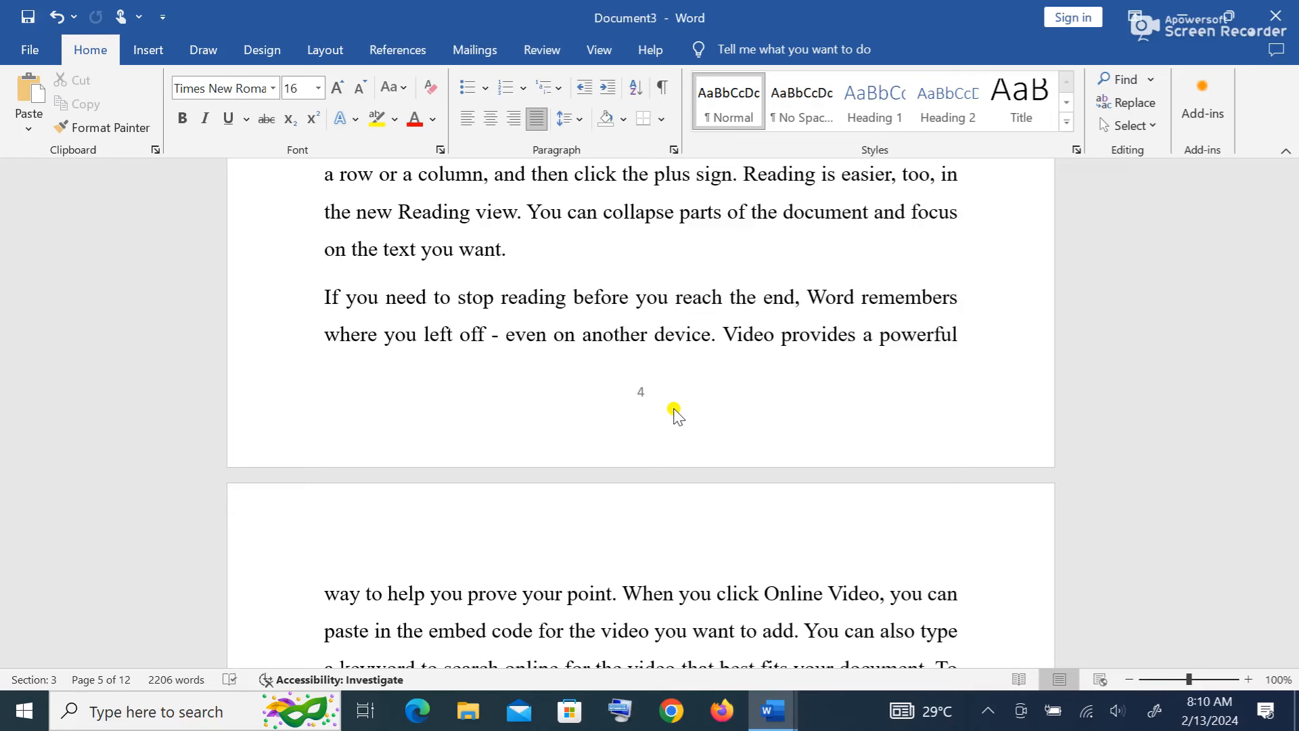
- Compare the cover page's number with the numbering on the preliminary pages and the first page of Chapter one
scroll(676, 415, "up", 10)
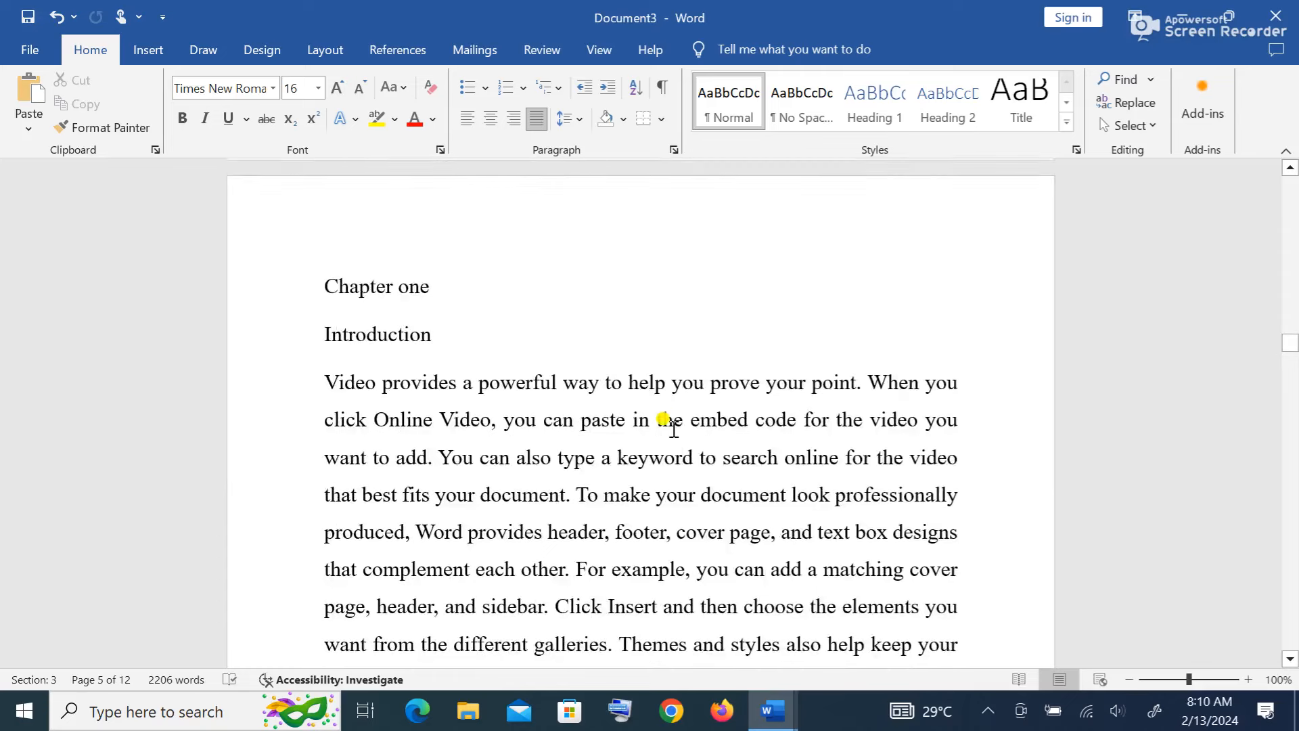
scroll(674, 430, "up", 15)
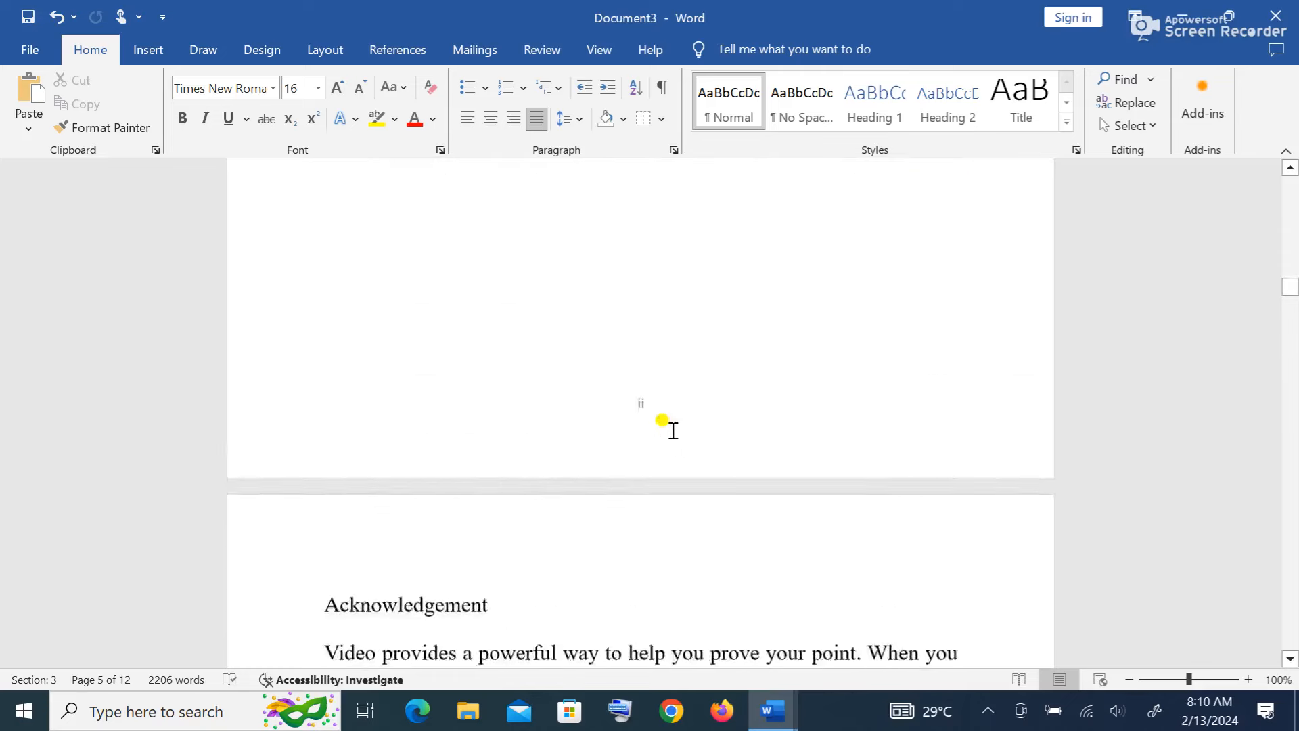
scroll(673, 426, "up", 15)
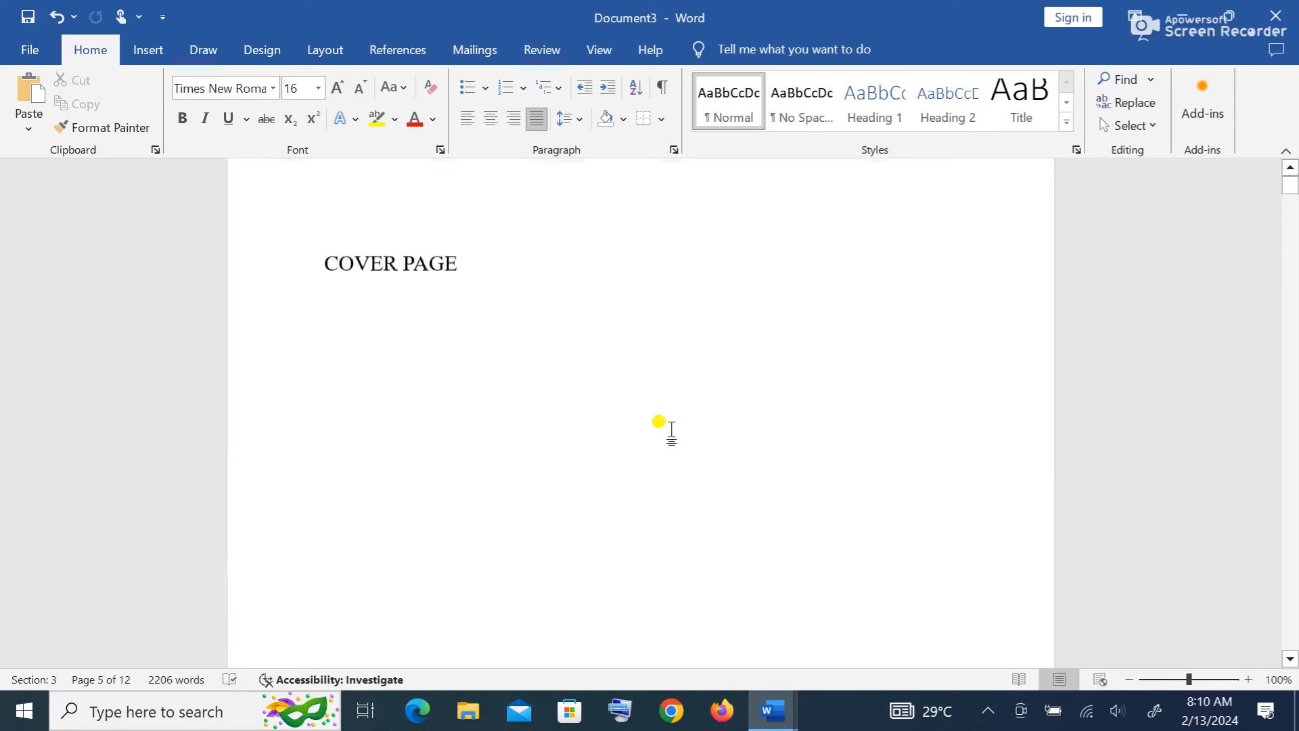
scroll(676, 414, "down", 8)
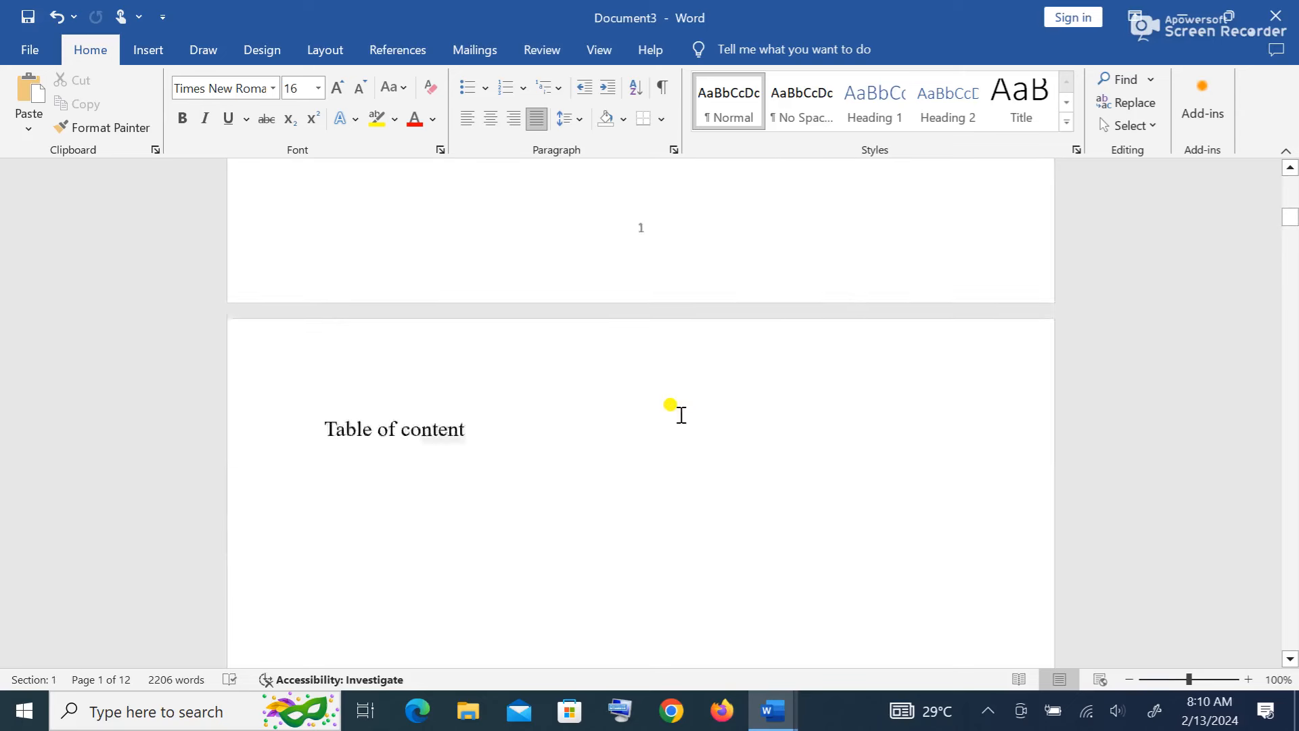
scroll(678, 412, "up", 4)
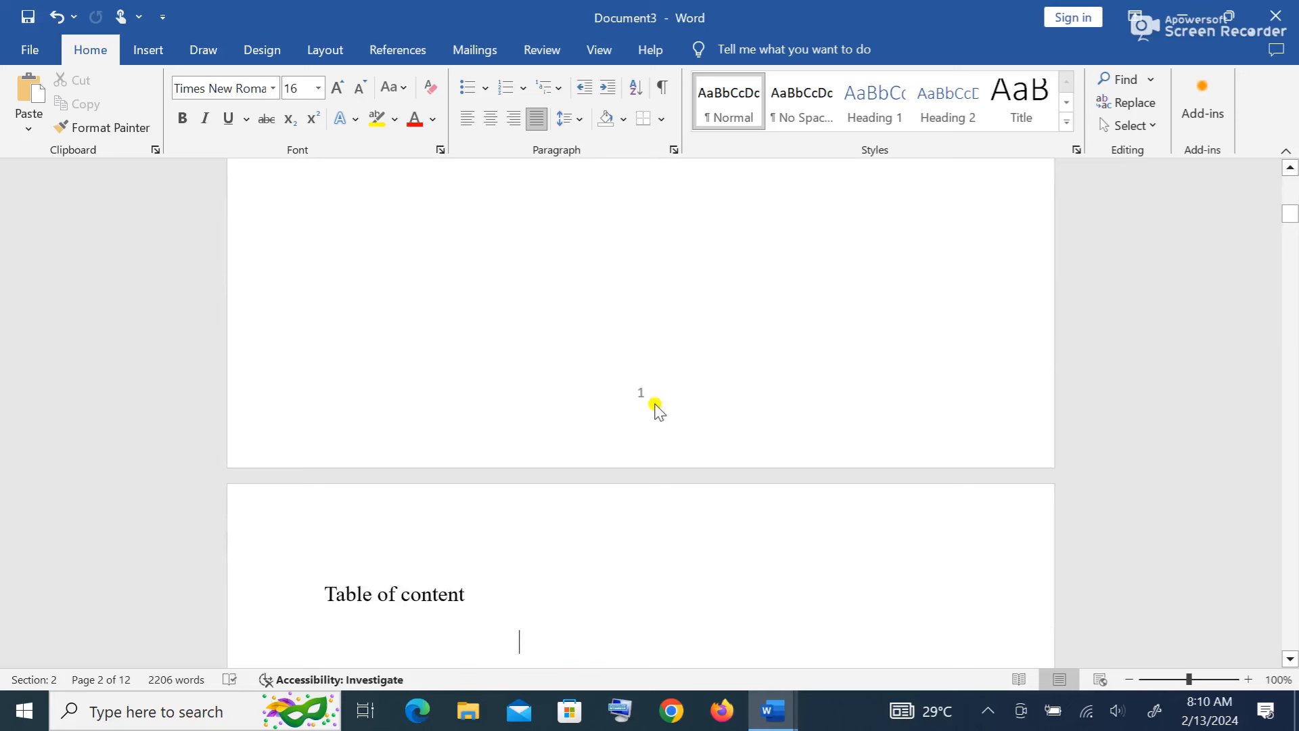
scroll(660, 392, "up", 10)
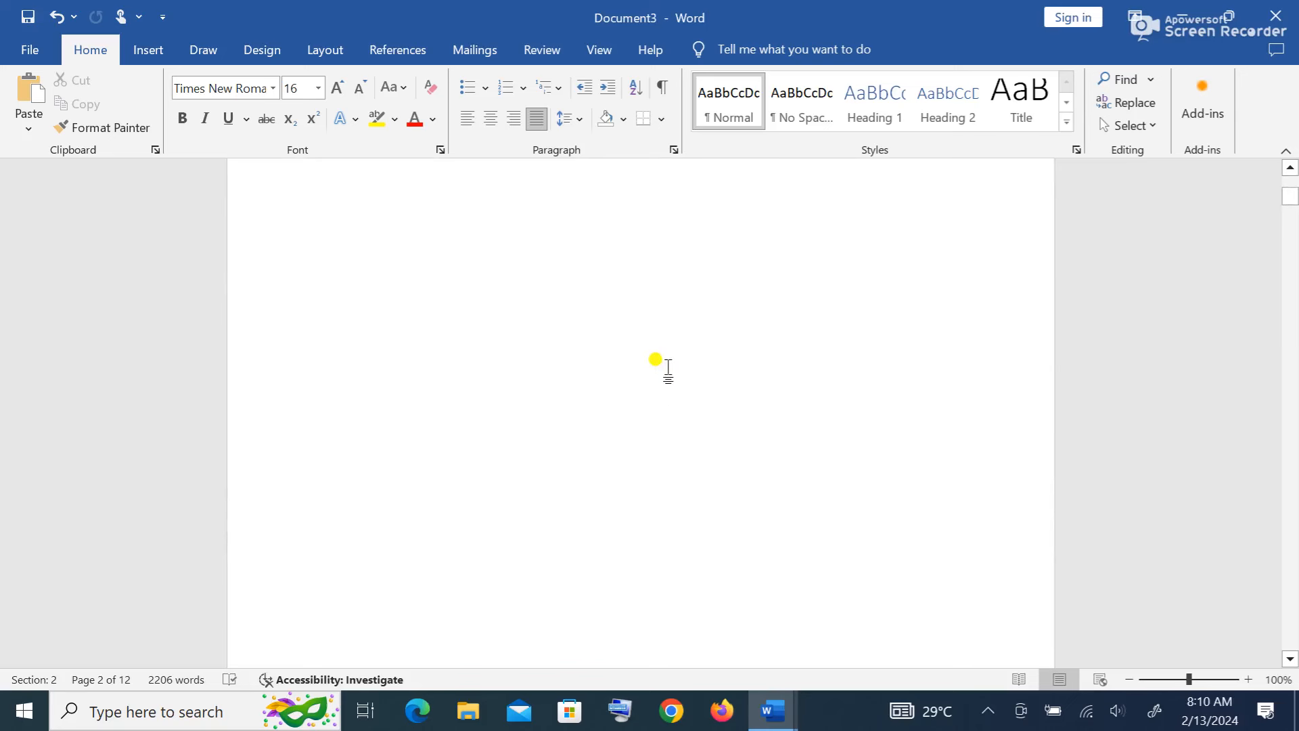
scroll(668, 369, "down", 10)
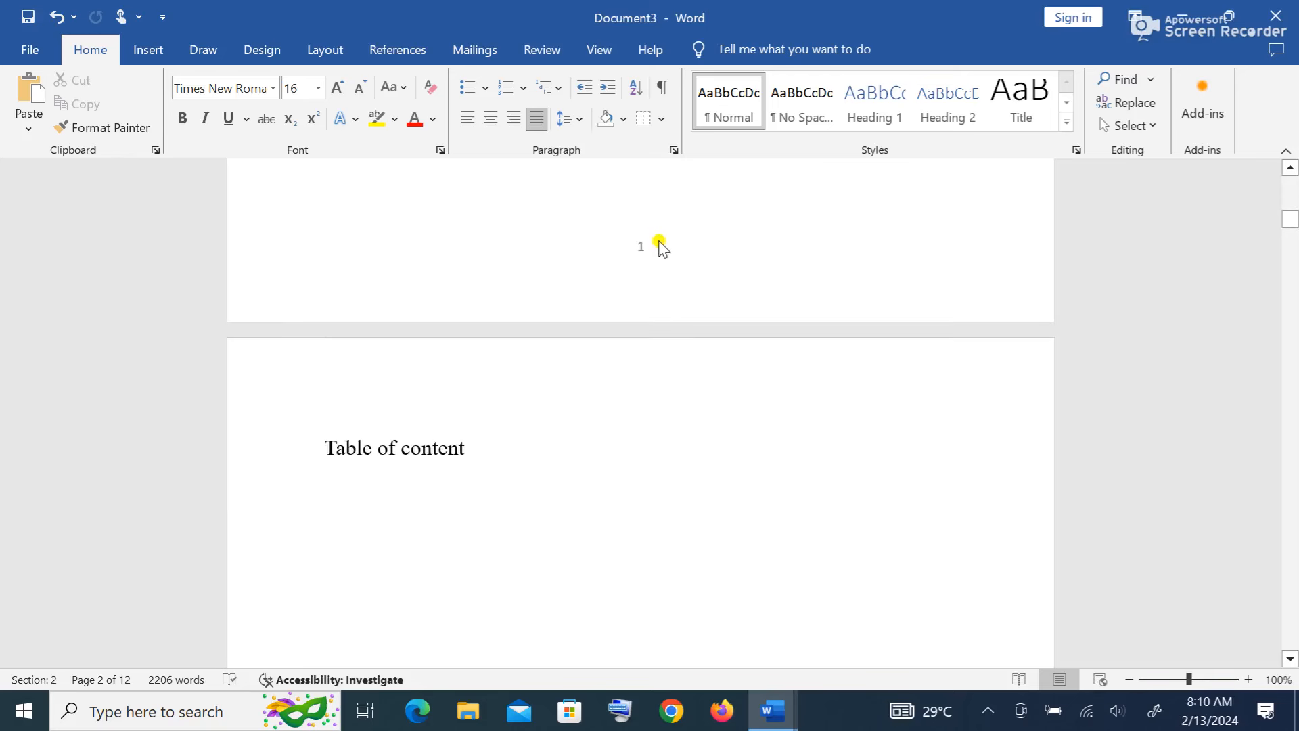
scroll(661, 248, "down", 12)
scroll(680, 354, "down", 20)
scroll(679, 354, "down", 5)
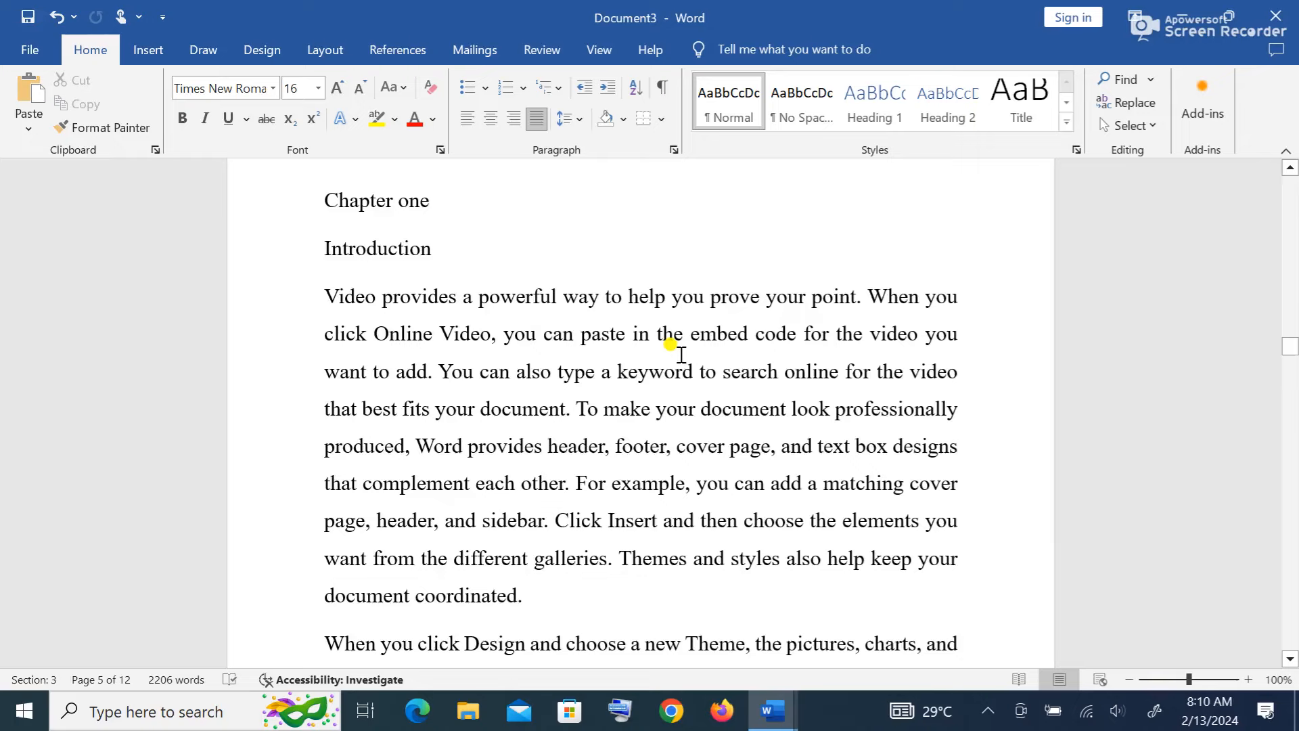
scroll(681, 355, "down", 4)
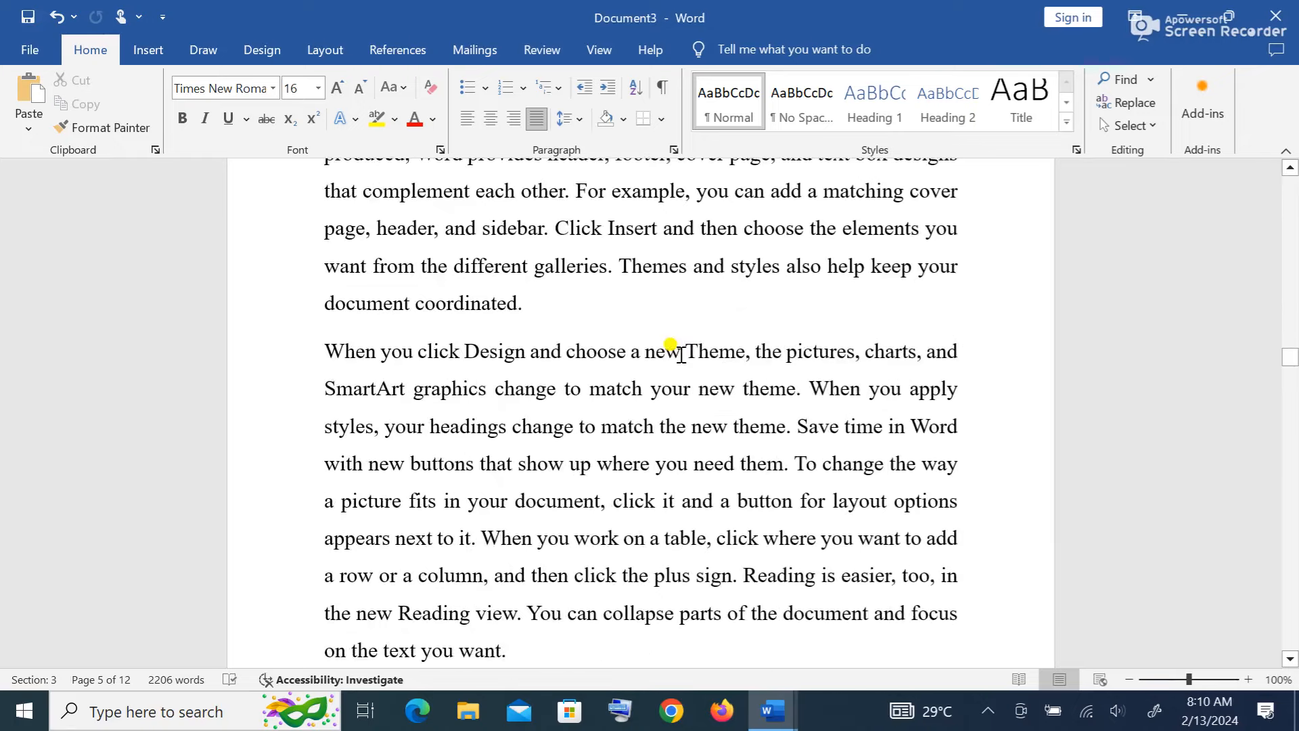
scroll(681, 352, "down", 5)
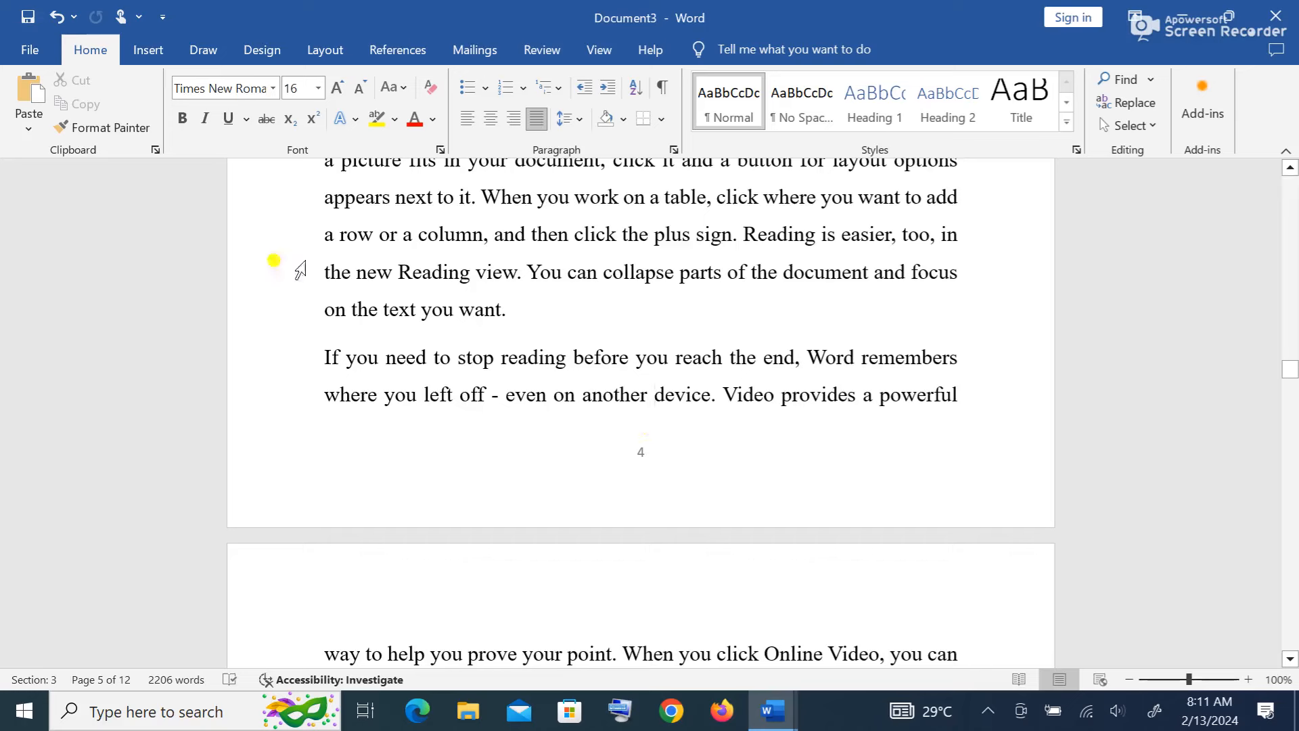
- Place the insertion point on the first page of Chapter one
left_click(160, 55)
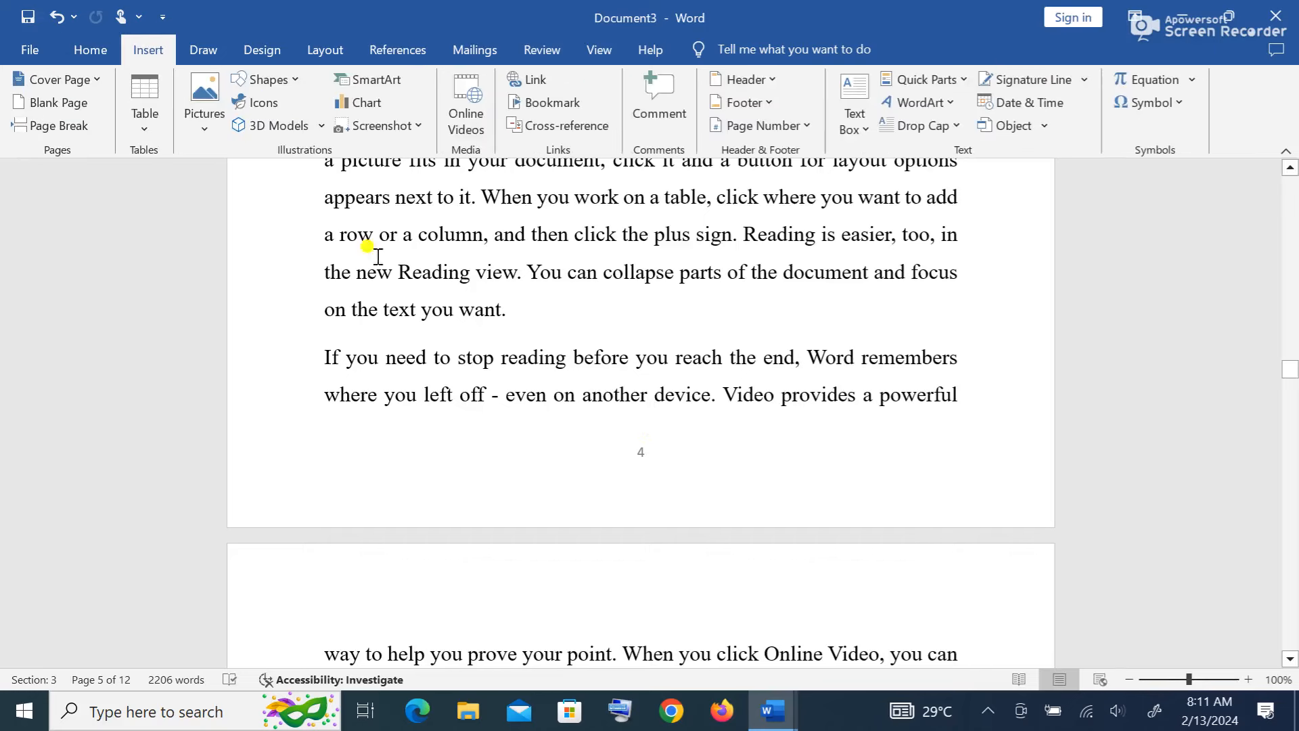
left_click(819, 128)
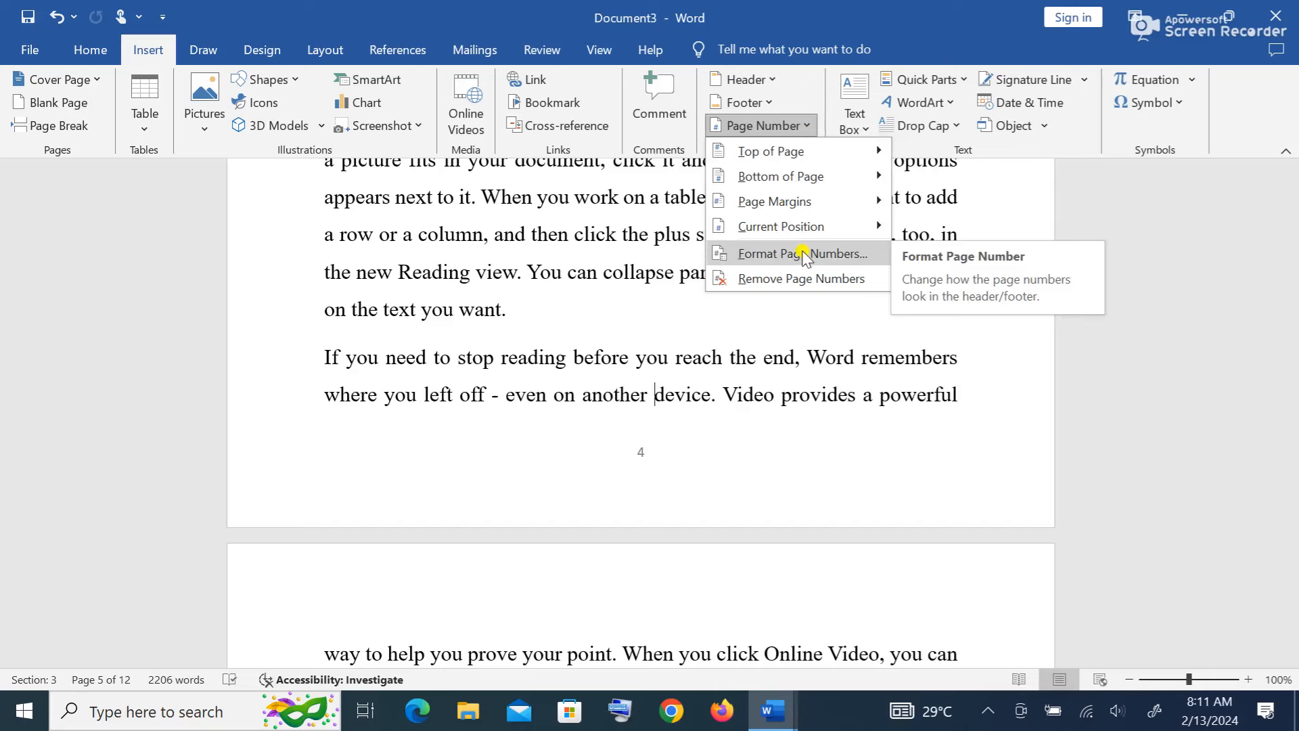
left_click(661, 328)
scroll(661, 328, "up", 3)
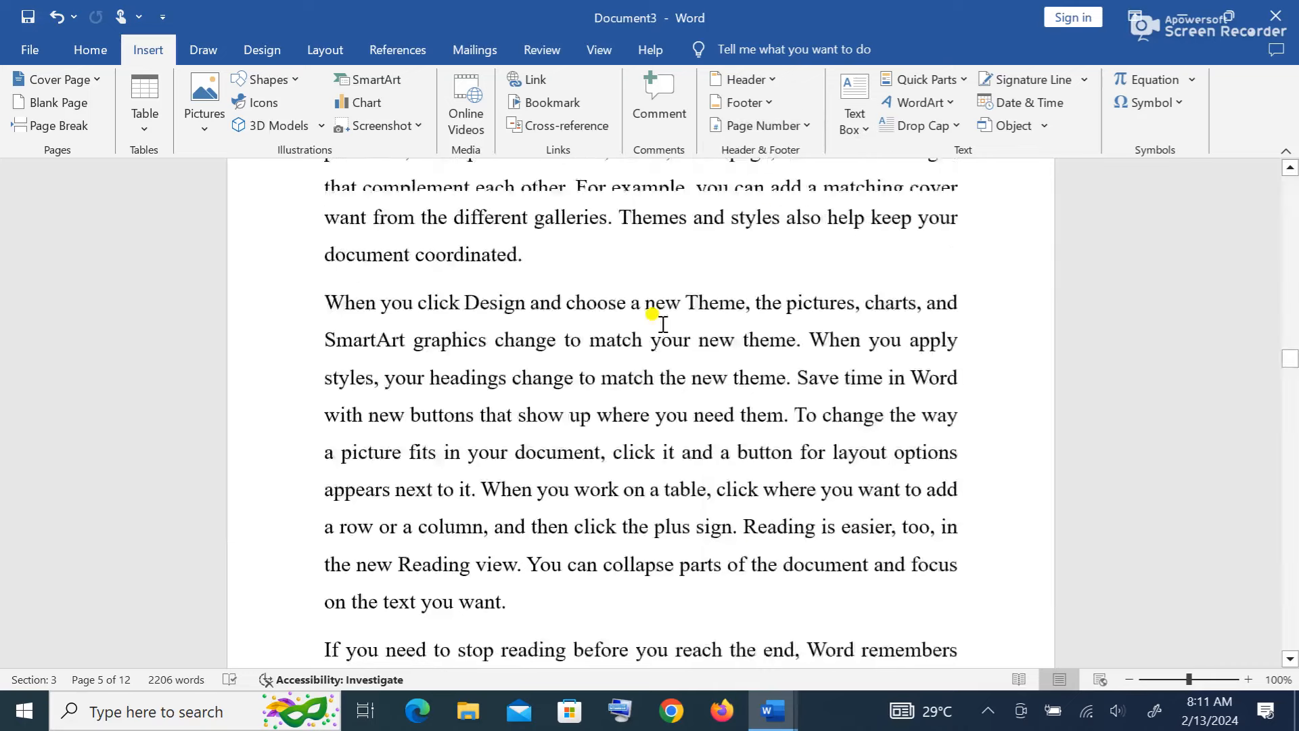
scroll(662, 323, "up", 7)
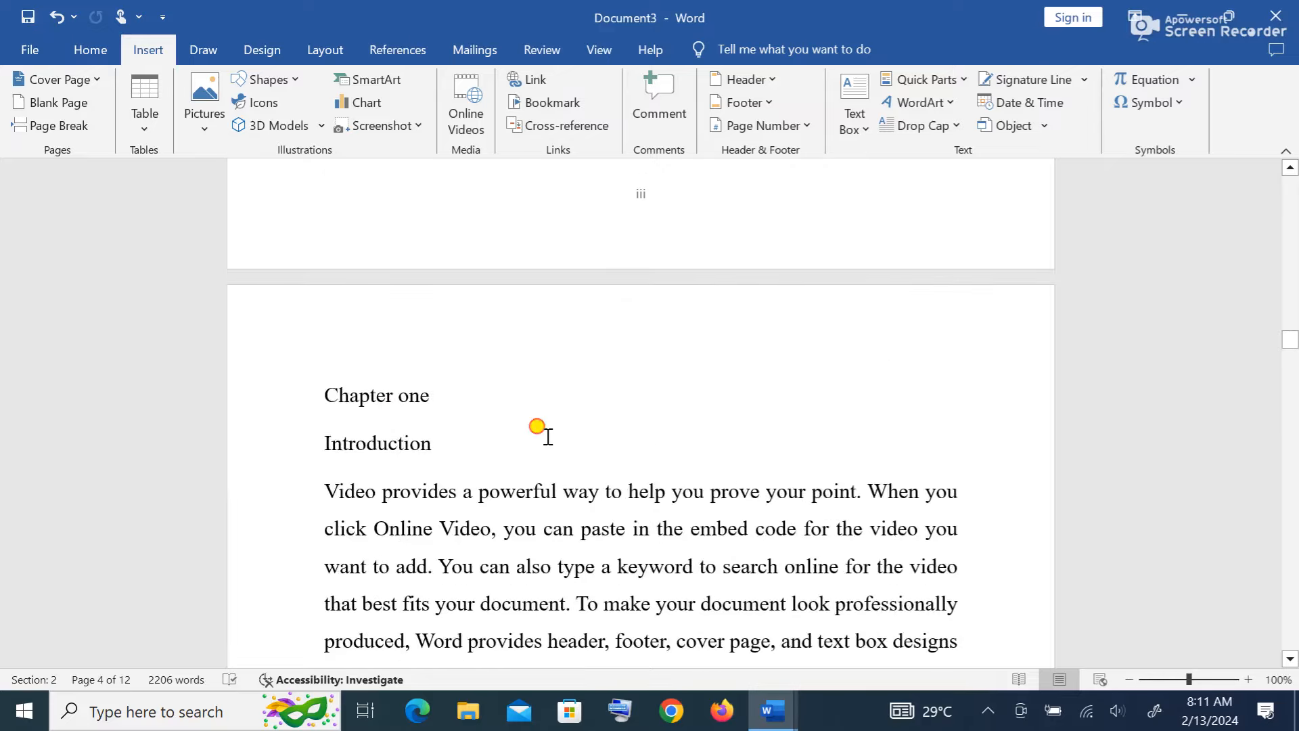
scroll(548, 436, "down", 3)
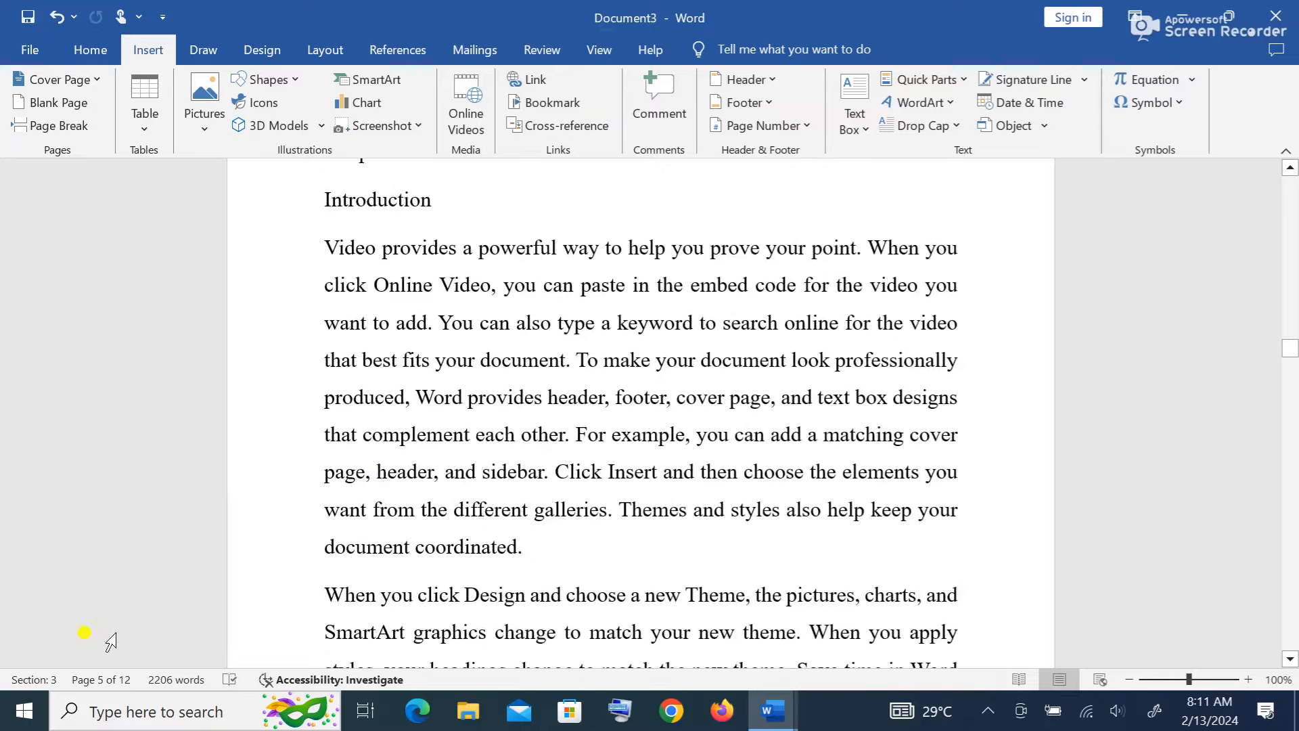
scroll(697, 389, "down", 5)
scroll(719, 392, "down", 1)
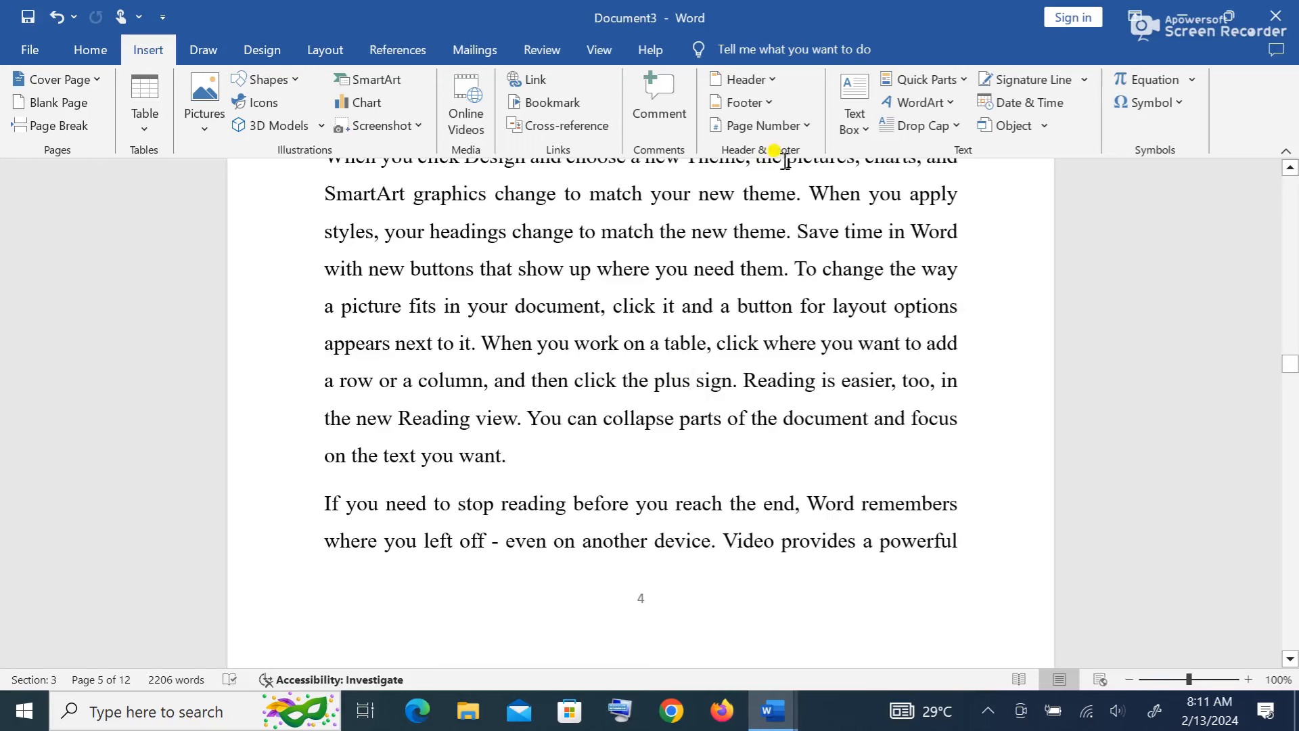
- Set the Chapter one section's page number format to 1, 2, 3 and start its numbering at 1
left_click(809, 126)
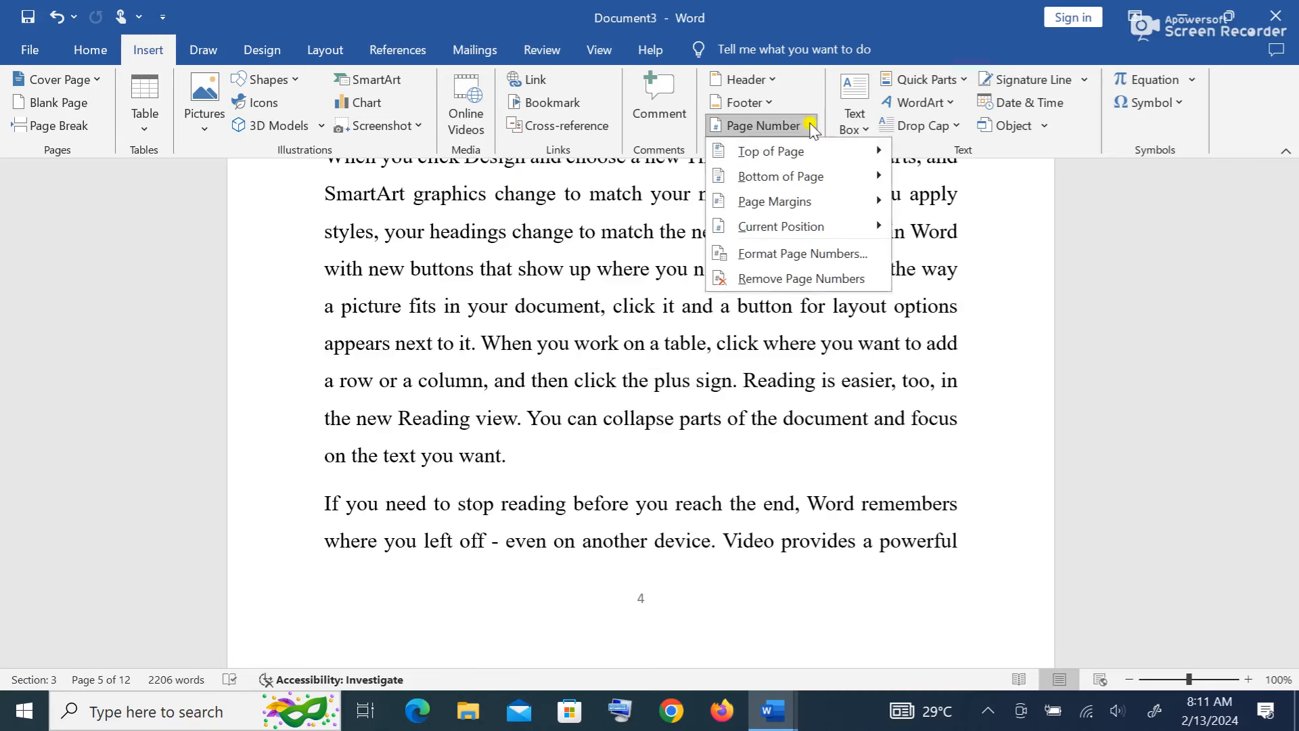
left_click(799, 254)
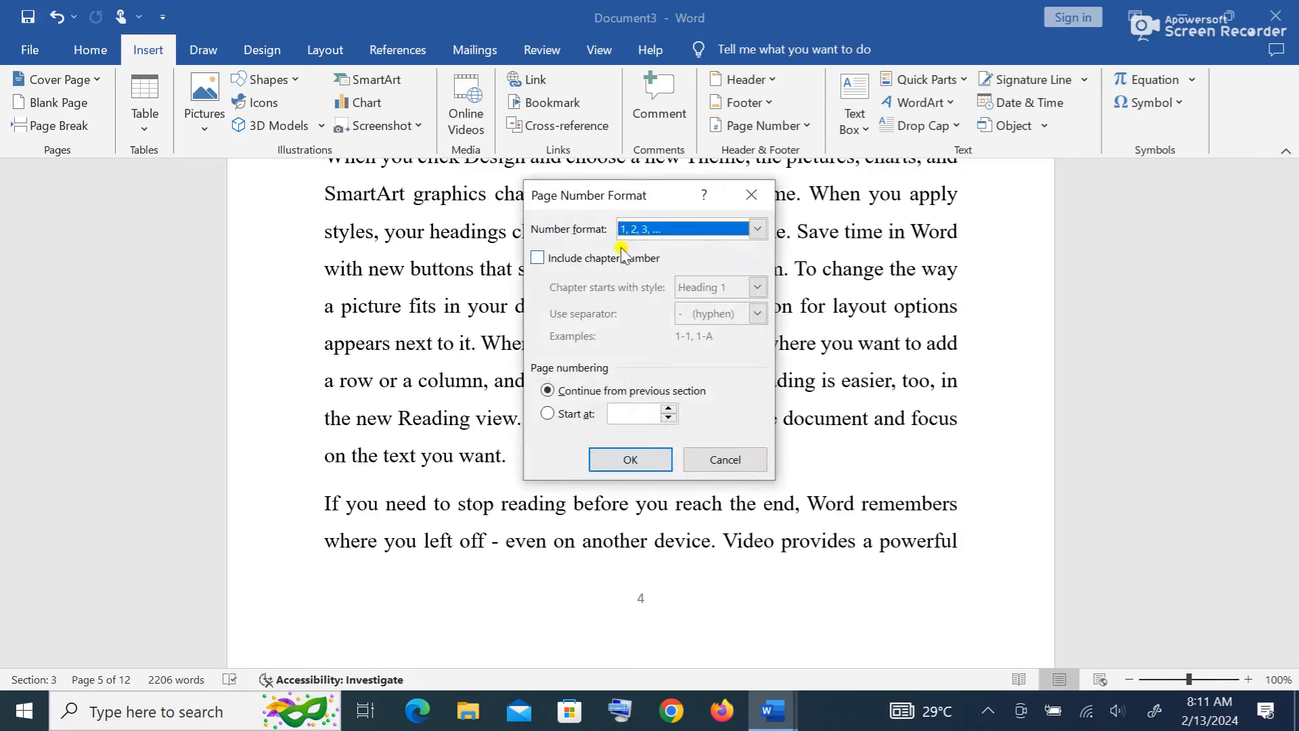
left_click(757, 229)
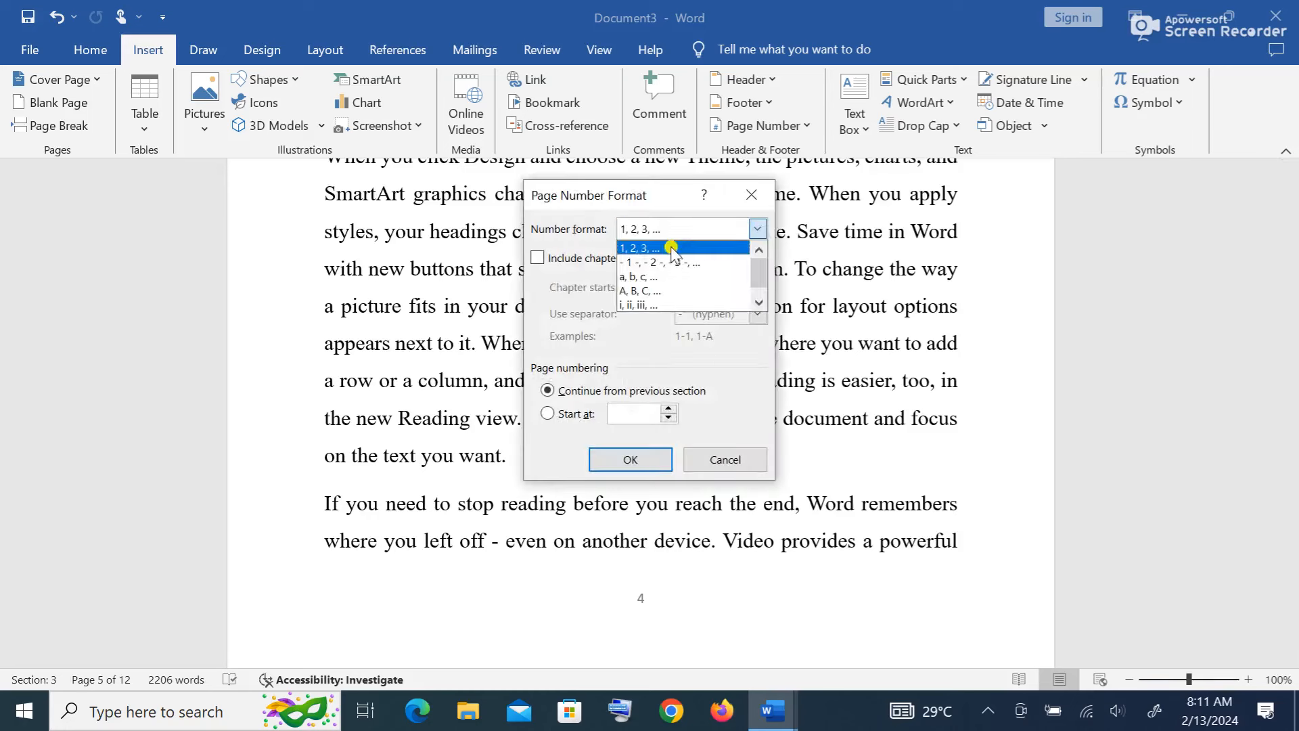
left_click(674, 246)
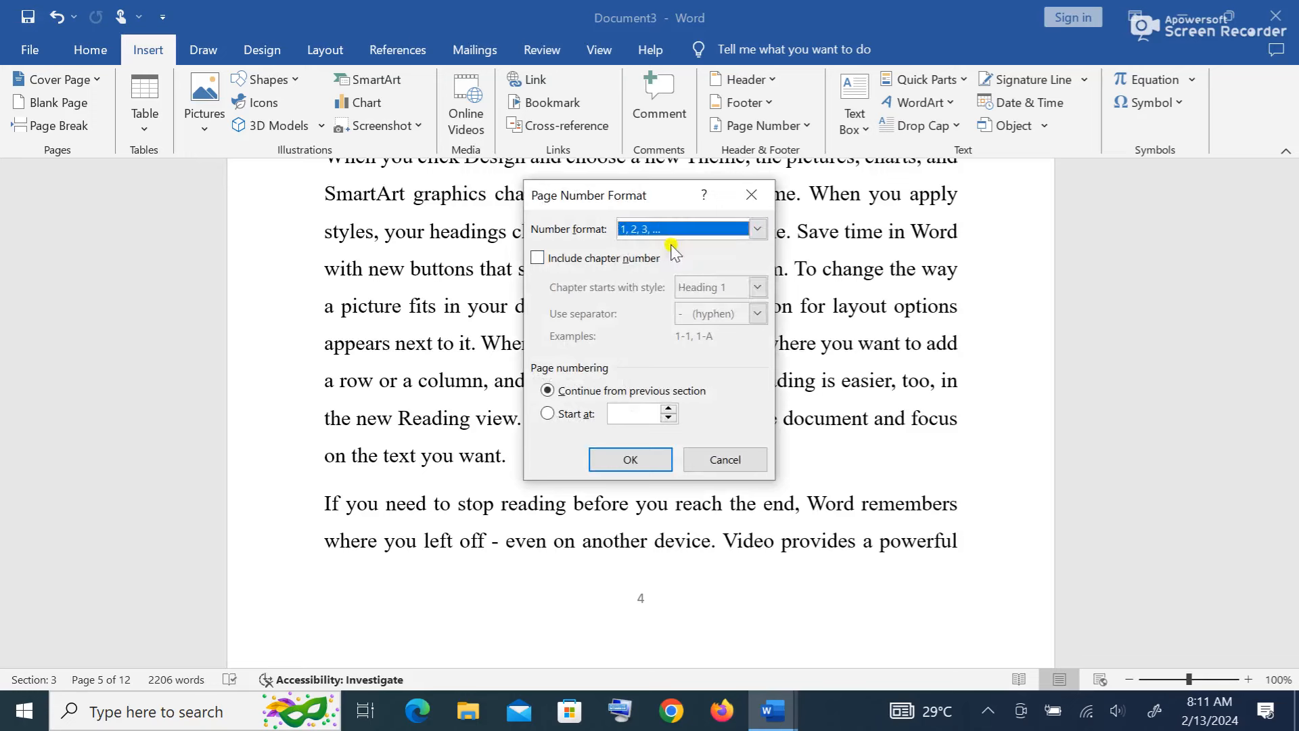
left_click(548, 414)
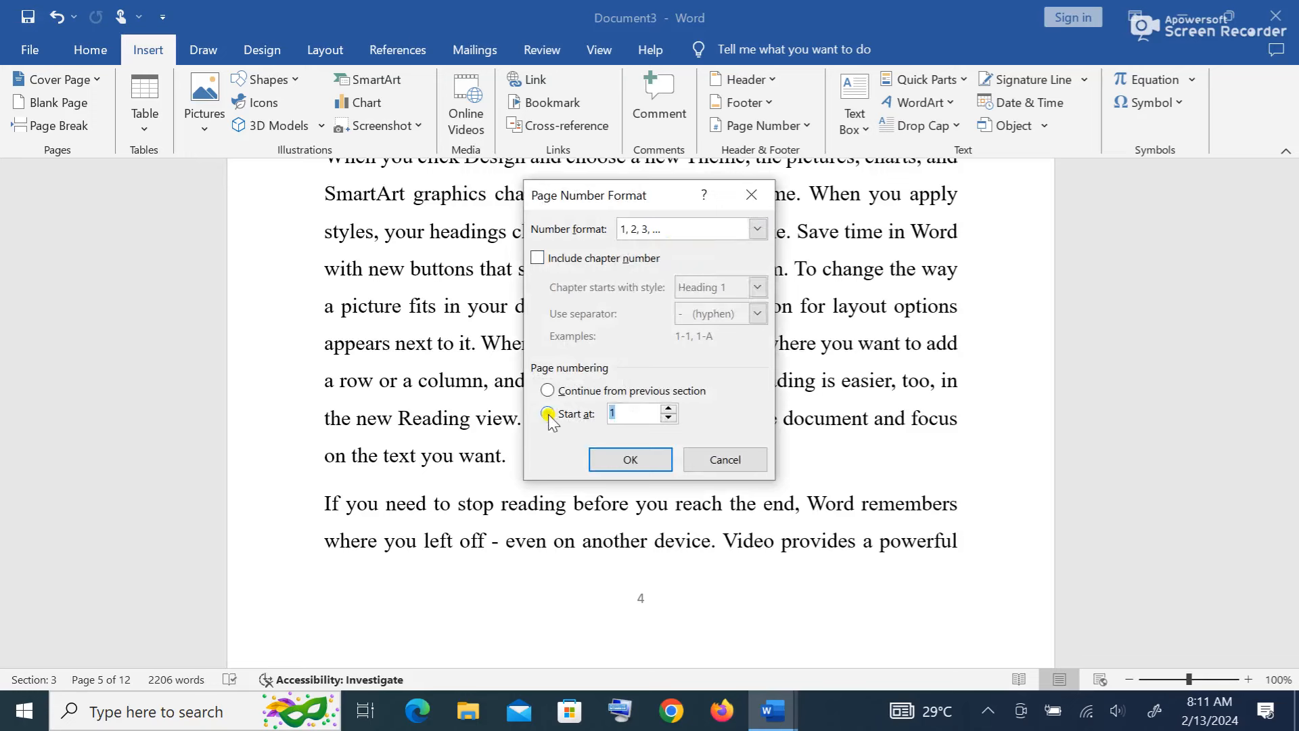
left_click(630, 460)
- Check the footer page numbers throughout the Chapter one section
scroll(639, 458, "down", 3)
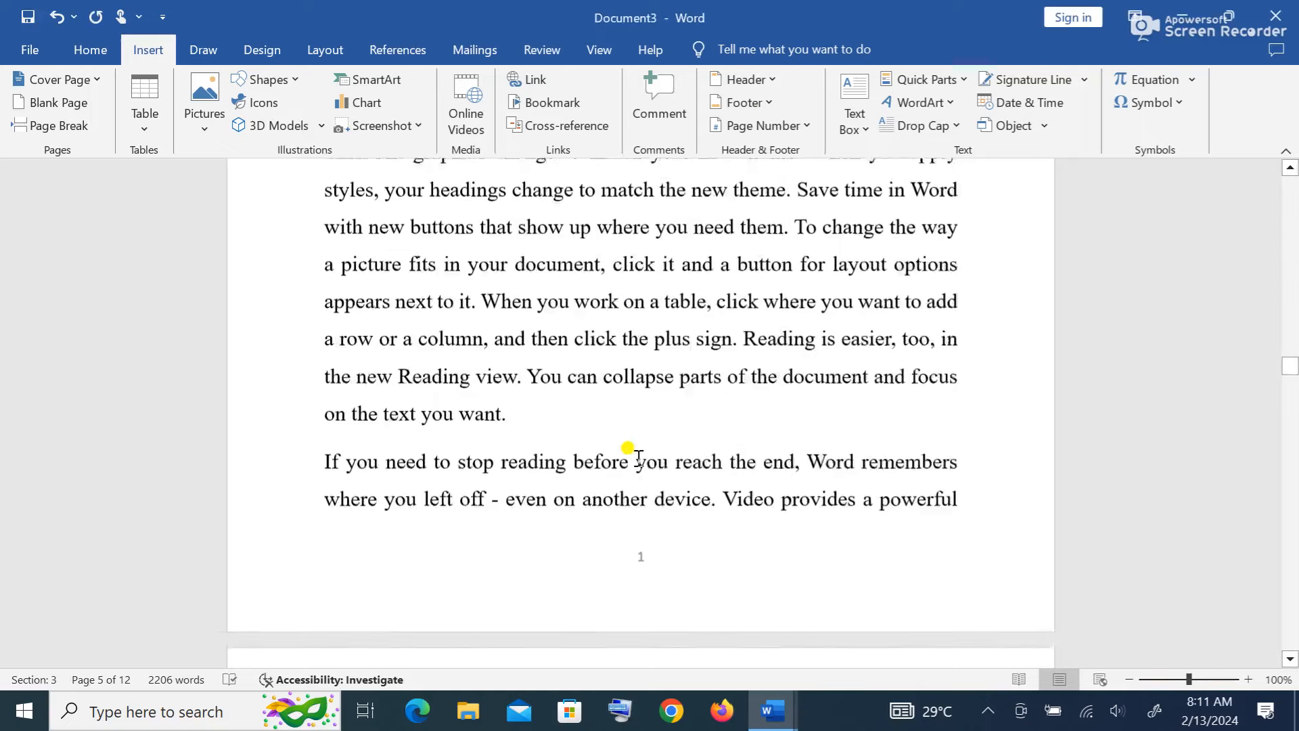
scroll(624, 455, "up", 10)
scroll(638, 458, "up", 2)
scroll(638, 458, "down", 12)
scroll(645, 461, "up", 2)
scroll(645, 461, "down", 5)
scroll(646, 461, "up", 4)
scroll(645, 461, "down", 15)
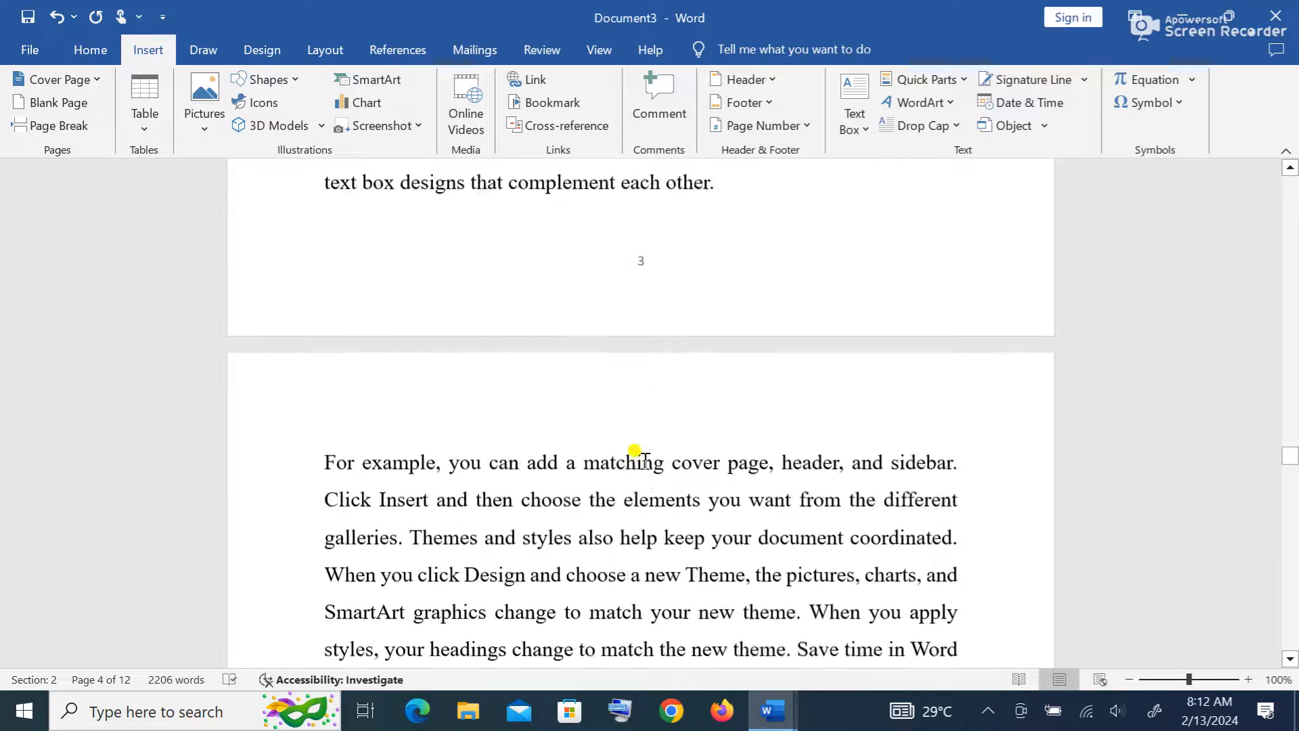
scroll(646, 461, "down", 9)
scroll(646, 461, "up", 20)
scroll(638, 467, "down", 6)
scroll(638, 466, "up", 20)
scroll(638, 468, "up", 20)
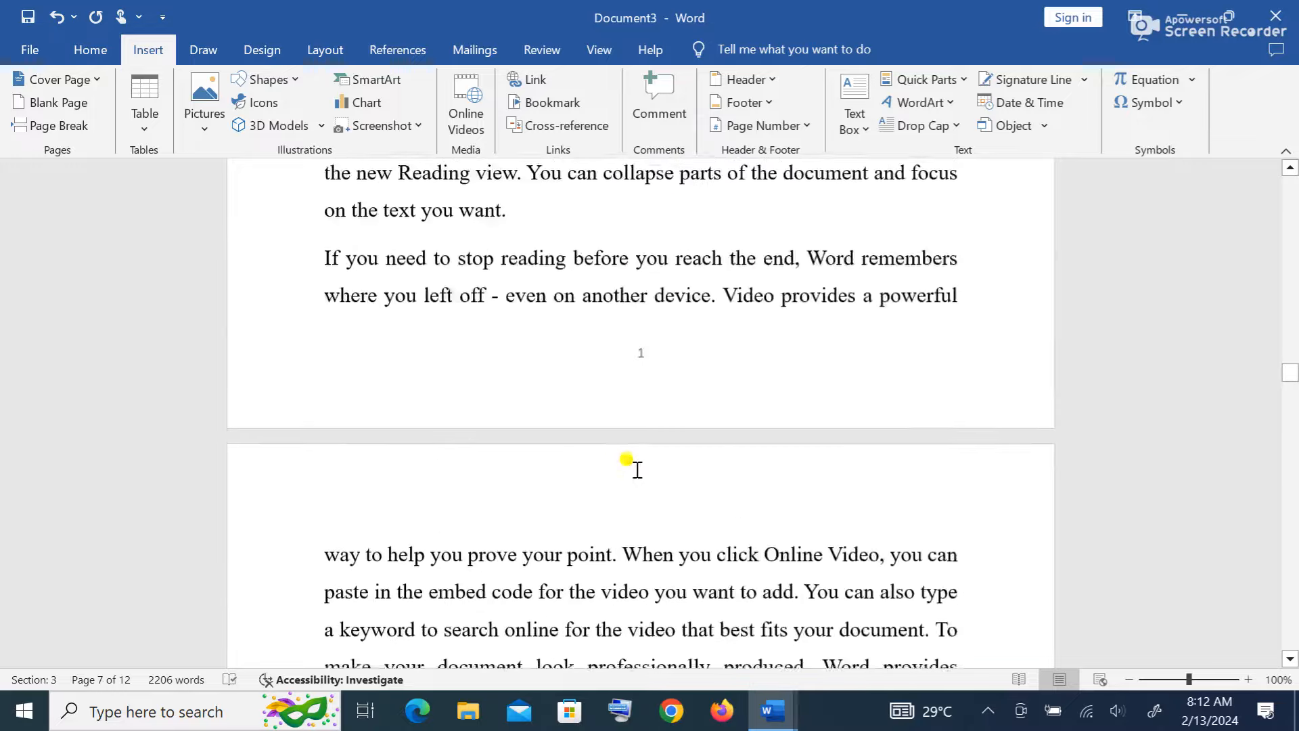
- Check the footer page numbers from the start of Chapter one back through the preliminary pages to the cover page
scroll(636, 470, "up", 5)
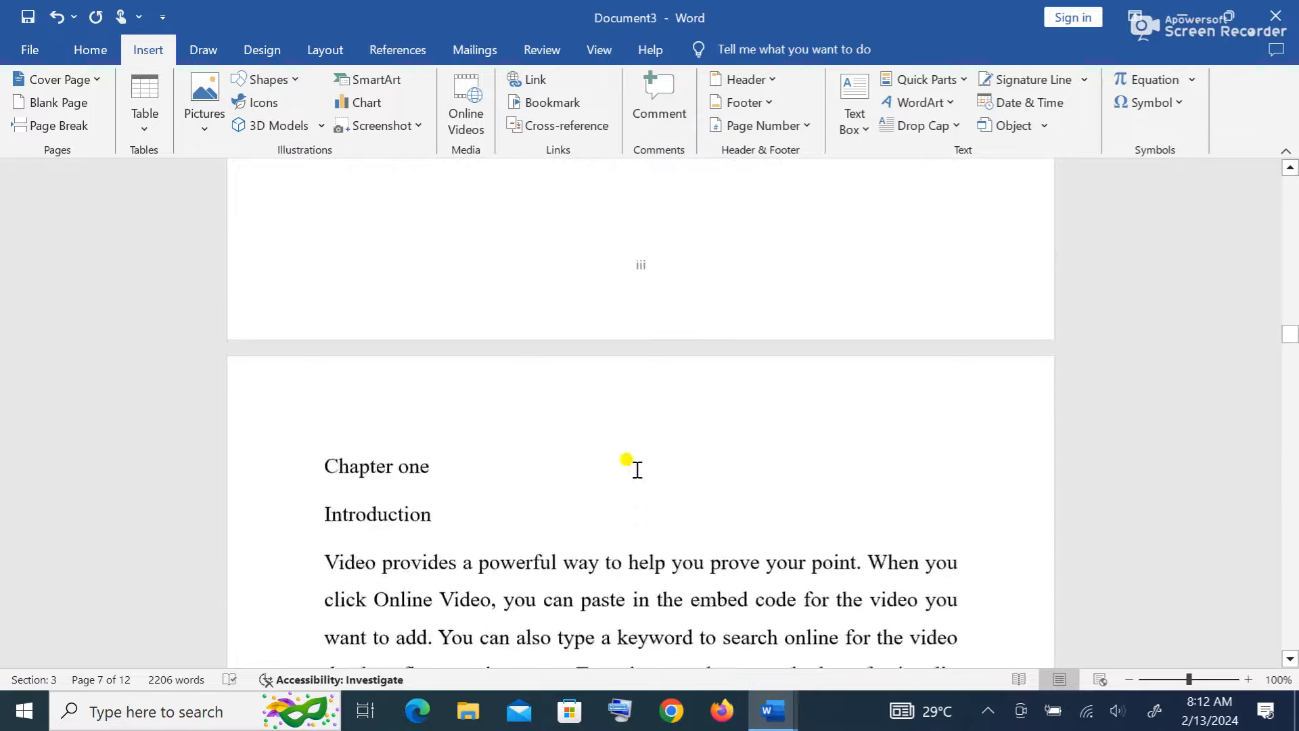
scroll(664, 427, "up", 12)
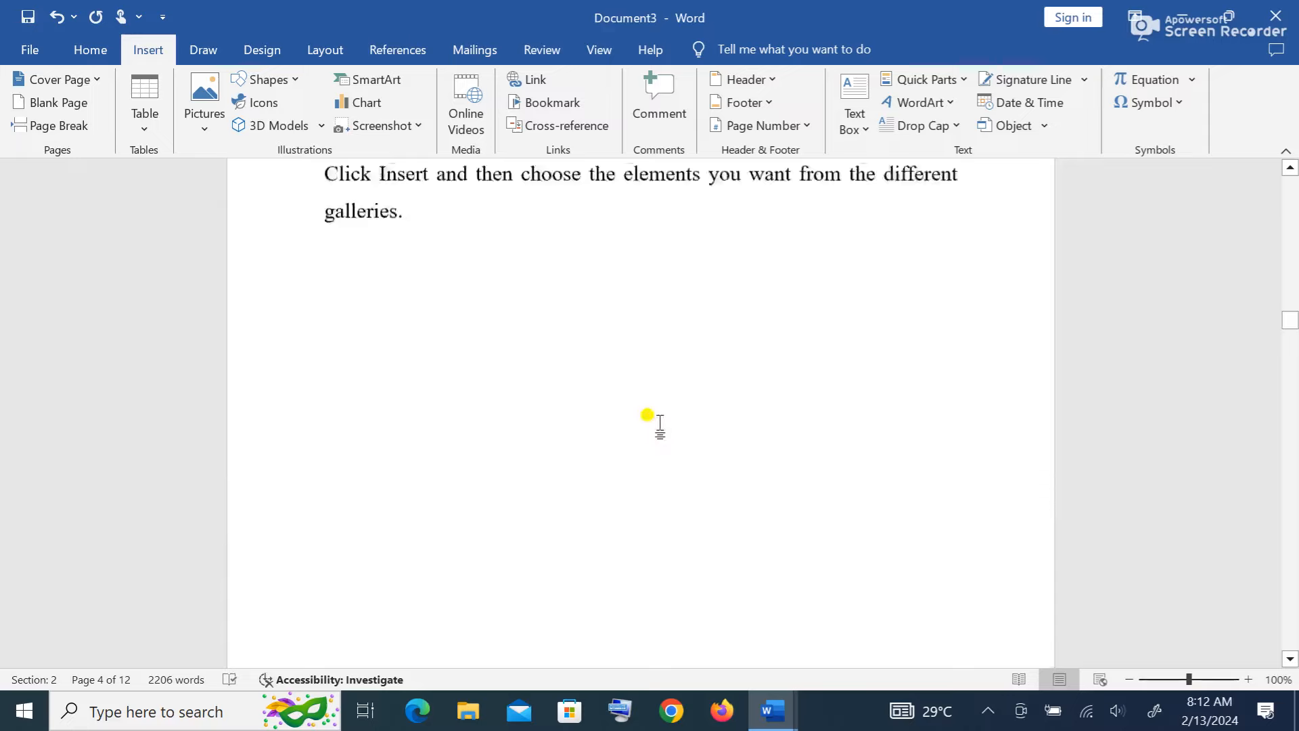
scroll(664, 419, "up", 12)
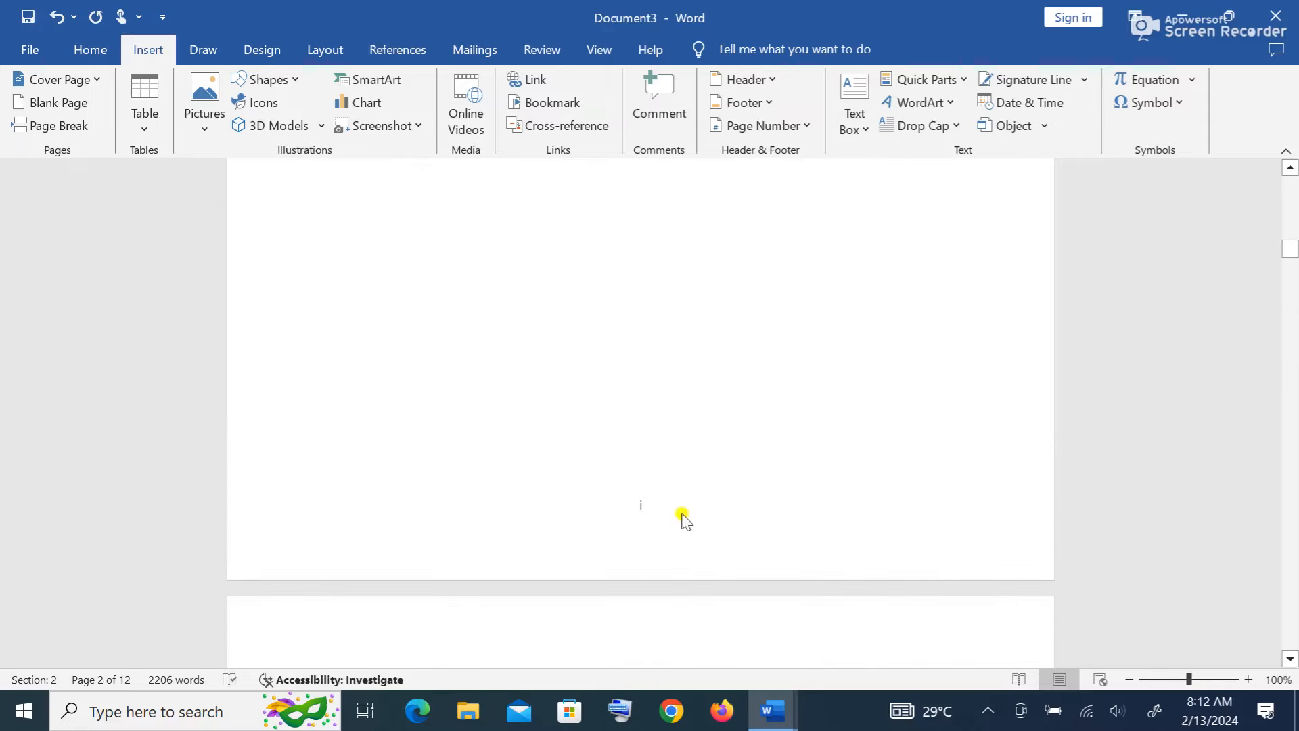
scroll(682, 505, "up", 10)
scroll(684, 507, "up", 3)
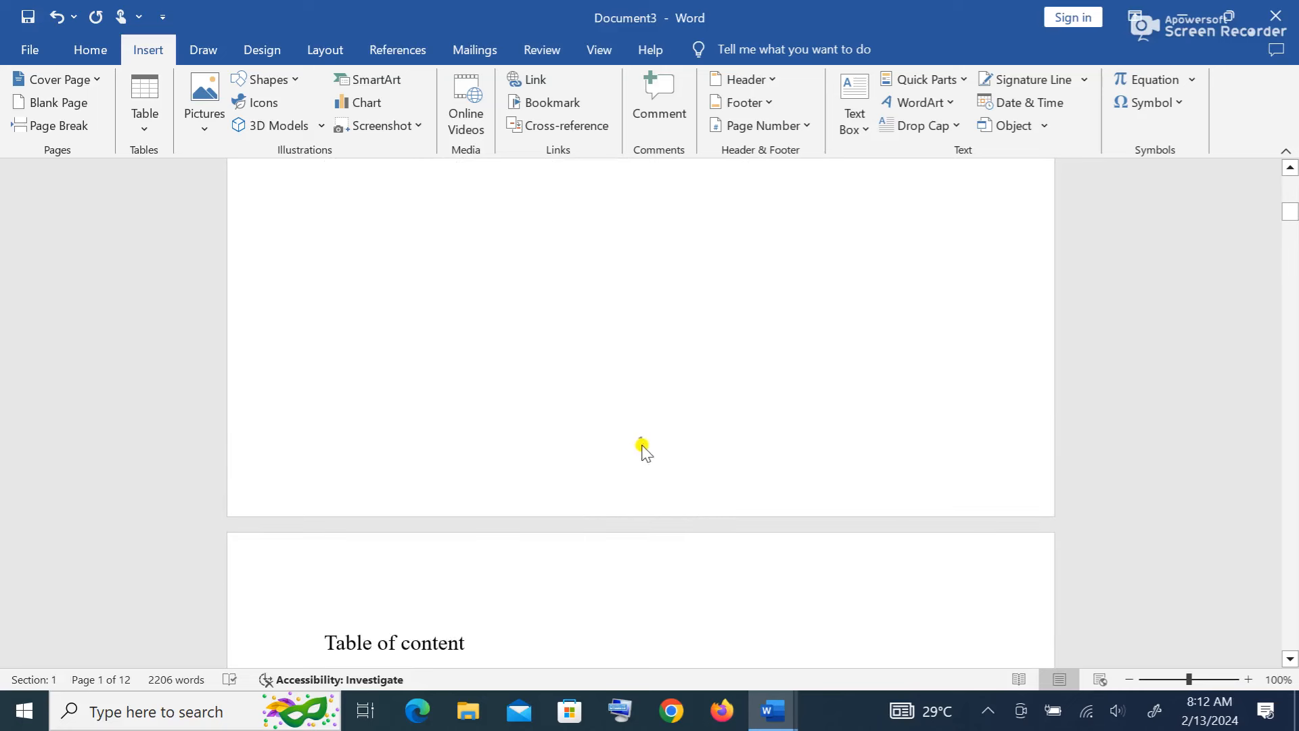
scroll(639, 443, "up", 1)
scroll(643, 443, "down", 1)
scroll(639, 392, "down", 1)
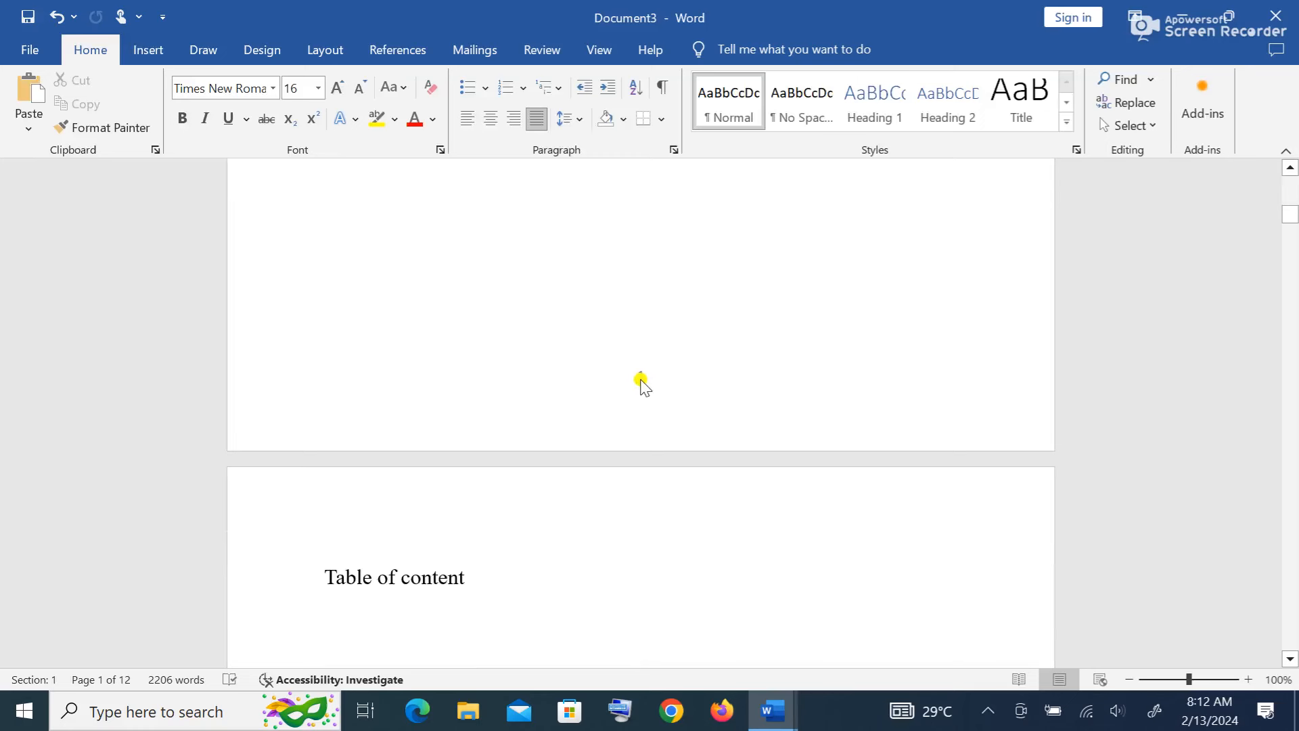
- Left-align and delete the cover page's page number in the Section 1 footer, and close the footer
scroll(655, 370, "up", 6)
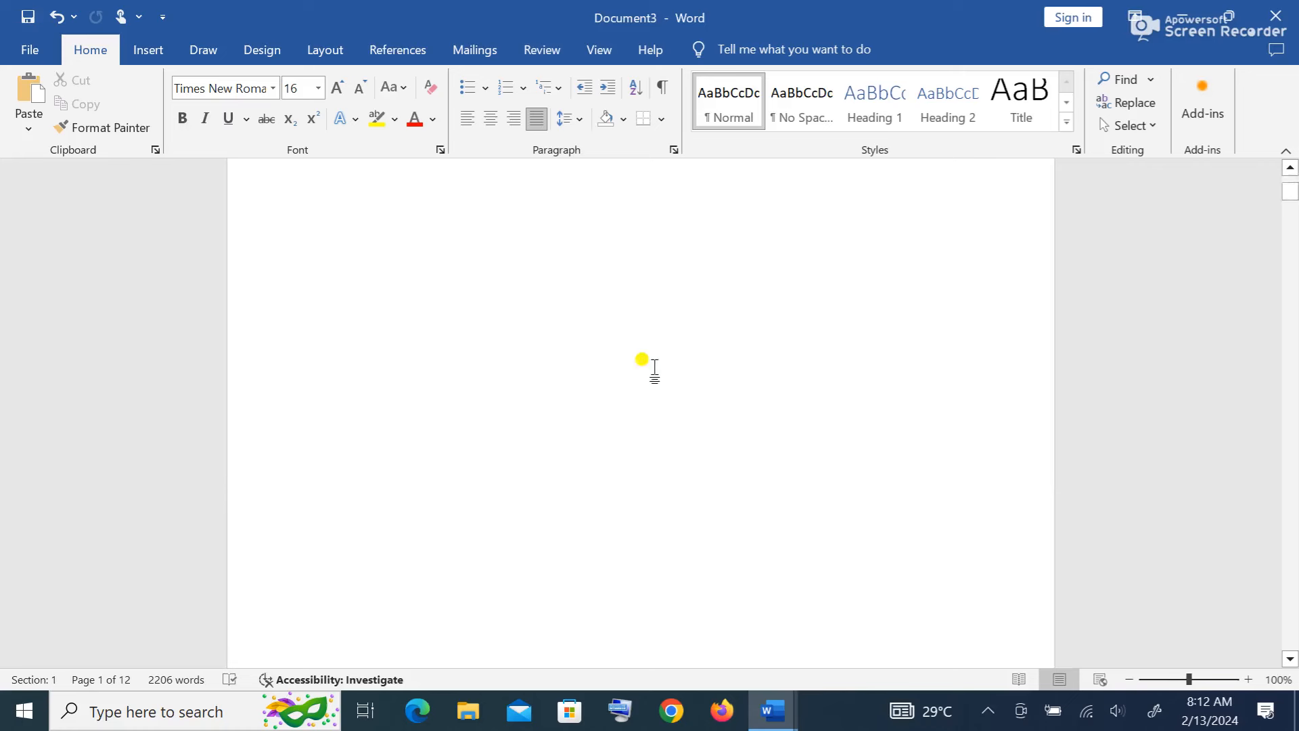
scroll(654, 370, "down", 2)
scroll(655, 371, "down", 3)
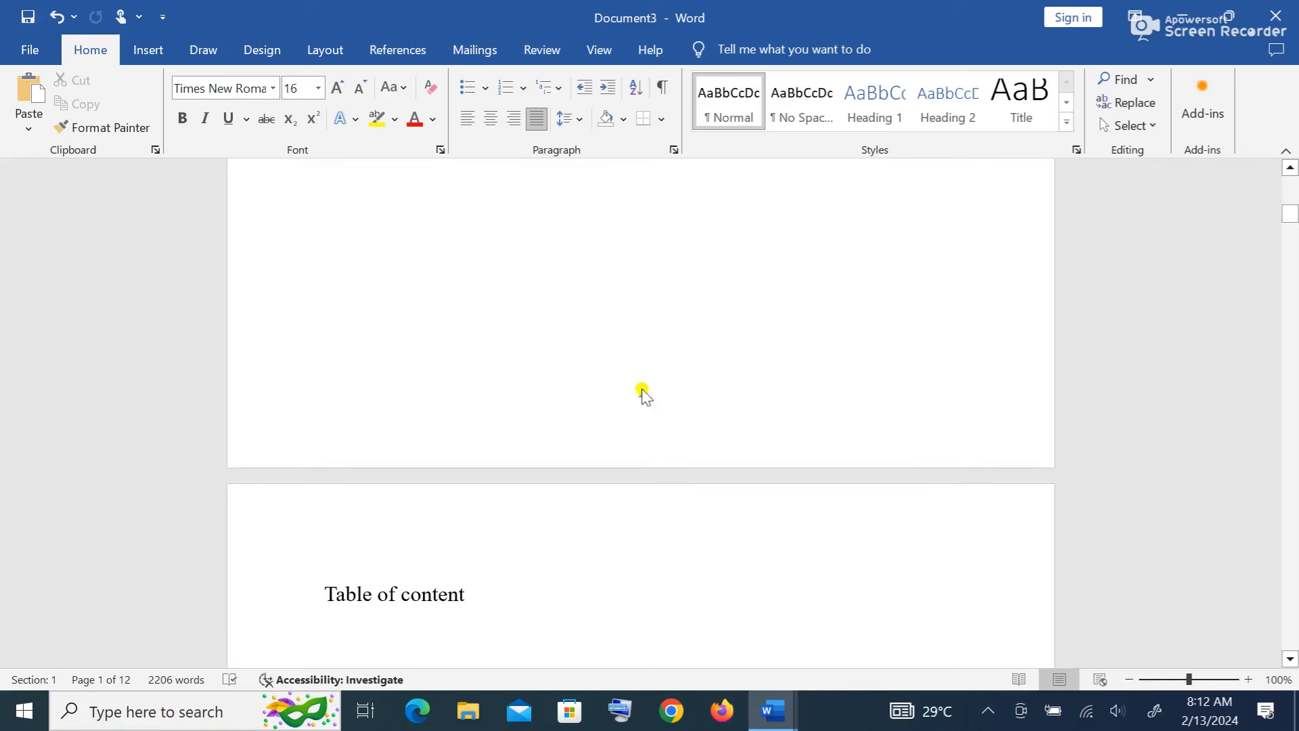
double_click(640, 394)
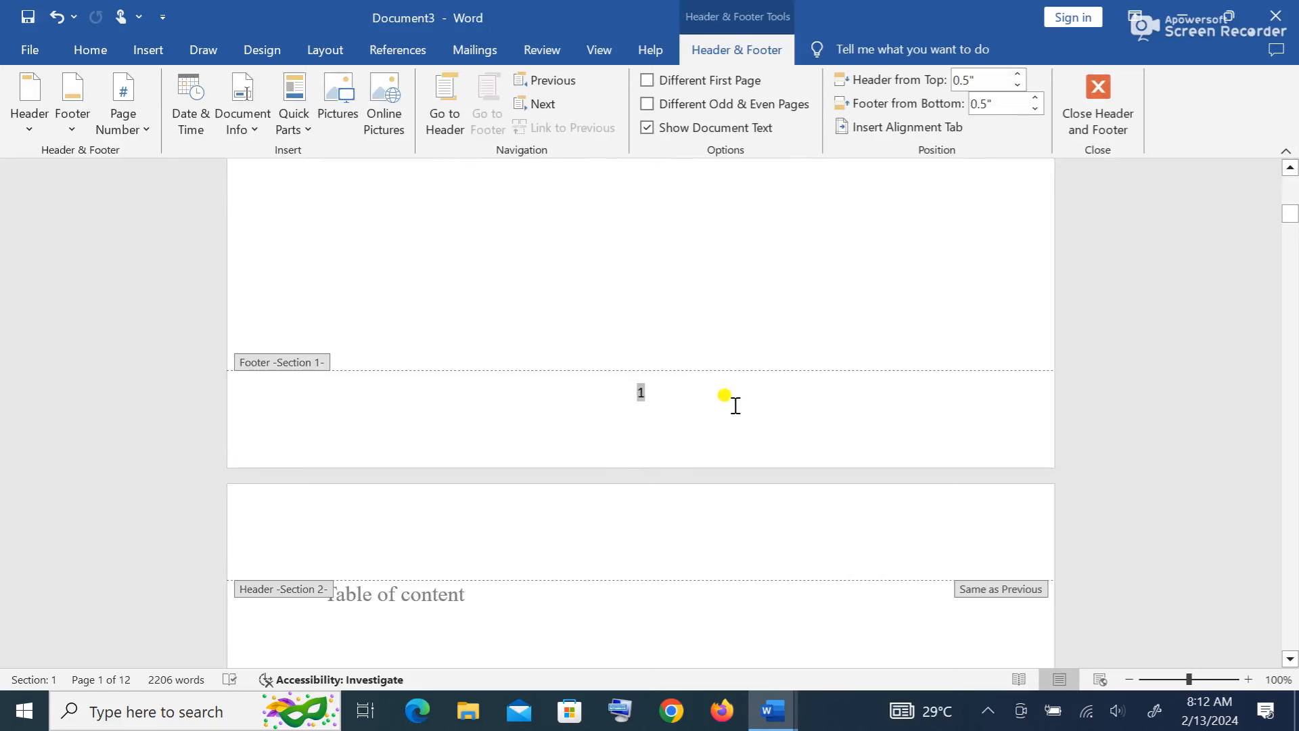
key("ctrl+l")
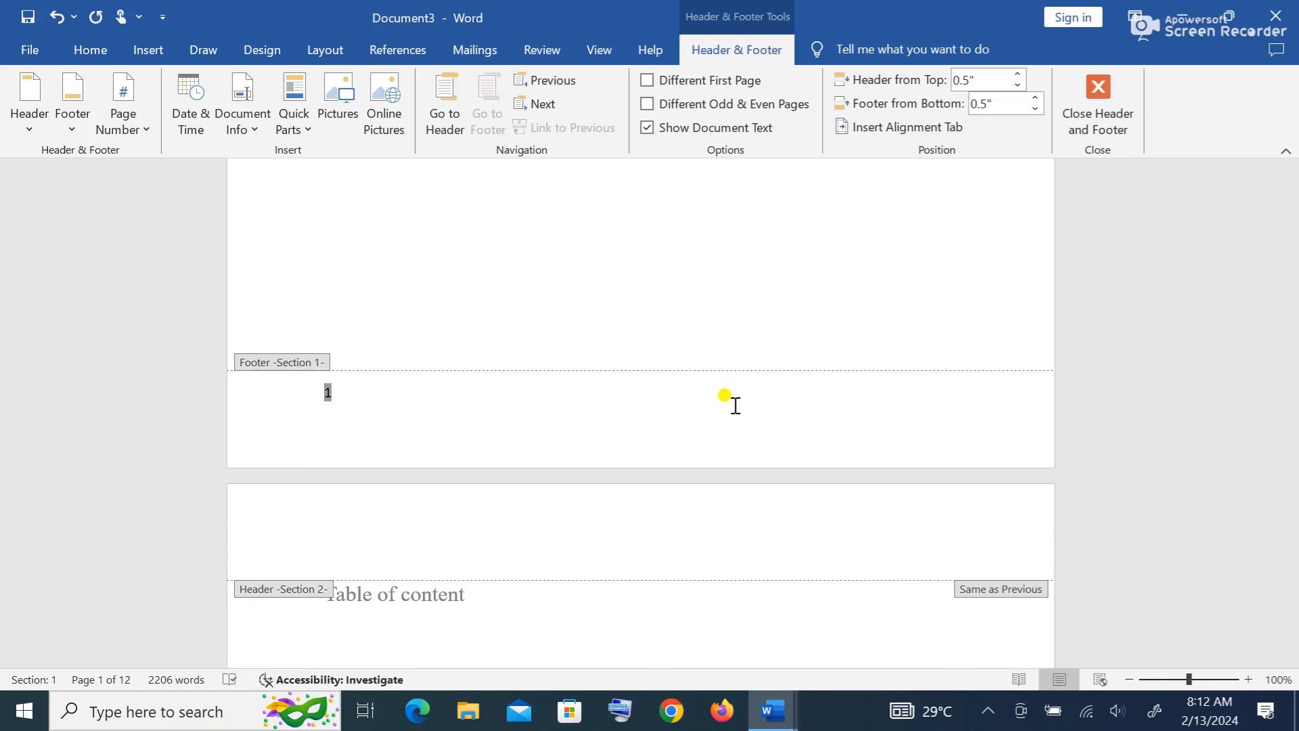
key("Delete")
left_click(1115, 98)
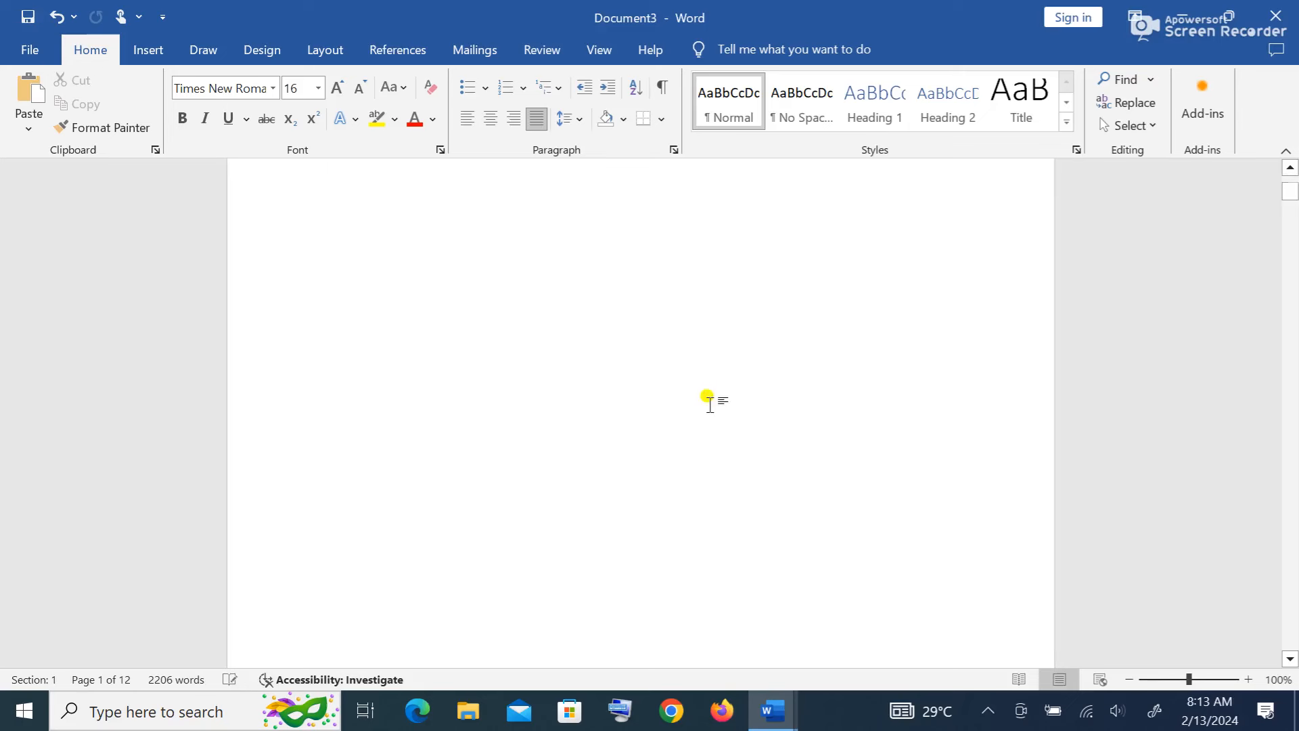
- Check the footers of the cover page and the preliminary pages for page numbers, ending at the Table of content page
scroll(709, 399, "down", 3)
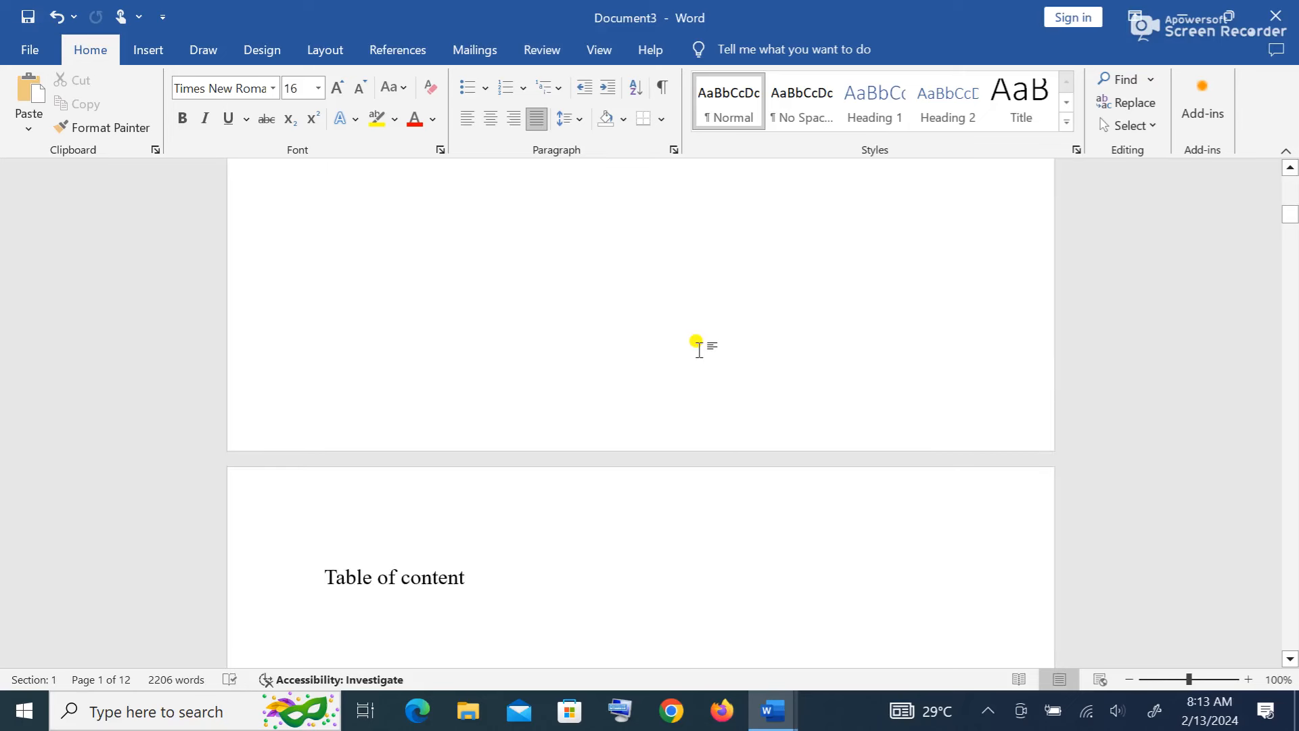
scroll(697, 355, "down", 15)
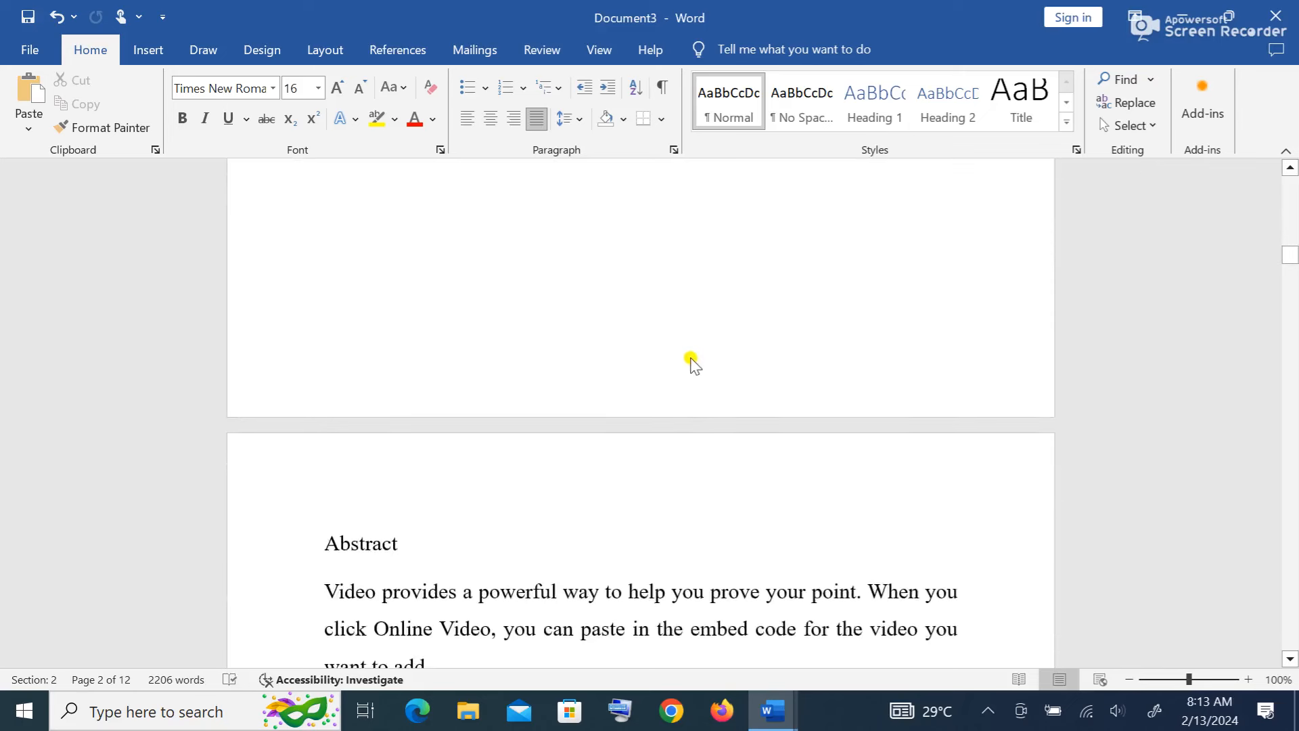
scroll(670, 469, "up", 3)
scroll(666, 470, "up", 15)
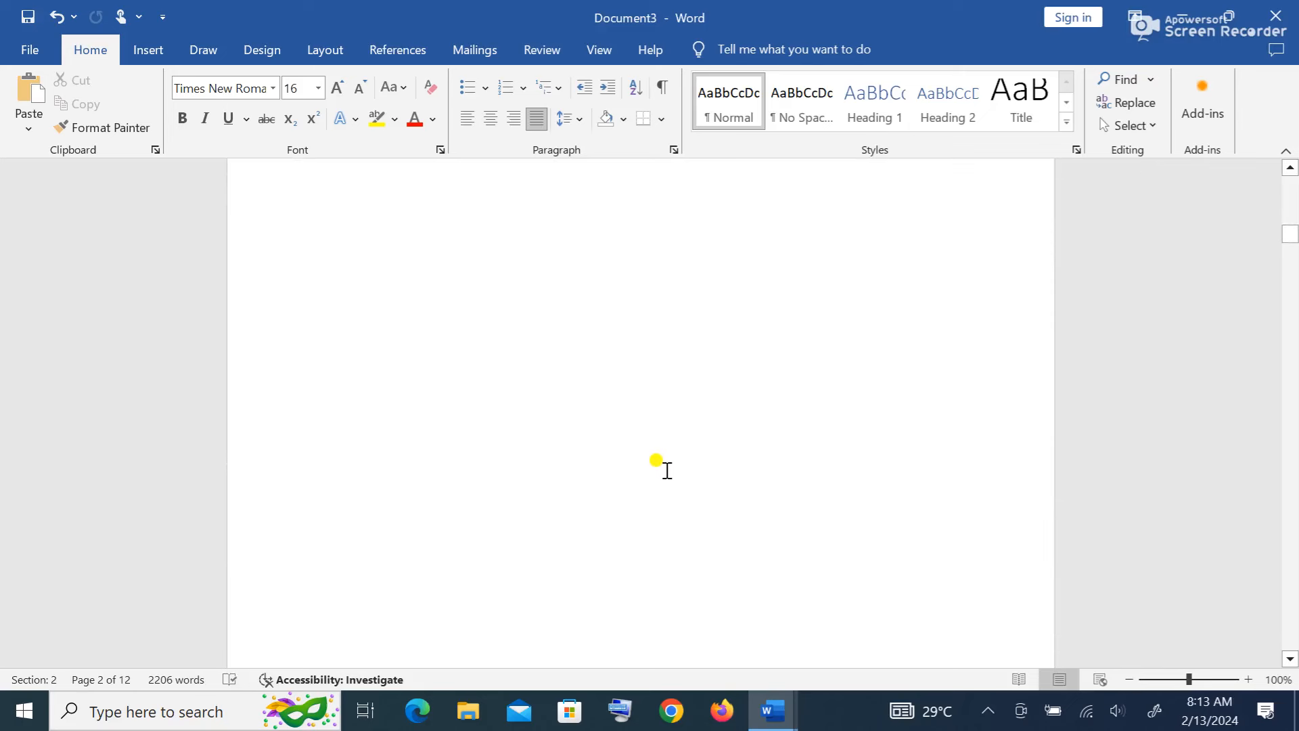
scroll(666, 470, "down", 15)
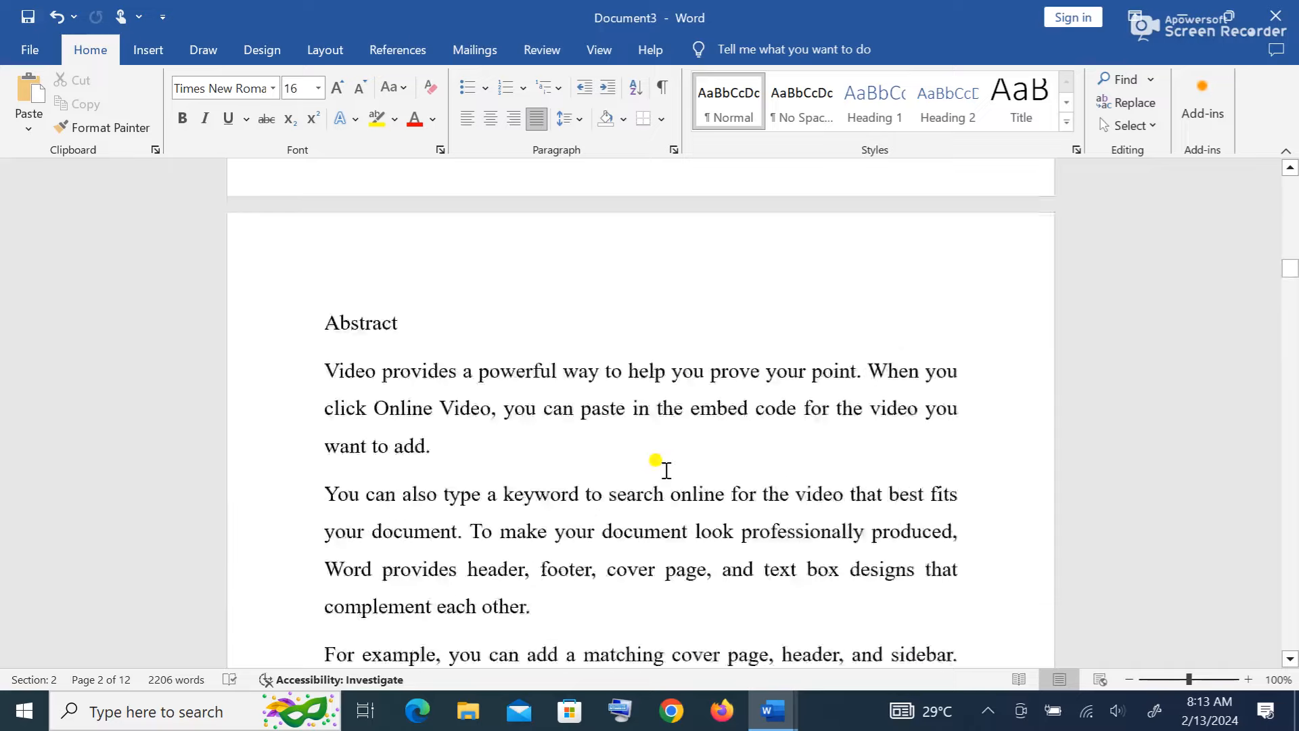
scroll(666, 470, "down", 5)
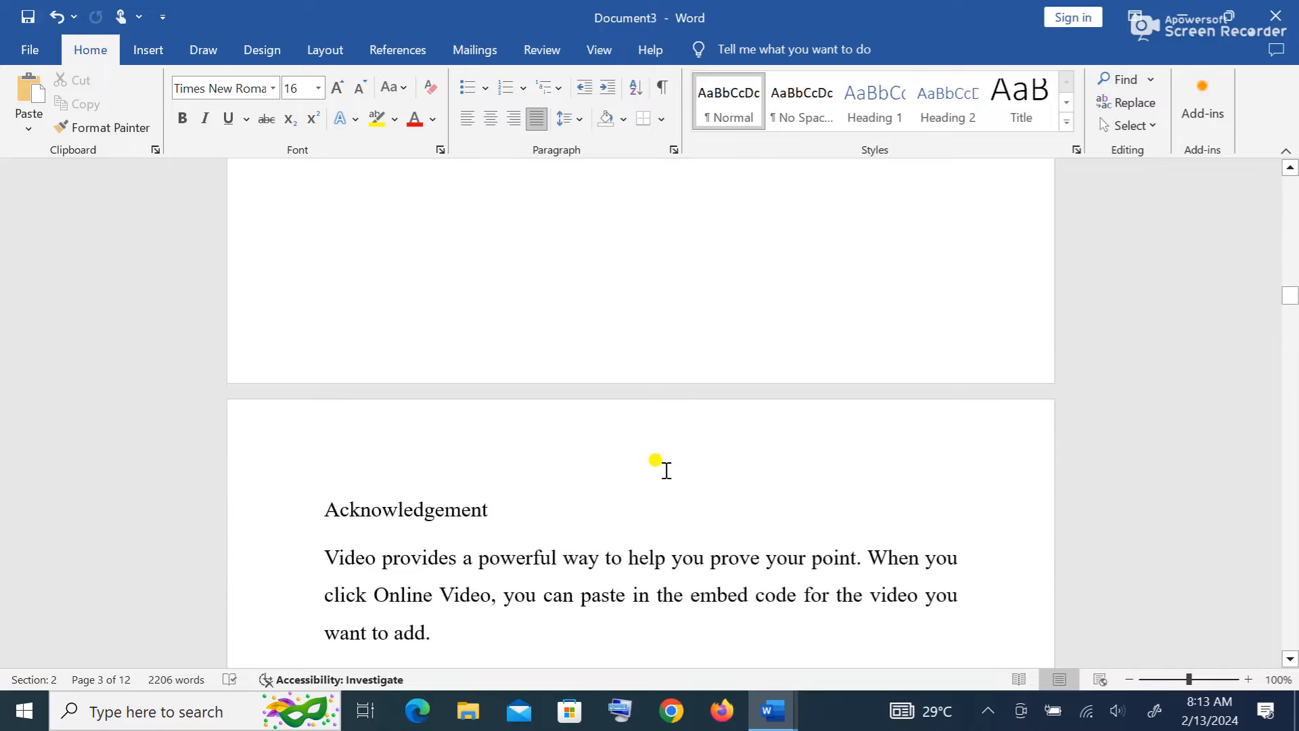
scroll(666, 470, "up", 15)
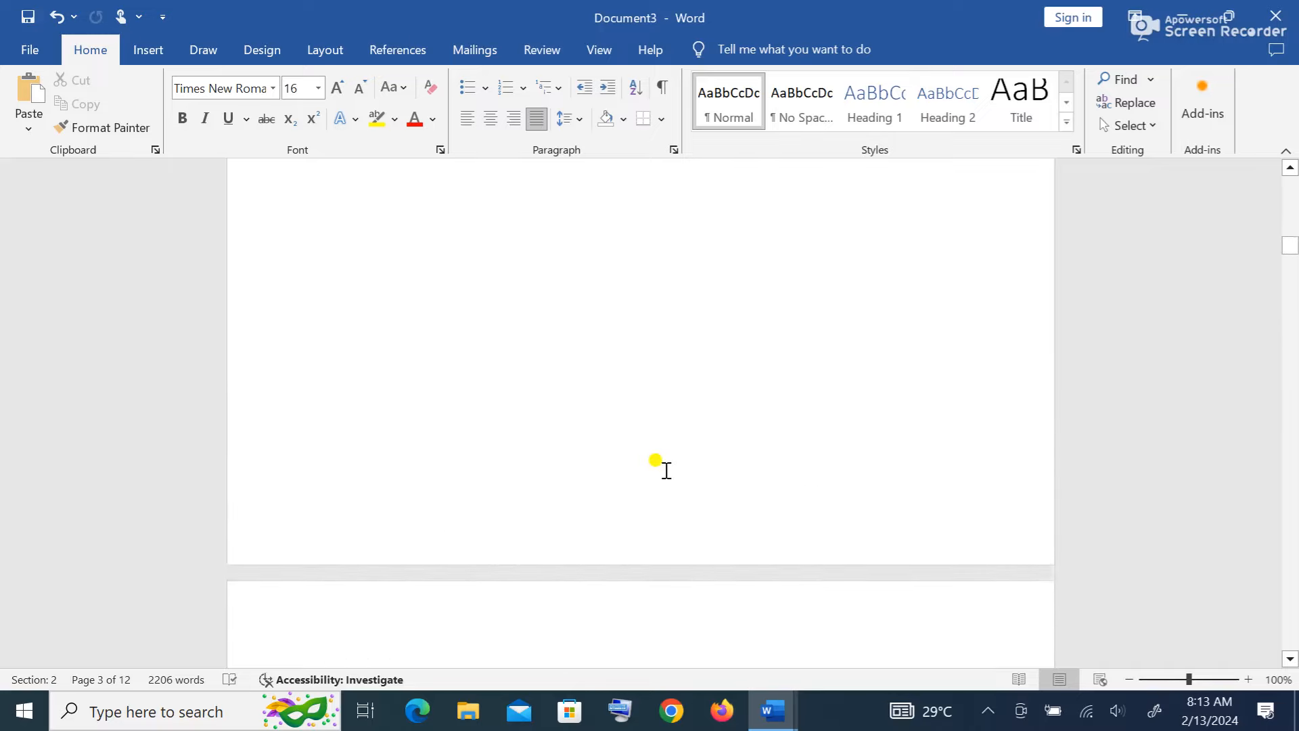
scroll(666, 470, "down", 6)
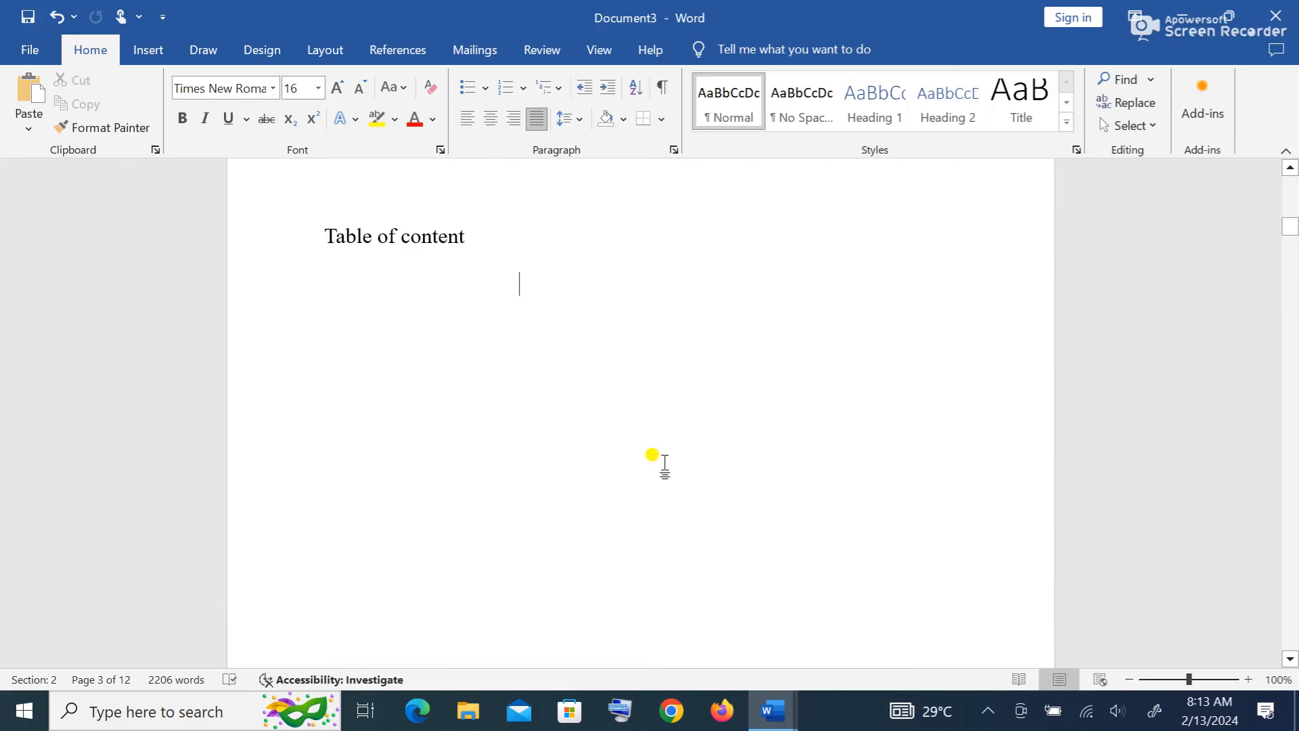
- Apply the i, ii, iii page number format starting at i to the Table of content section
left_click(153, 53)
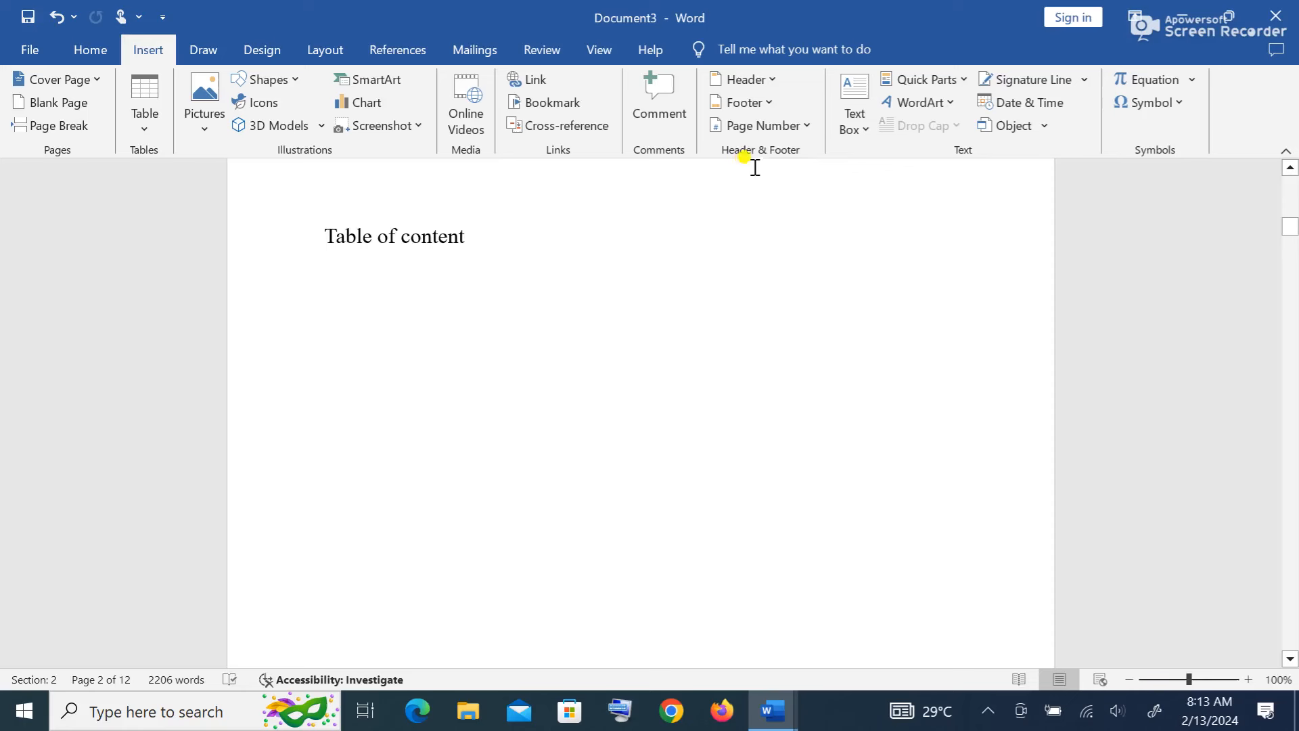
left_click(812, 129)
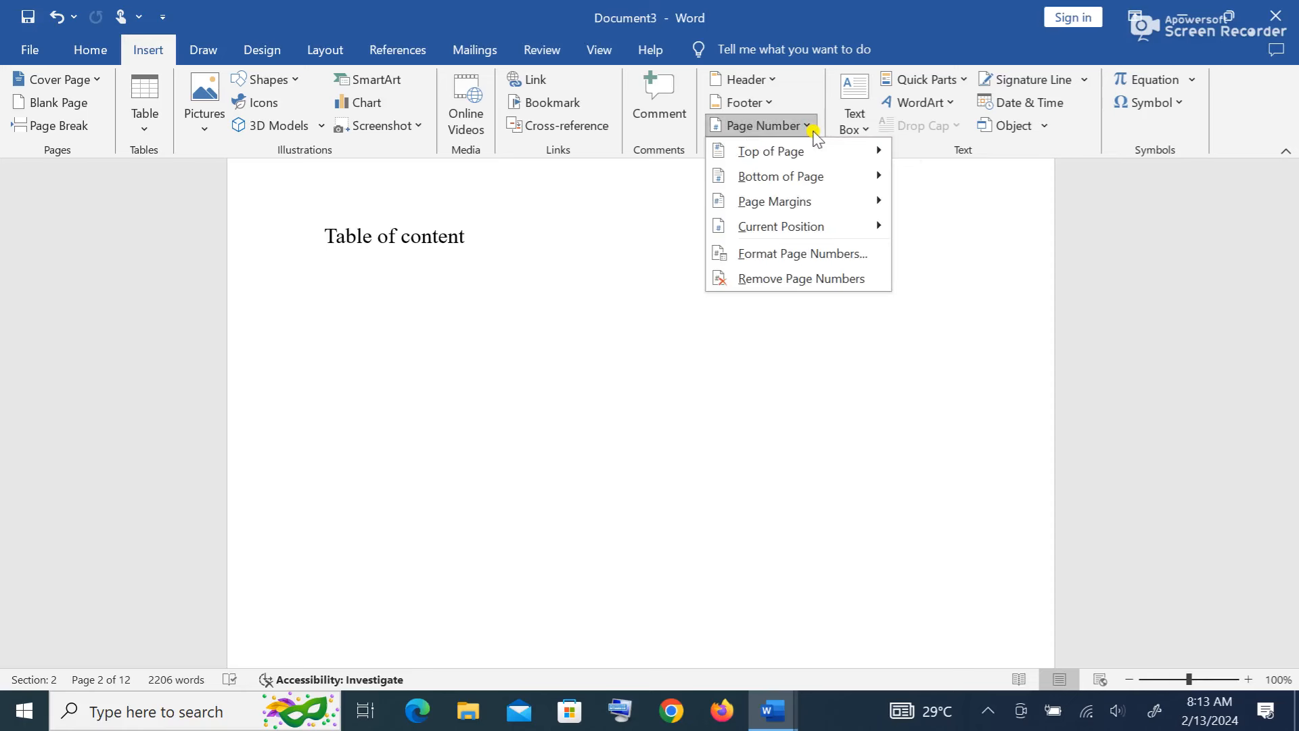
left_click(798, 253)
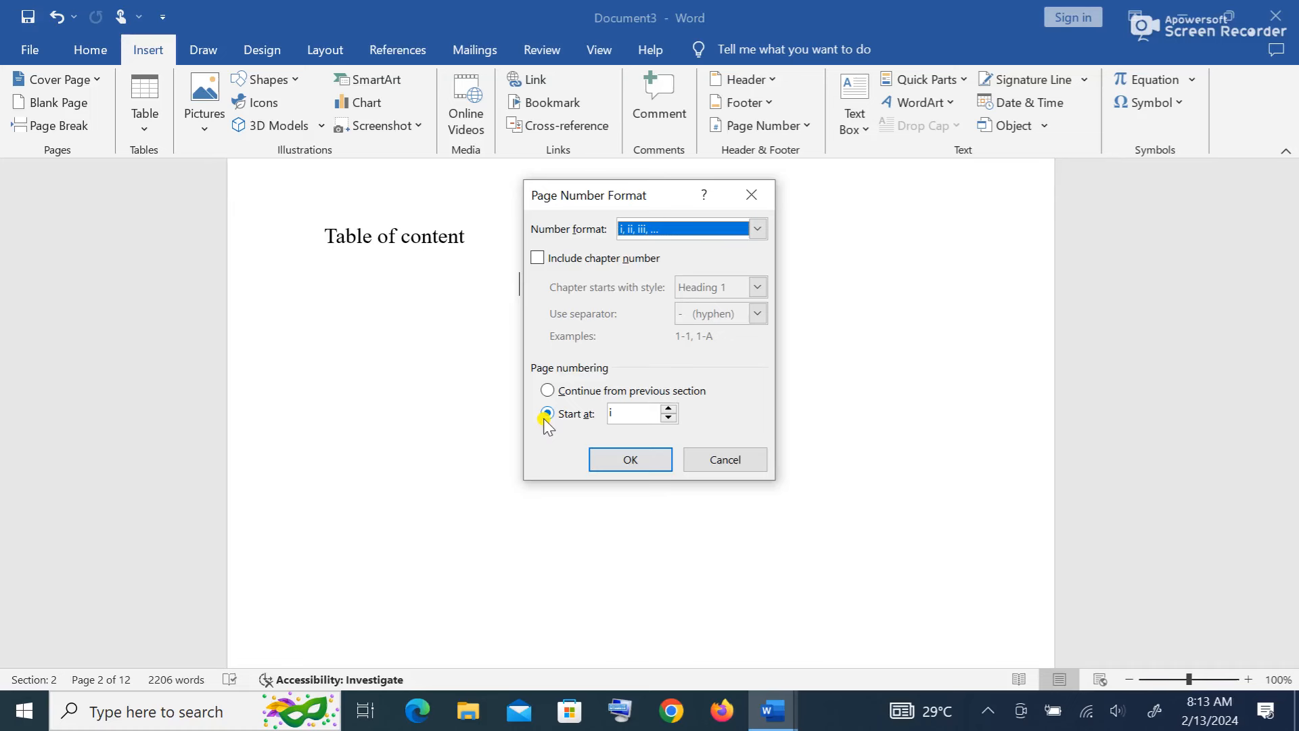
left_click(620, 457)
- Insert a centred page number at the bottom of the Table of content section's pages
scroll(674, 457, "down", 3)
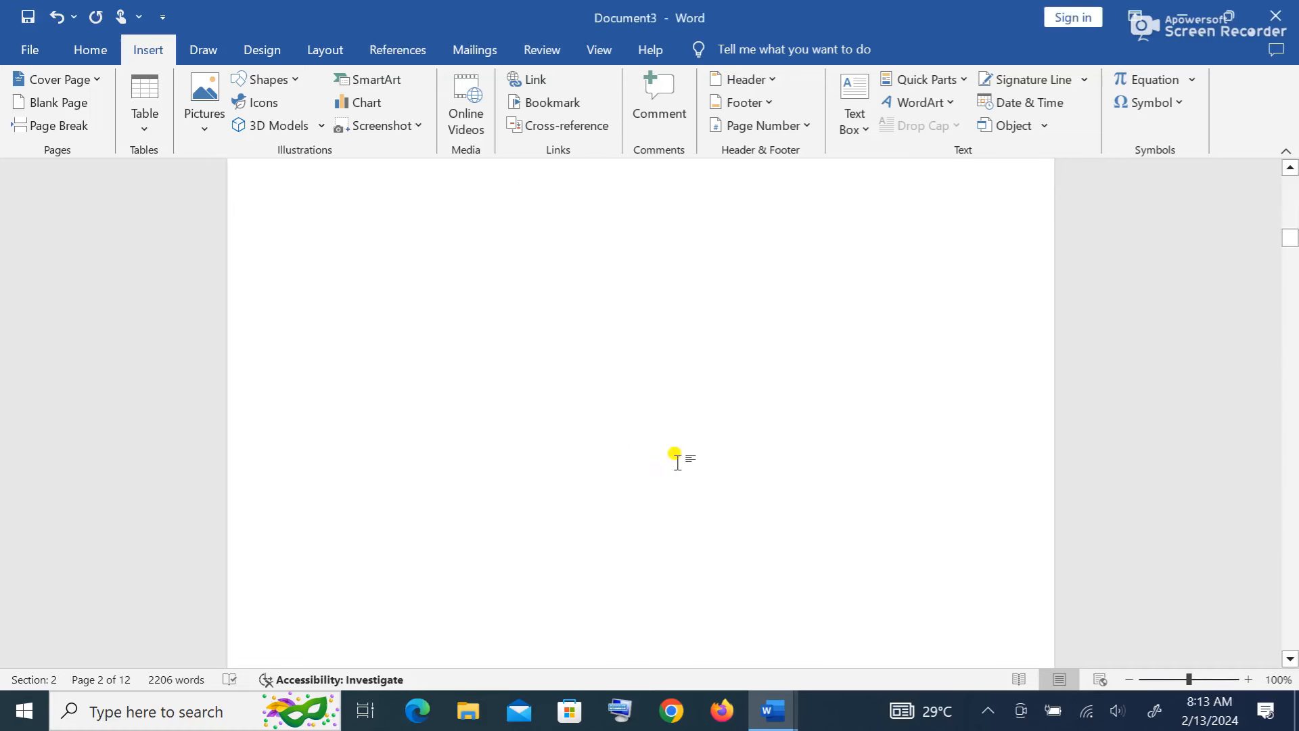
scroll(675, 457, "down", 2)
scroll(675, 457, "up", 3)
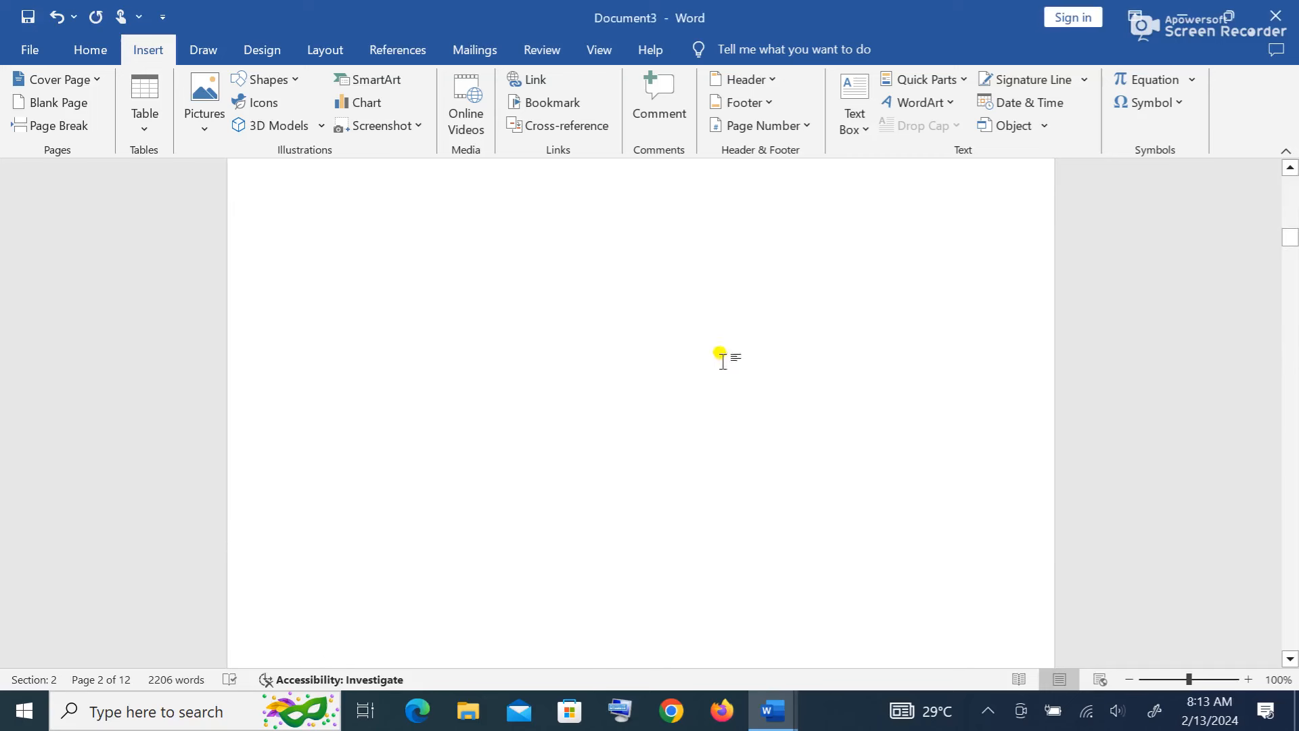
left_click(811, 128)
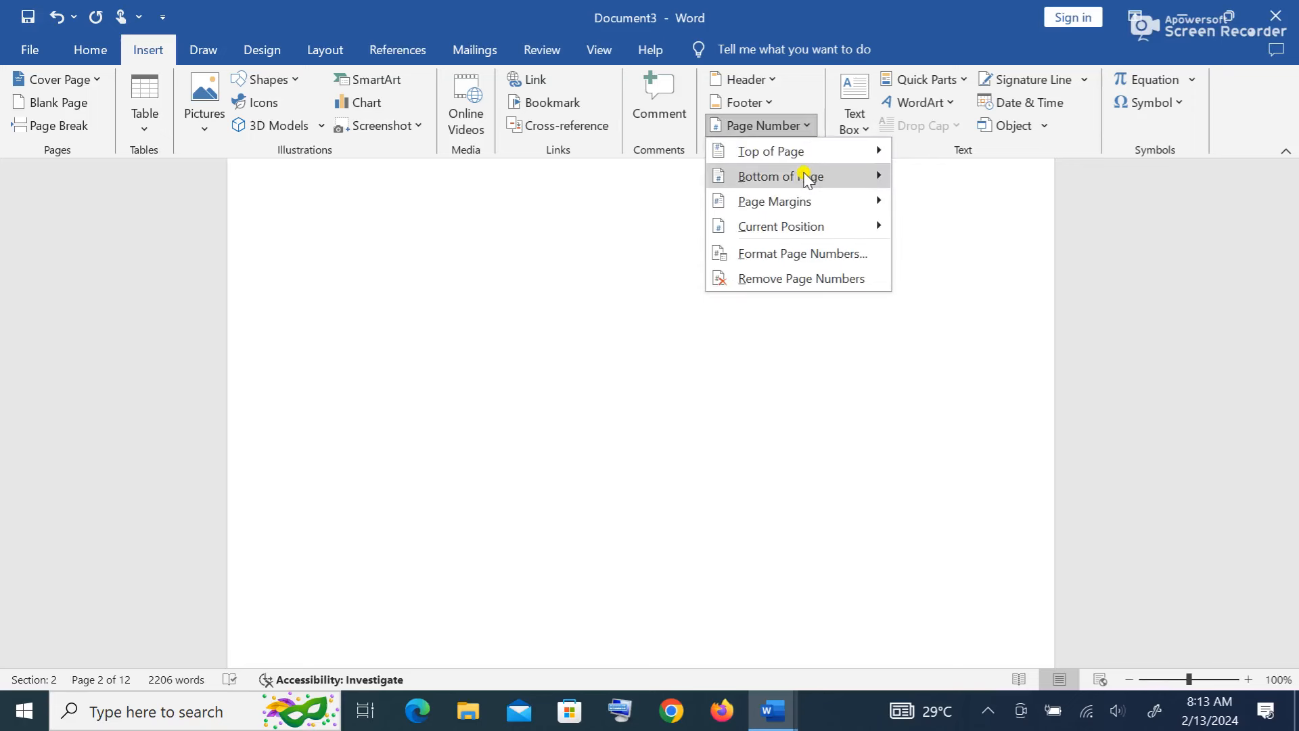
mouse_move(807, 175)
left_click(553, 323)
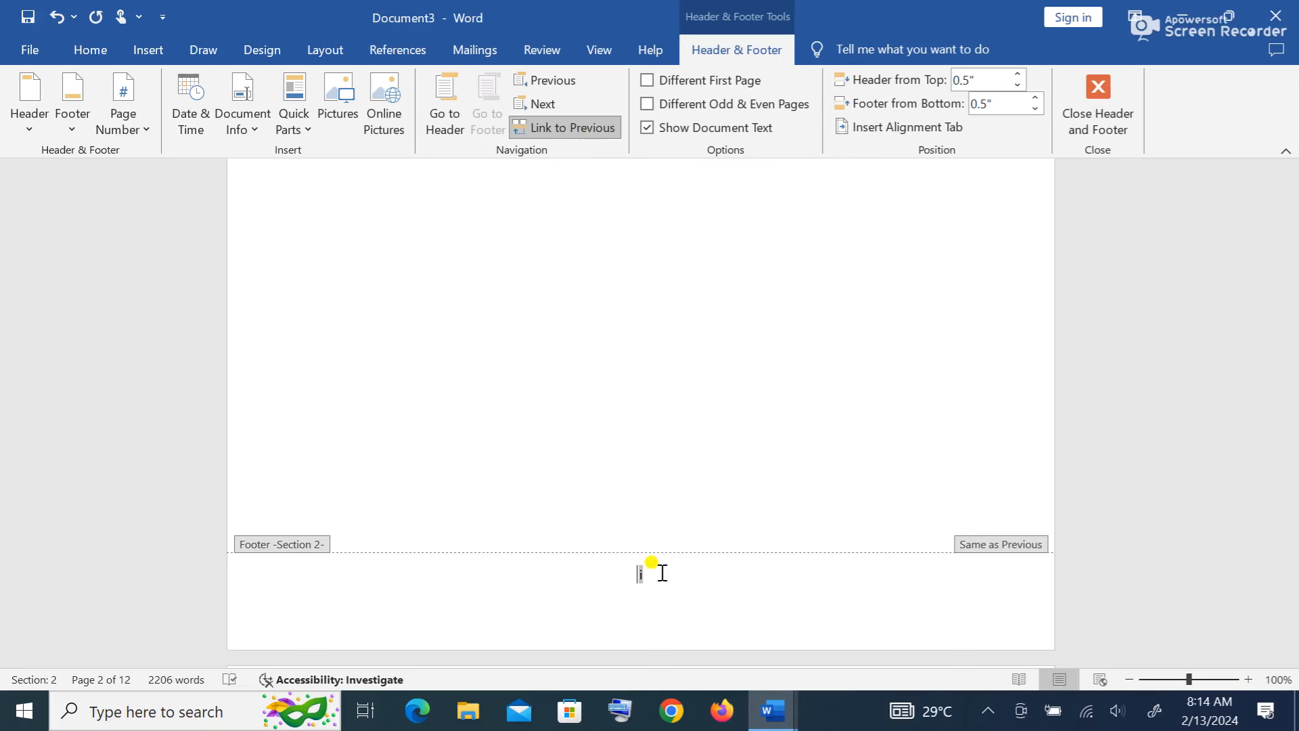
- Unlink the Section 2 footer from the previous section and close the footer
left_click(583, 129)
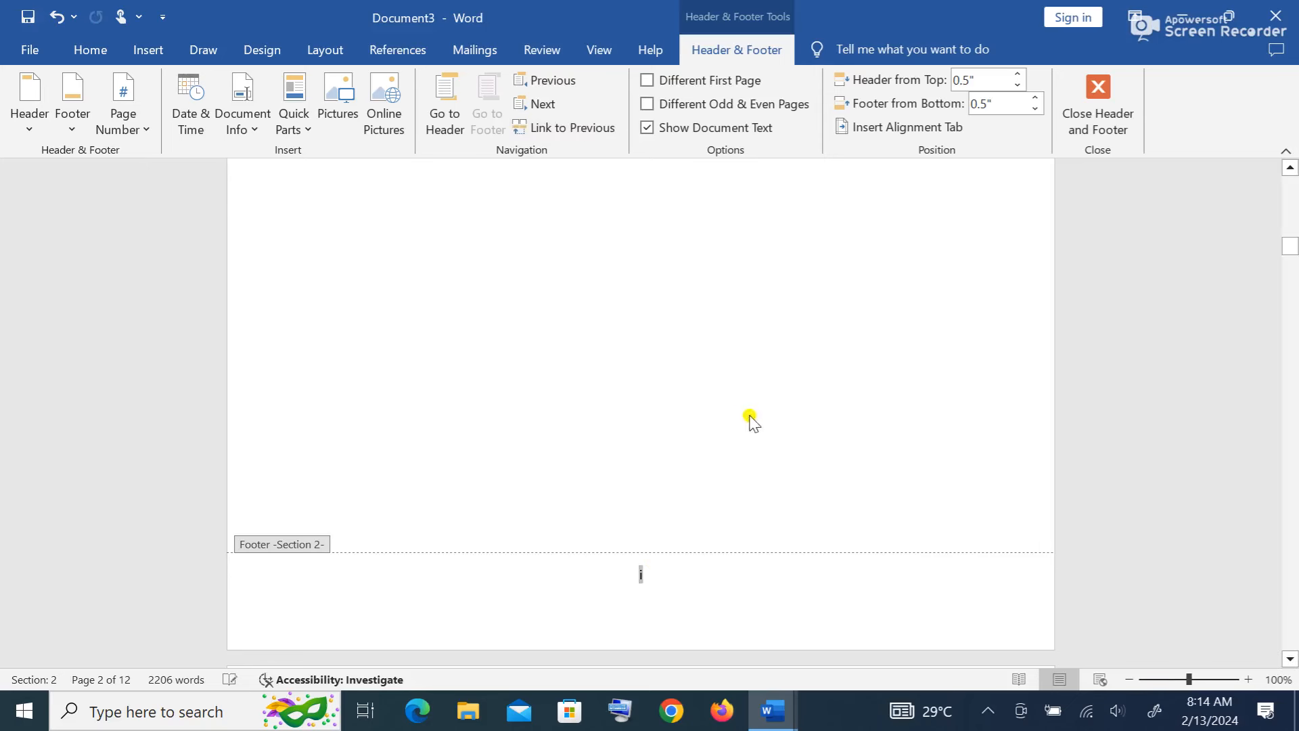
left_click(1103, 95)
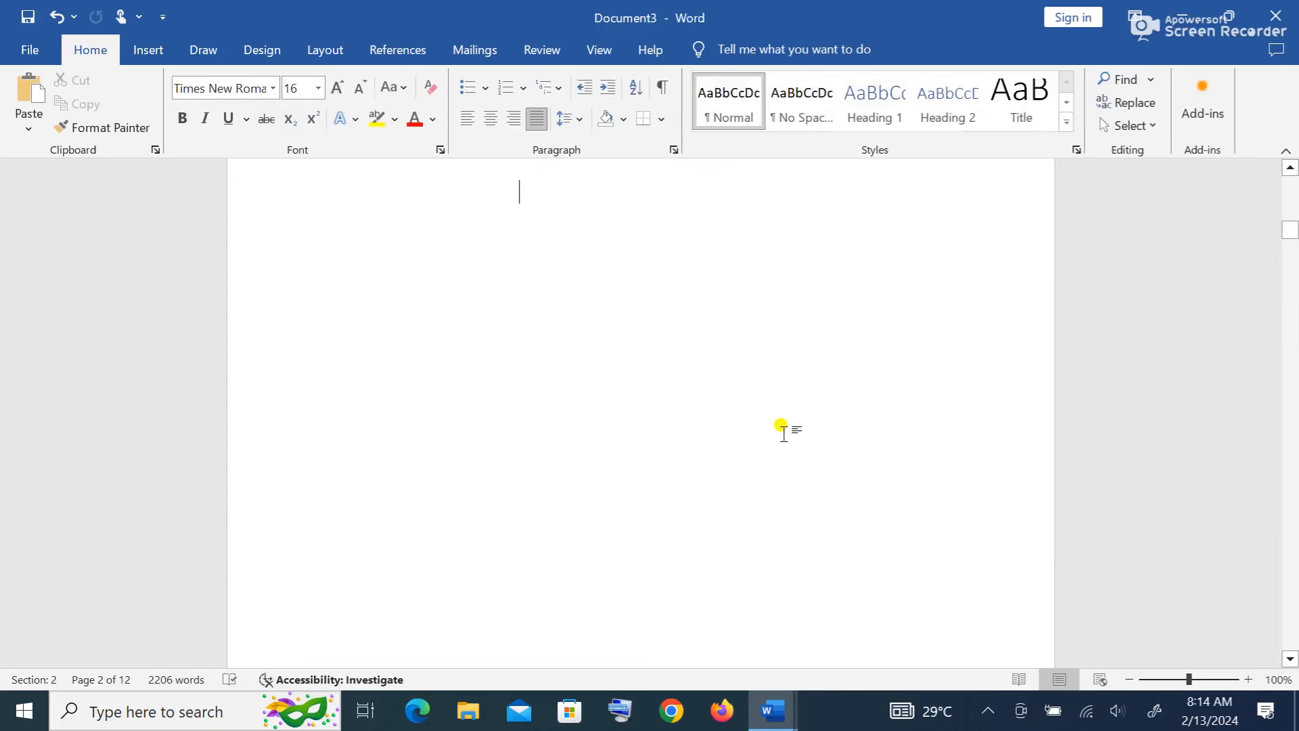
scroll(771, 433, "up", 6)
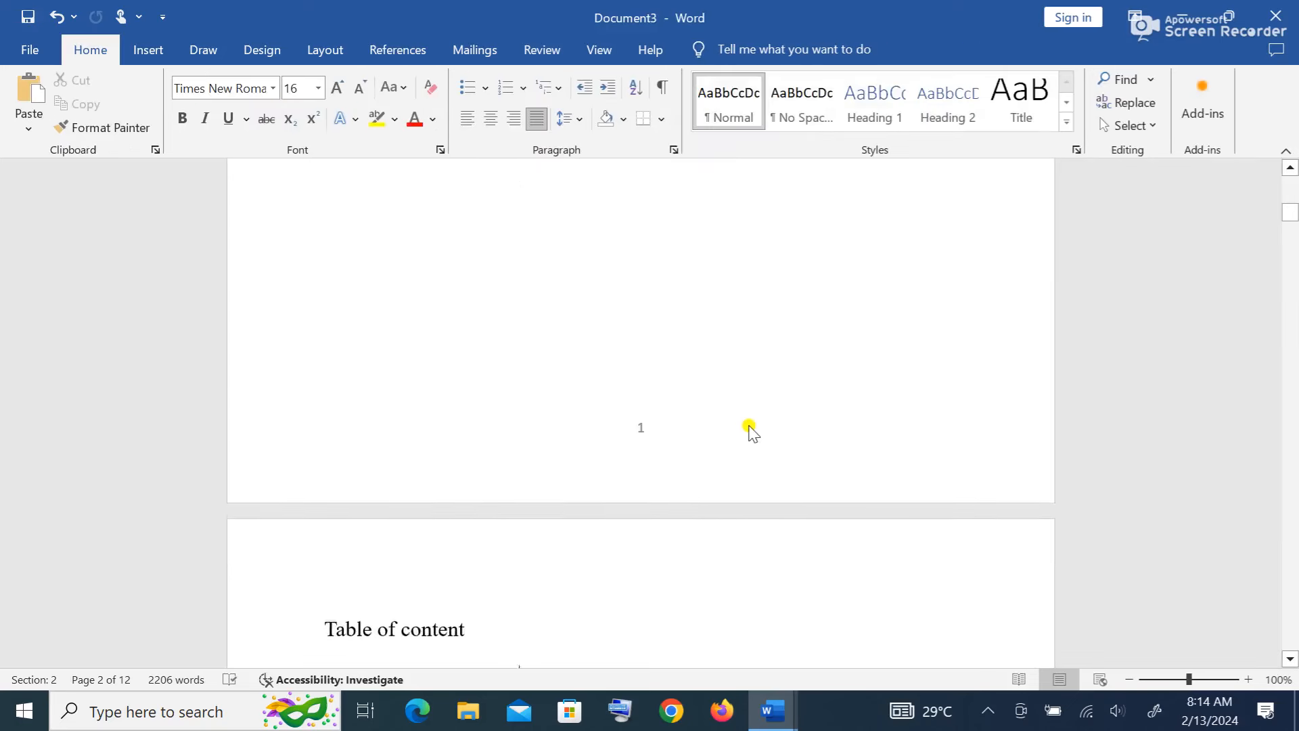
- Check the page numbers of the cover page, the preliminary pages and the first page of Chapter one
scroll(750, 429, "down", 10)
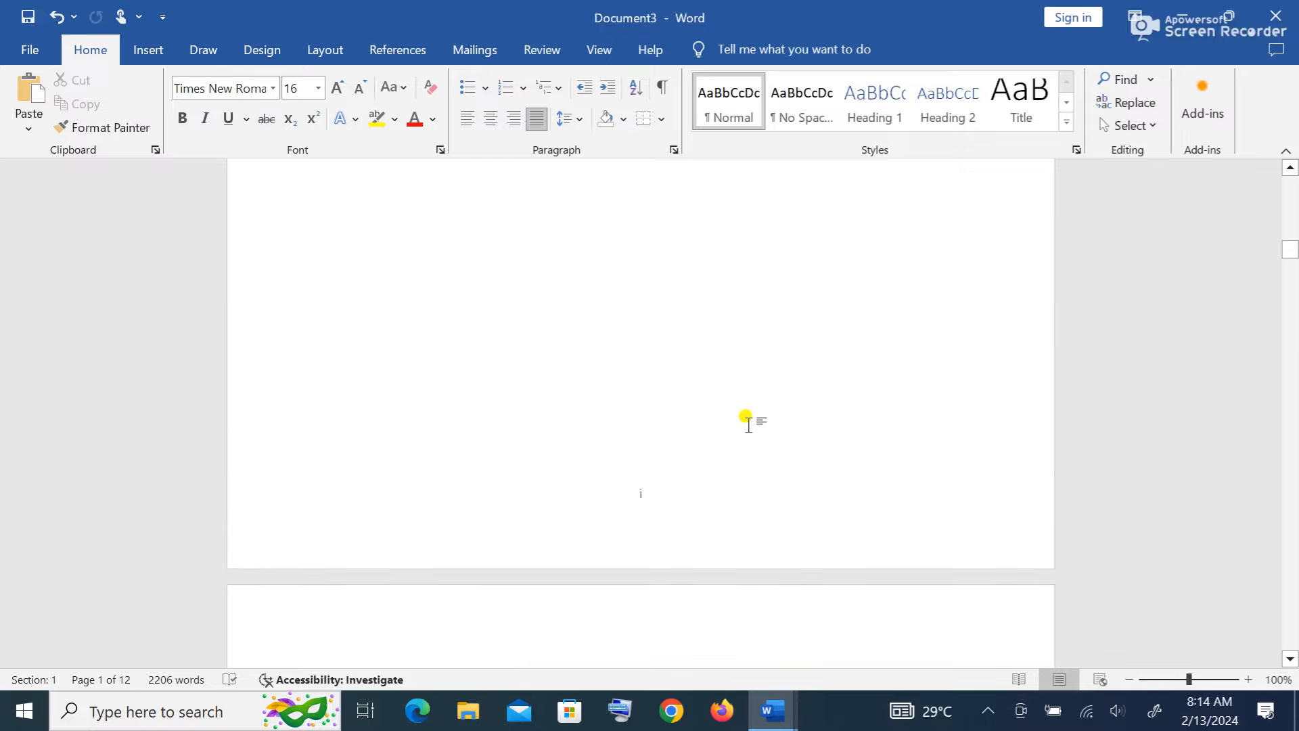
scroll(699, 357, "down", 12)
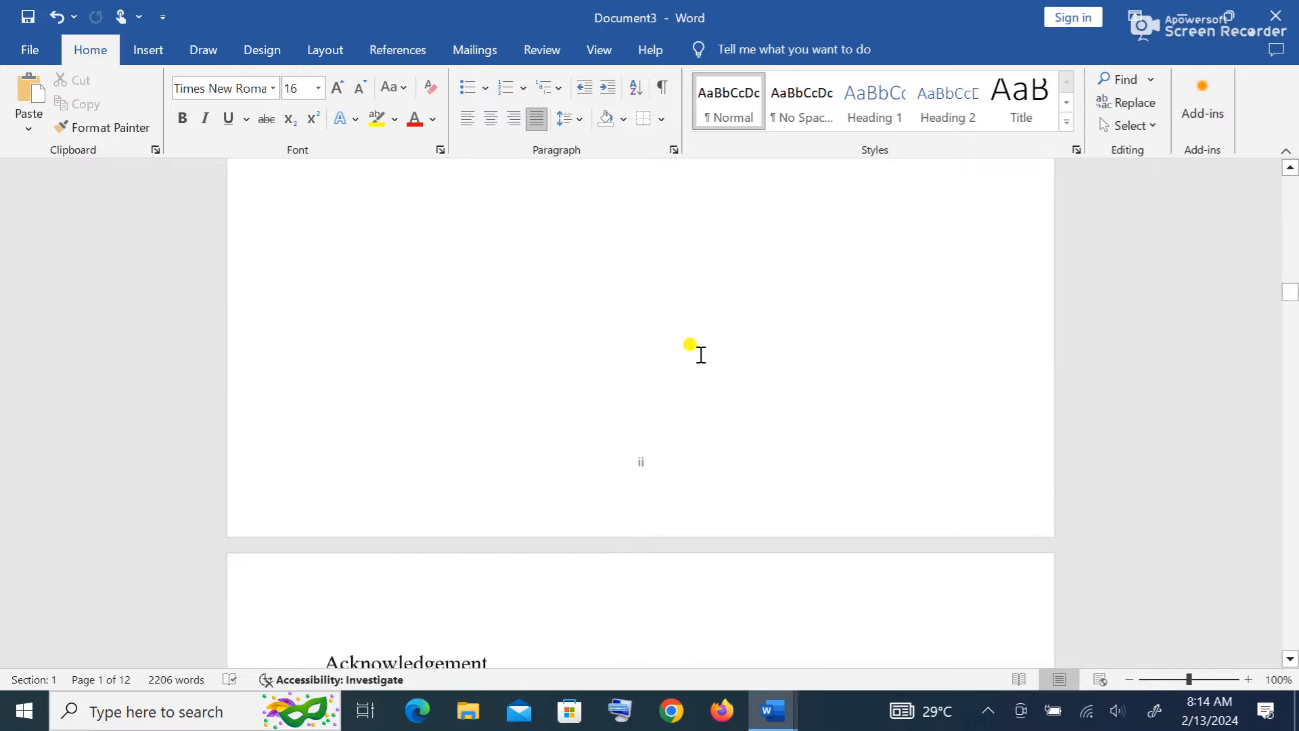
scroll(699, 353, "down", 10)
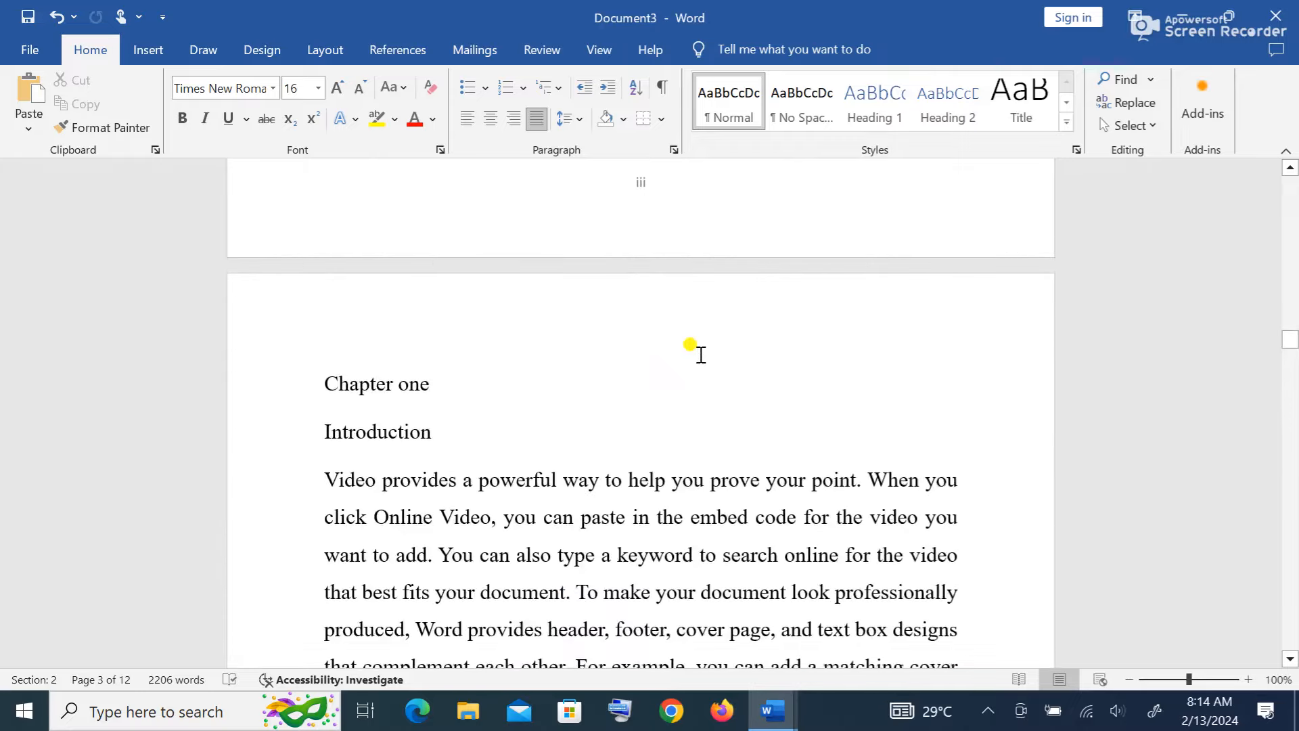
scroll(701, 354, "down", 12)
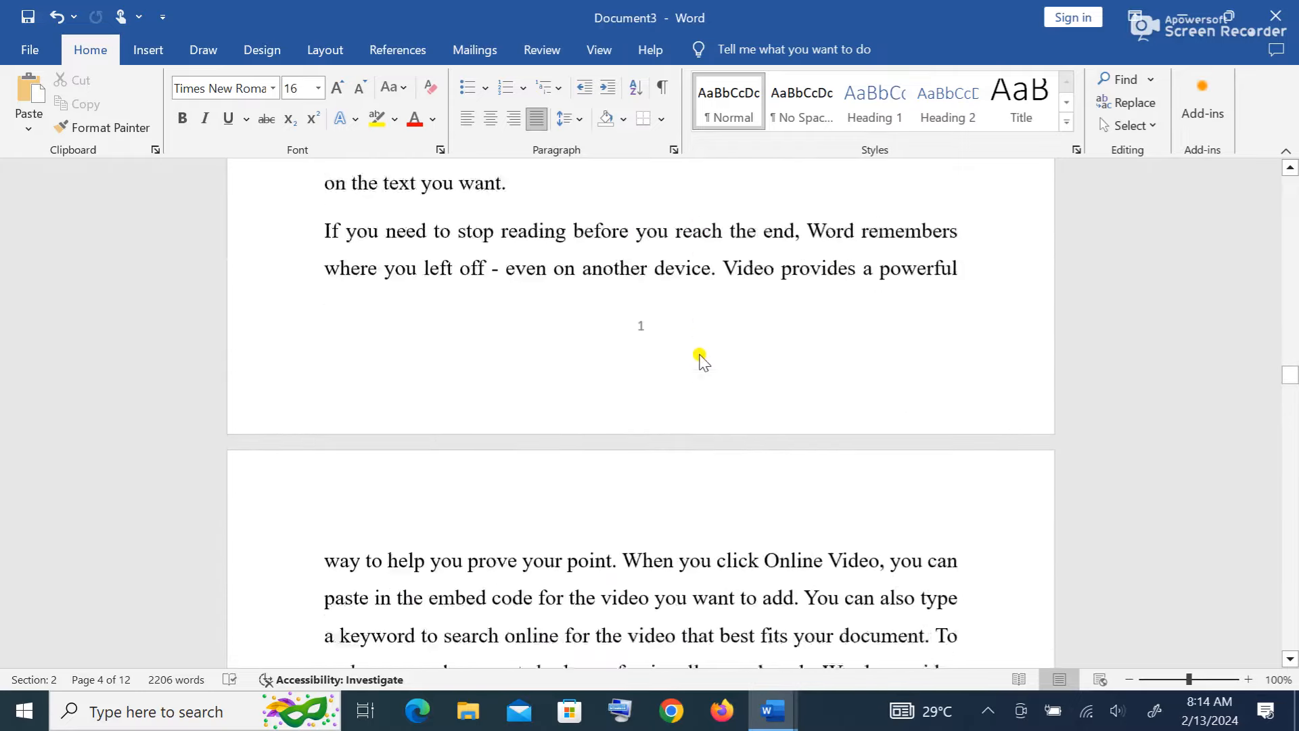
scroll(701, 358, "up", 20)
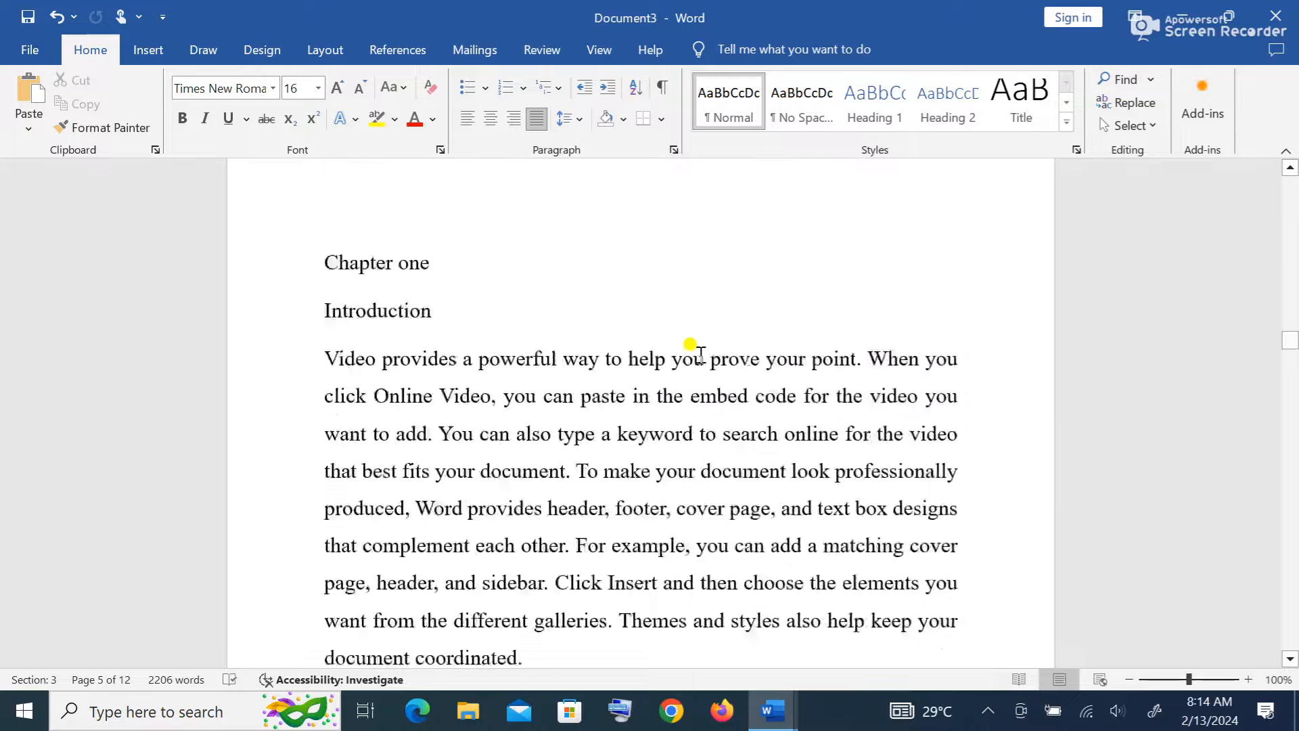
scroll(694, 352, "up", 10)
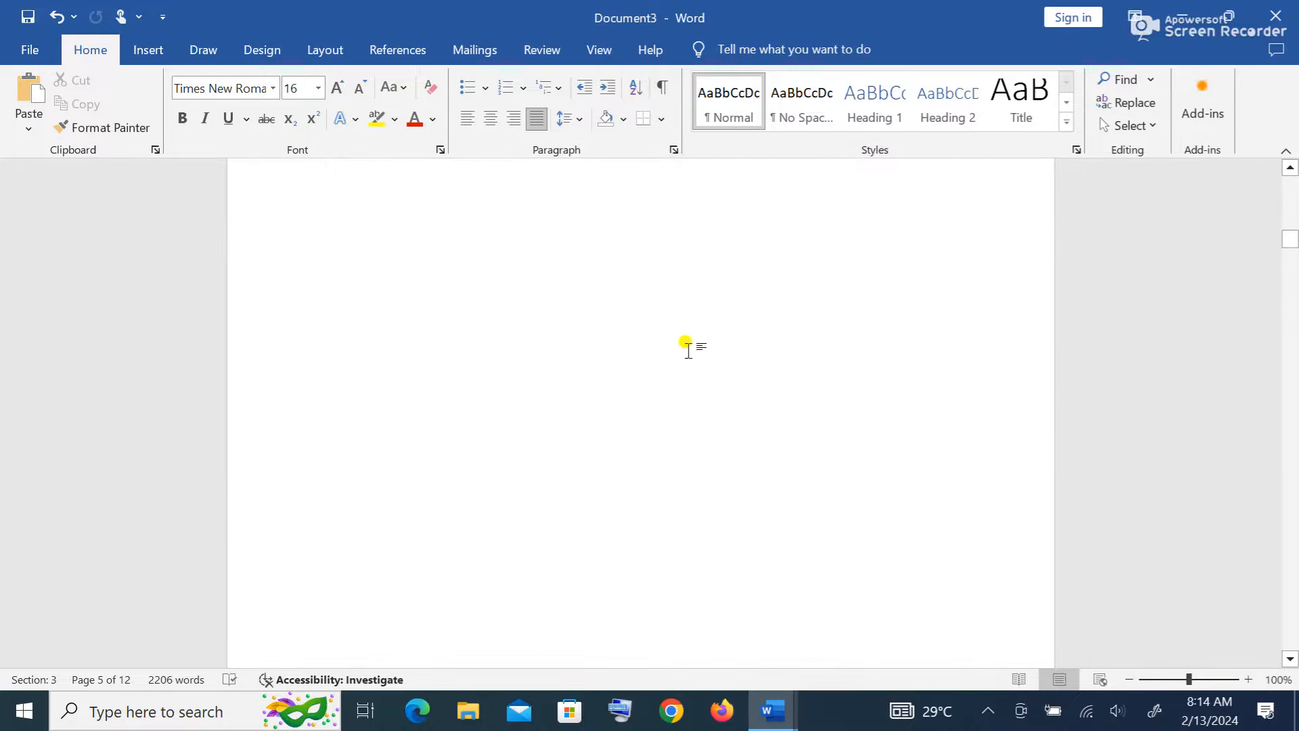
- Delete the page number from the cover page's footer and close the footer
scroll(685, 350, "up", 15)
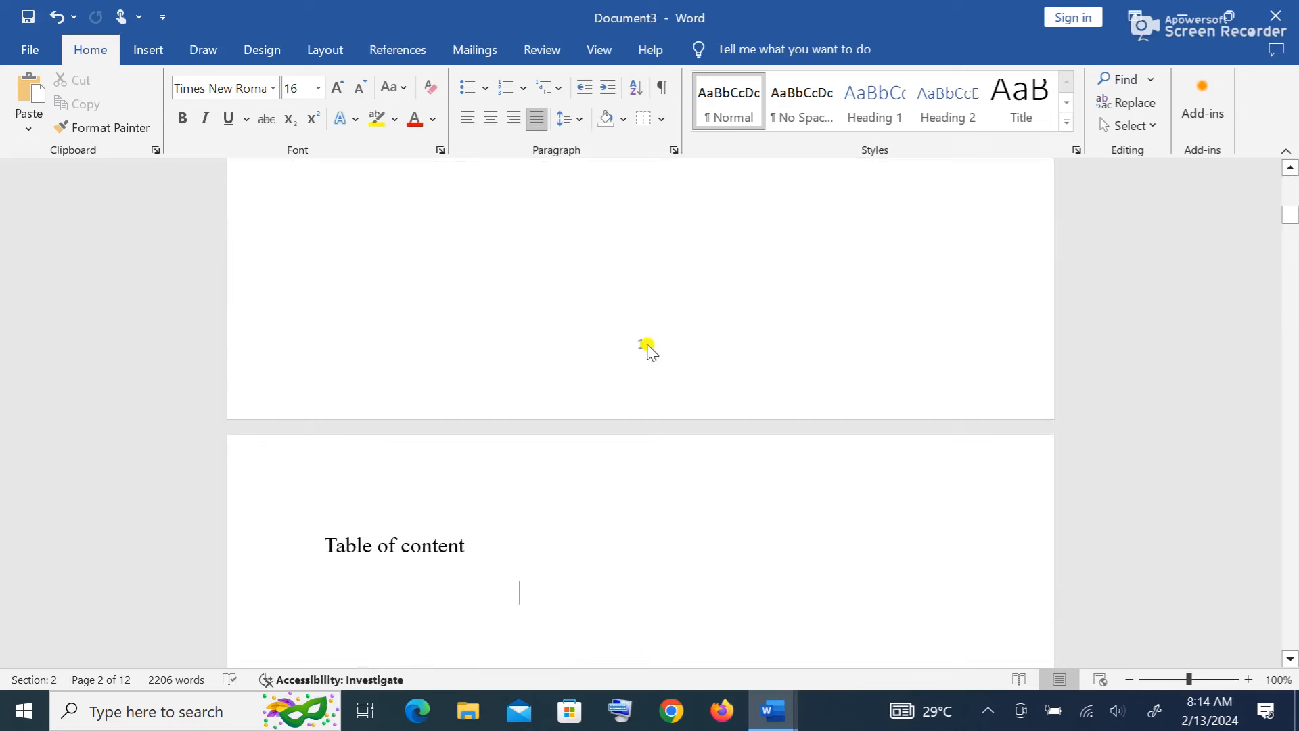
double_click(644, 347)
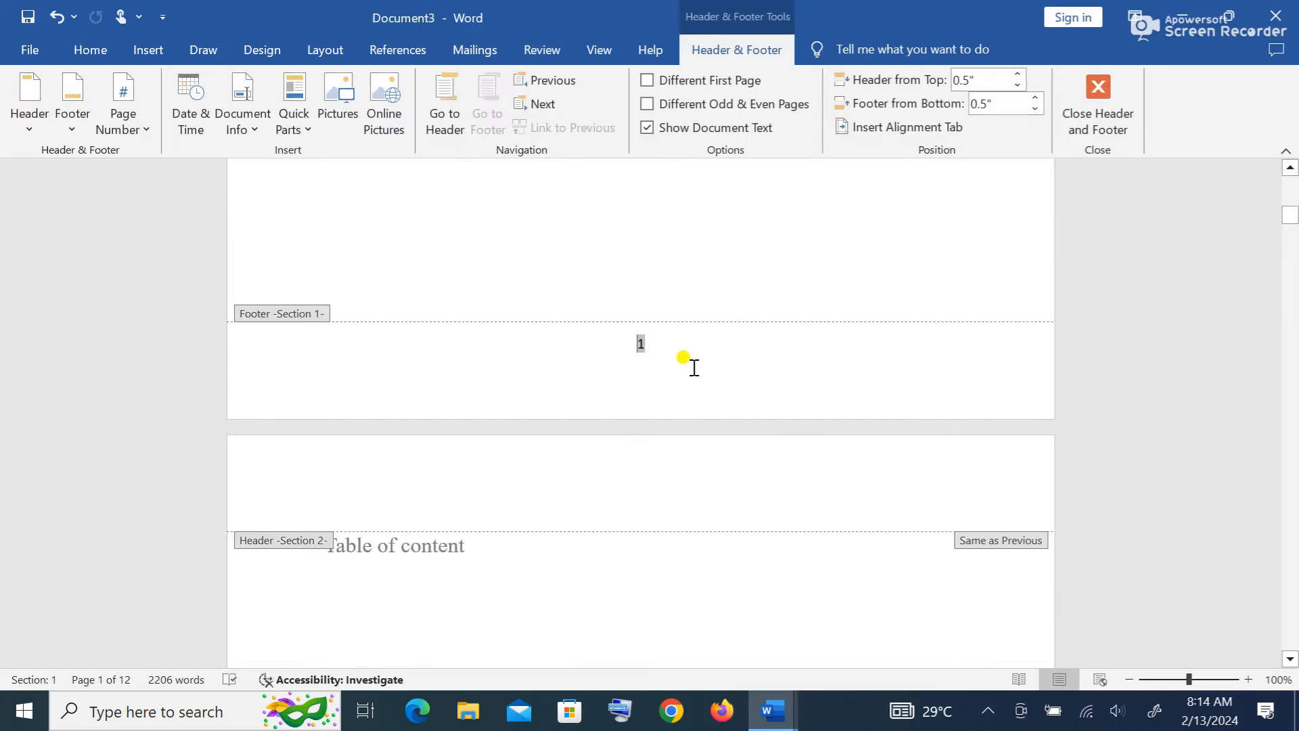
key("ctrl+a")
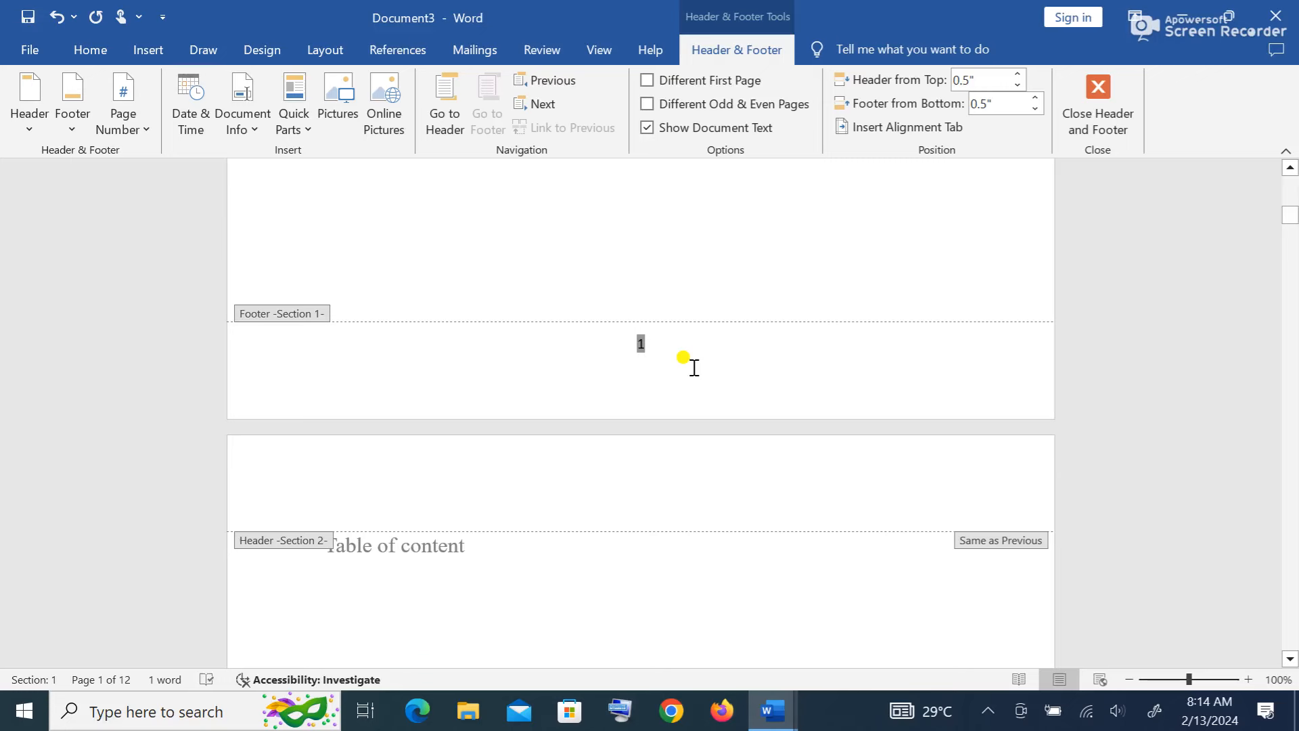
left_click(1097, 102)
- Review the footers of the cover page, the preliminary pages and Chapter one for correct section numbering
scroll(733, 345, "down", 10)
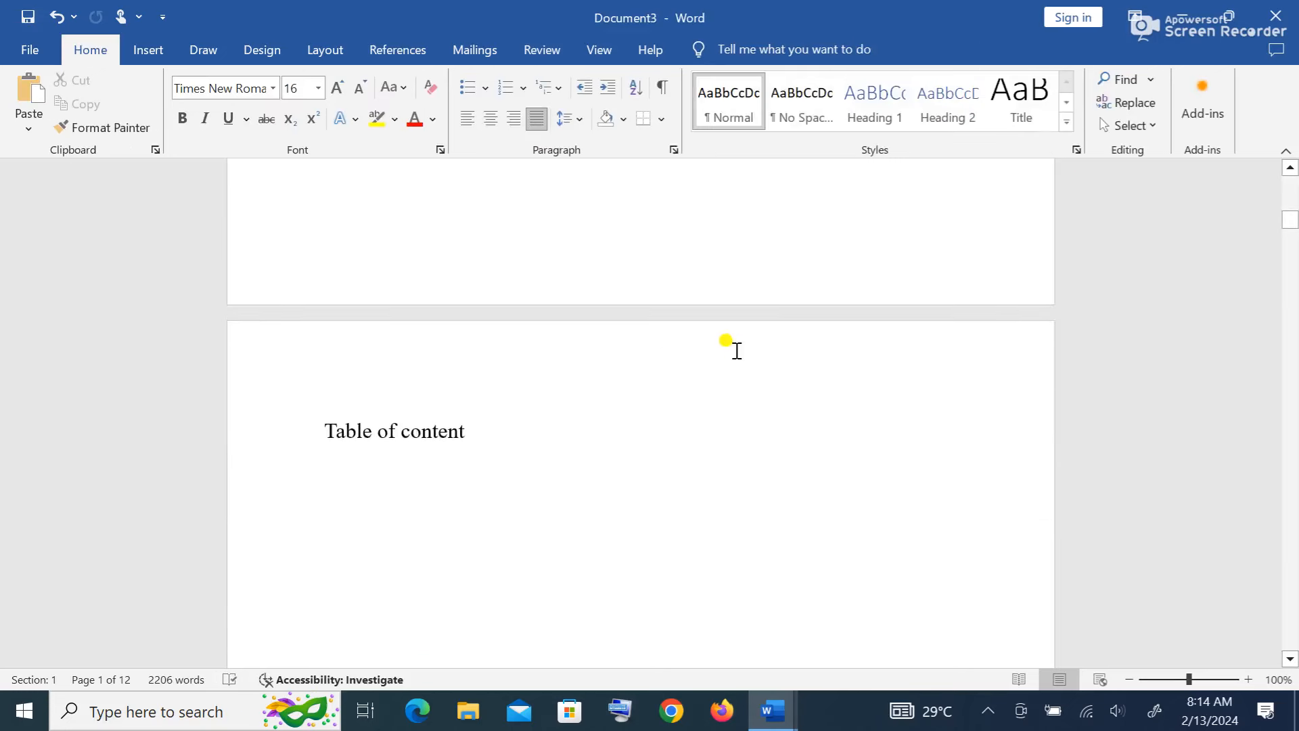
scroll(737, 351, "down", 1)
scroll(737, 350, "down", 17)
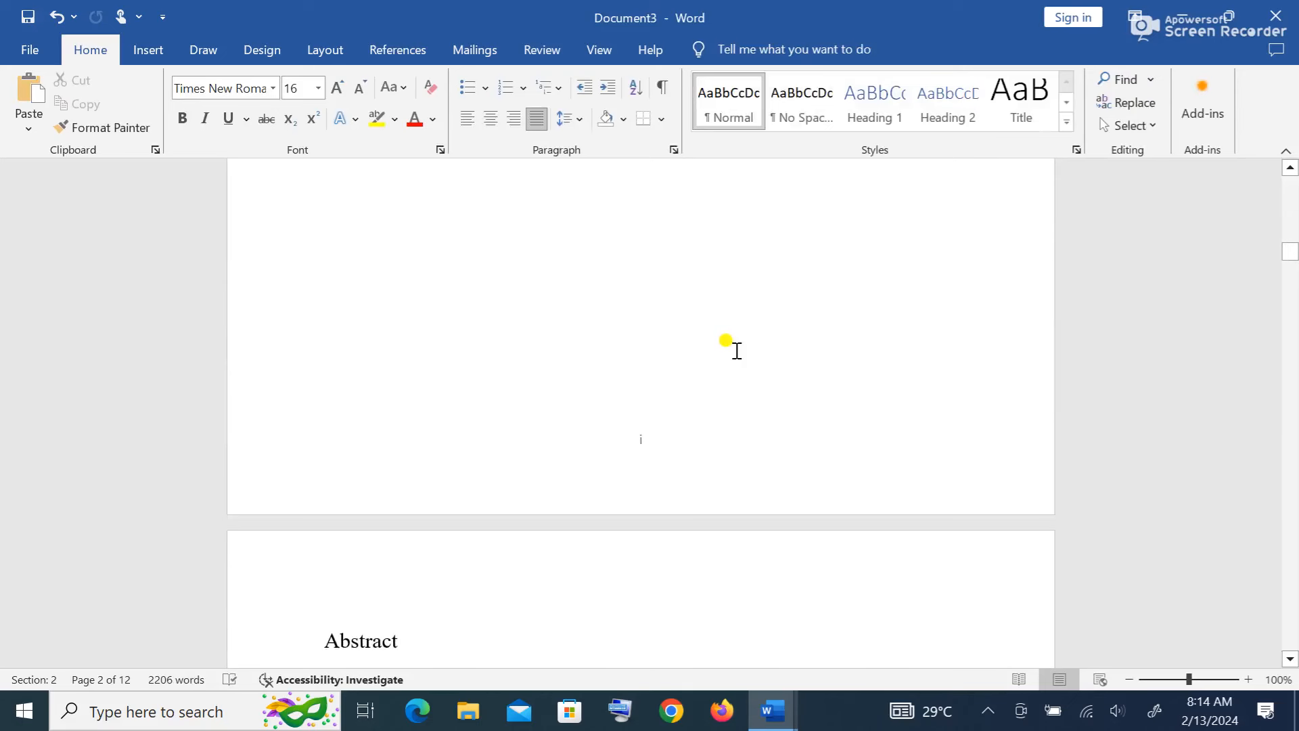
scroll(737, 350, "up", 20)
scroll(737, 350, "down", 20)
scroll(737, 350, "down", 20)
scroll(737, 351, "up", 20)
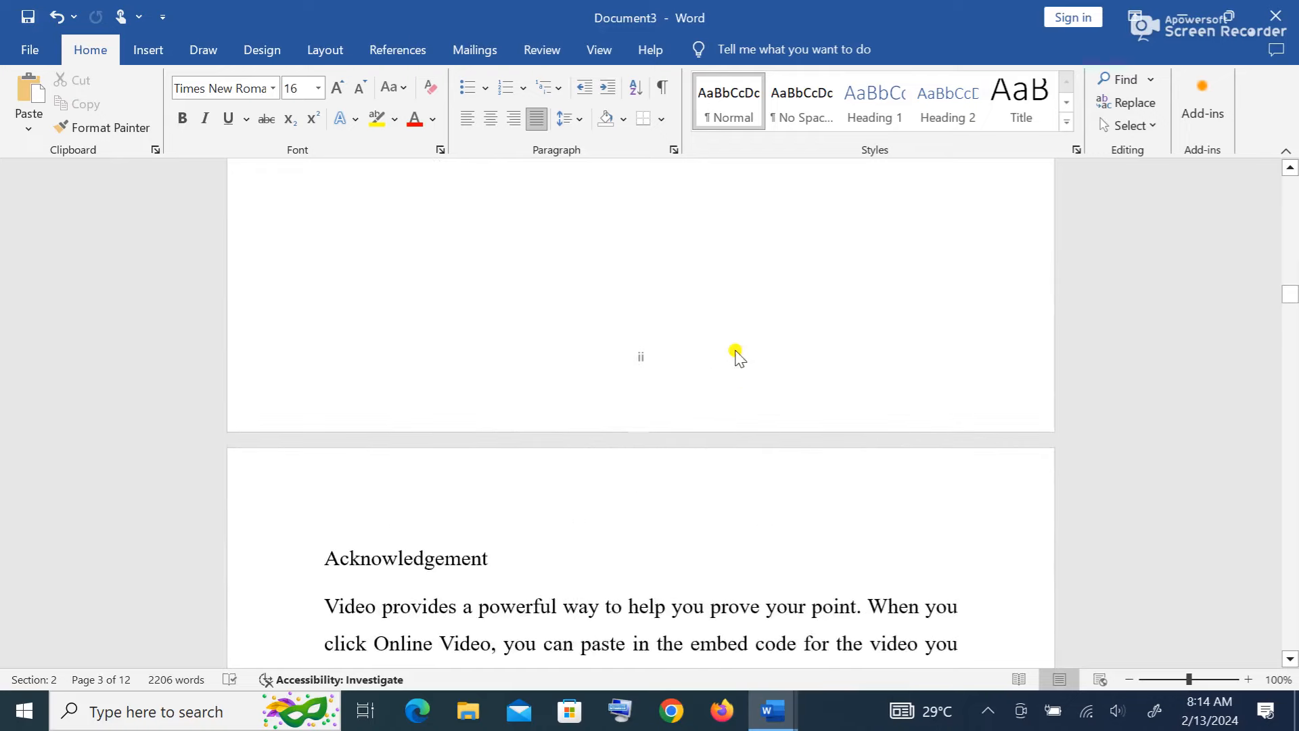
scroll(737, 350, "down", 15)
scroll(736, 350, "down", 10)
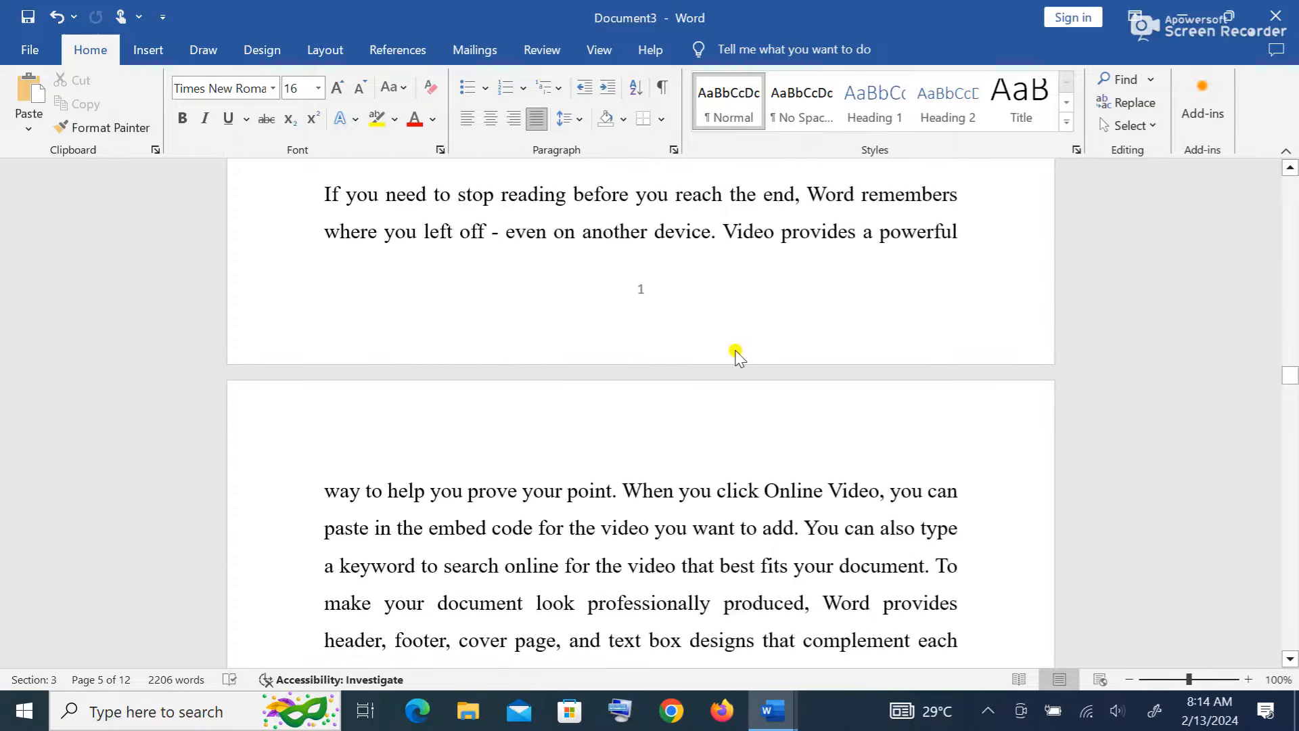
scroll(737, 356, "up", 18)
scroll(737, 351, "up", 15)
scroll(737, 351, "up", 3)
scroll(737, 350, "up", 12)
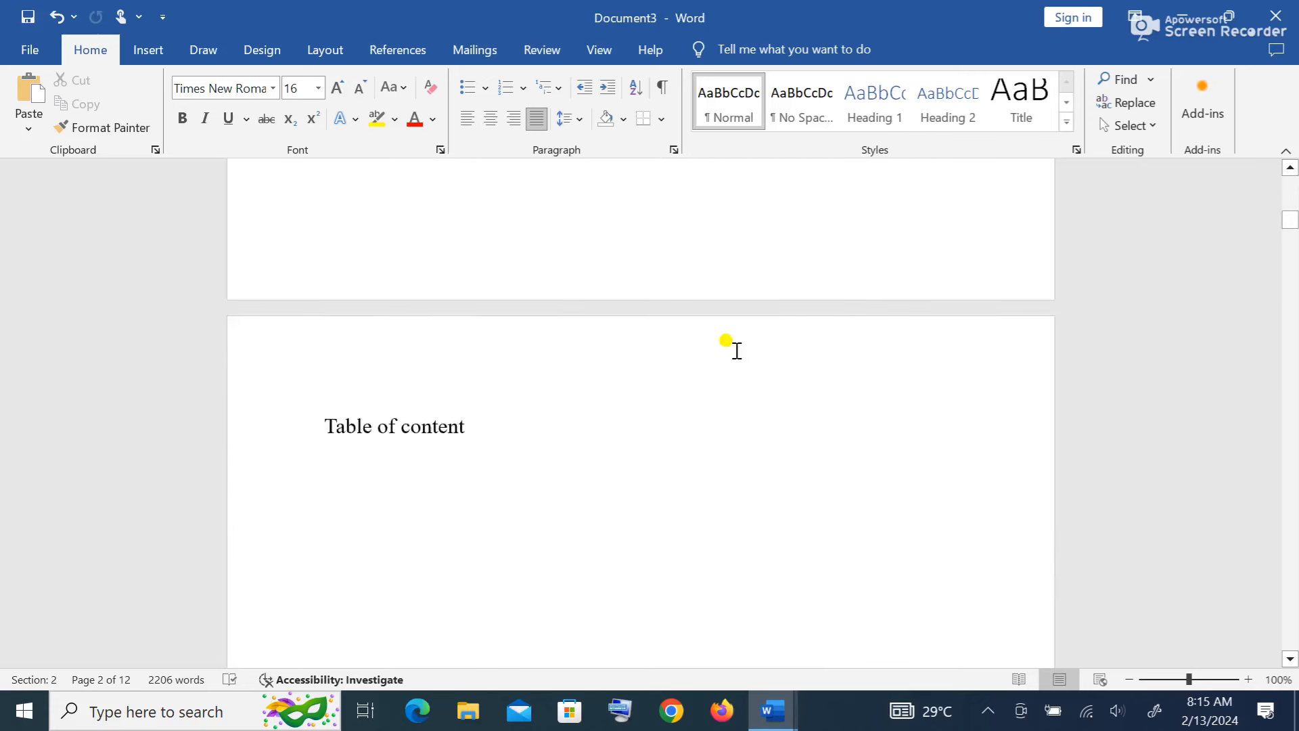
scroll(735, 350, "up", 2)
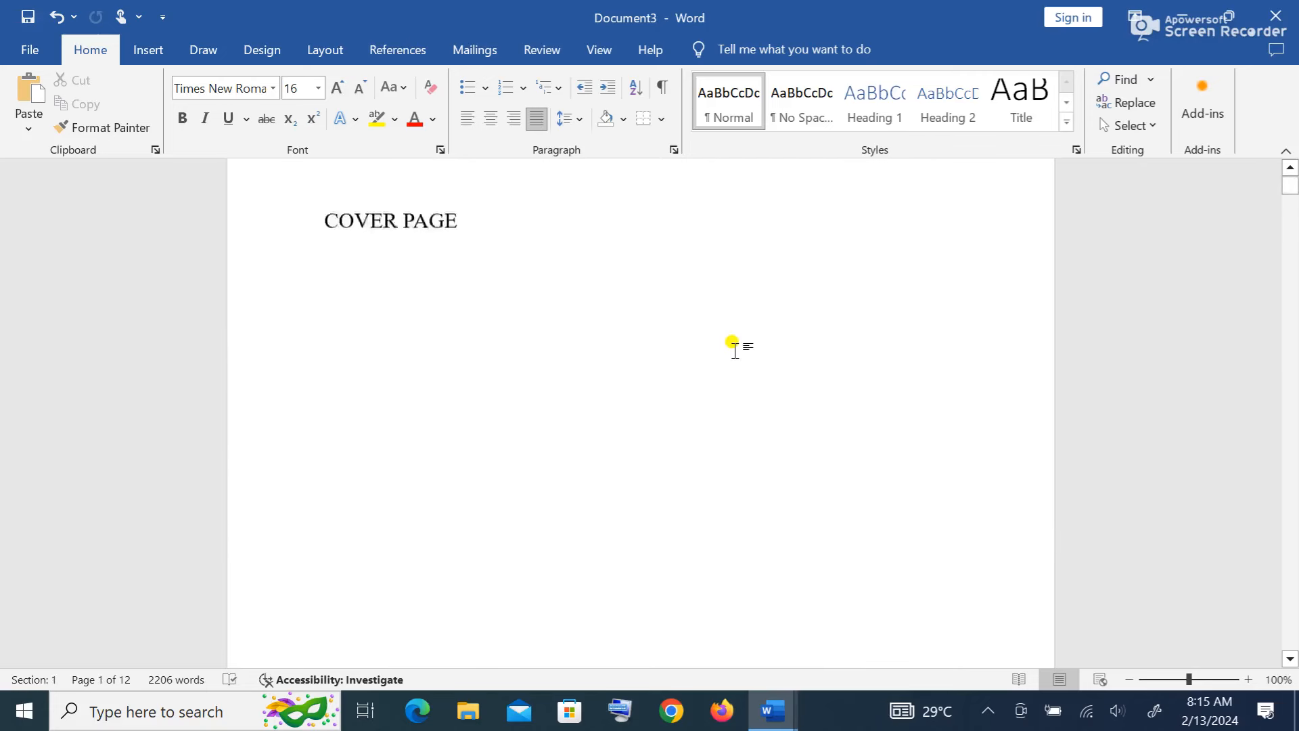
scroll(736, 352, "down", 6)
scroll(736, 352, "up", 10)
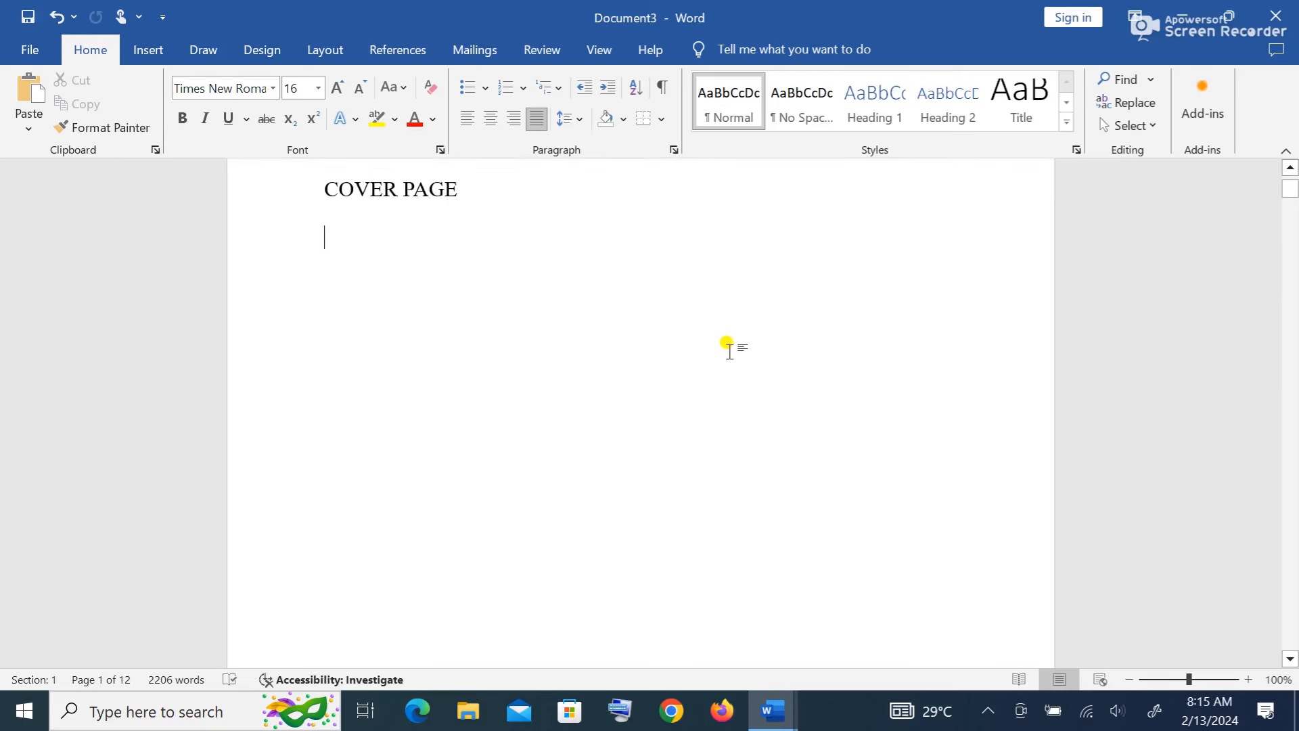
scroll(729, 350, "down", 10)
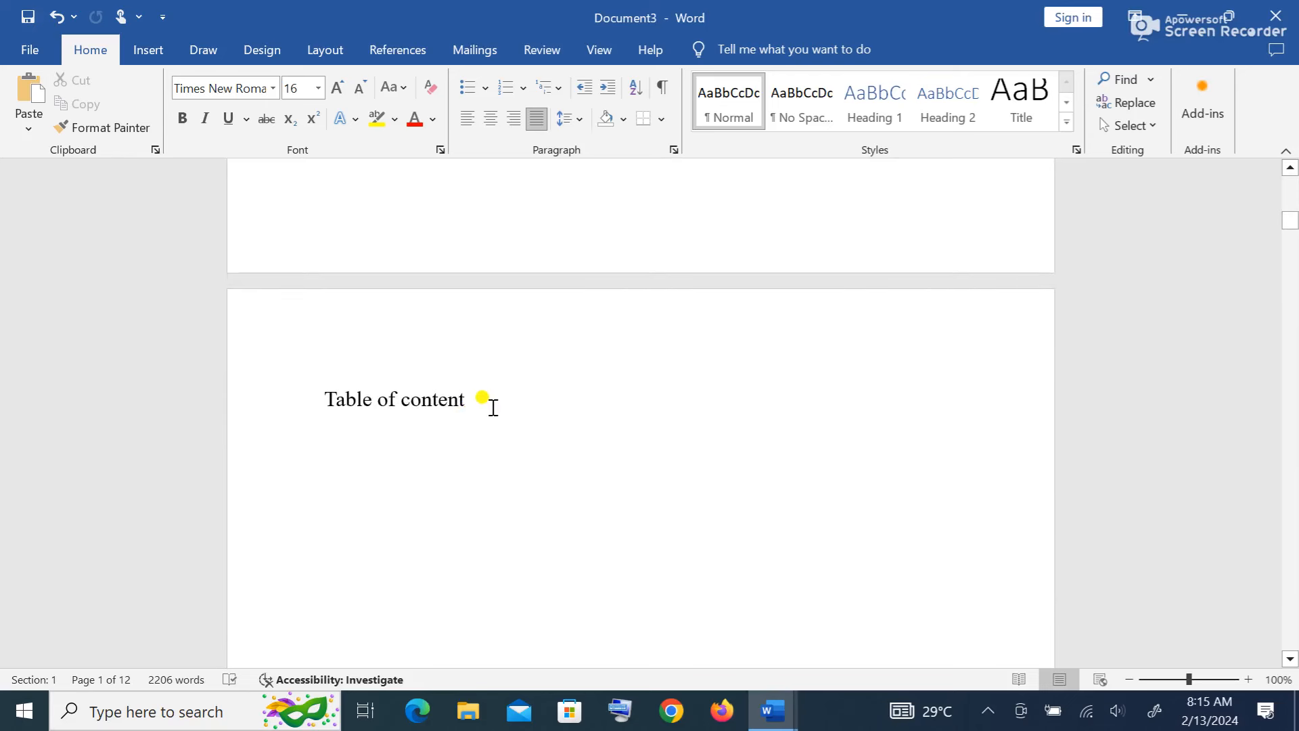
- Modify the Heading 1 style to use a black font colour and the Times New Roman font
scroll(494, 406, "down", 3)
scroll(493, 406, "down", 5)
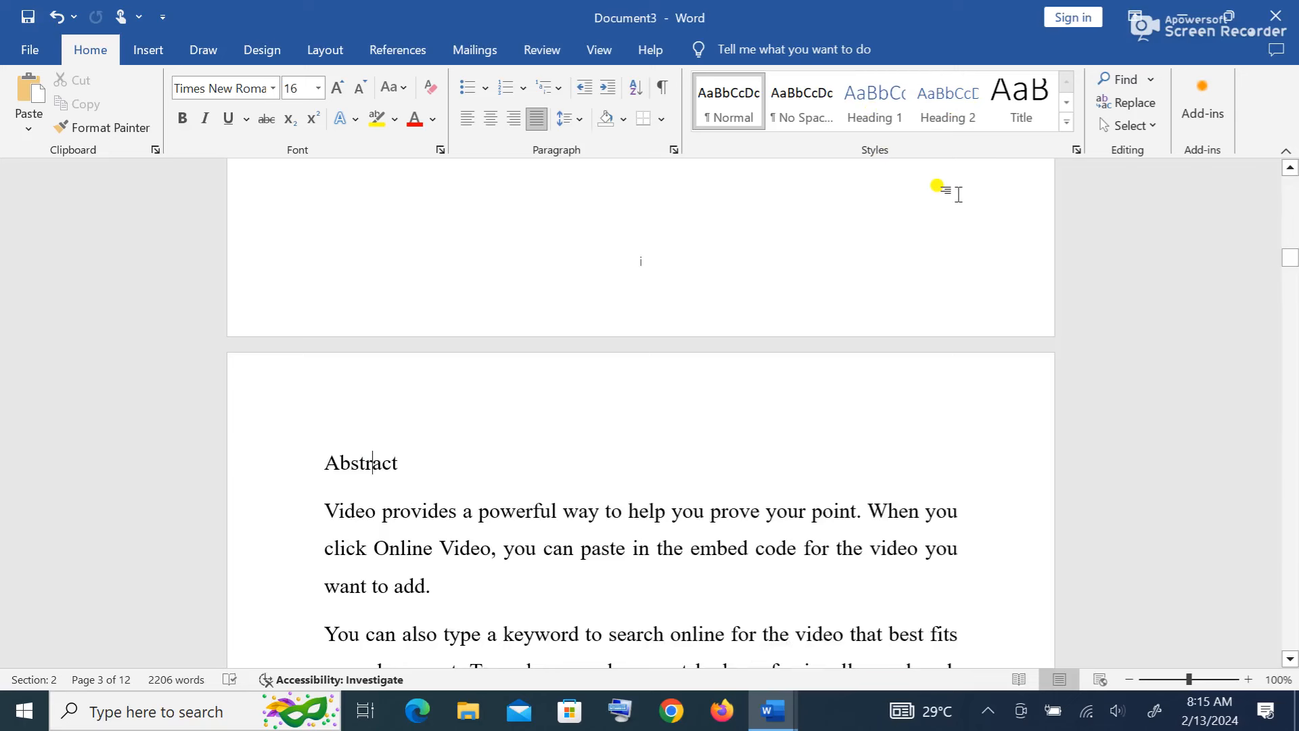
right_click(884, 107)
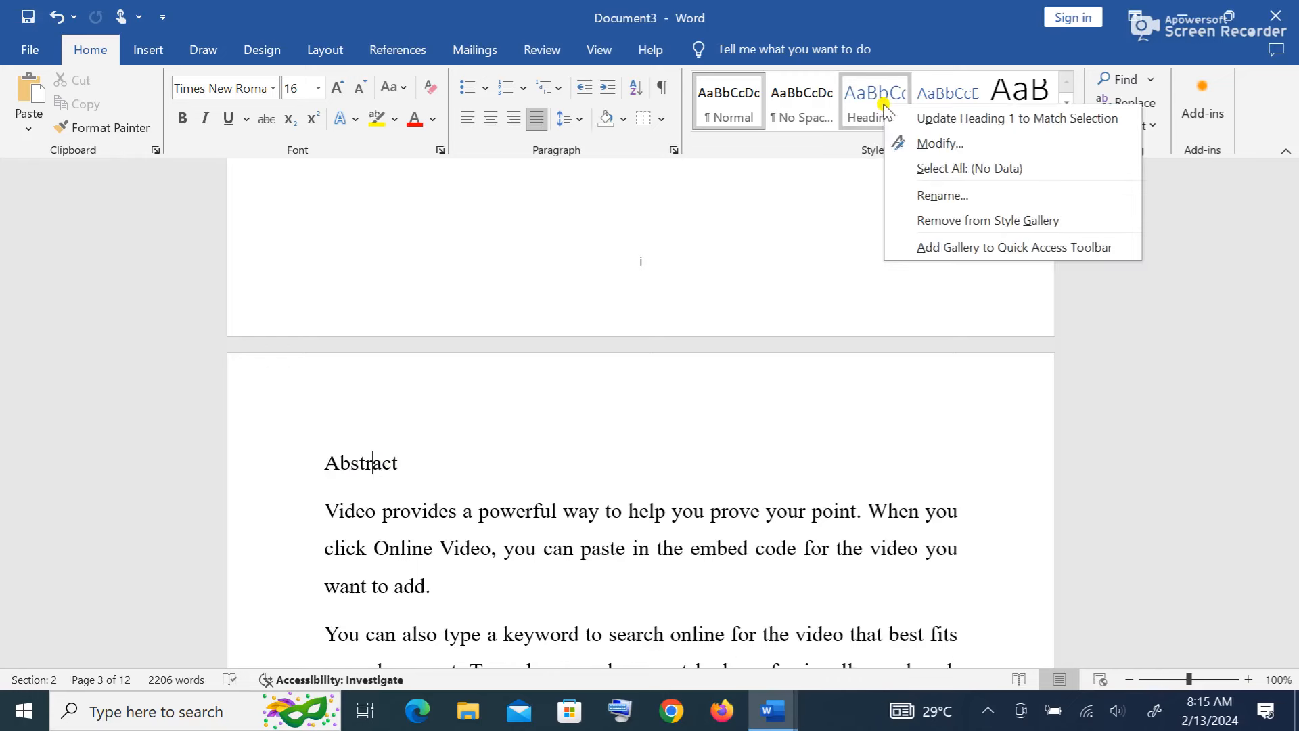
left_click(940, 142)
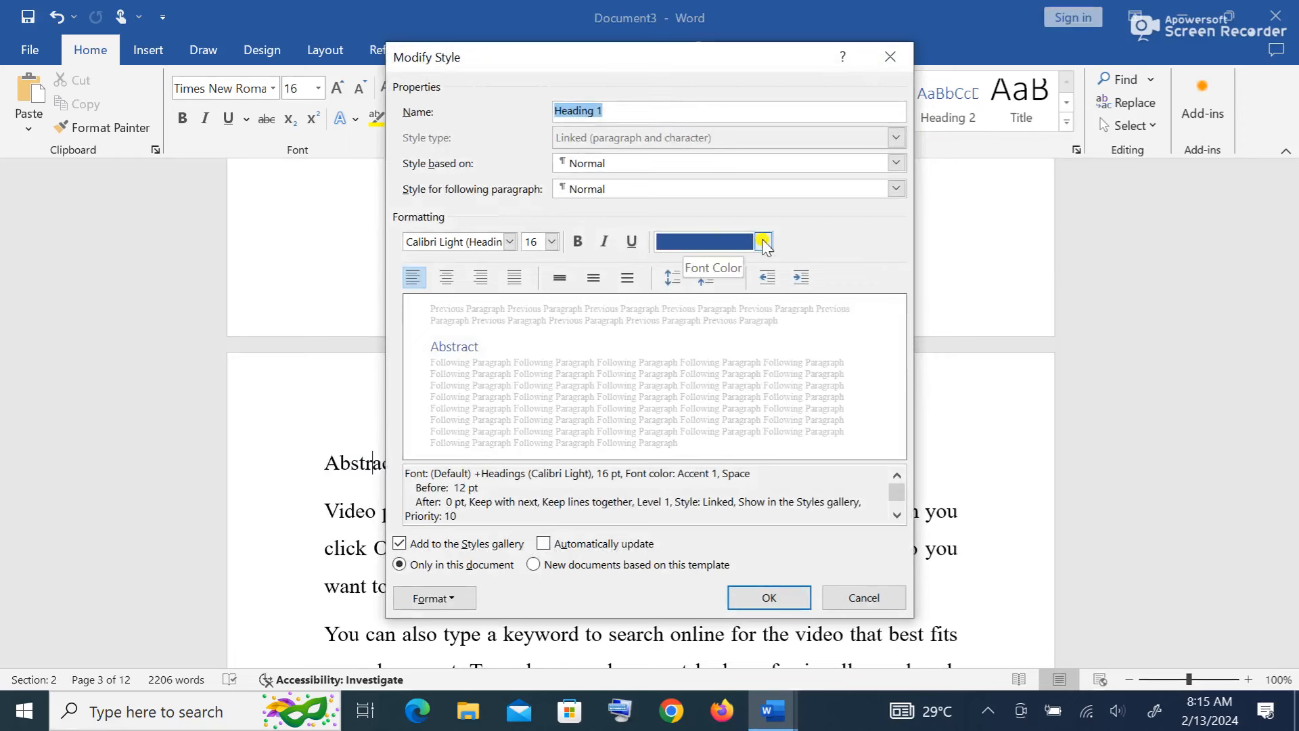
left_click(763, 242)
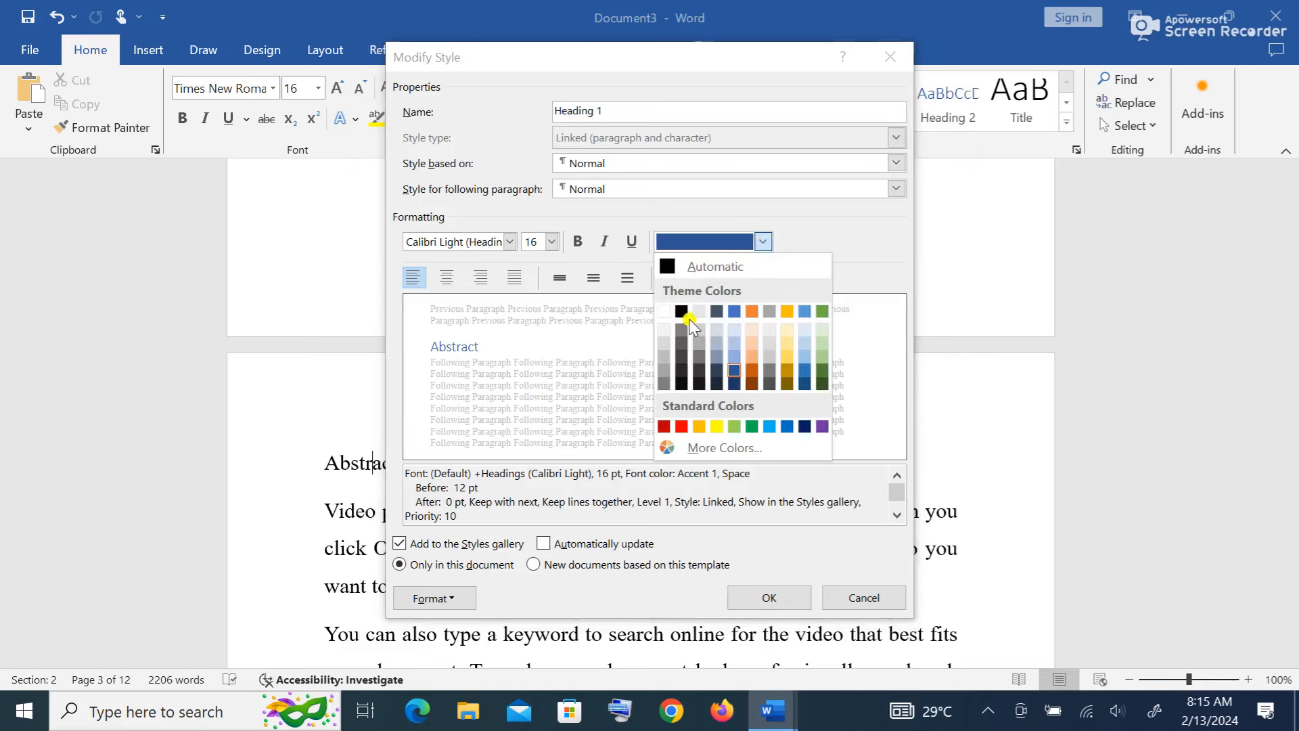
left_click(682, 312)
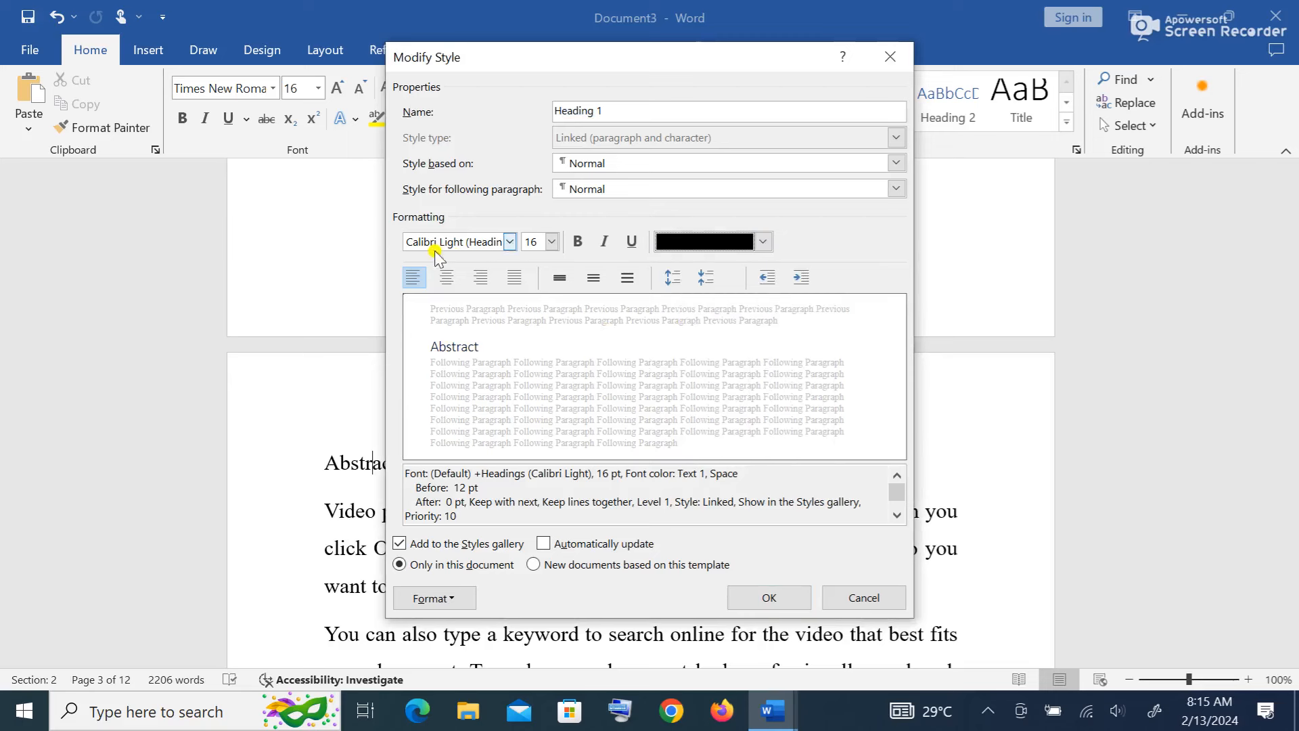
left_click(510, 242)
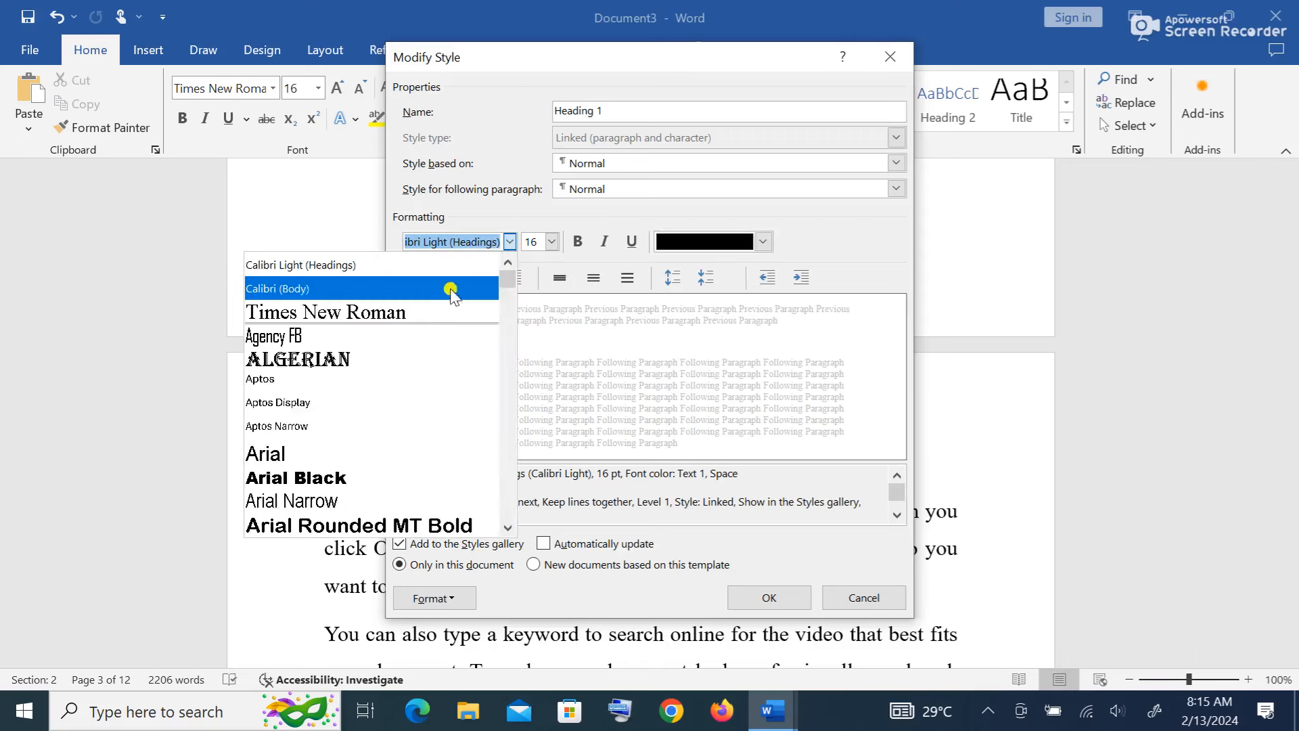
left_click(437, 314)
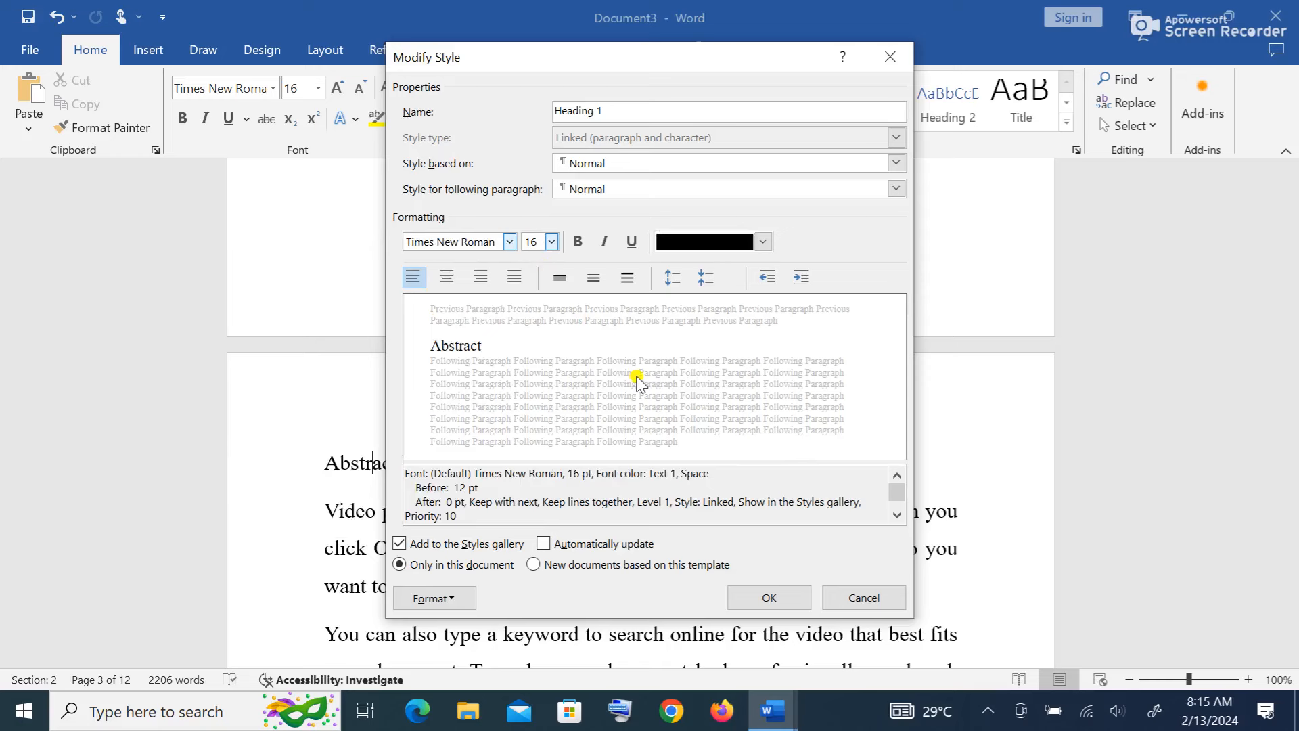
left_click(771, 598)
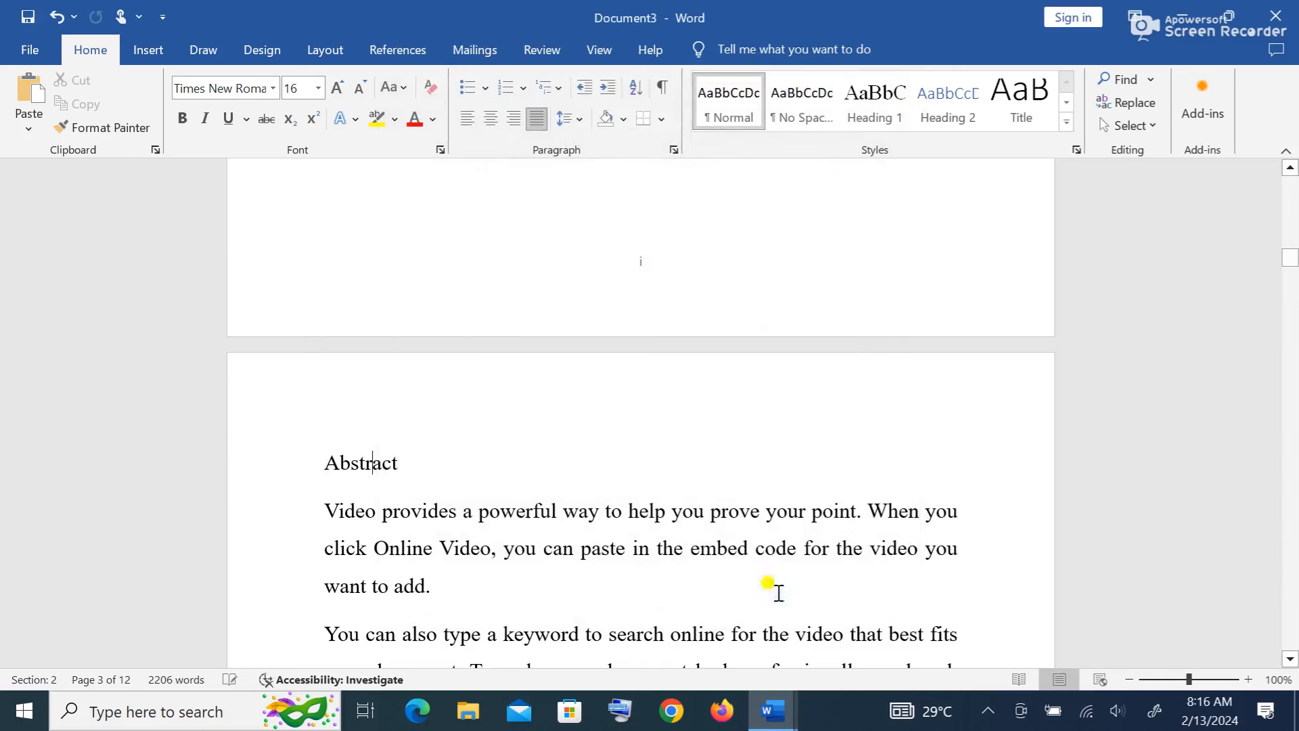
- Apply the Heading 1 style to the Abstract, Acknowledgement and Chapter one headings
left_click(366, 465)
left_click(875, 100)
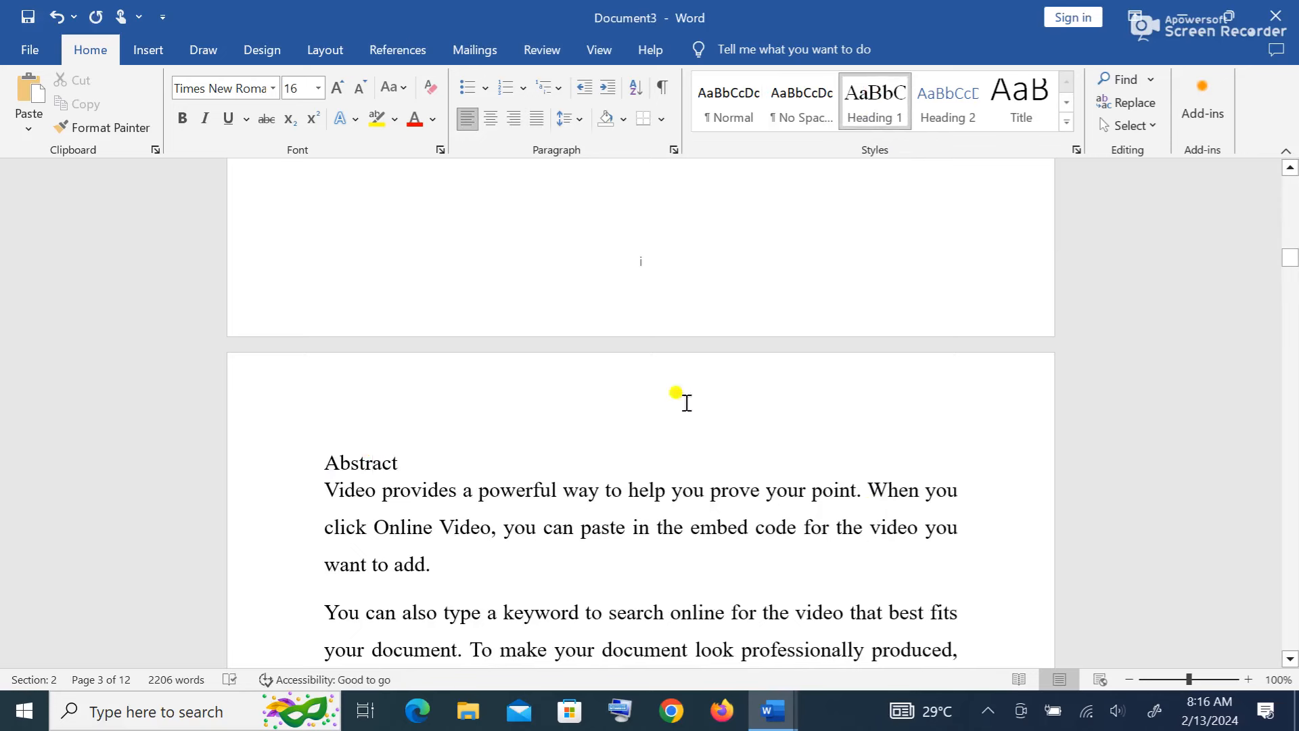
scroll(502, 449, "down", 12)
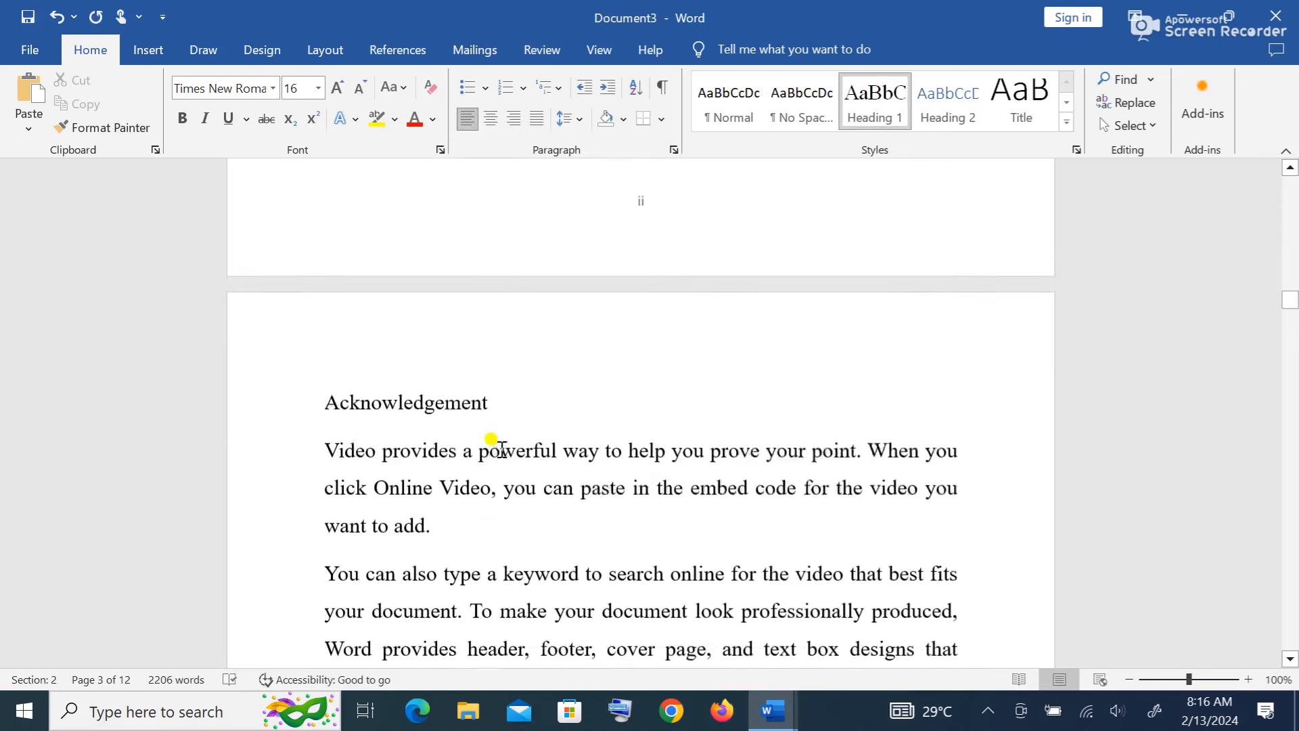
left_click(421, 375)
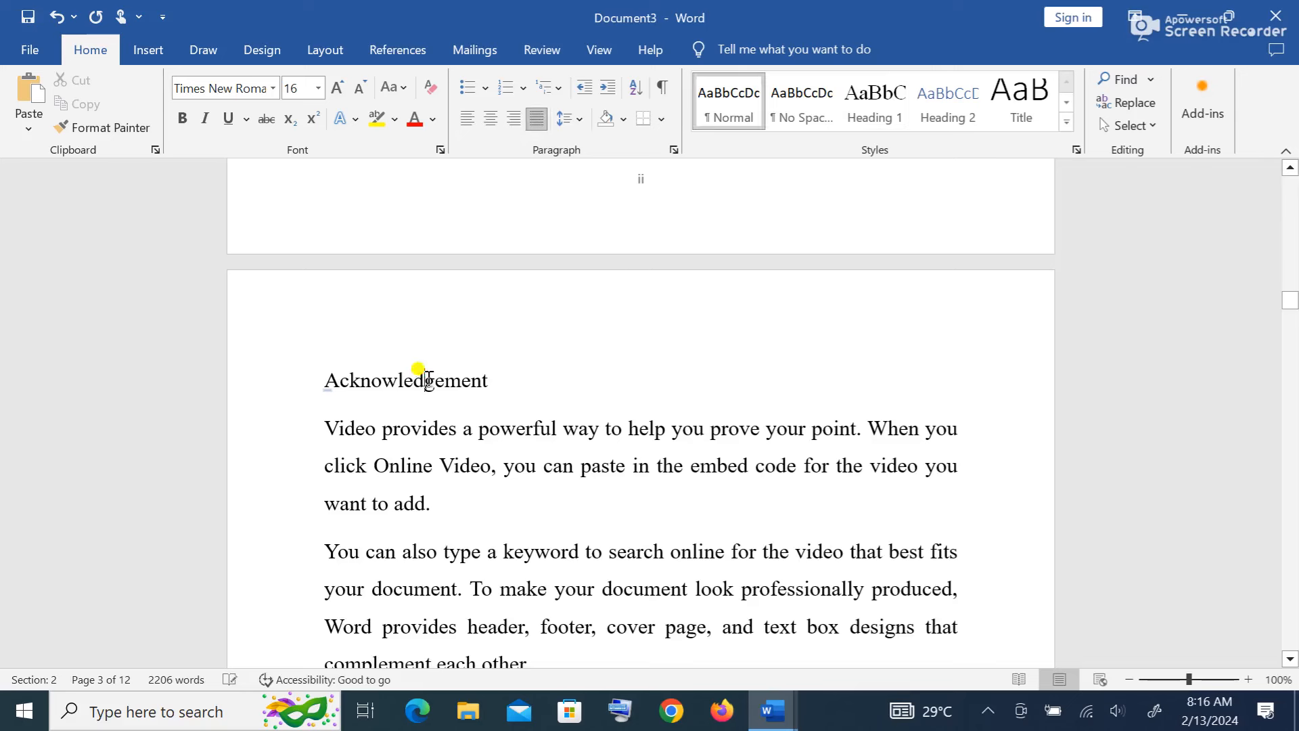
left_click(848, 121)
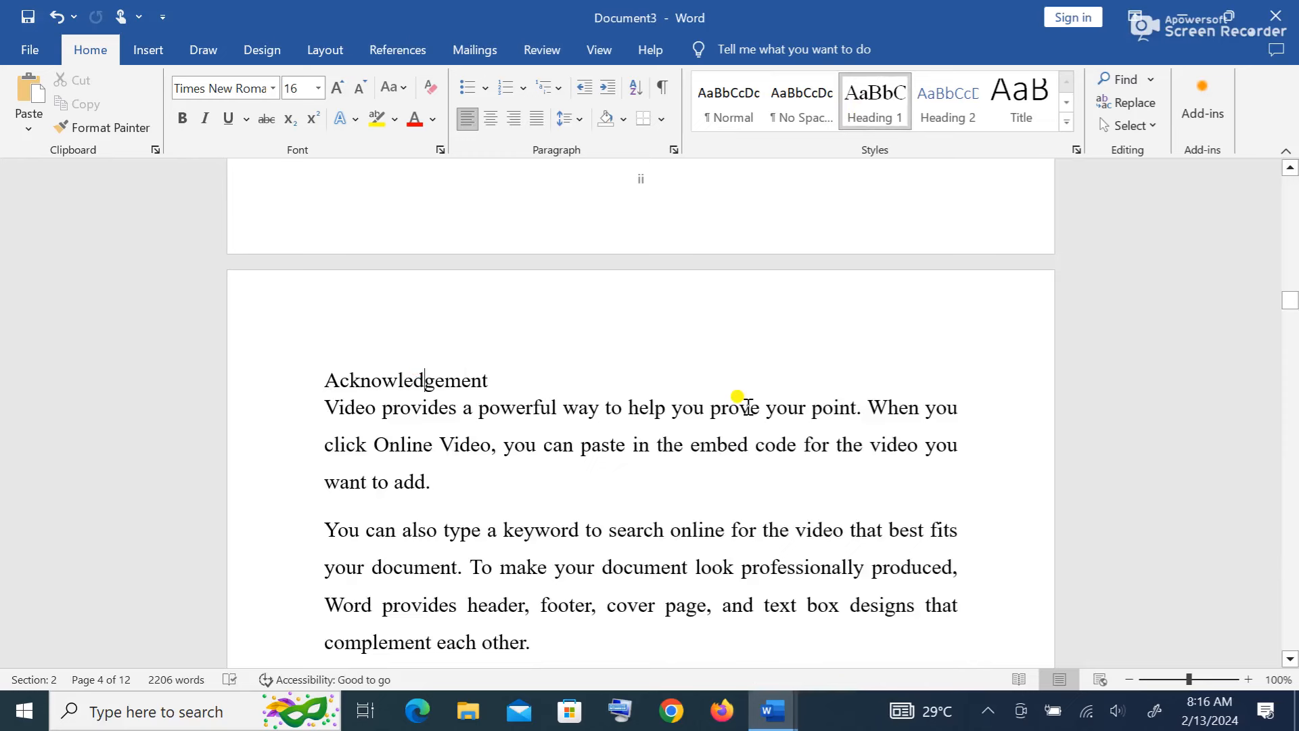
scroll(748, 406, "down", 10)
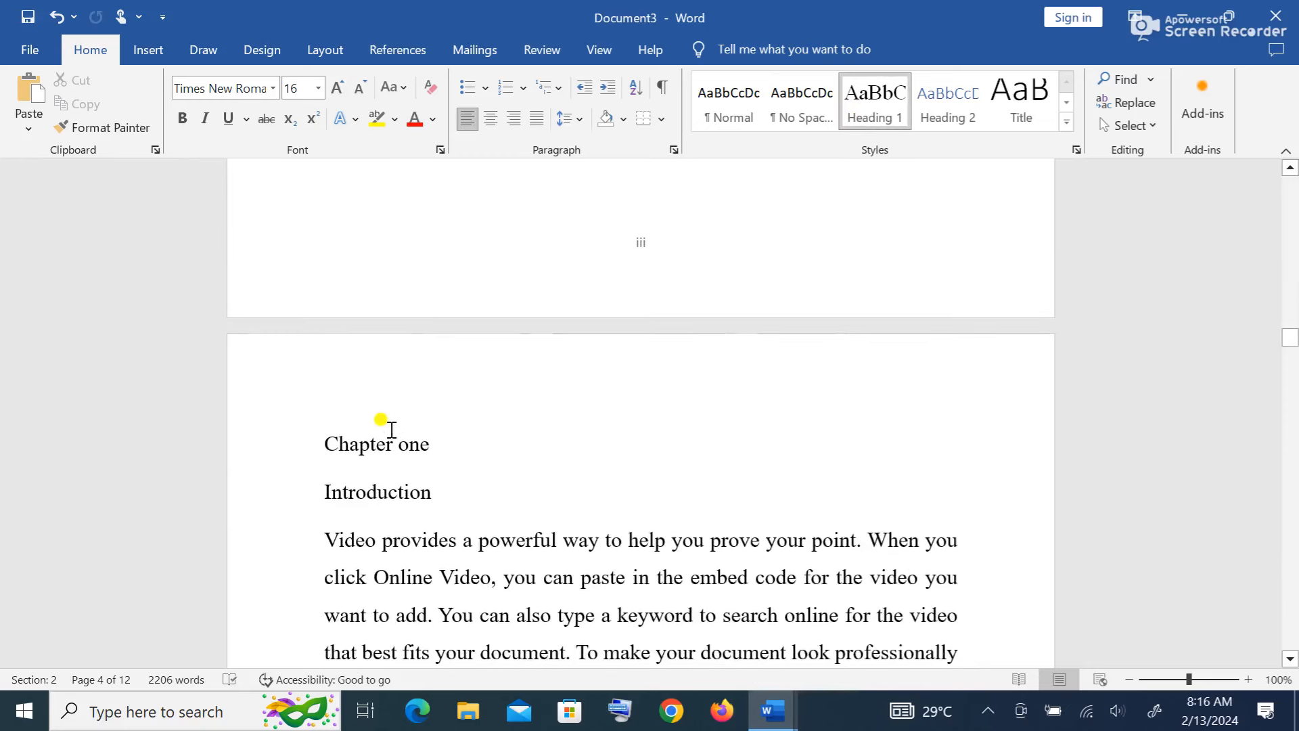
left_click(379, 440)
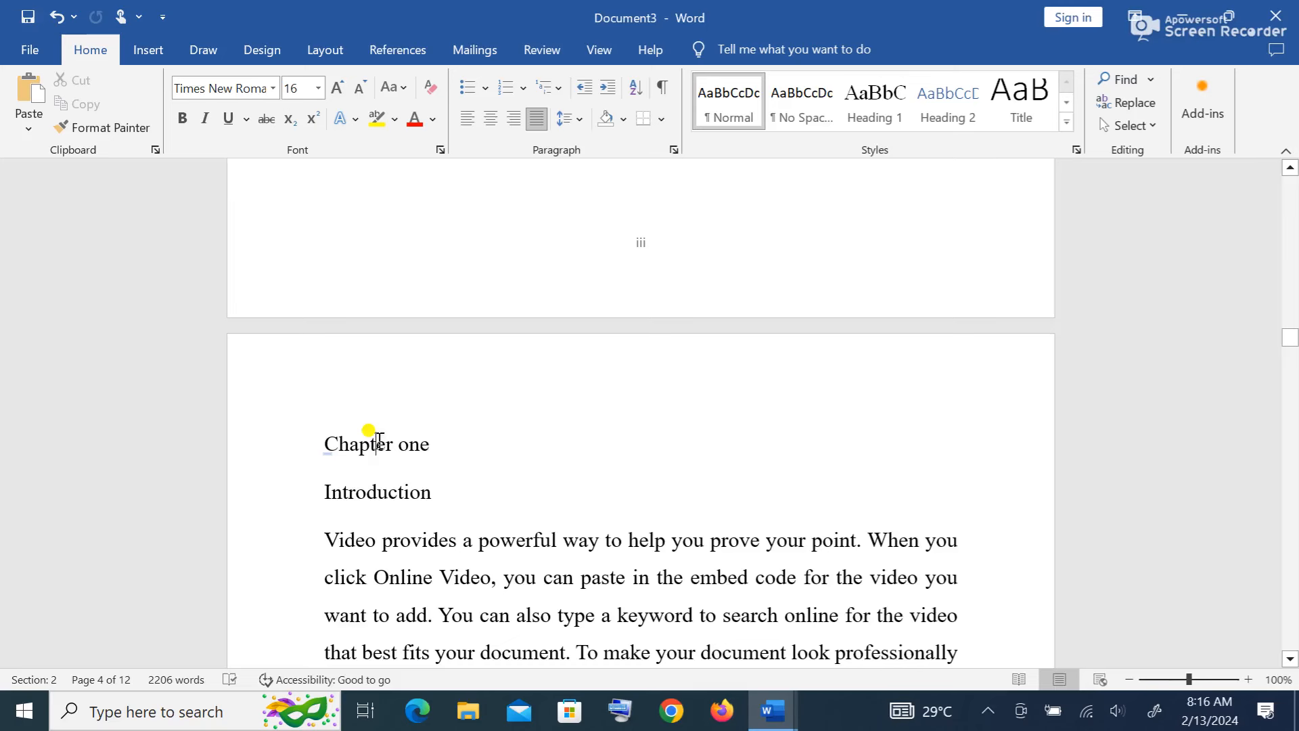
left_click(880, 108)
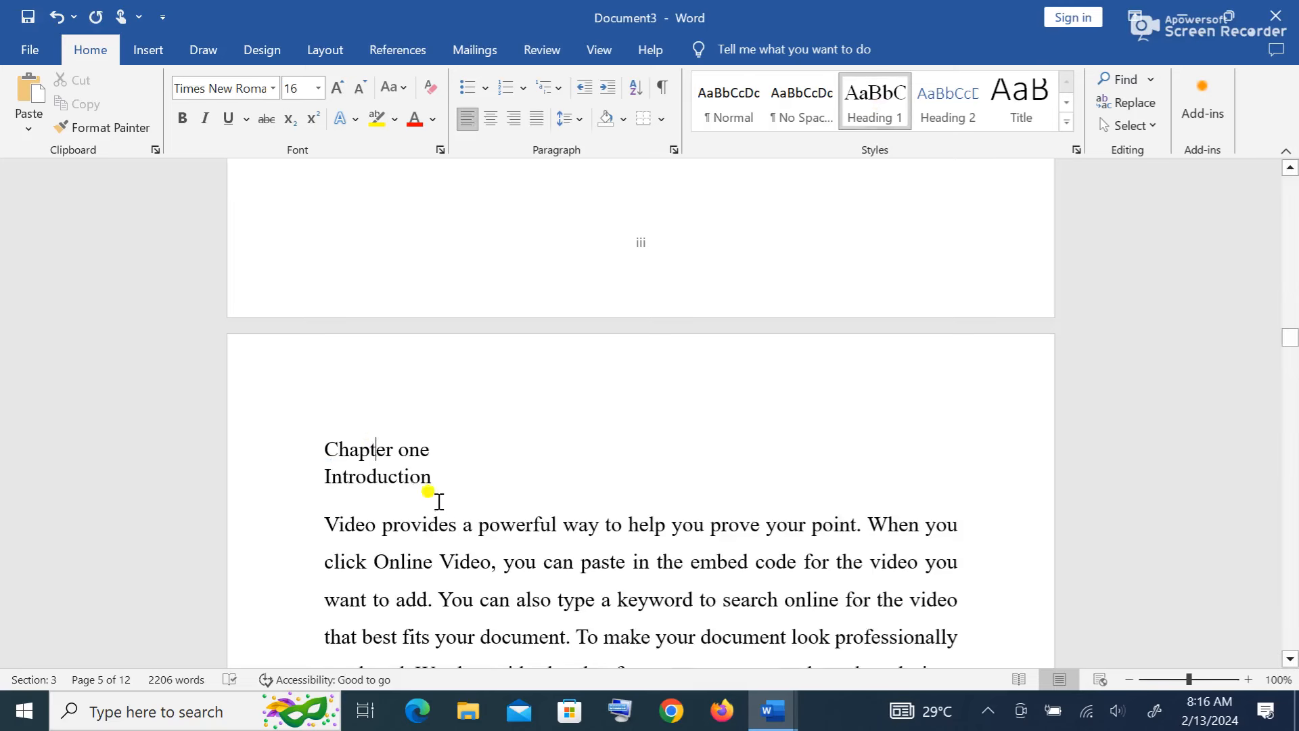
- Modify the Heading 2 style to black, Times New Roman, size 12, and apply it to the Introduction heading under Chapter one
left_click(395, 475)
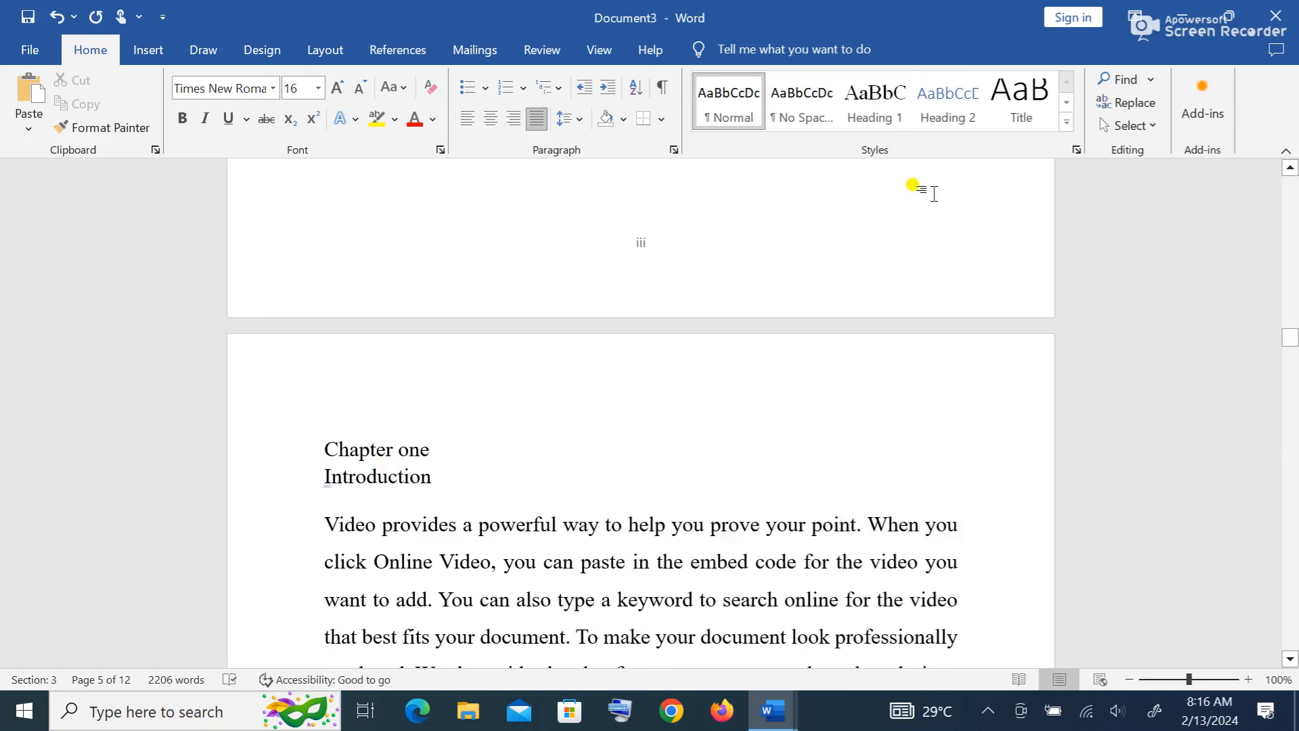
left_click(958, 117)
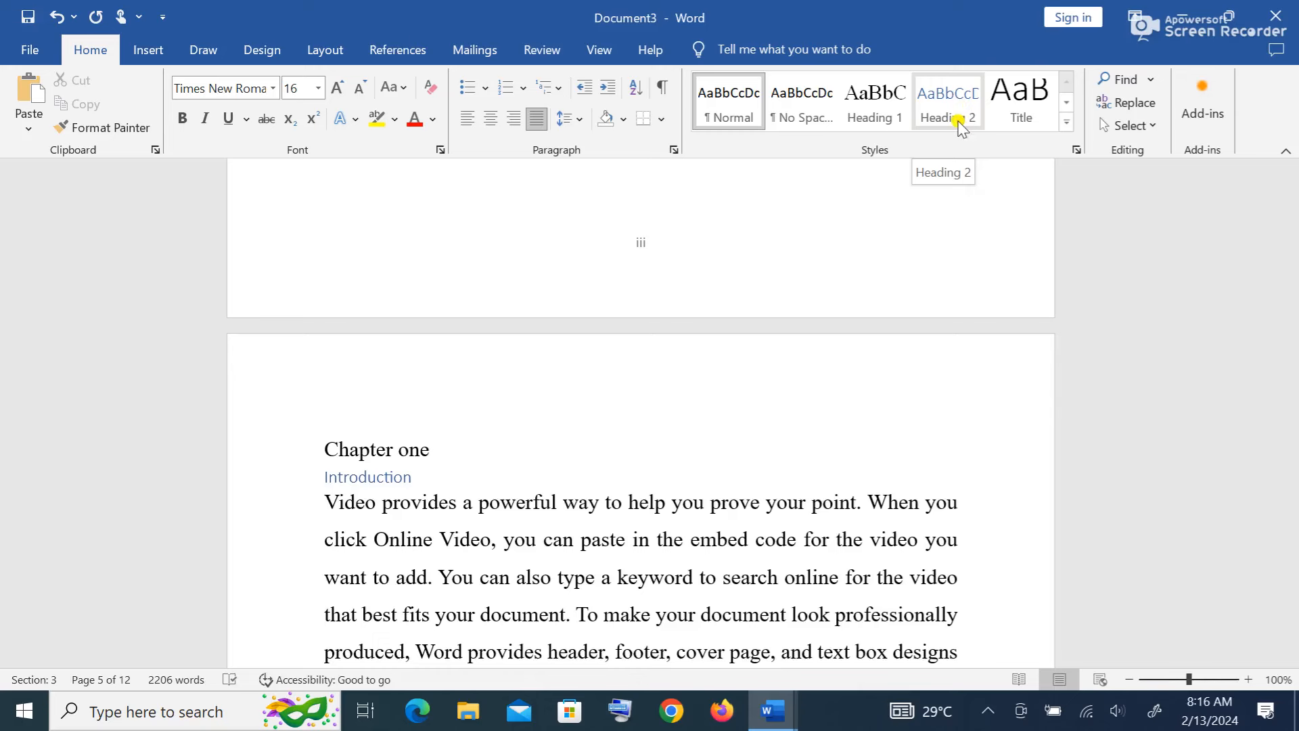
right_click(958, 110)
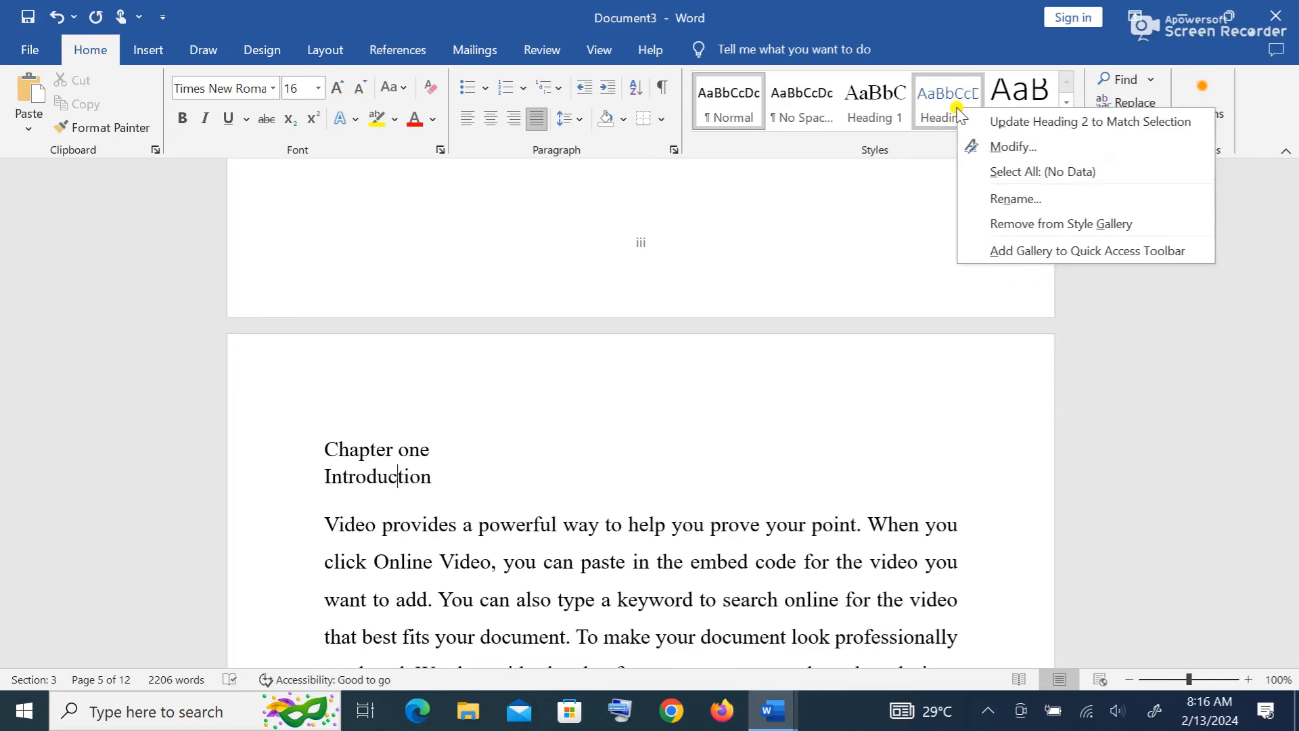
left_click(988, 146)
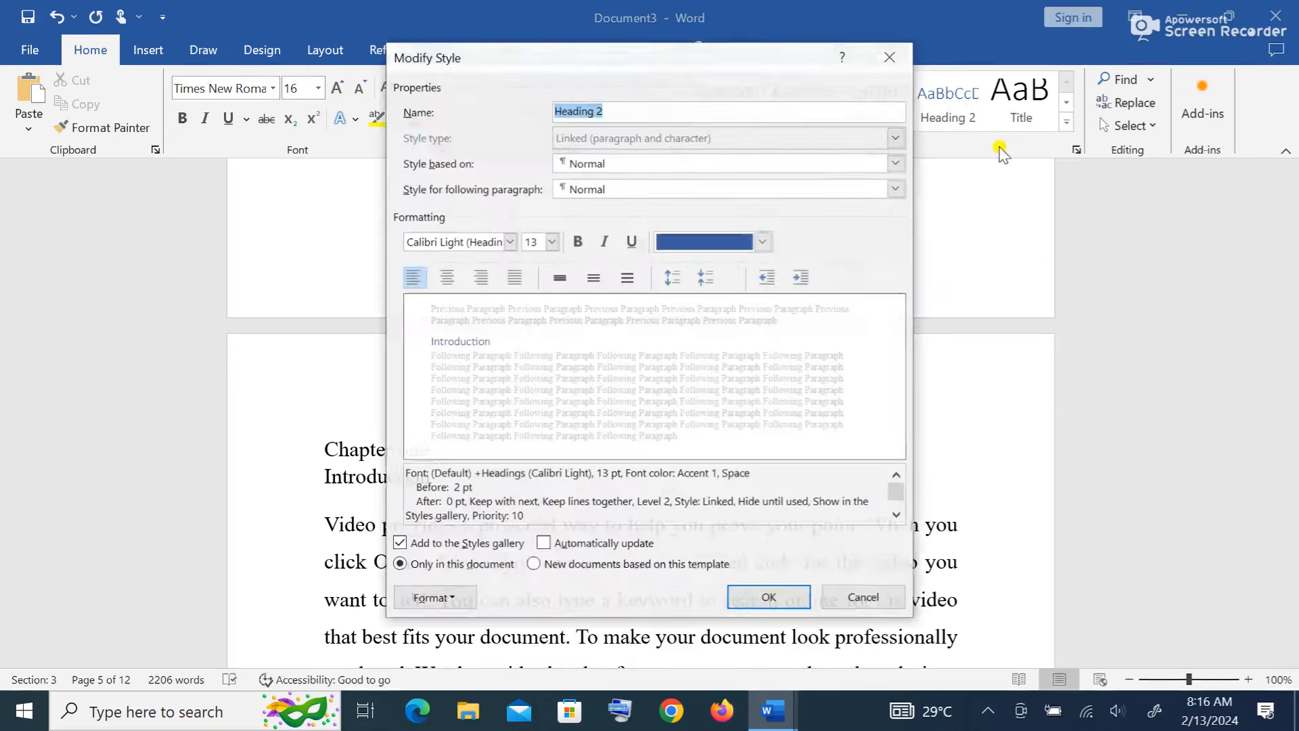
left_click(764, 242)
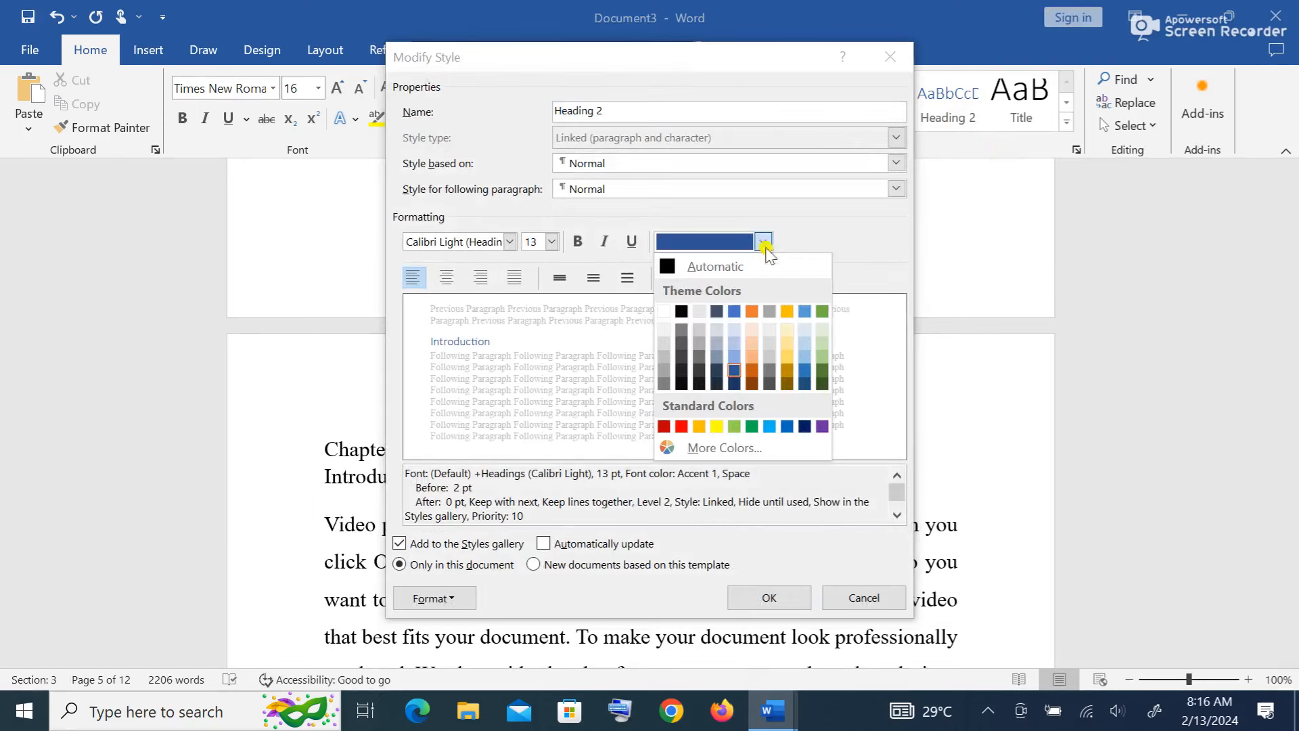
left_click(683, 315)
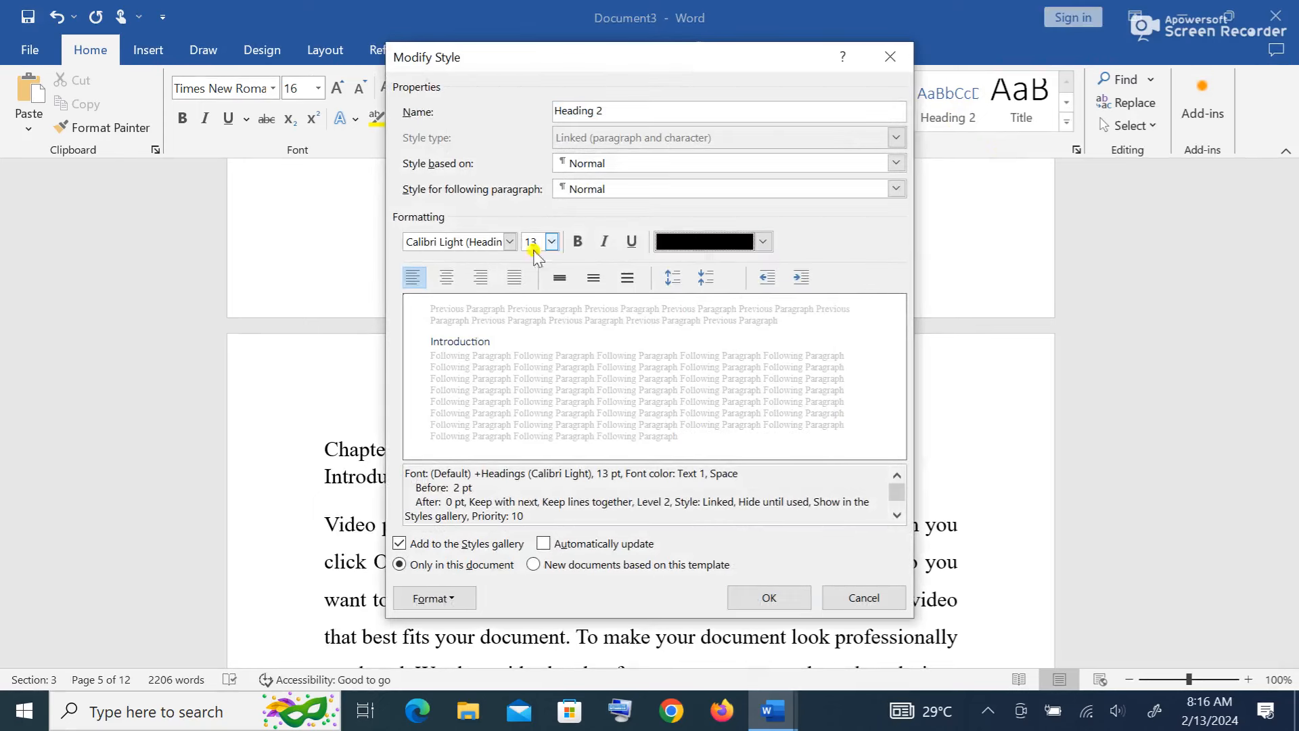
left_click(510, 242)
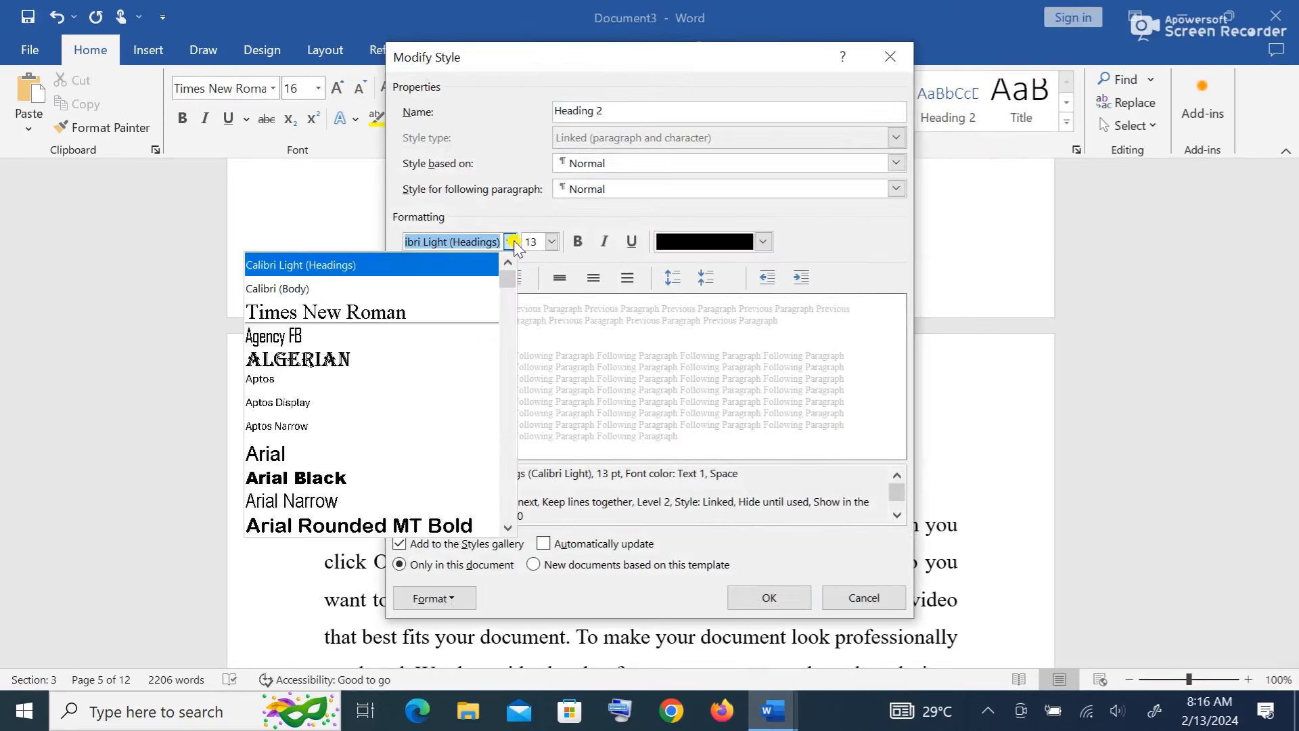
left_click(449, 312)
left_click(552, 243)
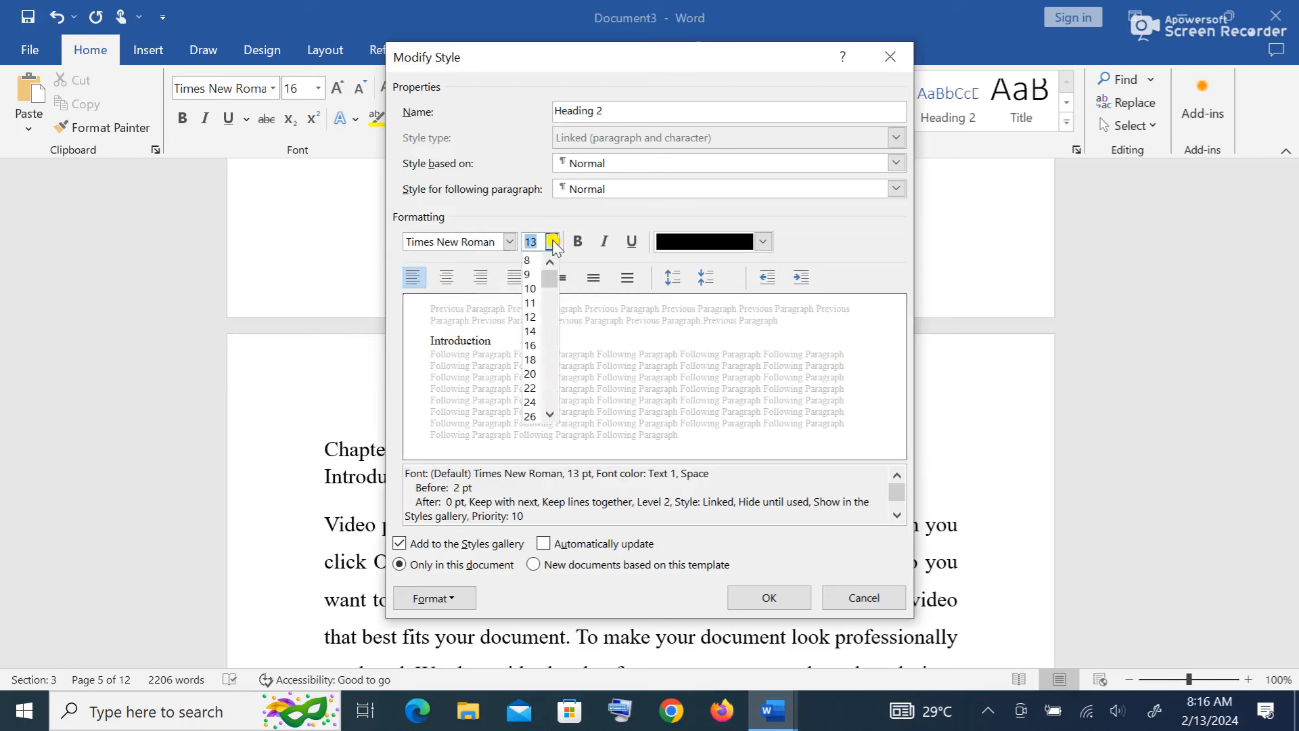
left_click(531, 317)
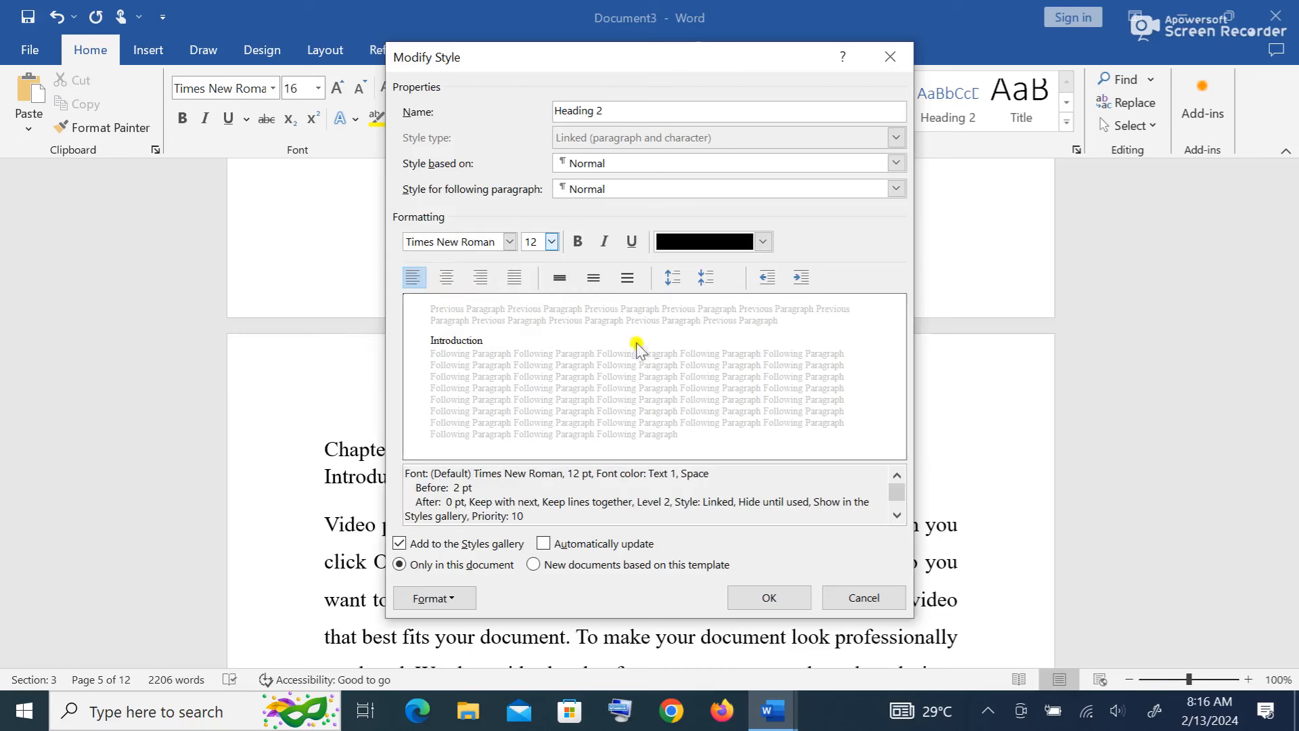
left_click(769, 598)
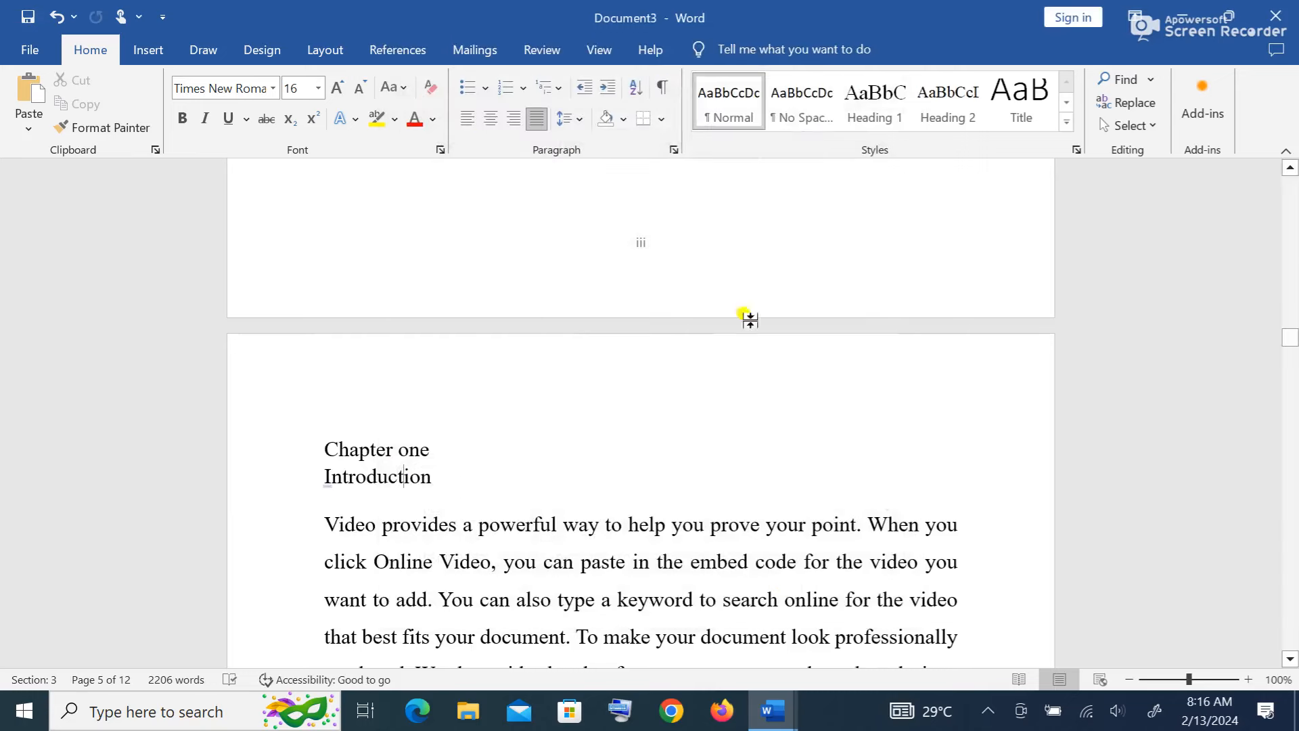
left_click(938, 119)
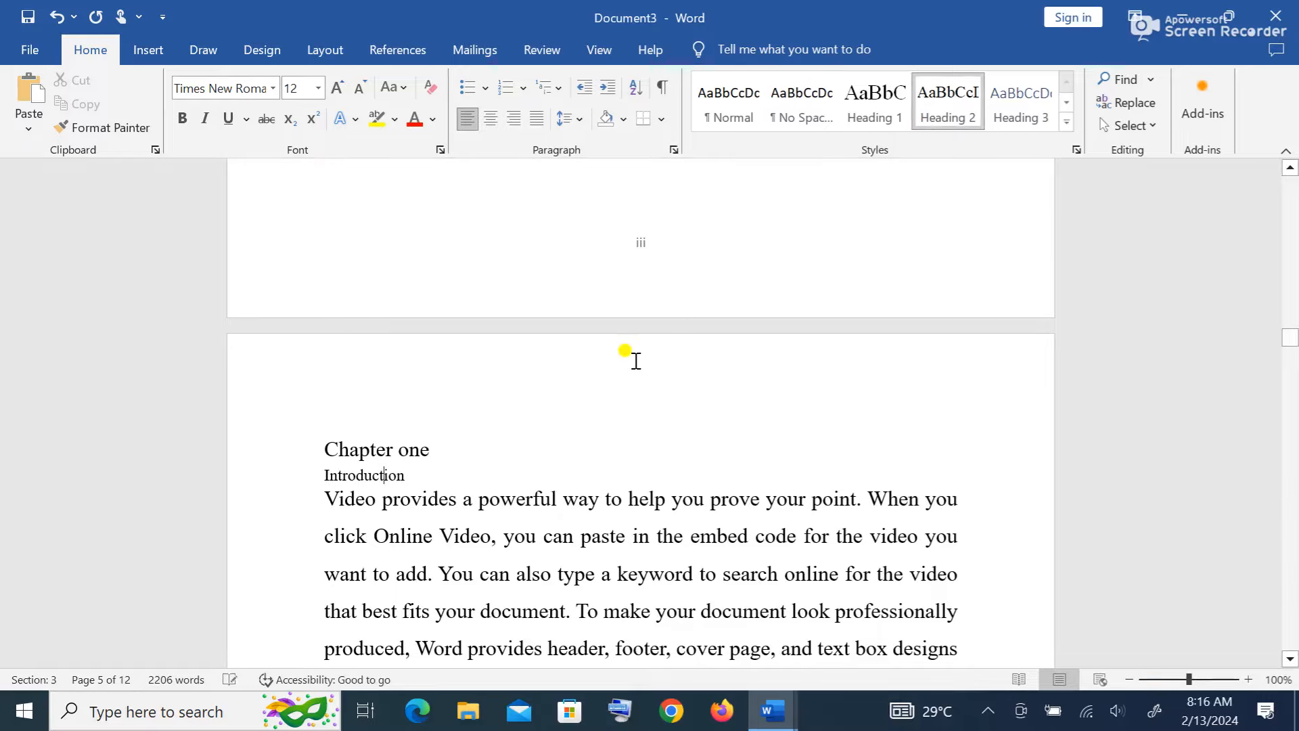
- Insert blank lines before the Chapter two heading to move it to the start of a new page
scroll(636, 361, "down", 15)
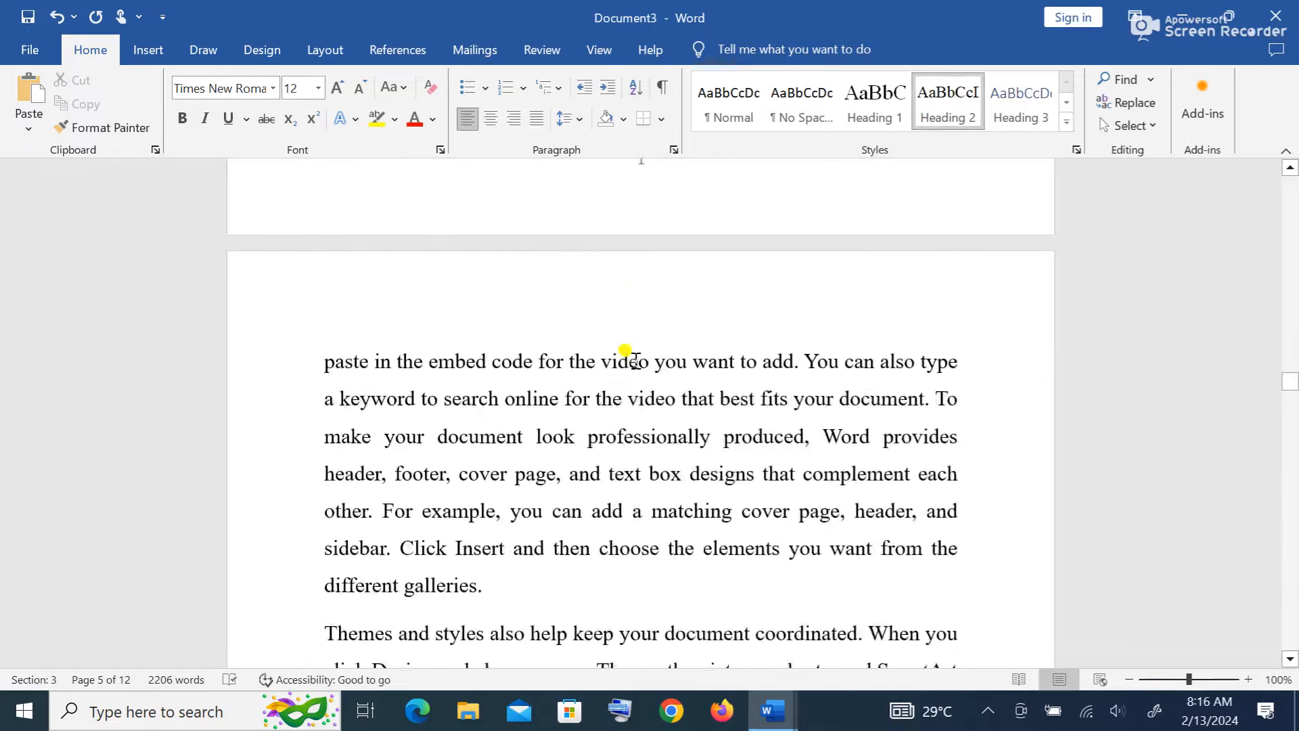
scroll(636, 361, "down", 10)
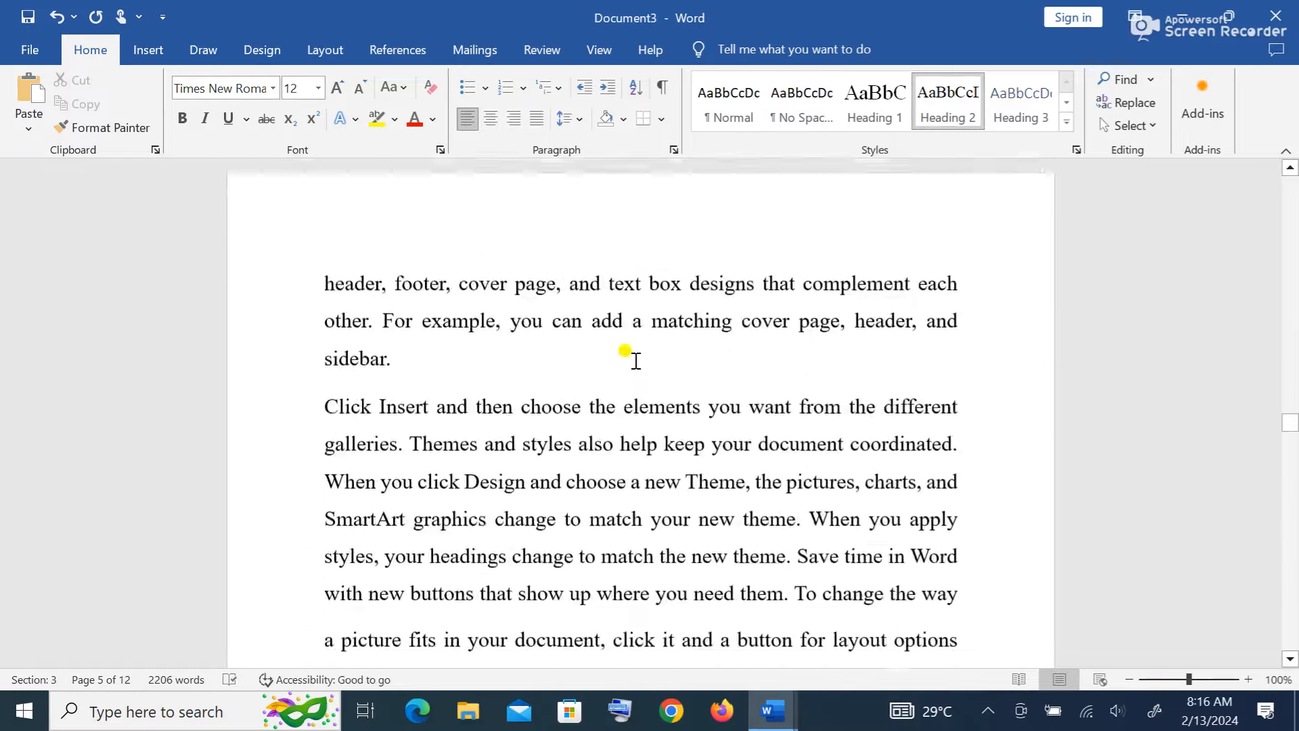
scroll(636, 361, "down", 15)
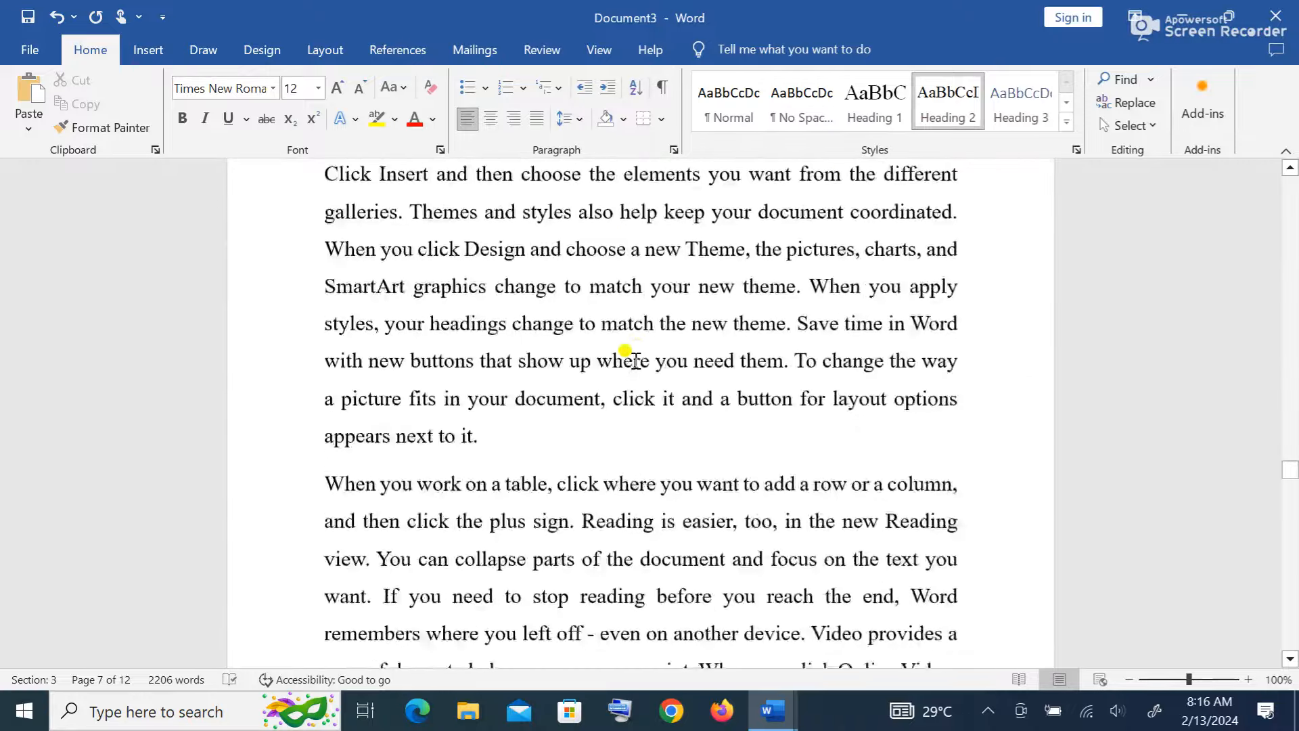
scroll(636, 361, "down", 2)
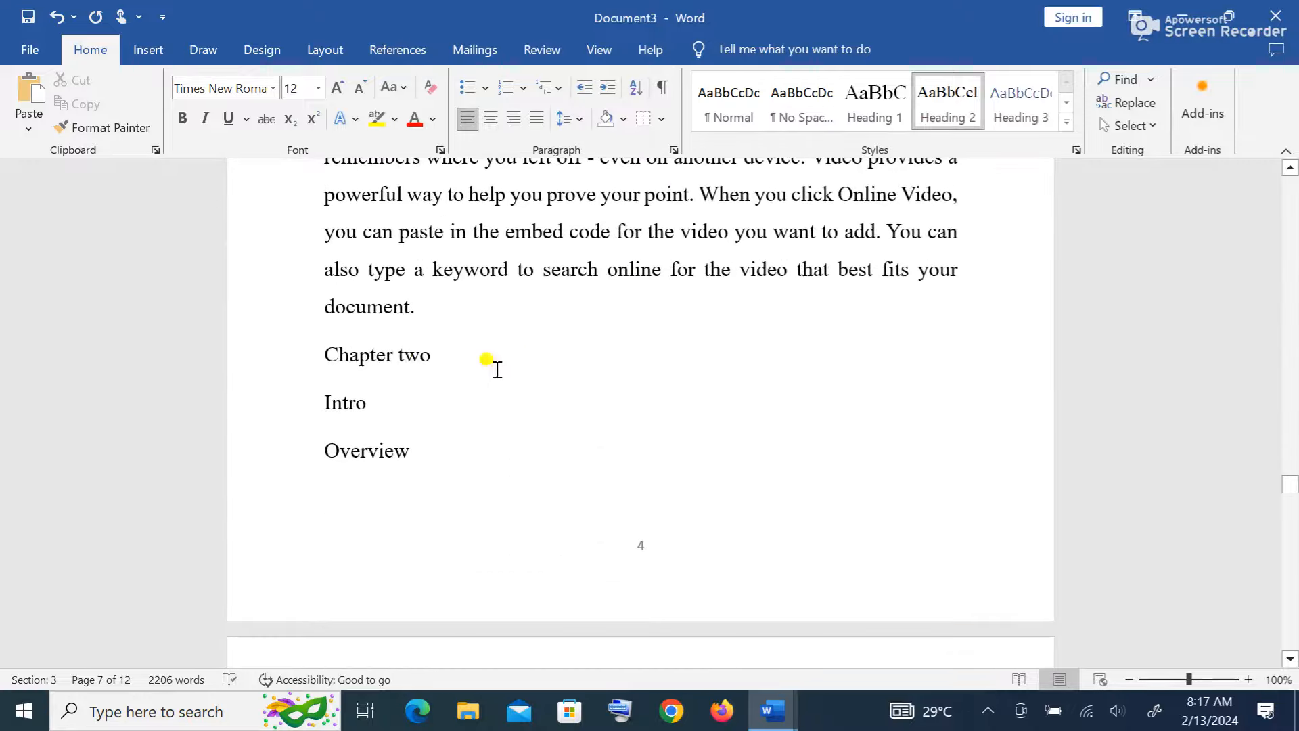
left_click(348, 341)
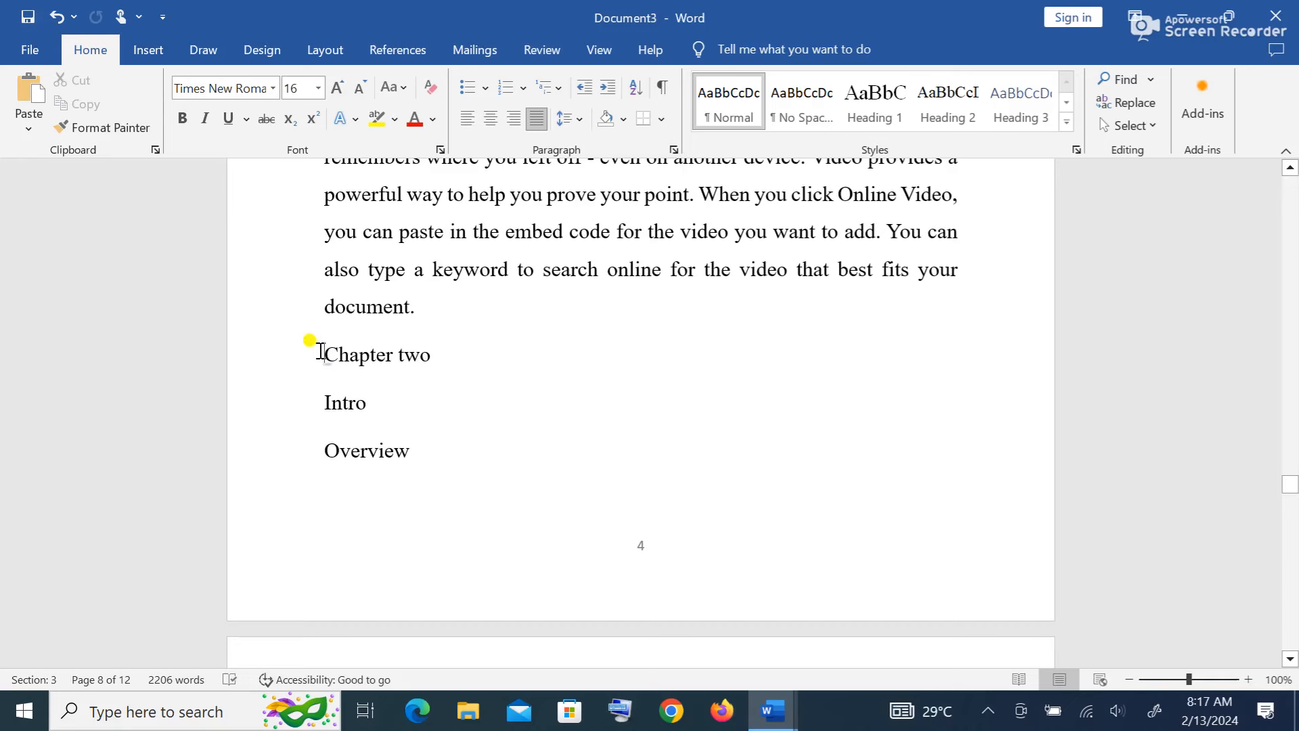
key("Return")
key("Return")
key("Return")
key("Return")
key("Return")
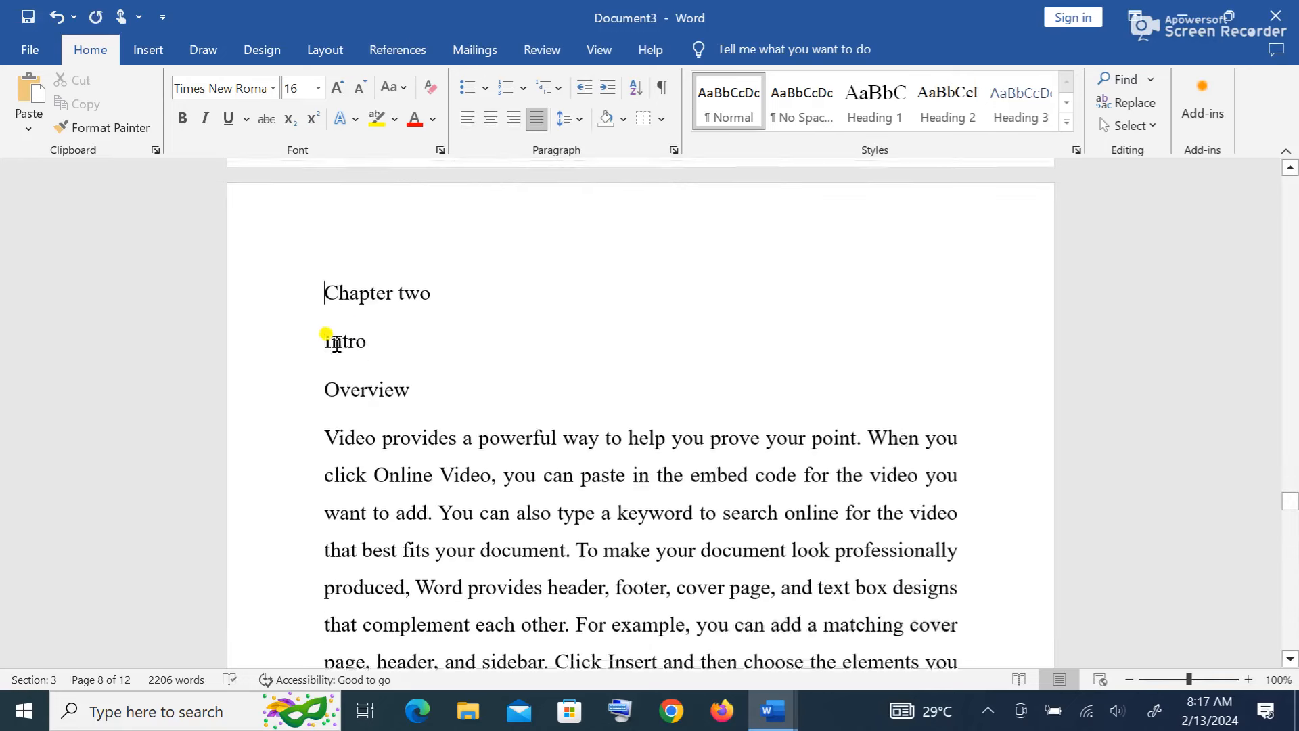
- Apply the Heading 1 style to Chapter two and the Heading 2 style to the Intro line below it
left_click(370, 291)
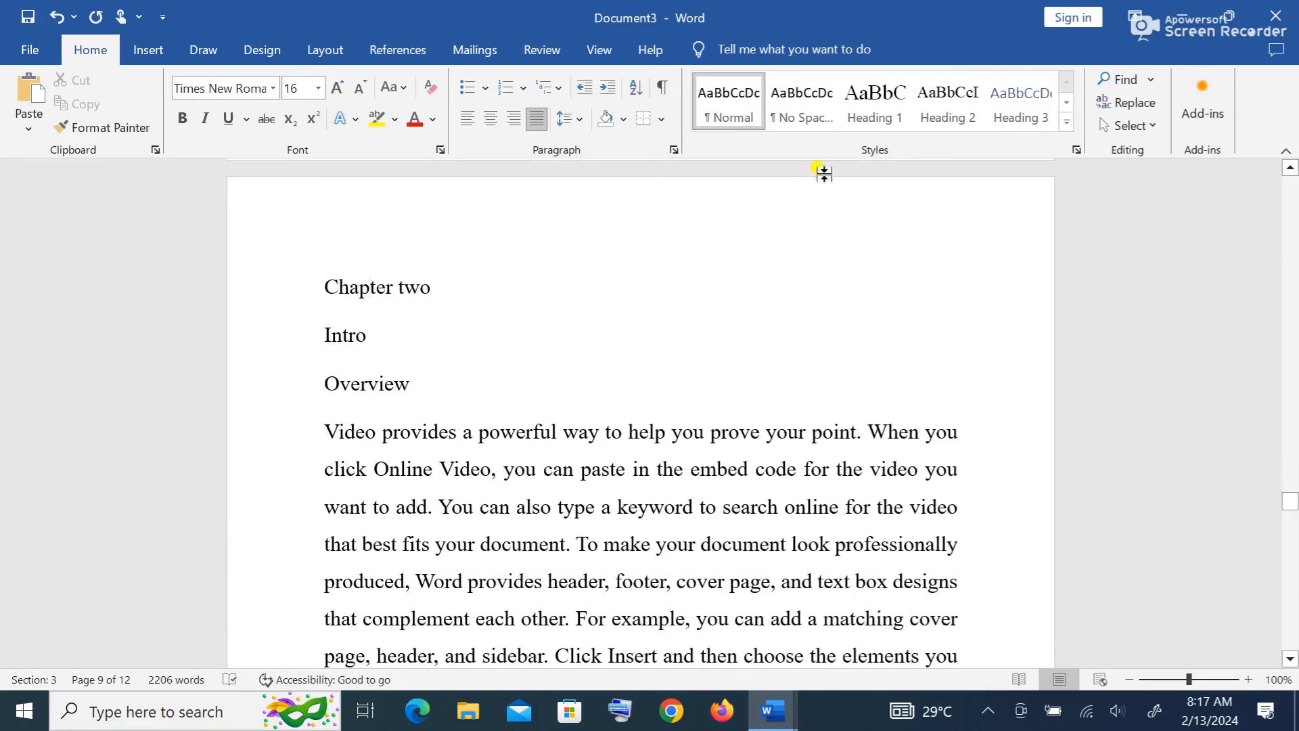
left_click(864, 117)
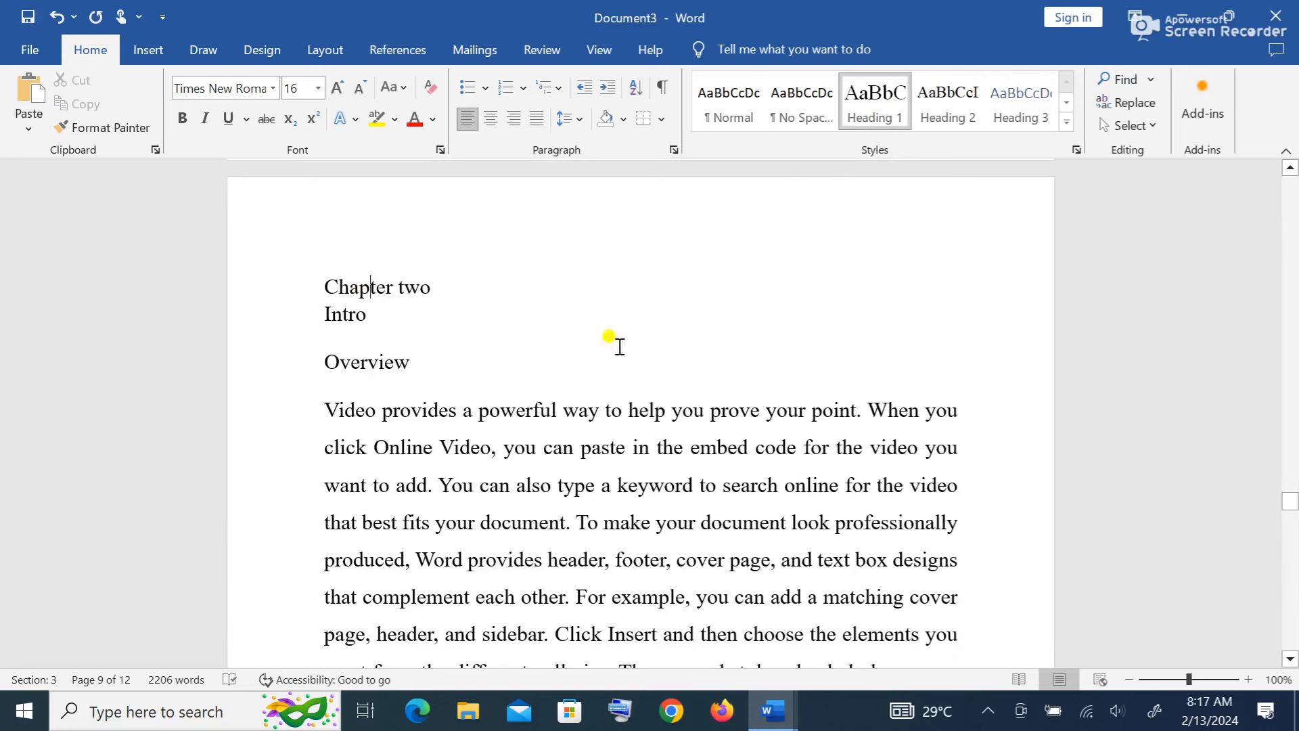
left_click(353, 318)
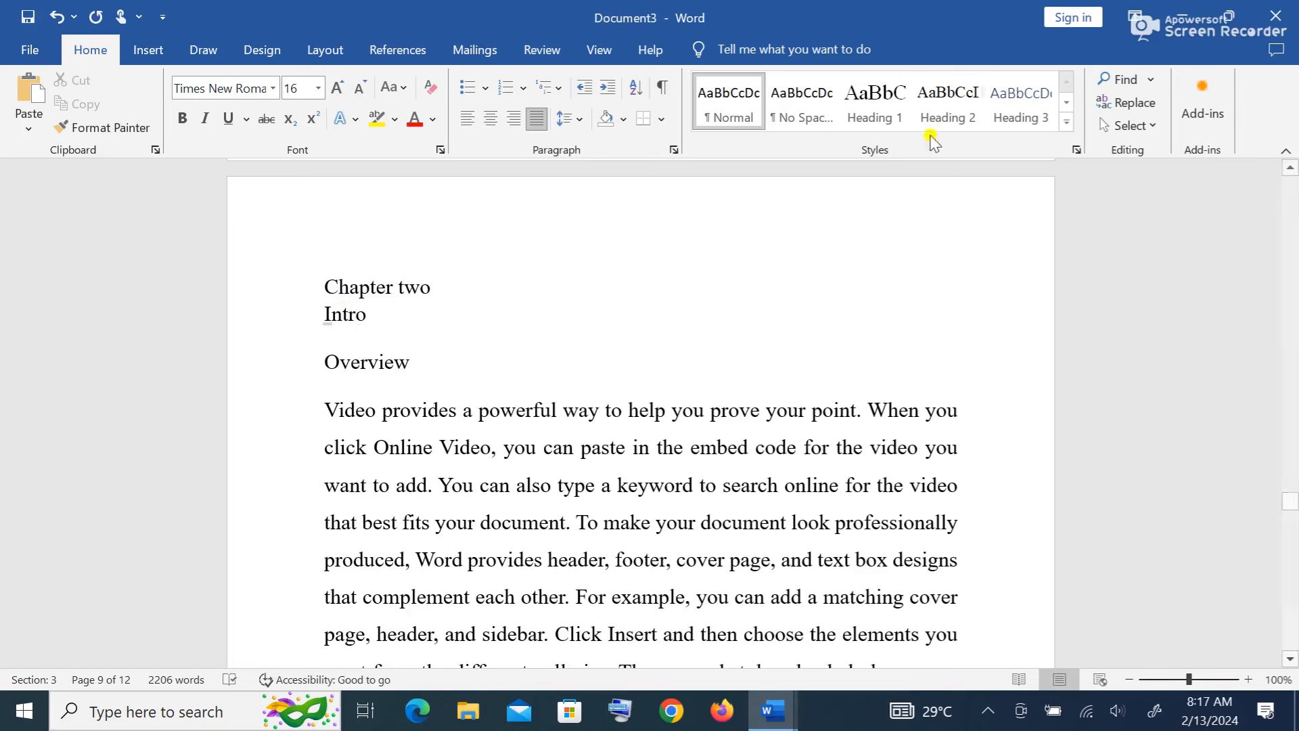
left_click(953, 112)
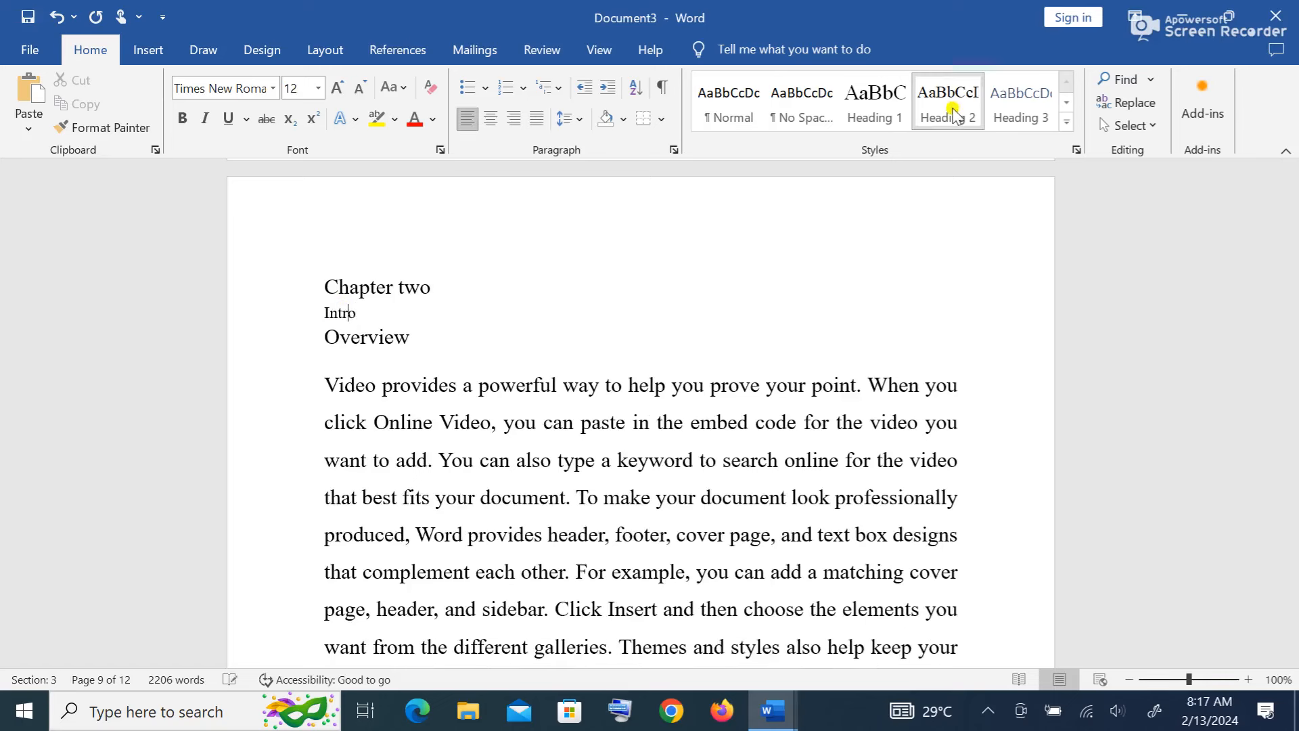
- Modify the Heading 3 style to use the Times New Roman font and apply it to the Overview heading under Chapter two
left_click(380, 336)
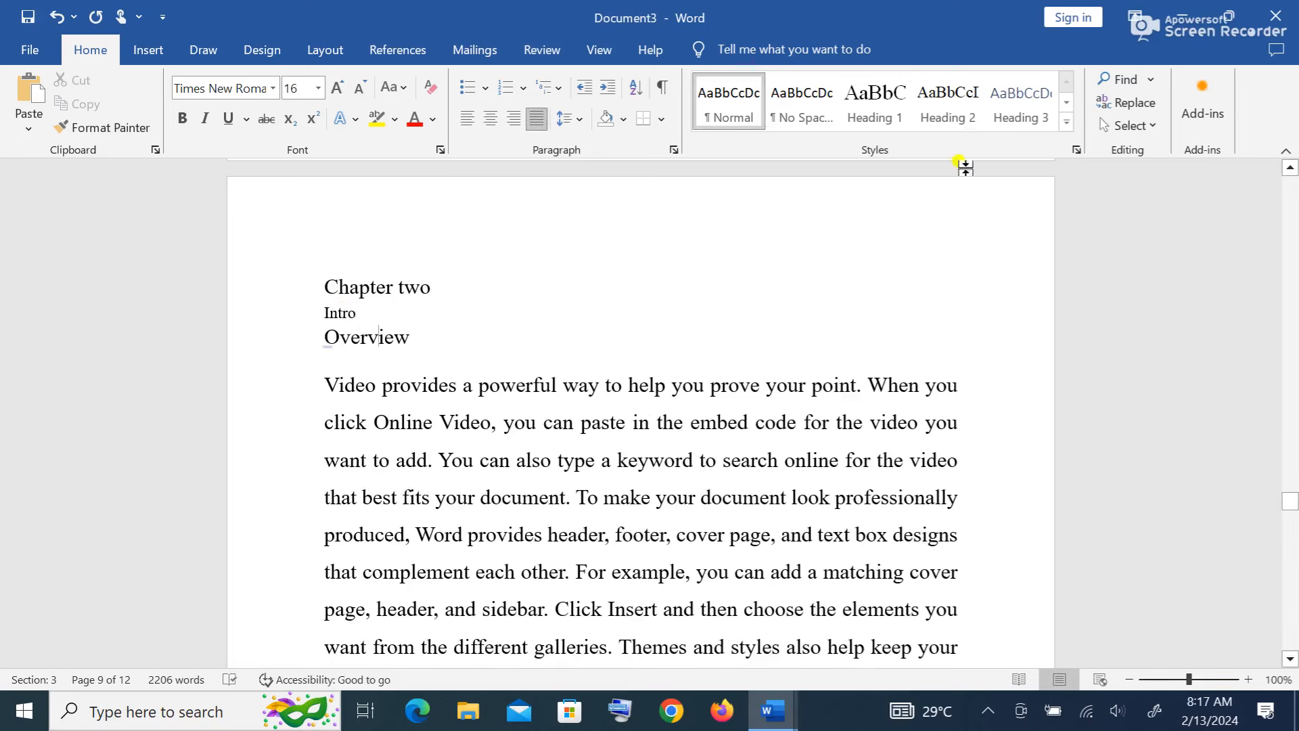
left_click(1031, 117)
right_click(1031, 117)
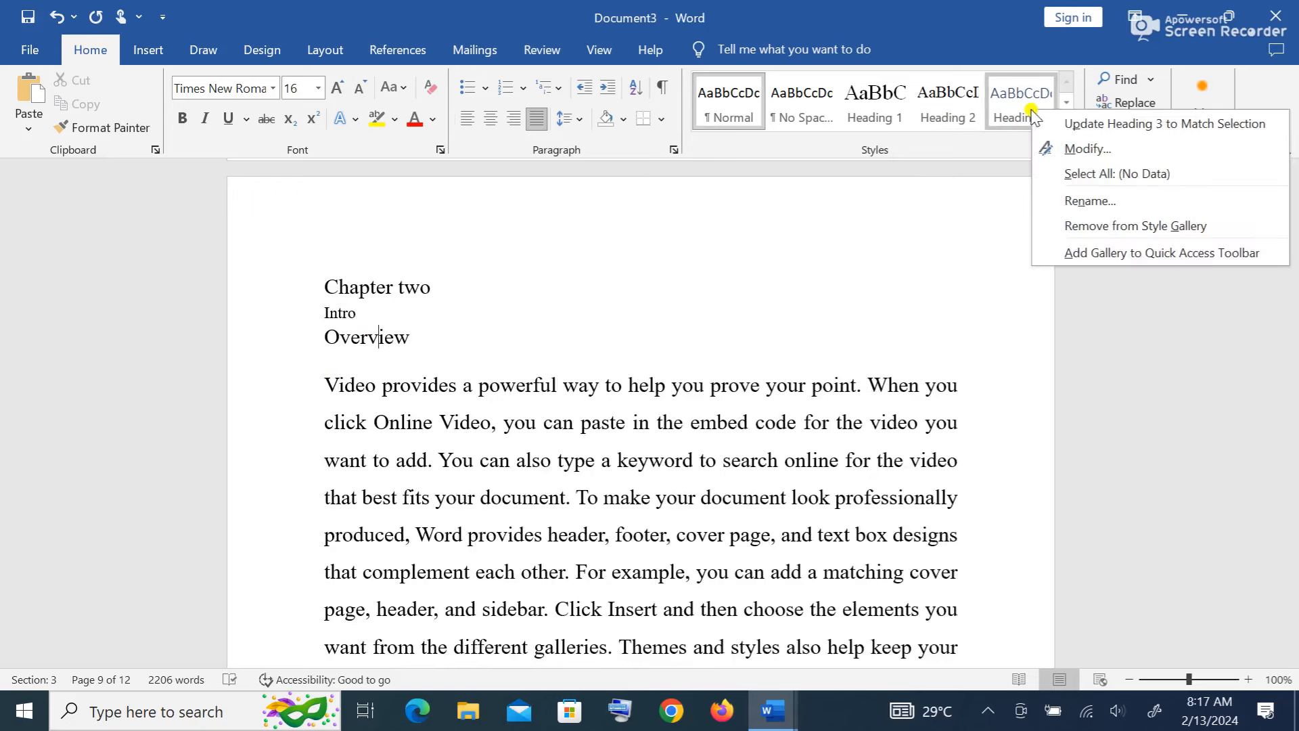
left_click(1066, 149)
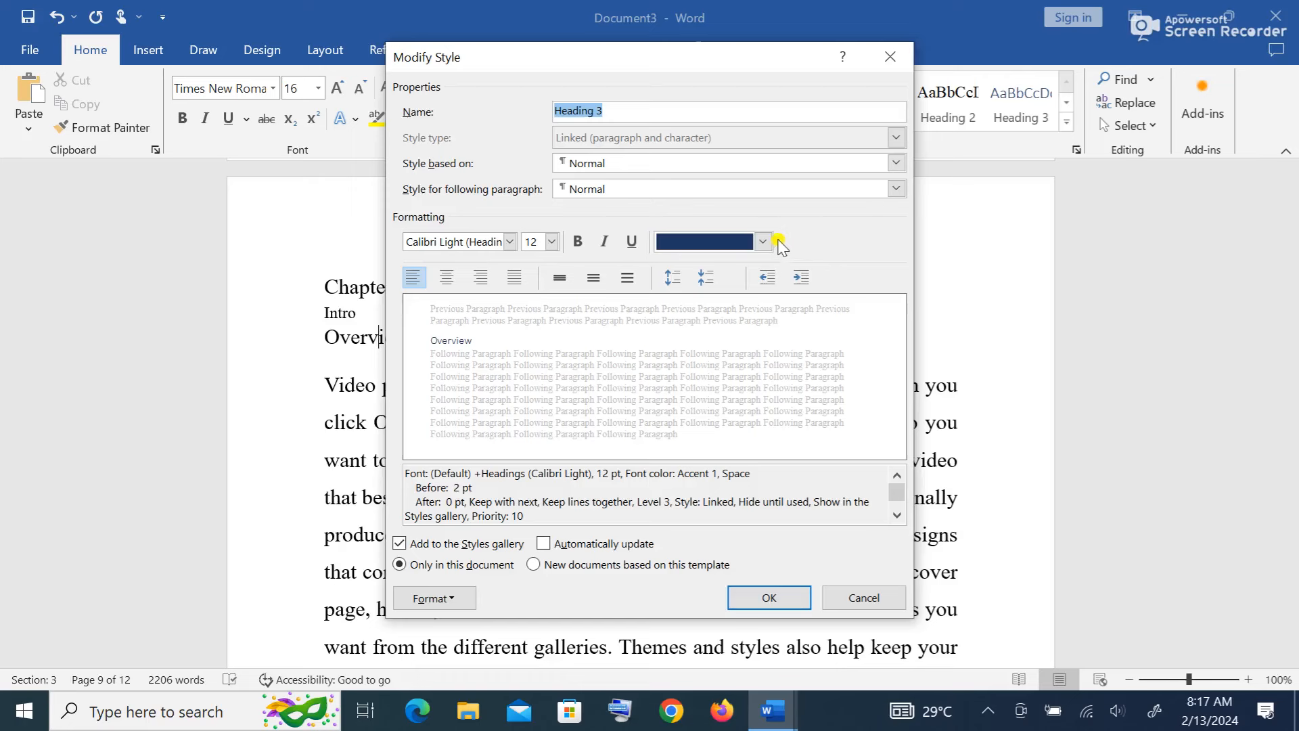
left_click(510, 241)
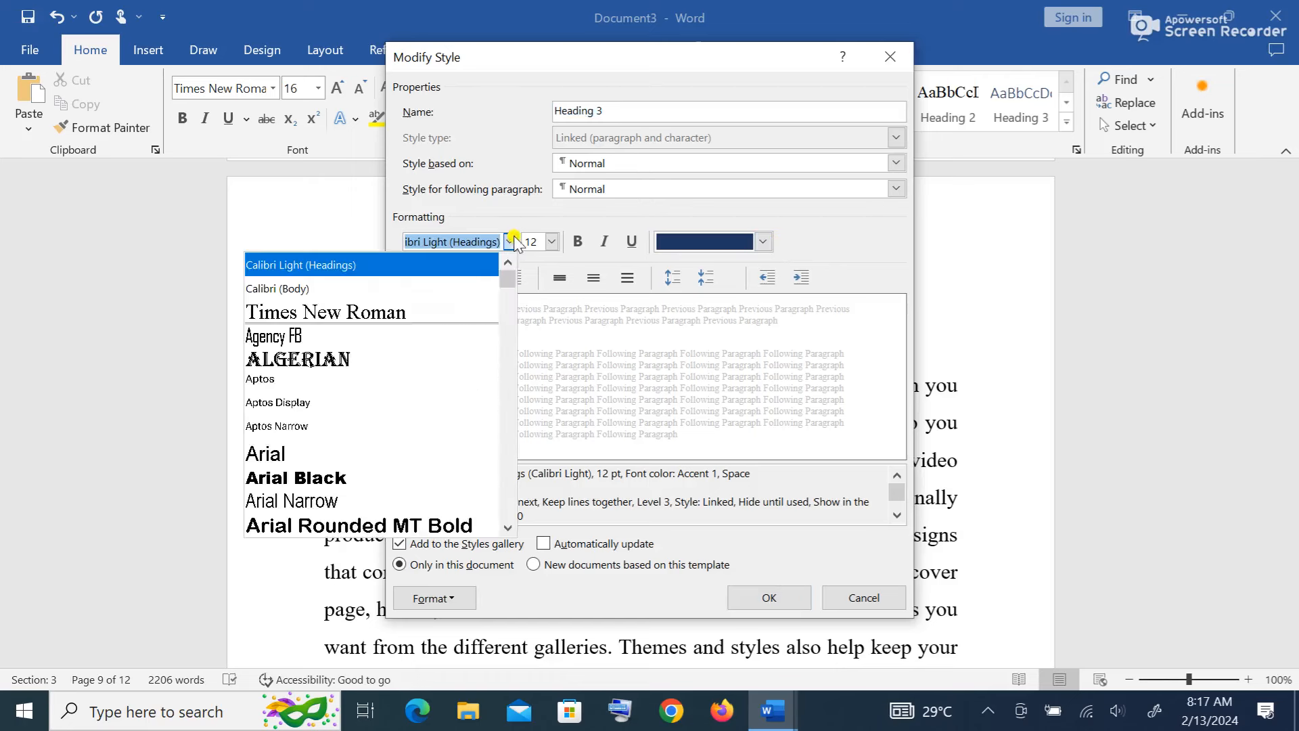
left_click(424, 310)
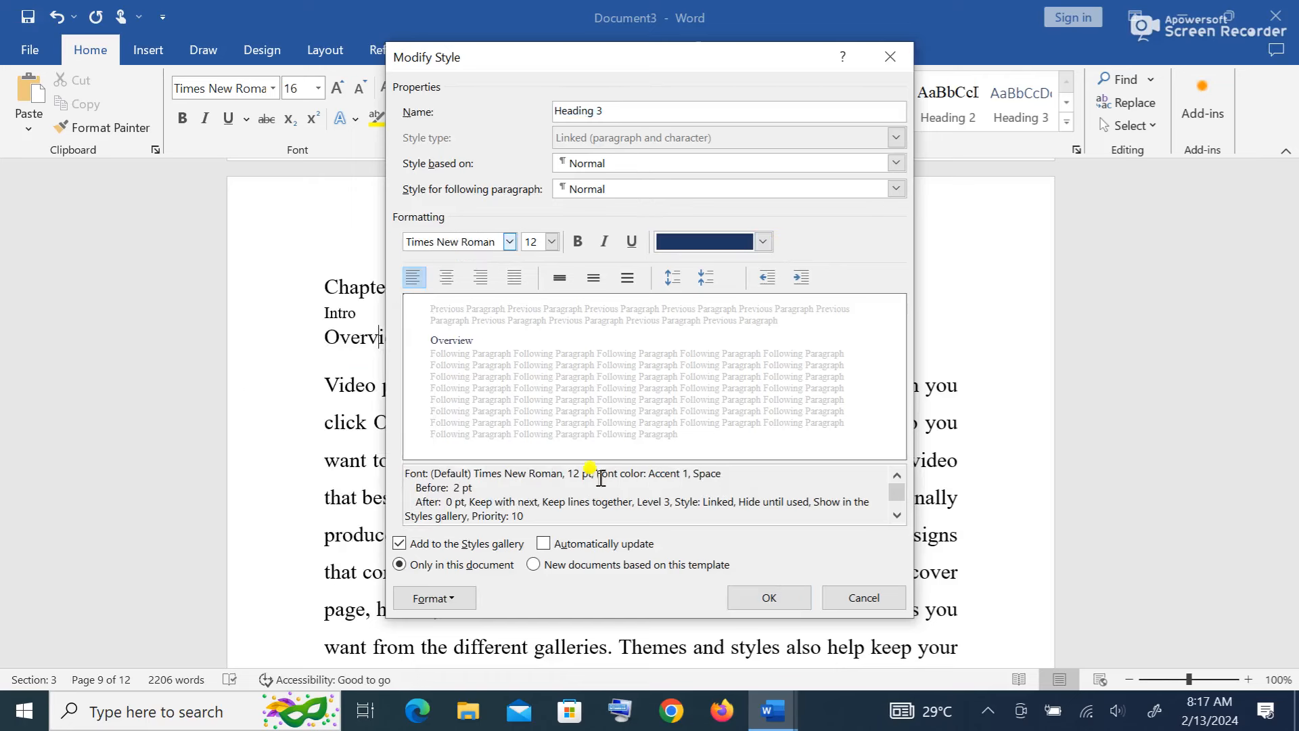
left_click(756, 588)
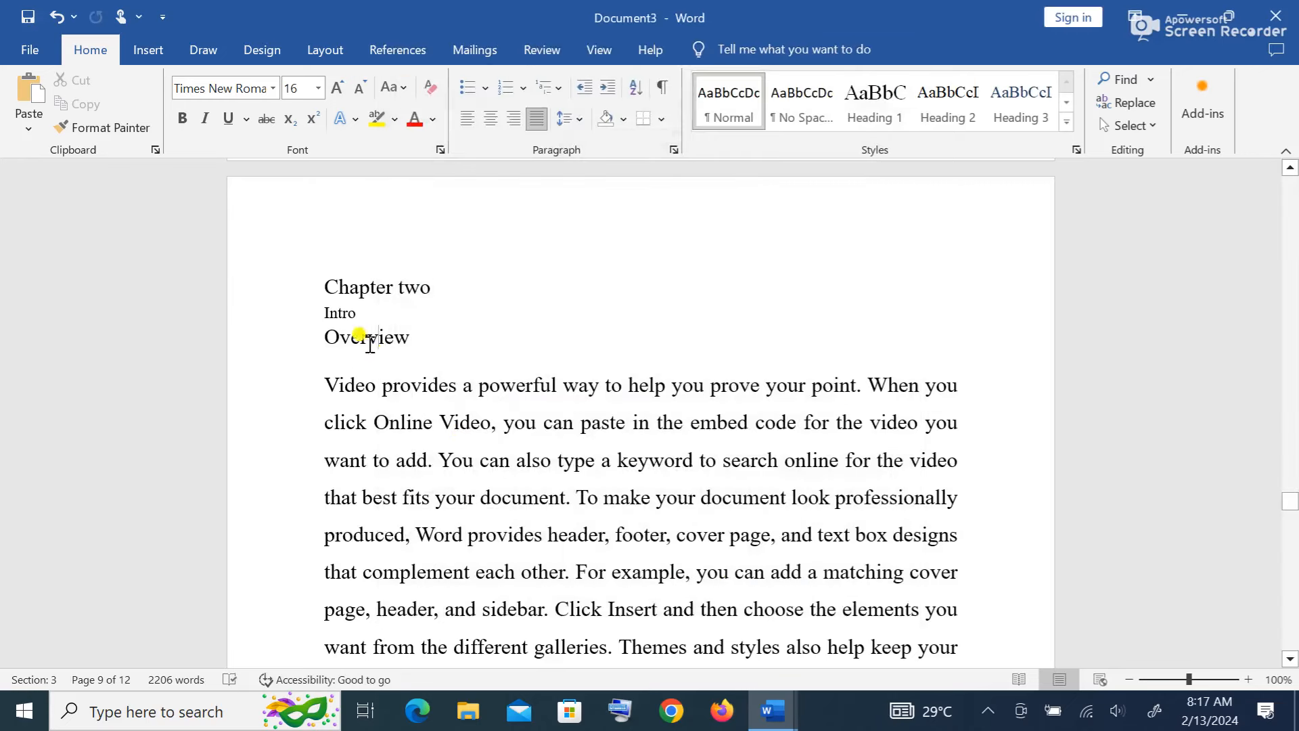
left_click(1008, 111)
- Delete the typed "Table of content" title from the page following the cover
scroll(764, 348, "down", 15)
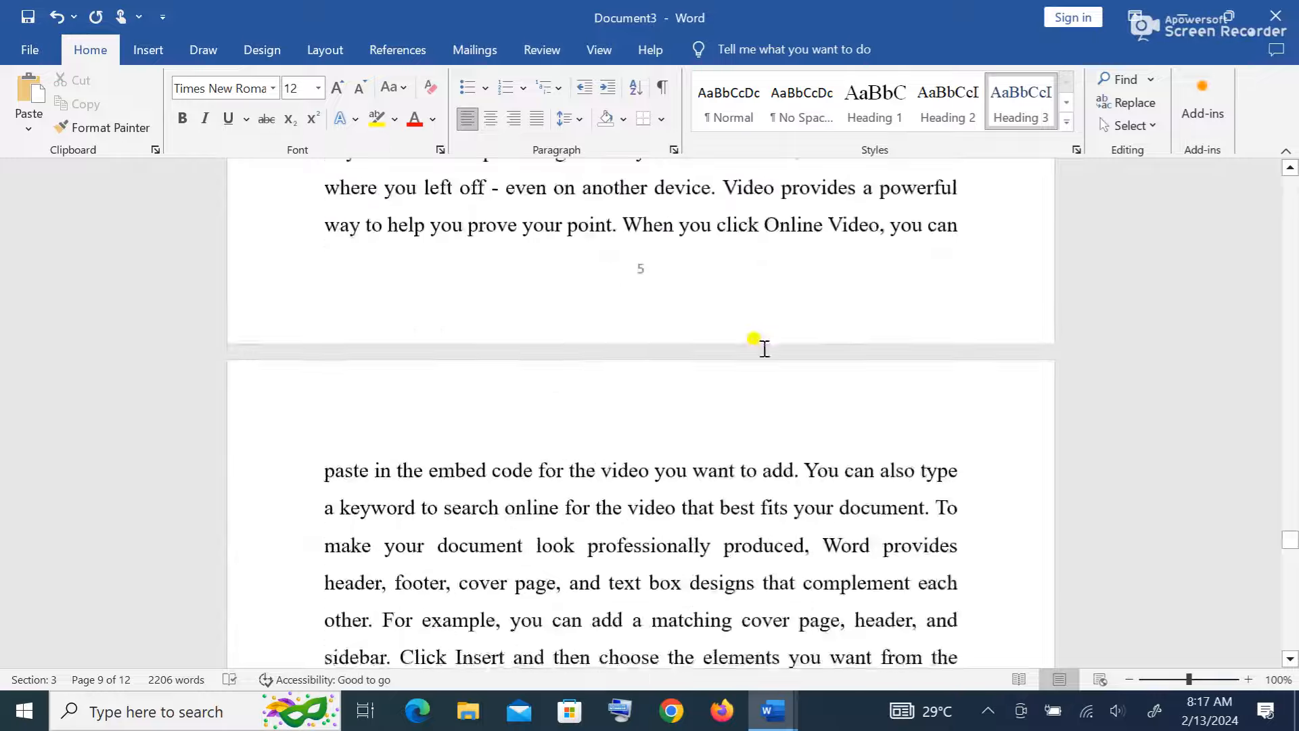
scroll(765, 349, "down", 15)
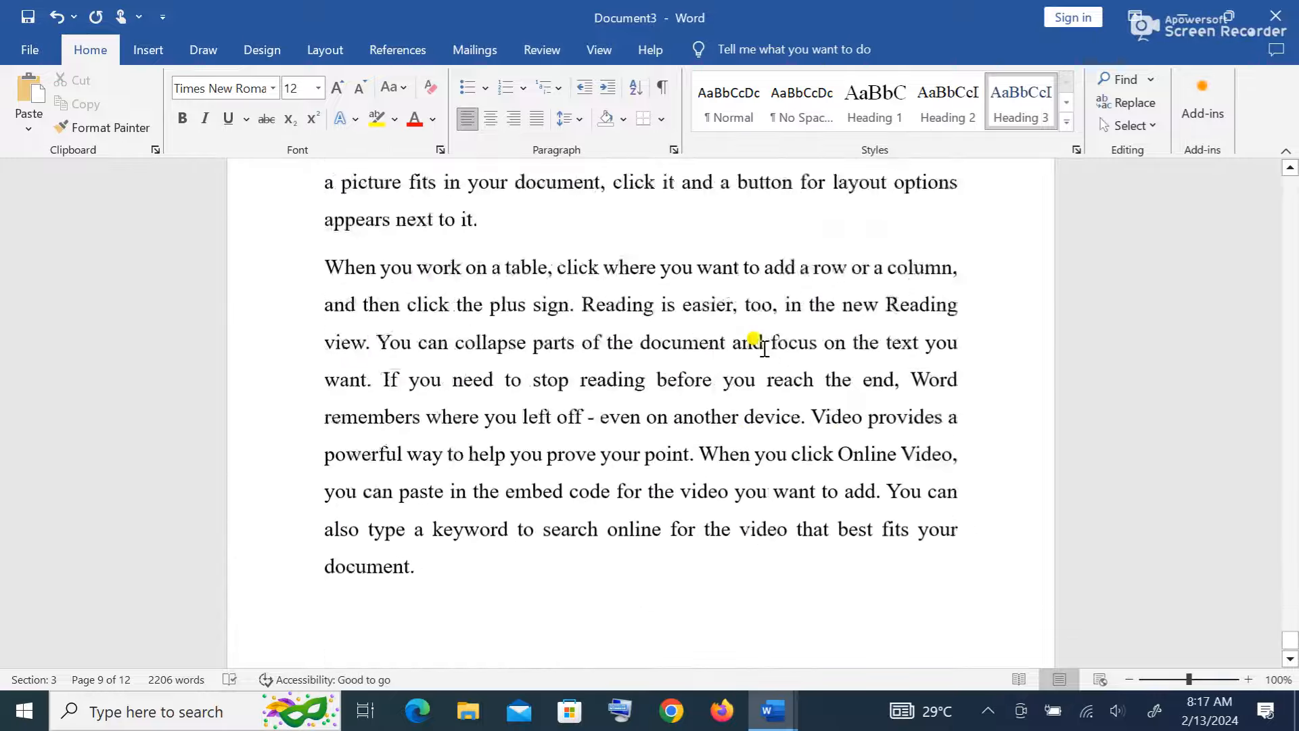
scroll(765, 349, "up", 15)
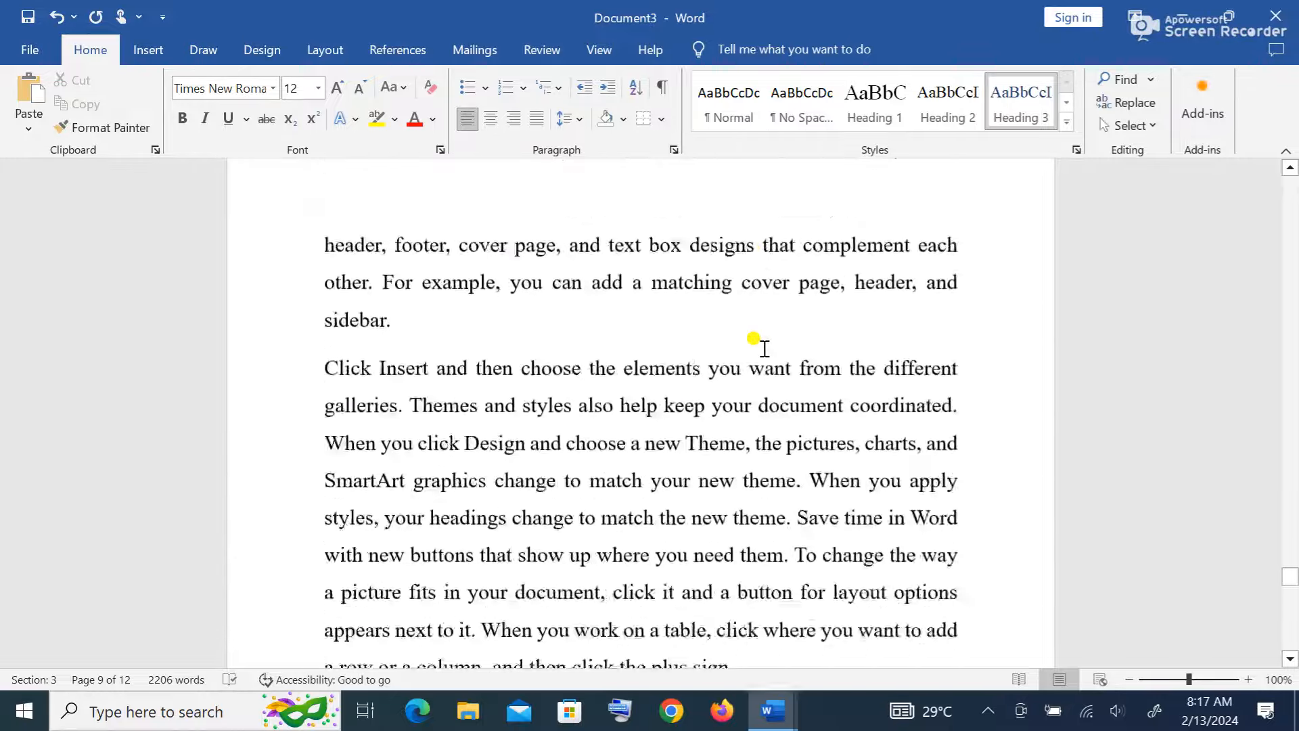
scroll(760, 351, "up", 15)
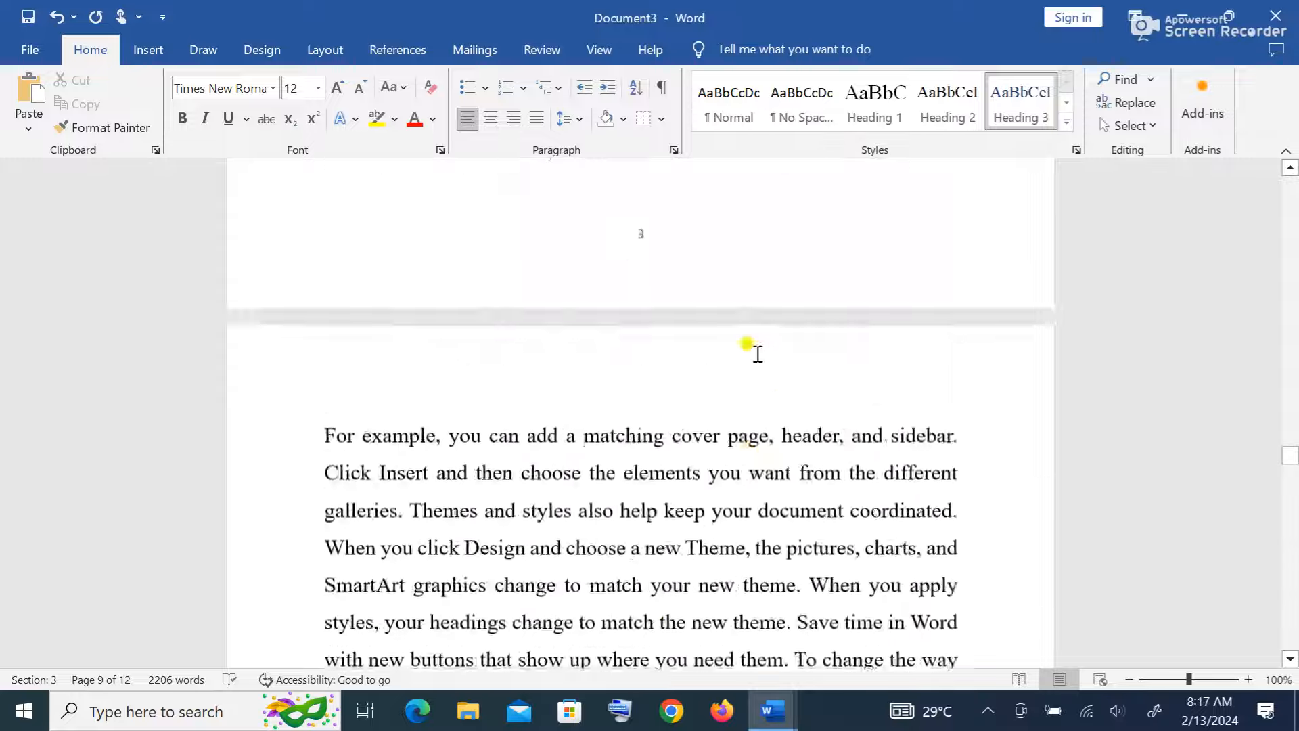
scroll(760, 352, "up", 15)
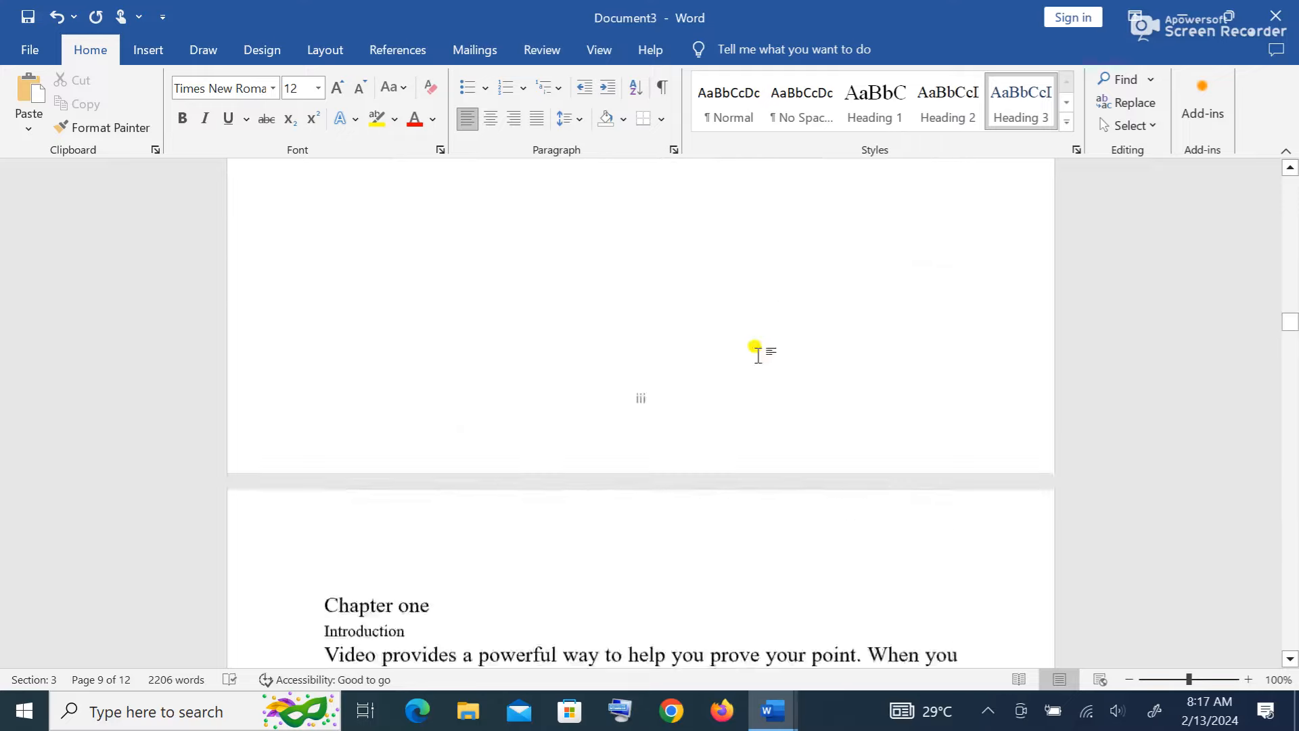
scroll(757, 352, "up", 15)
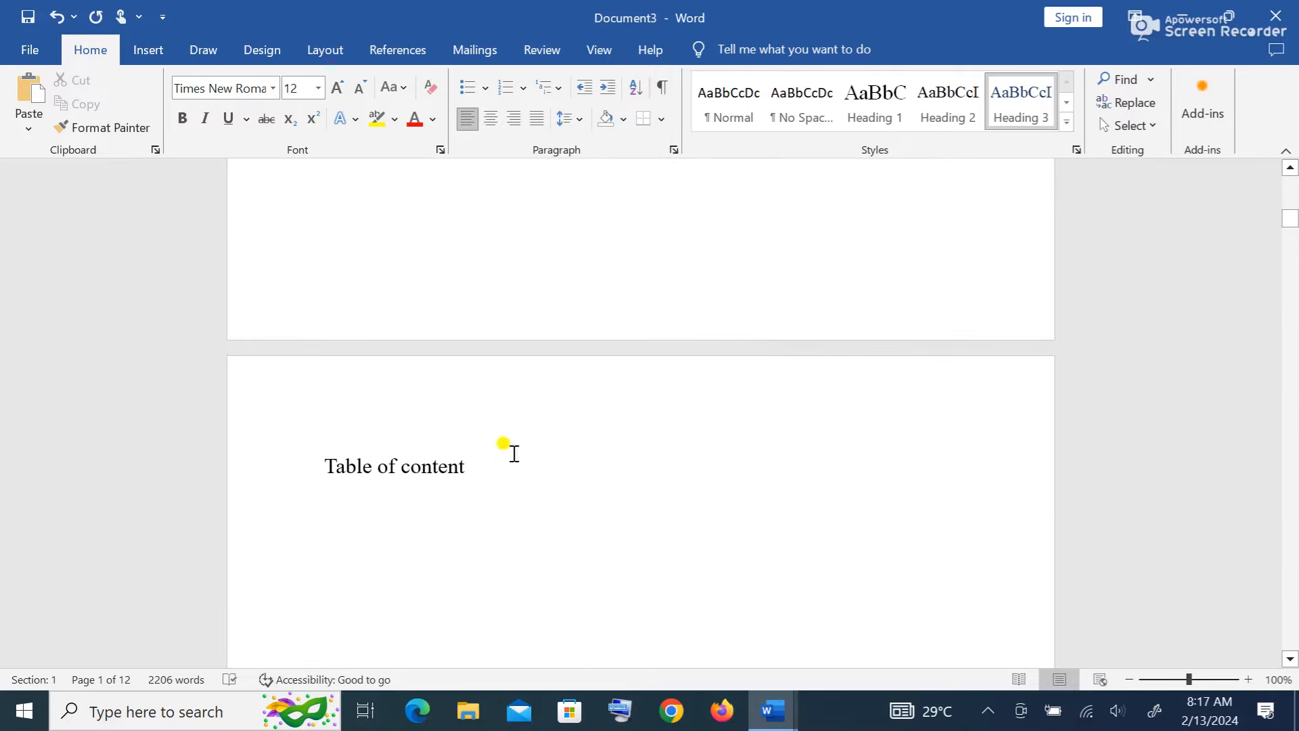
left_click(474, 465)
key("BackSpace")
key("BackSpace")
key("BackSpace")
key("BackSpace")
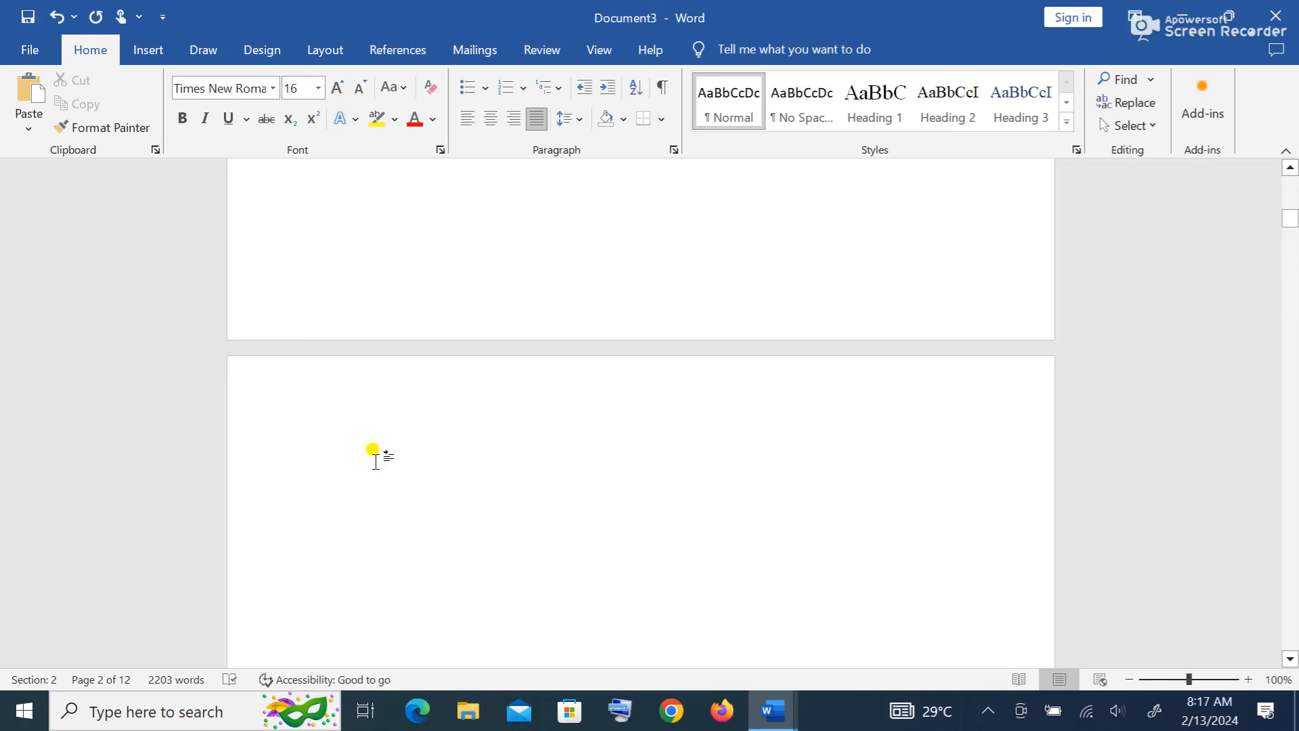
- Insert the built-in Automatic Table 2 table of contents on the blank page after the cover
left_click(418, 53)
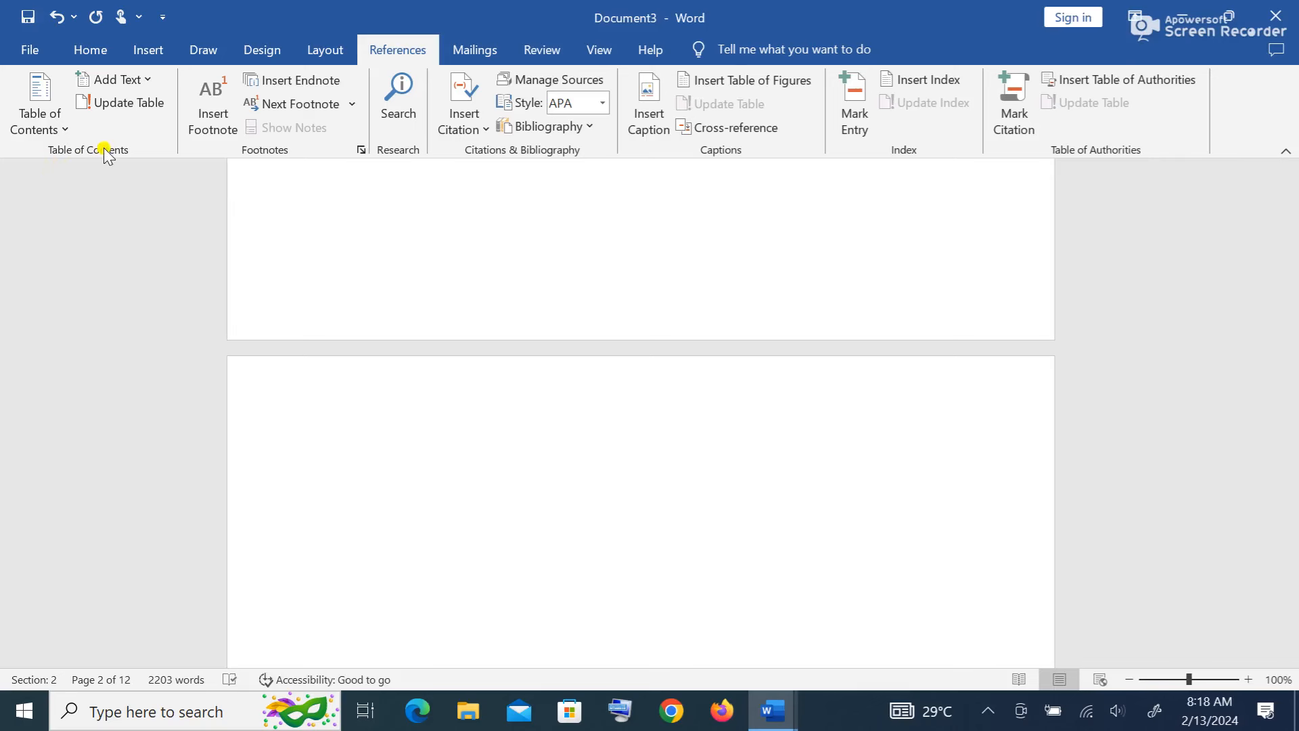
left_click(65, 124)
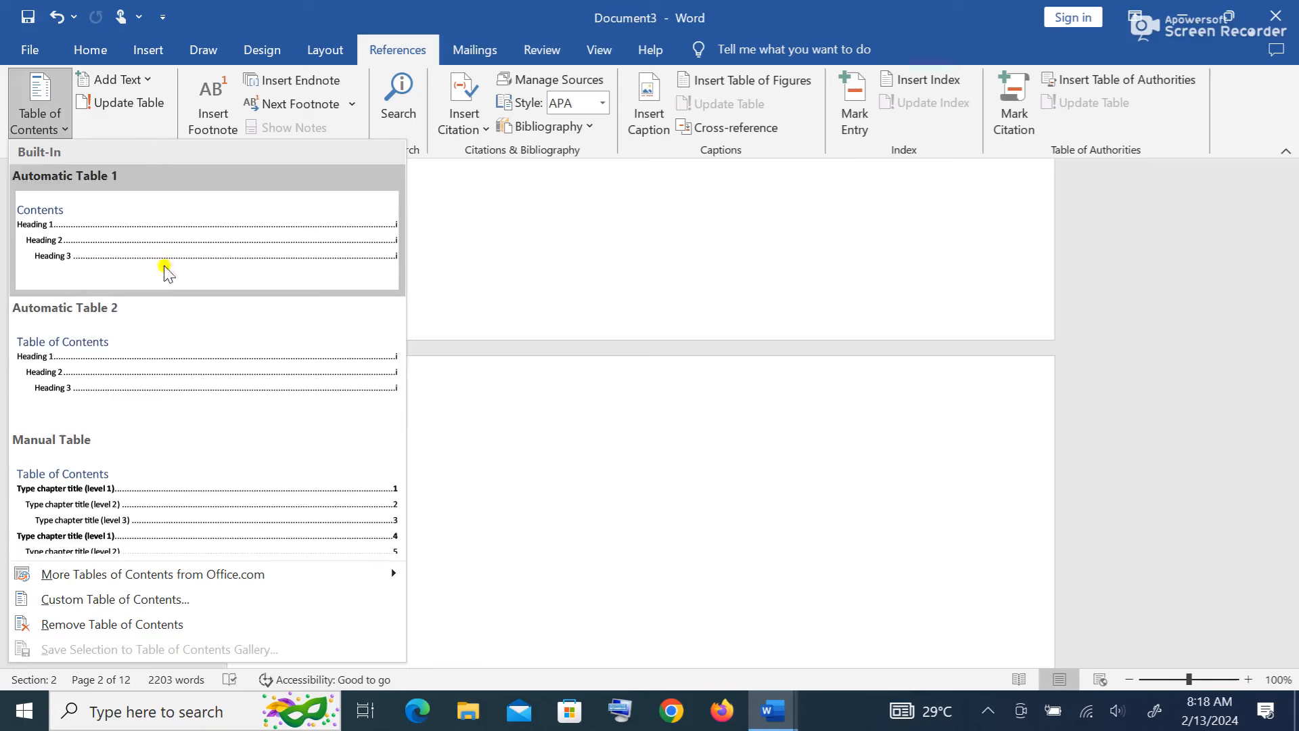
left_click(122, 357)
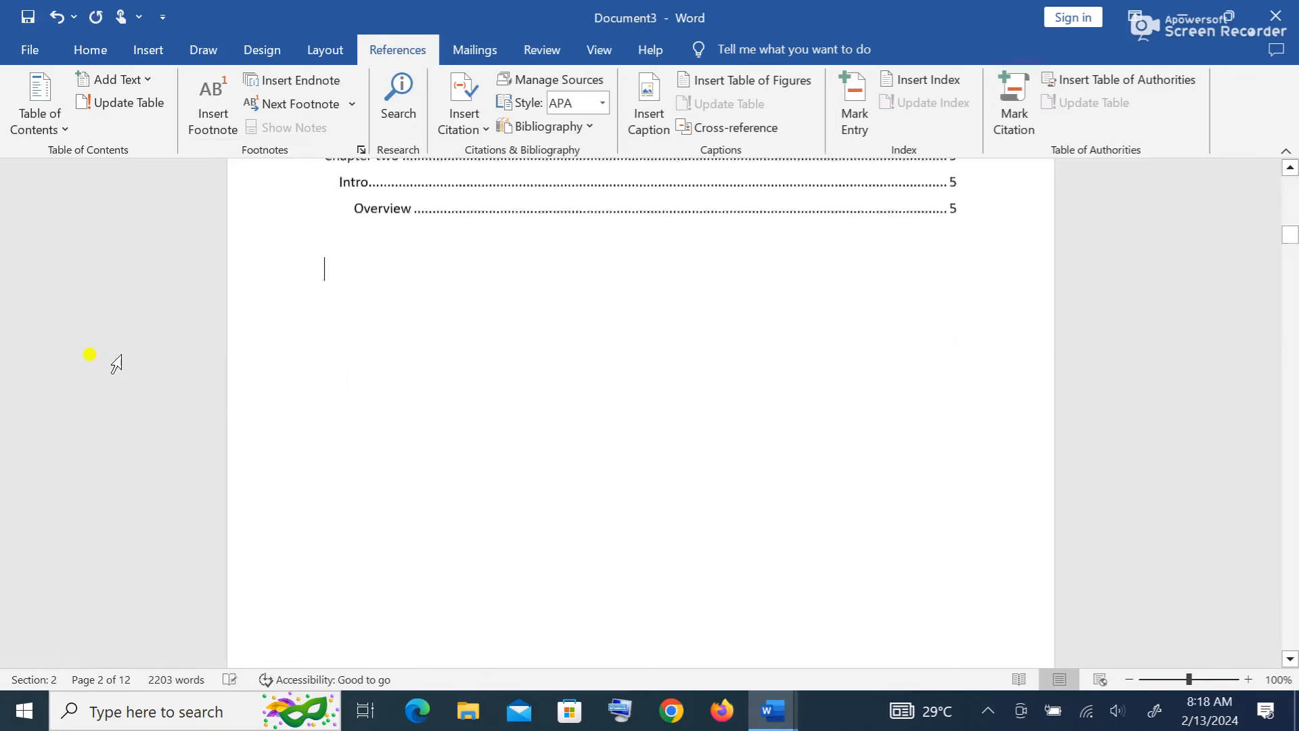
scroll(544, 445, "up", 4)
left_click(744, 524)
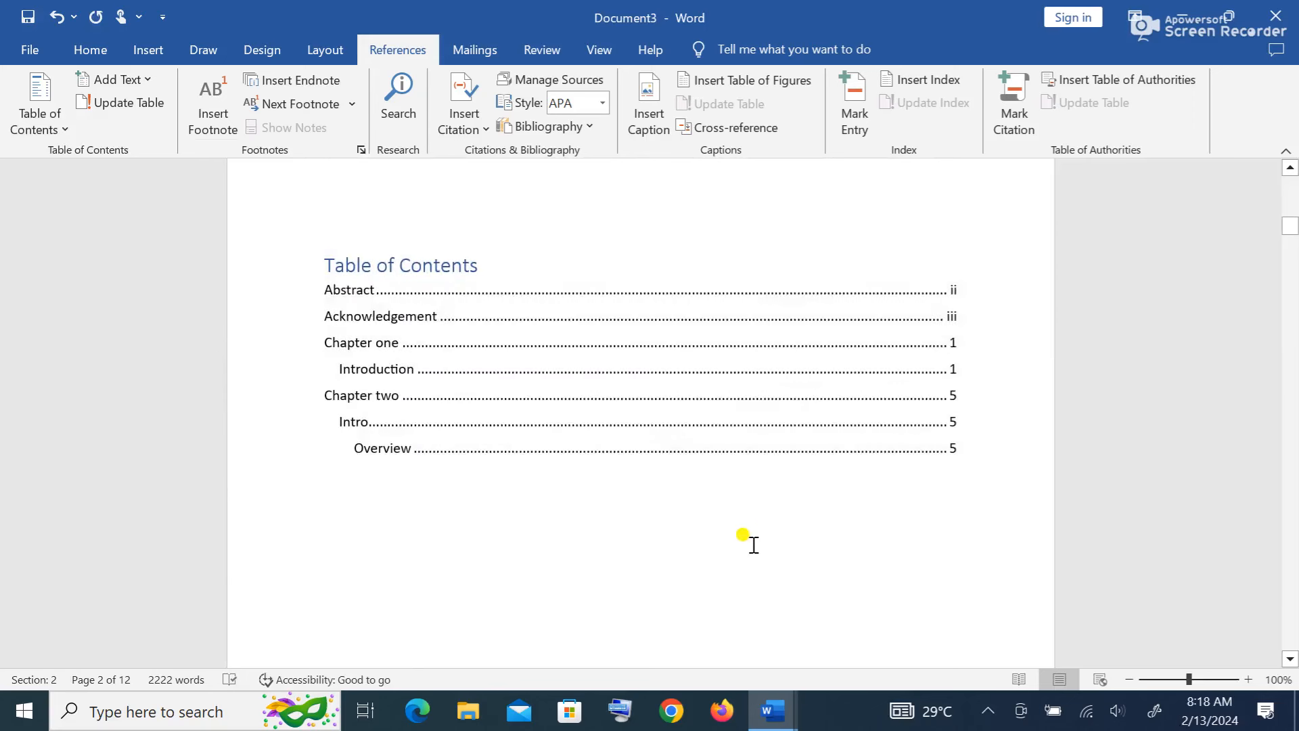
scroll(734, 541, "up", 5)
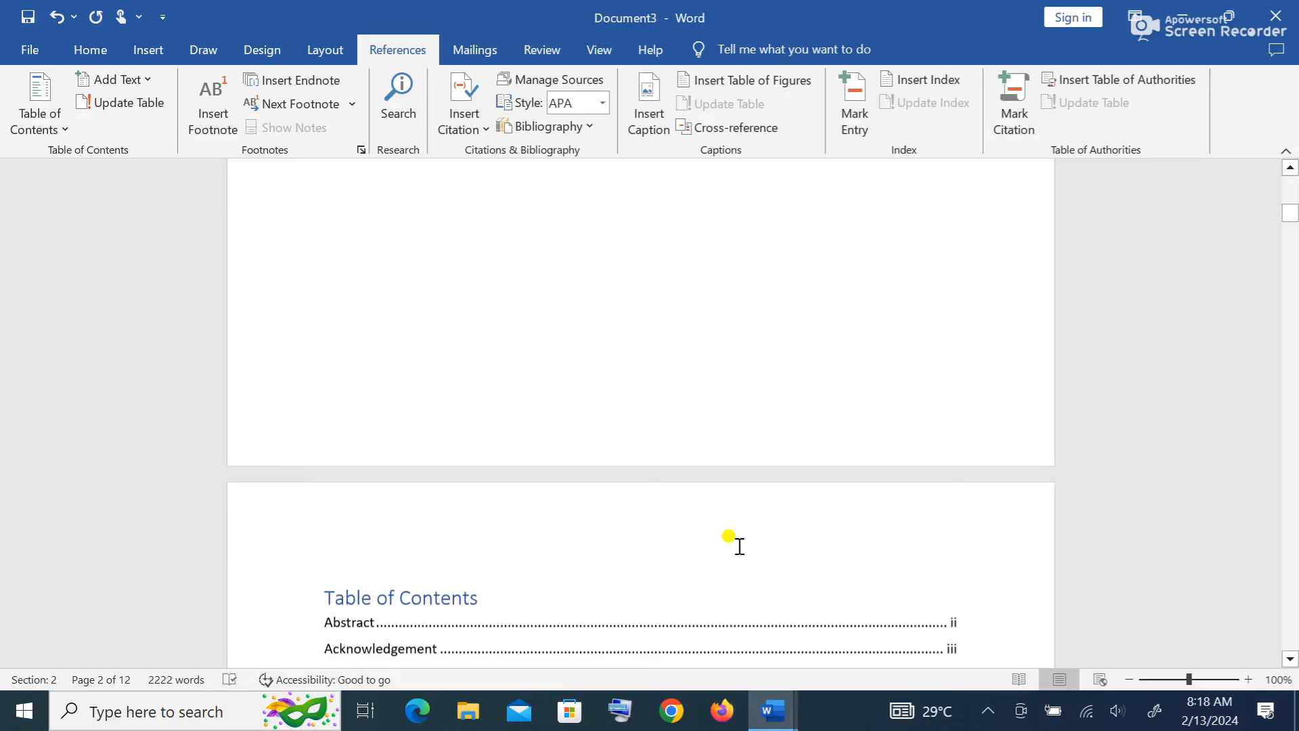
left_click(90, 49)
scroll(583, 419, "down", 6)
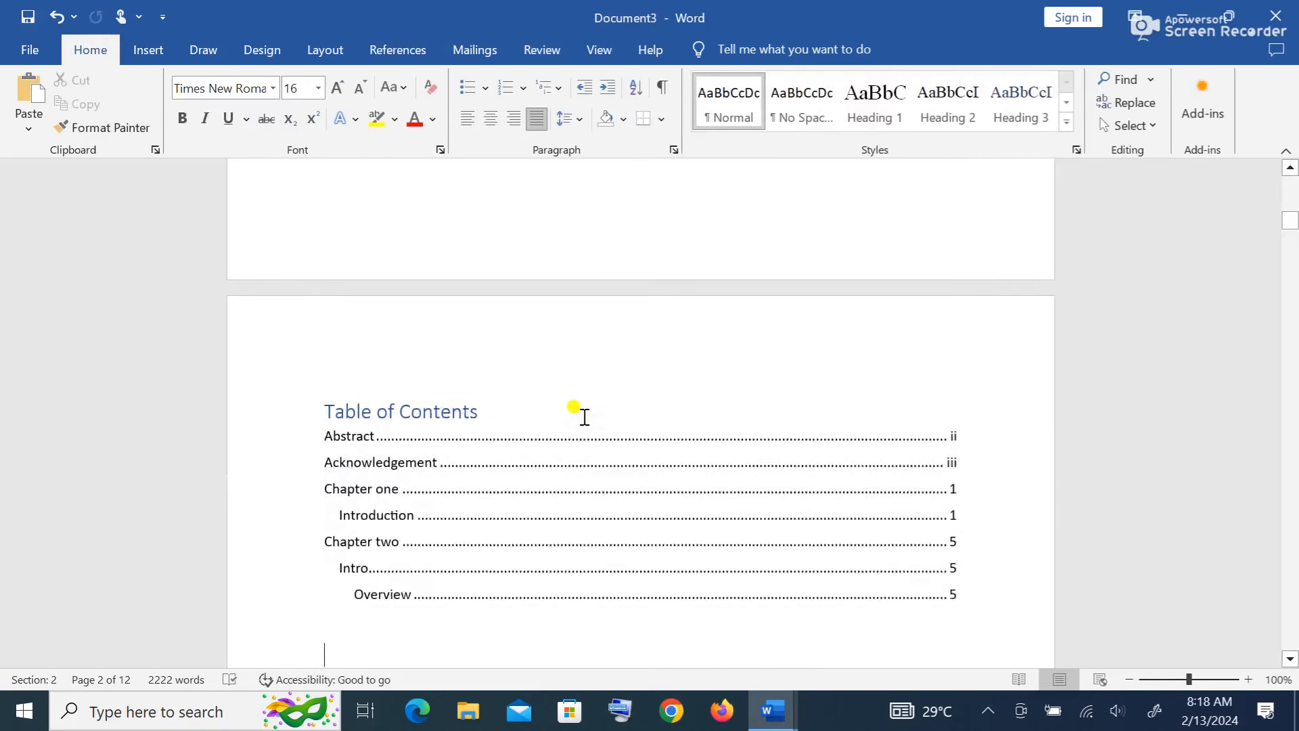
left_click(532, 357)
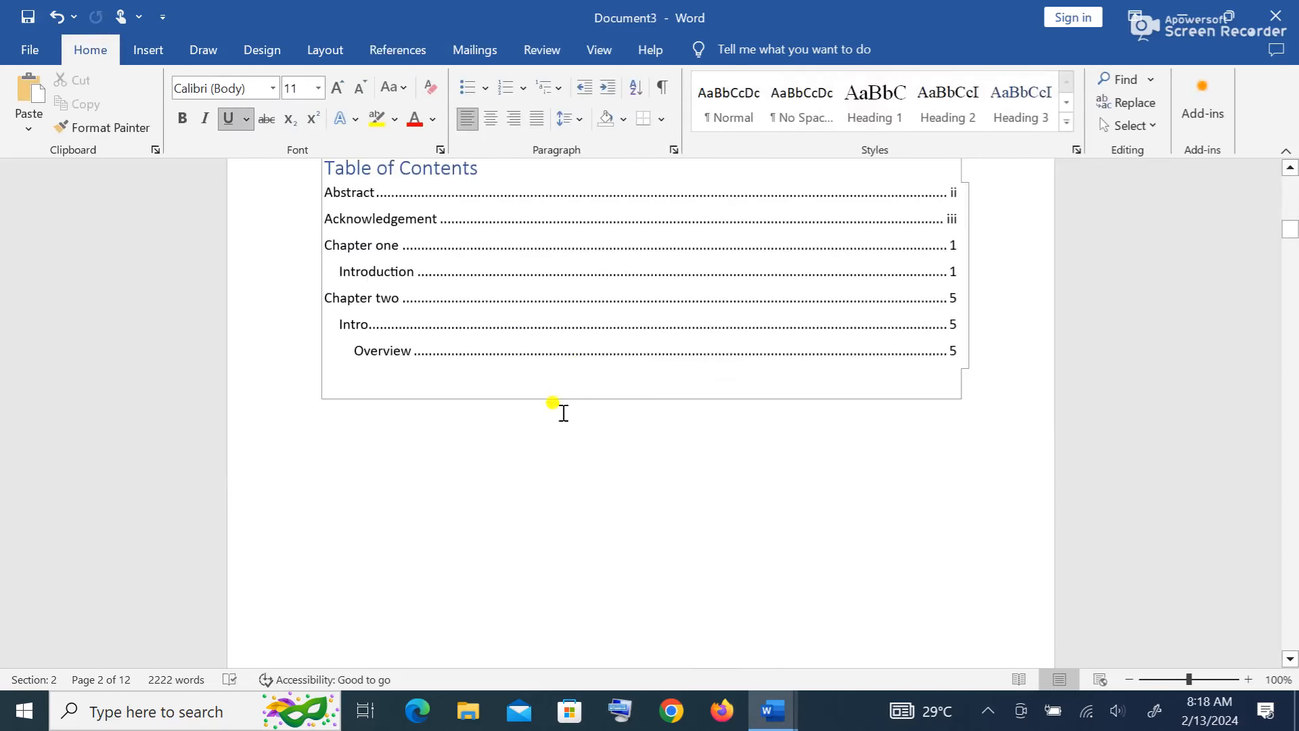
scroll(569, 393, "up", 2)
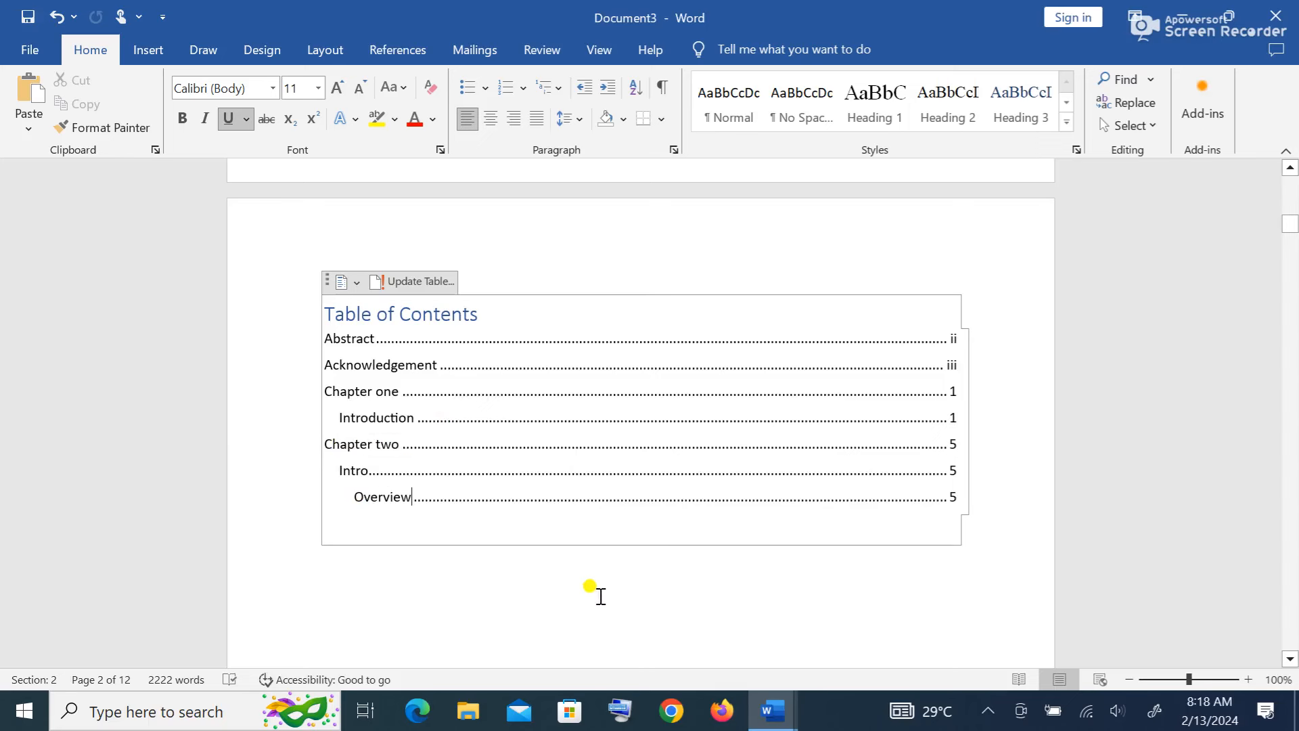
- Copy the opening body paragraphs of Chapter one, from "Video provides" through "different galleries."
scroll(600, 595, "down", 8)
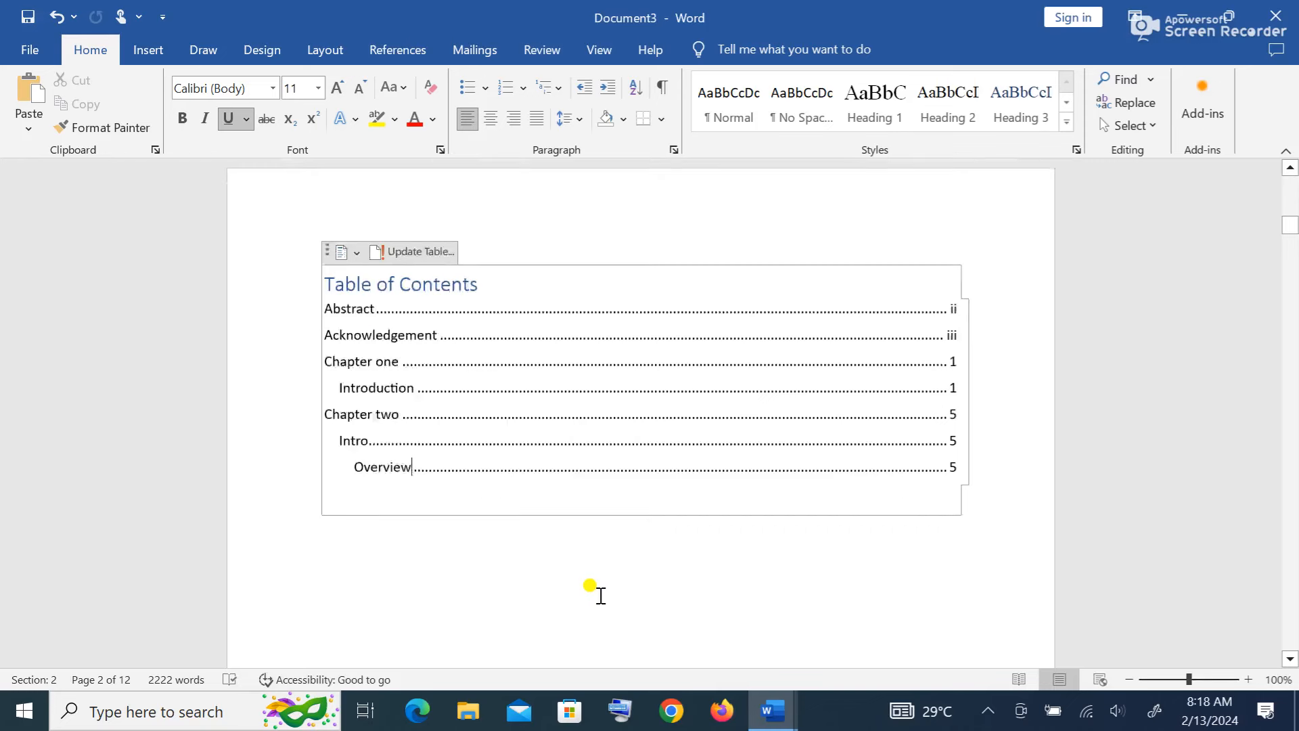
scroll(597, 533, "down", 10)
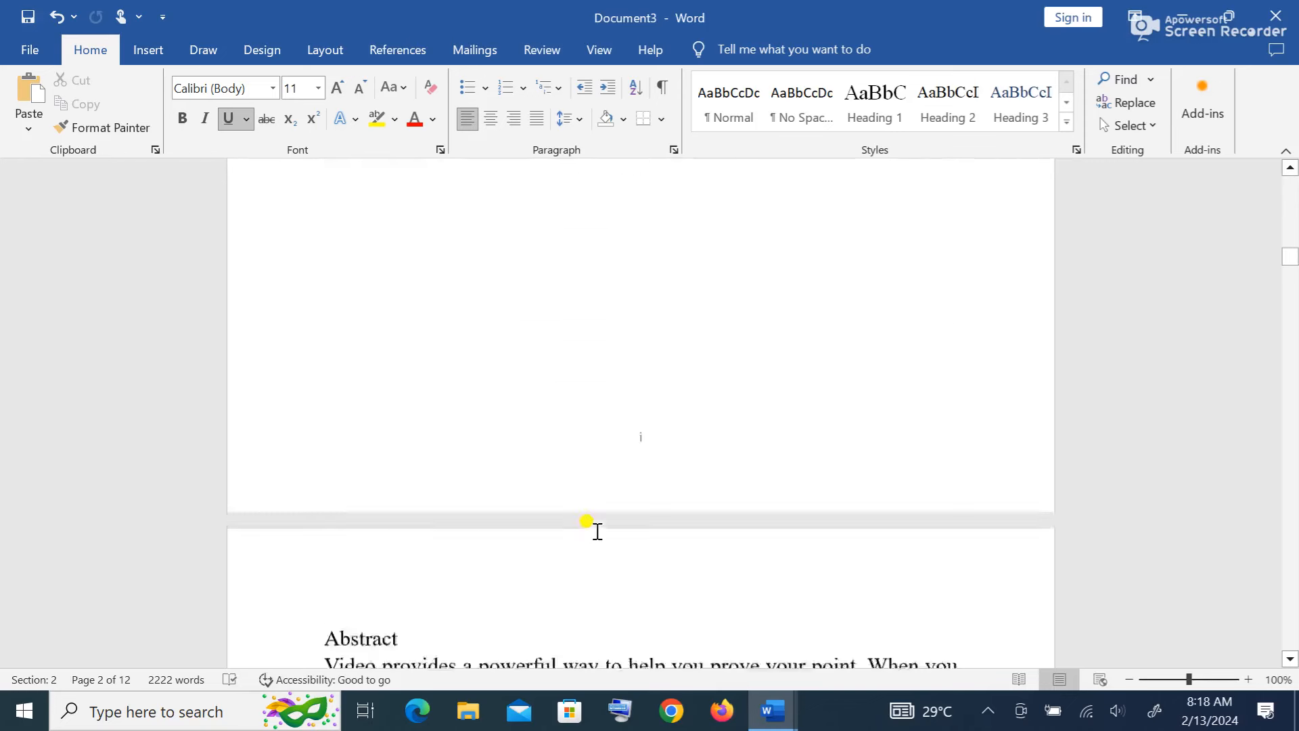
scroll(597, 536, "down", 12)
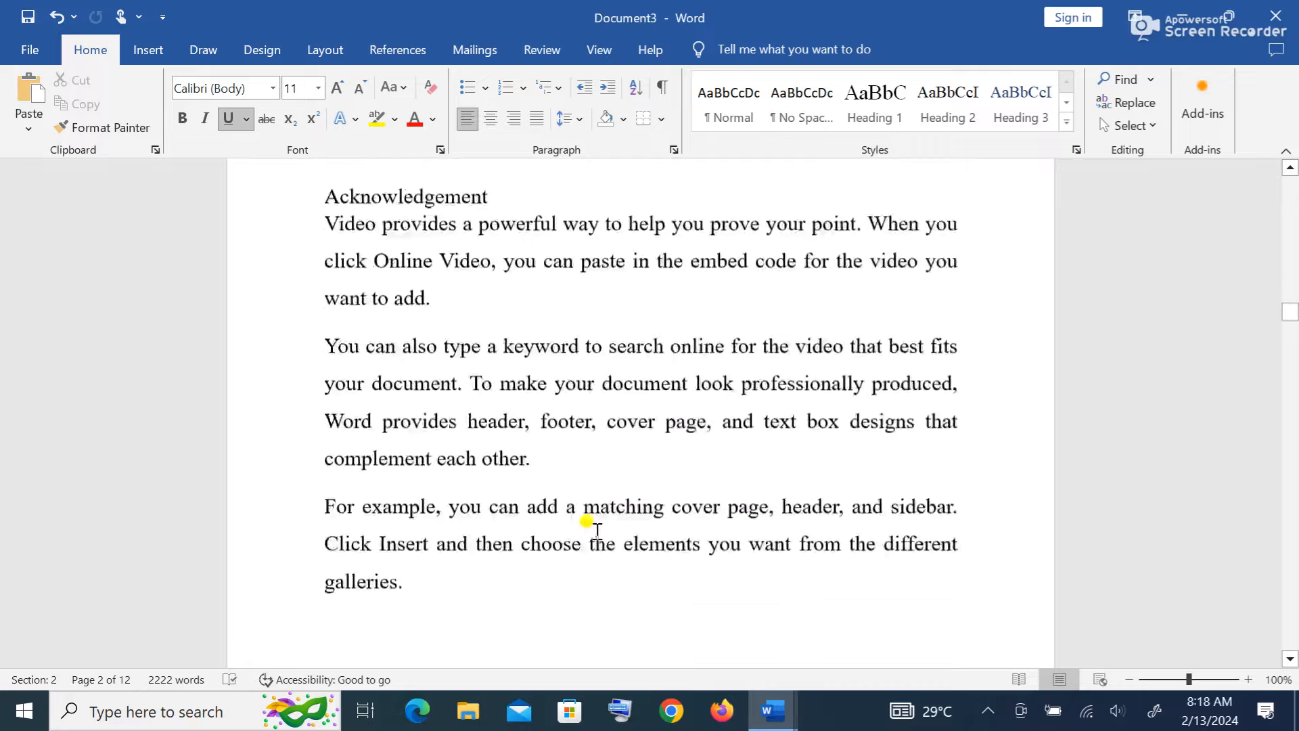
scroll(598, 531, "down", 5)
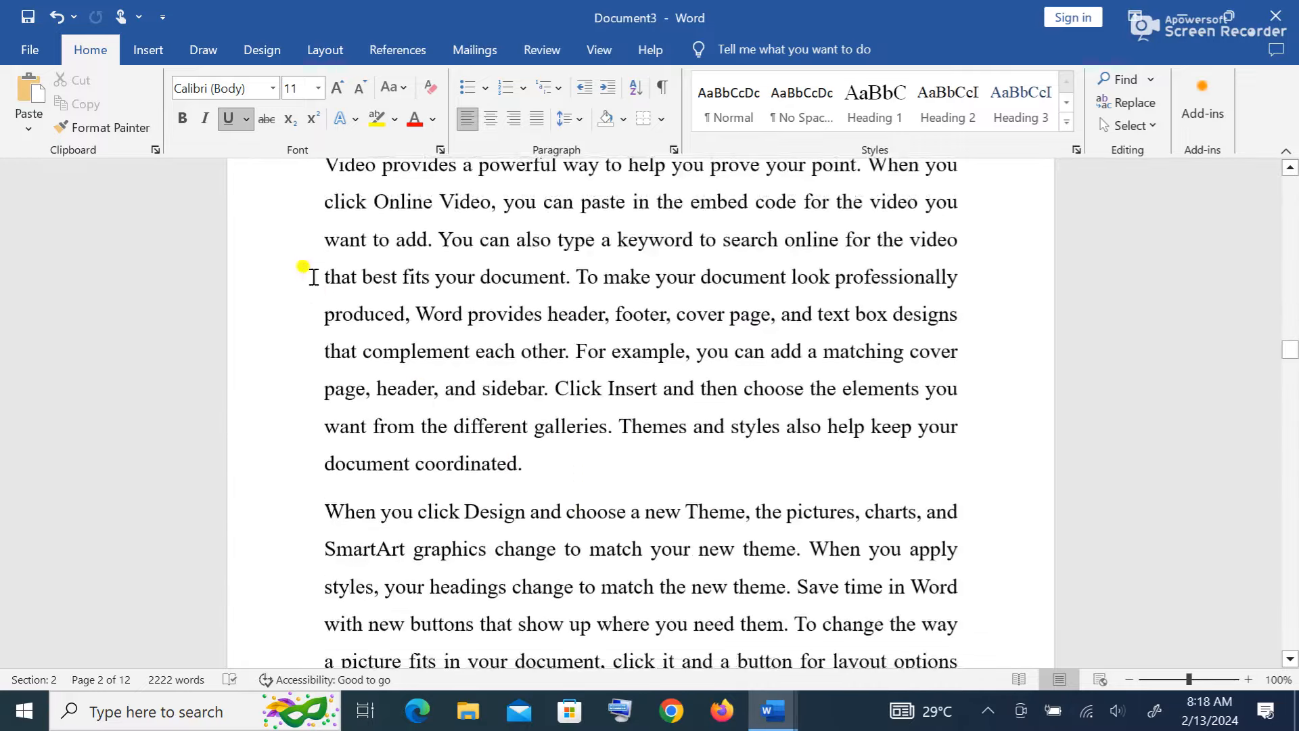
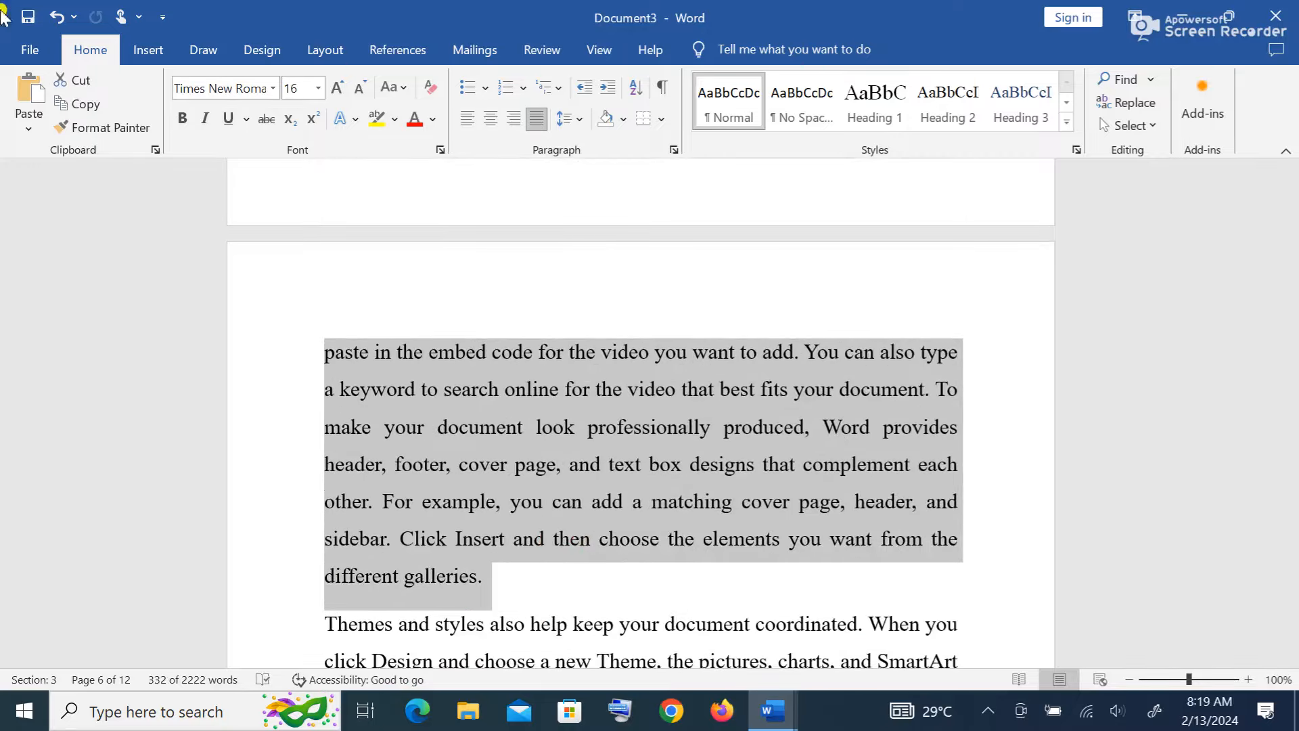
left_click(77, 103)
- Insert blank lines after the document's last paragraph to start a new page
scroll(646, 417, "down", 3)
scroll(646, 418, "down", 20)
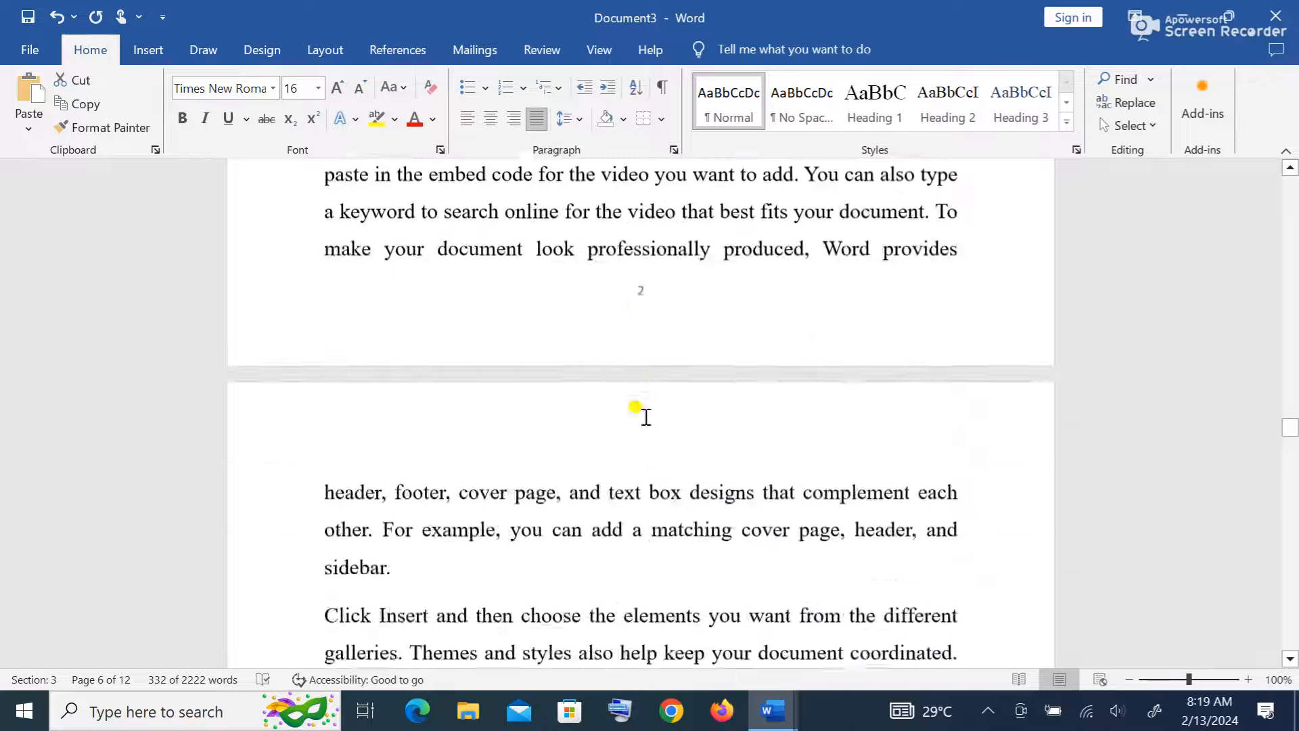
scroll(646, 417, "down", 20)
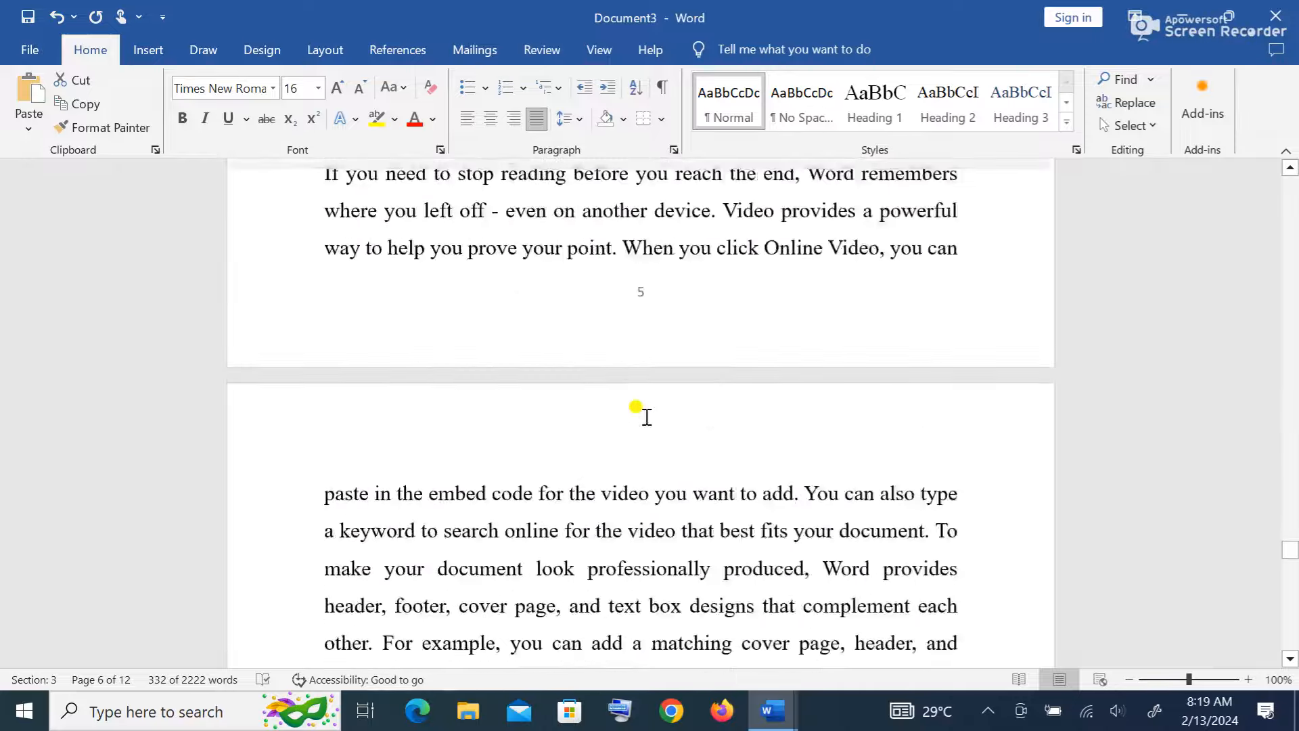
scroll(646, 418, "down", 5)
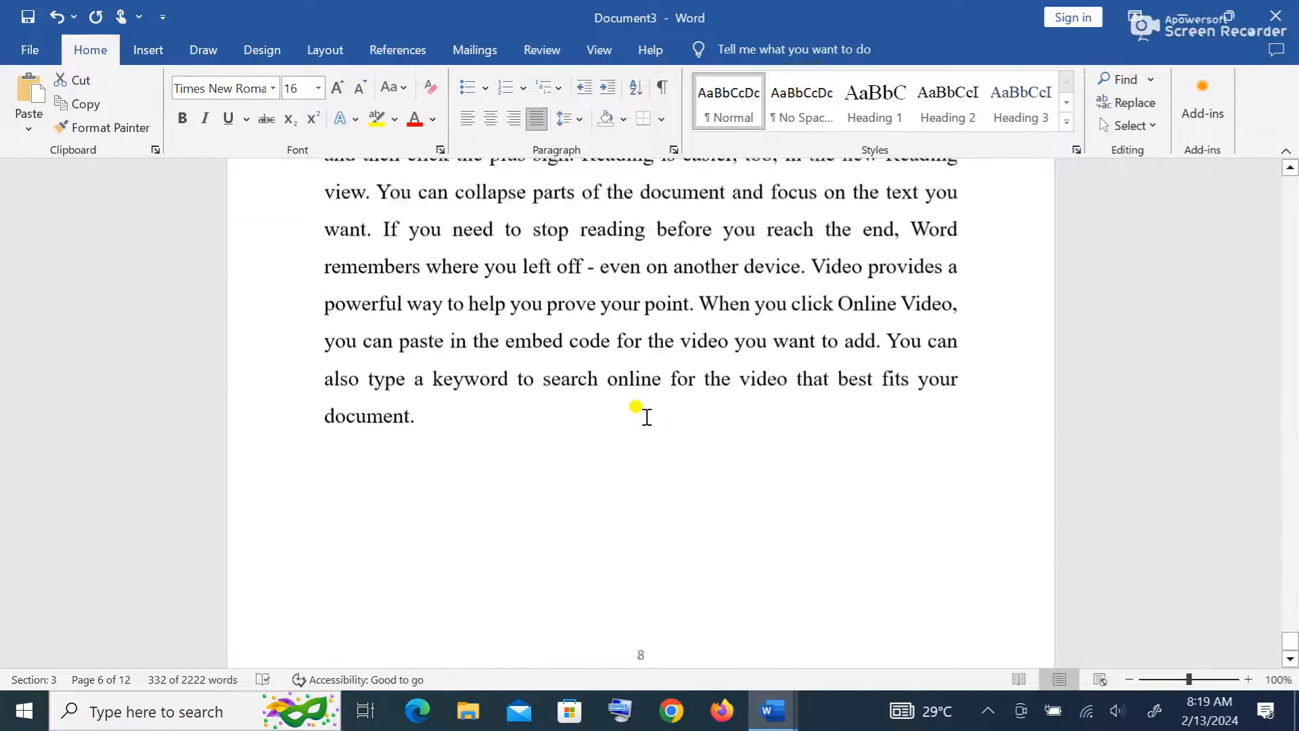
left_click(477, 428)
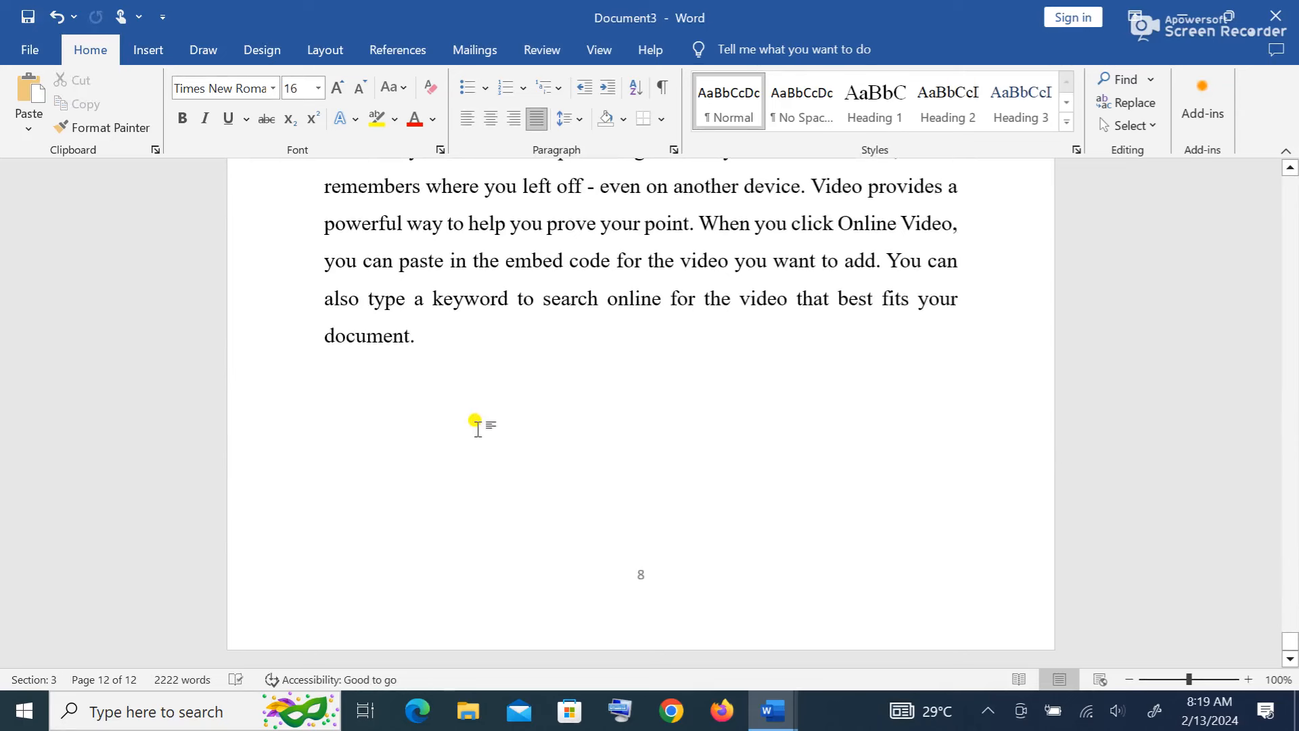
key("Return")
key("Return")
key("Return")
key("Return")
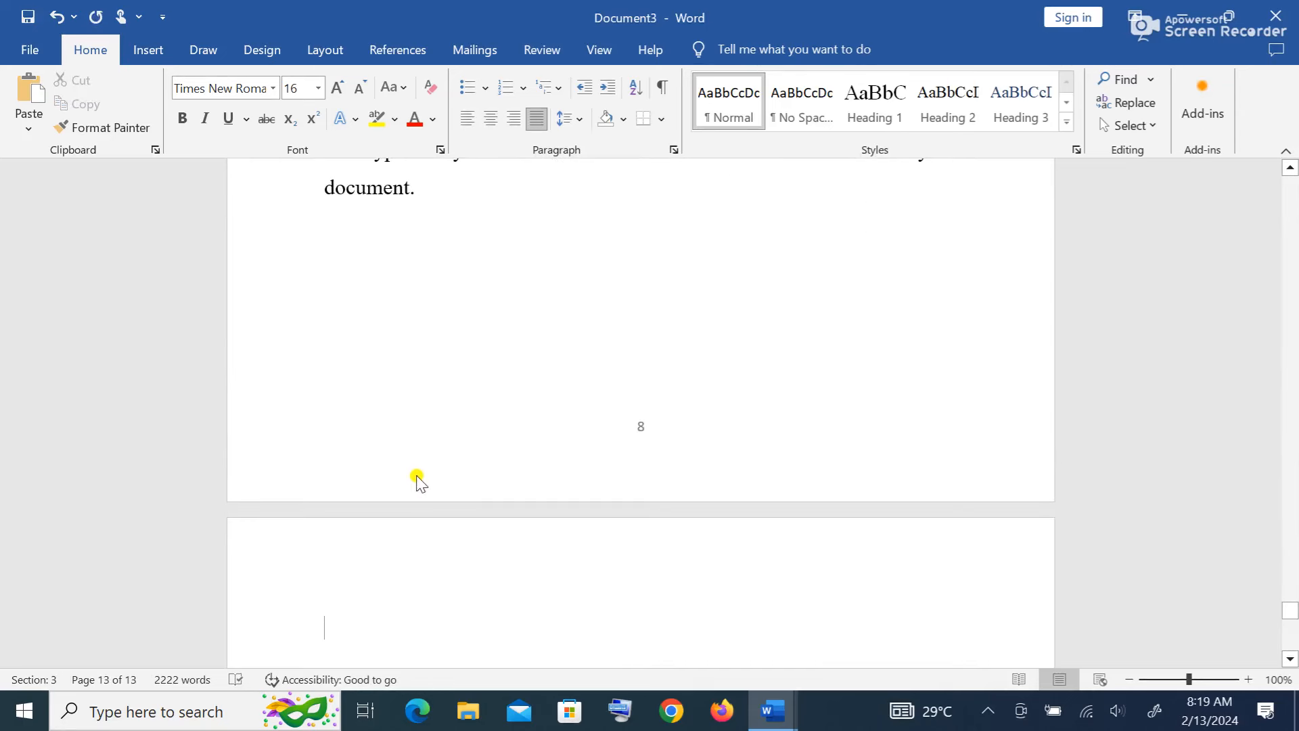
- Enter the lines Chapter three, Intro and Methodology on the new page and paste the copied body text below them
type("b")
key("BackSpace")
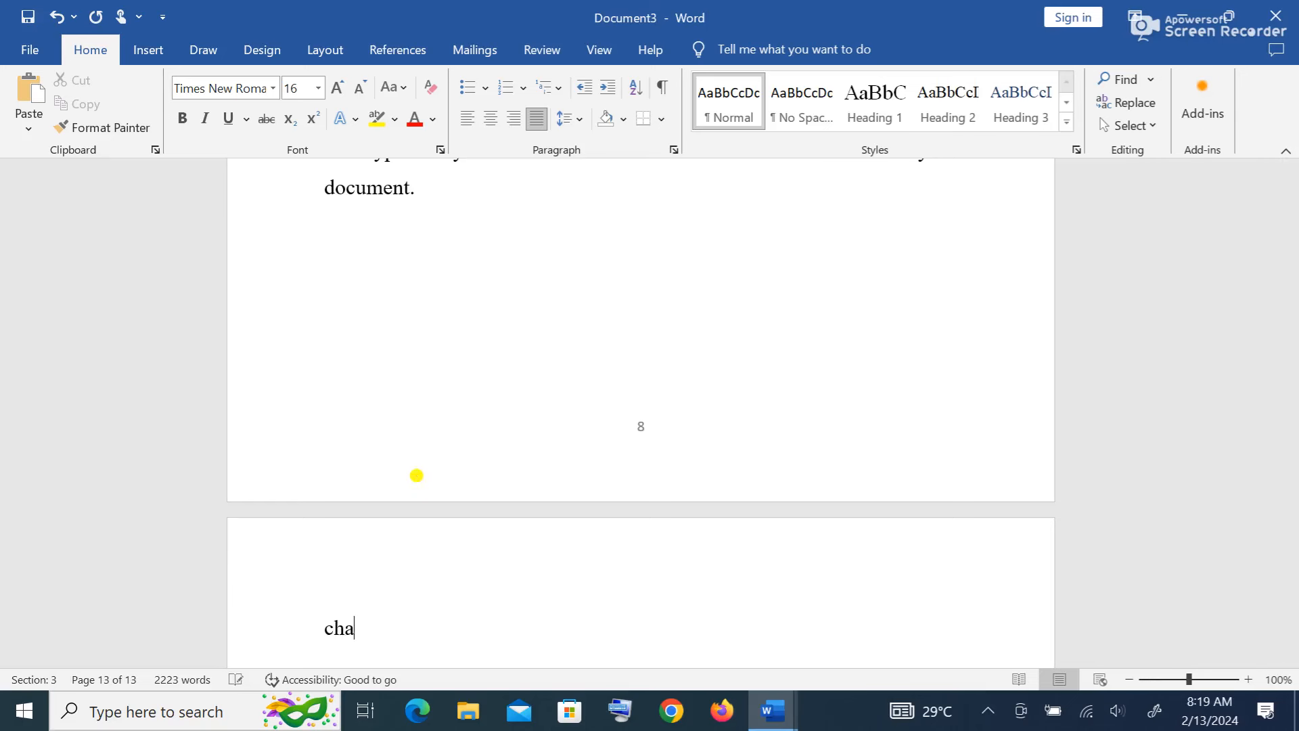
type("chapter three")
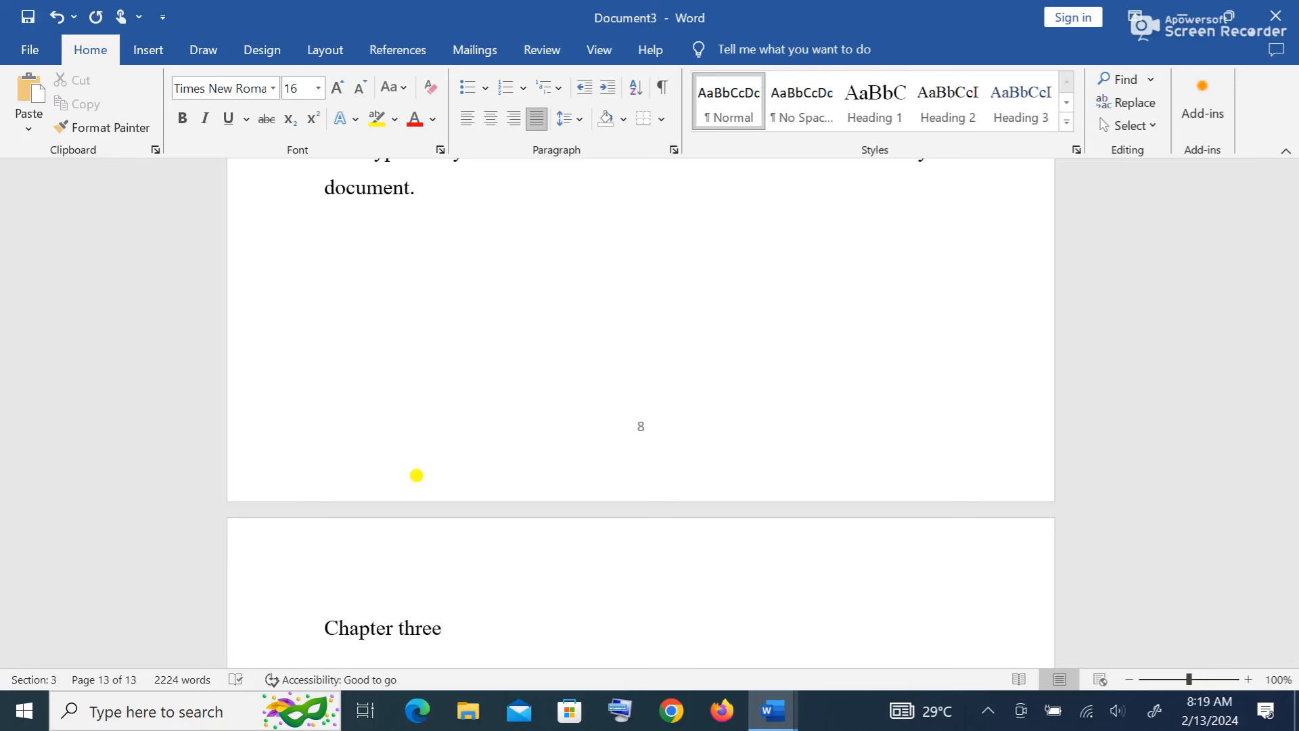
key("Return")
type("in")
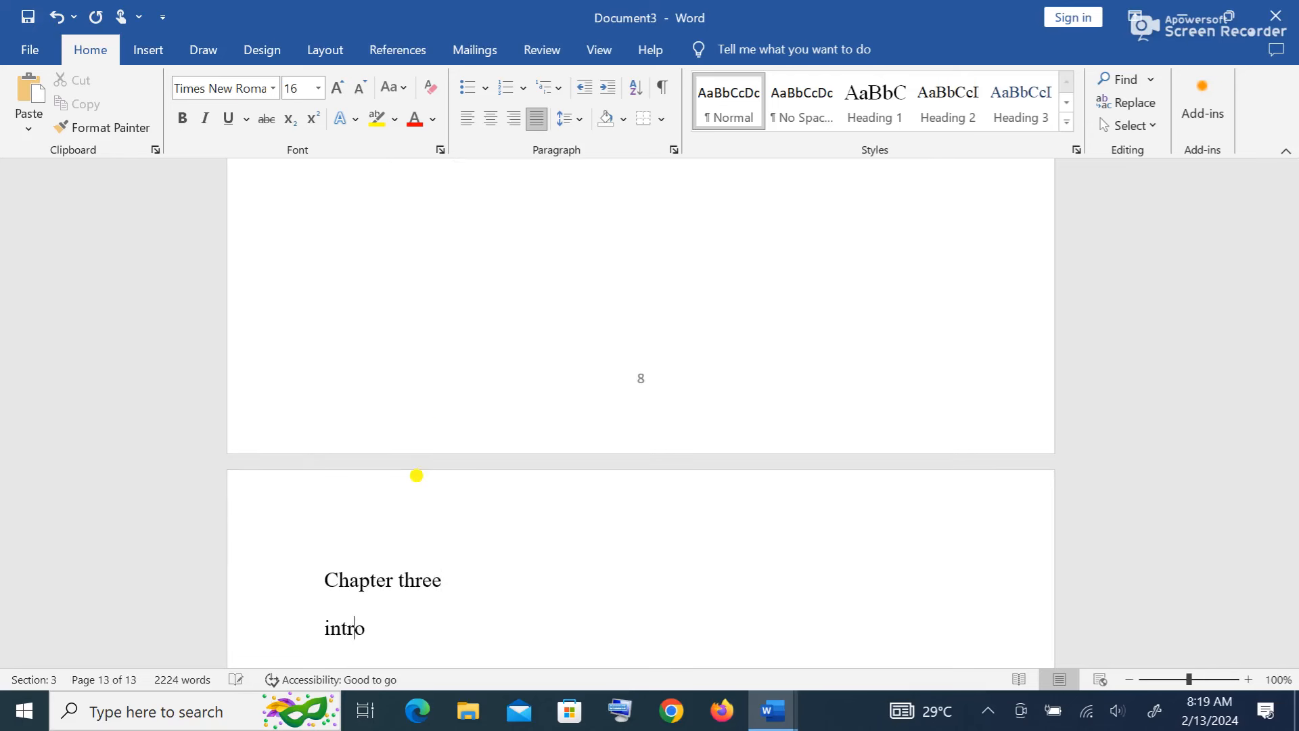
type("tro")
key("Return")
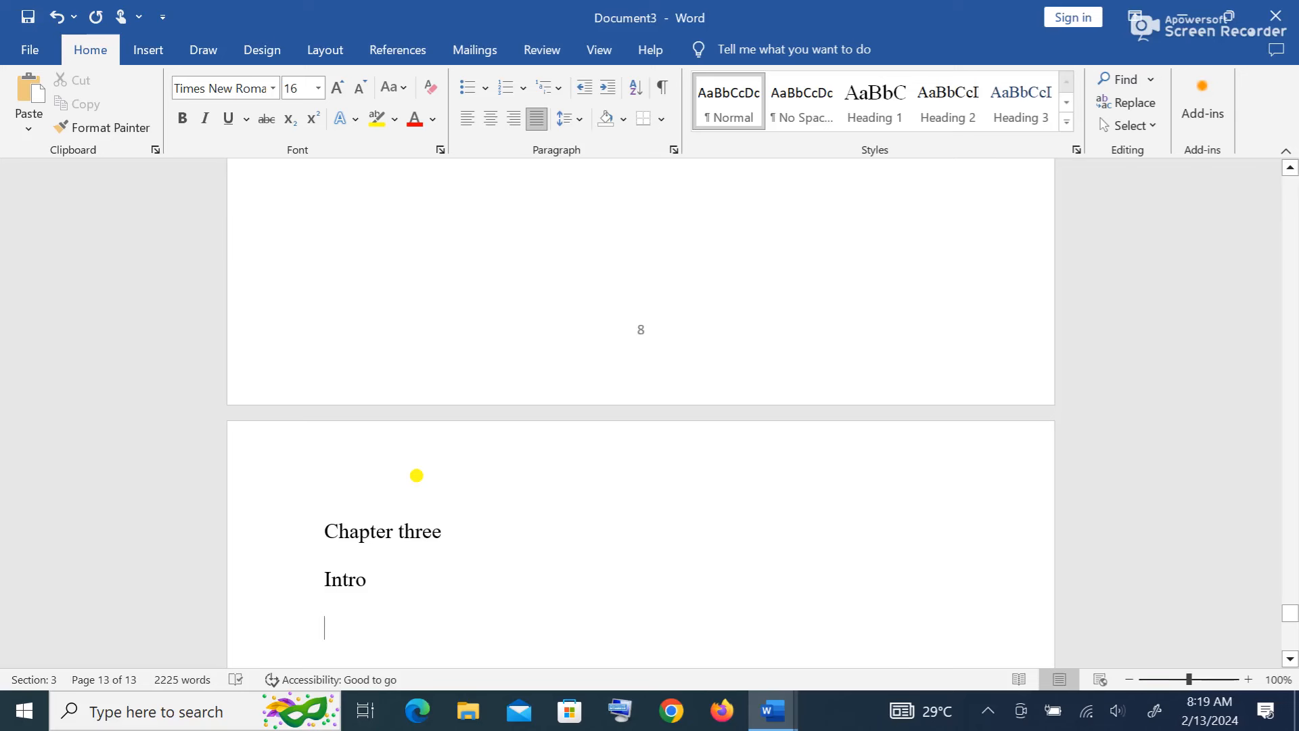
type("methodology")
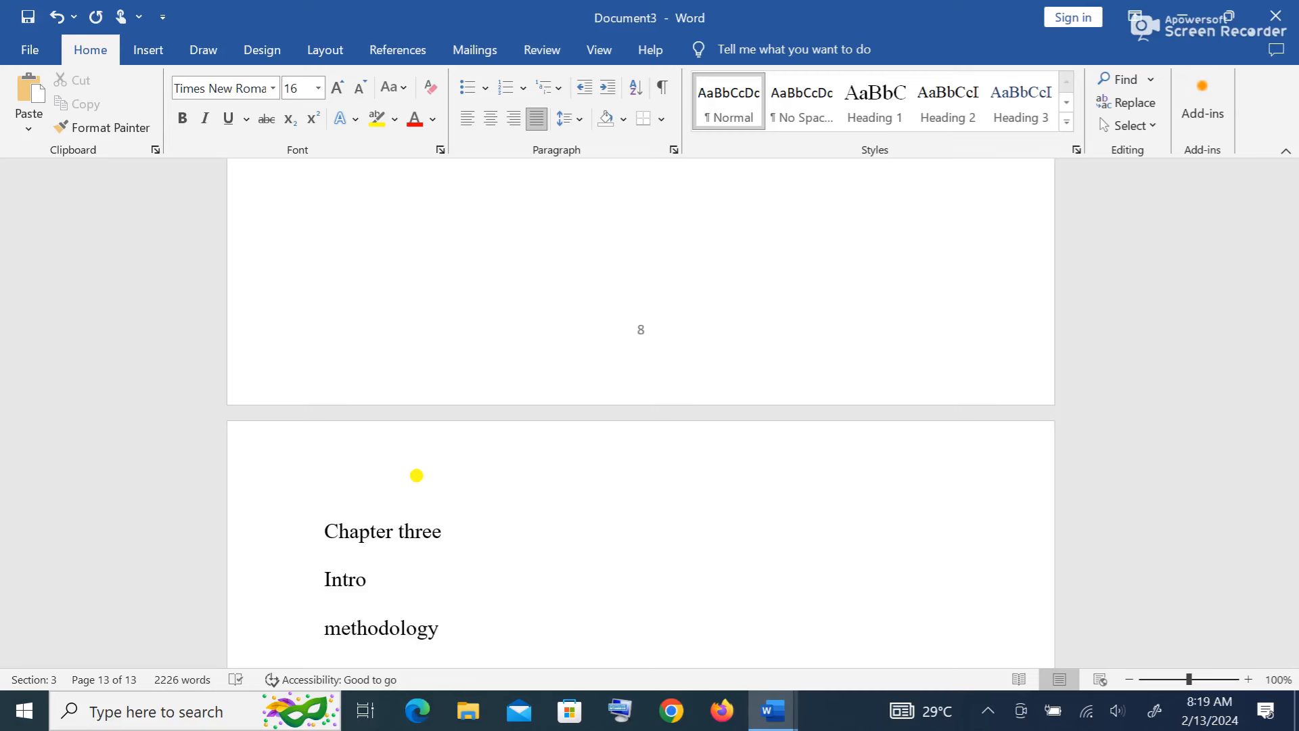
key("Return")
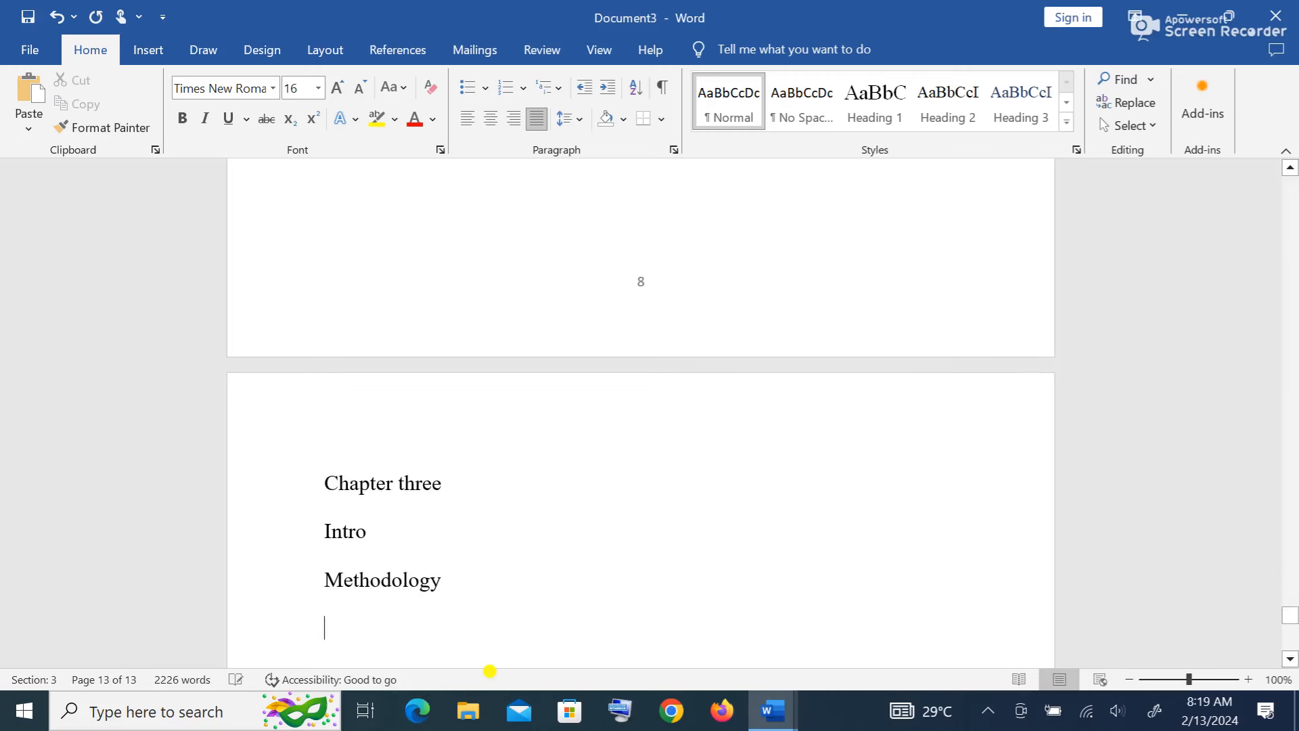
key("ctrl+v")
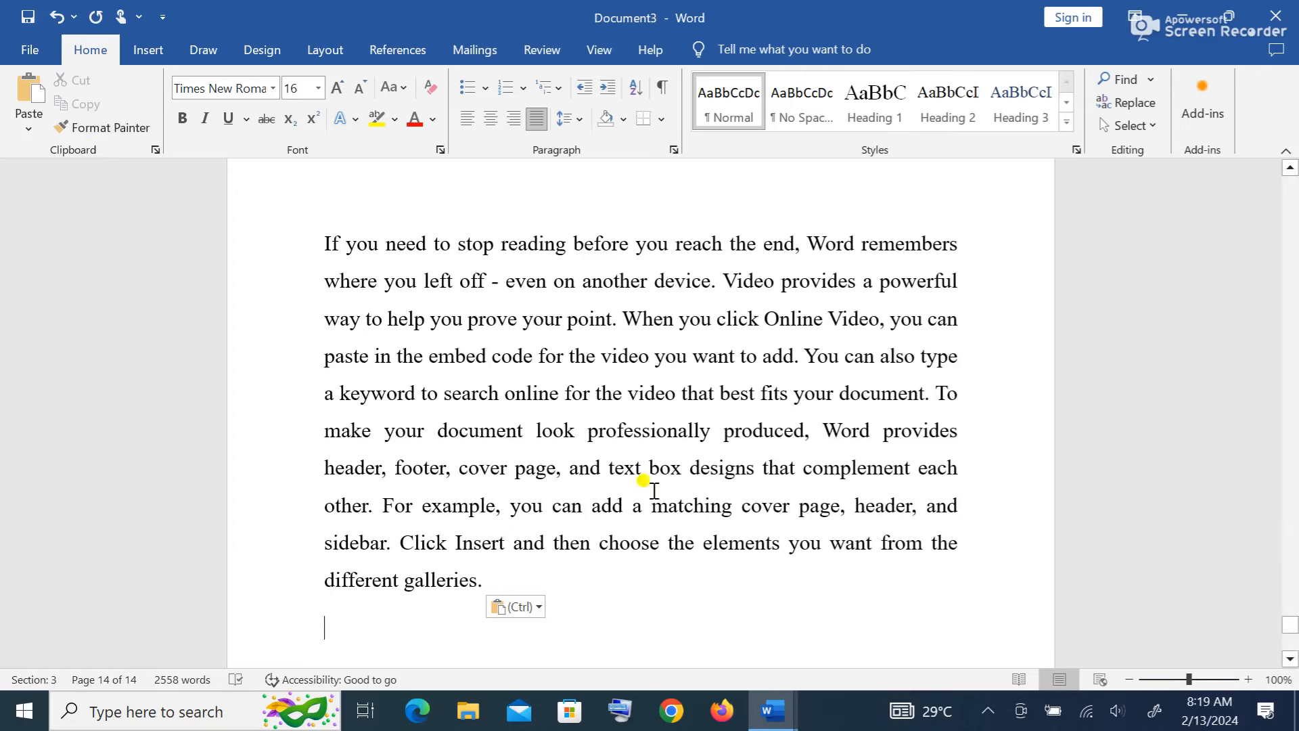
- Apply the Heading 1 style to Chapter three, Heading 2 to its Intro line and Heading 3 to Methodology
scroll(641, 488, "up", 5)
scroll(652, 491, "up", 15)
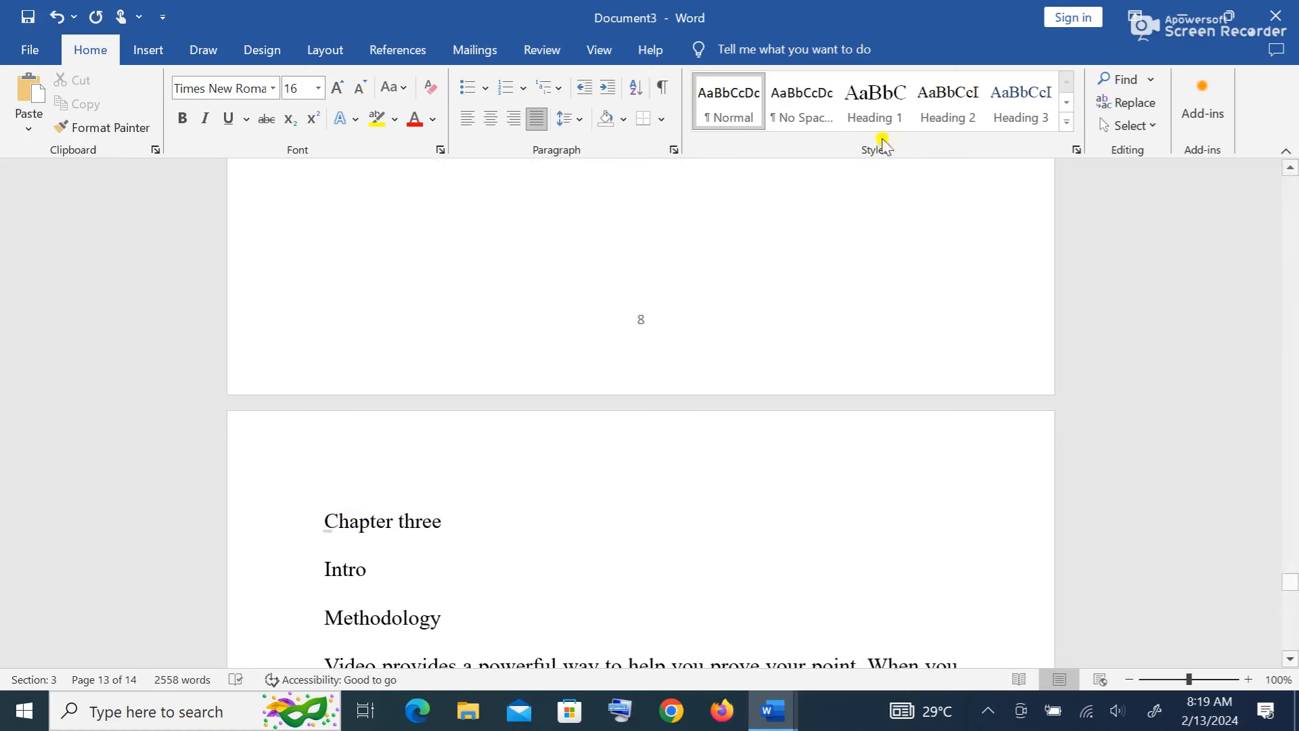
left_click(873, 98)
left_click(368, 545)
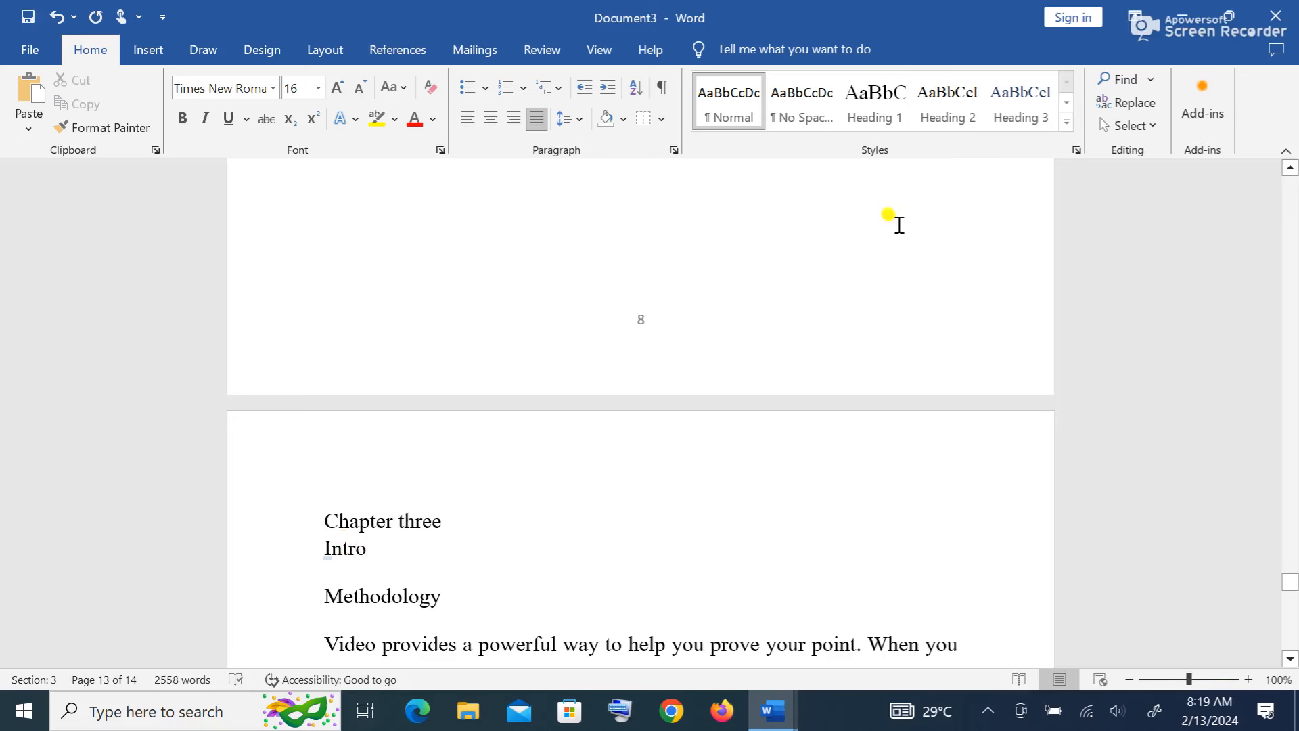
left_click(944, 101)
left_click(390, 571)
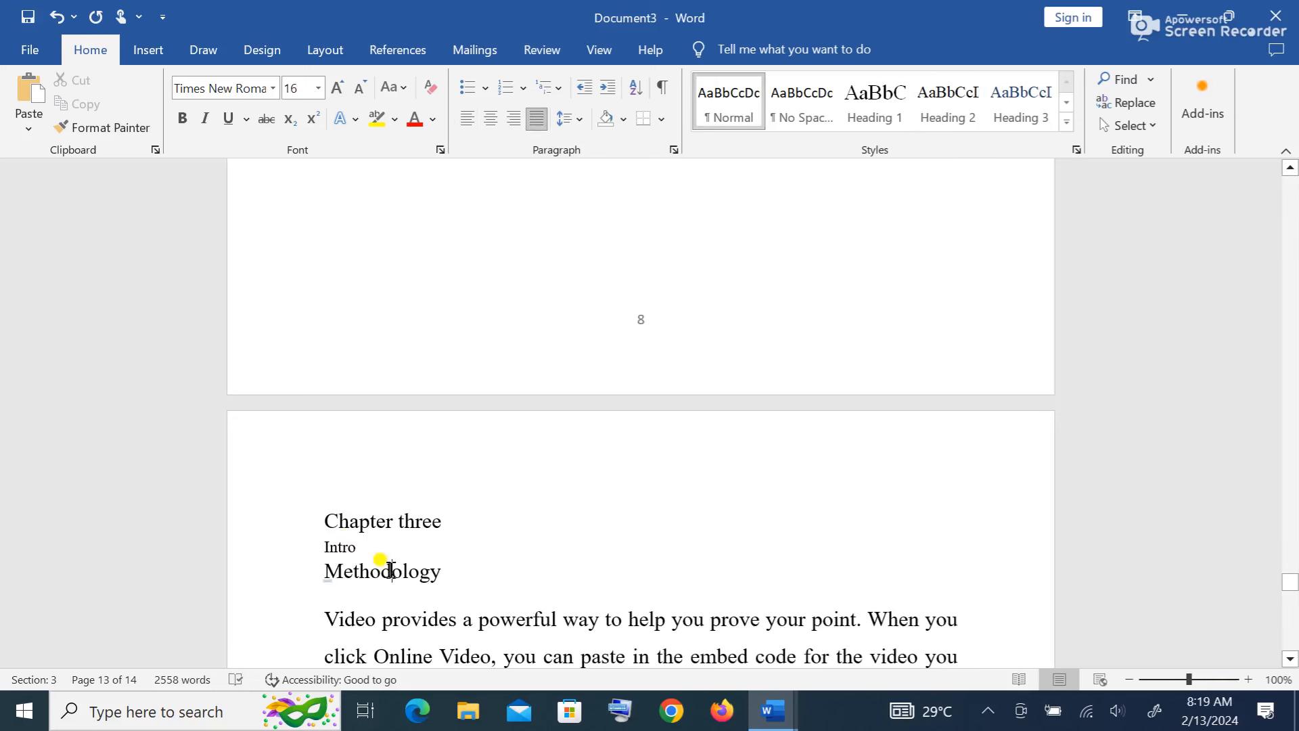
left_click(1012, 109)
- Update the entire table of contents, not just its page numbers, to include the Chapter three headings
scroll(746, 557, "up", 15)
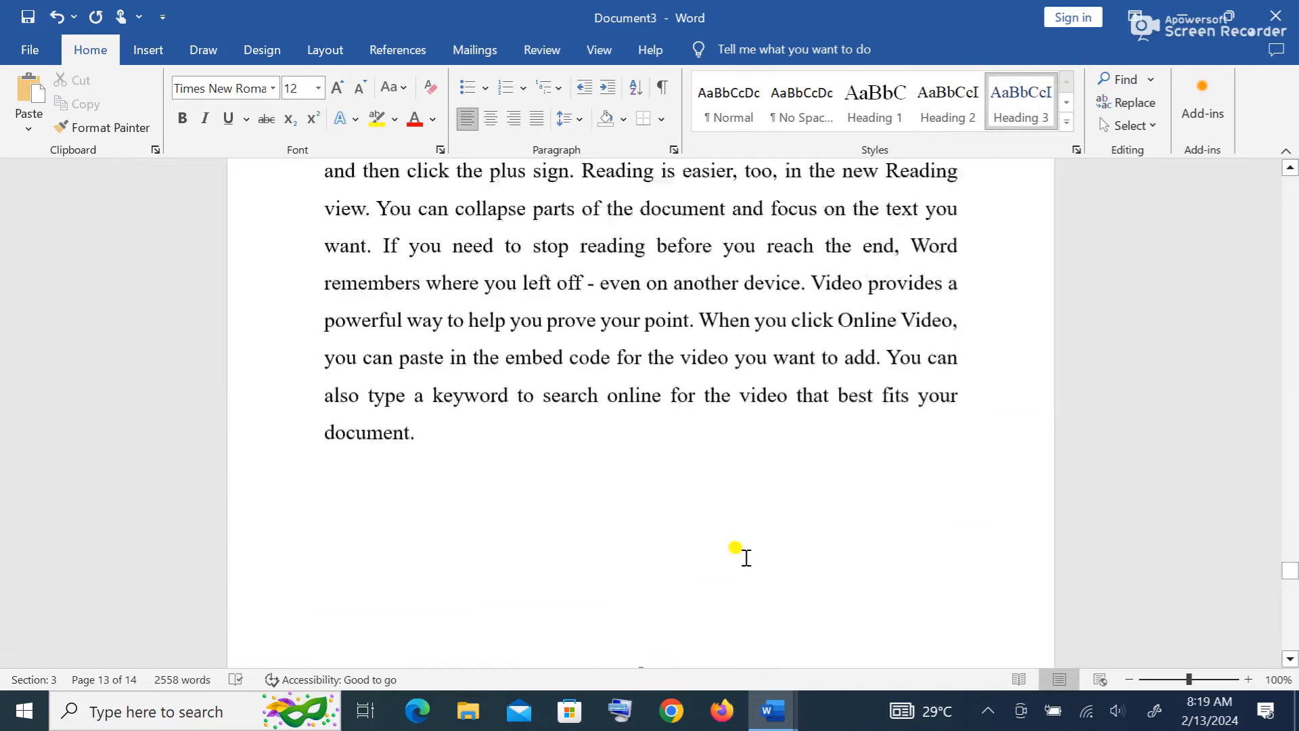
scroll(751, 554, "up", 15)
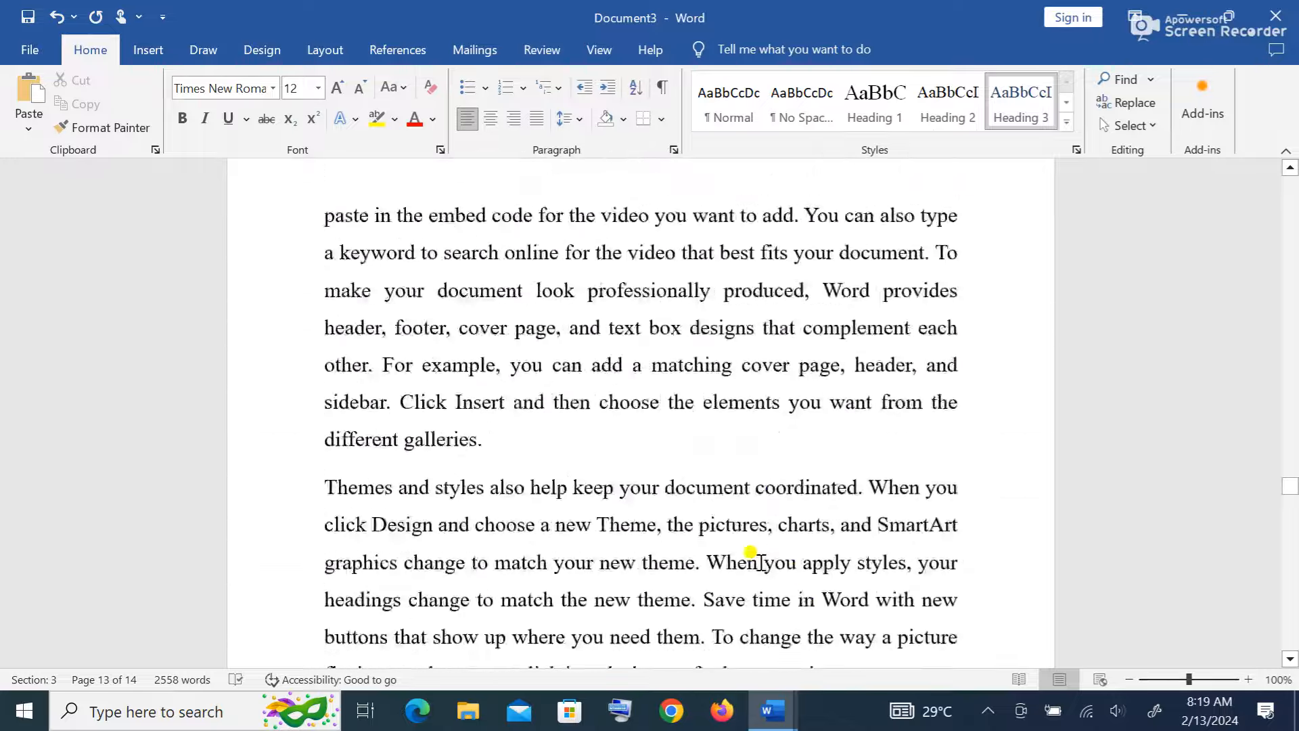
scroll(765, 563, "up", 15)
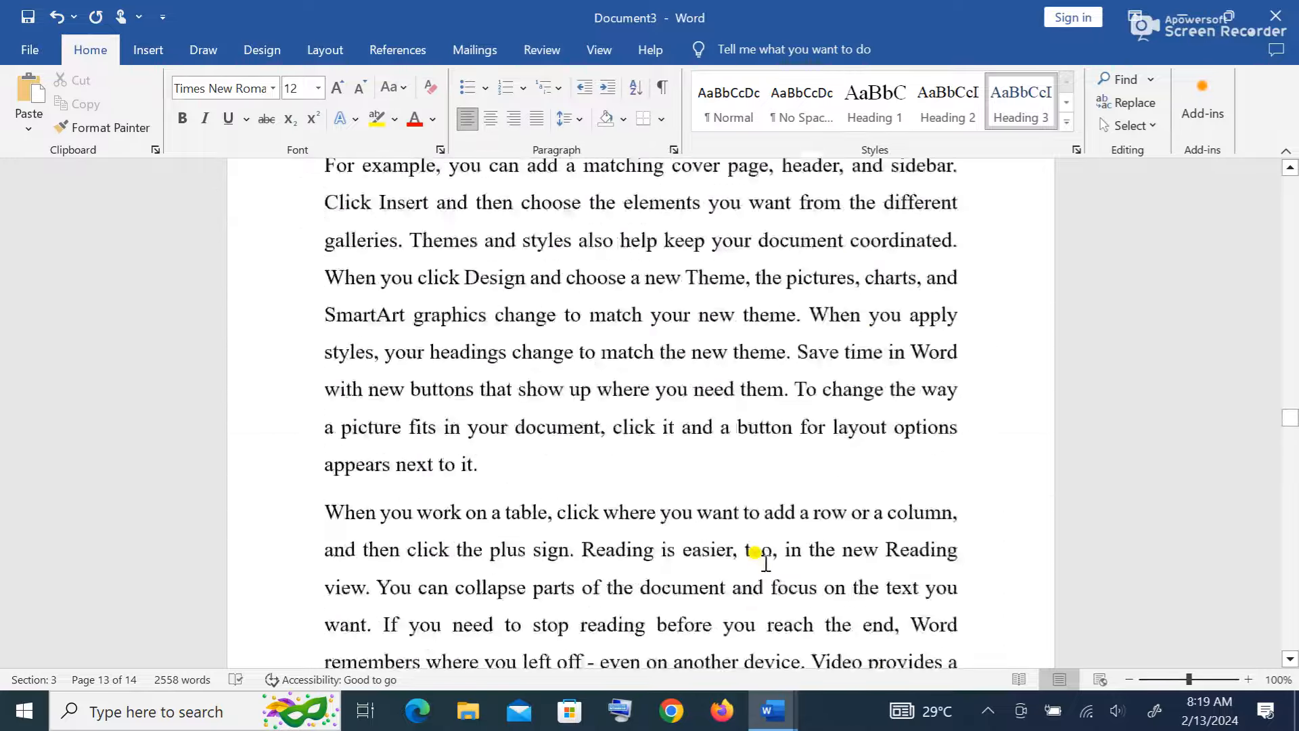
scroll(766, 563, "up", 15)
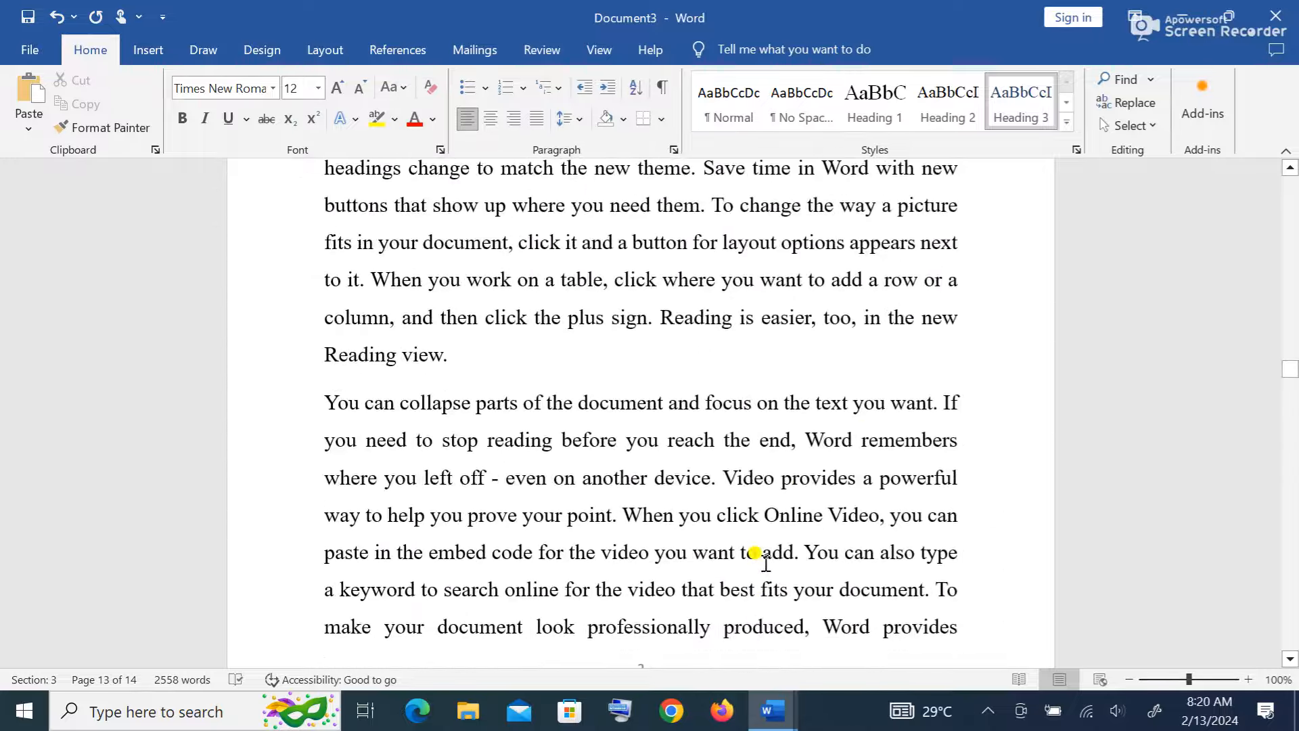
scroll(765, 563, "down", 15)
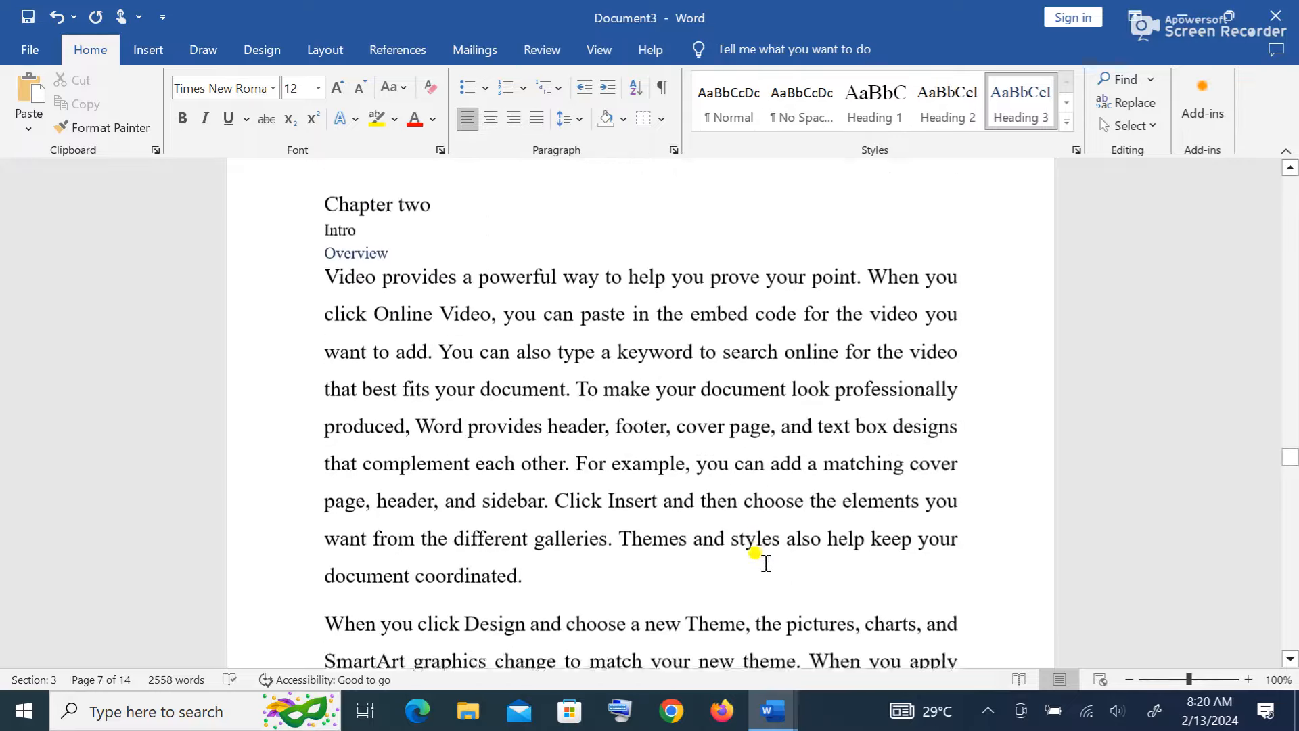
scroll(765, 563, "up", 10)
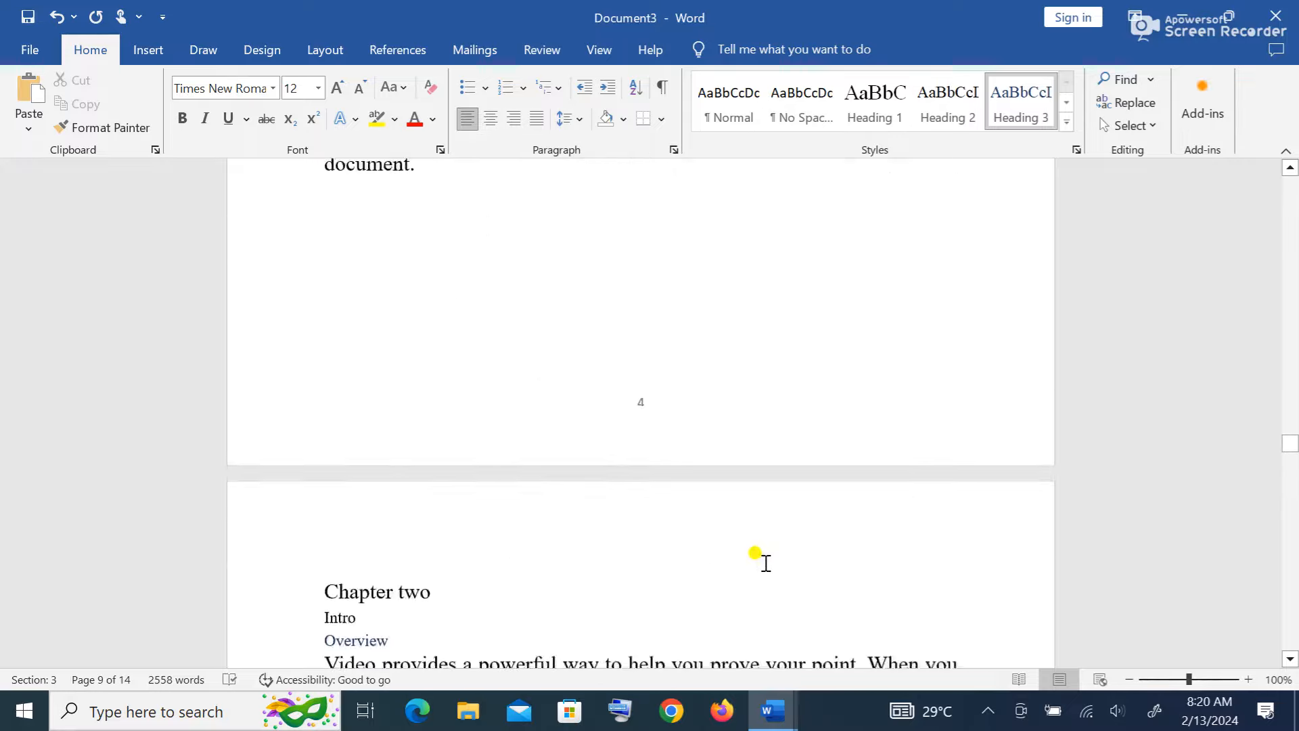
scroll(766, 563, "up", 2)
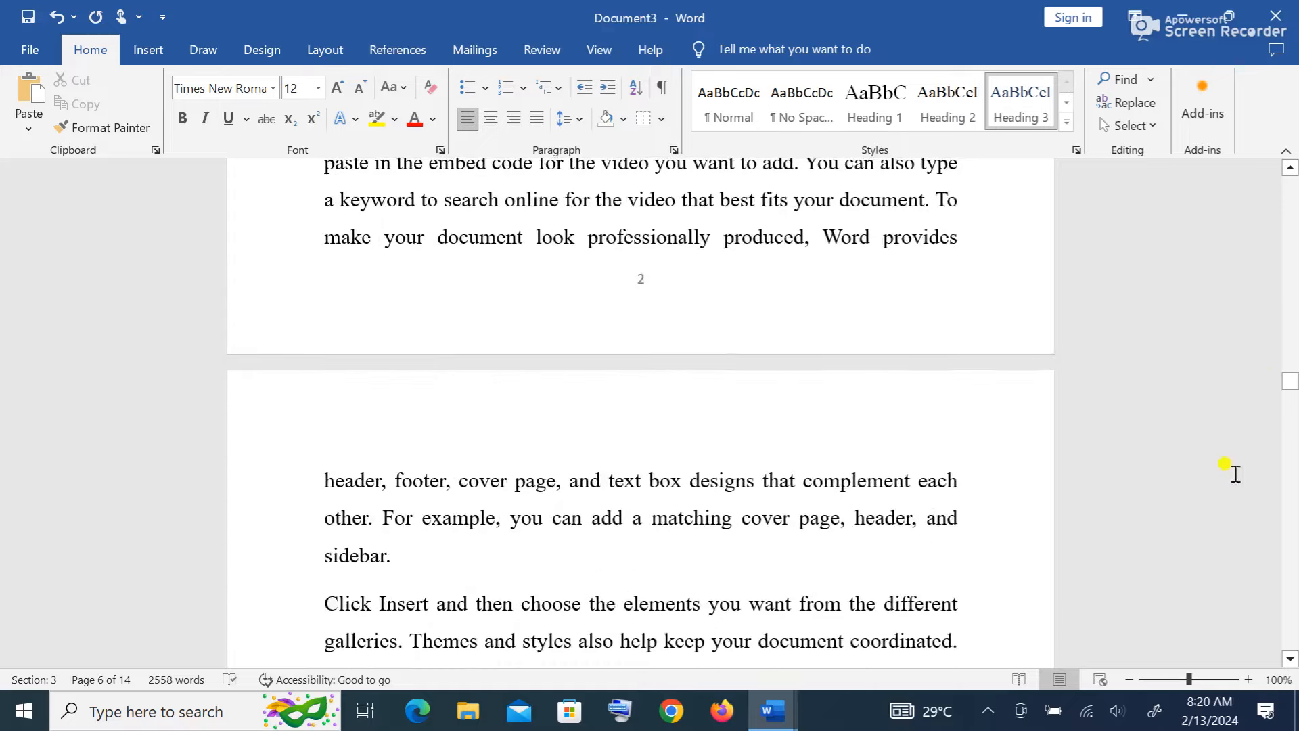
left_click_drag(1290, 382, 1292, 221)
left_click(388, 438)
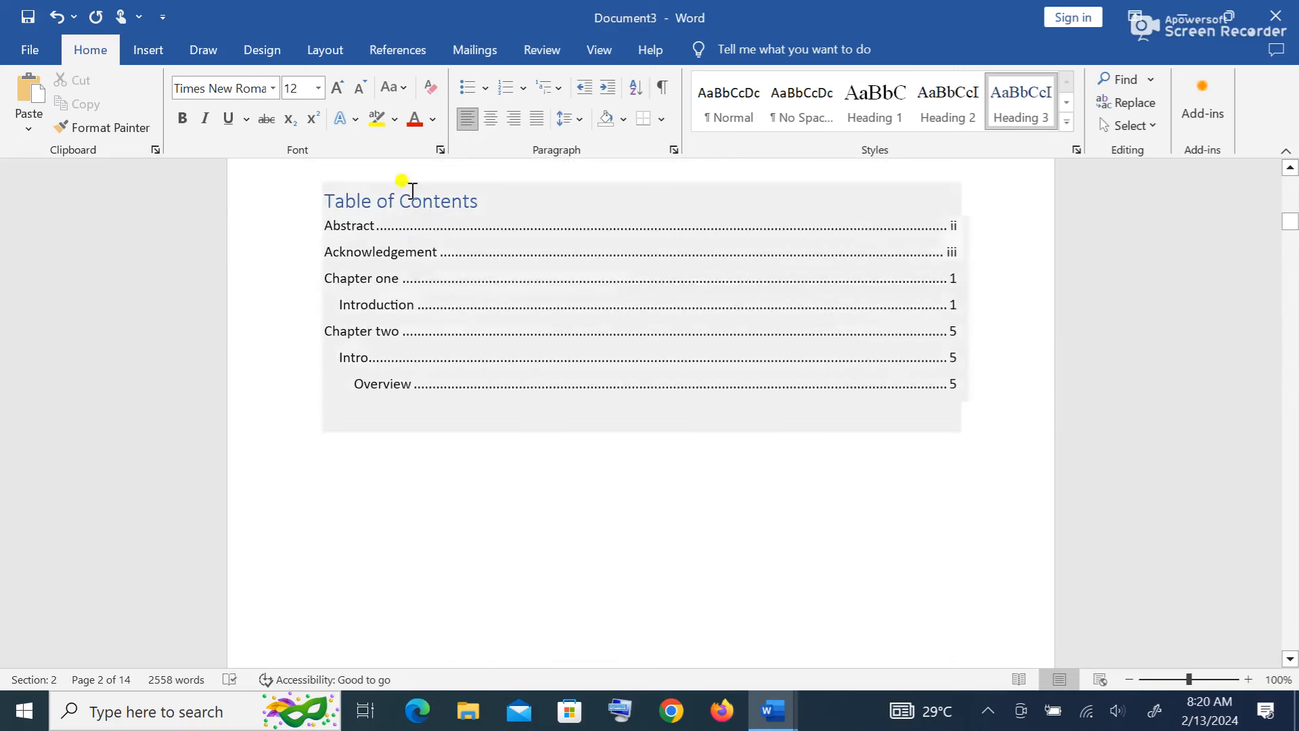
left_click(400, 54)
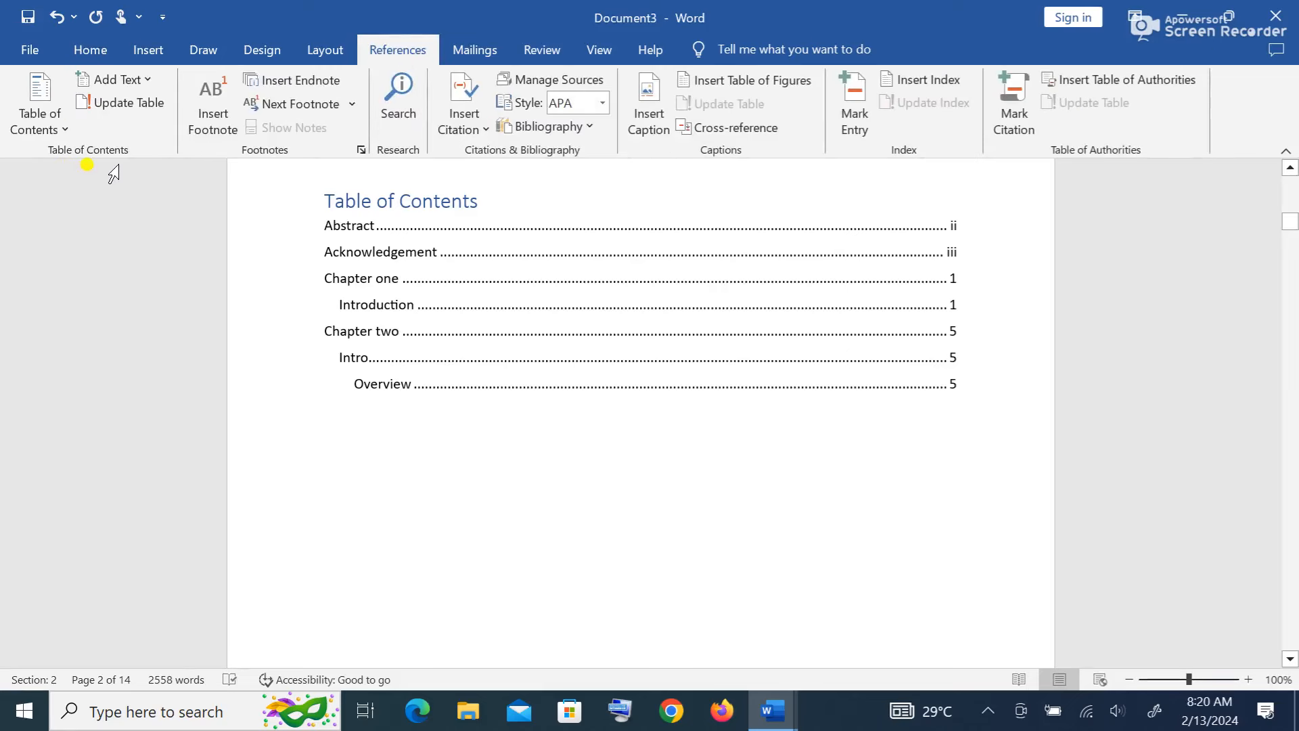
left_click(146, 108)
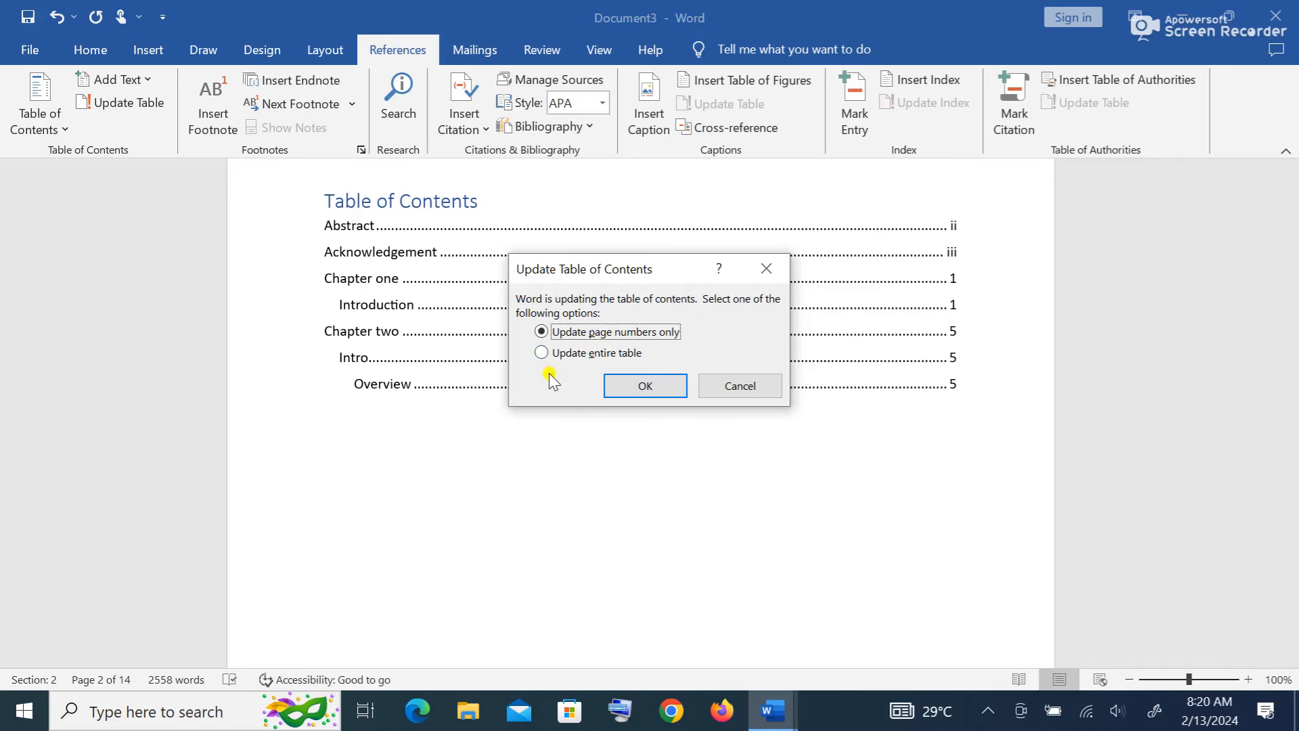
left_click(543, 353)
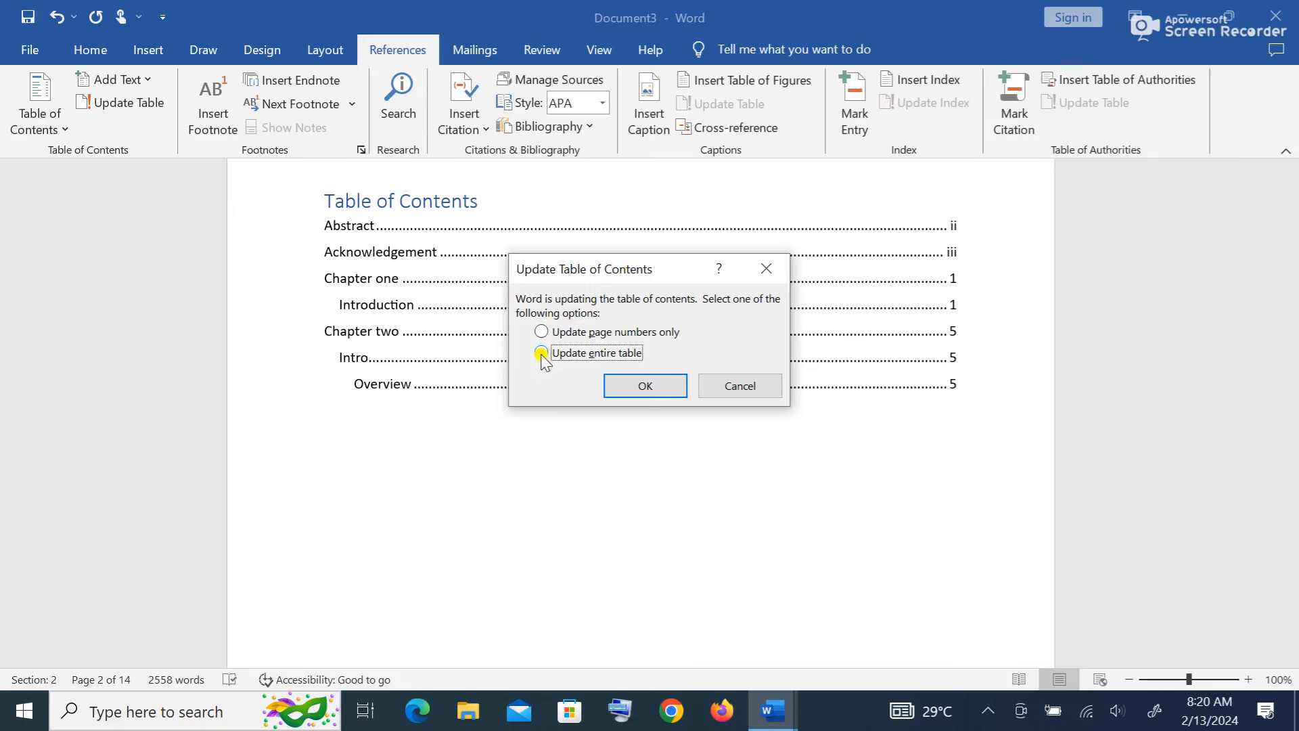
left_click(655, 387)
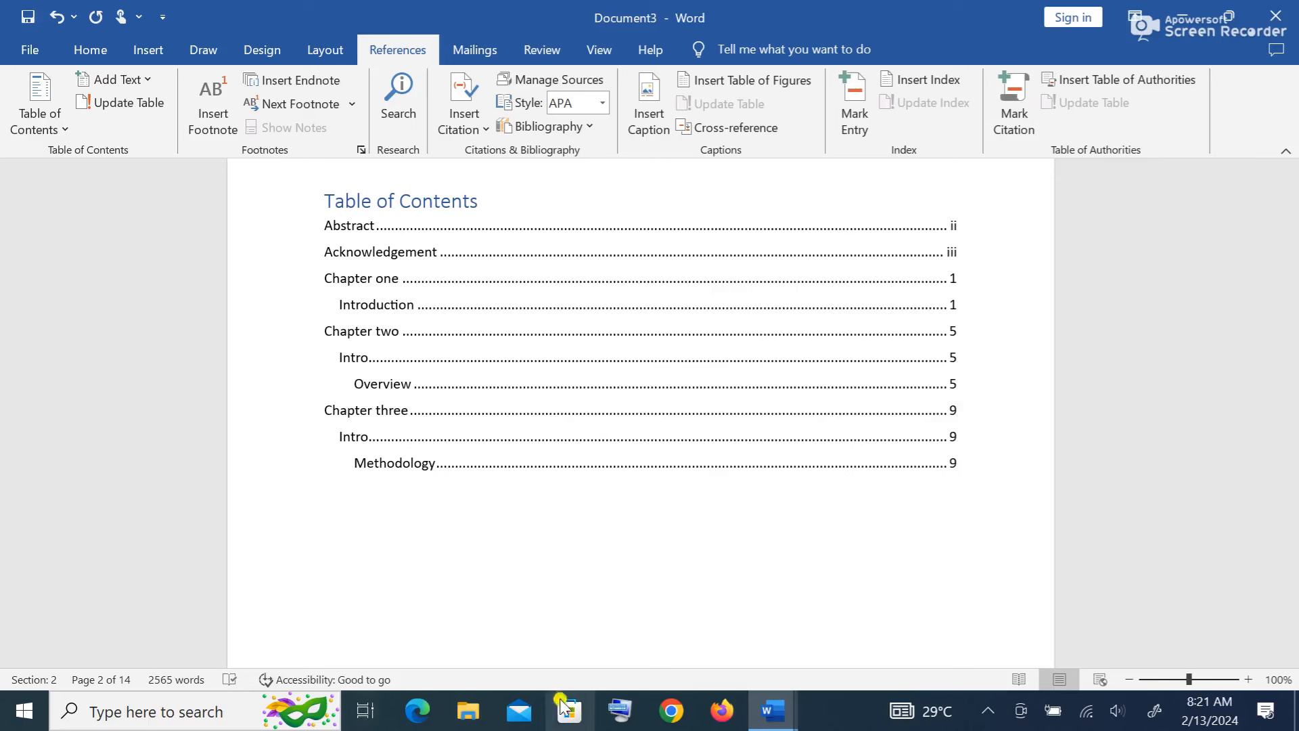
scroll(684, 496, "up", 10)
scroll(690, 487, "up", 3)
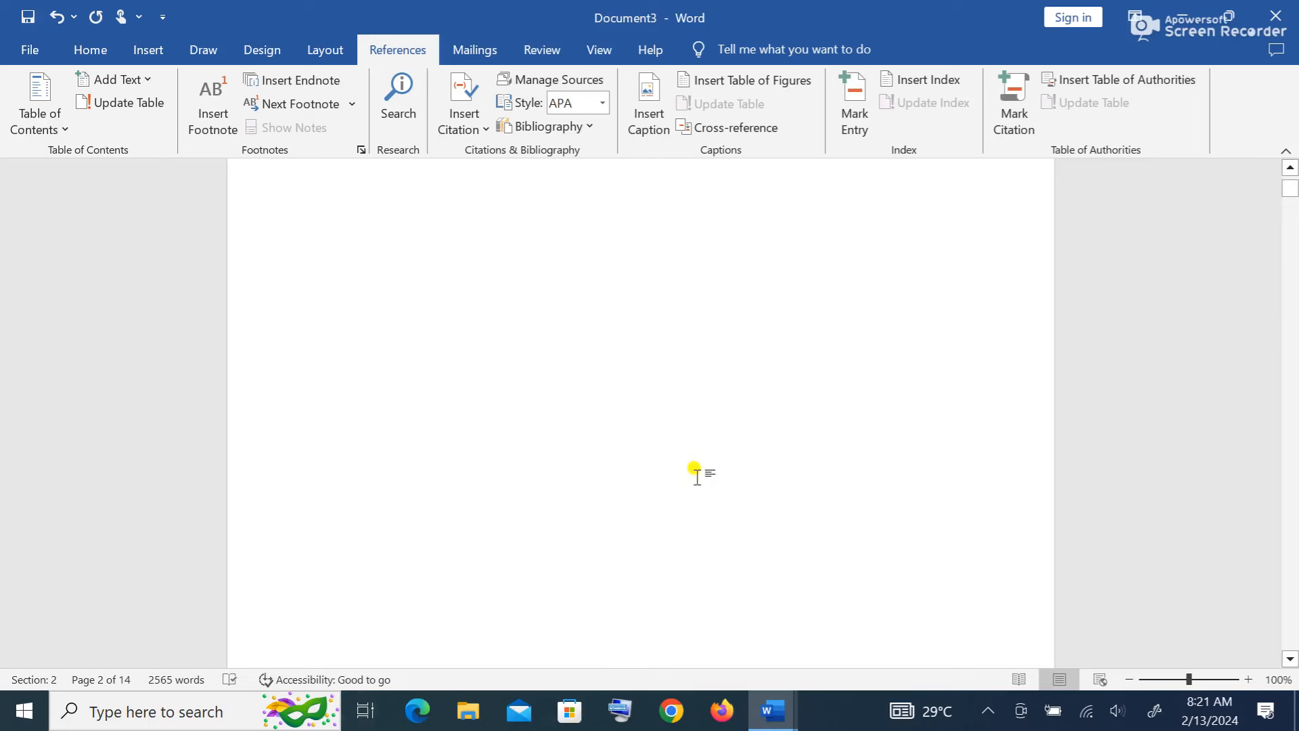